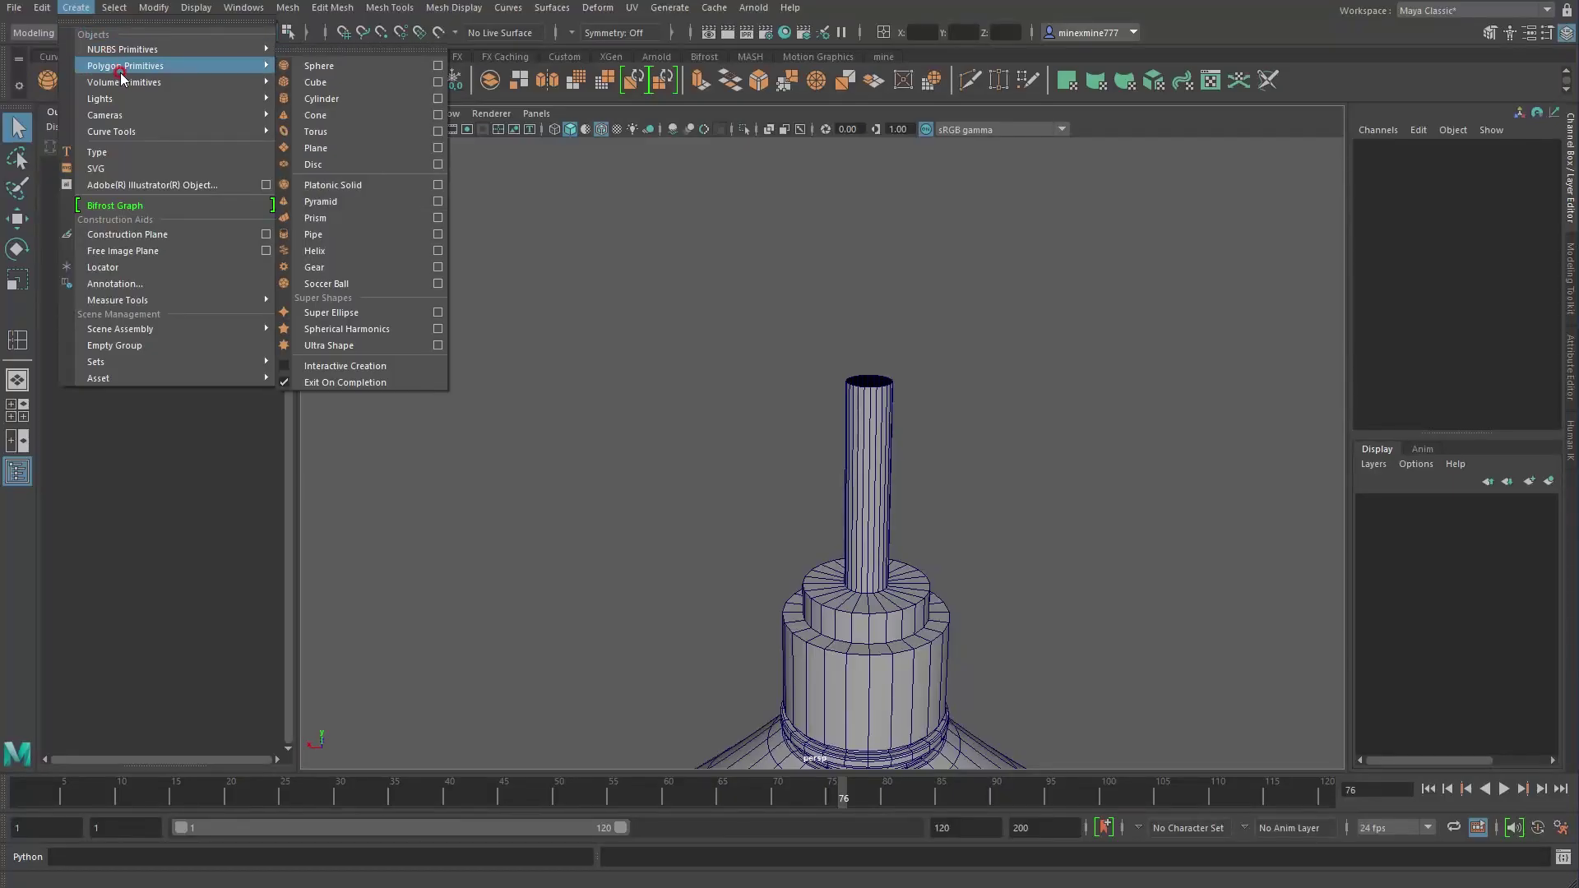
Add a polygon cylinder and move it up well above the bottle's pump stem
left_click(347, 99)
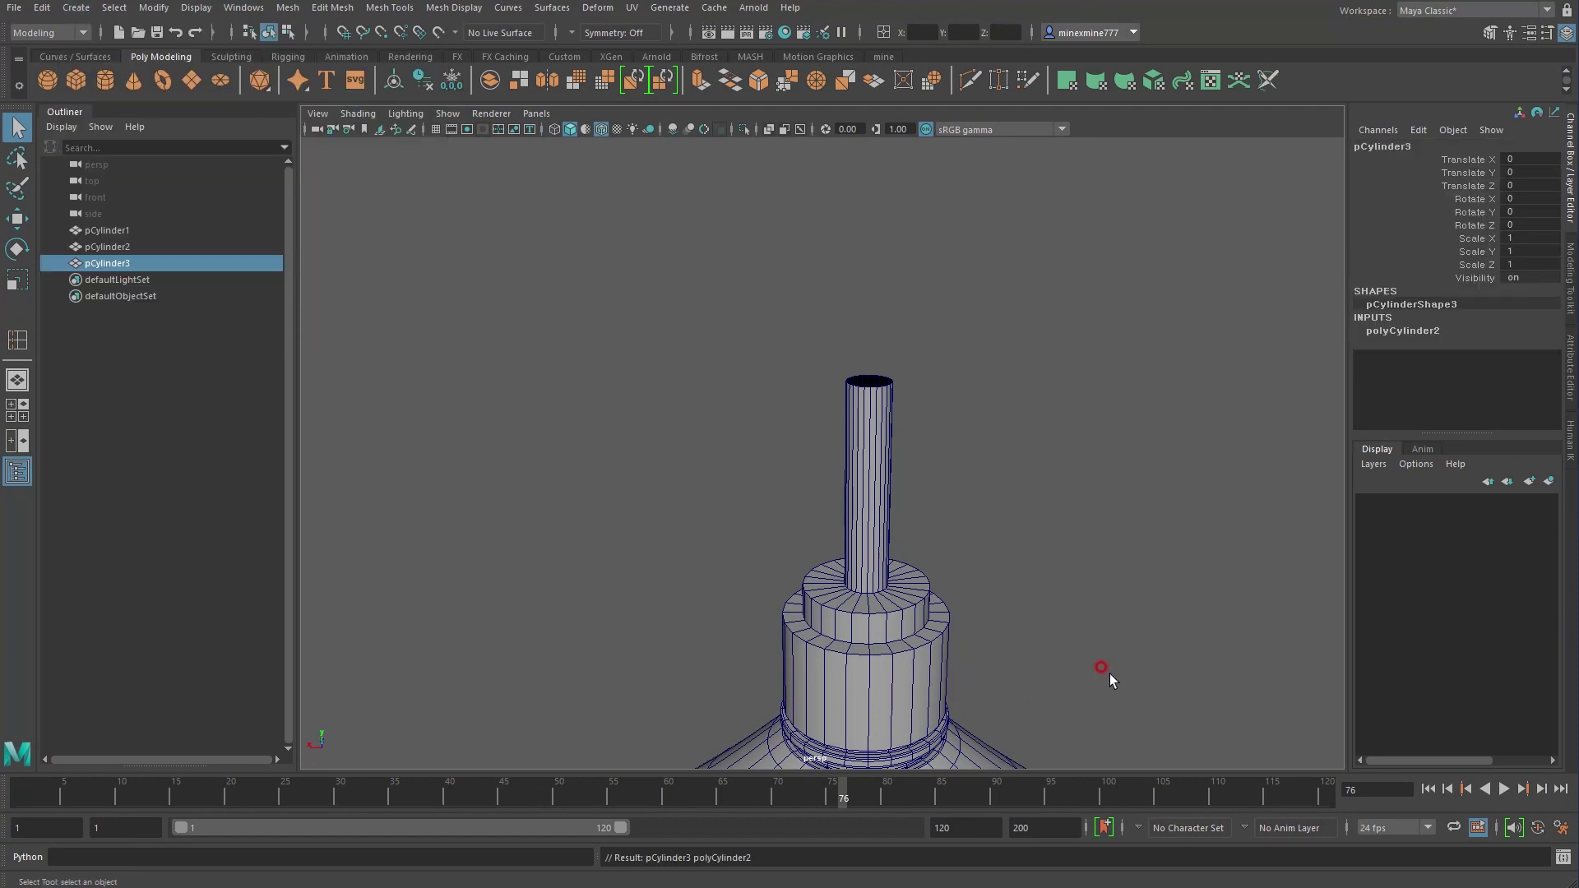
scroll(568, 613, "down", 5)
scroll(856, 645, "down", 3)
key("w")
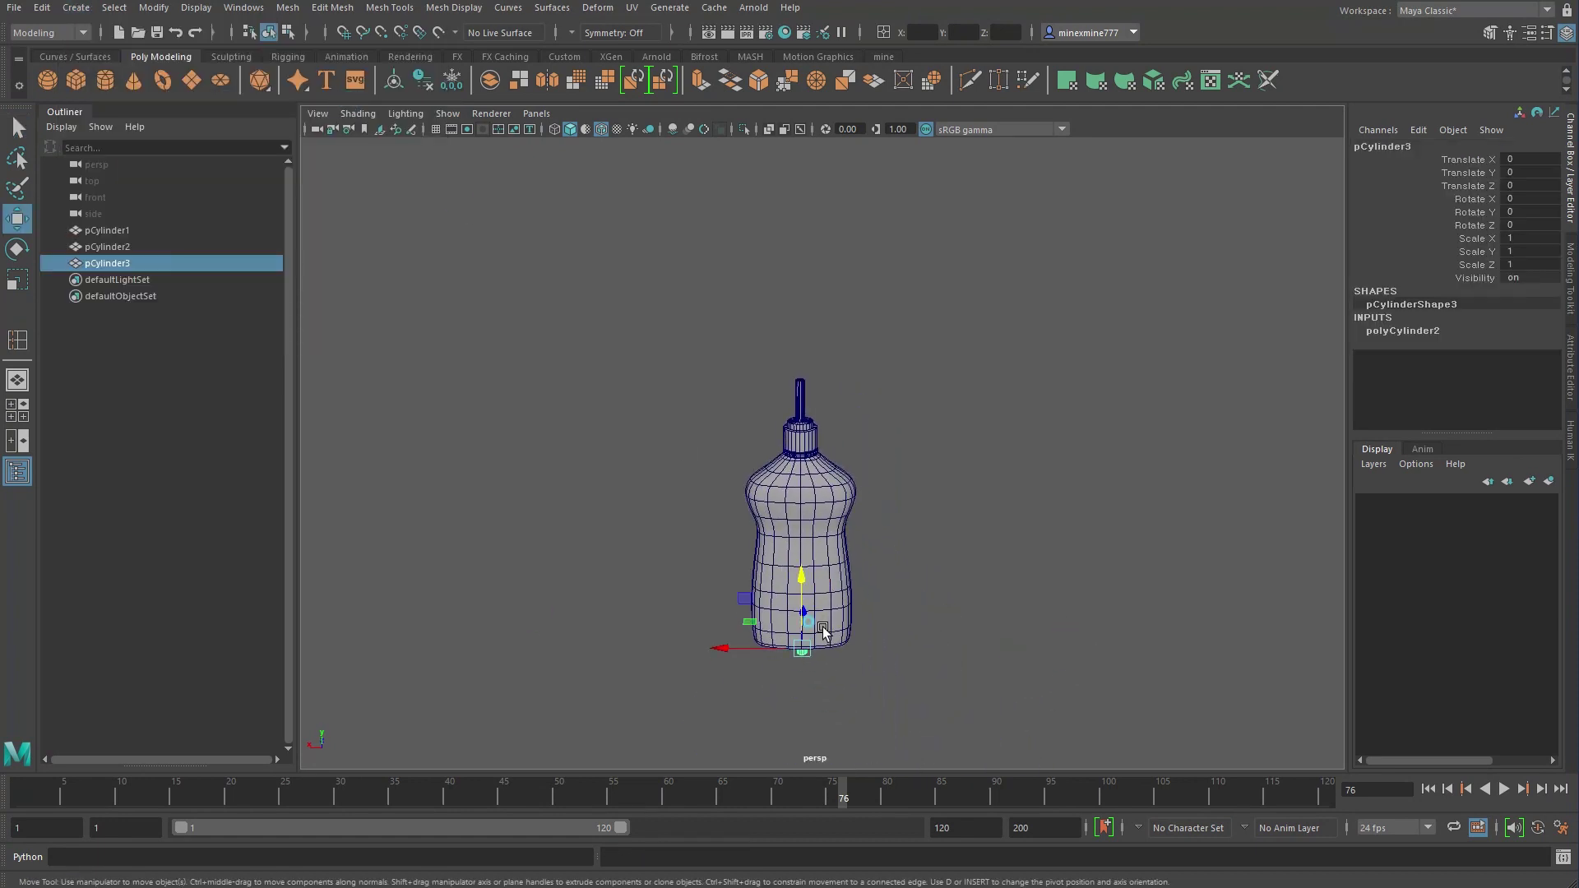
left_click_drag(802, 581, 805, 316)
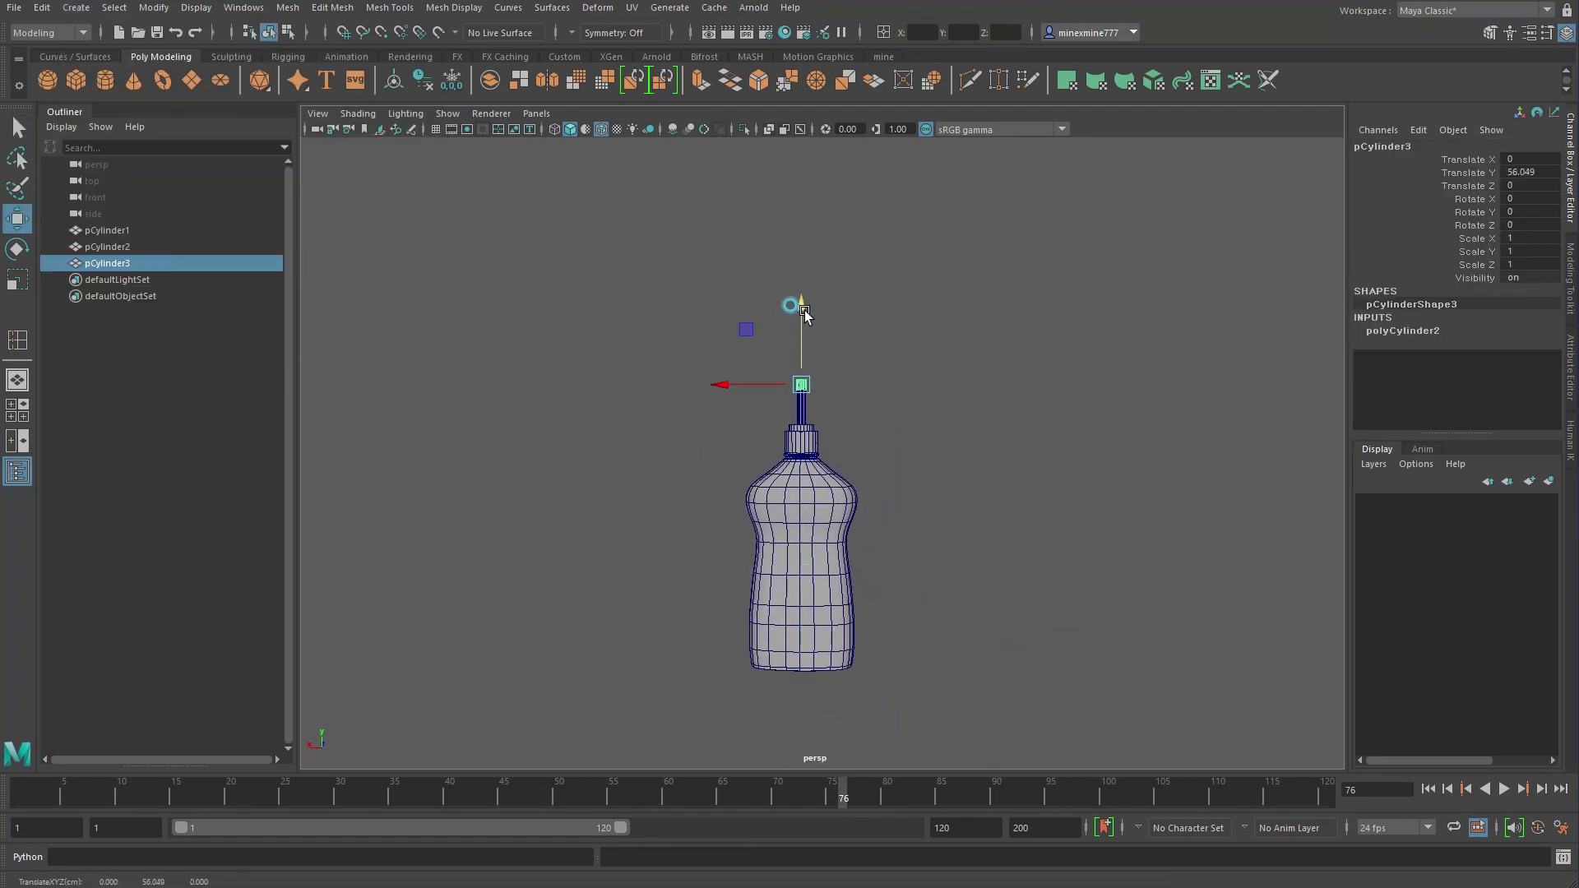
key("f")
scroll(937, 461, "down", 2)
scroll(648, 522, "down", 2)
scroll(648, 521, "up", 2)
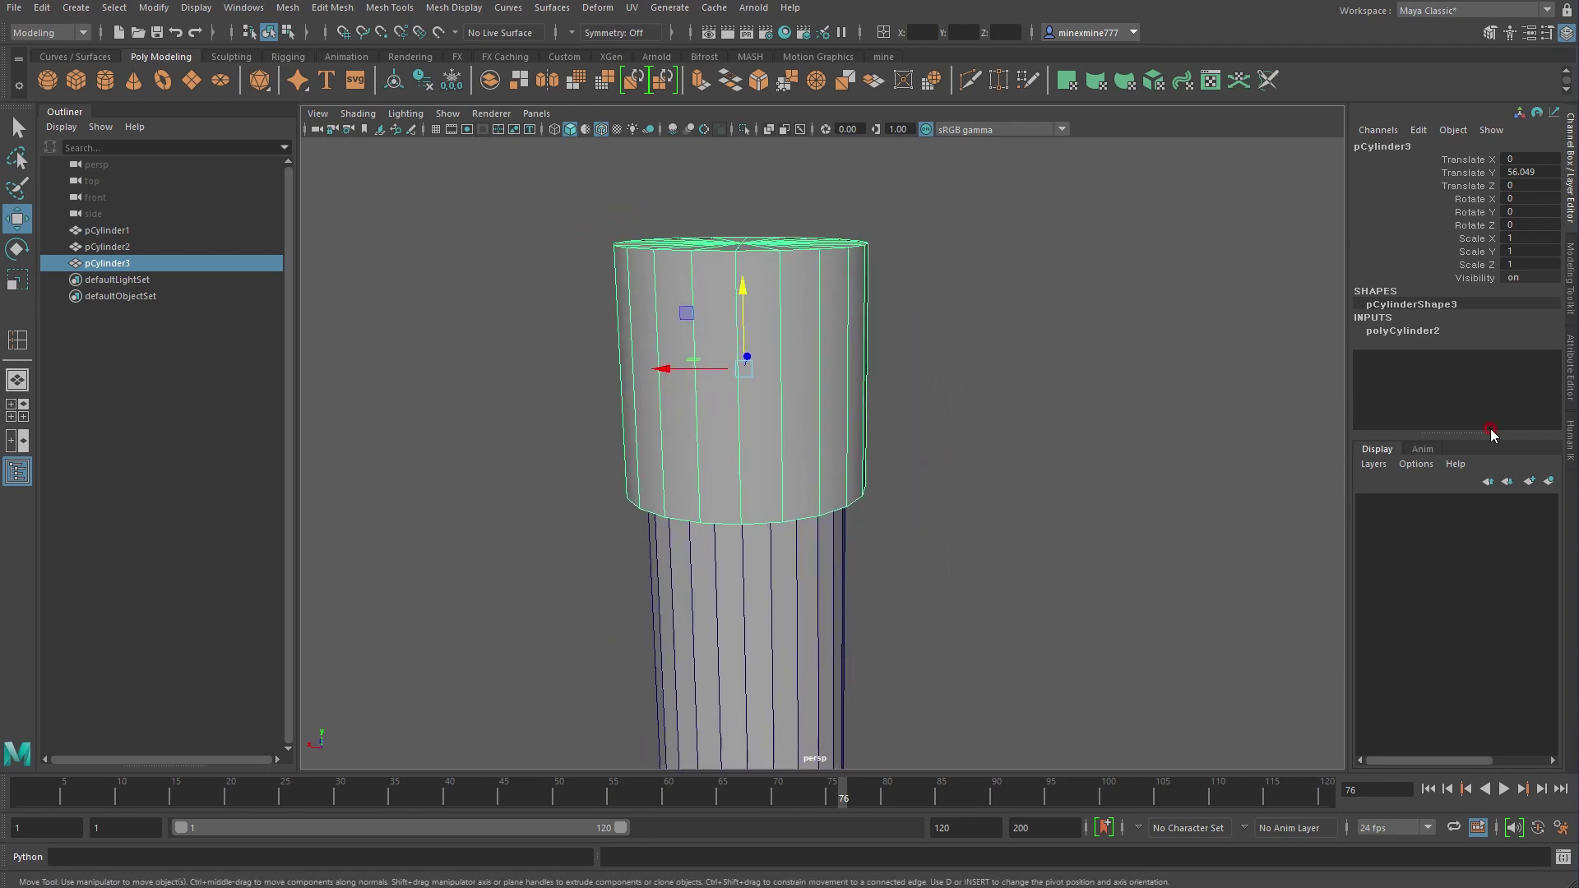
Set the polyCylinder2 radius to 3.5, height to 2.5 and axis subdivisions to 24
left_click(1446, 333)
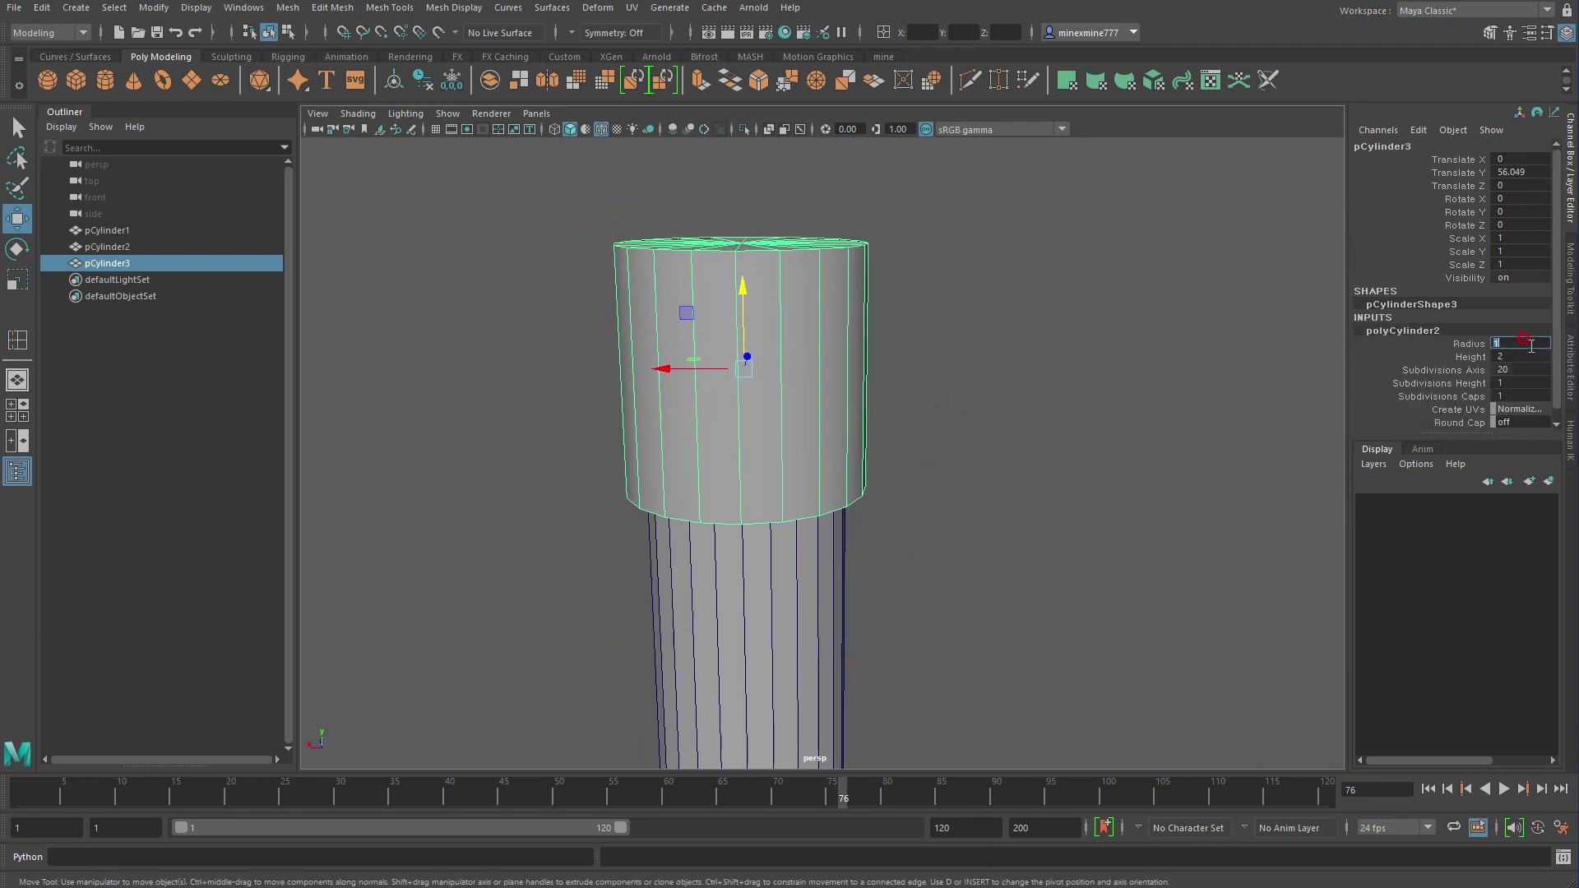
type("3.5")
key("Return")
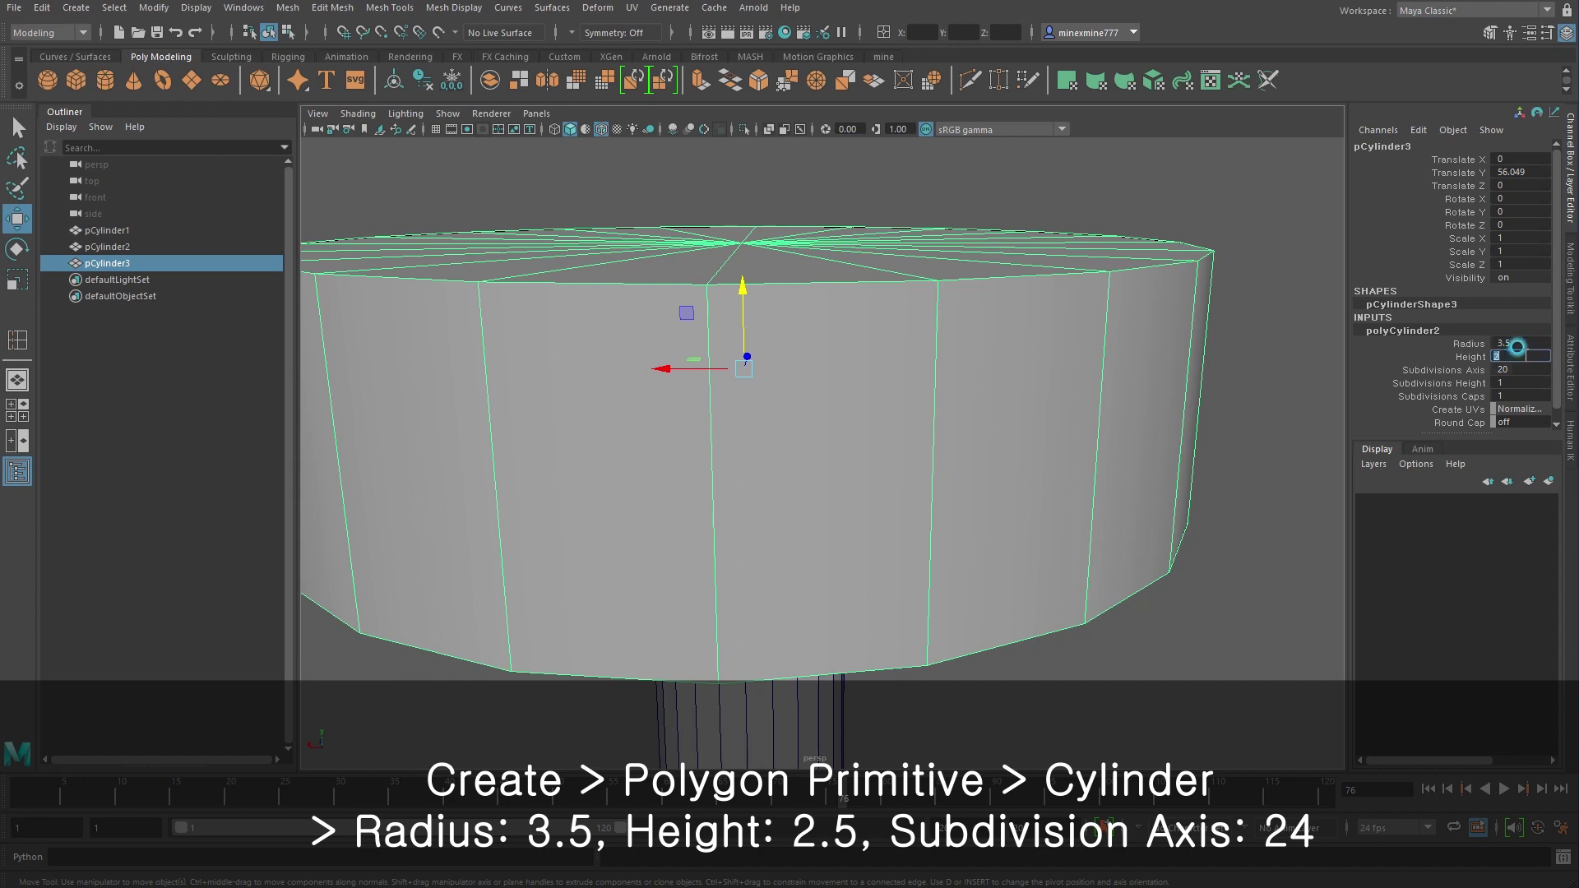
type(".5")
key("Return")
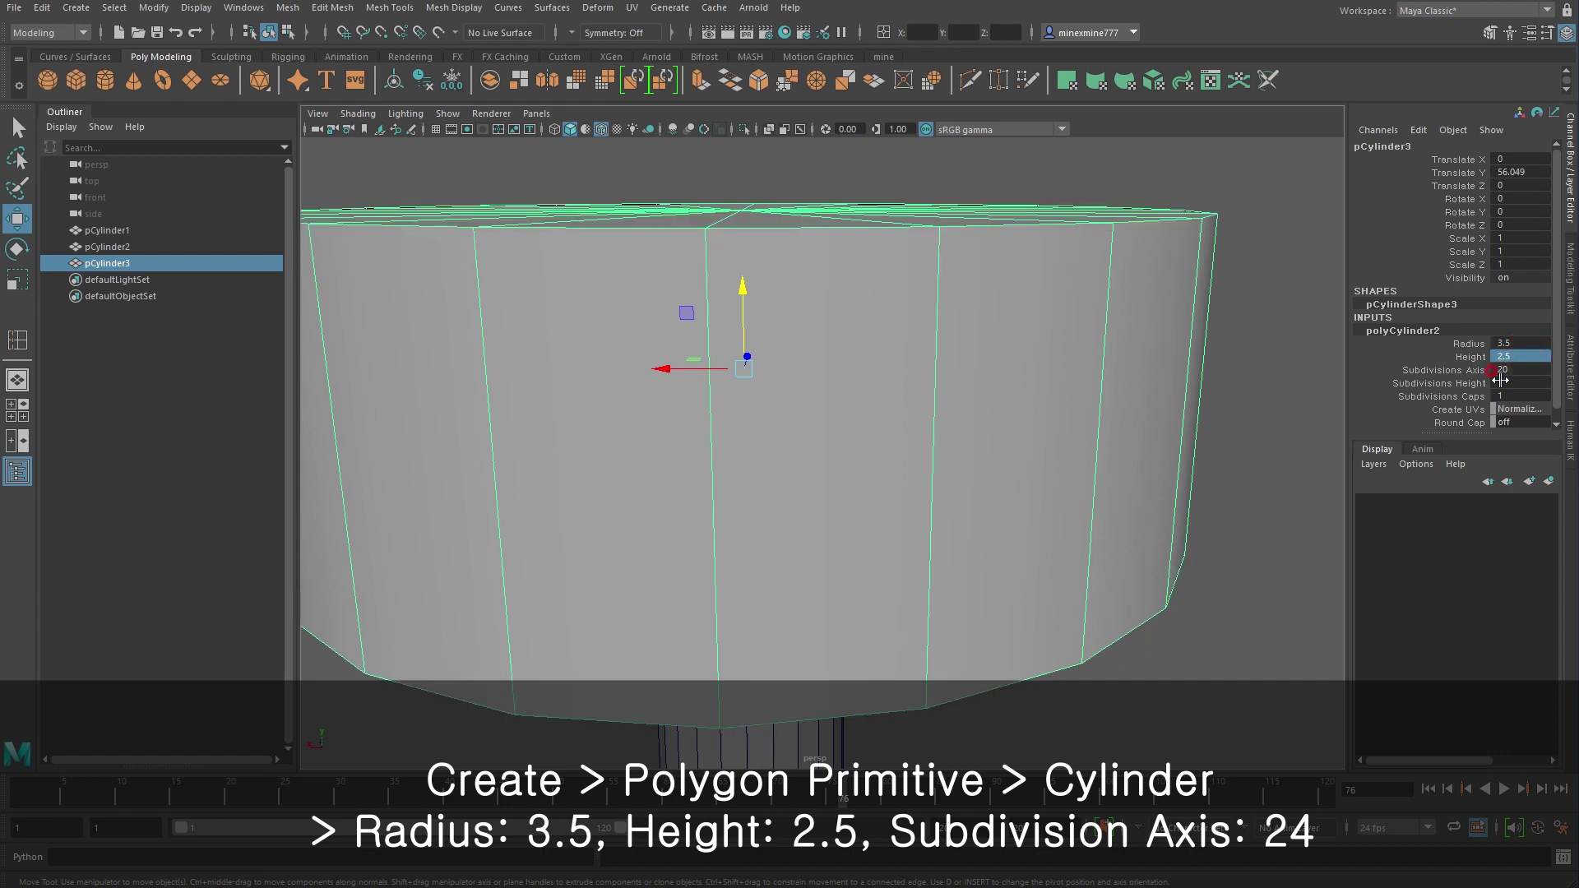
left_click(1510, 369)
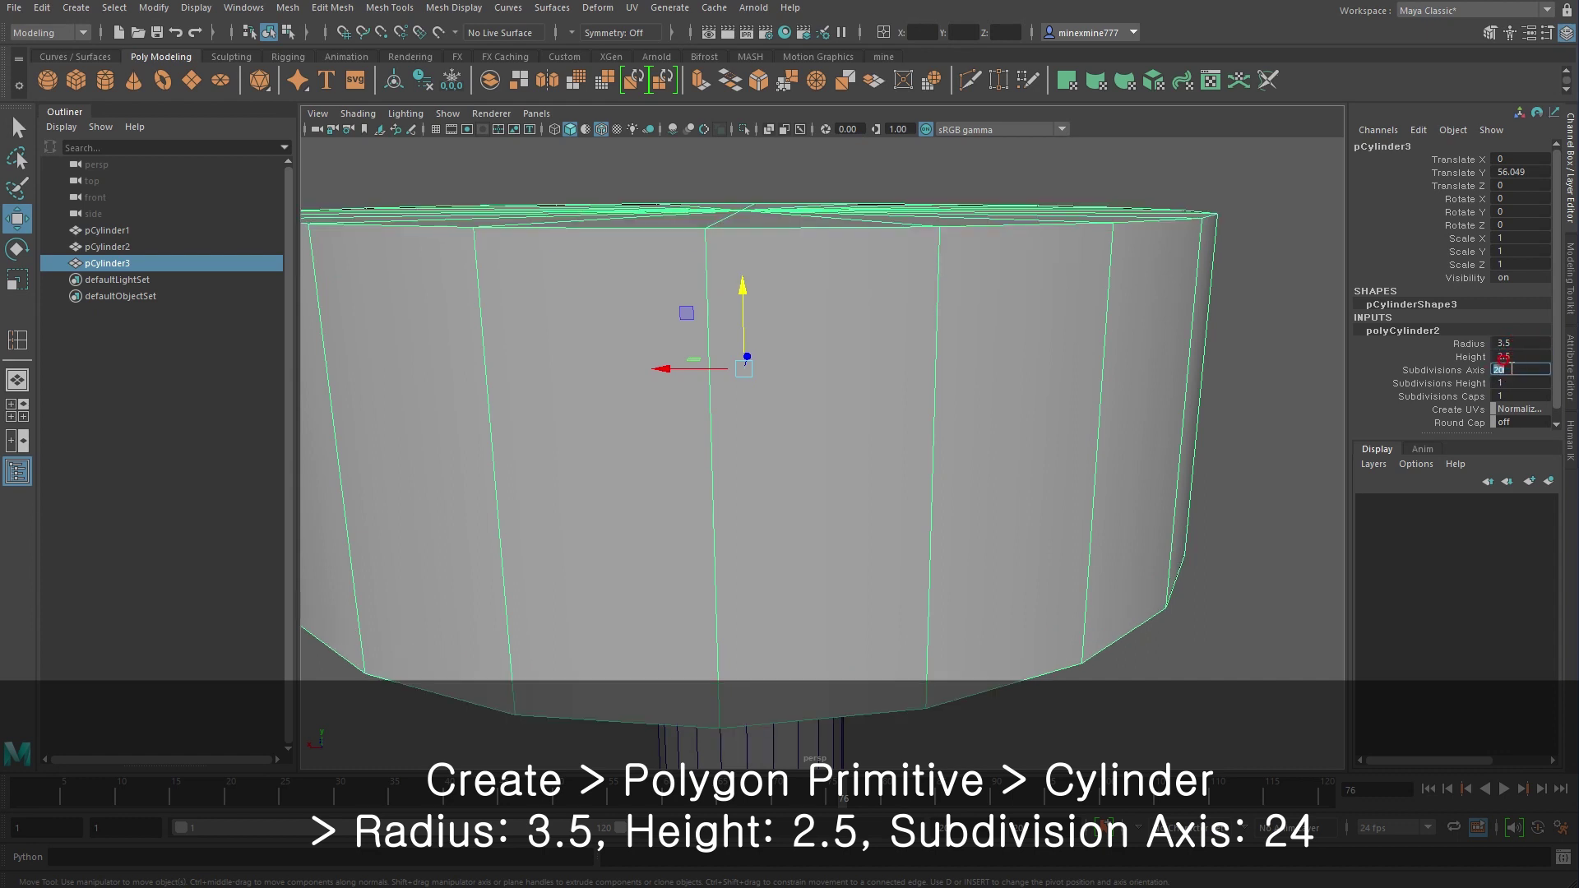
type("24")
key("Return")
scroll(880, 476, "down", 5)
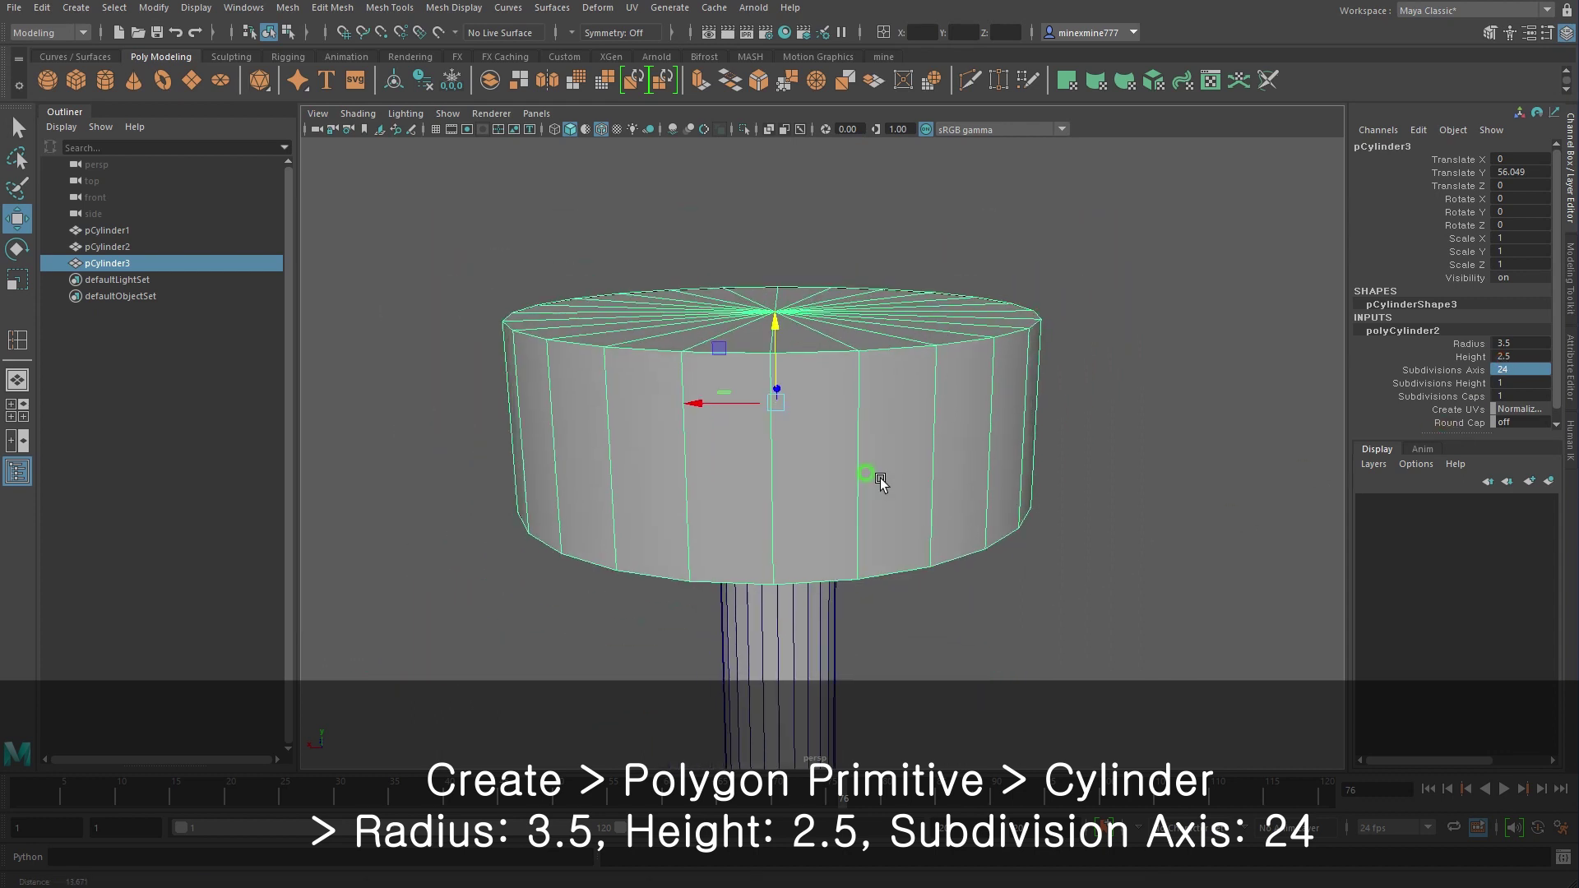
scroll(723, 458, "down", 3)
Select the bottom cap faces of the top disc in face mode
right_click_drag(961, 382, 951, 416)
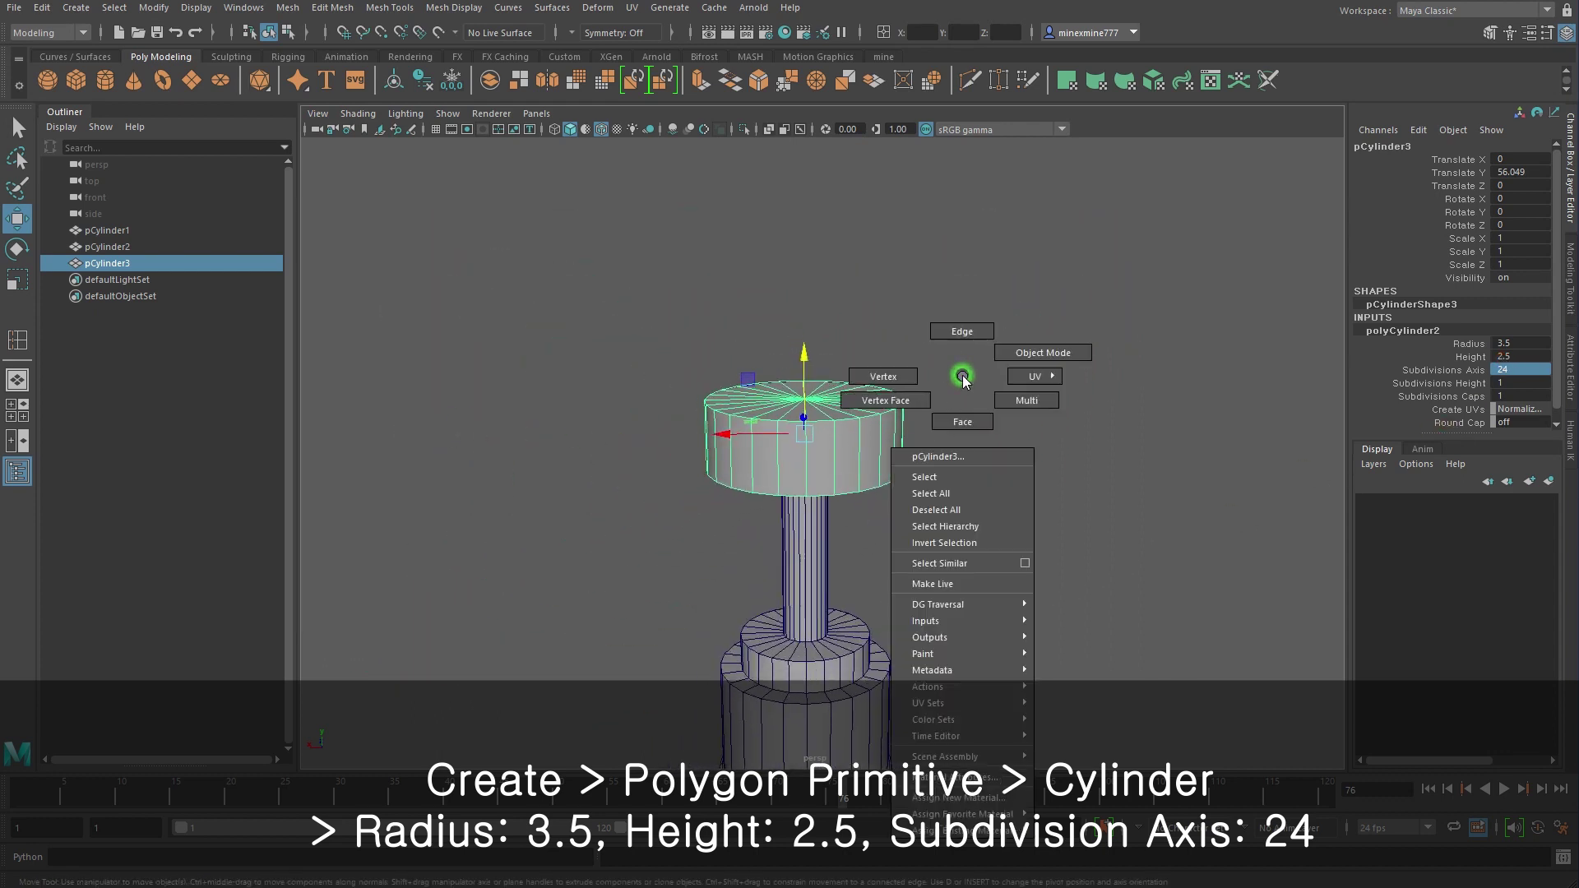
mouse_move(951, 416)
left_mouse_down("alt")
mouse_move(916, 447)
mouse_move(939, 485)
left_mouse_up("alt")
left_click_drag(994, 574, 638, 428)
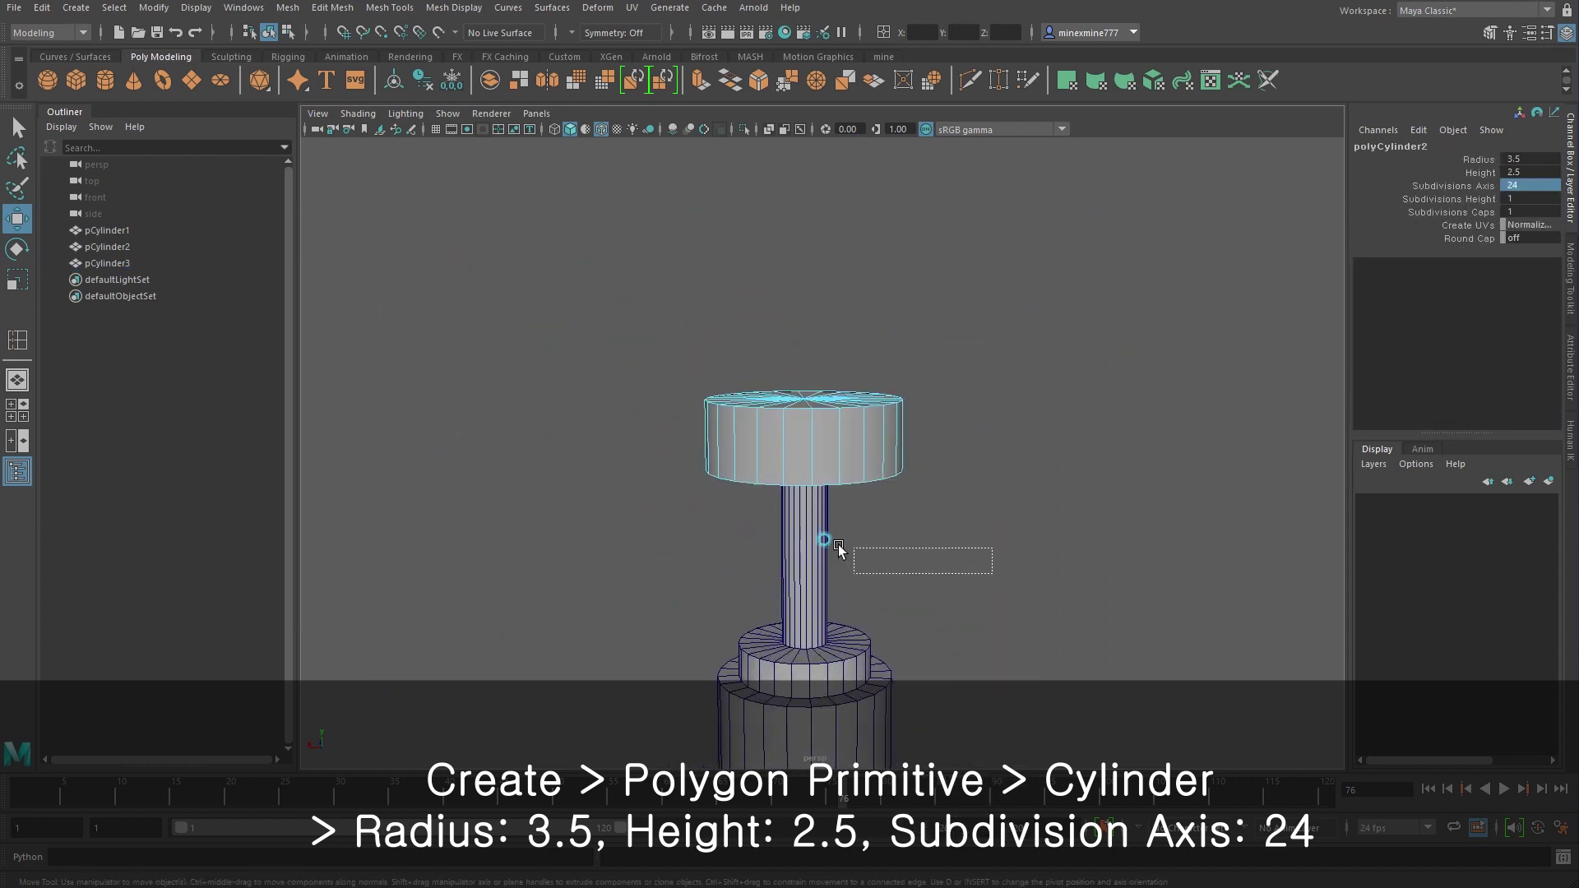
mouse_move(846, 486)
left_mouse_down("alt")
mouse_move(866, 471)
mouse_move(772, 471)
left_mouse_up("alt")
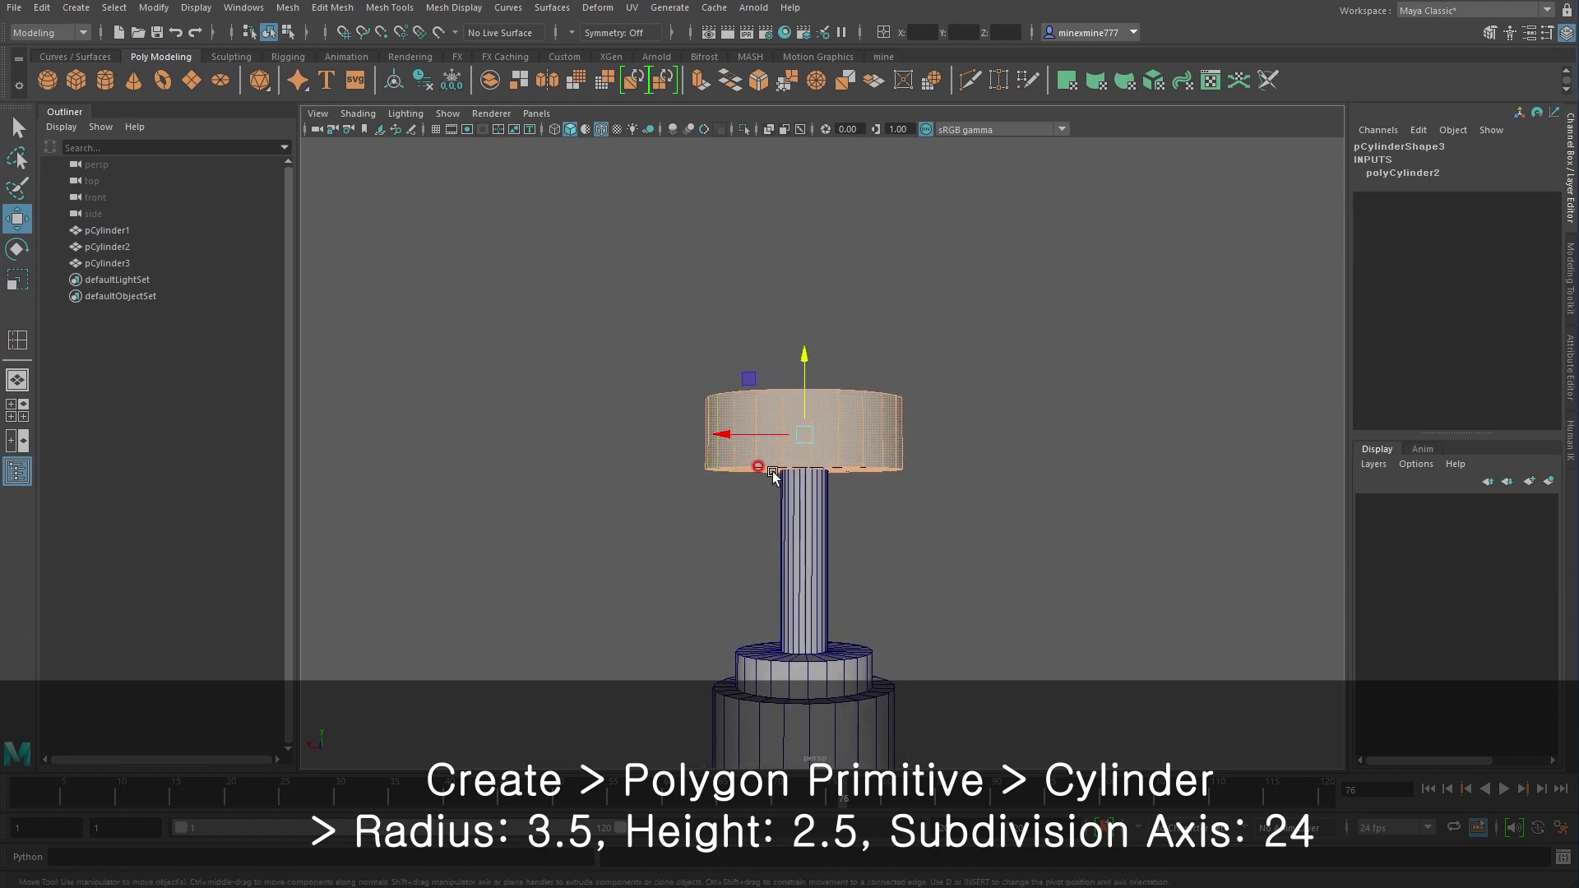
mouse_move(615, 343)
left_mouse_down()
mouse_move(958, 435)
mouse_move(967, 521)
left_mouse_up()
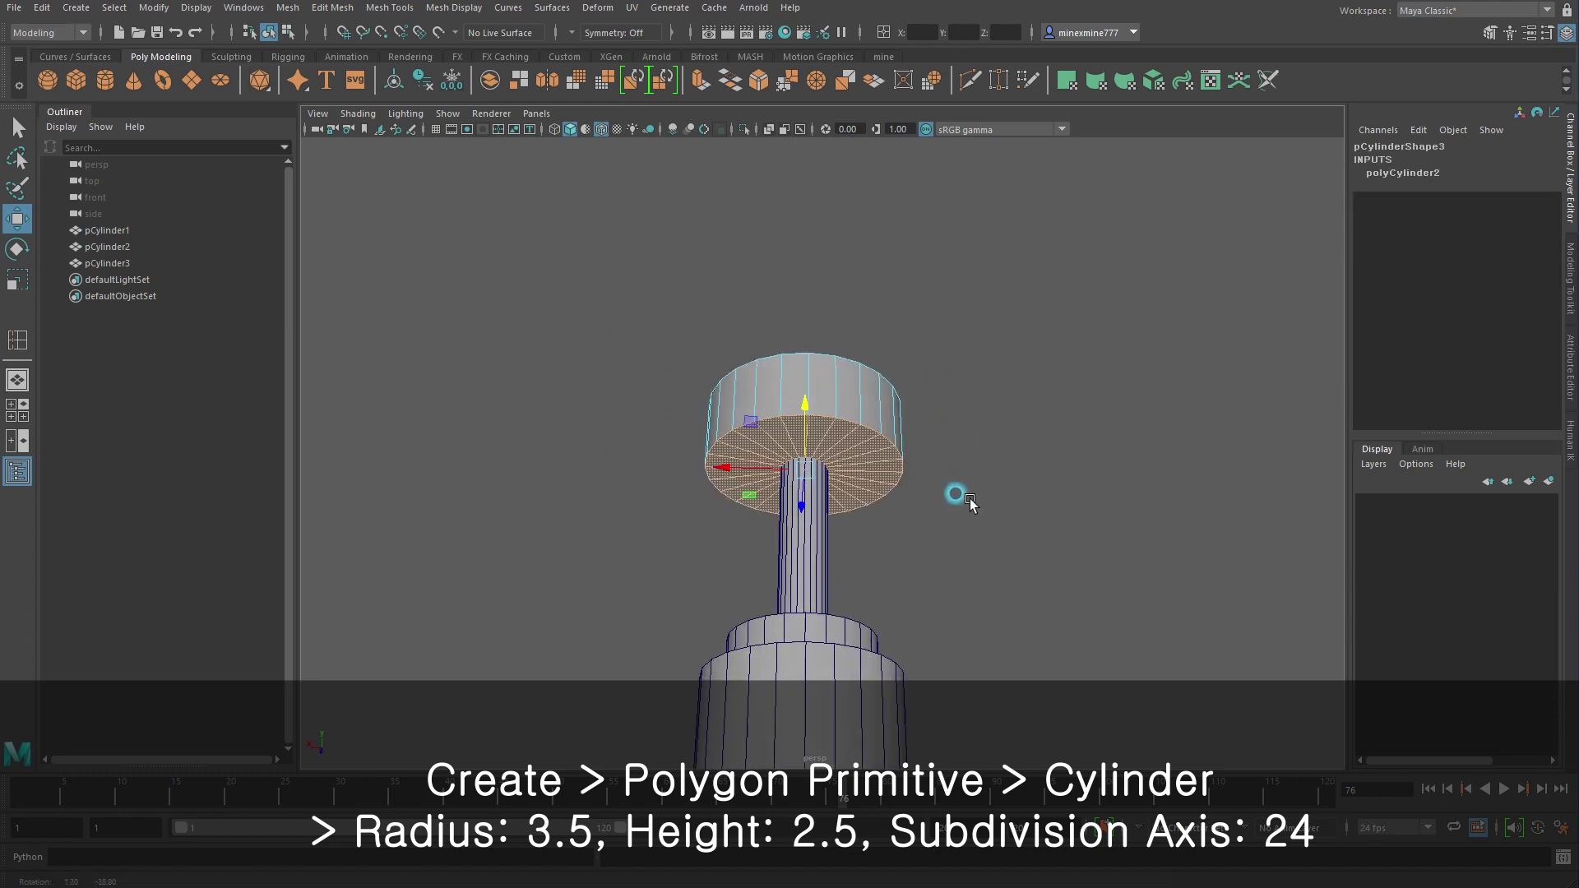
right_click_drag(960, 497, 1171, 568, "alt")
mouse_move(1171, 568)
left_mouse_down("alt")
mouse_move(1134, 635)
mouse_move(1140, 573)
left_mouse_up("alt")
Delete the bottom cap faces and switch to the four-view layout
key("Delete")
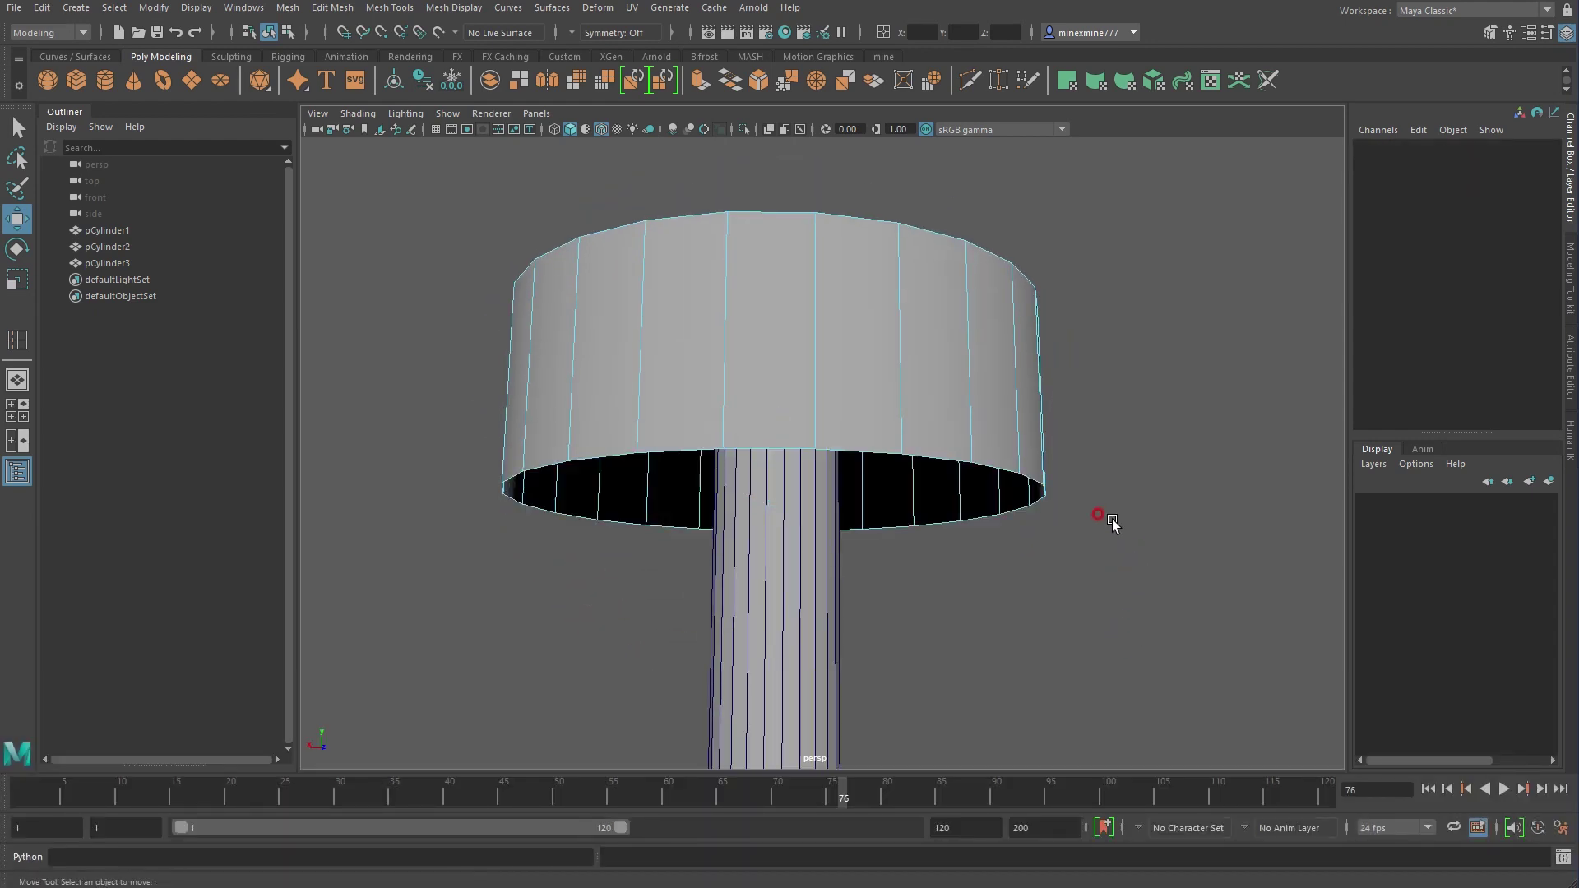
right_click_drag(1104, 509, 585, 486, "alt")
right_click_drag(856, 411, 751, 421)
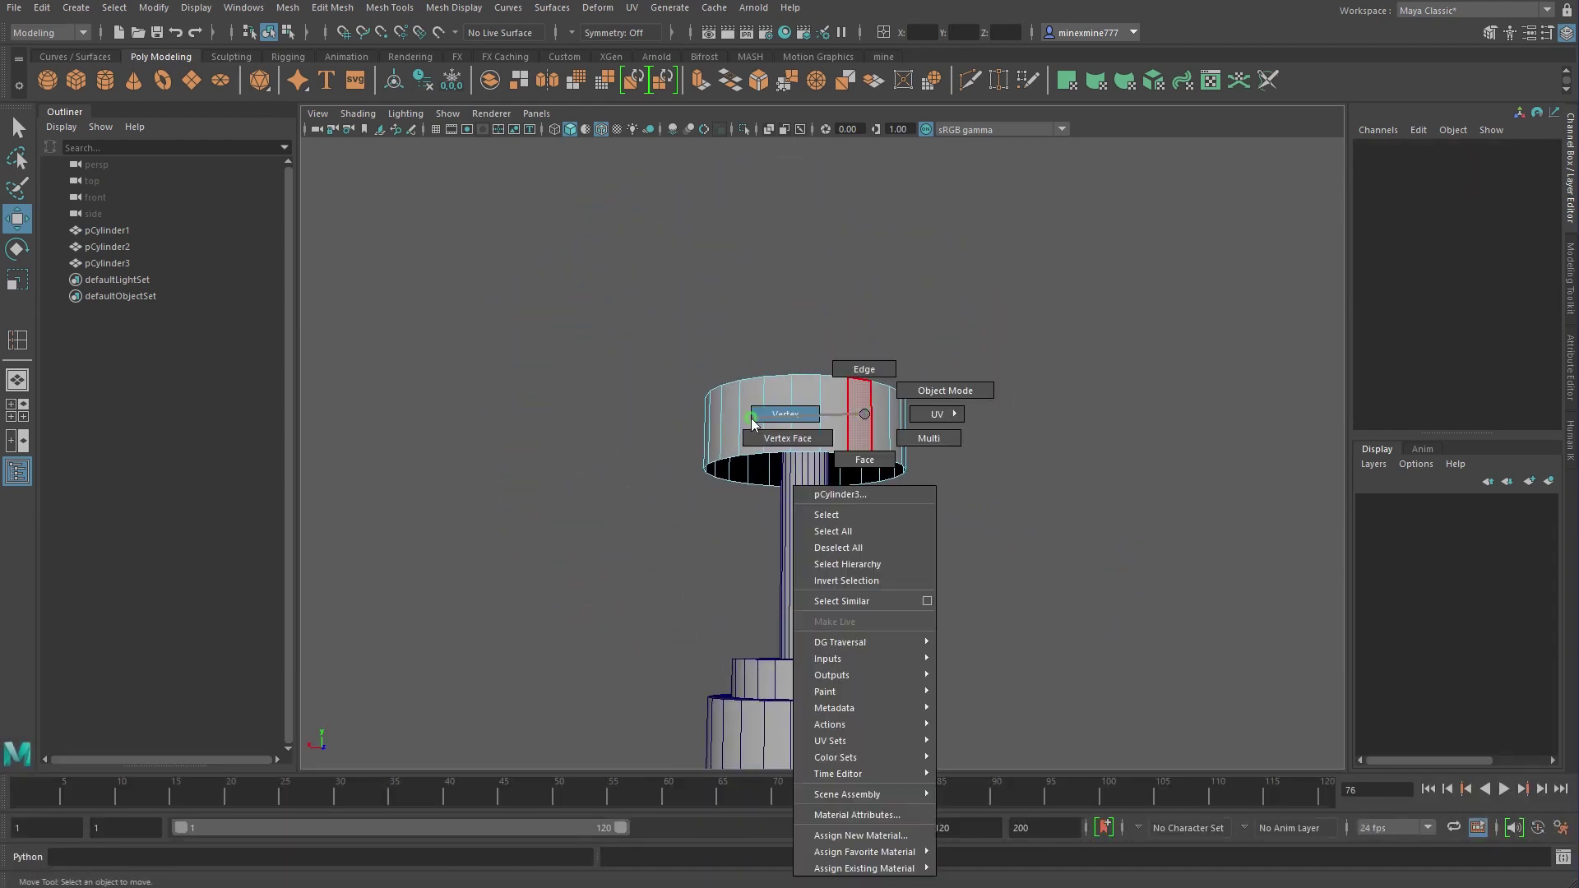
key("space")
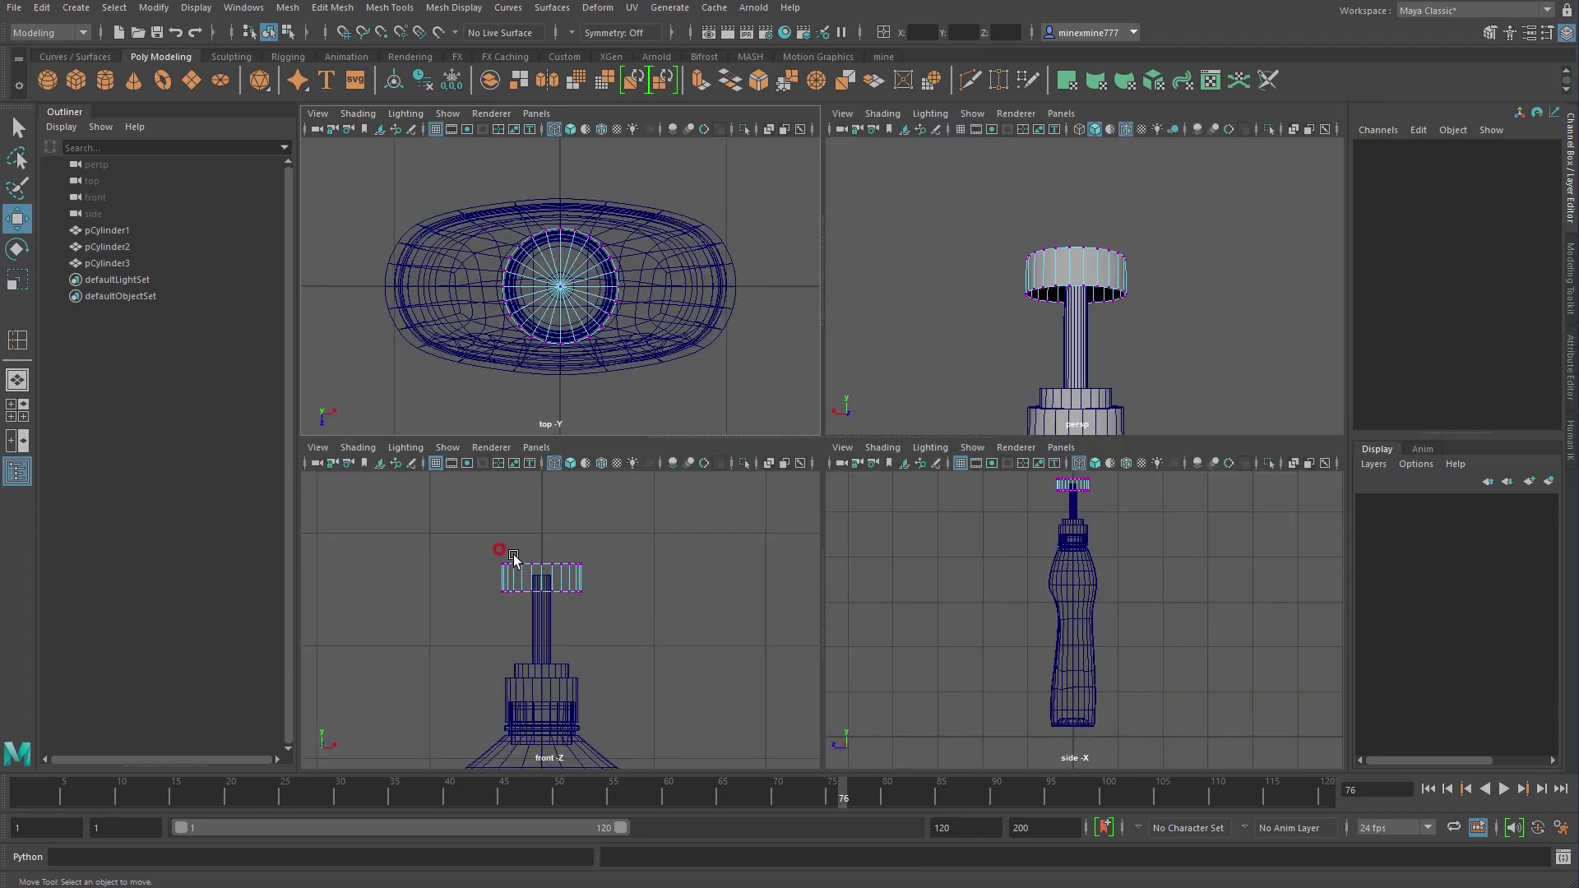
In the front view, raise the disc's lower-right vertices into a slope
right_click_drag(514, 559, 703, 665, "alt")
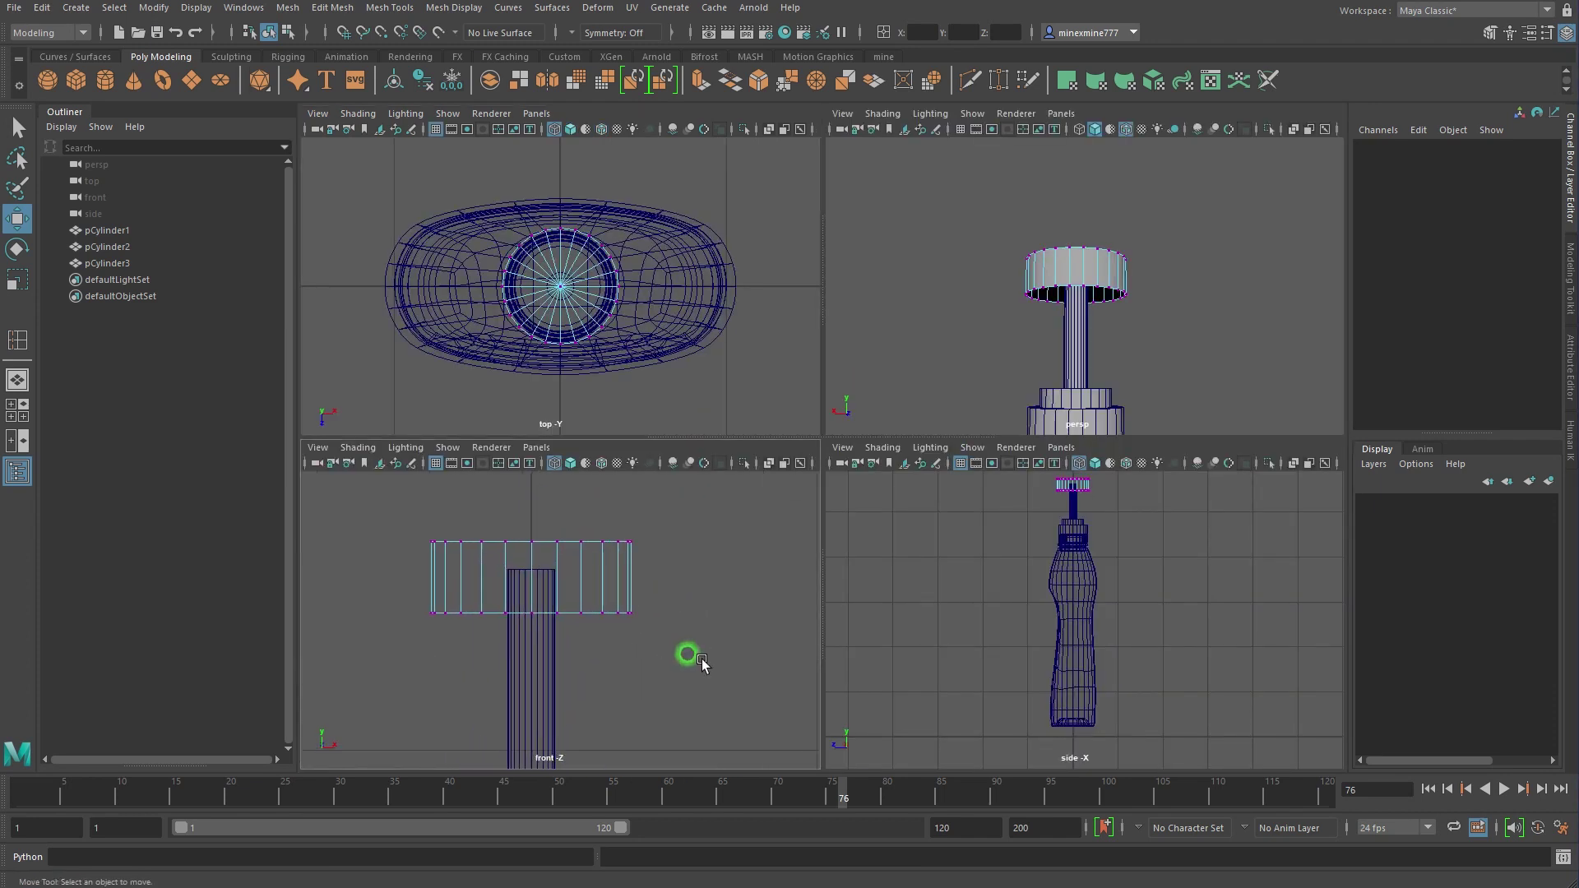
mouse_move(703, 664)
left_mouse_down()
mouse_move(543, 580)
mouse_move(616, 547)
mouse_move(669, 592)
left_mouse_up()
left_click_drag(617, 530, 618, 525)
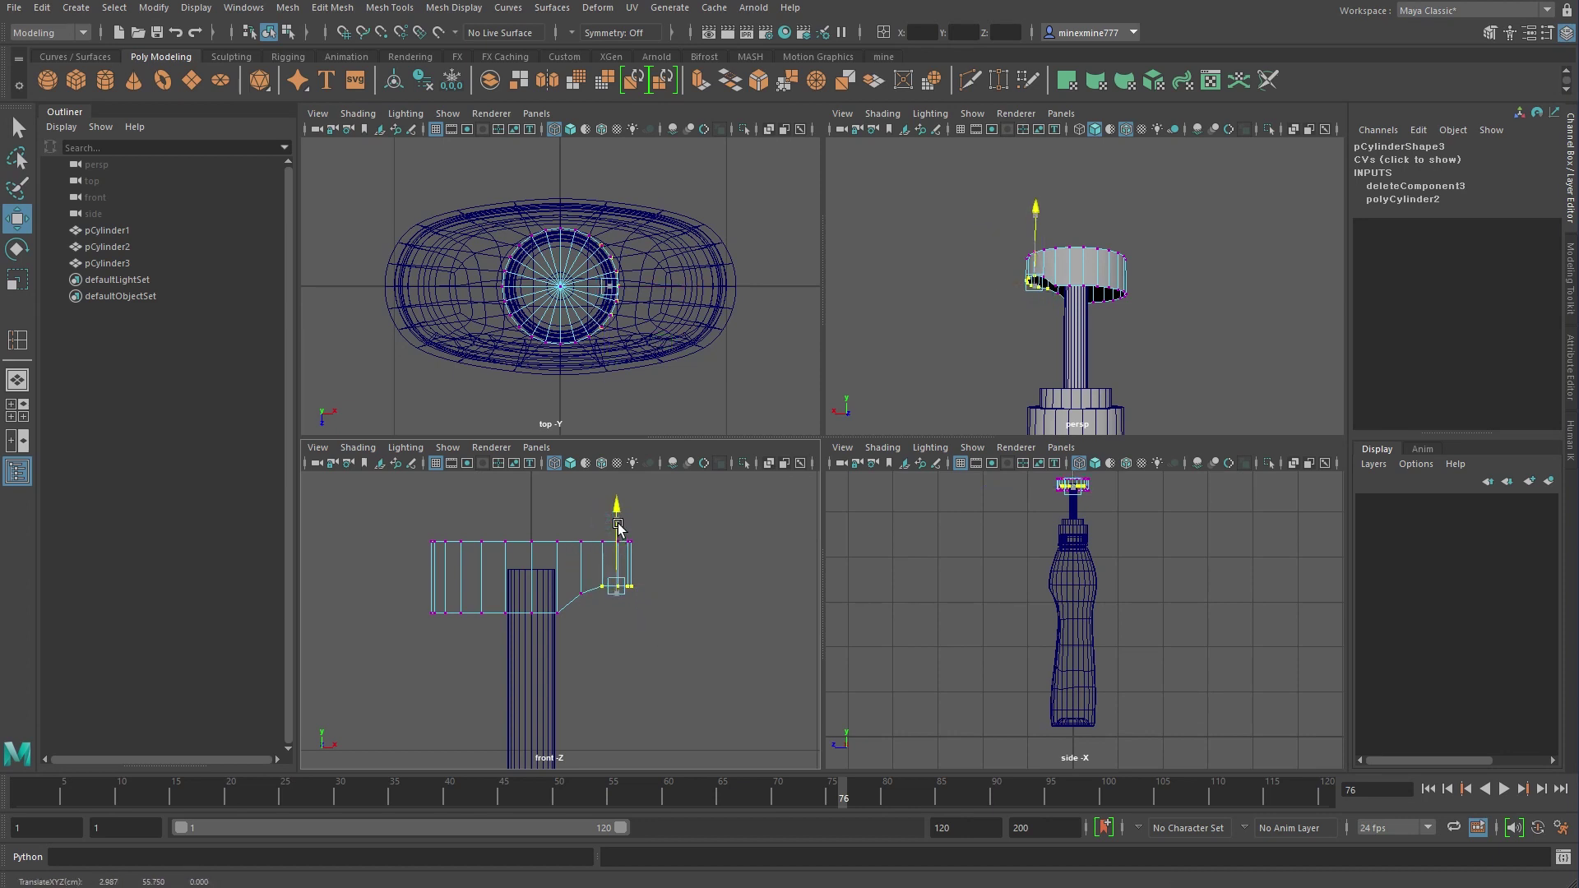
Select the disc's right-side faces and shift them outward along X
right_click_drag(686, 516, 698, 536)
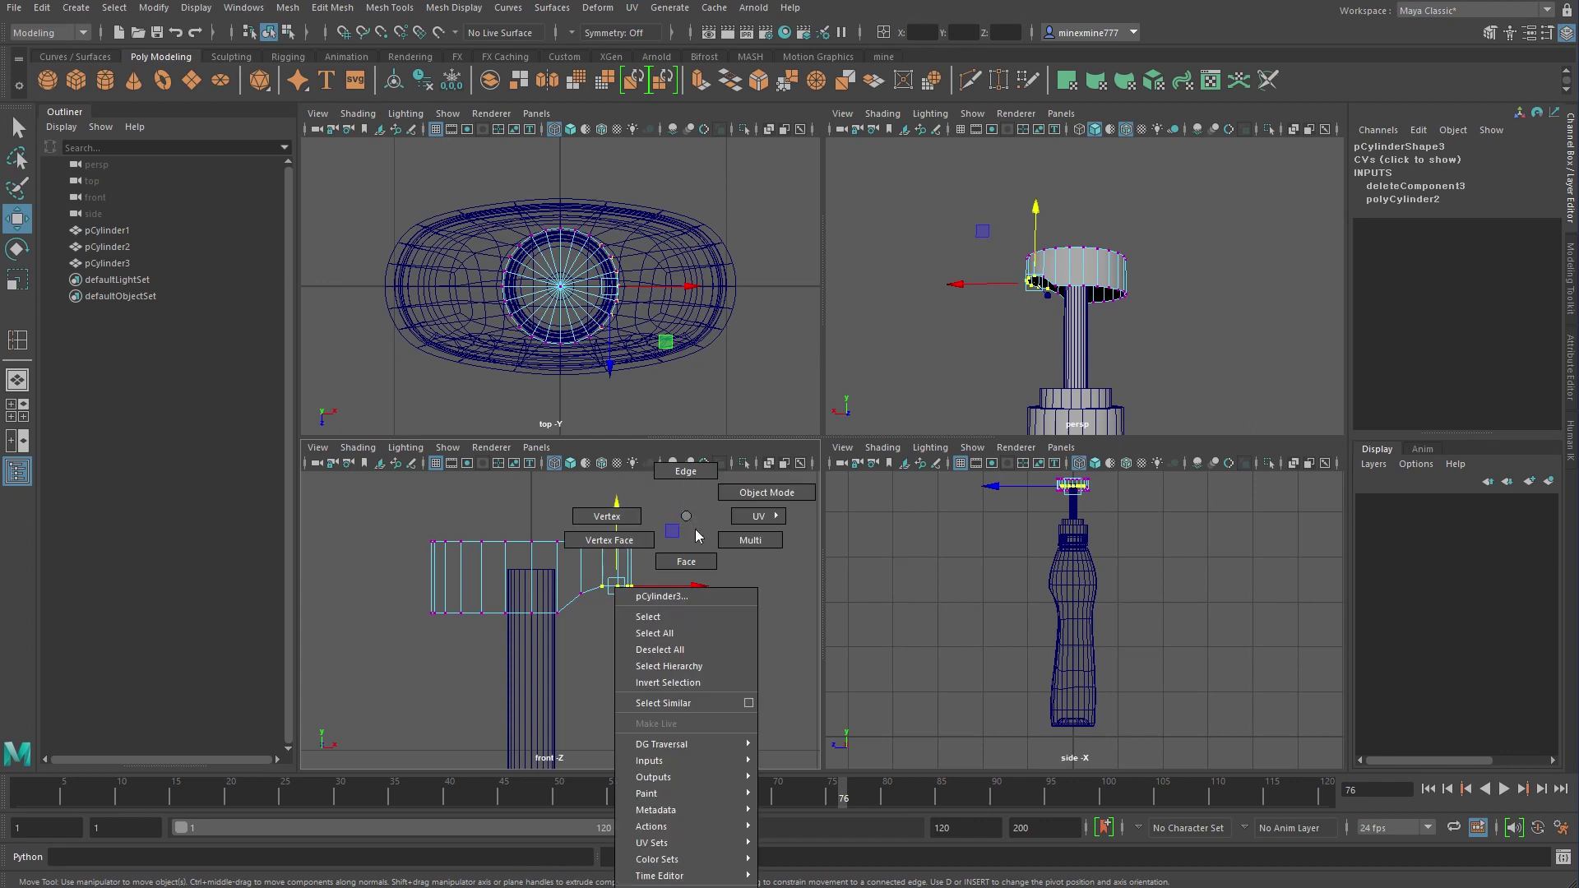
left_click_drag(695, 633, 609, 543)
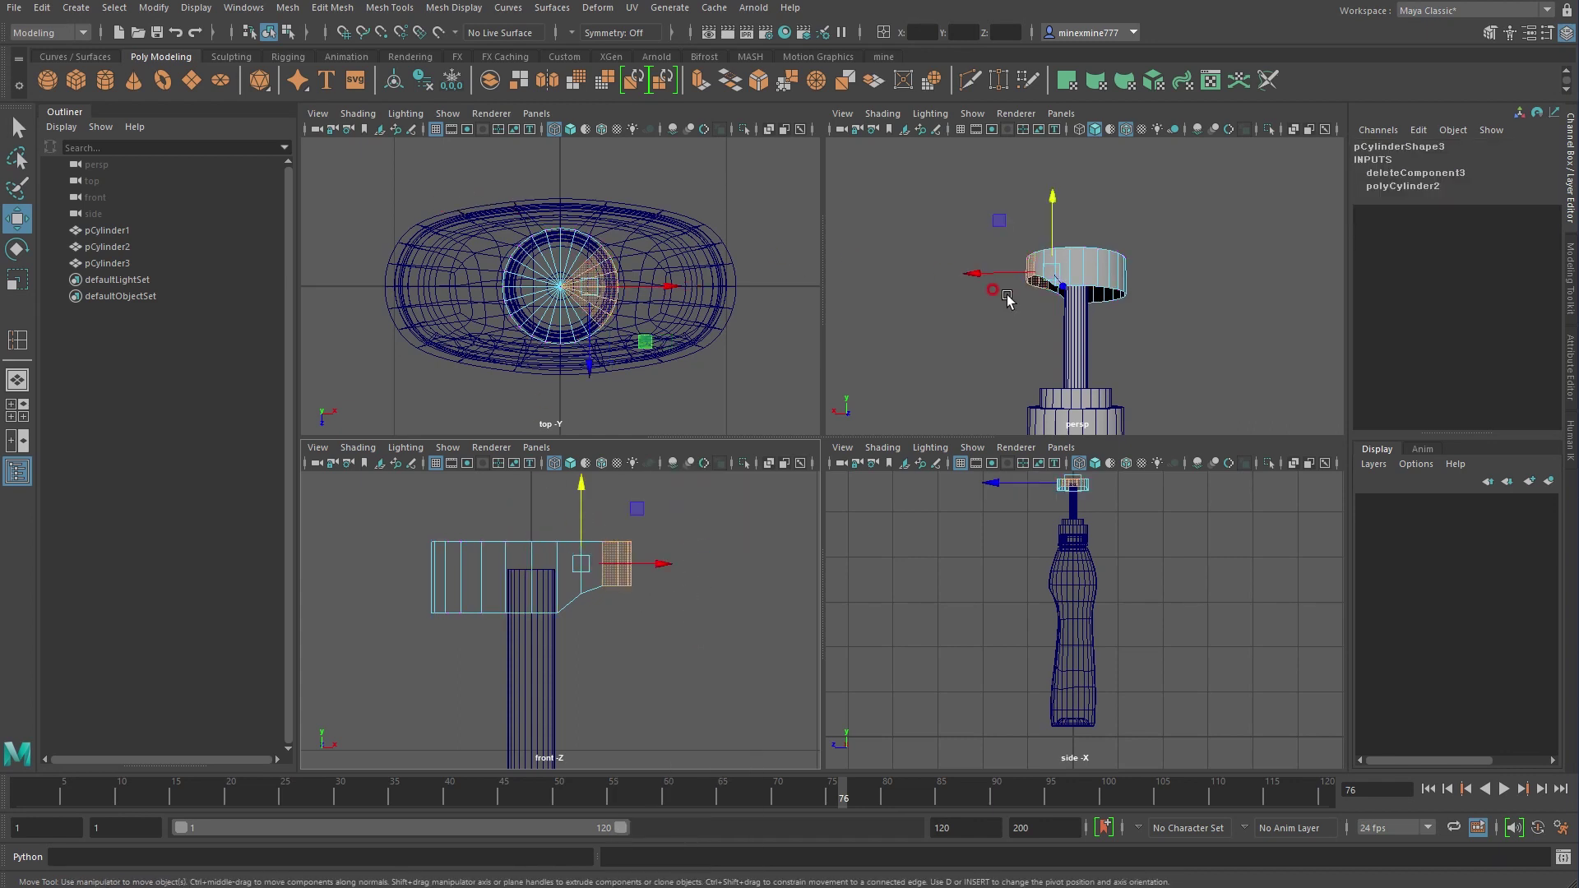
left_click_drag(1008, 299, 1188, 374, "alt")
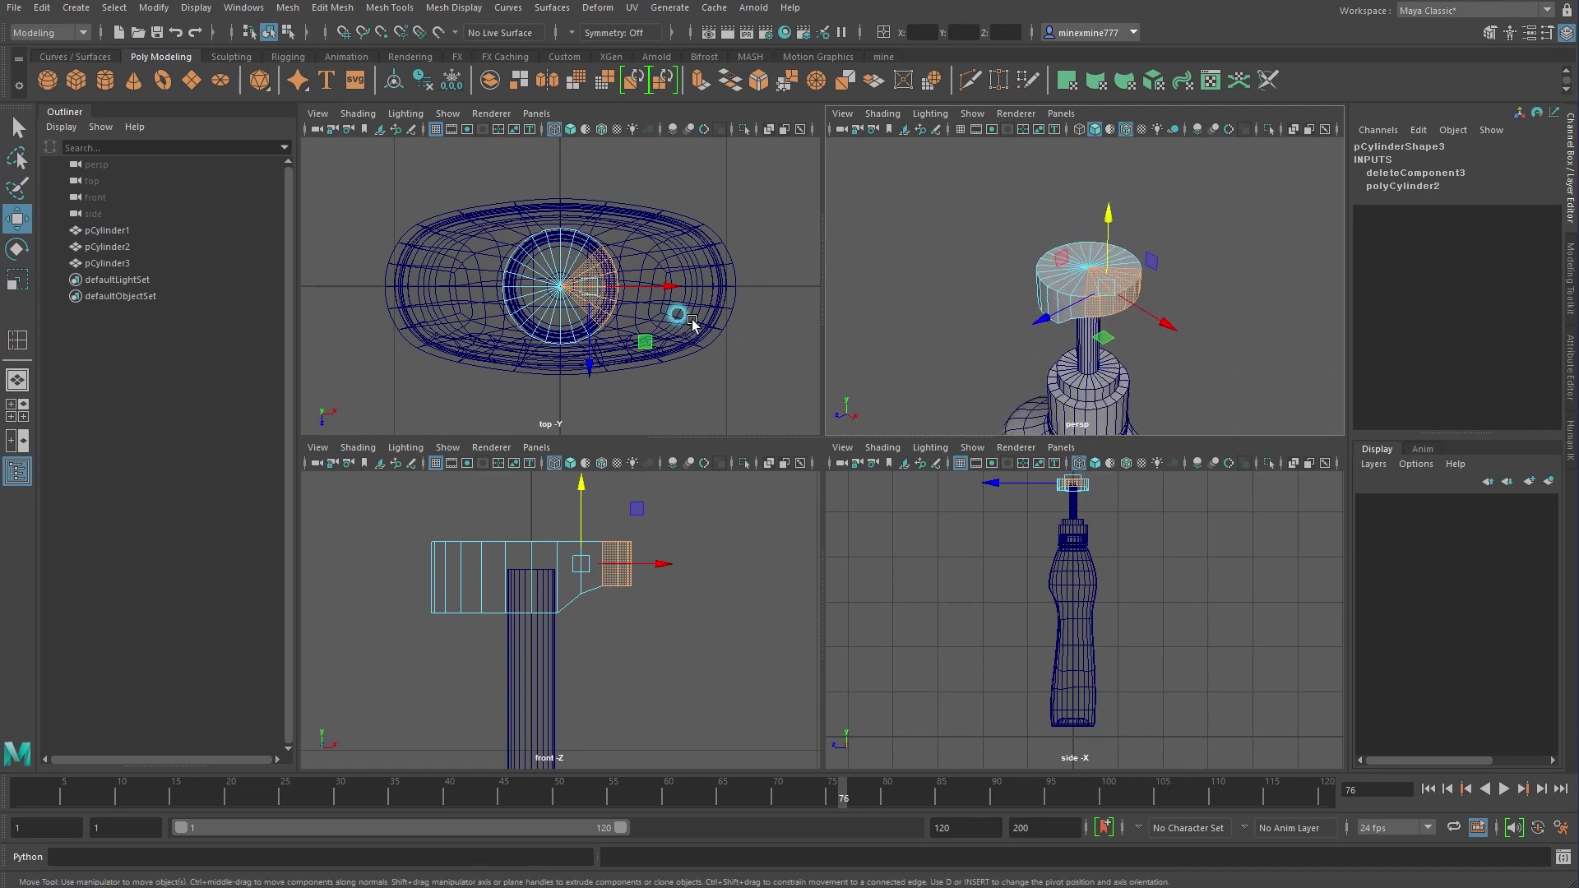
middle_click_drag(564, 341, 584, 341)
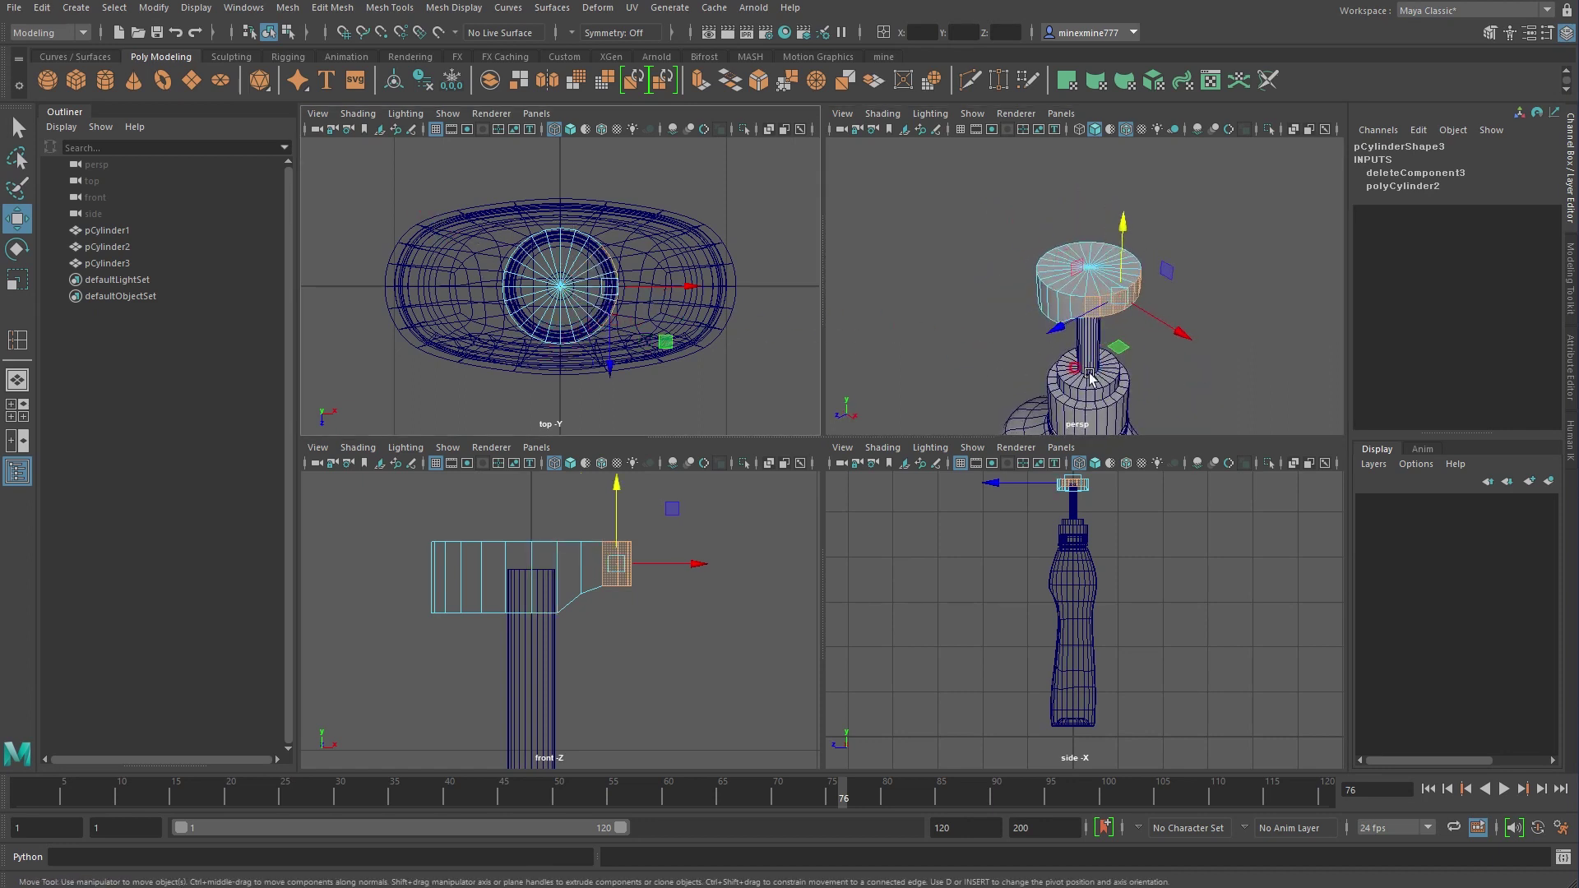
scroll(1090, 377, "up", 5)
left_click_drag(1180, 363, 1241, 353, "alt")
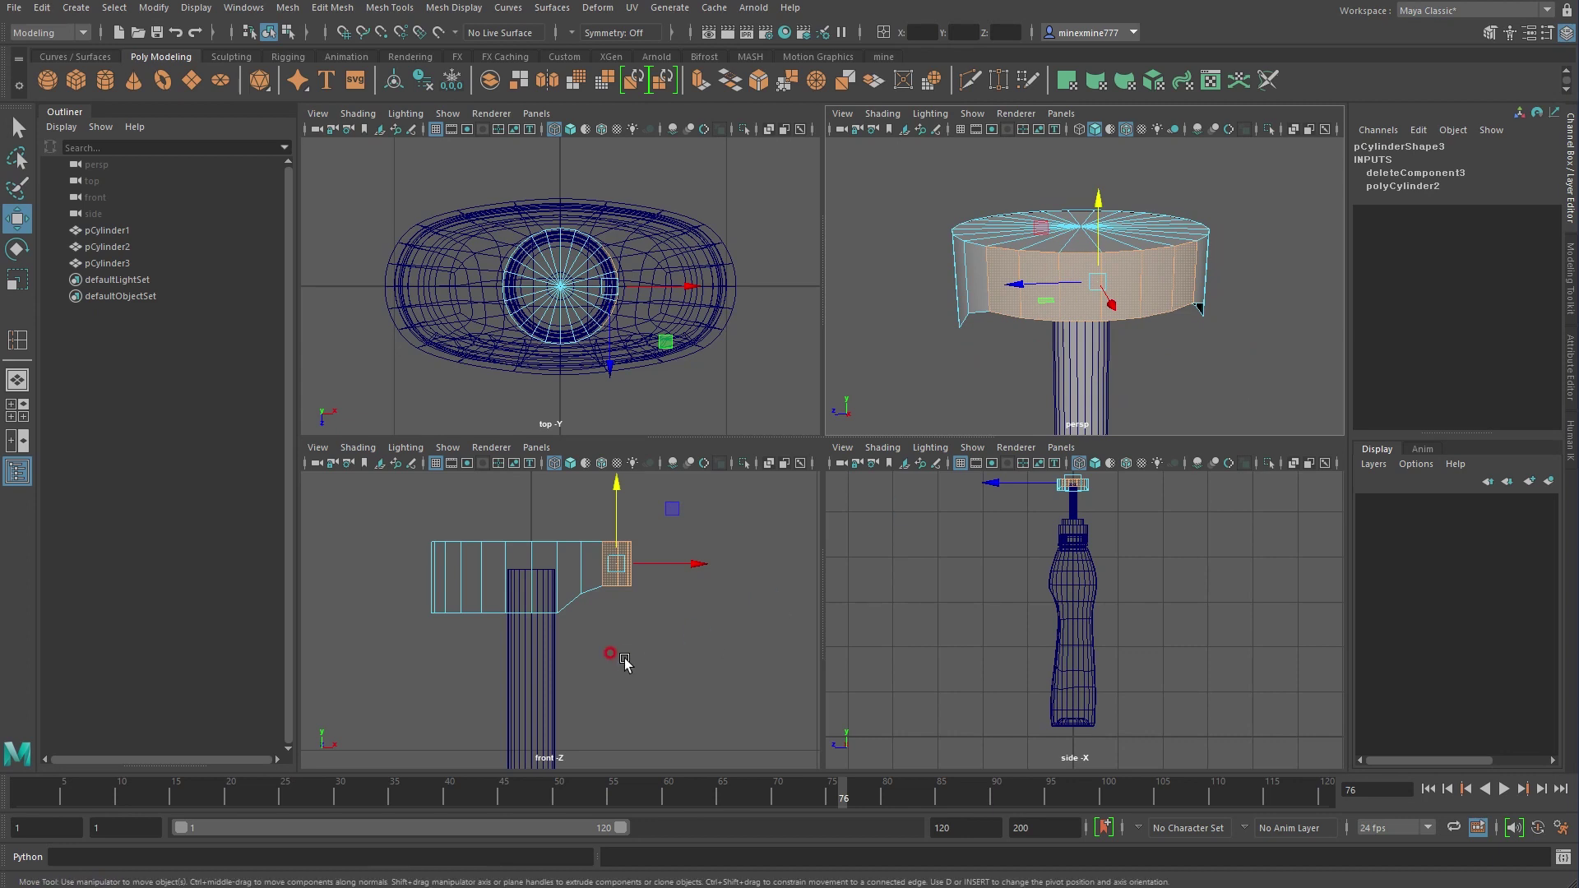
Extrude the side faces with world-aligned handles into a long nozzle arm
key("ctrl+e")
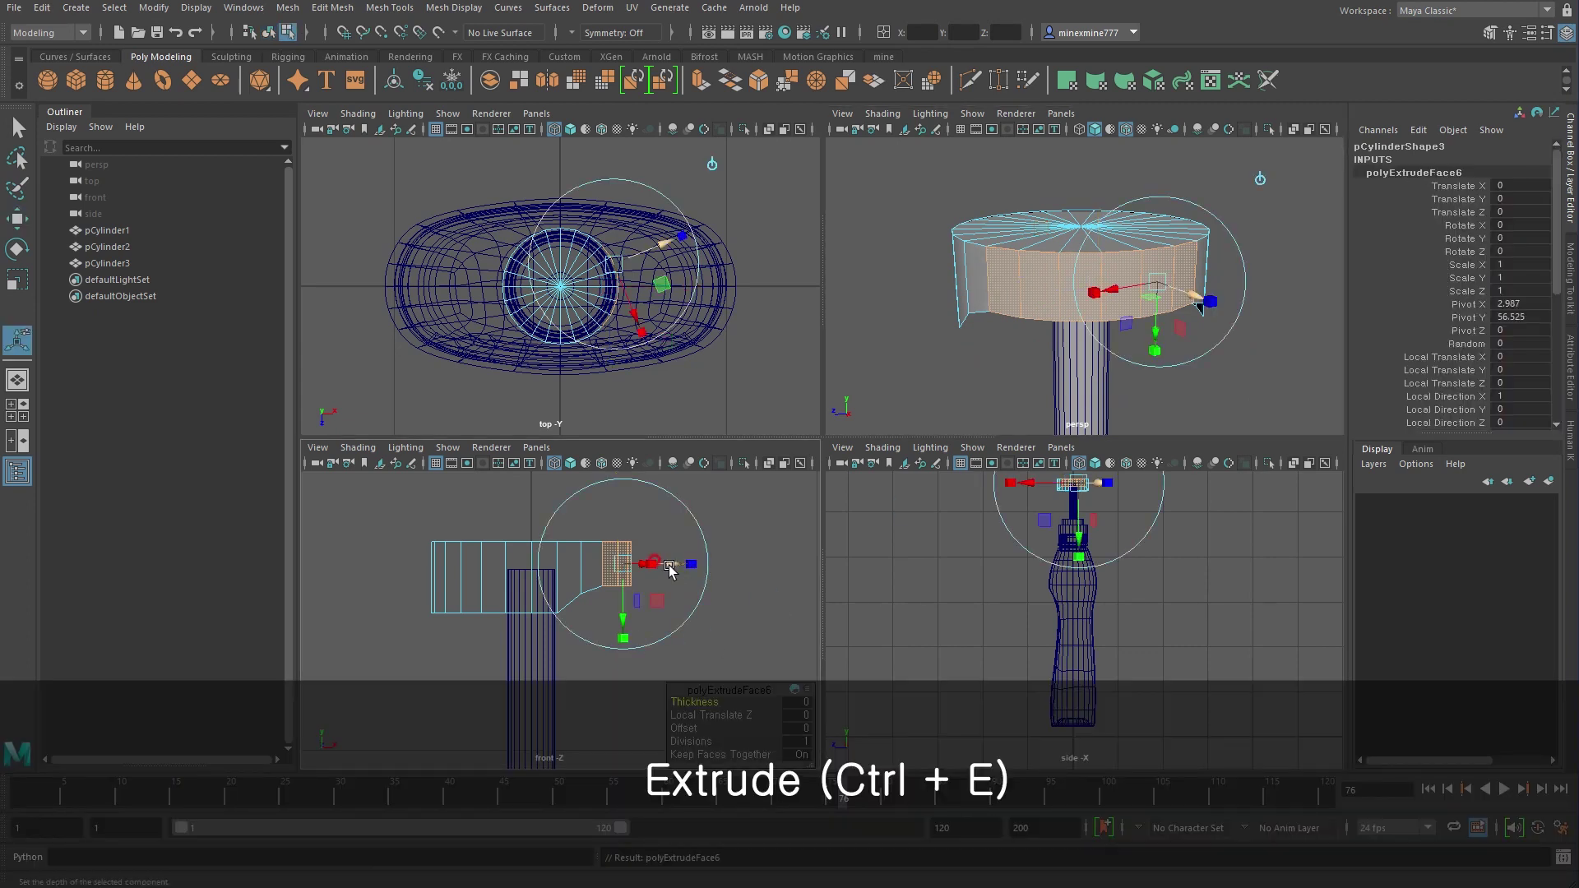
left_click(713, 162)
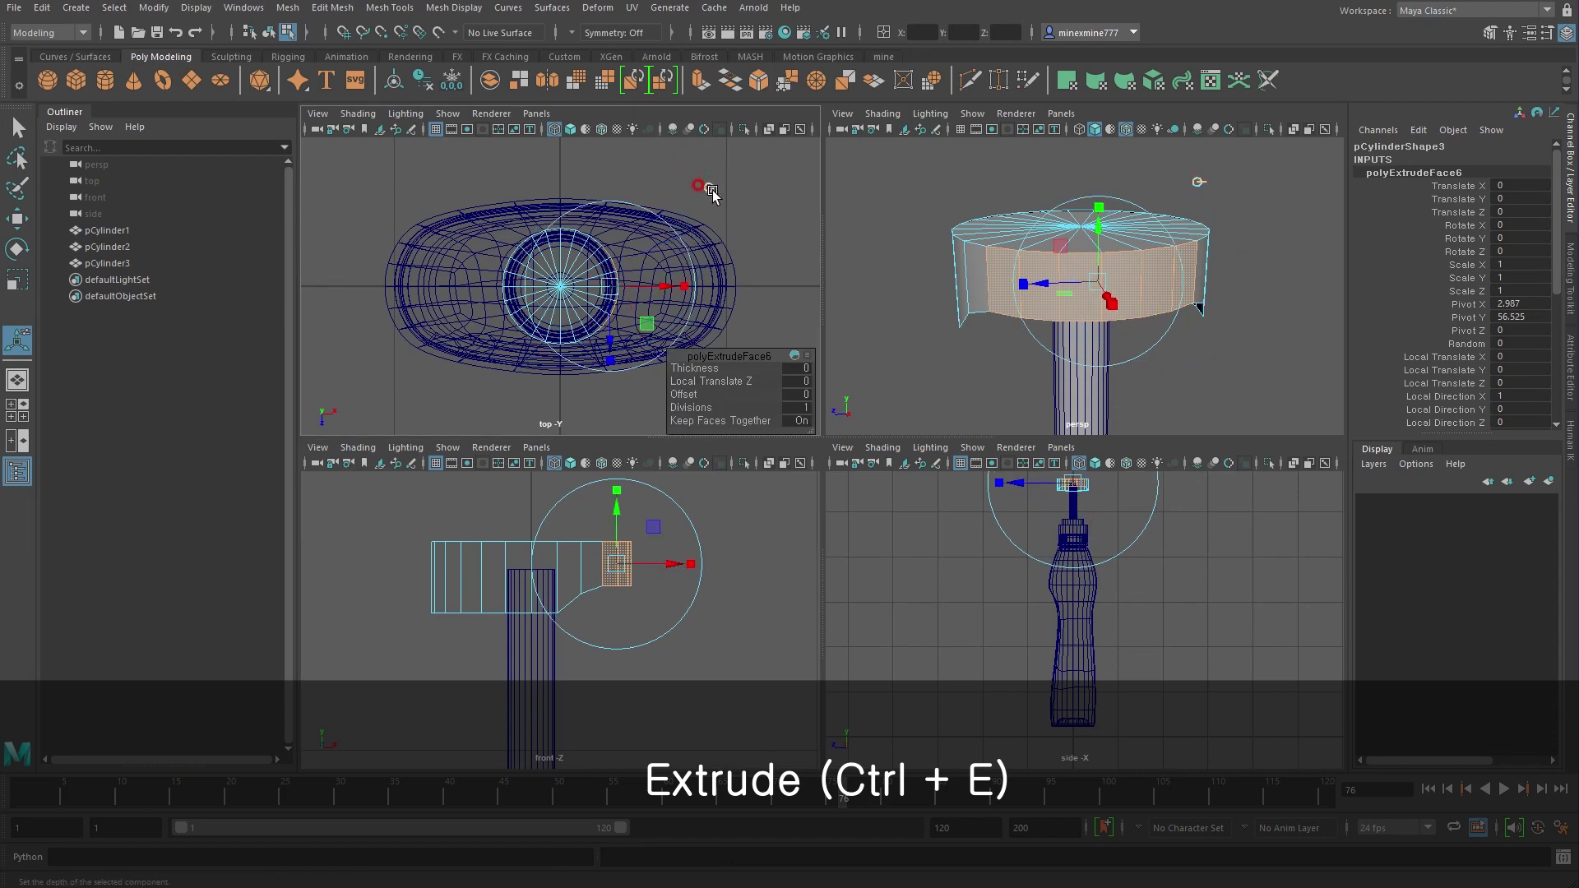
left_click_drag(665, 288, 802, 288)
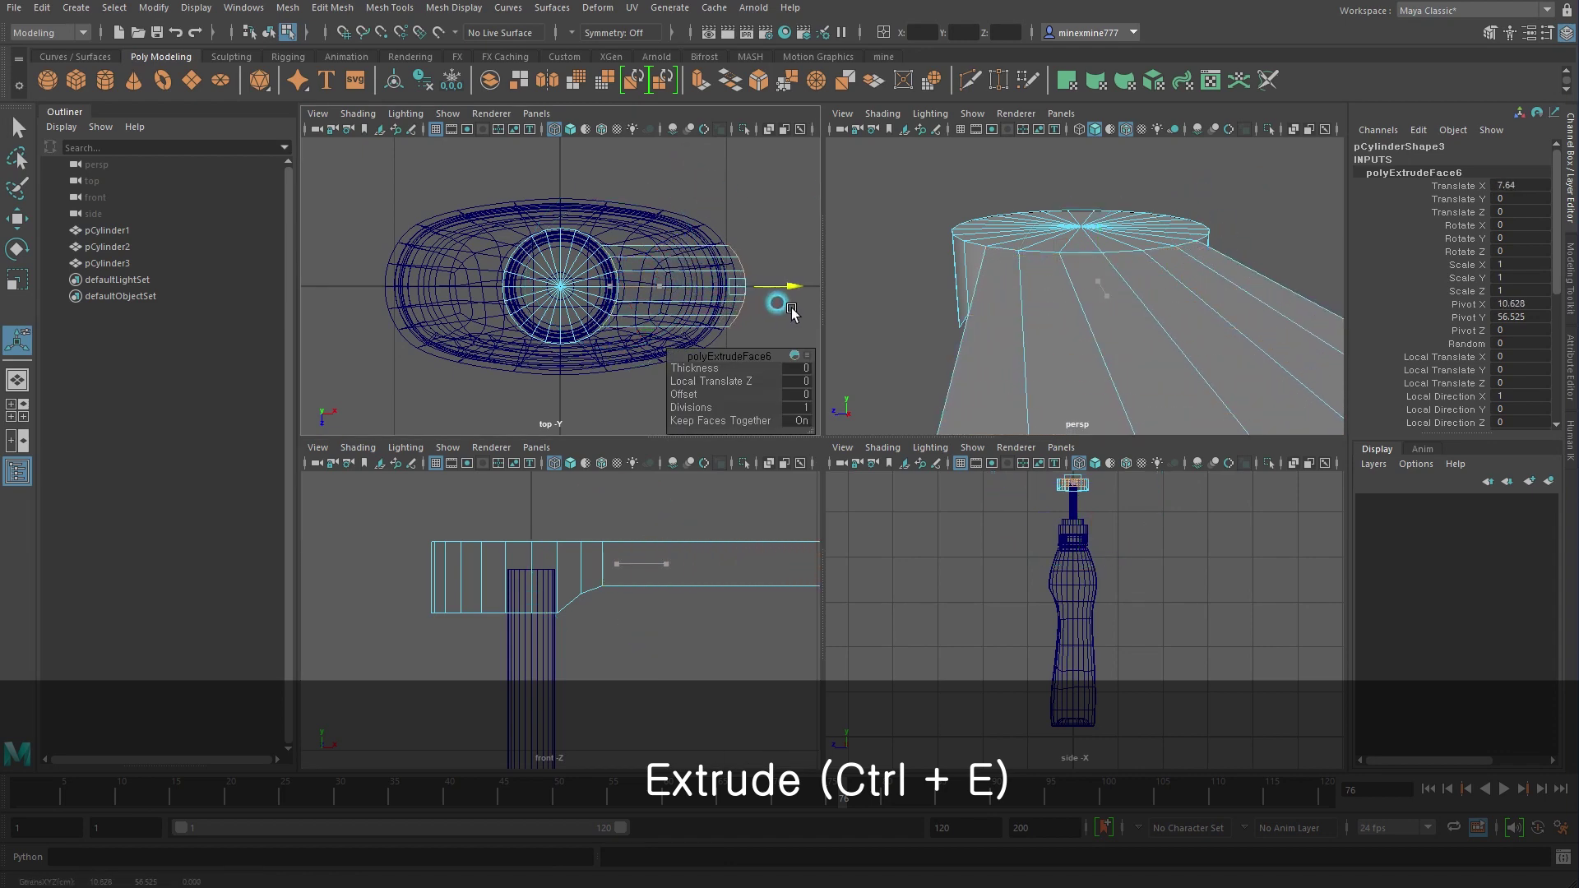
right_click_drag(988, 271, 989, 306, "alt")
left_click_drag(988, 306, 831, 315, "alt")
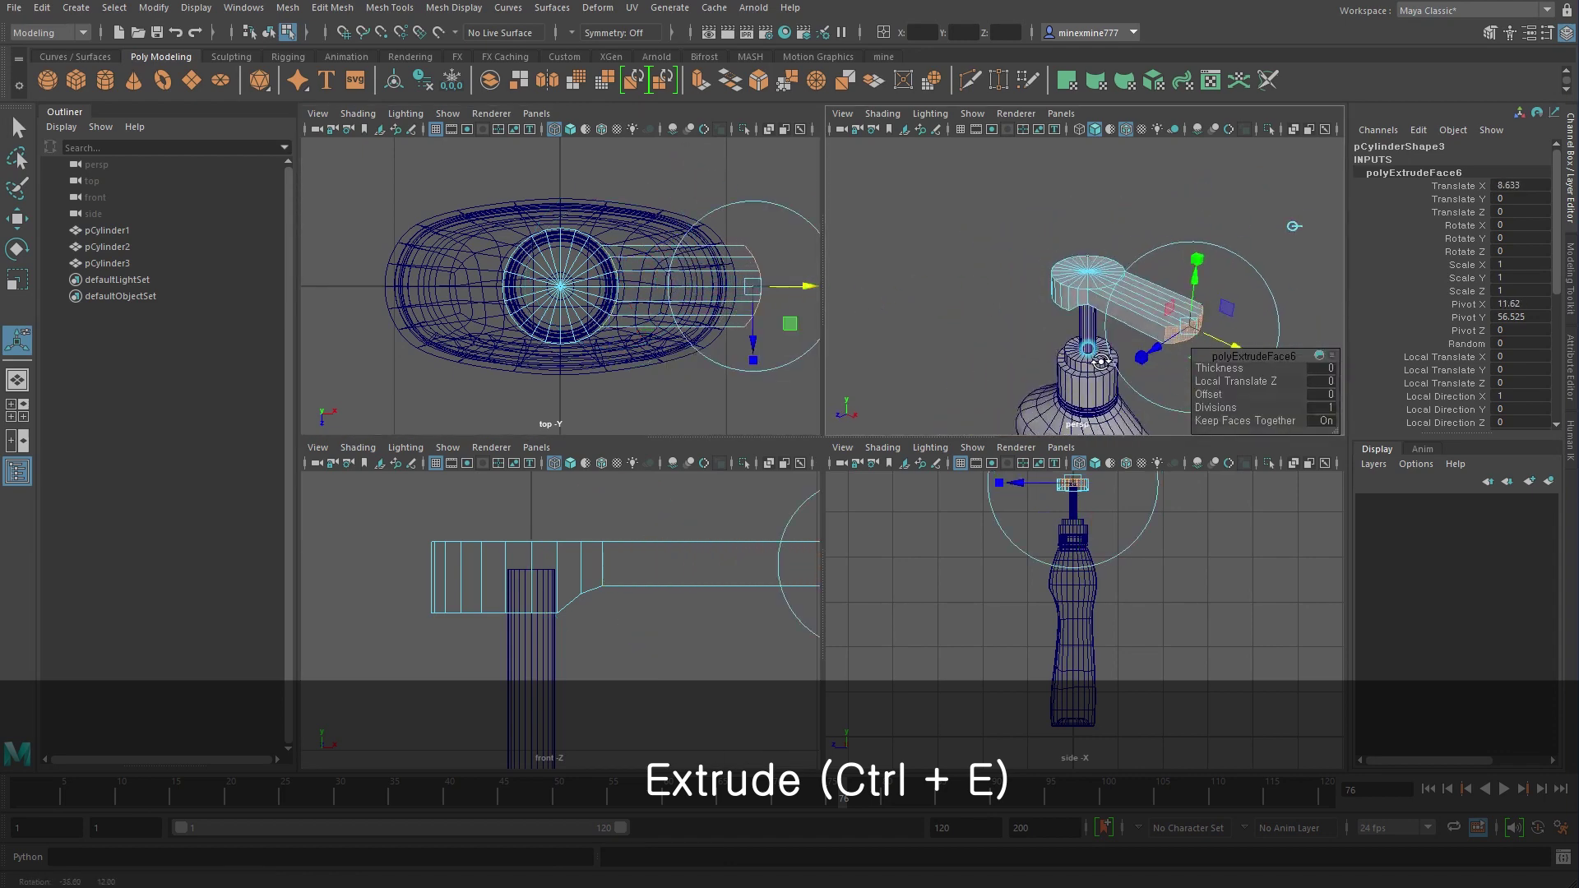
middle_click_drag(674, 380, 614, 380, "alt")
middle_click_drag(511, 352, 377, 304, "alt")
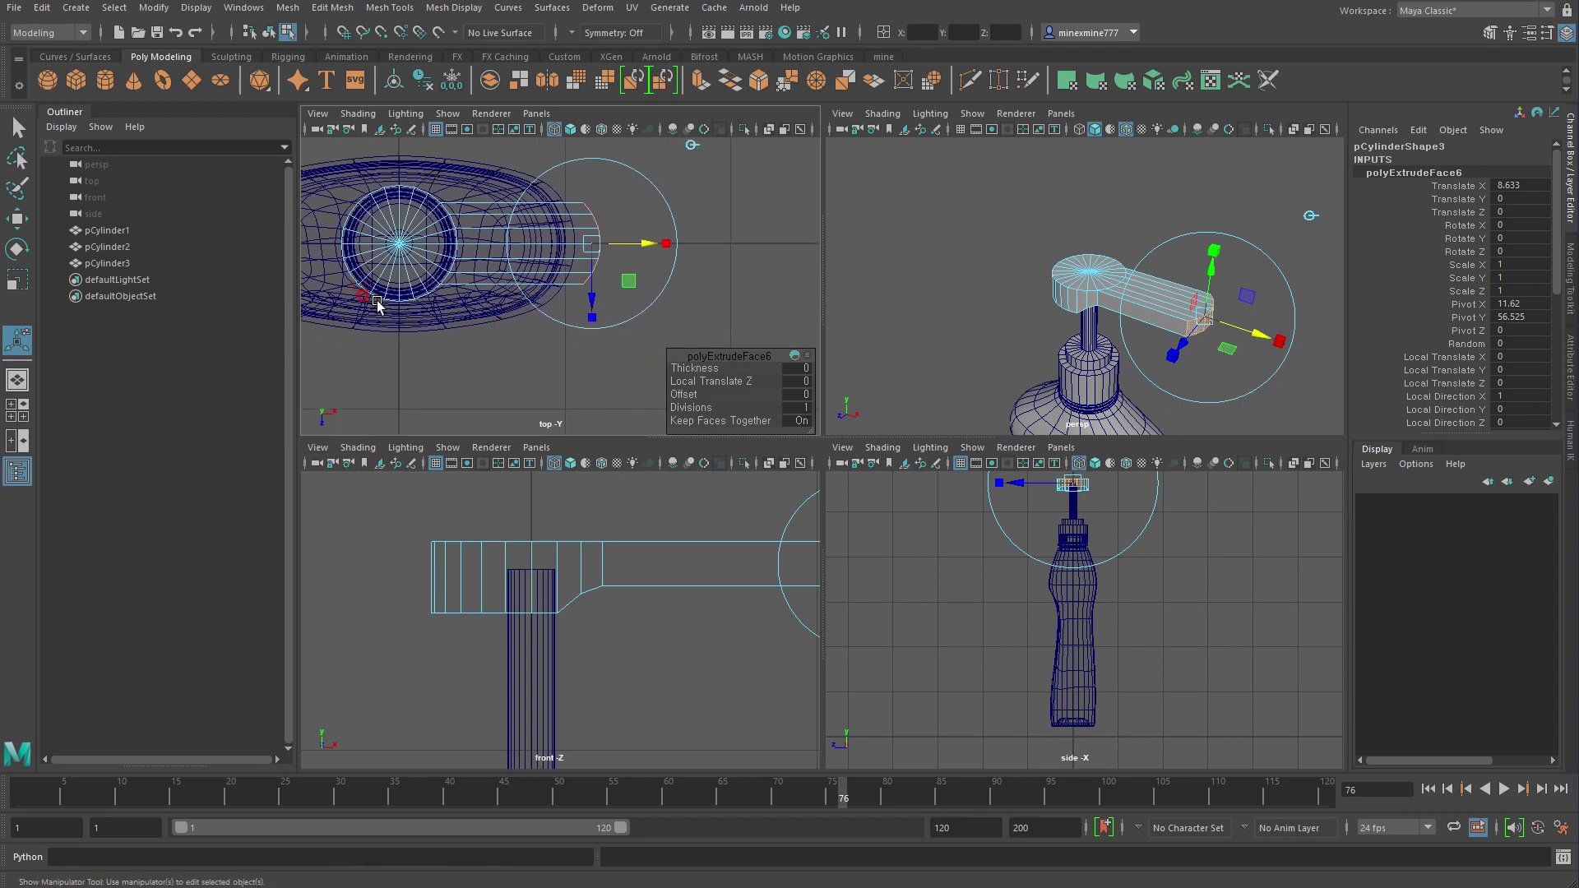
Scale the arm tip flatter along X and narrower along Z
key("r")
left_click_drag(666, 243, 591, 239)
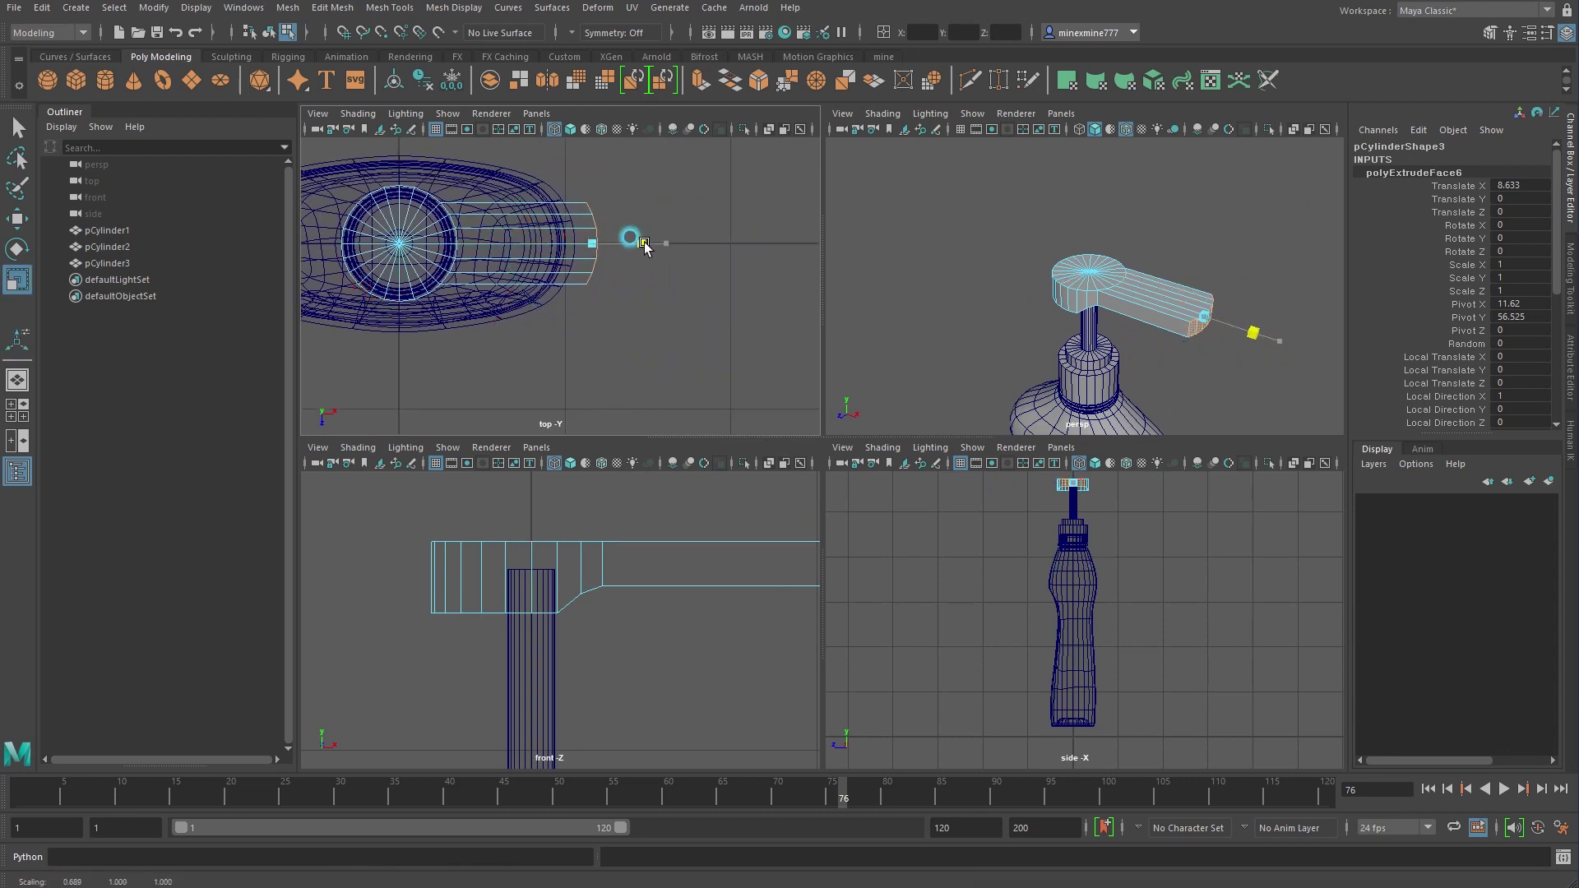
left_click_drag(593, 316, 595, 276)
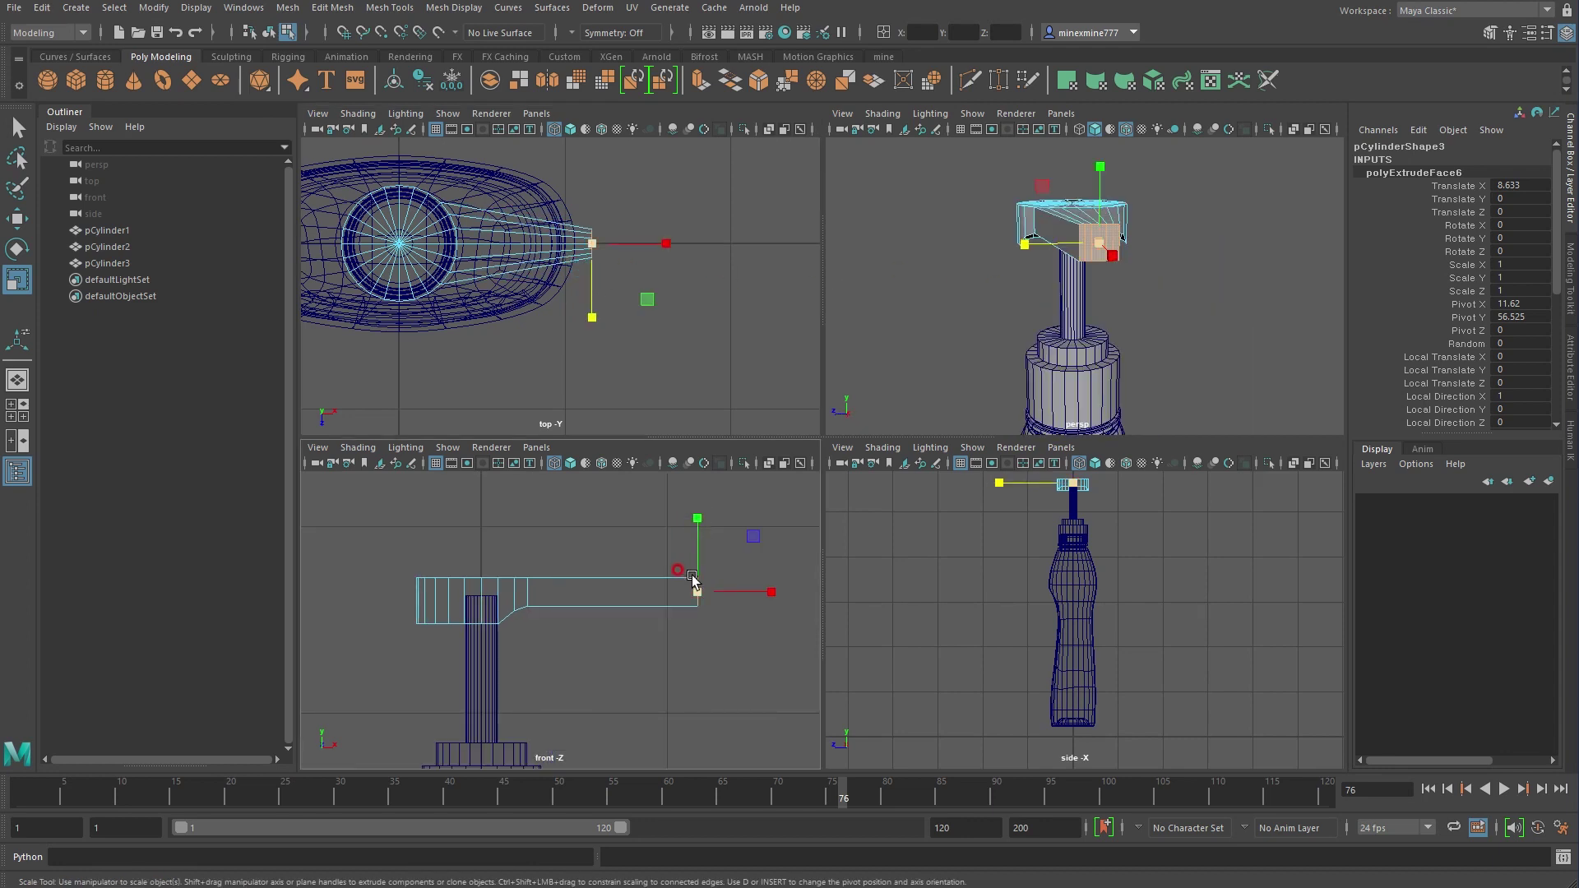
Delete the nozzle arm's end face and raise the tip vertex to tilt it upward
key("Delete")
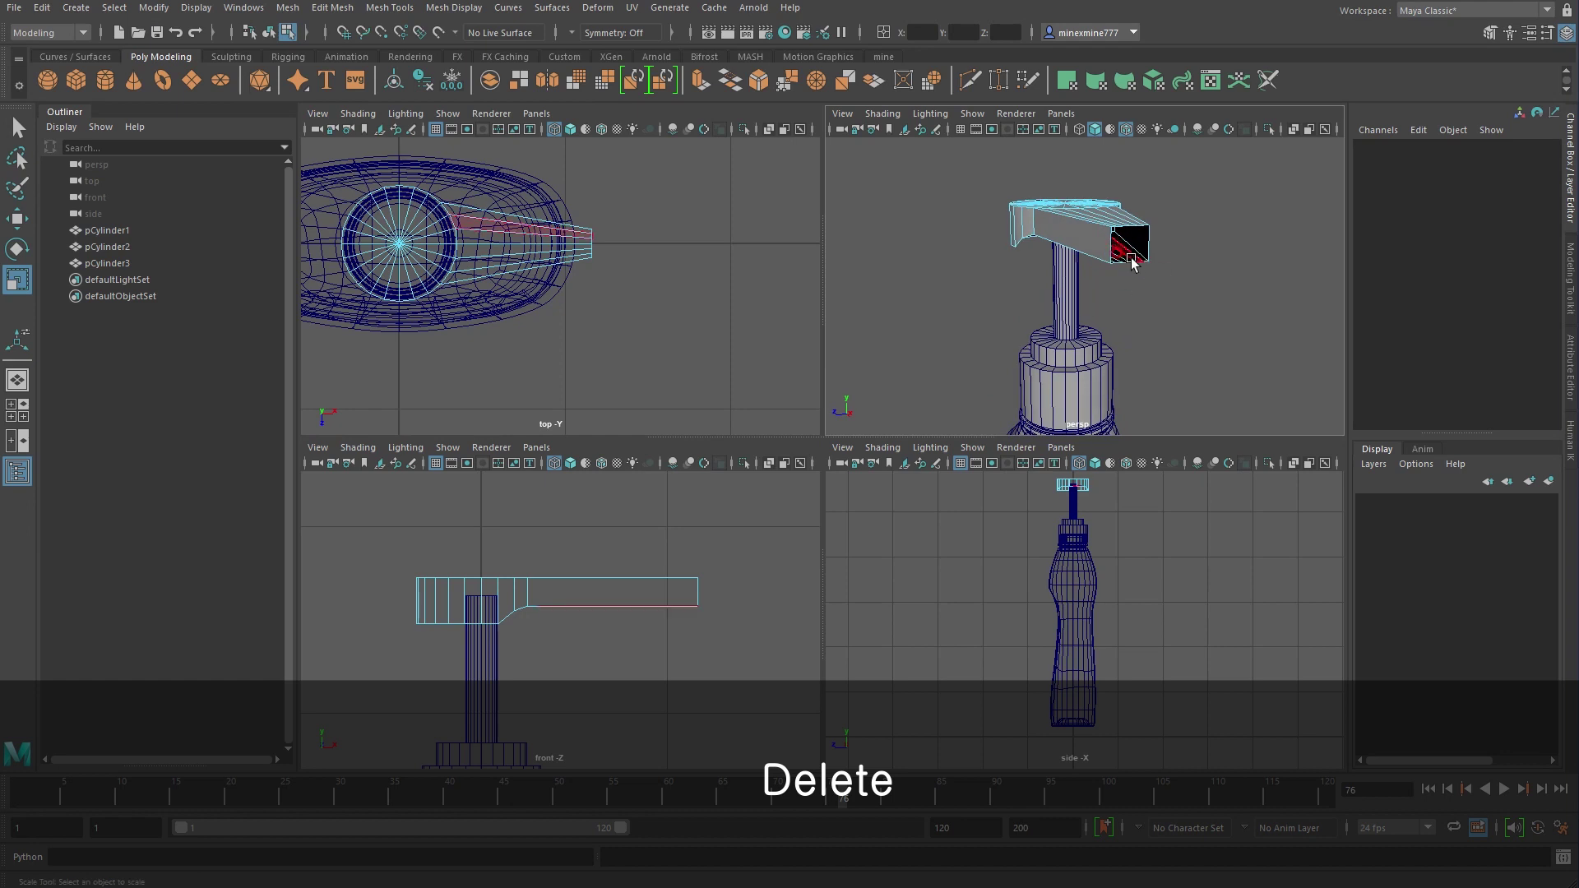
right_click_drag(679, 576, 608, 578)
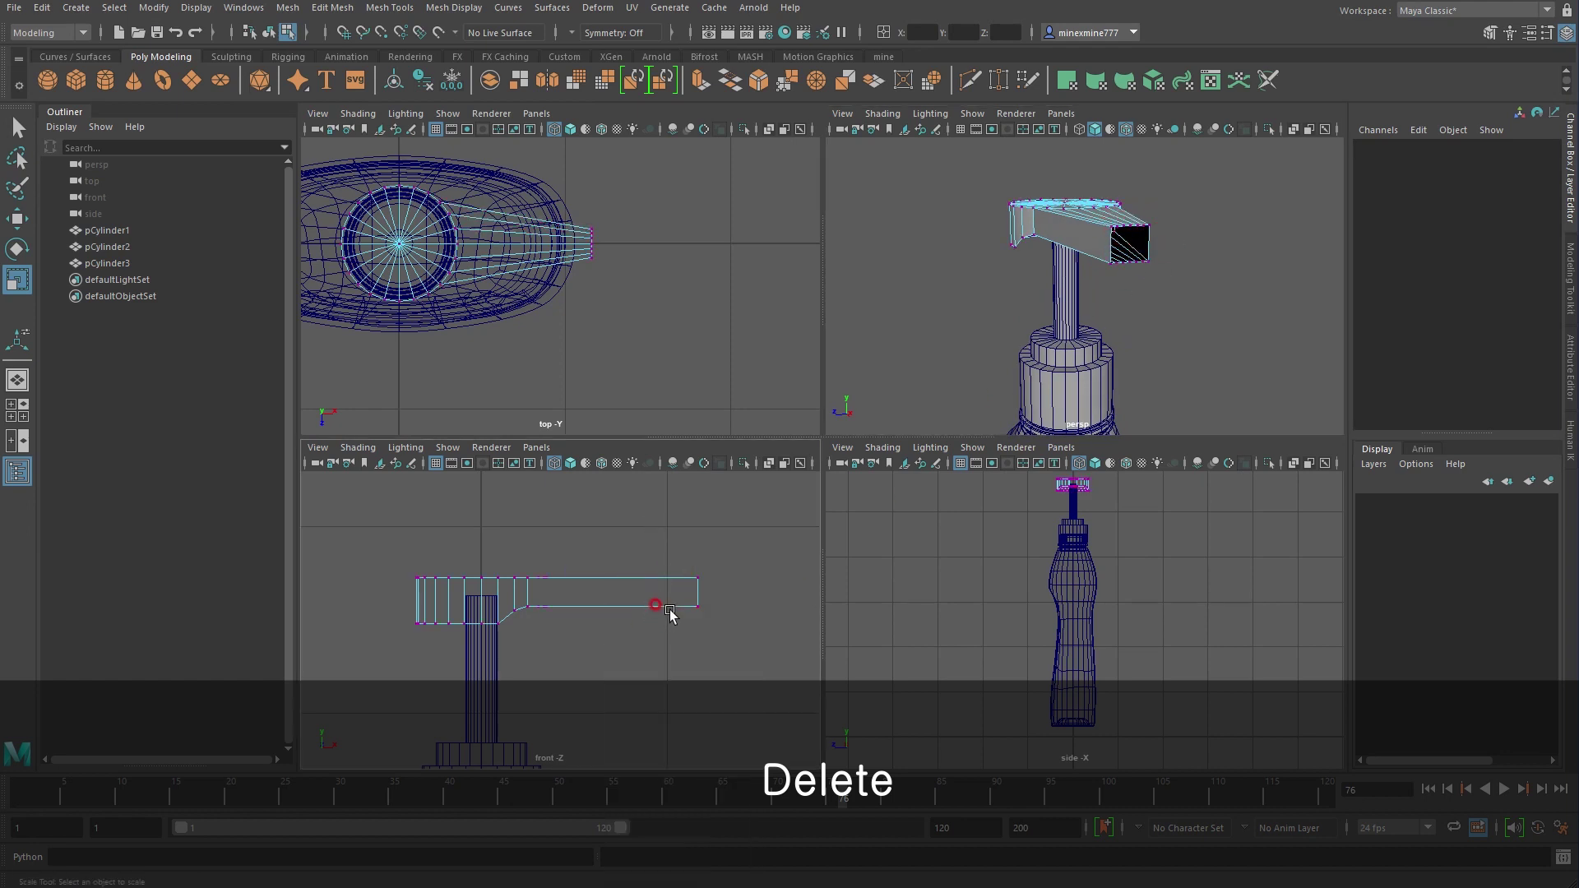
left_click(698, 607)
key("w")
left_click_drag(699, 556, 699, 550)
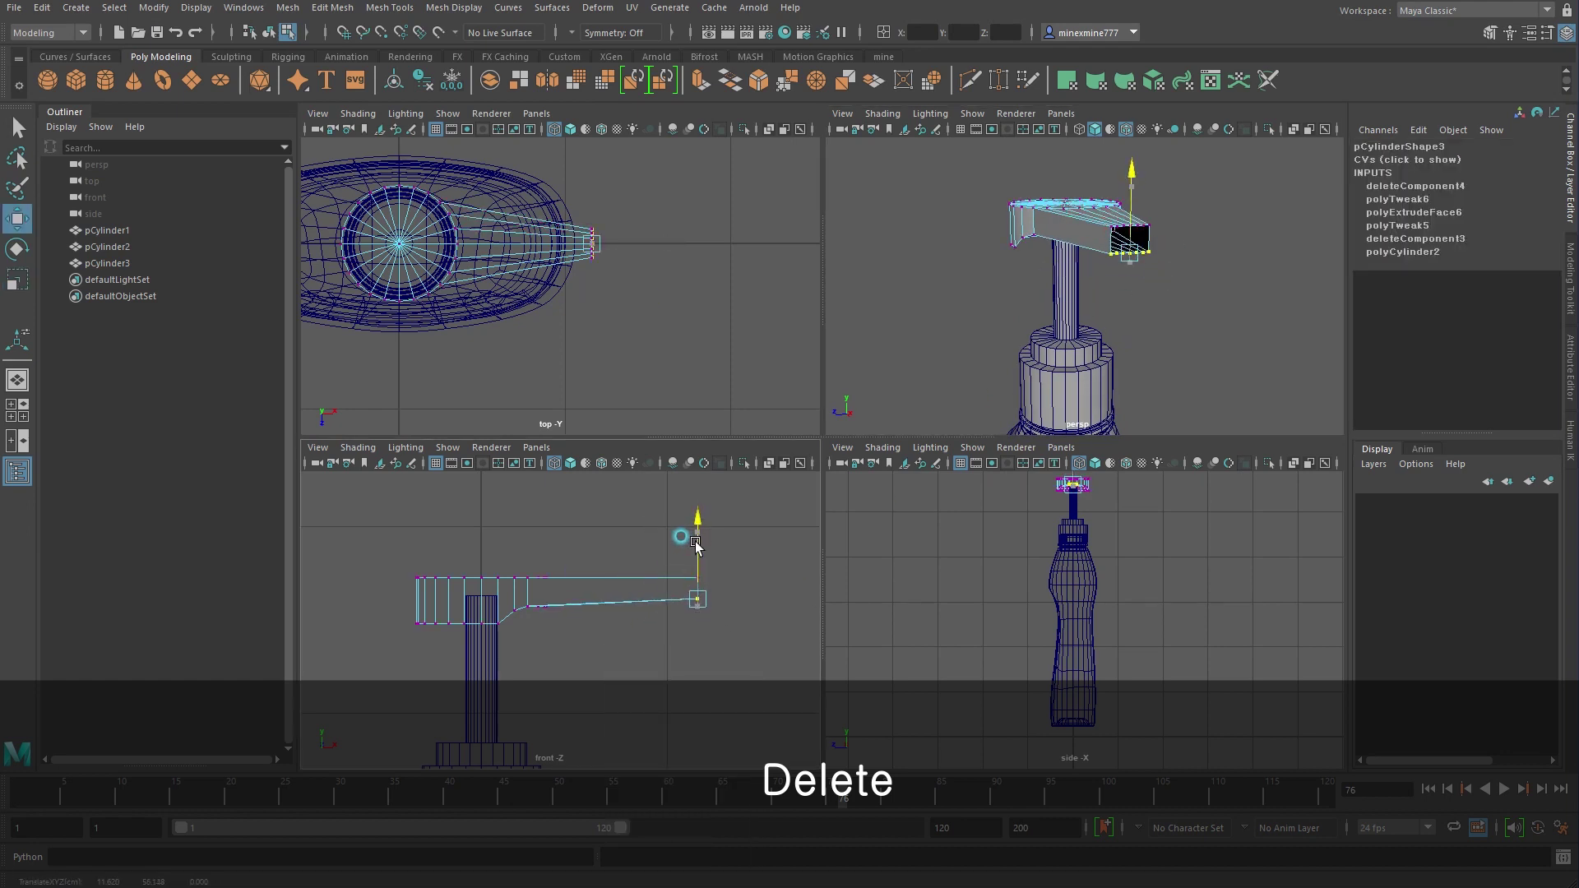
left_click_drag(1069, 205, 1088, 170, "alt")
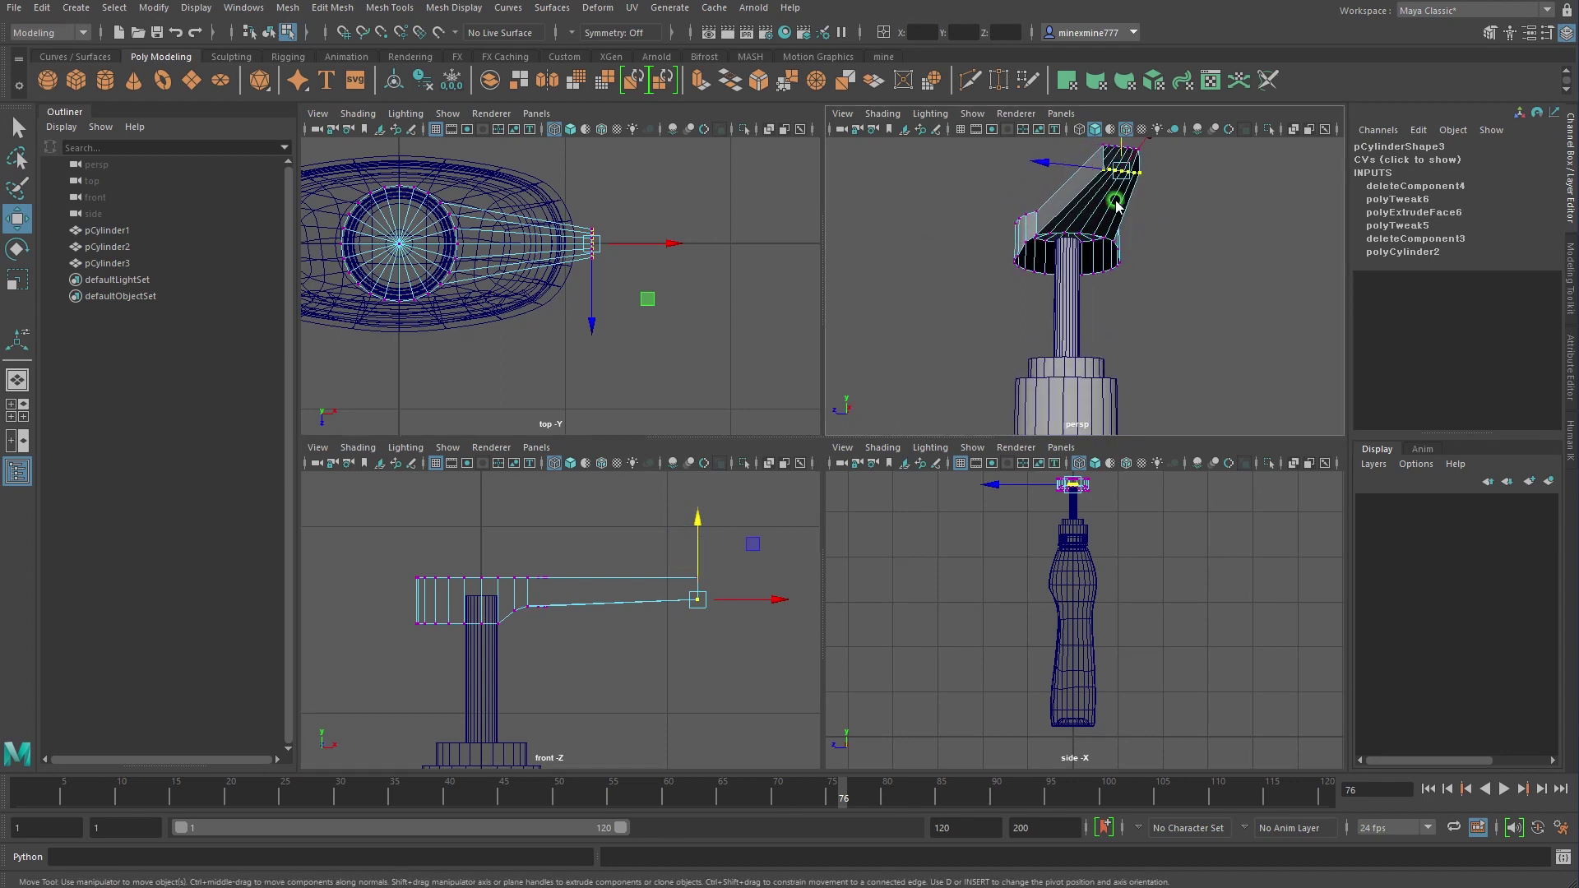
Delete the unneeded edge loops running along the spout
right_click_drag(1116, 204, 1114, 169)
scroll(1110, 263, "up", 3)
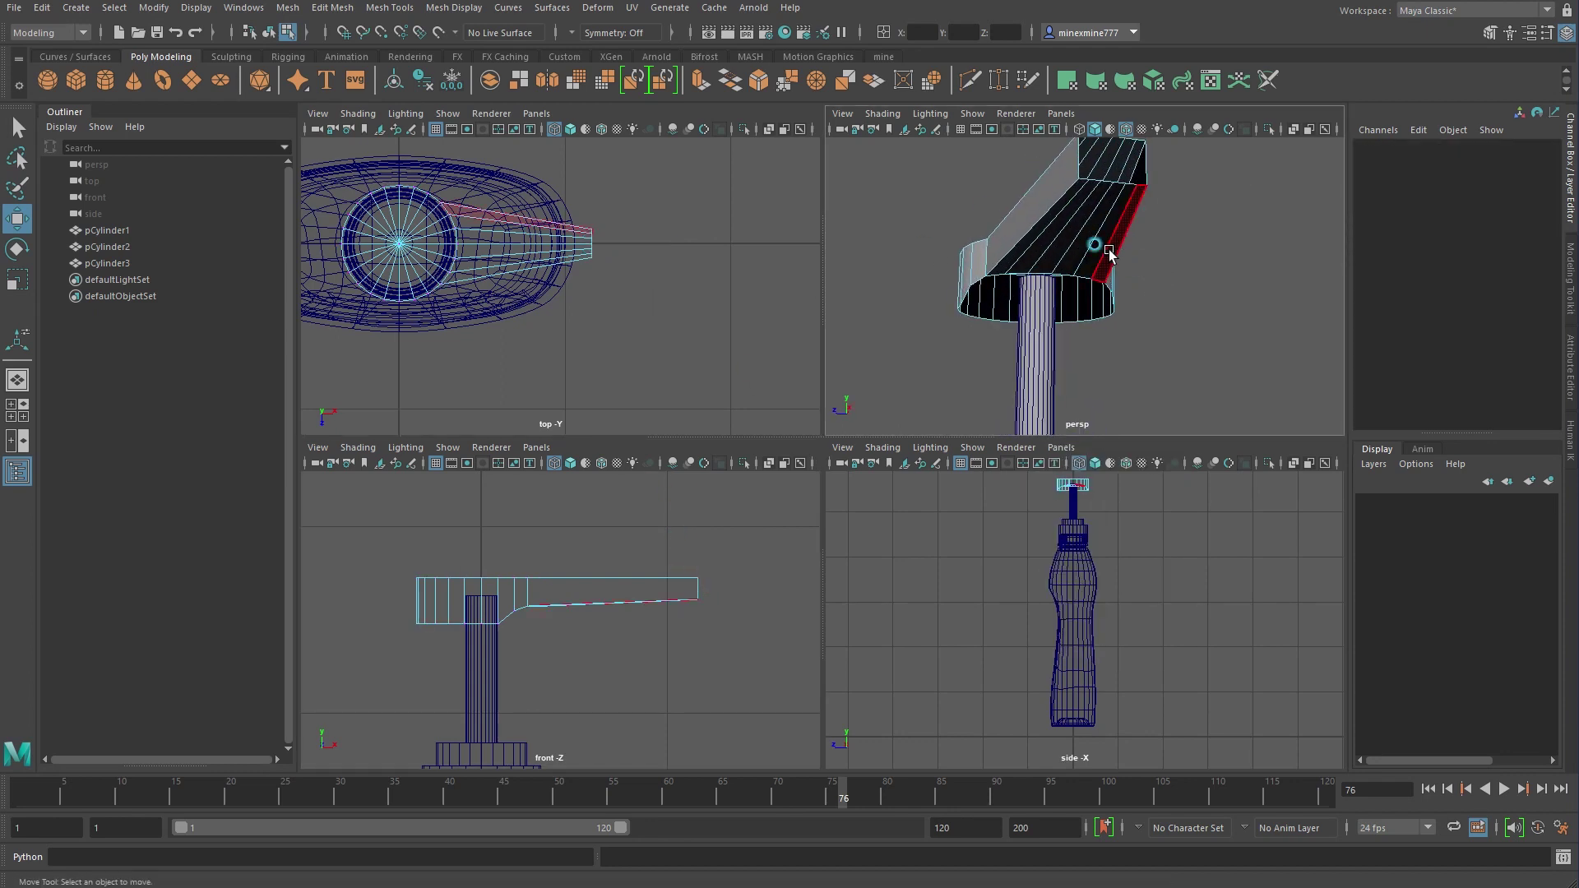
double_click(1109, 251)
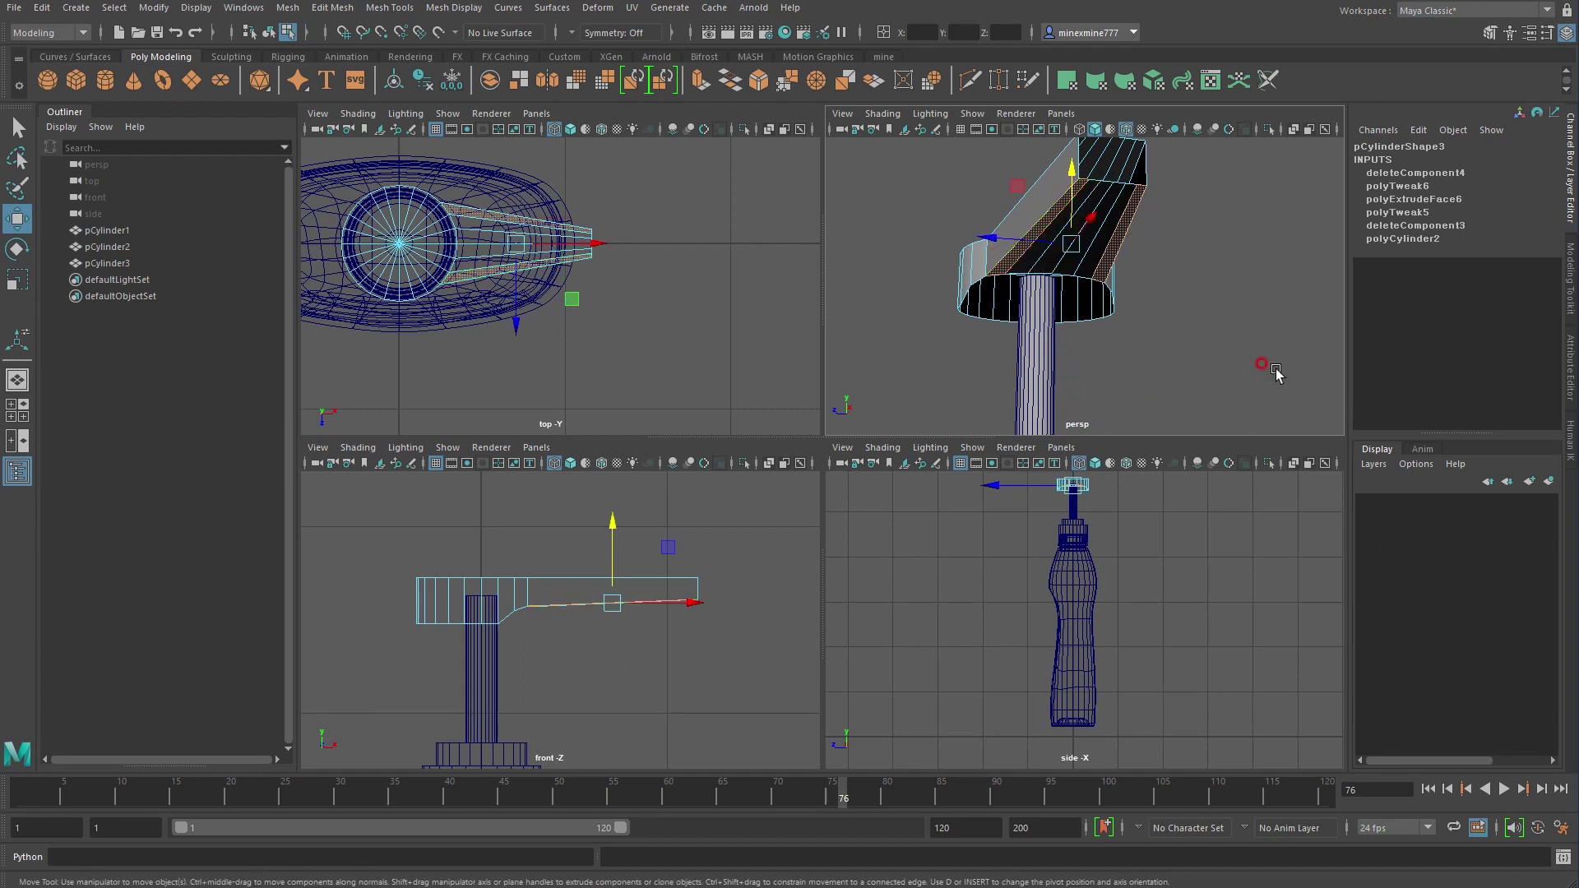
key("Delete")
double_click(1058, 250)
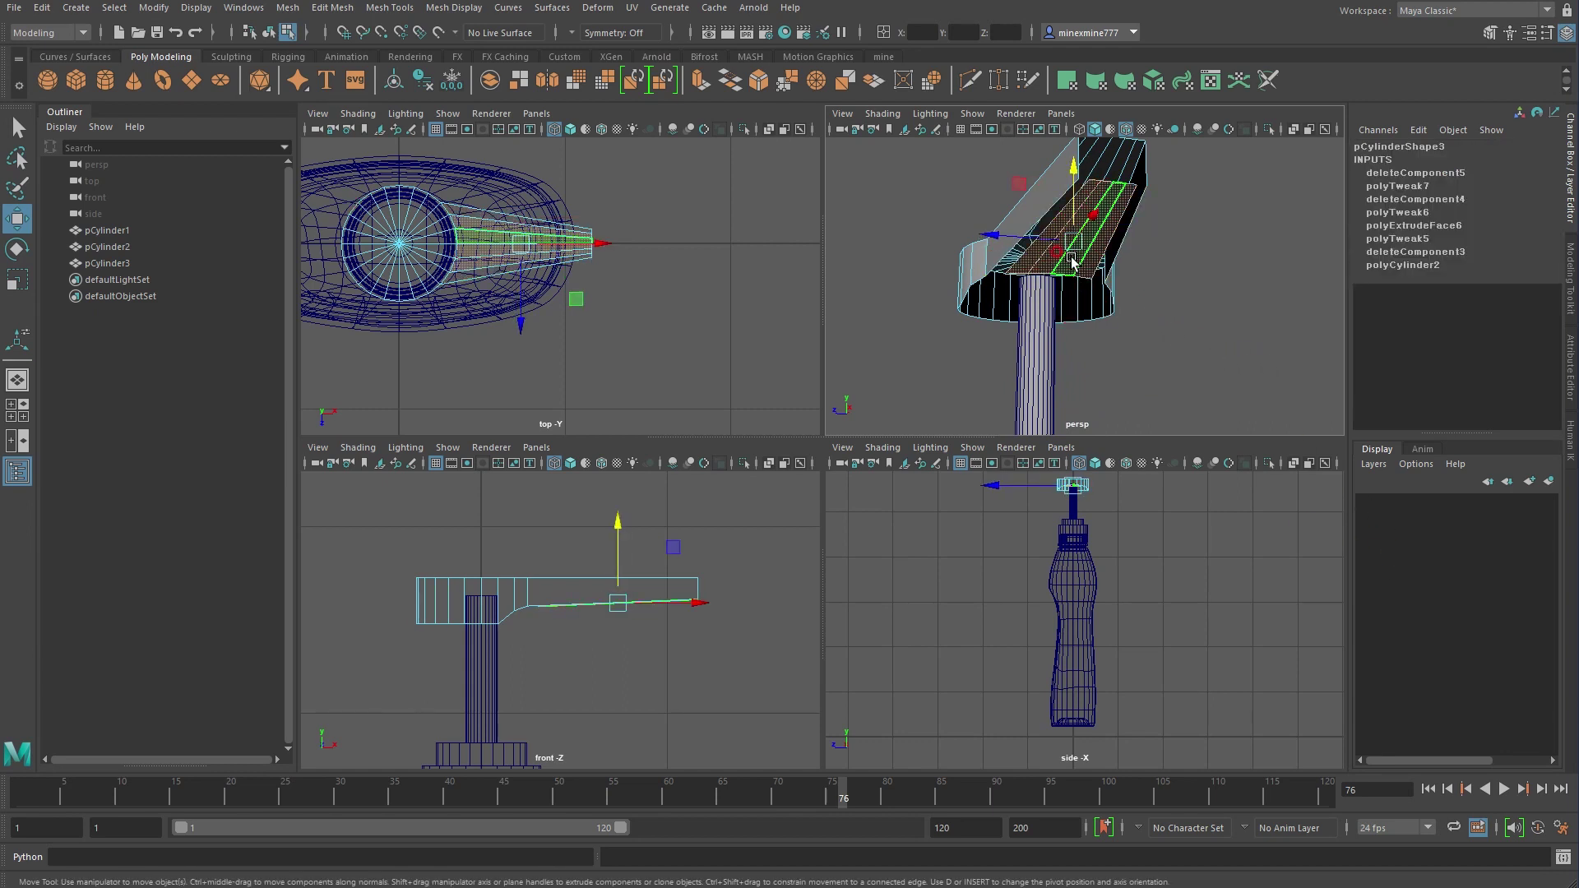
left_click(1133, 318)
mouse_move(1196, 296)
left_mouse_down("alt")
mouse_move(1301, 294)
mouse_move(909, 328)
left_mouse_up("alt")
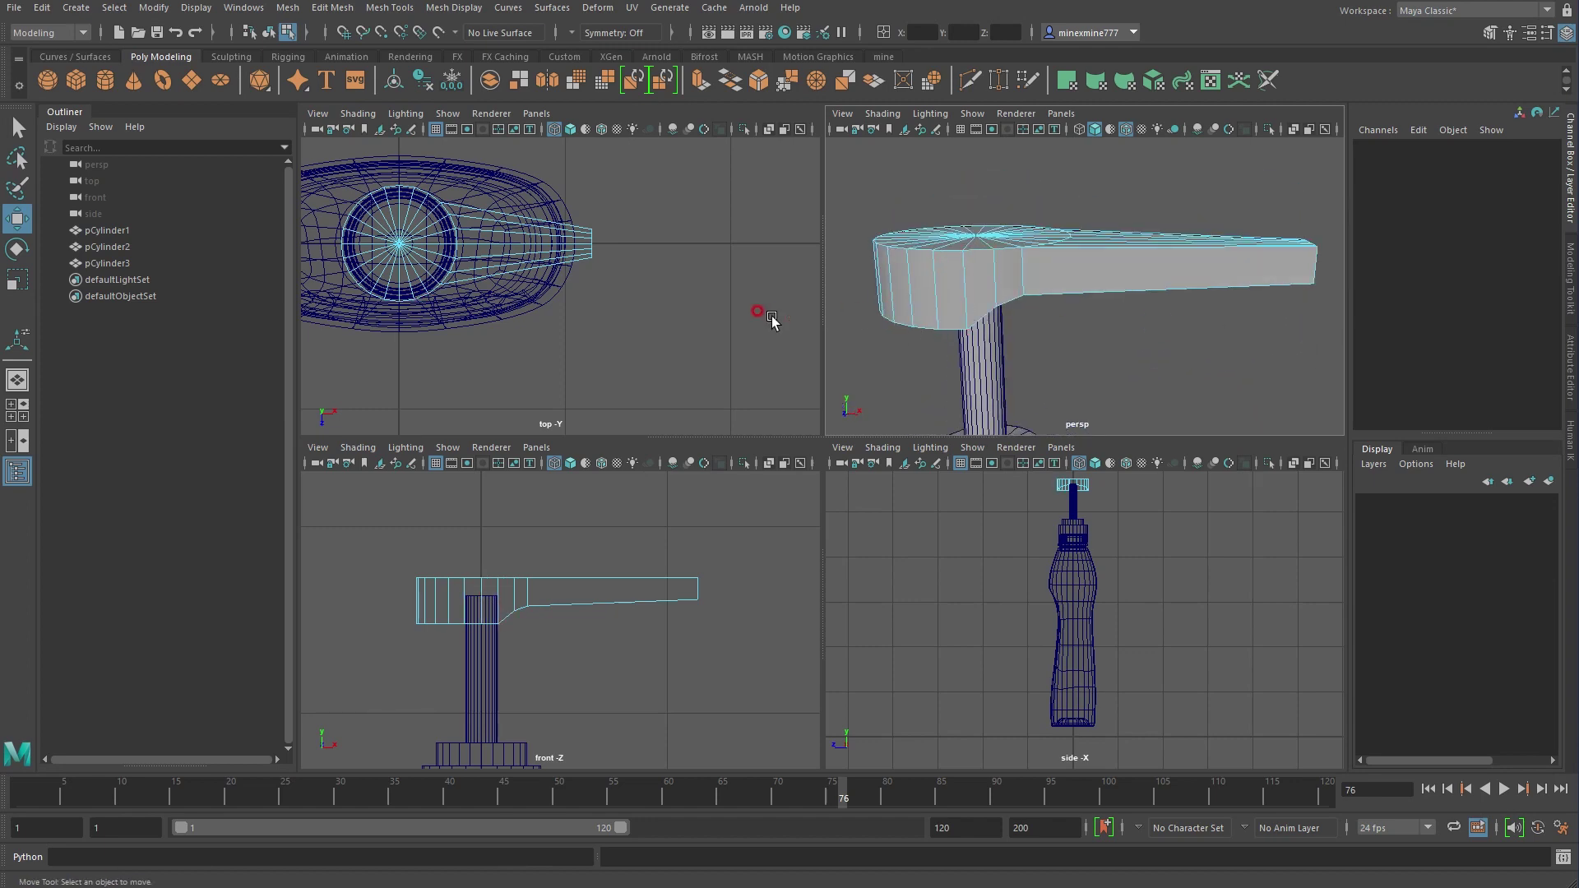
Insert an edge loop across the nozzle arm and scale it narrower
left_click(366, 10)
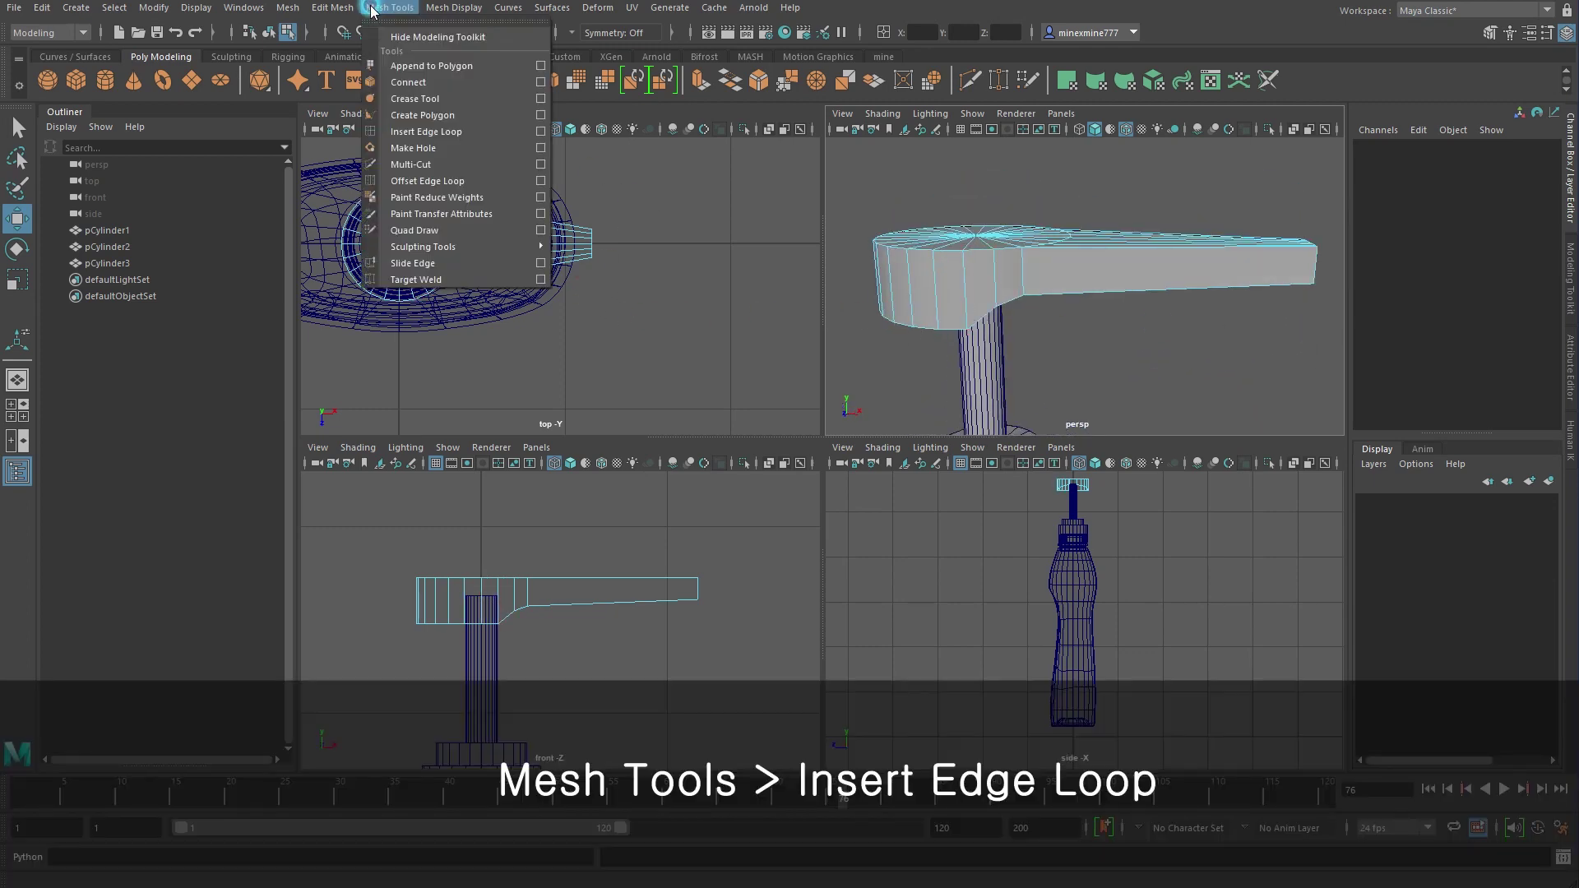
left_click(428, 134)
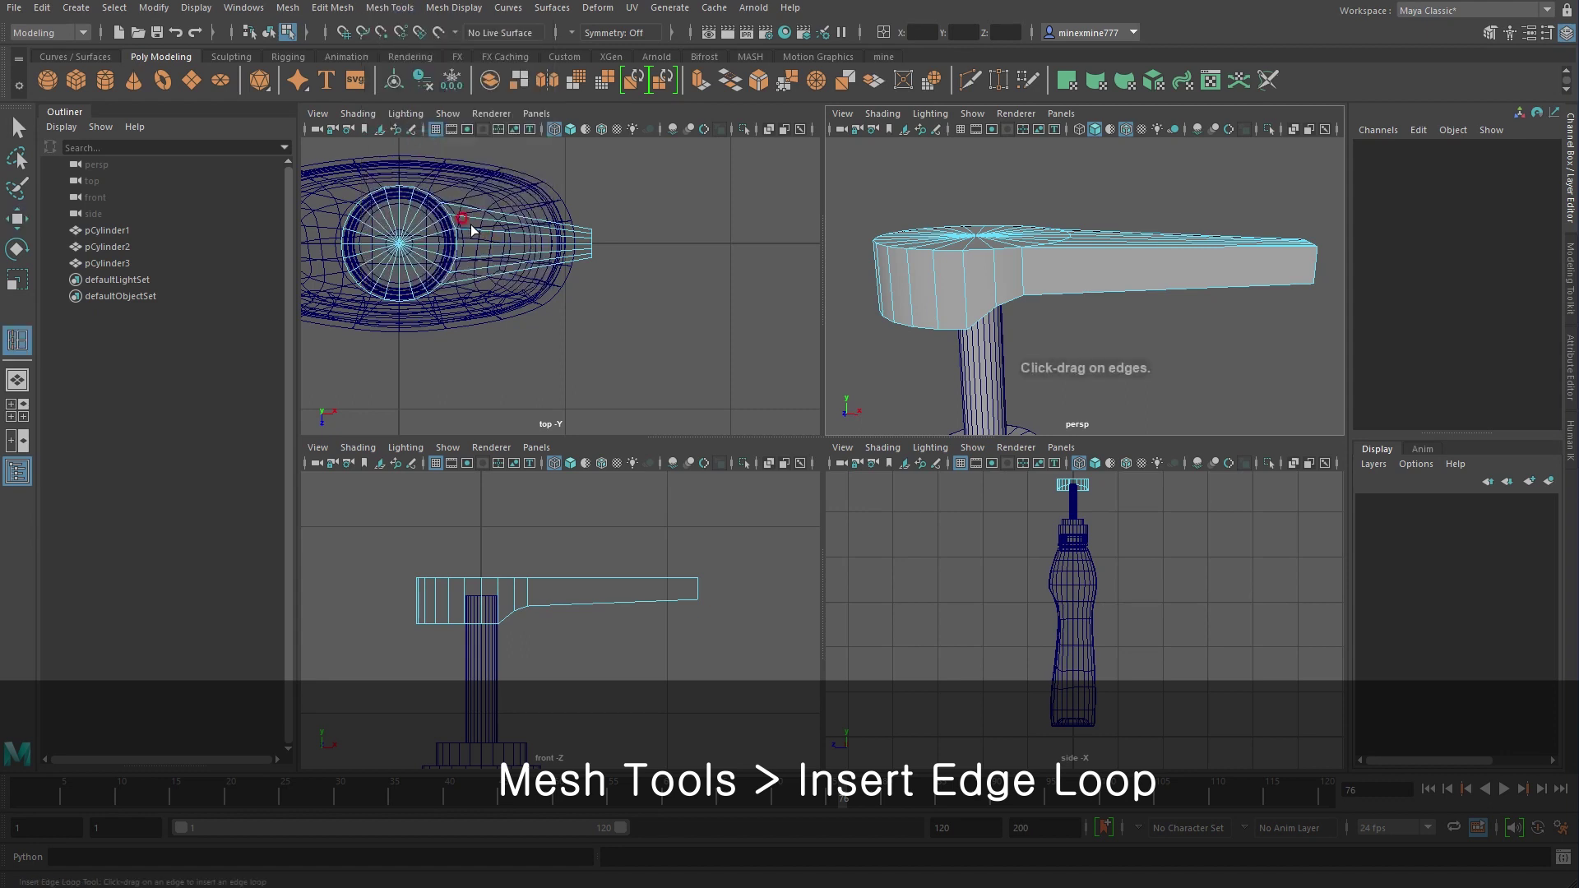
left_click(471, 224)
left_click_drag(1097, 293, 1155, 387, "alt")
key("r")
left_click_drag(543, 245, 526, 254)
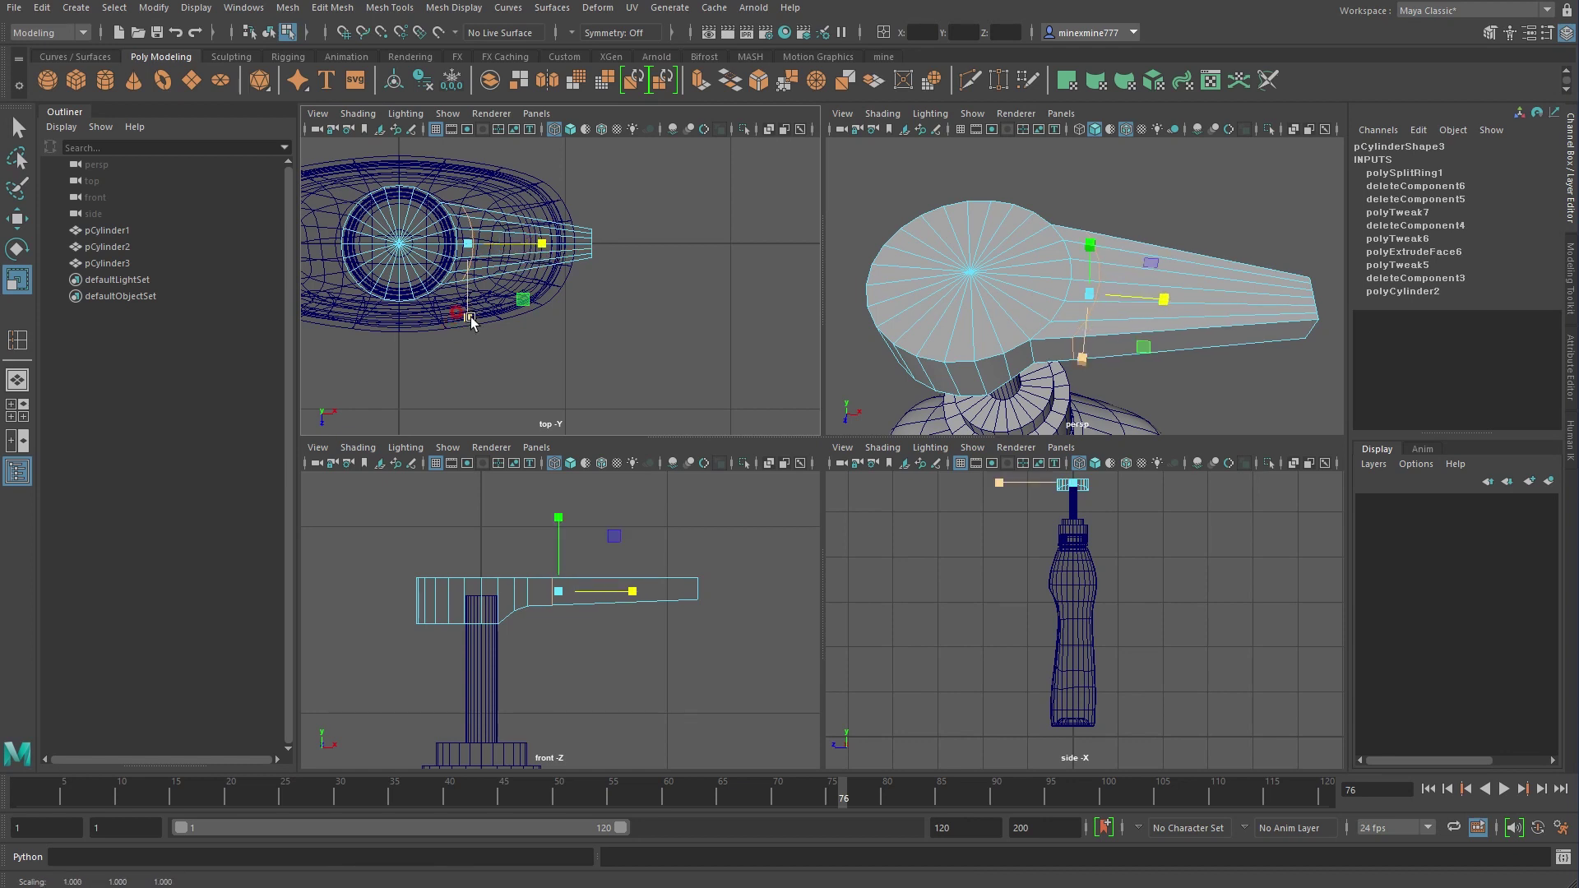
left_click(468, 317)
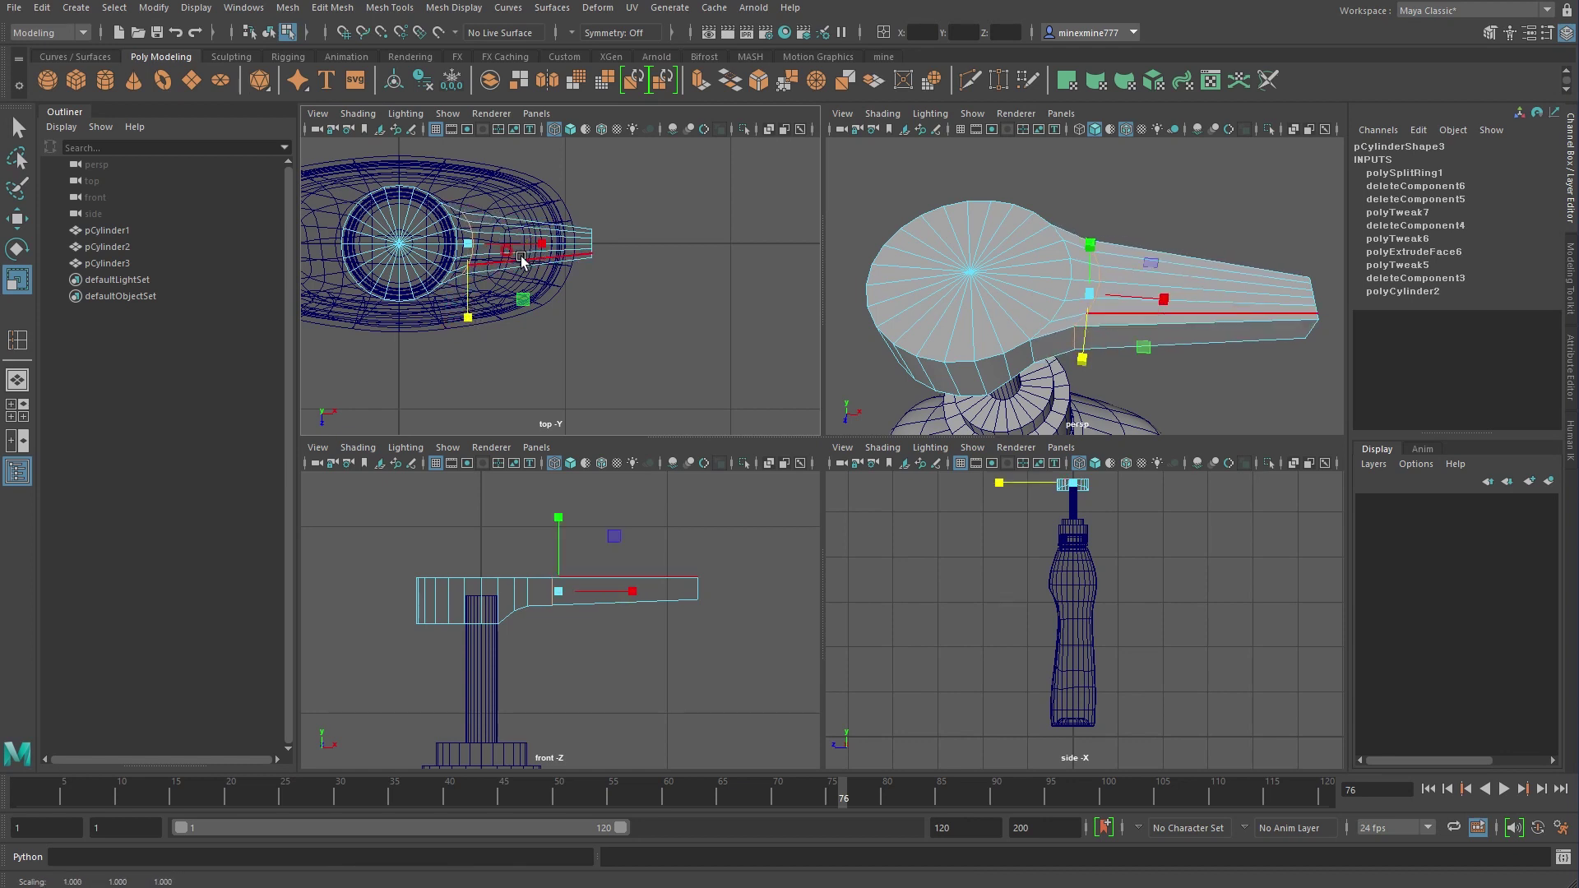
Insert two more edge loops toward the tip, scaling each narrower to taper the arm
right_click_drag(522, 259, 510, 249, "shift")
left_click(530, 250)
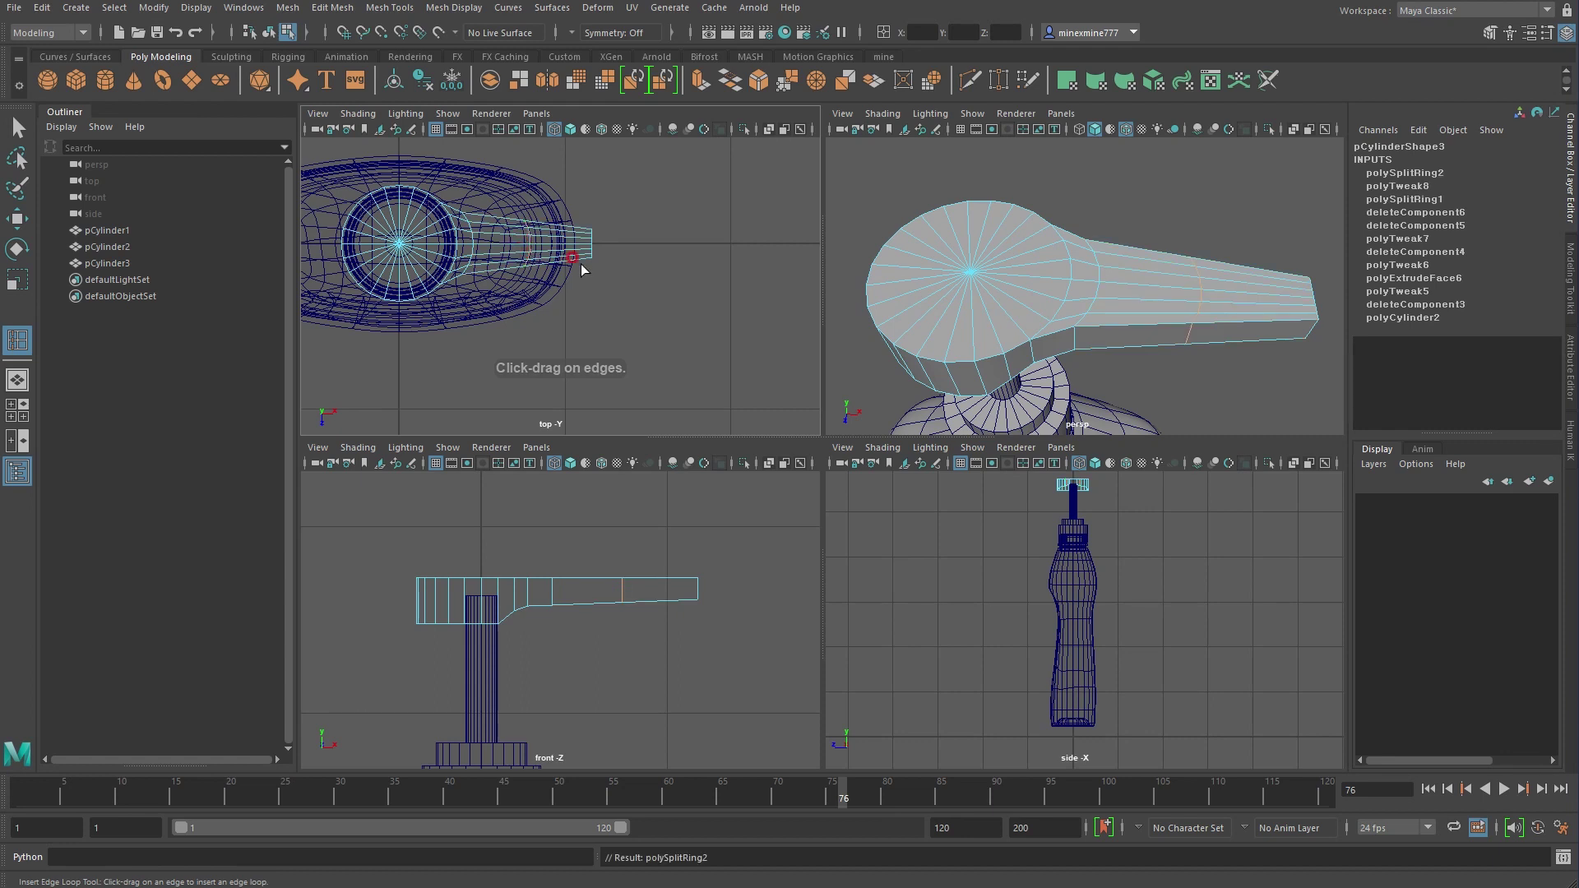
key("r")
left_click_drag(527, 317, 527, 305)
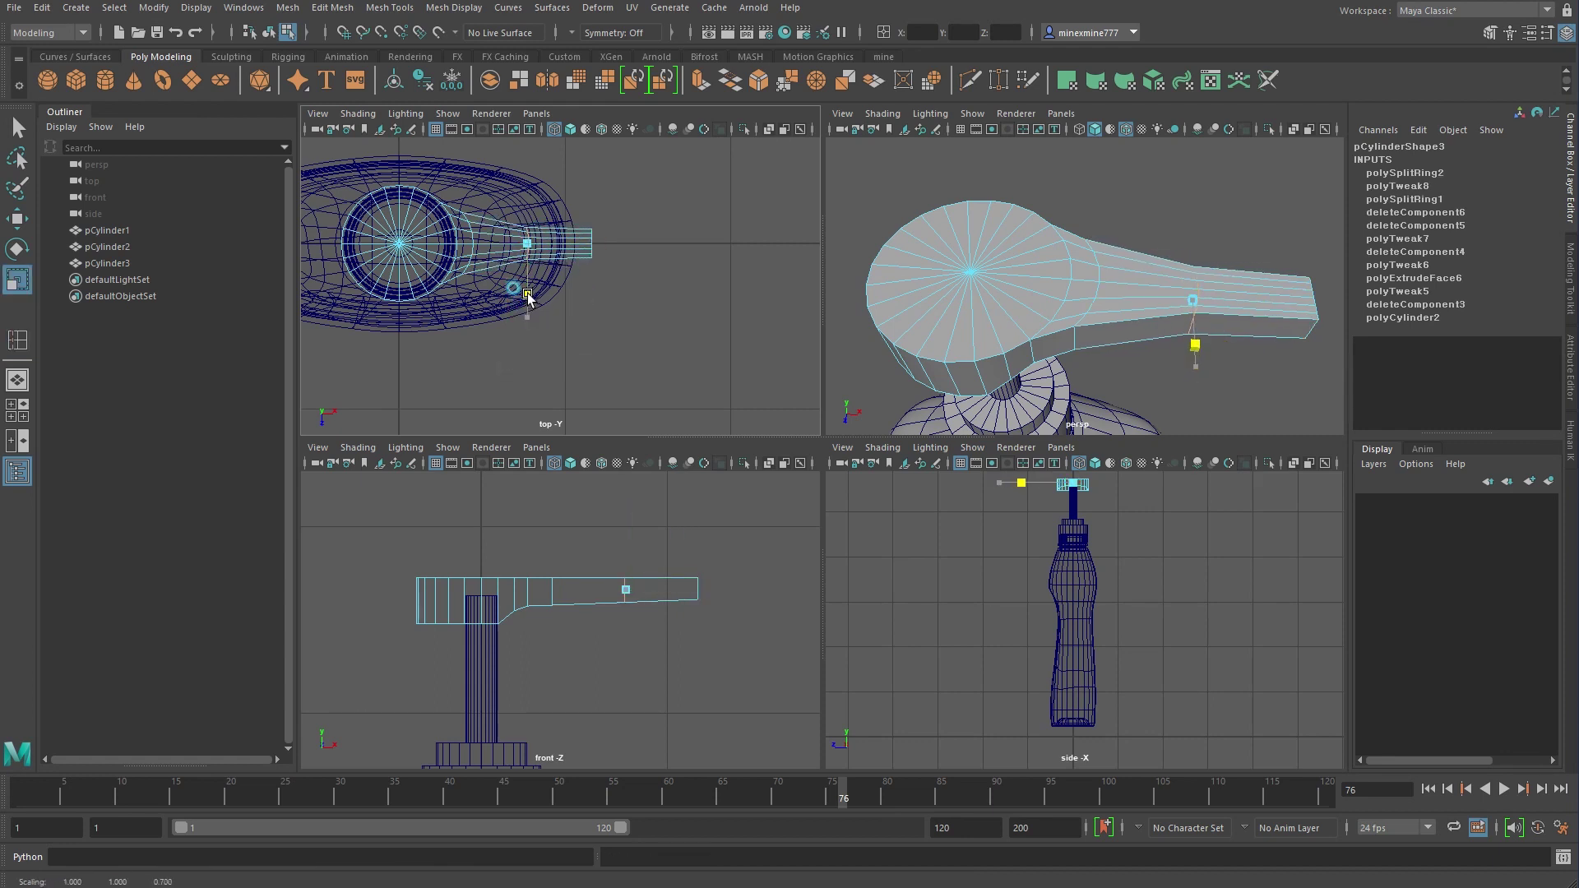
right_click_drag(527, 301, 493, 254, "shift")
left_click(501, 248)
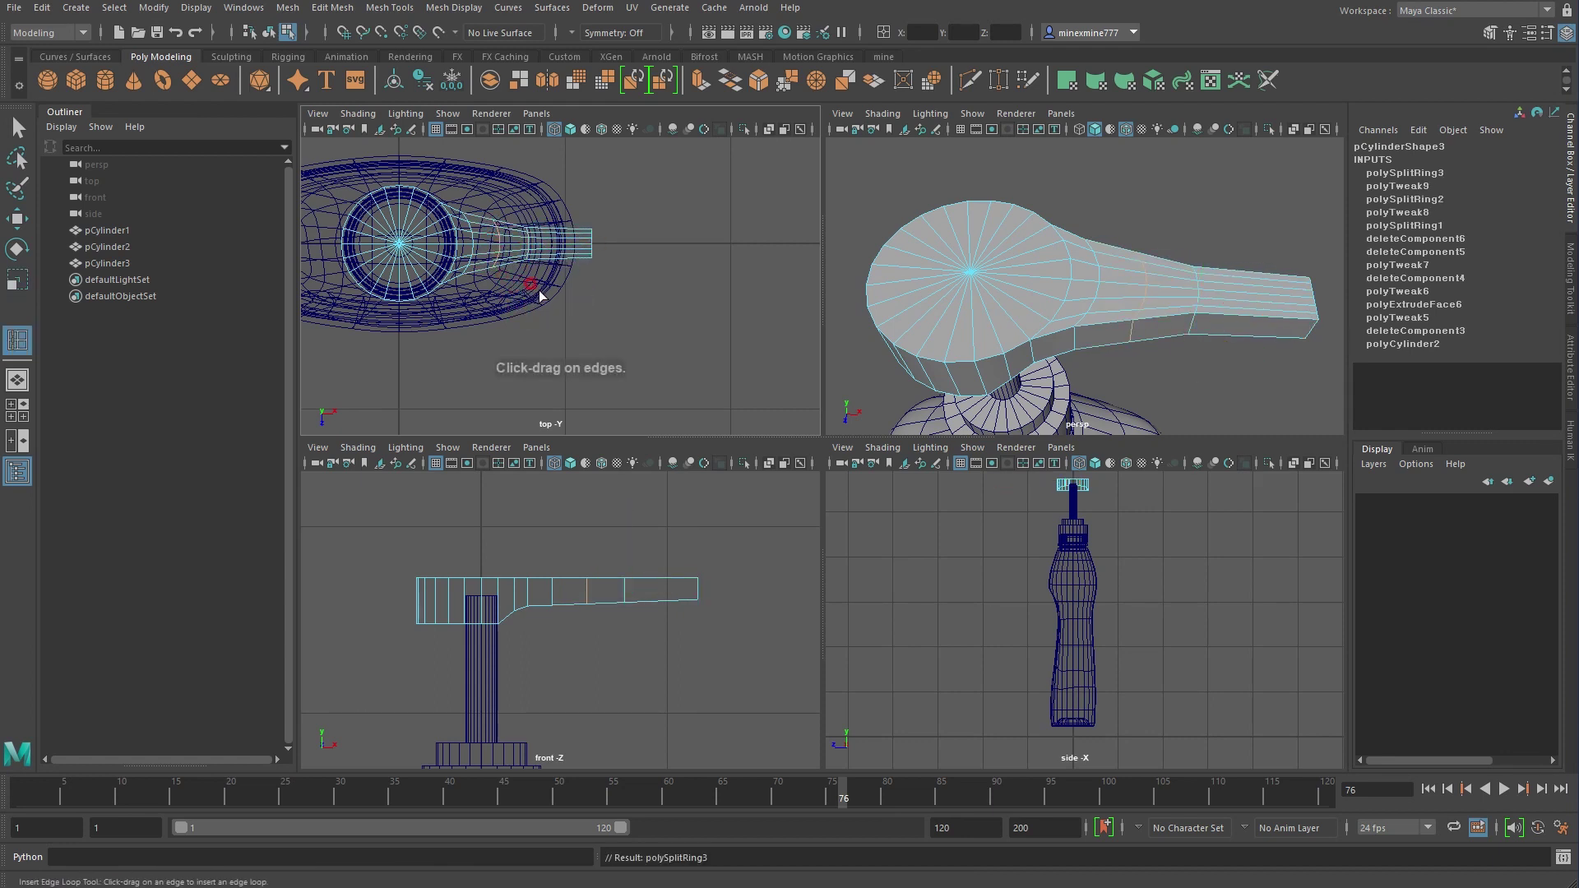
key("r")
left_click_drag(496, 315, 496, 303)
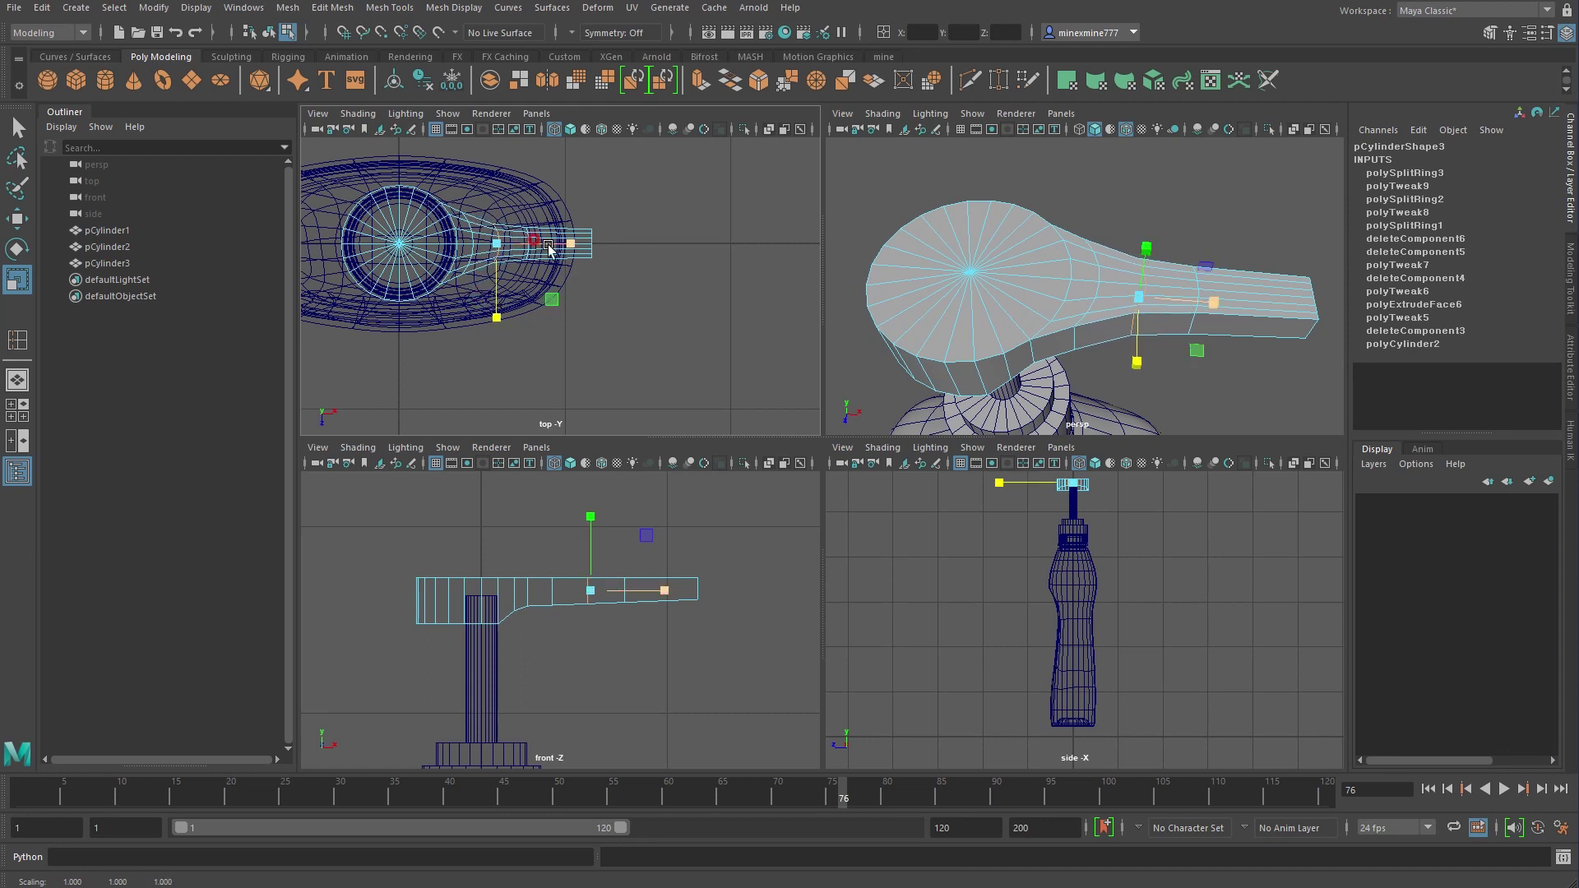
Insert a fourth edge loop near the tip and squeeze the tip vertices narrower
right_click_drag(580, 251, 568, 243, "shift")
left_click(556, 246)
key("r")
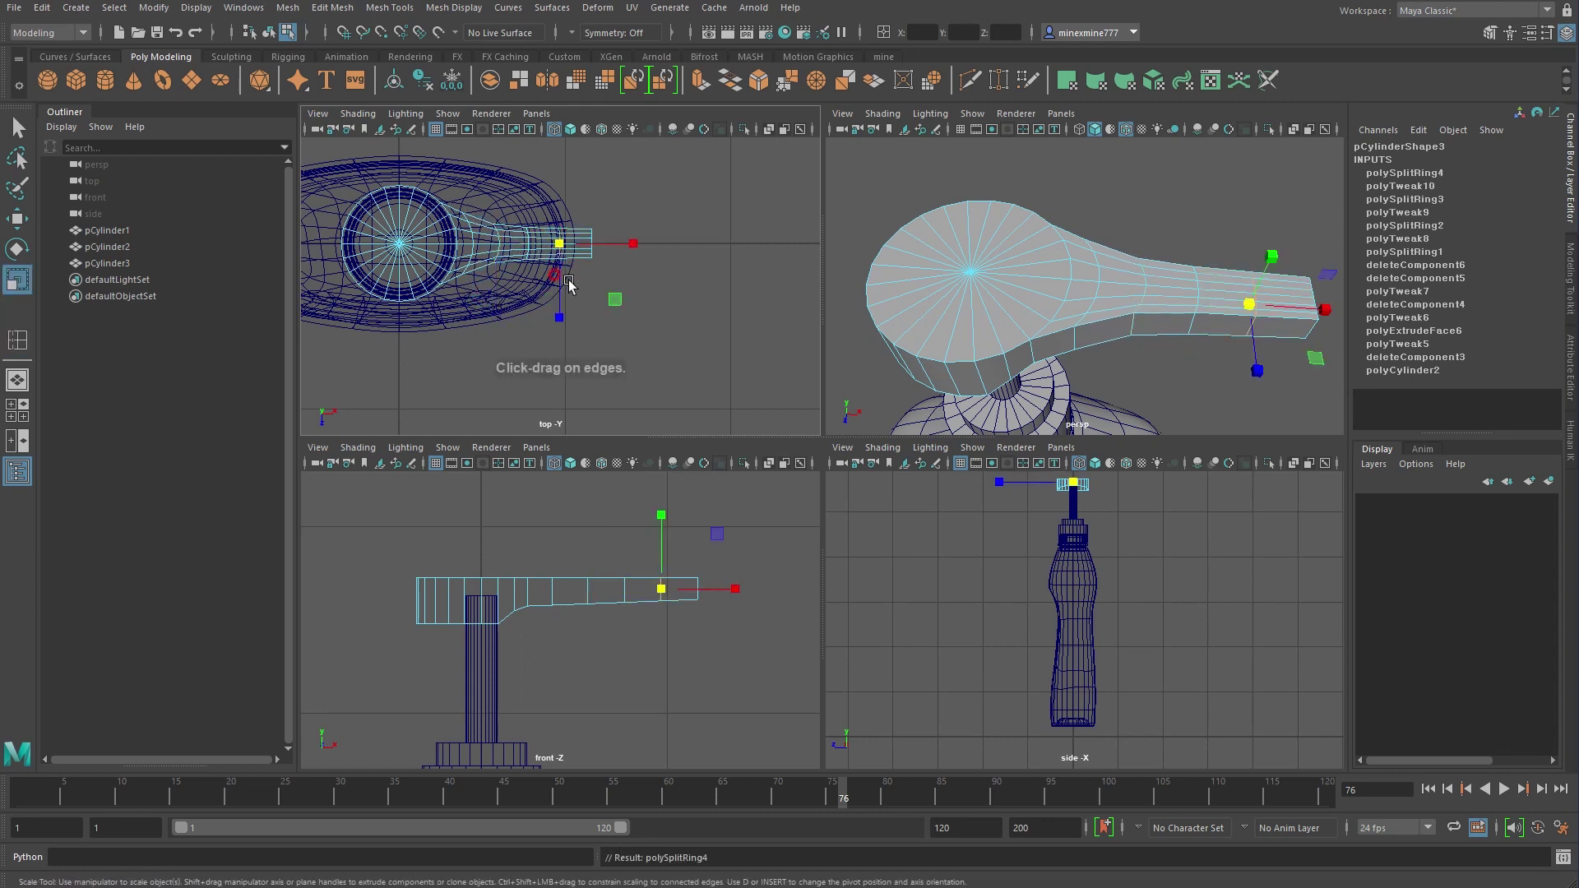
key("F9")
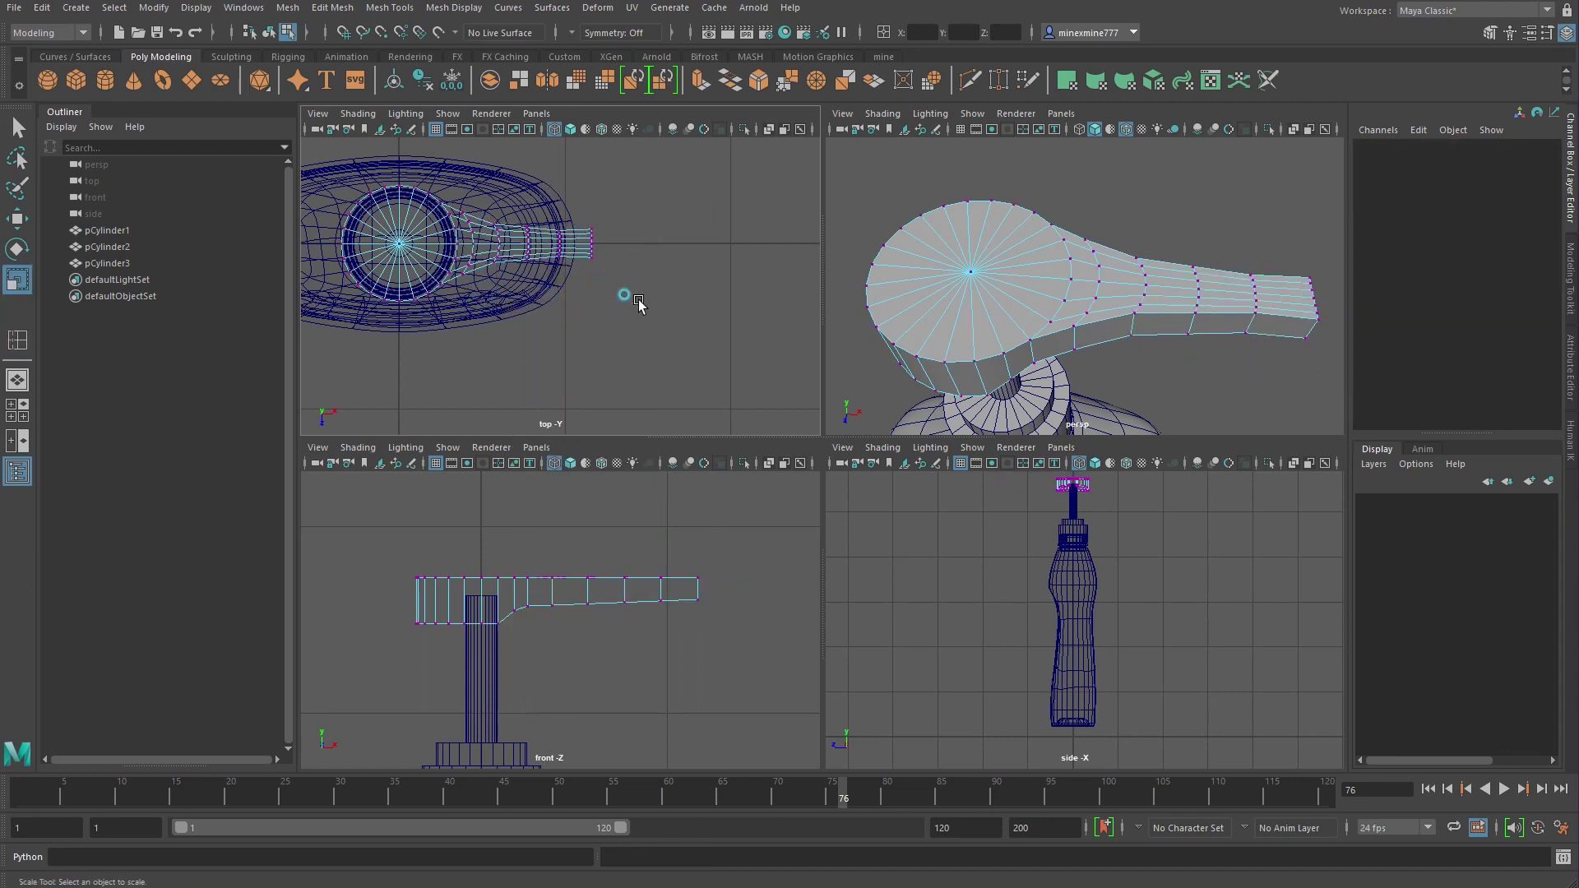
mouse_move(613, 218)
left_mouse_down()
mouse_move(576, 272)
mouse_move(589, 307)
left_mouse_up()
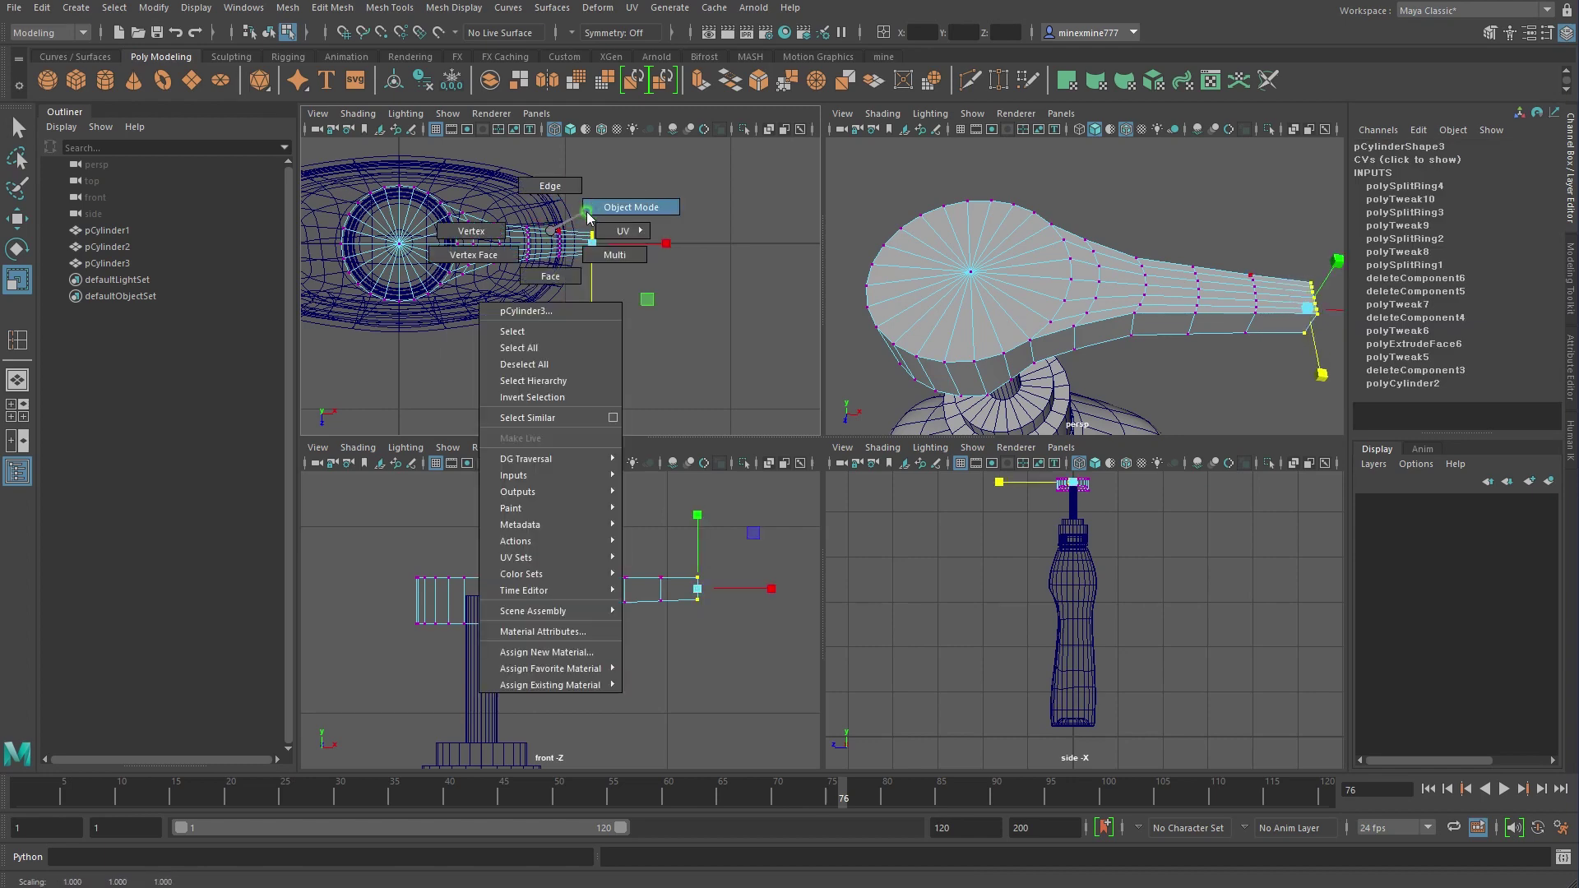
right_click_drag(589, 307, 578, 220)
Select edges on the head's underside and enlarge the perspective view
mouse_move(1085, 286)
left_mouse_down("alt")
mouse_move(1021, 337)
mouse_move(1100, 229)
left_mouse_up("alt")
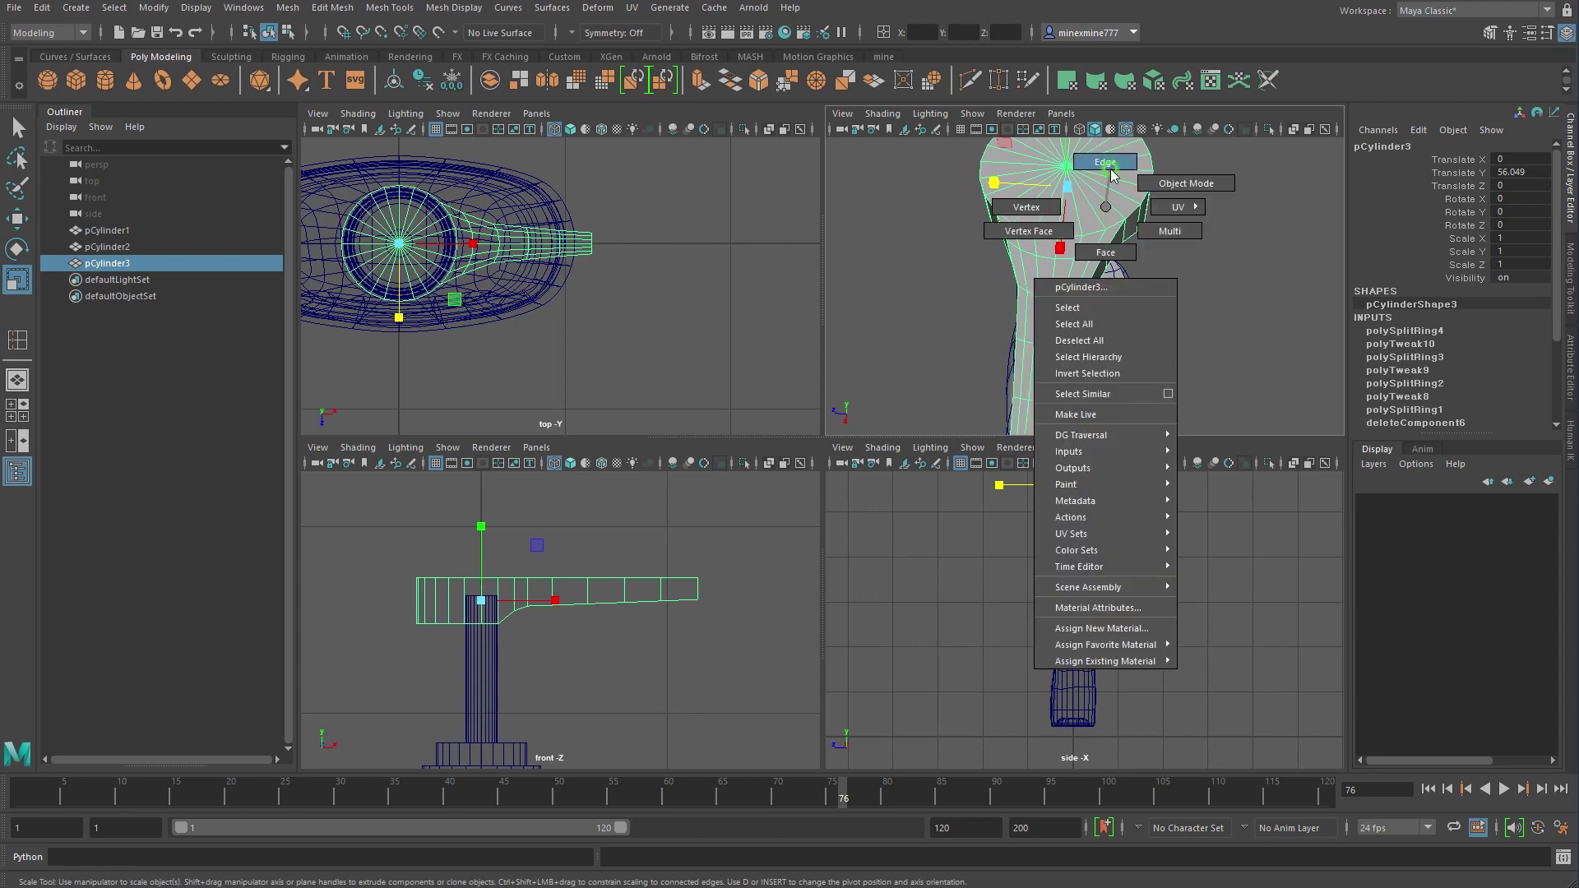
mouse_move(1101, 229)
right_mouse_down()
mouse_move(1060, 272)
mouse_move(1171, 337)
right_mouse_up()
mouse_move(1172, 337)
left_mouse_down("alt")
mouse_move(1055, 313)
mouse_move(1051, 289)
mouse_move(1054, 338)
mouse_move(1055, 277)
left_mouse_up("alt")
right_click(1052, 289)
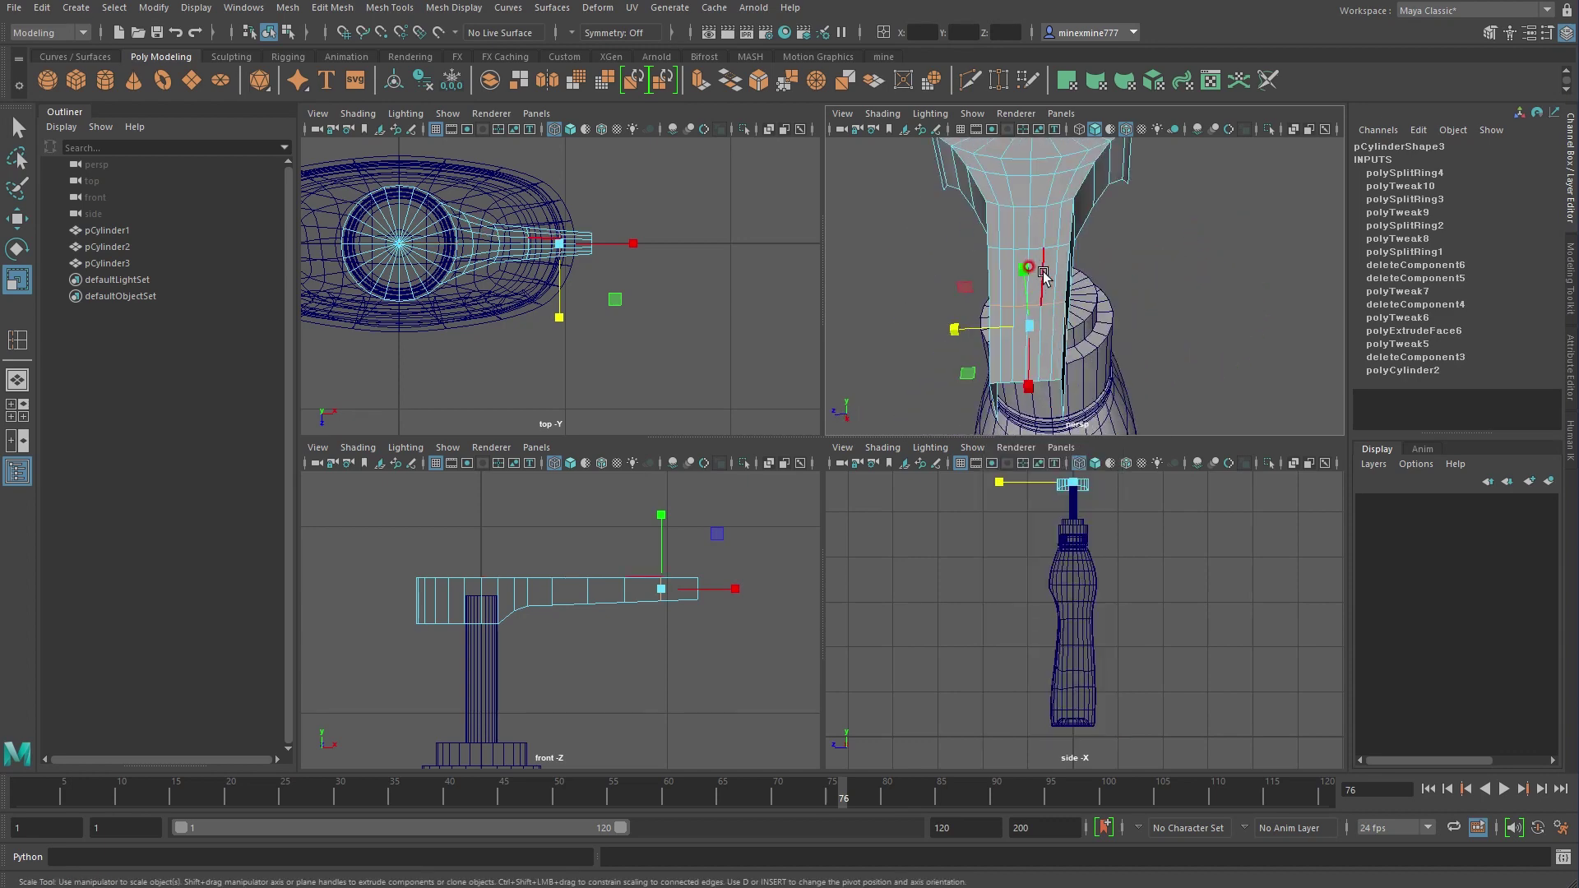
left_click(1028, 280)
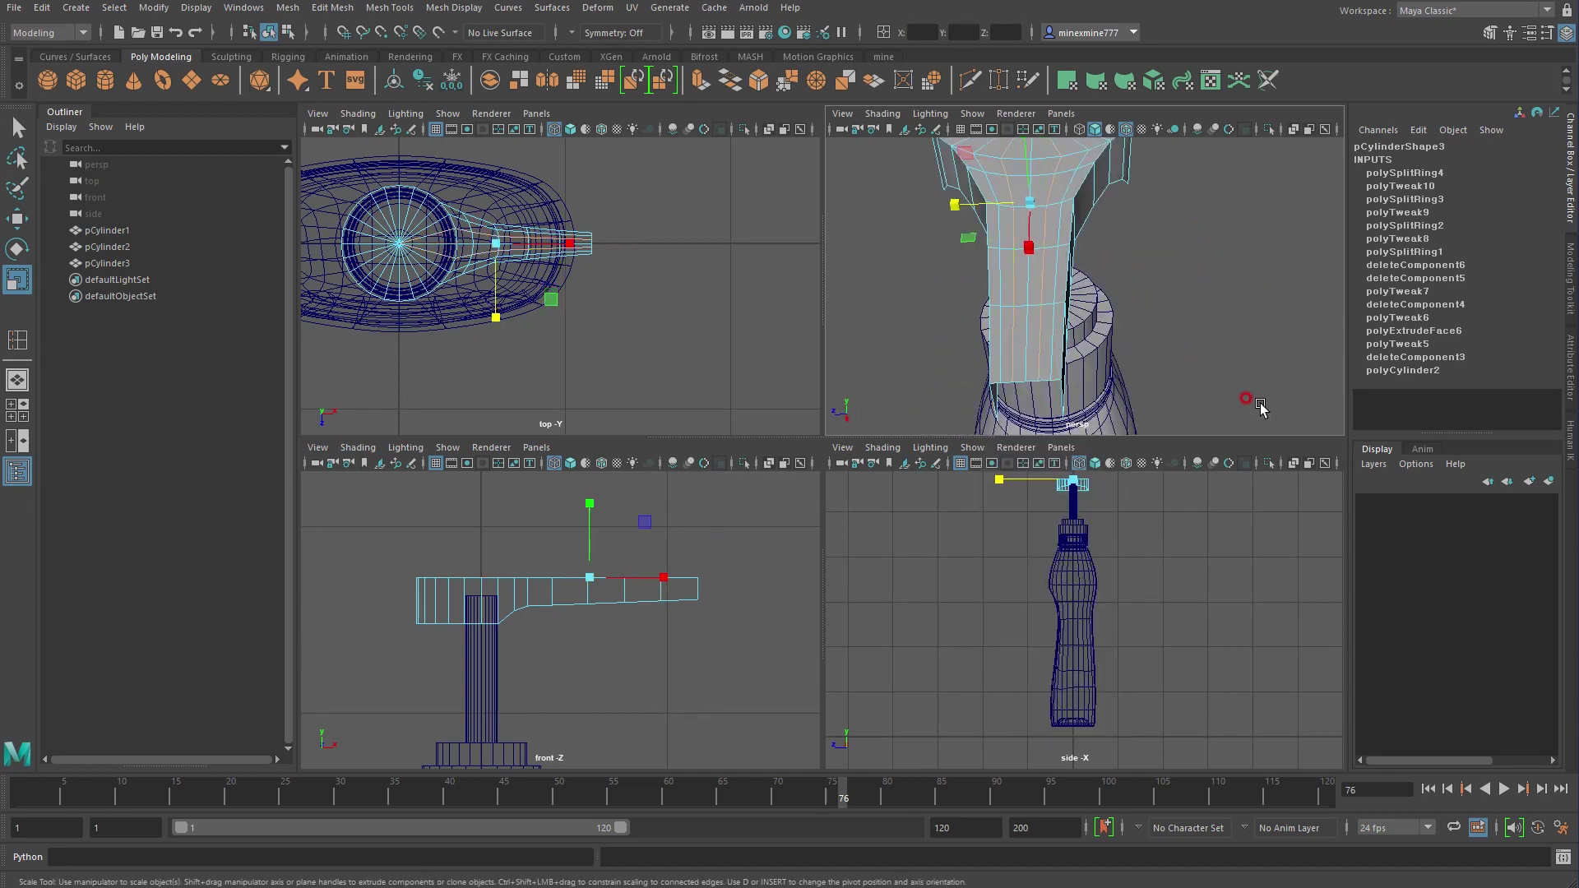
left_click_drag(1261, 407, 1192, 386, "alt")
key("space")
mouse_move(888, 433)
left_mouse_down("alt")
mouse_move(812, 455)
mouse_move(1010, 485)
left_mouse_up("alt")
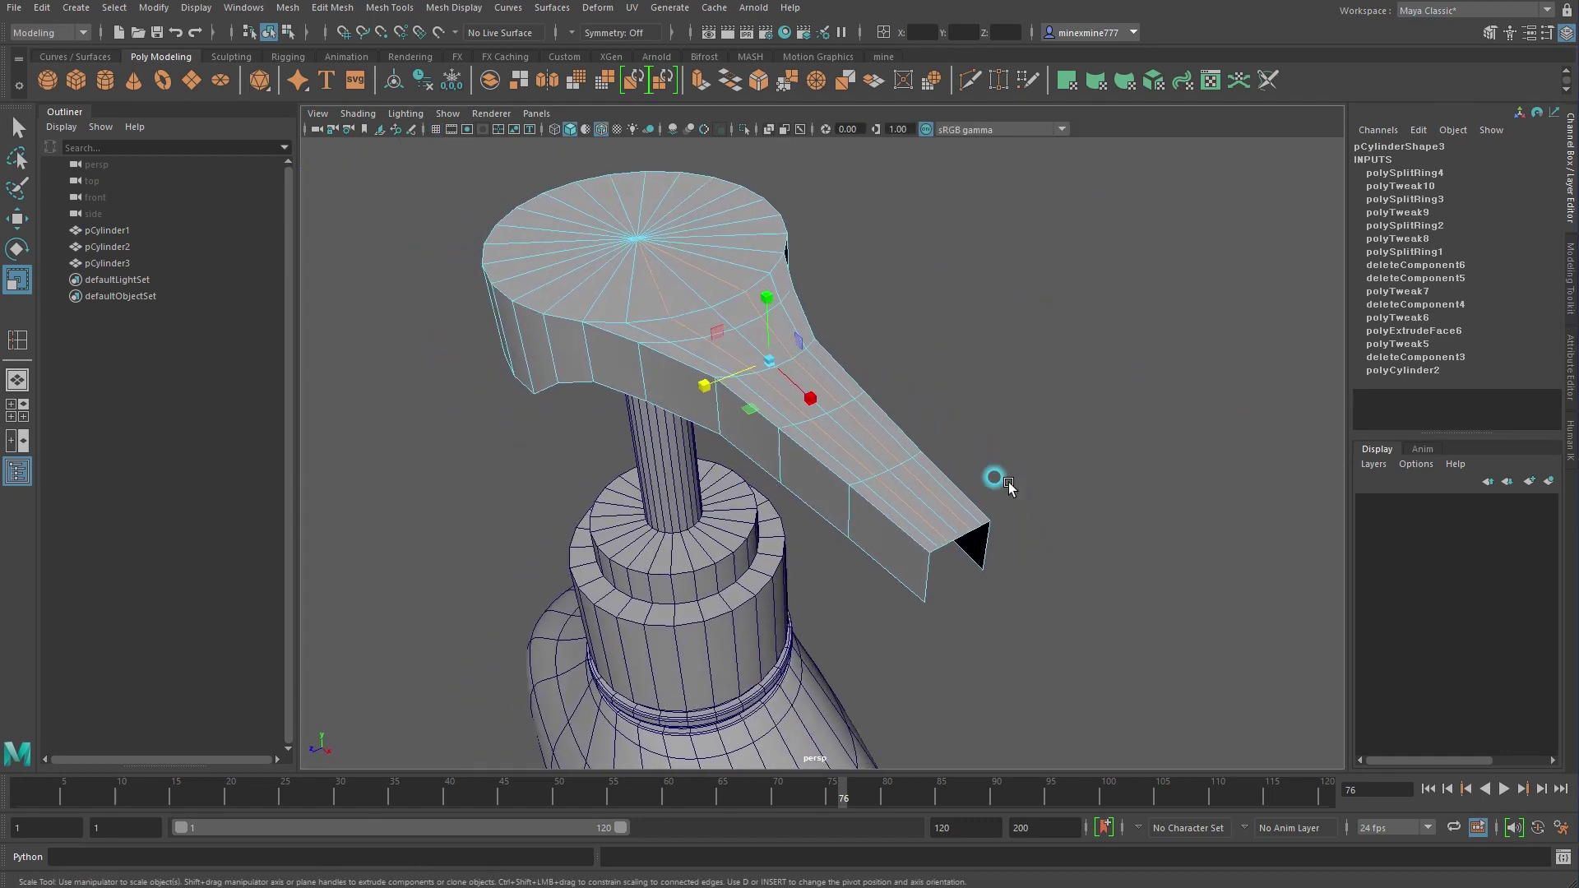
Delete the selected edge loop and select the outline edges of the spout and upper head
key("ctrl+BackSpace")
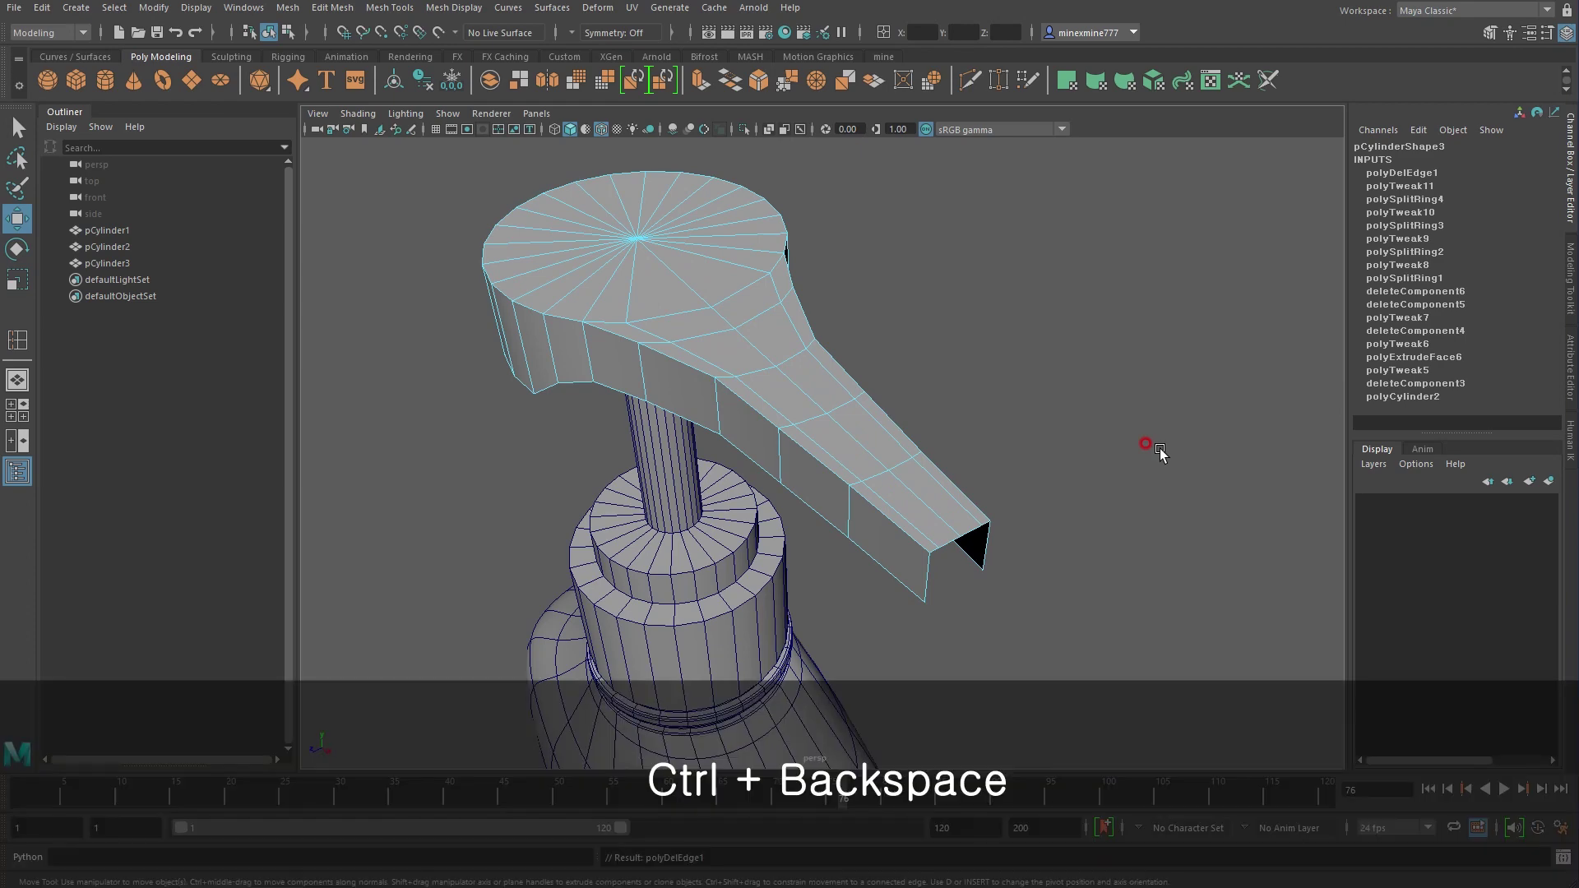
left_click(932, 465)
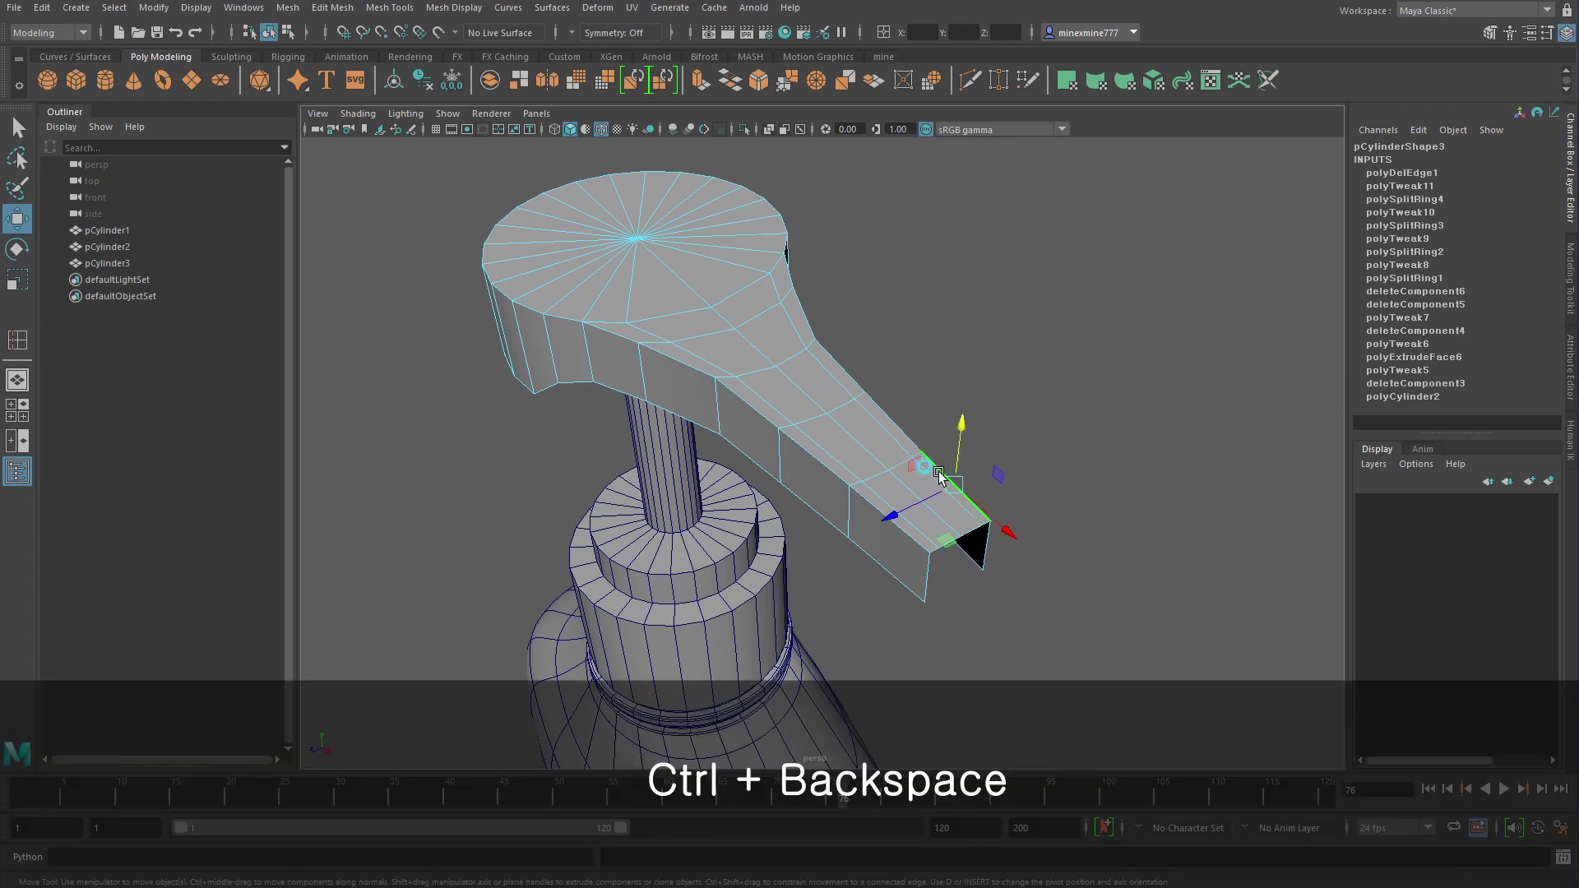
mouse_move(809, 257)
left_mouse_down("alt")
mouse_move(806, 276)
mouse_move(786, 247)
left_mouse_up("alt")
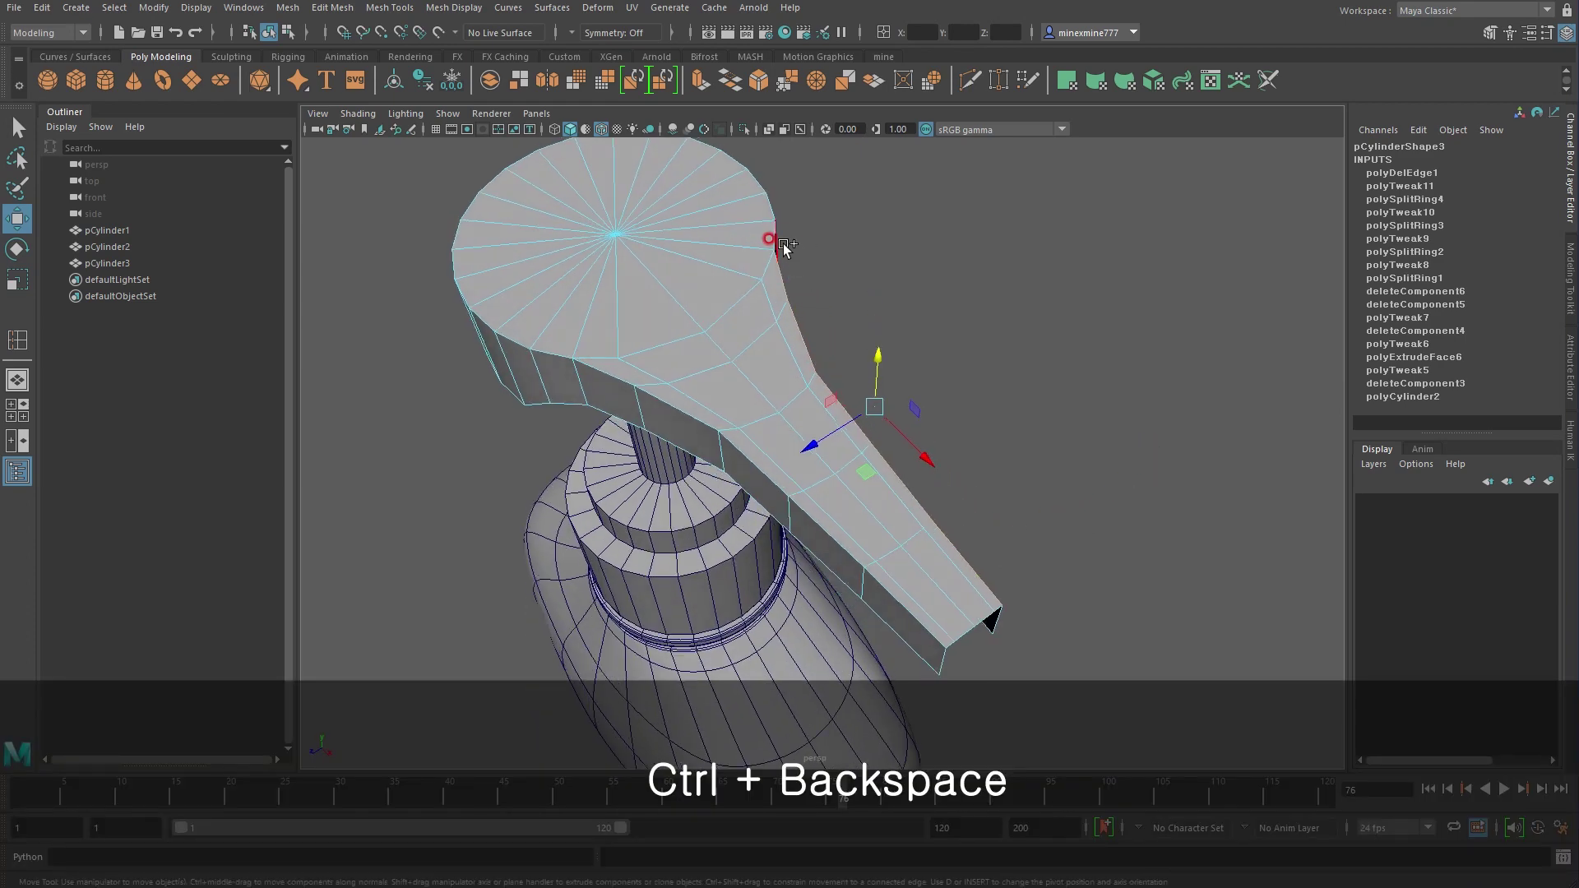
left_click(773, 233)
left_click_drag(689, 455, 623, 407, "alt")
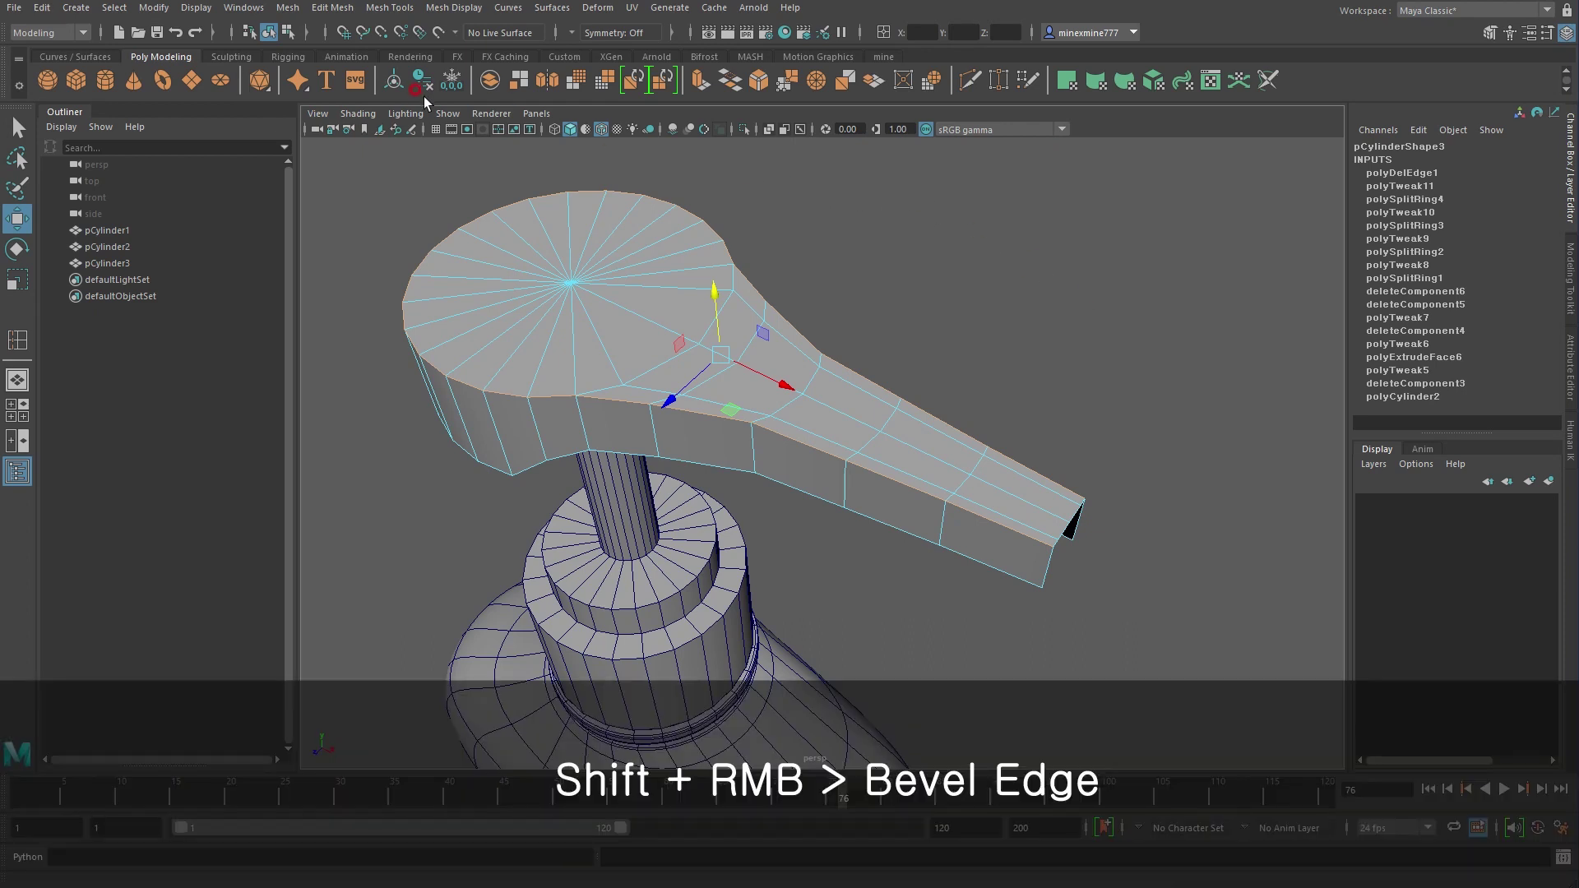
Bevel the selected edges, adjusting the segments from 3 down to 2
right_click(785, 262, "shift")
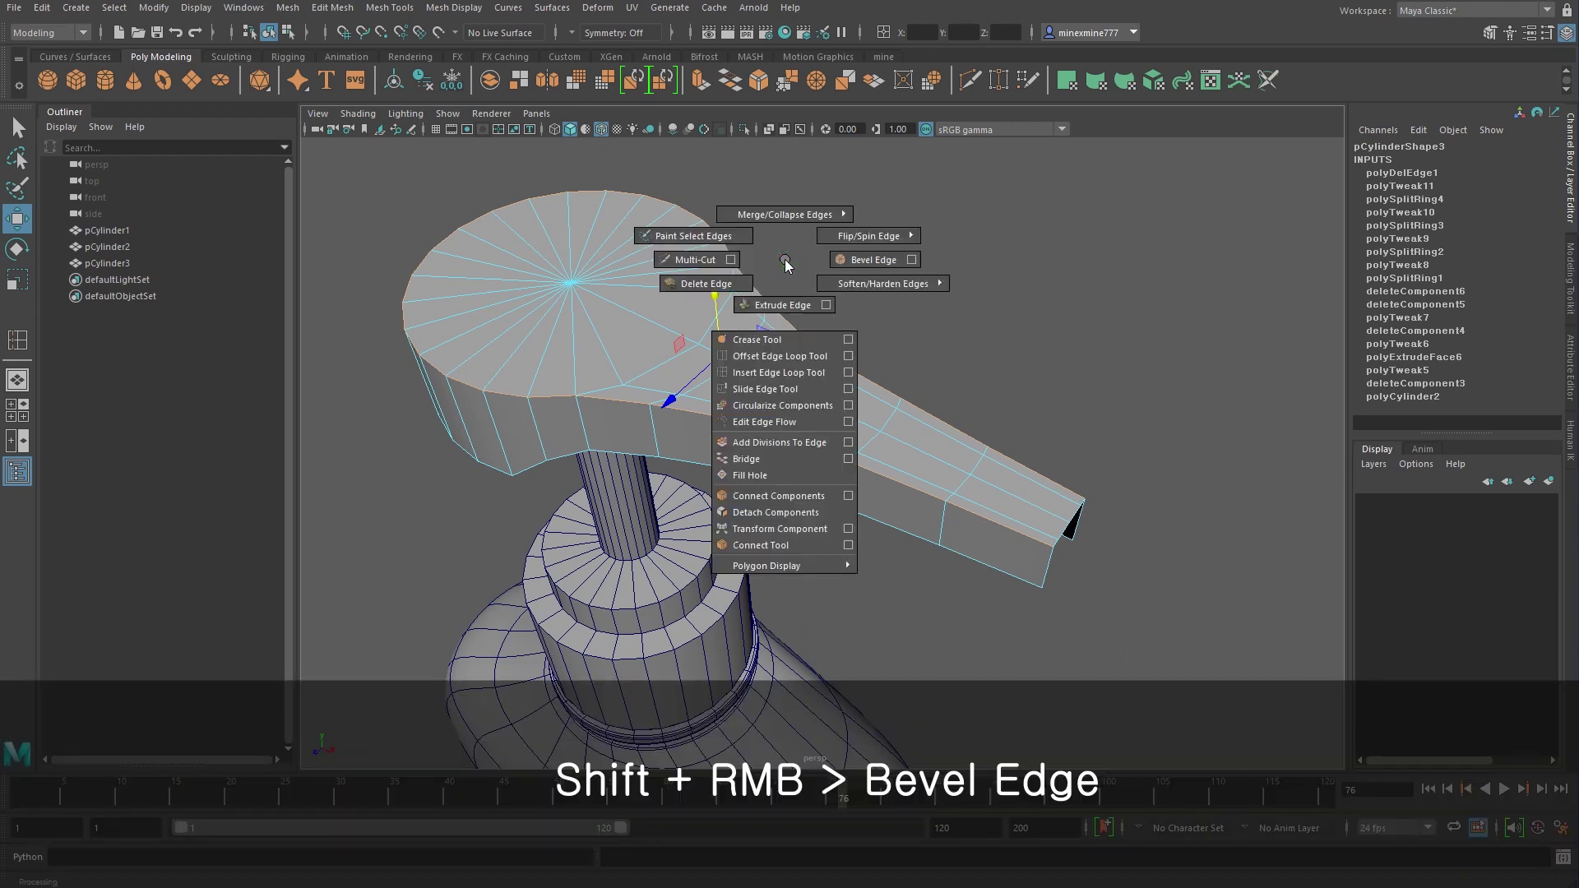
left_click(871, 259)
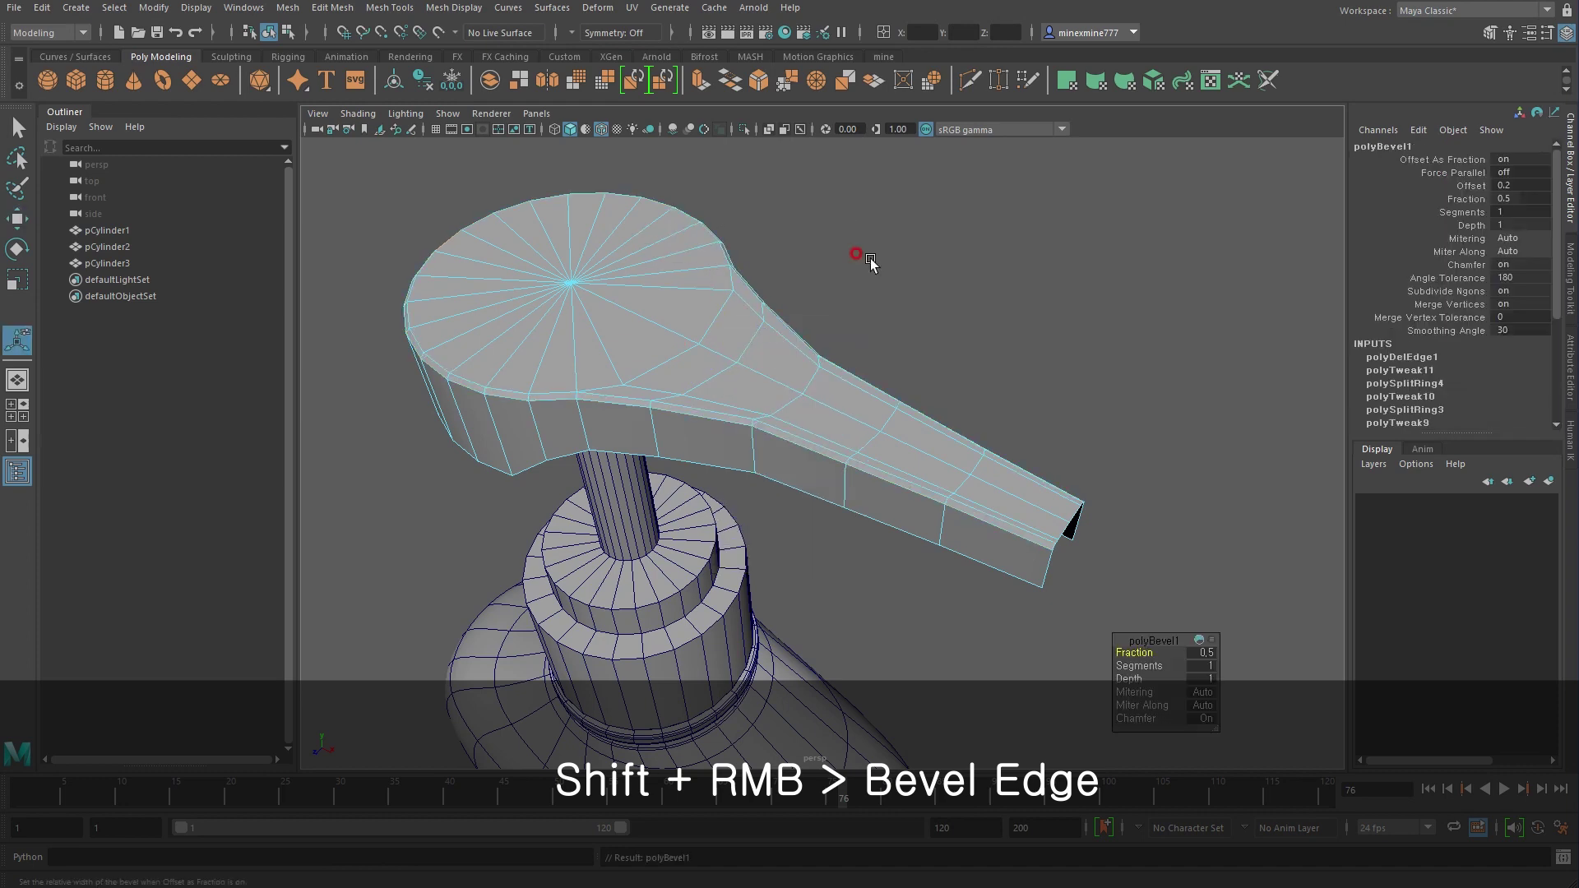
left_click(1139, 665)
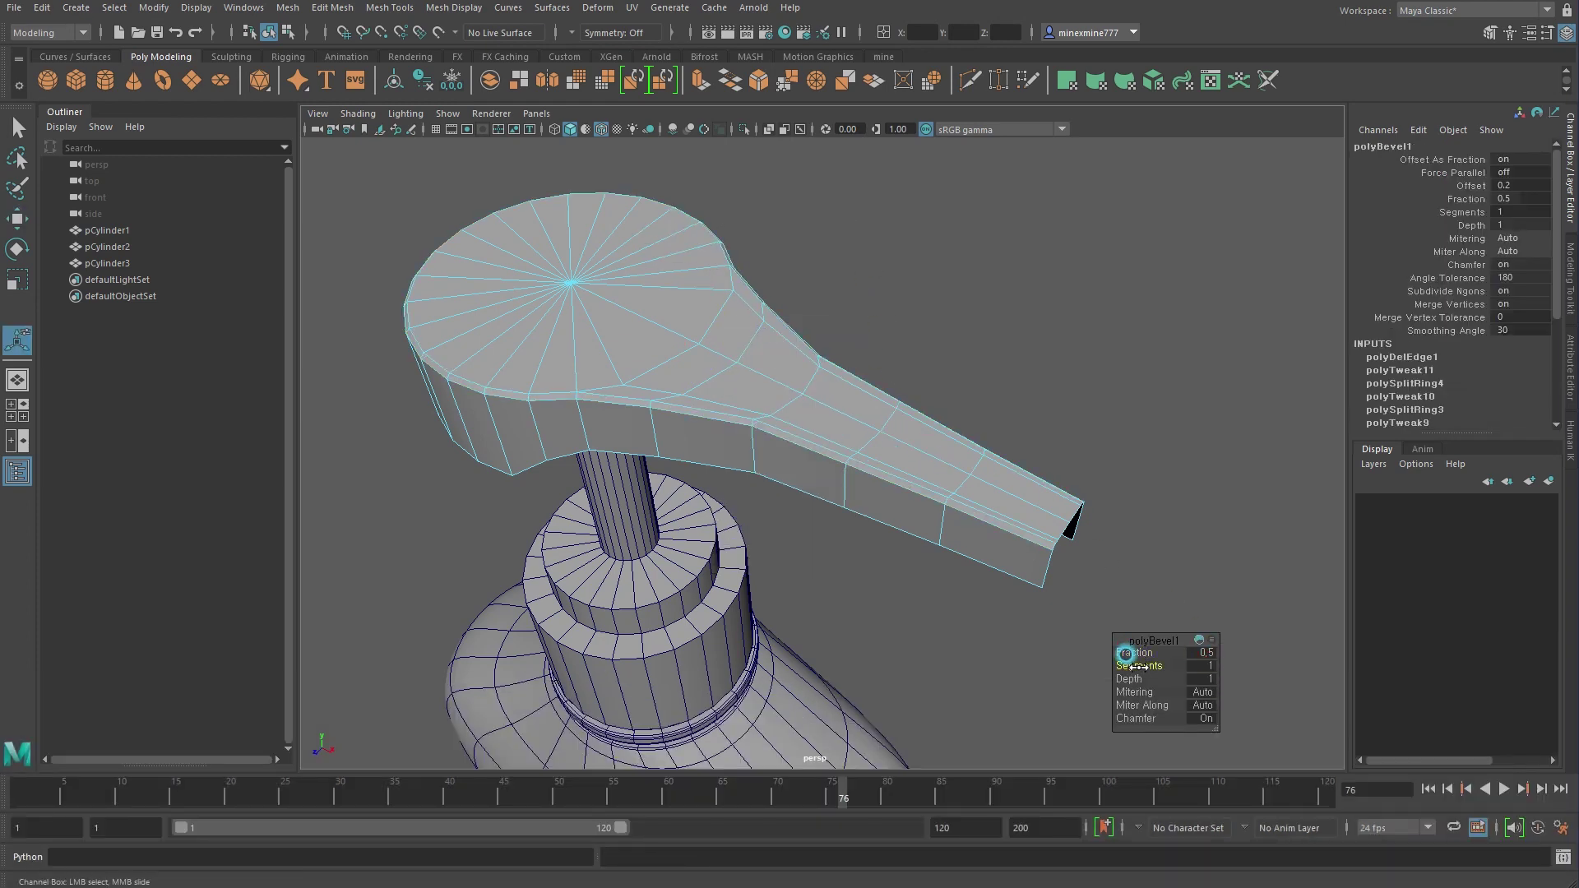
middle_click_drag(1139, 665, 1149, 664)
mouse_move(1139, 666)
left_mouse_down("alt")
mouse_move(916, 592)
mouse_move(998, 535)
mouse_move(1064, 560)
left_mouse_up("alt")
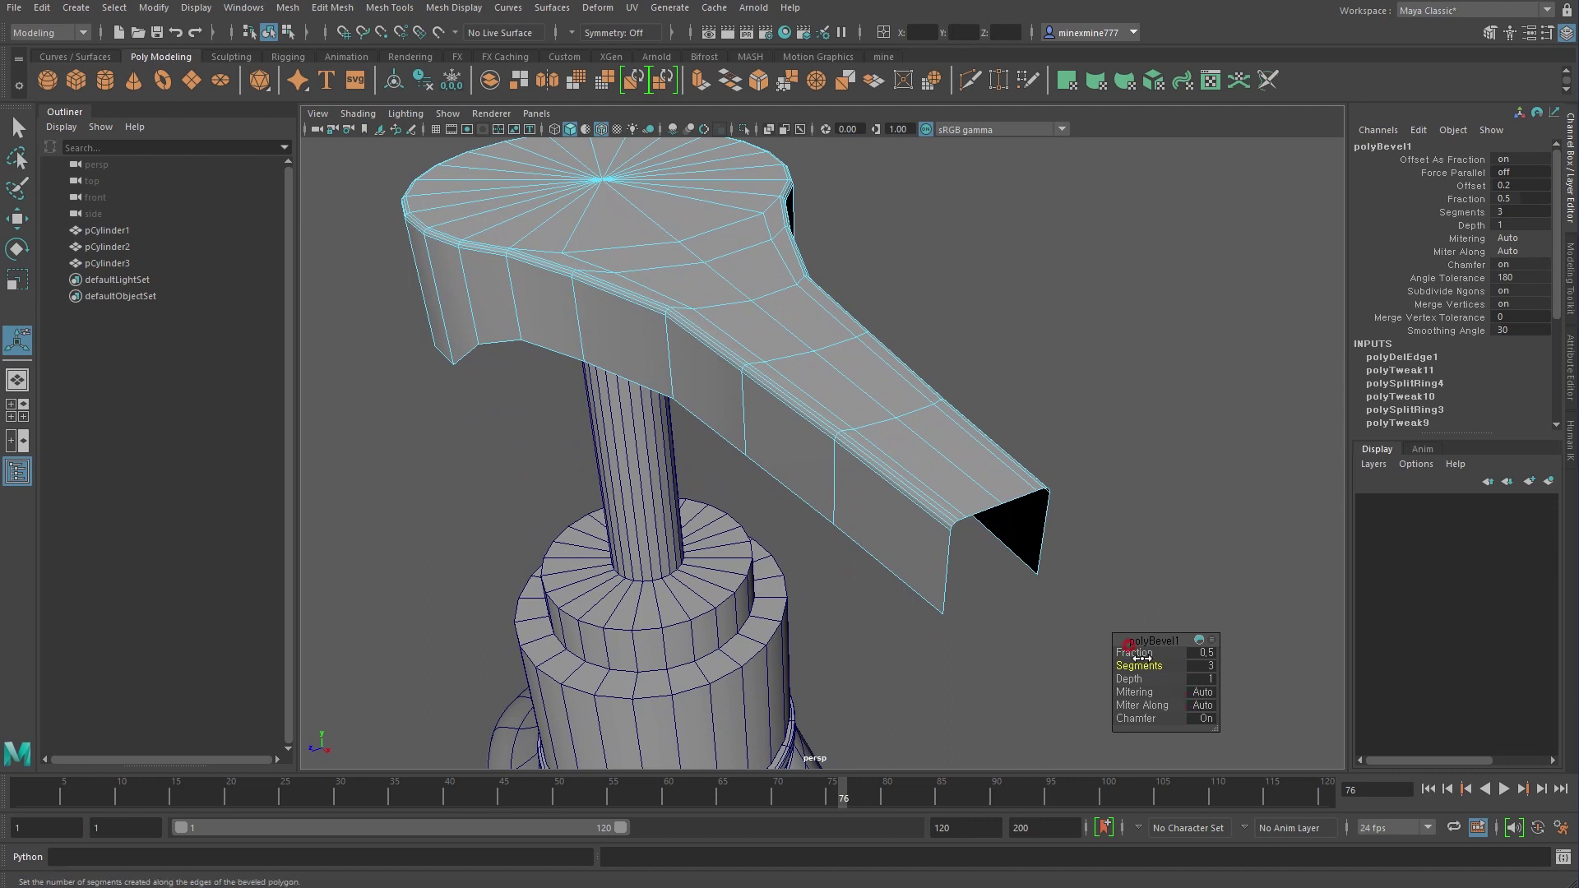
middle_click_drag(1142, 658, 1131, 667)
Return to Object Mode and clear the selection
right_click(902, 383)
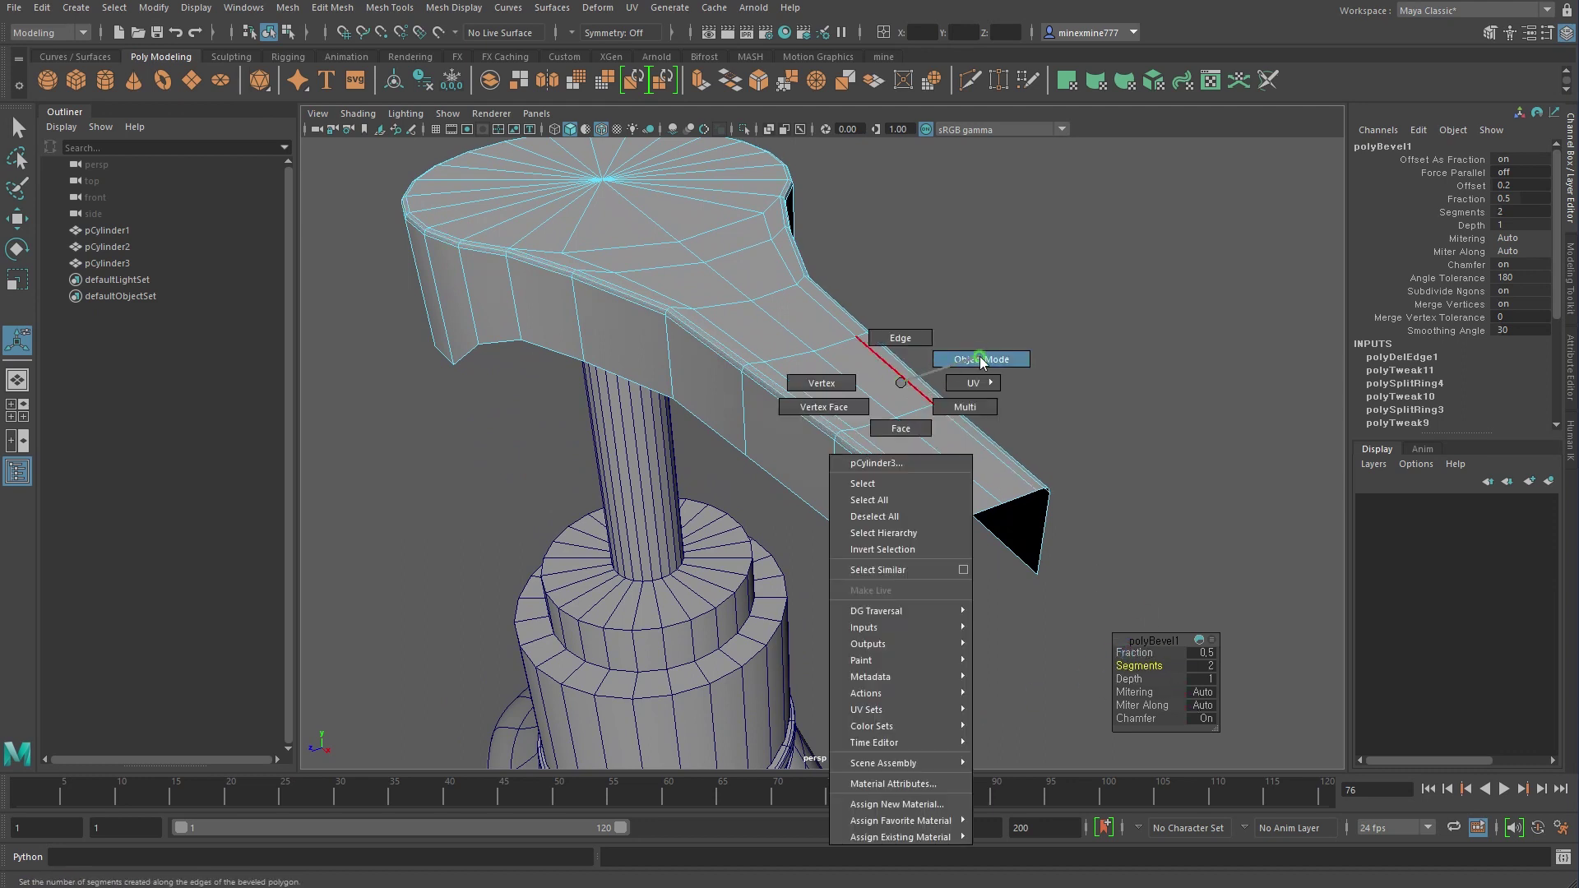
left_click(981, 359)
left_click(1073, 402)
mouse_move(1073, 402)
left_mouse_down("alt")
mouse_move(1085, 458)
mouse_move(741, 368)
left_mouse_up("alt")
Hide wireframe-on-shaded, preview the pump head smoothed with 3, then restore it with 1
left_click(756, 343)
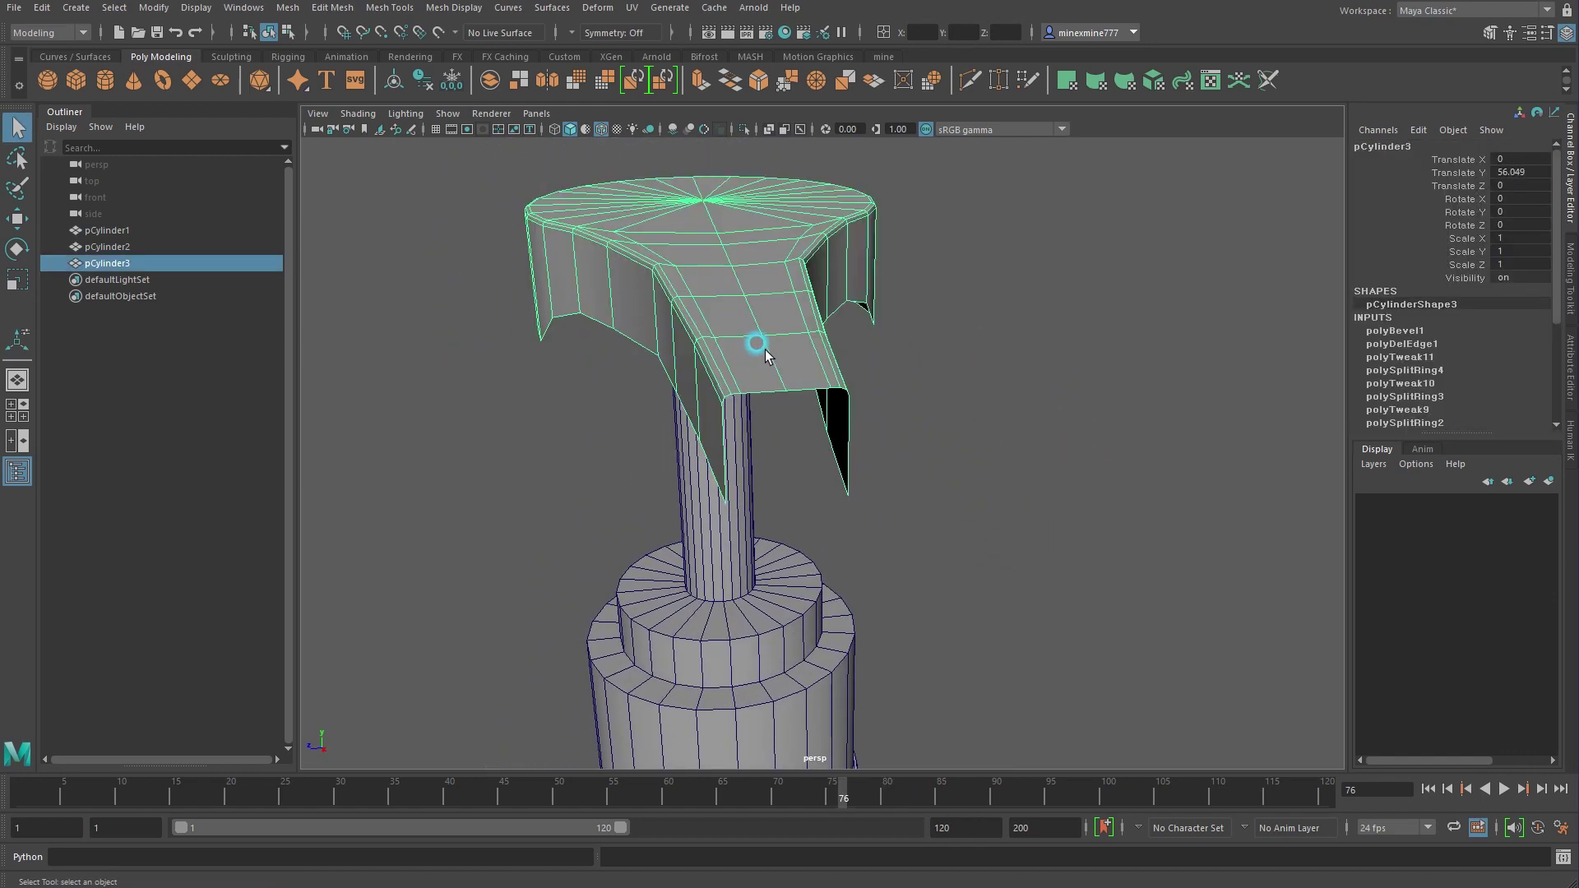
left_click(603, 129)
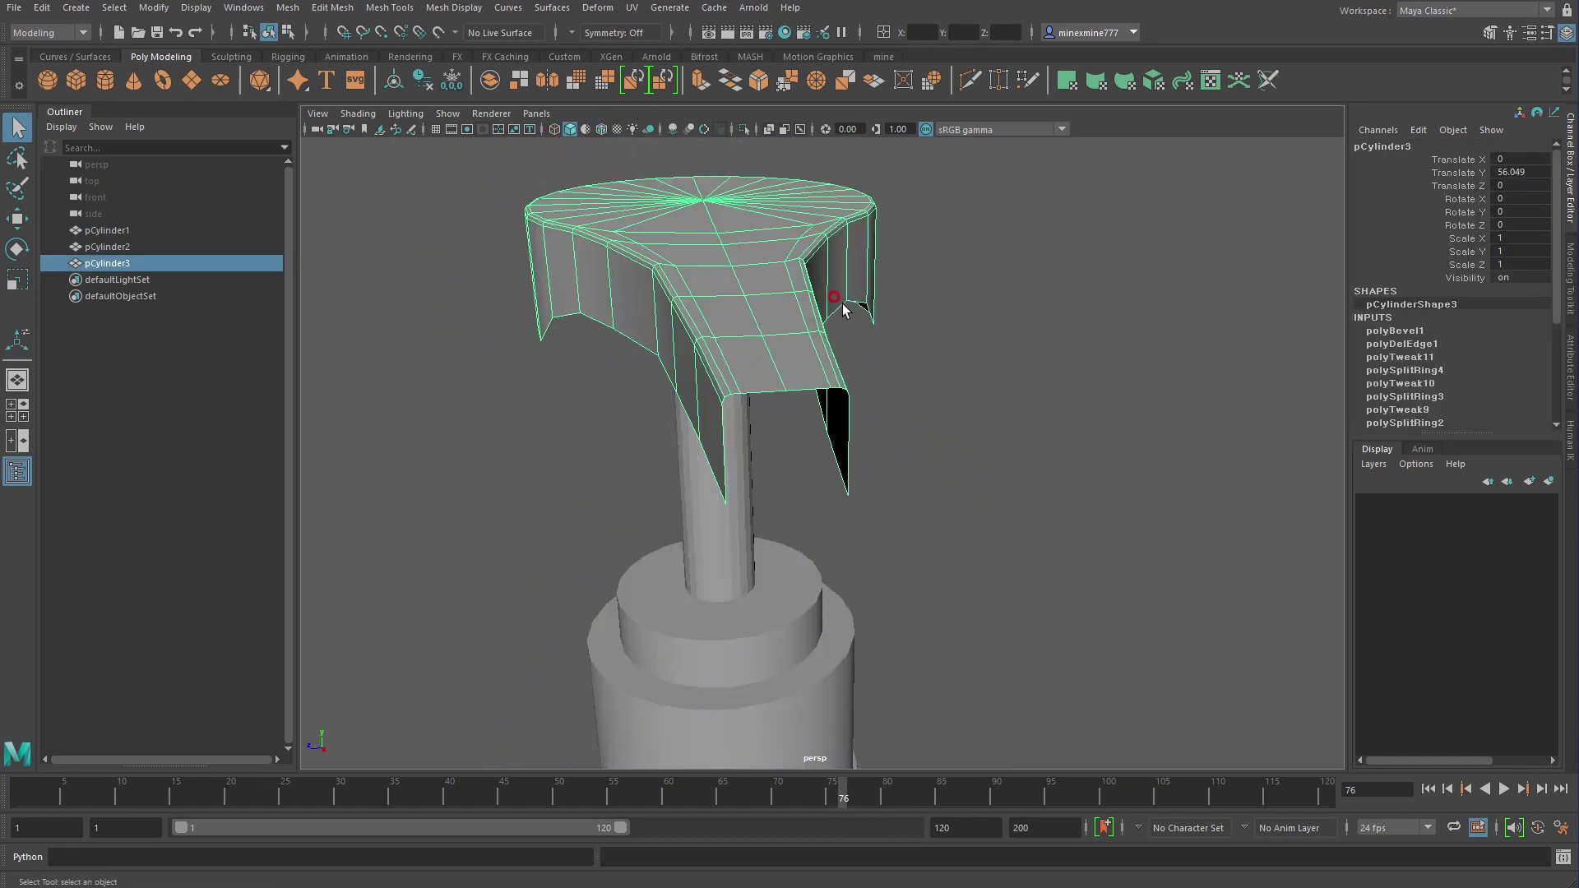
key("3")
left_click(1049, 380)
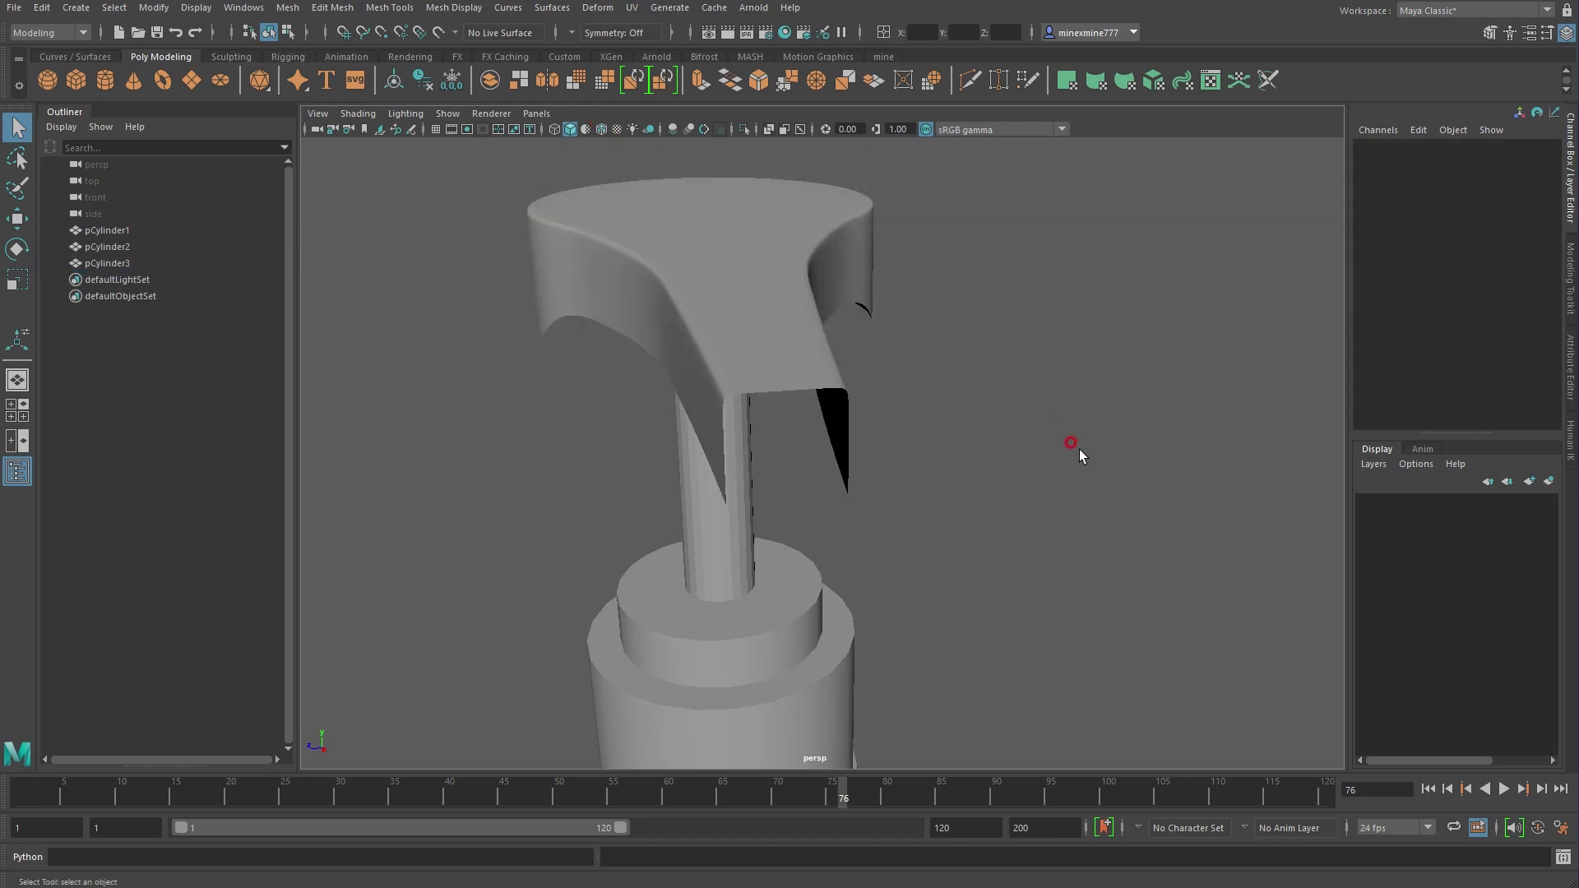
mouse_move(1079, 449)
left_mouse_down("alt")
mouse_move(963, 454)
mouse_move(976, 466)
mouse_move(994, 412)
left_mouse_up("alt")
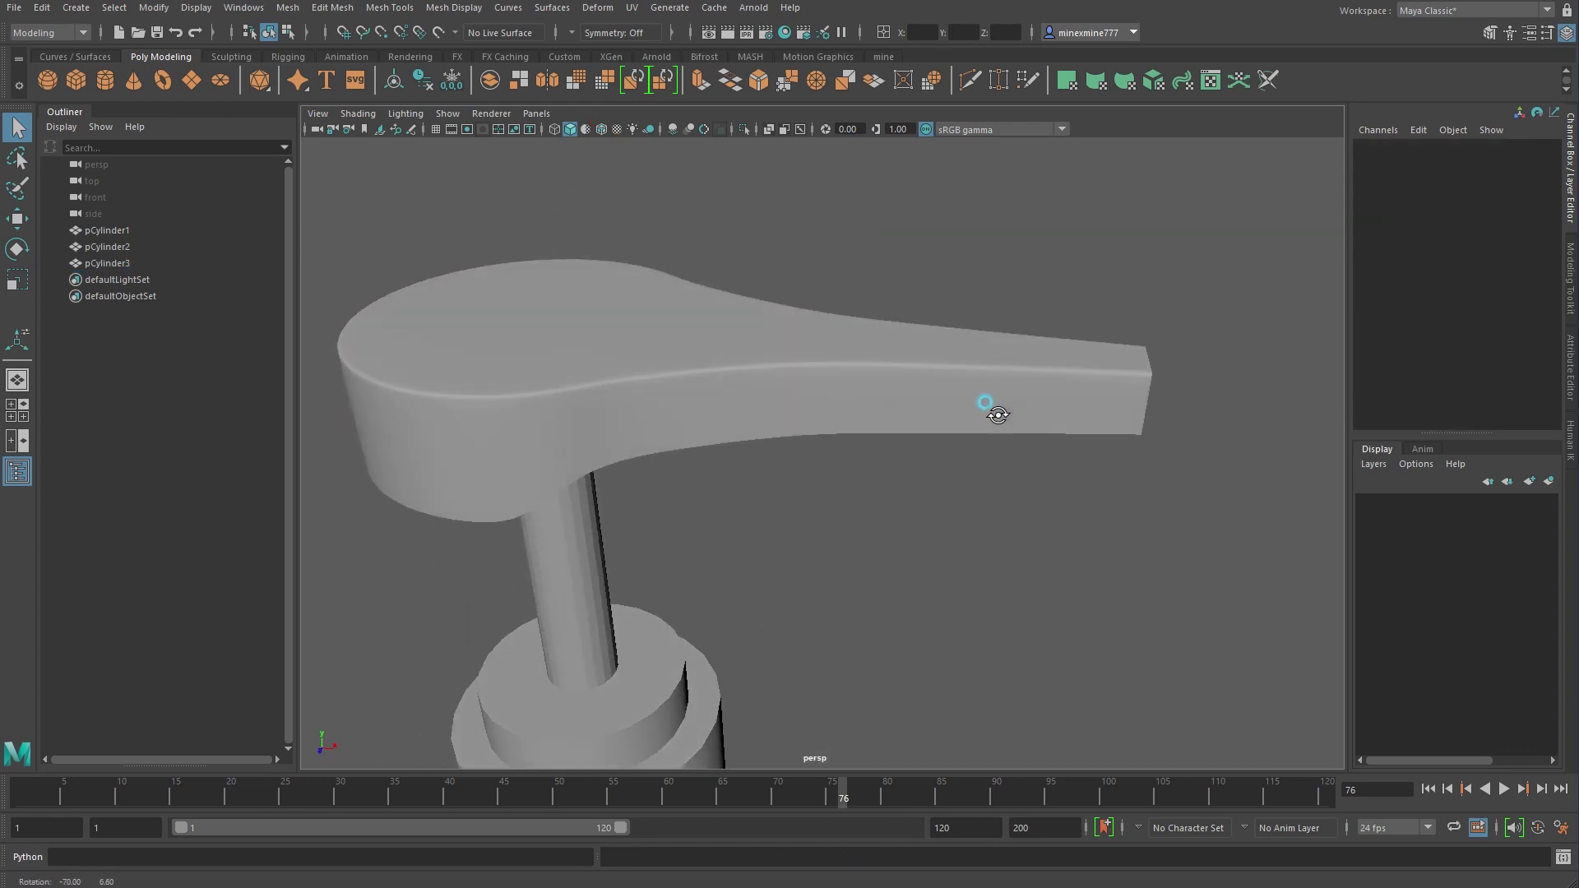
left_click(554, 293)
key("1")
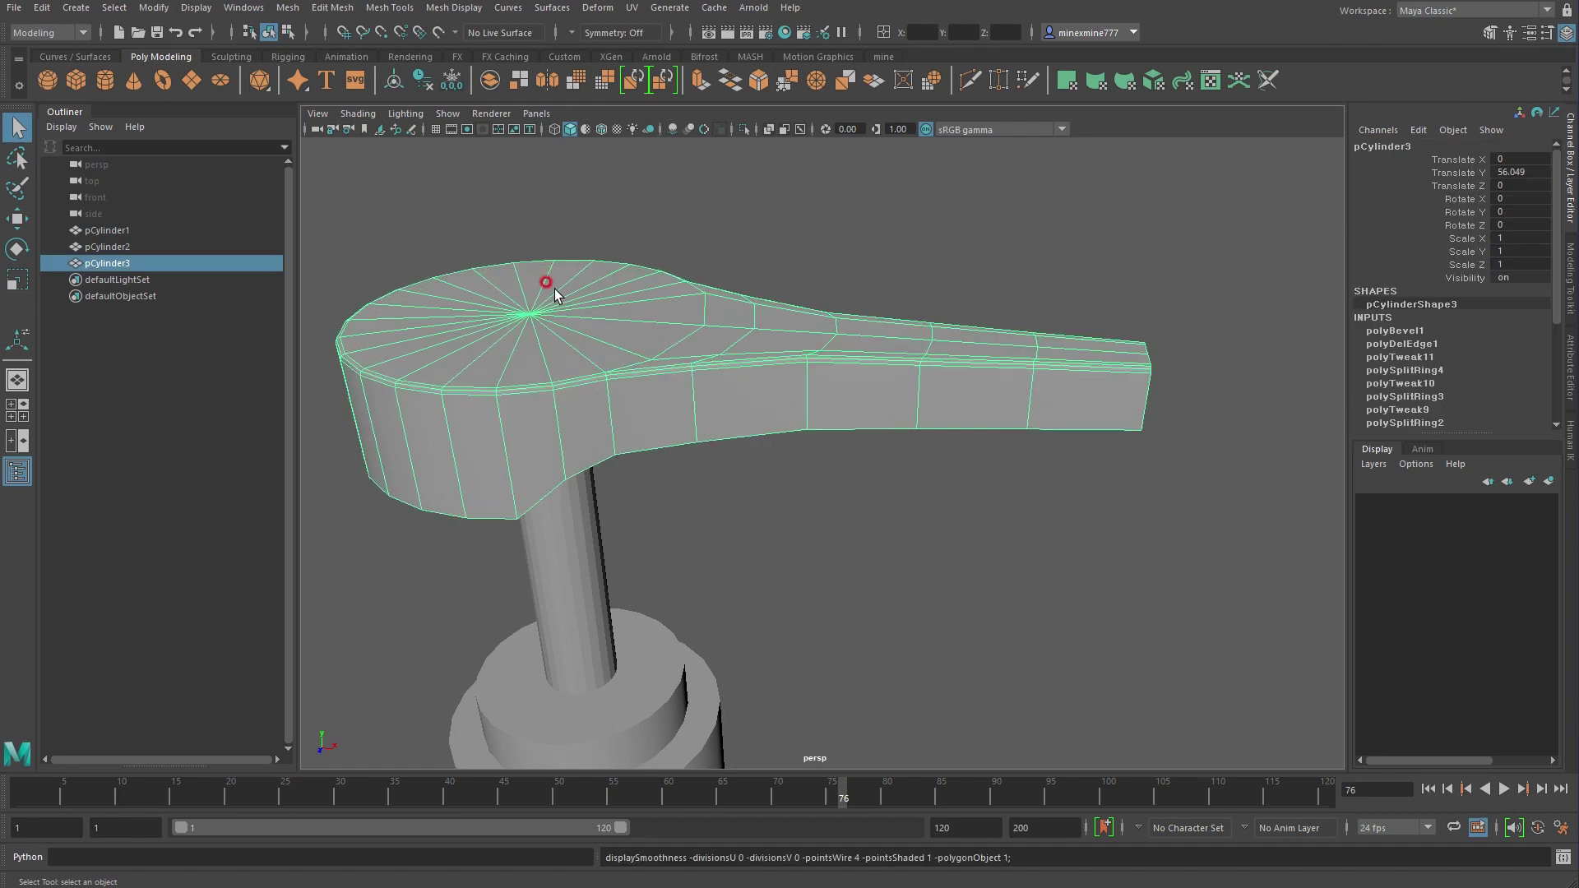
Turn on X-Ray, enter vertex mode on the pump head and show the four-panel layout
left_click(601, 128)
left_click(880, 254)
mouse_move(880, 254)
left_mouse_down("alt")
mouse_move(910, 397)
mouse_move(723, 354)
left_mouse_up("alt")
right_click_drag(723, 355, 634, 338)
key("space")
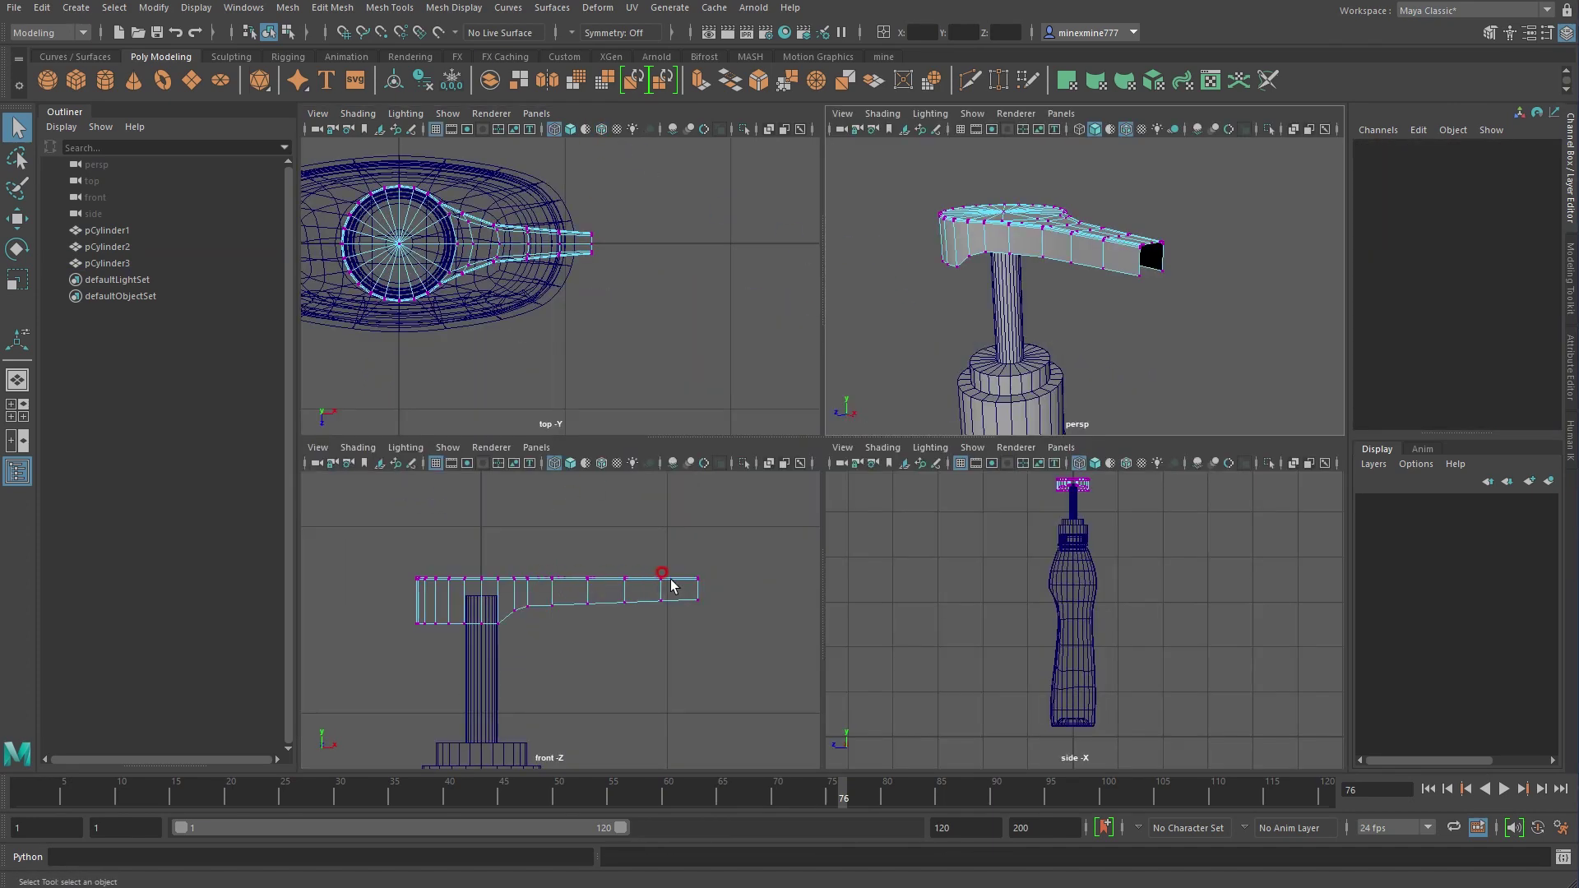
In the front view, select the spout tip vertices and rotate the tip section
scroll(688, 581, "up", 2)
middle_click_drag(712, 606, 617, 600, "alt")
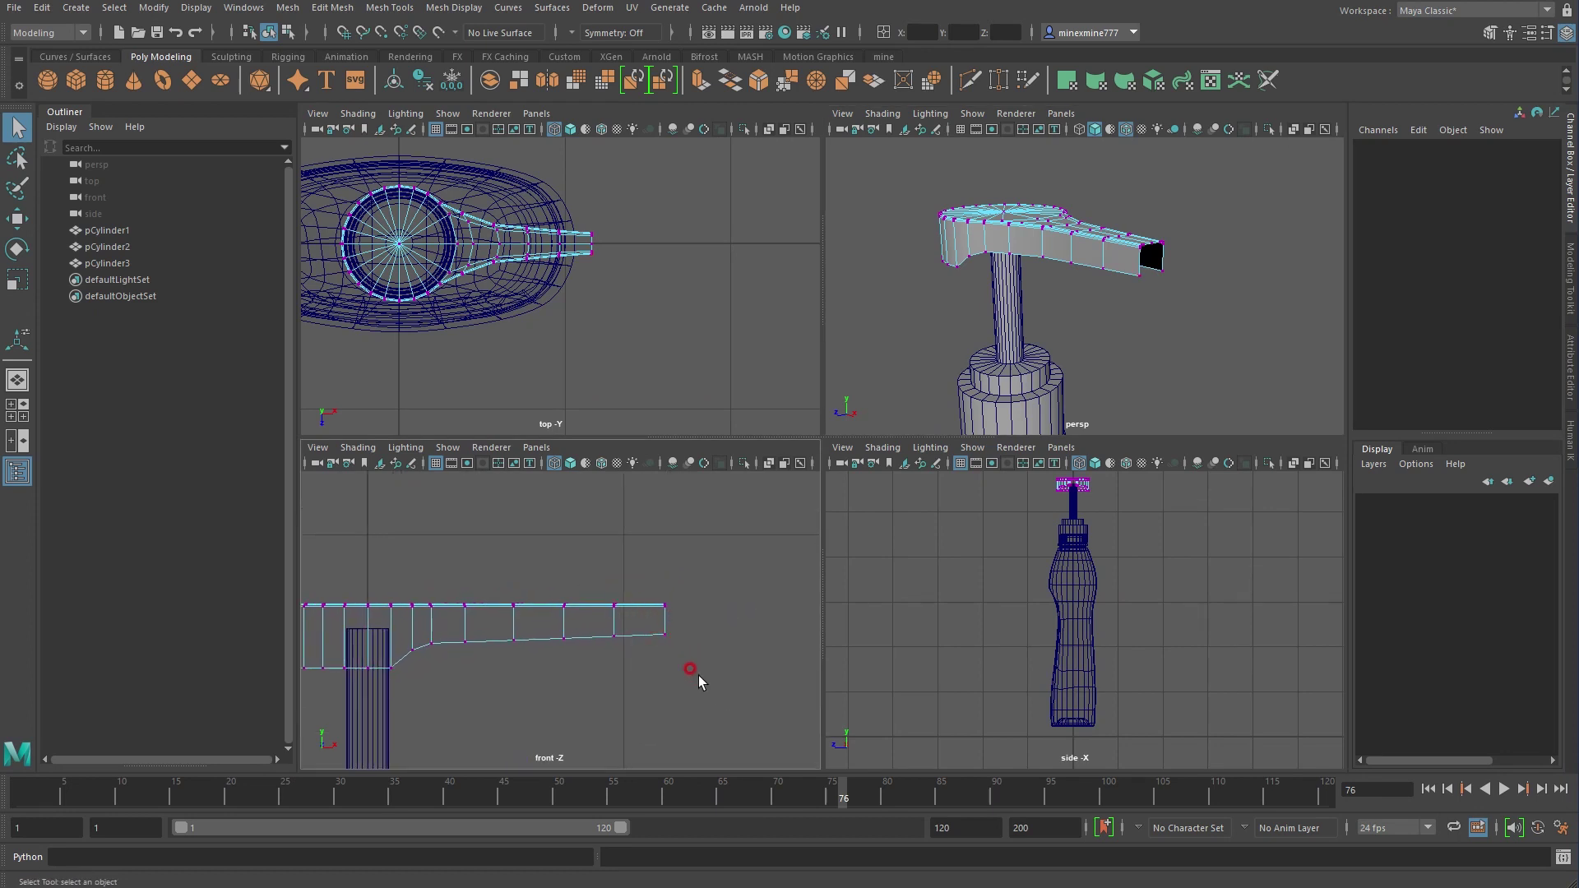
left_click_drag(699, 675, 635, 564)
key("e")
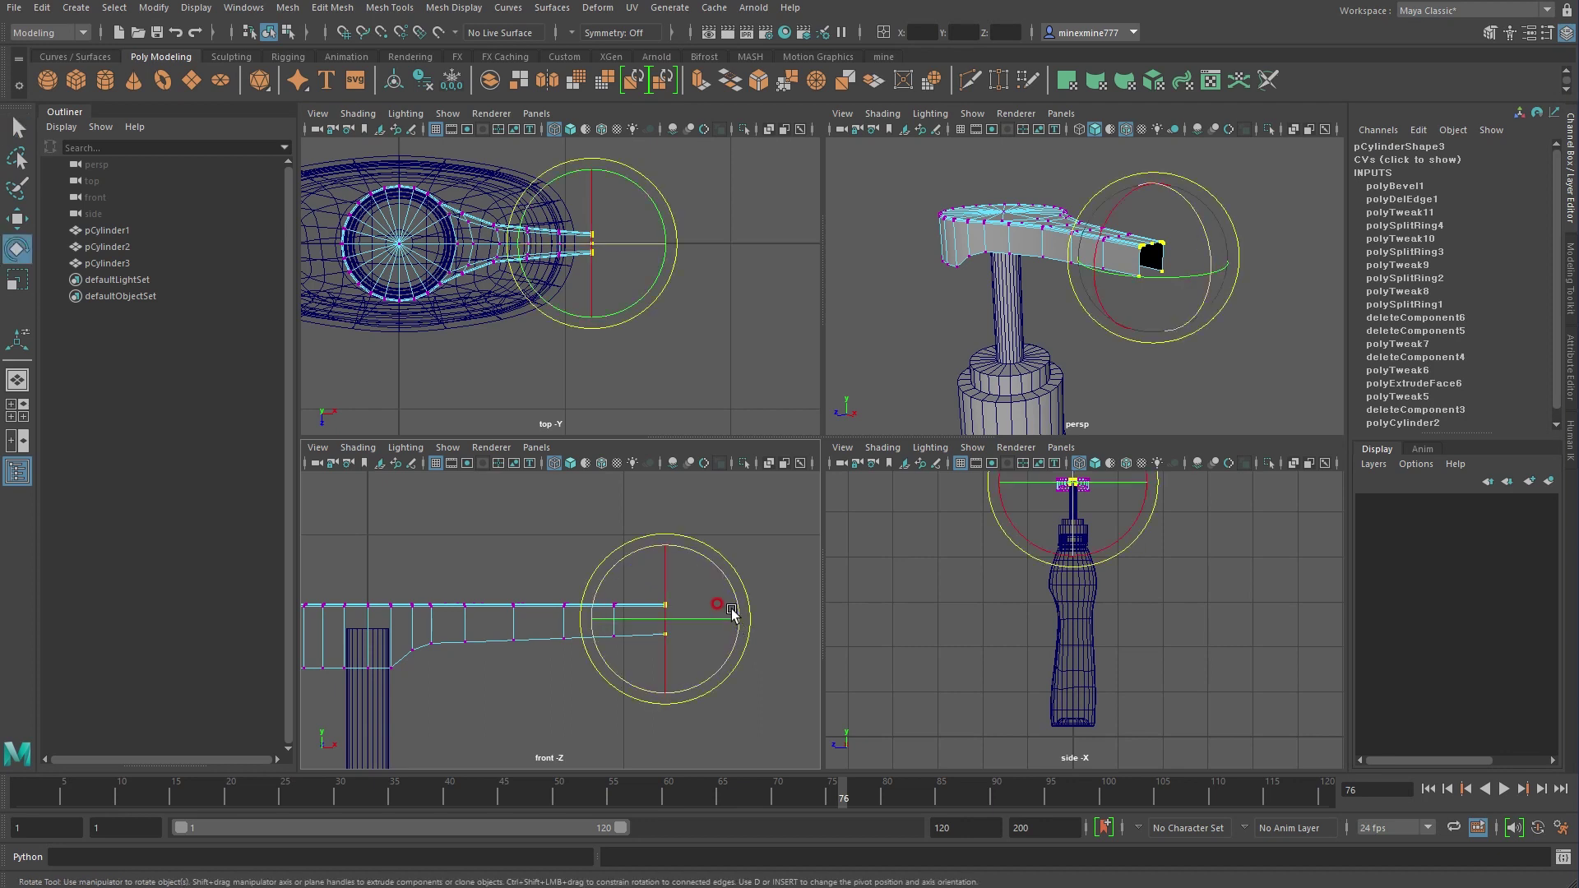
left_click_drag(732, 590, 745, 623)
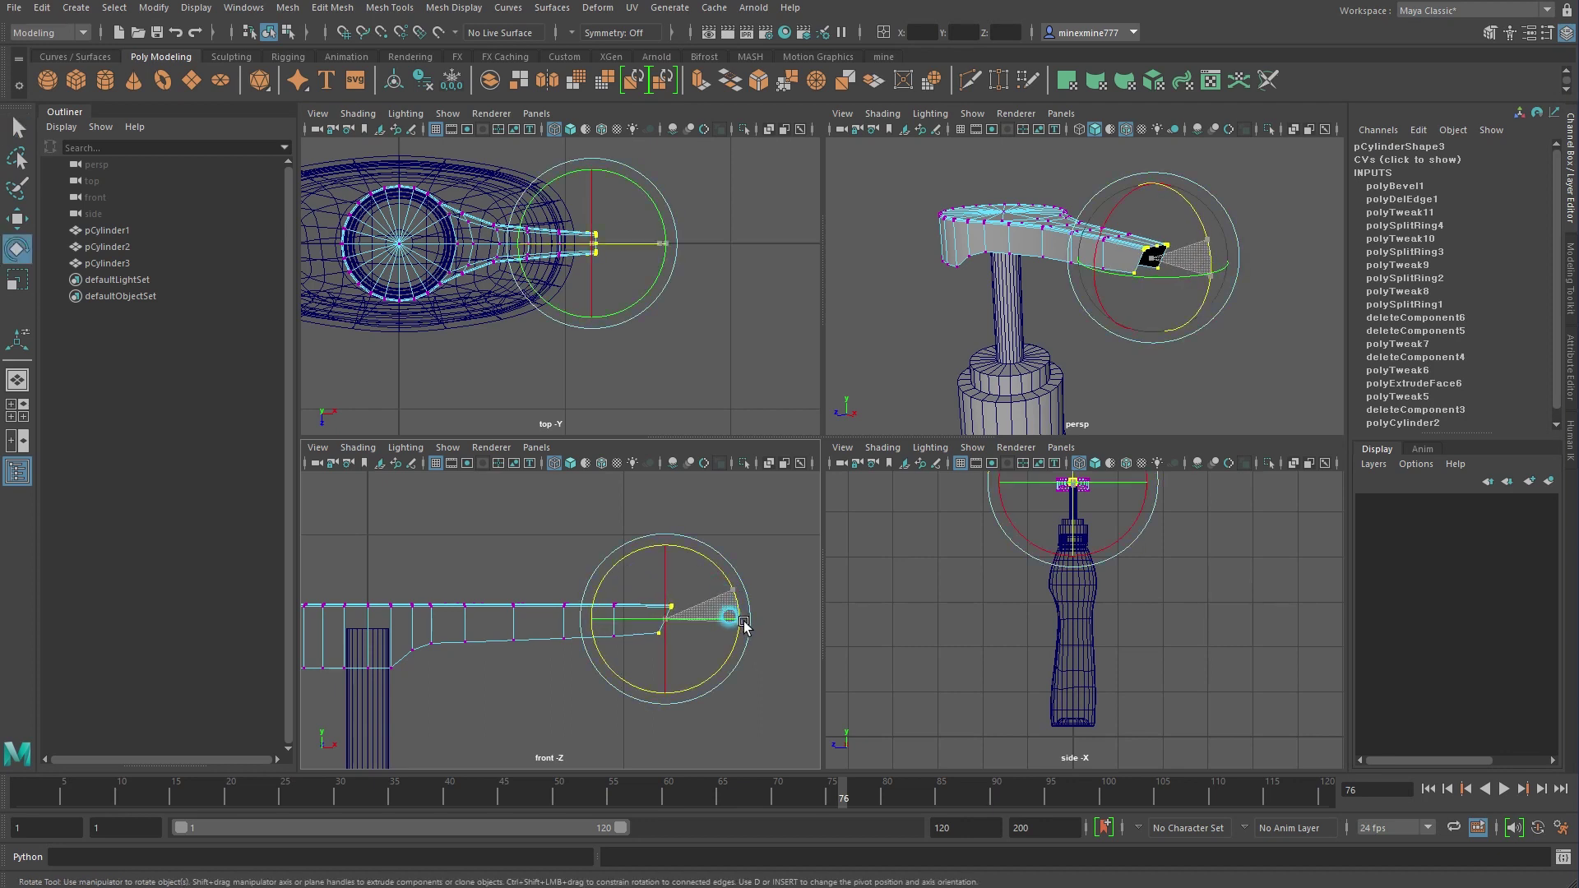
left_click_drag(739, 726, 504, 553)
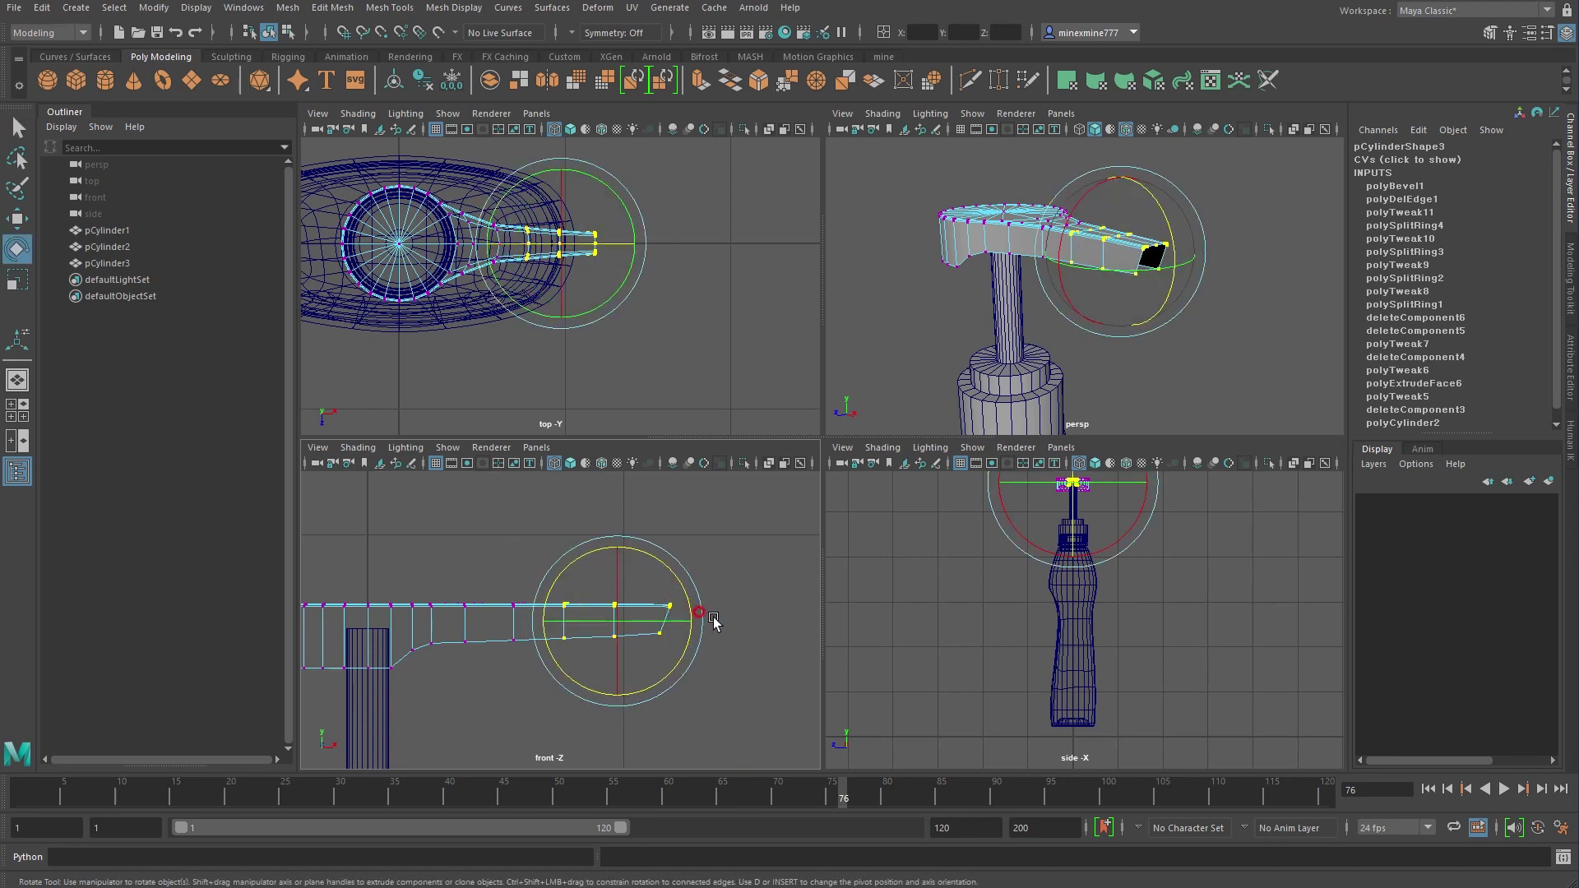
left_click_drag(713, 622, 690, 618)
left_click_drag(761, 732, 492, 530)
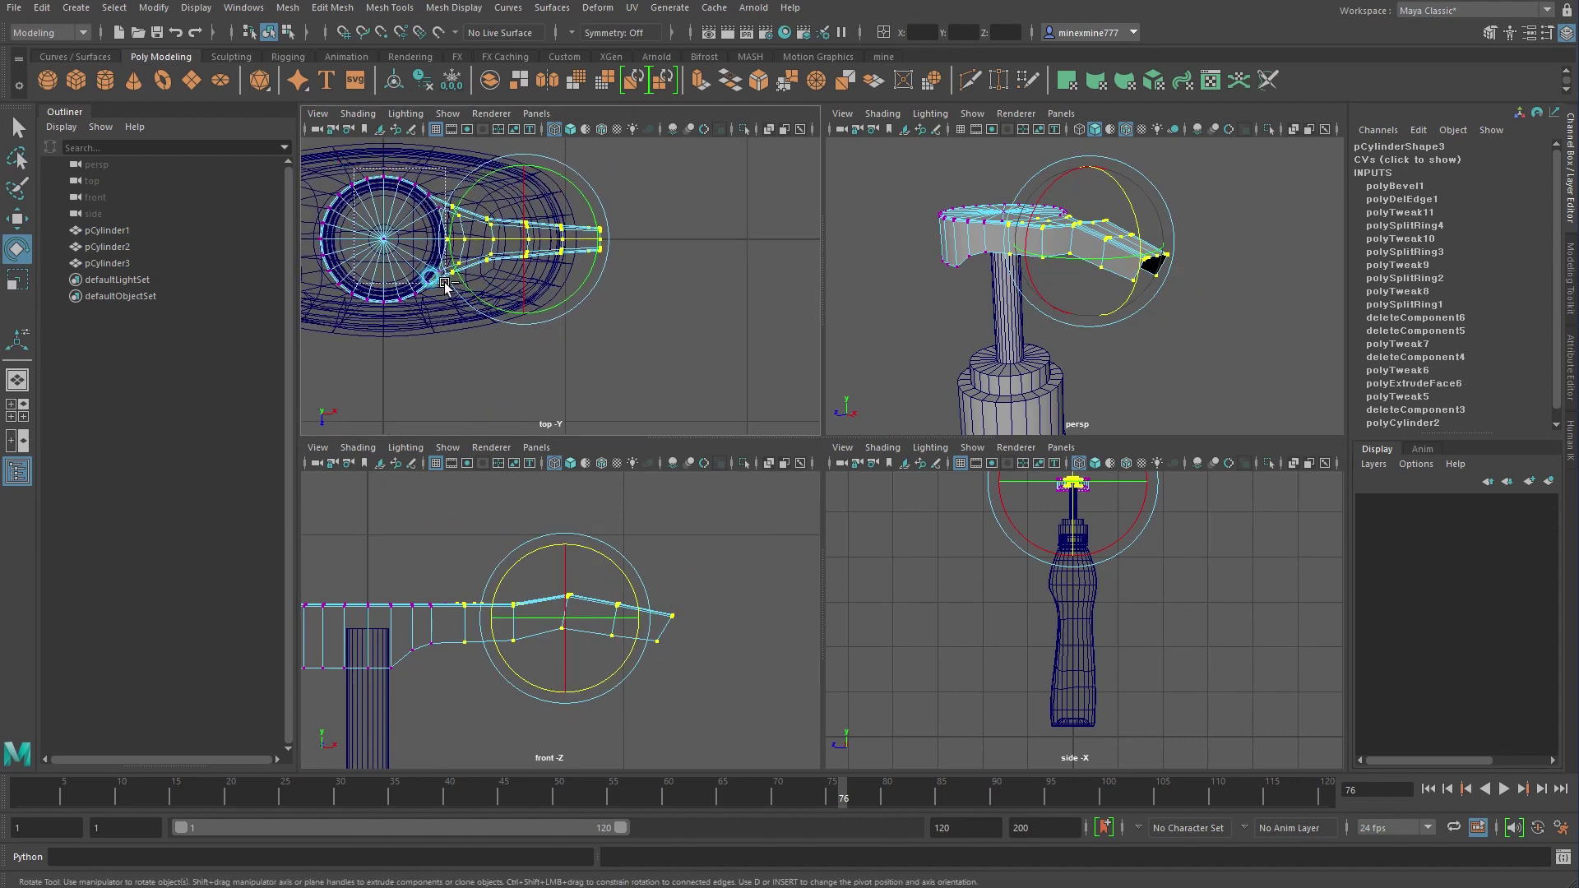
key("w")
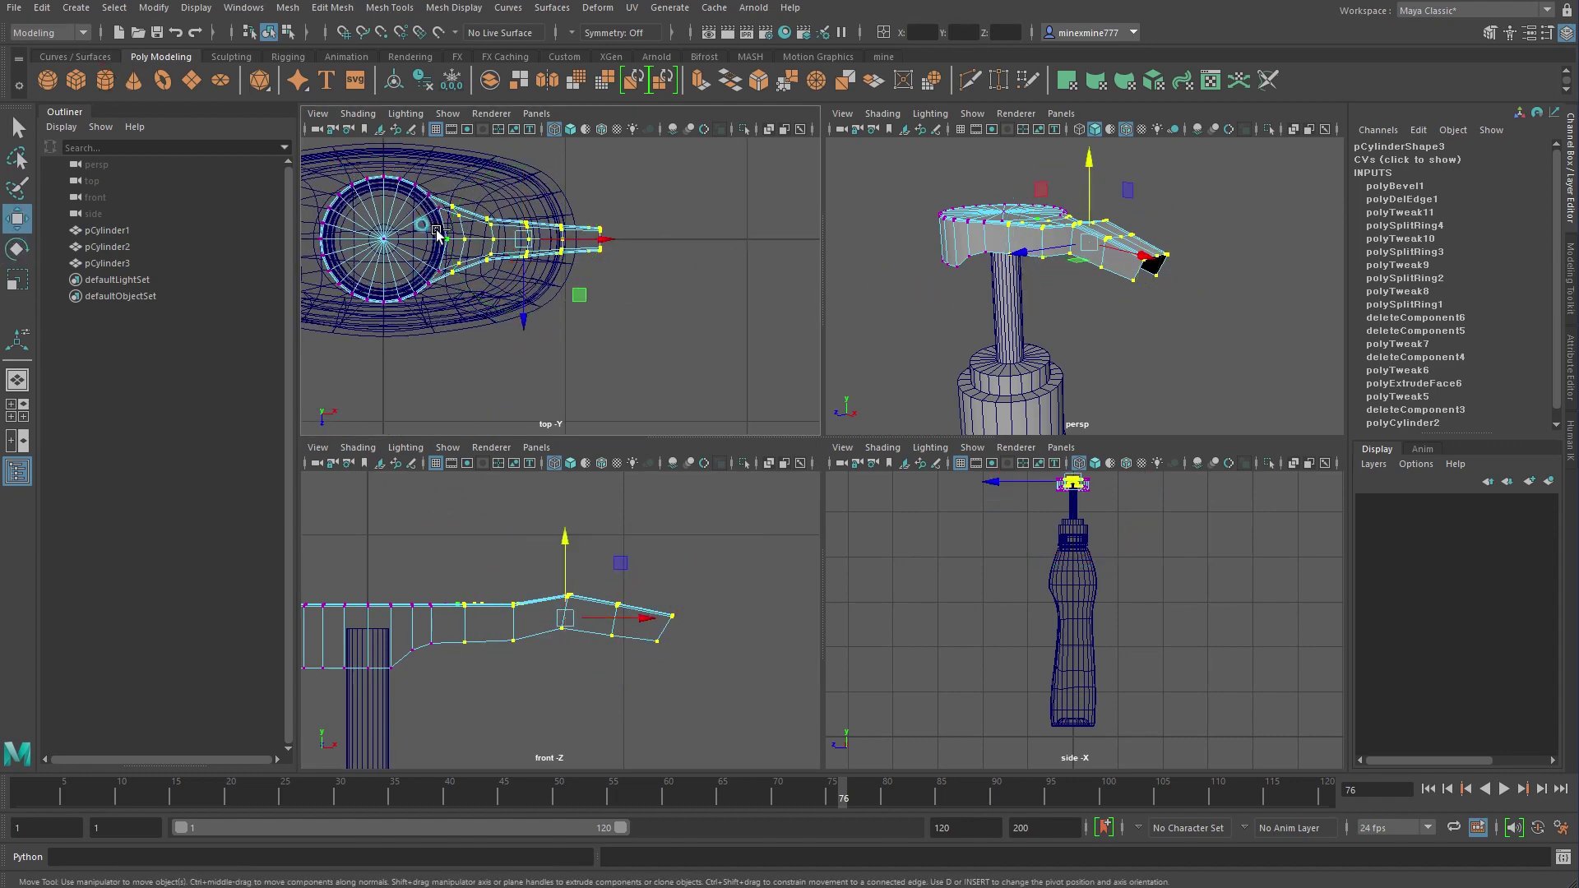
Tilt the spout tip vertices upward and raise them so the spout arches
left_click_drag(1028, 288, 945, 272, "alt")
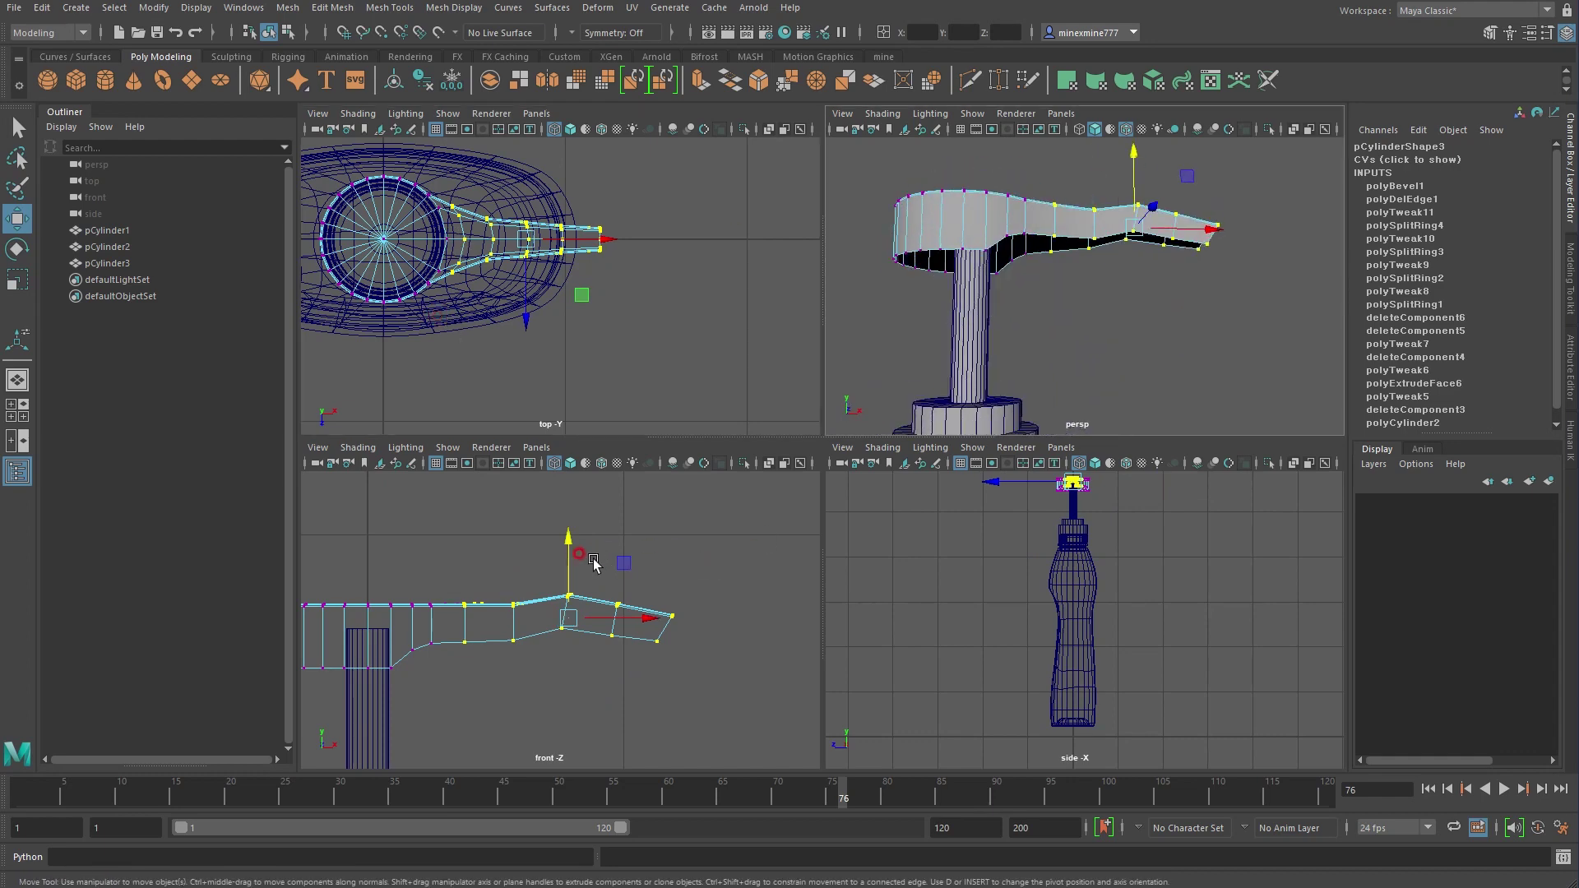
key("e")
mouse_move(600, 578)
left_mouse_down()
mouse_move(609, 566)
mouse_move(568, 556)
left_mouse_up()
key("w")
left_click_drag(1069, 346, 1028, 329, "alt")
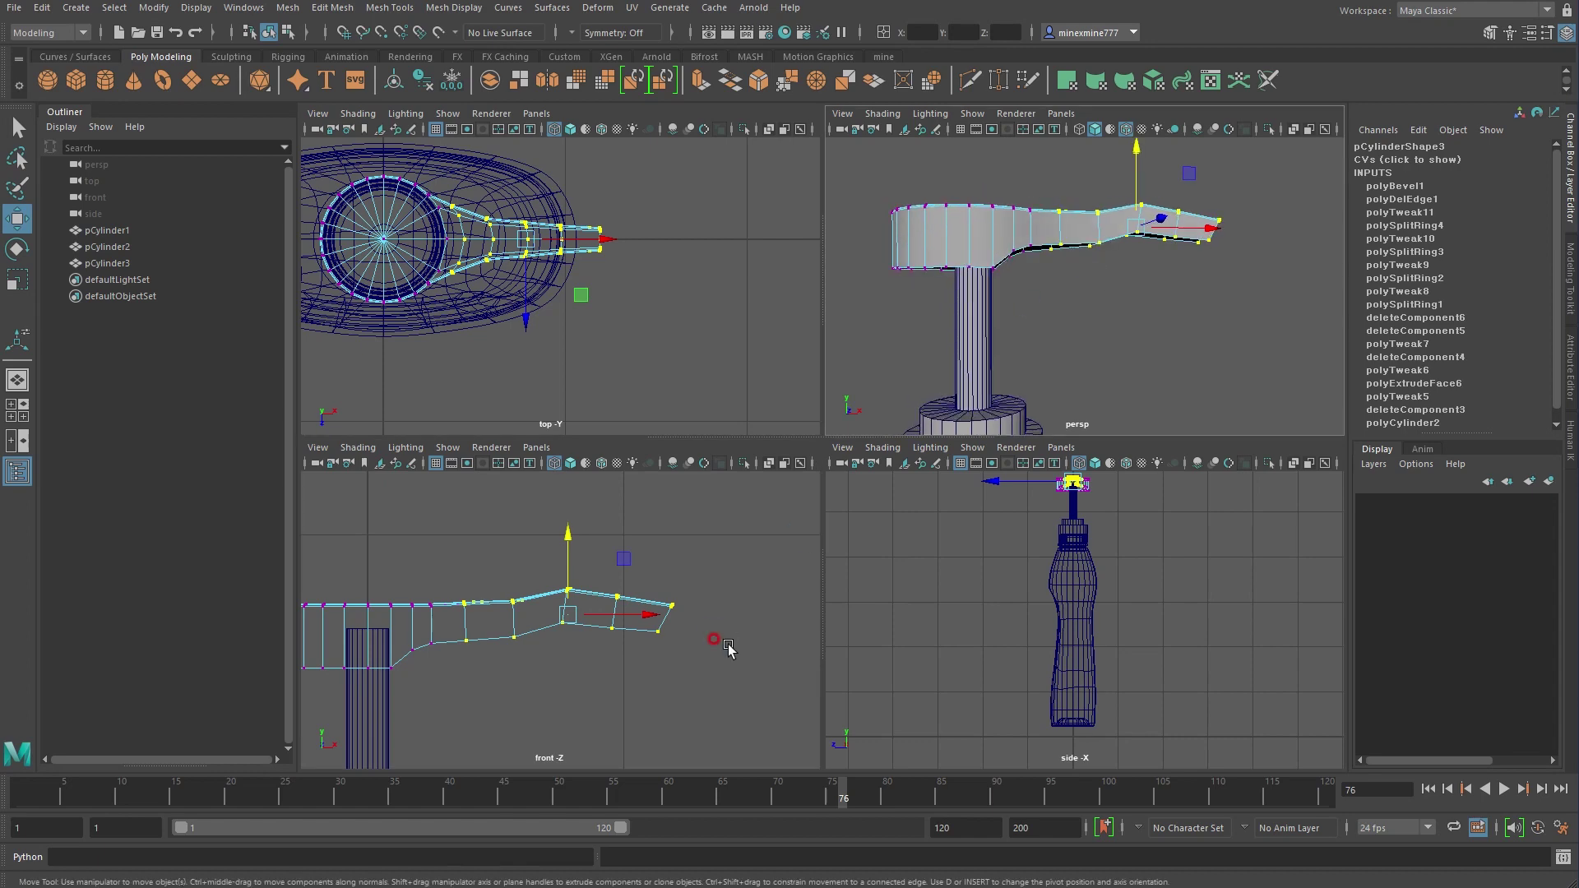
left_click_drag(757, 670, 477, 508)
mouse_move(1069, 346)
left_mouse_down("alt")
mouse_move(1119, 339)
mouse_move(1119, 312)
left_mouse_up("alt")
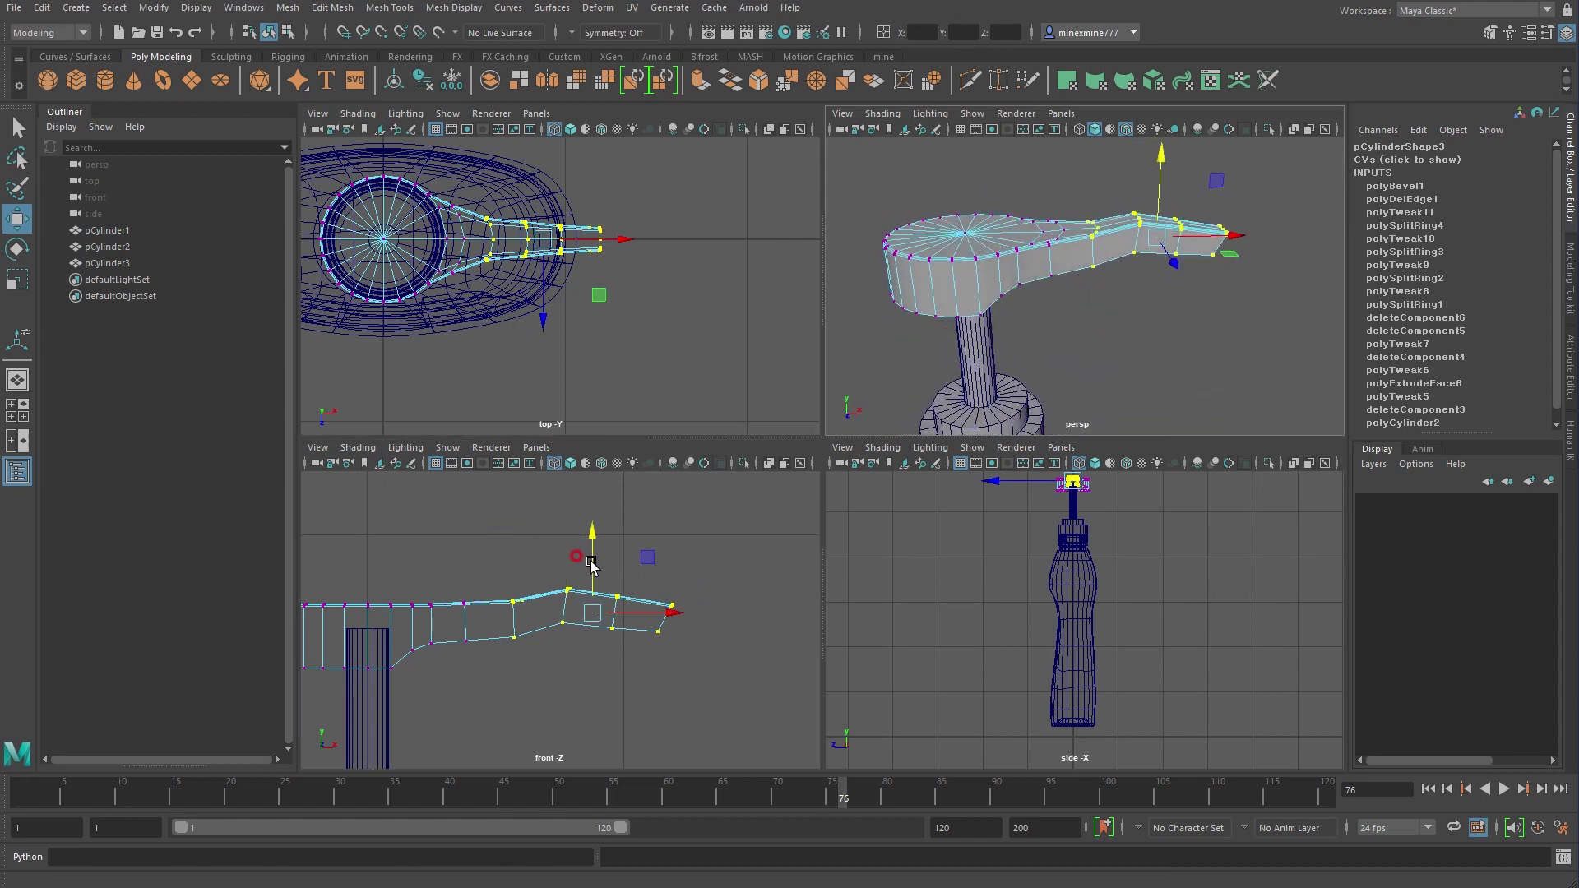
mouse_move(591, 564)
left_mouse_down()
mouse_move(585, 546)
mouse_move(628, 553)
mouse_move(591, 551)
mouse_move(617, 547)
left_mouse_up()
key("e")
key("w")
Reselect the spout tip vertices and rotate them slightly to curve the tip down
left_click_drag(690, 665, 588, 564)
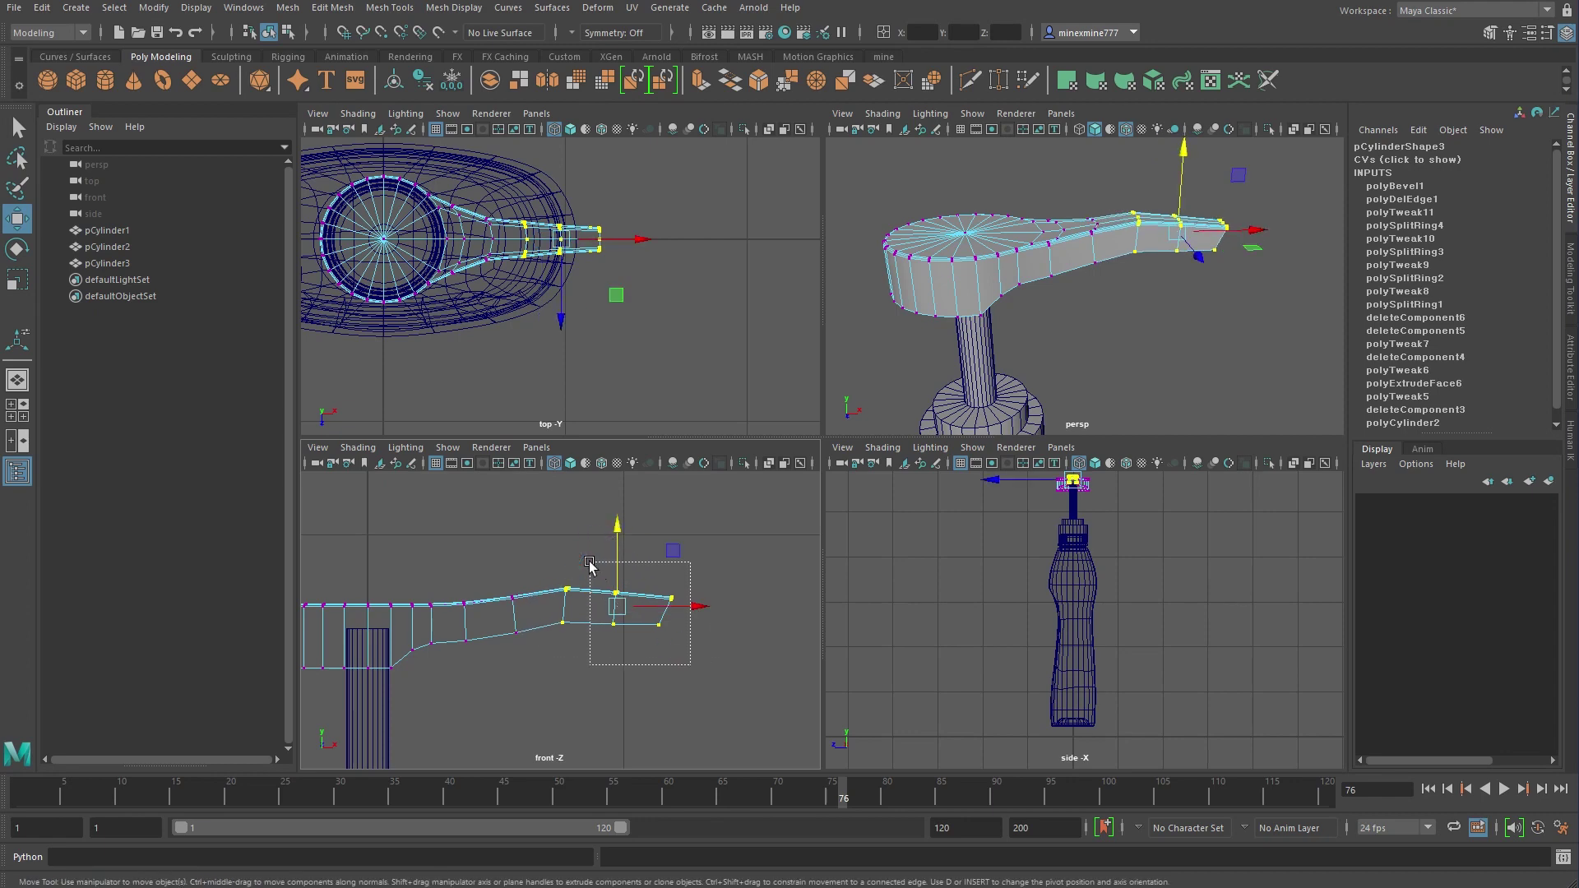
key("e")
key("w")
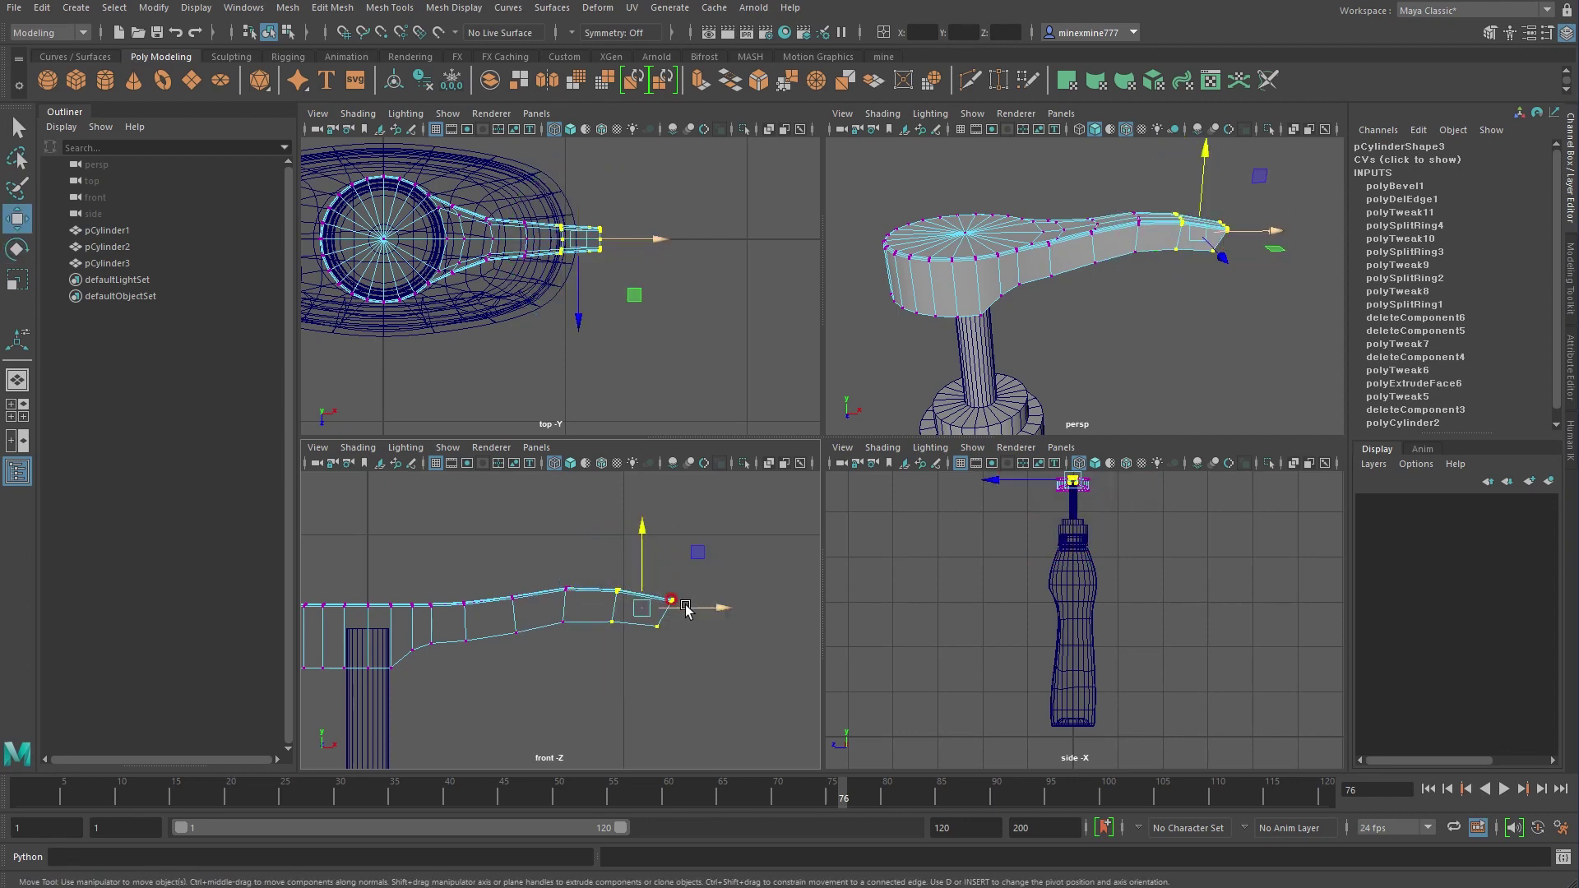
key("e")
left_click_drag(696, 575, 631, 617)
key("w")
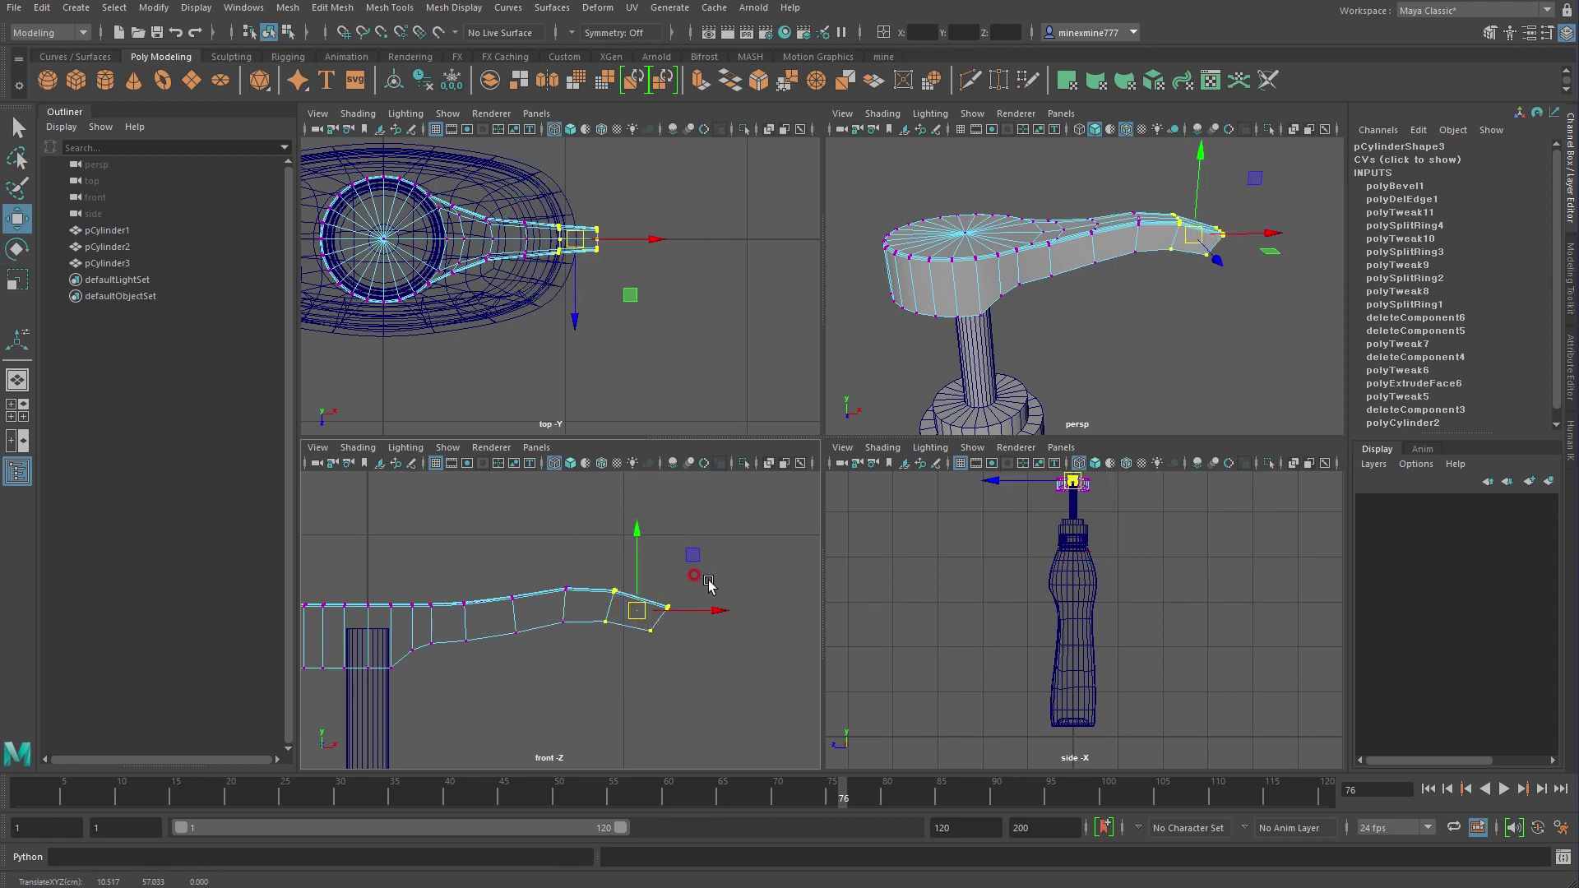
Lift the spout's middle ring of vertices slightly to smooth the arch
left_click_drag(505, 590, 534, 650)
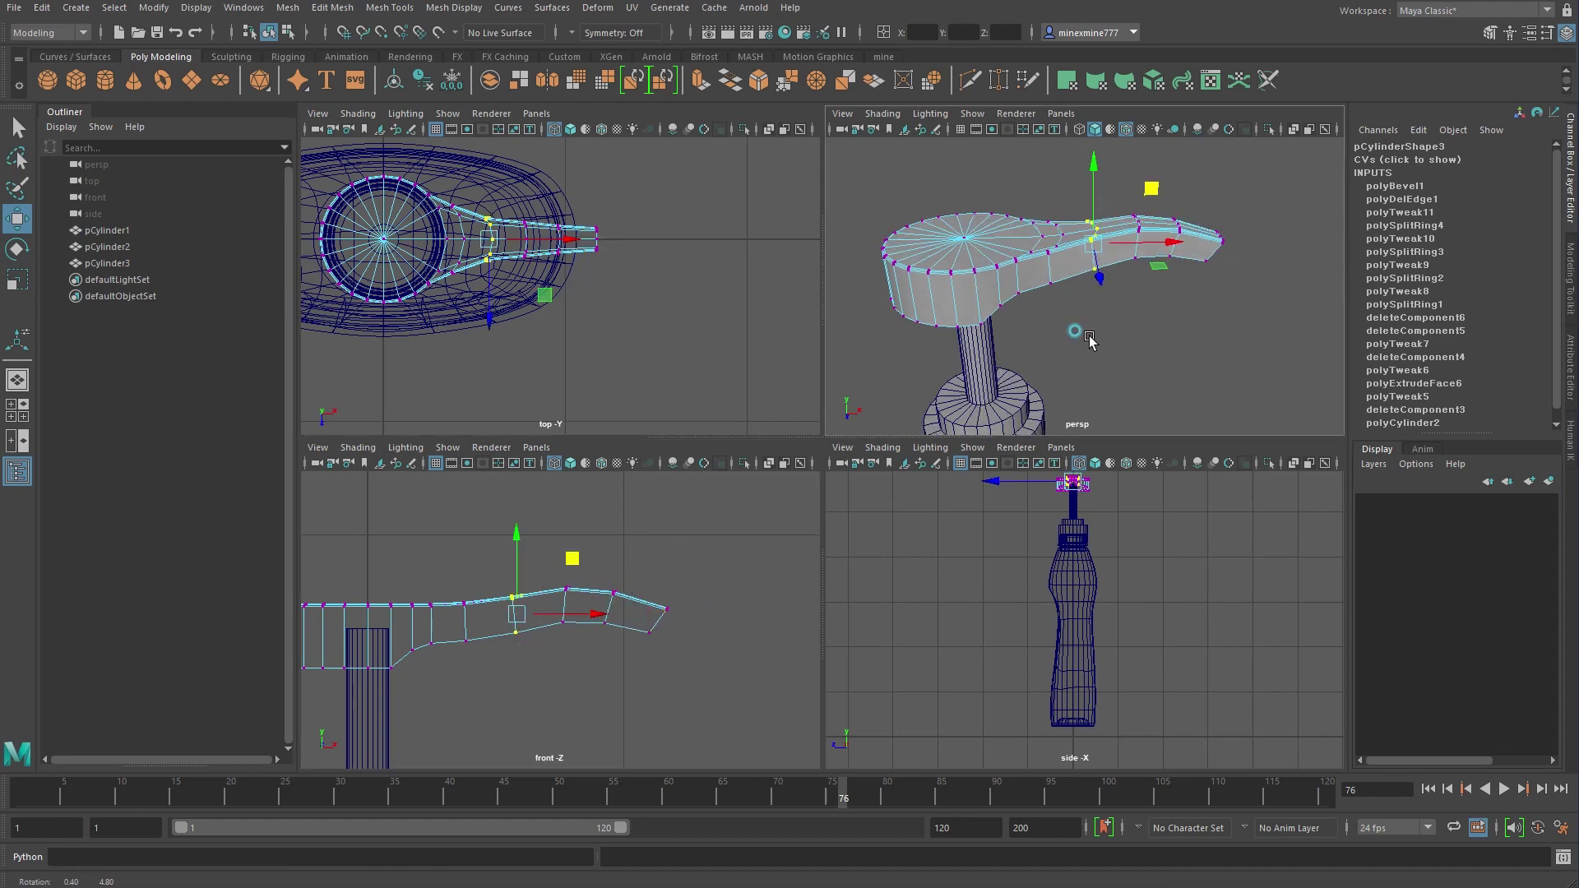
left_click_drag(1078, 338, 1061, 362, "alt")
key("e")
key("w")
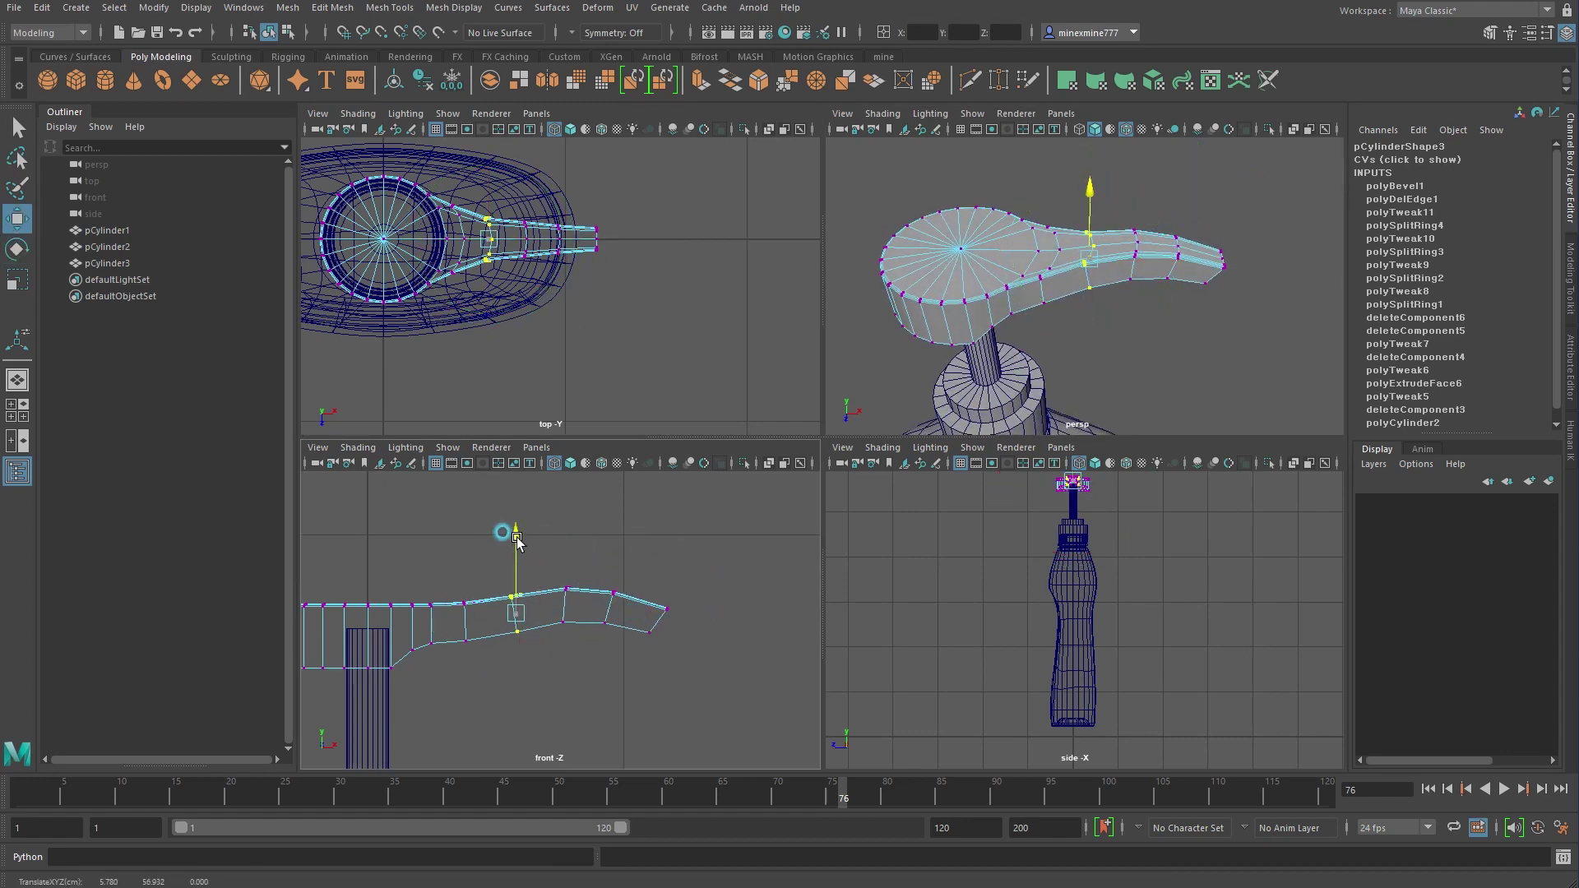
left_click_drag(1213, 216, 1169, 272, "alt")
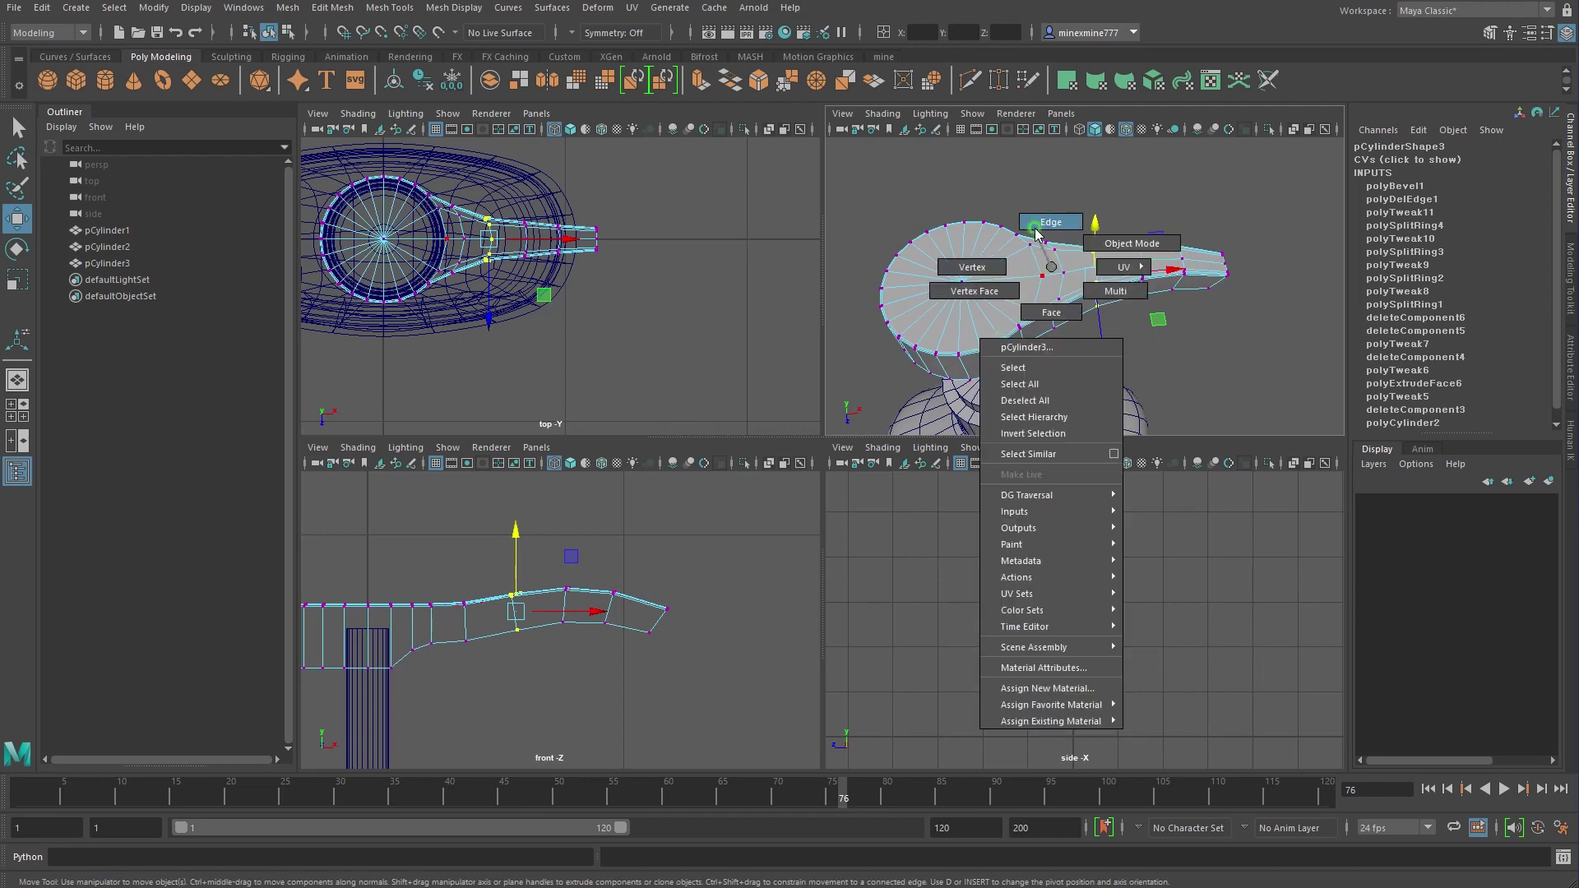
Select a column of vertices across the spout and shift it
right_click_drag(1061, 263, 1106, 232)
left_click(1040, 264)
key("e")
key("r")
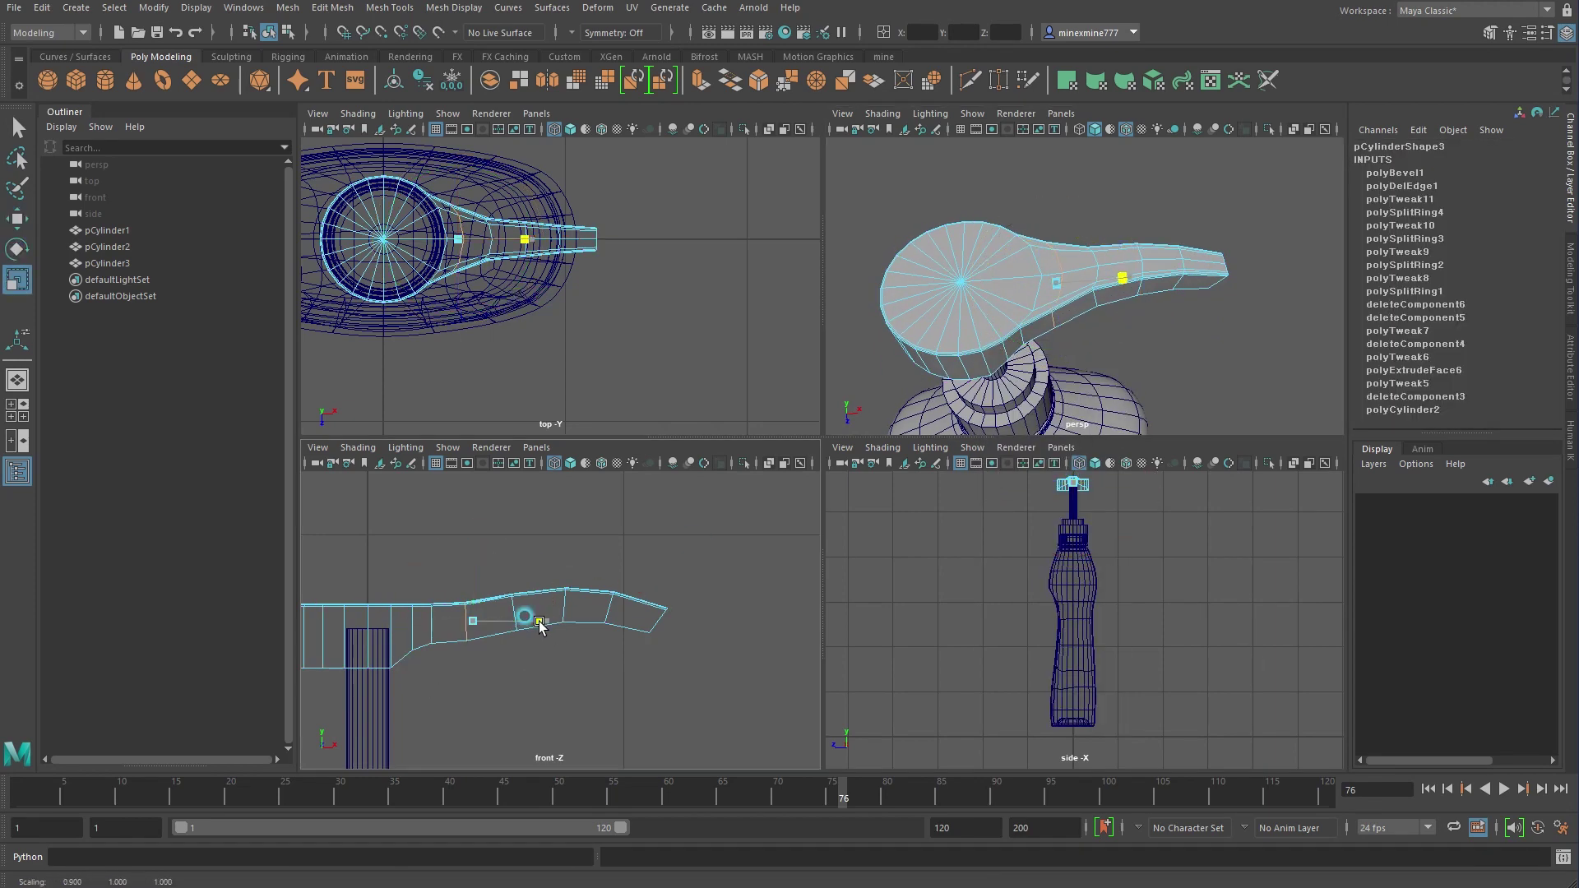
key("e")
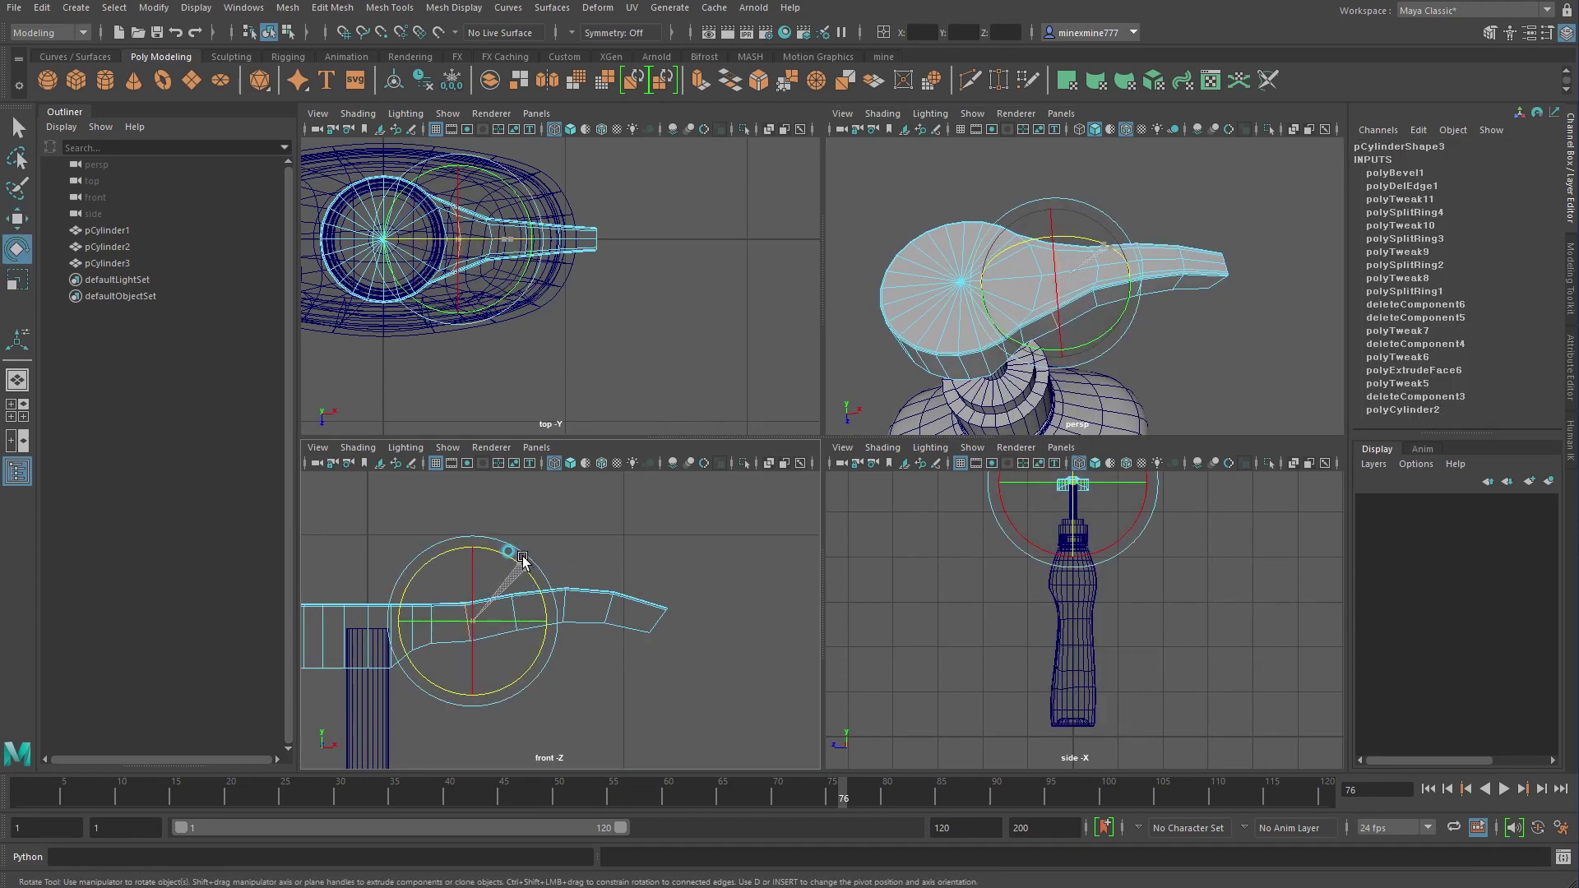
key("w")
mouse_move(533, 575)
left_mouse_down()
mouse_move(501, 637)
mouse_move(526, 626)
left_mouse_up()
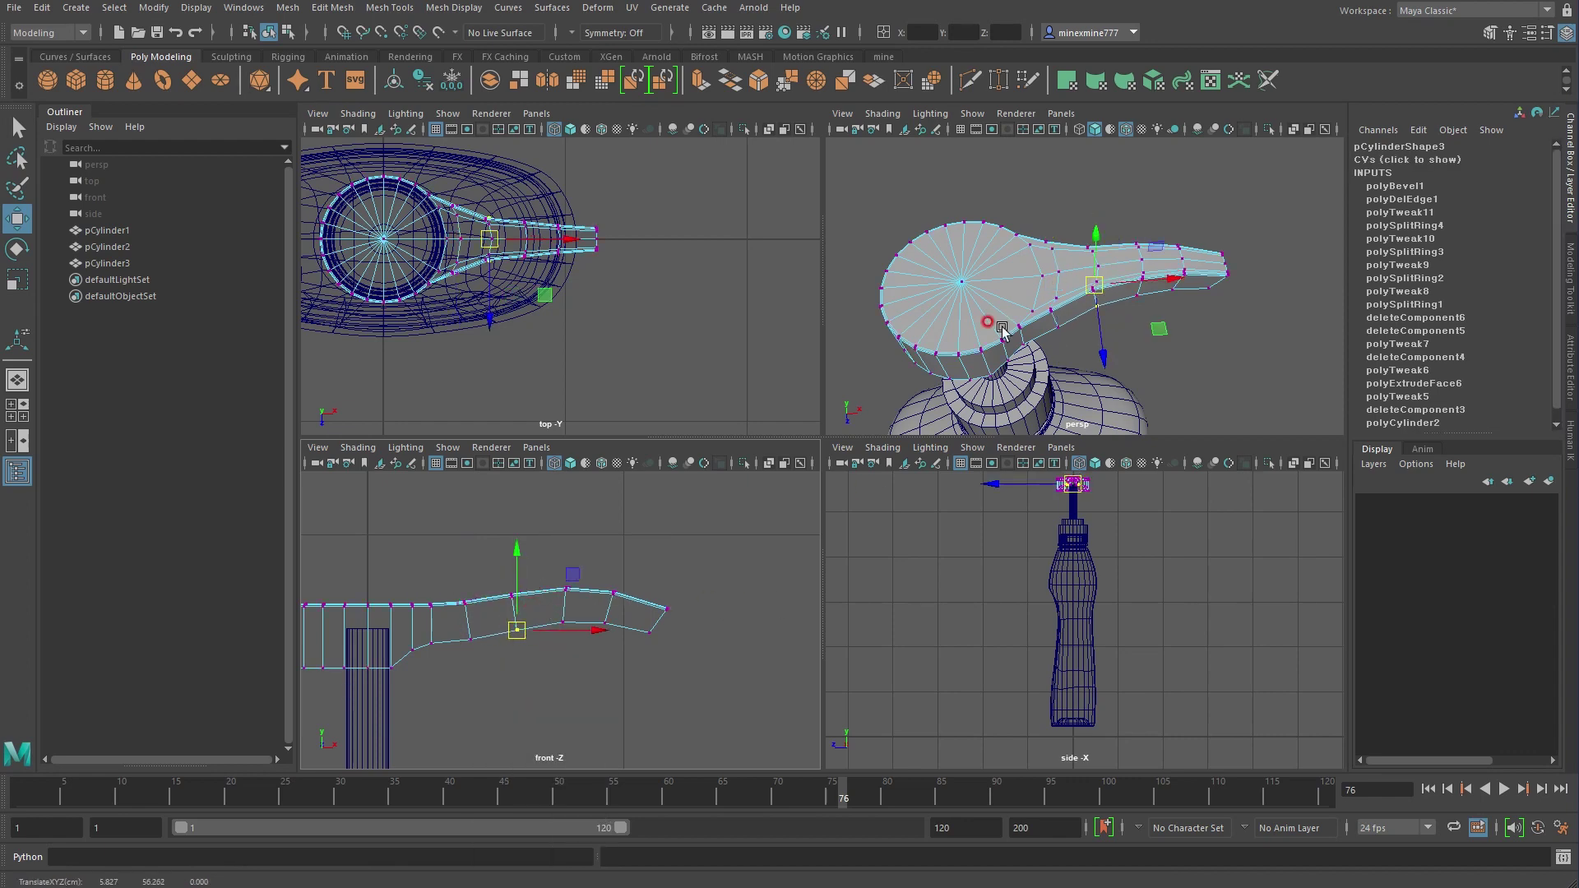
right_click_drag(1040, 264, 1040, 232)
Select an edge loop across the spout and scale it narrower along X and Z
mouse_move(1223, 381)
left_mouse_down("alt")
mouse_move(1207, 222)
mouse_move(1198, 388)
left_mouse_up("alt")
left_click(1184, 313)
right_click_drag(1111, 253, 1117, 211)
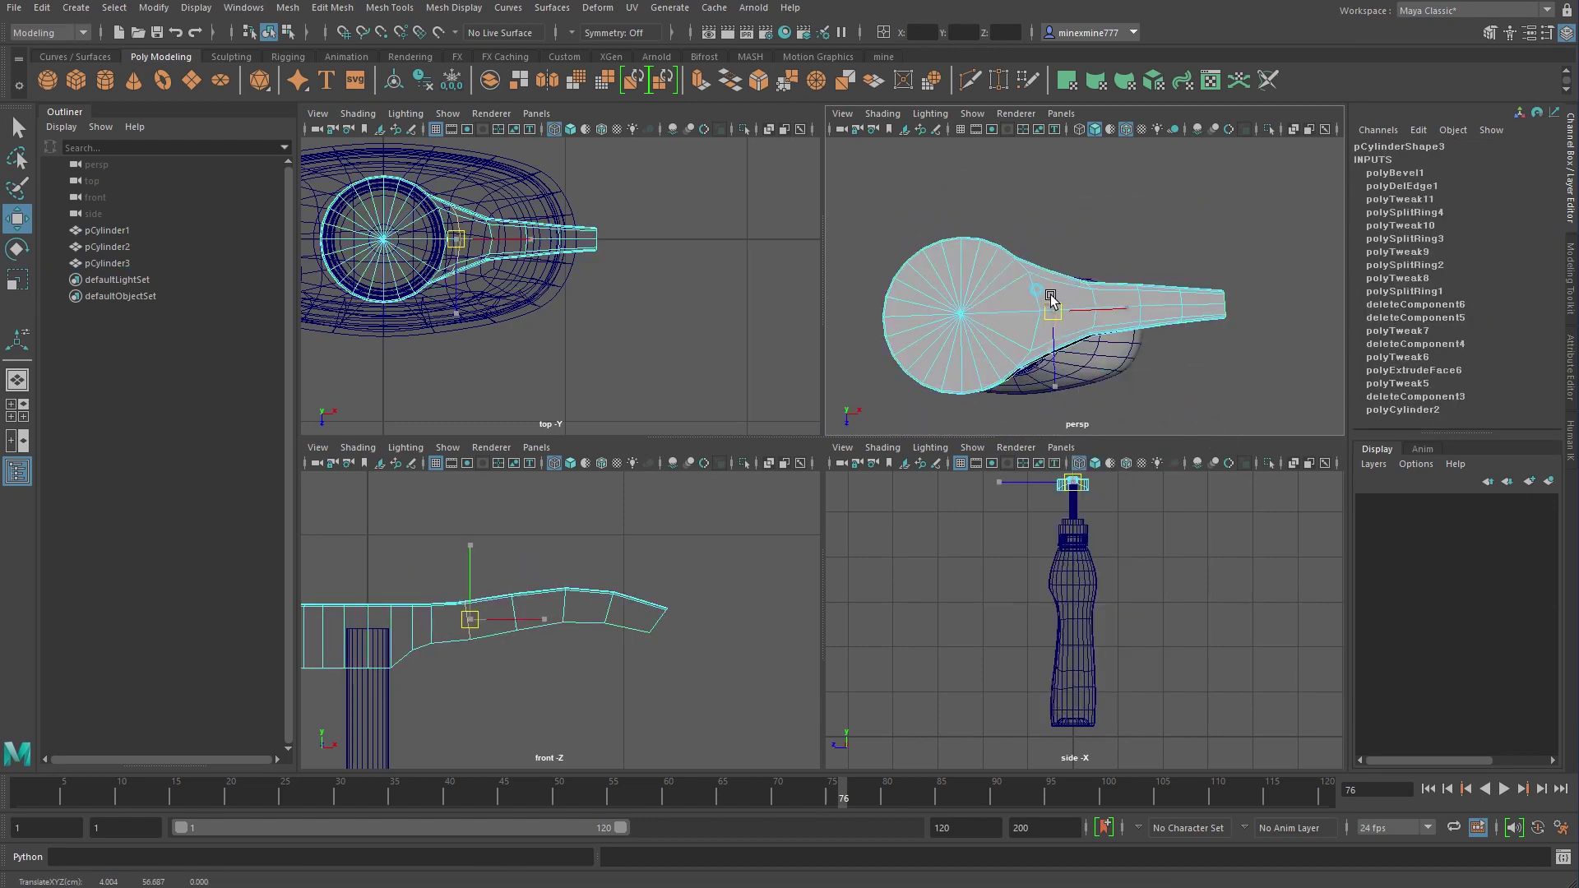
double_click(454, 251)
scroll(567, 387, "up", 3)
key("r")
left_click_drag(567, 392, 532, 390)
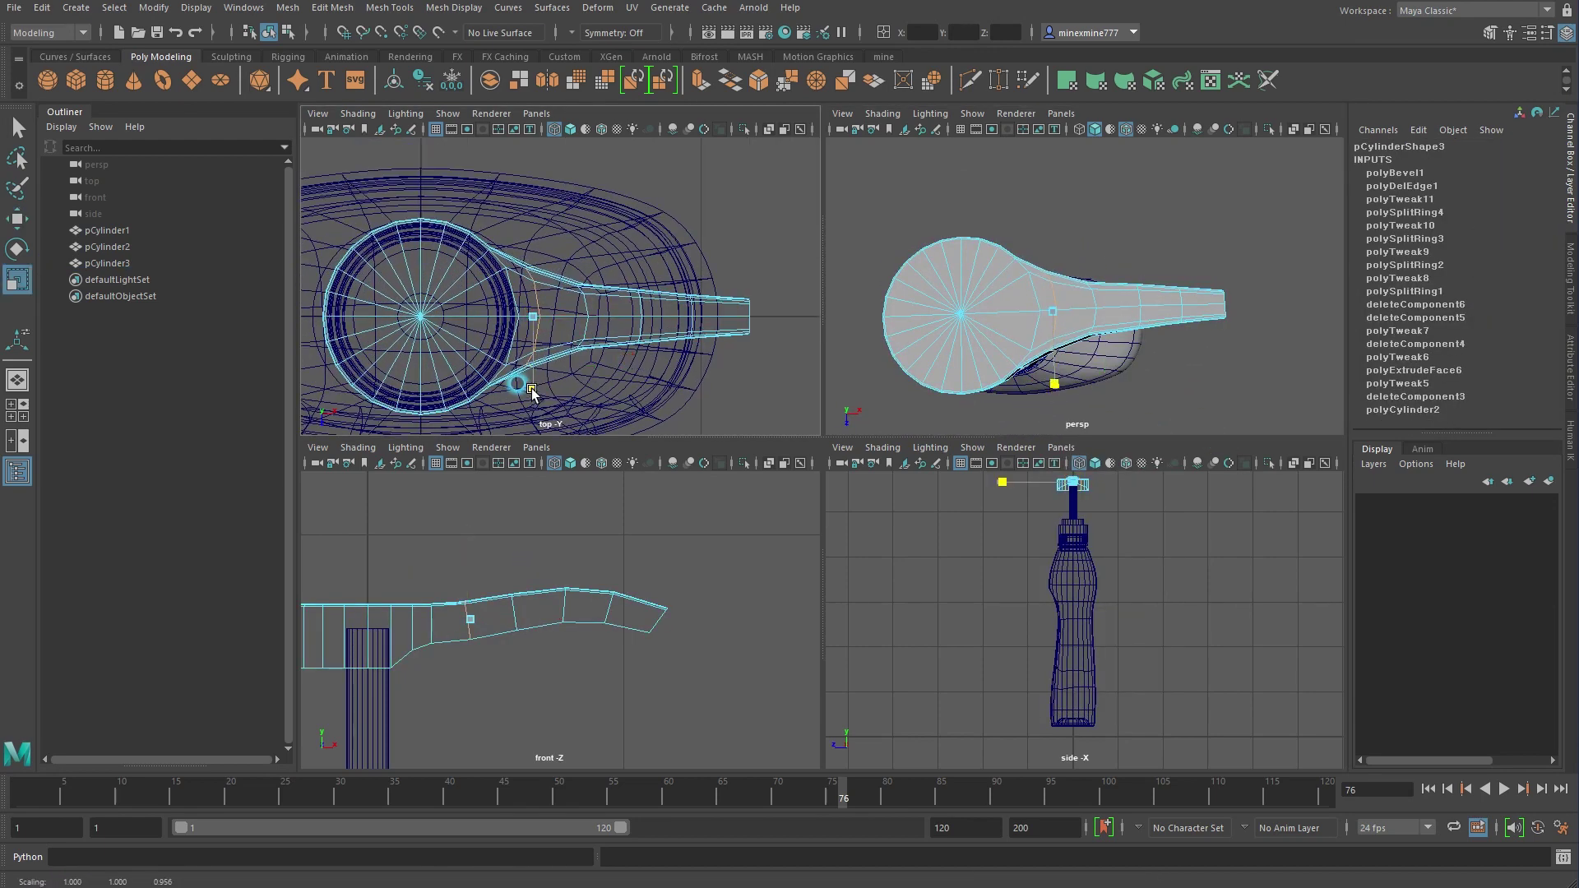
left_click_drag(604, 316, 593, 315)
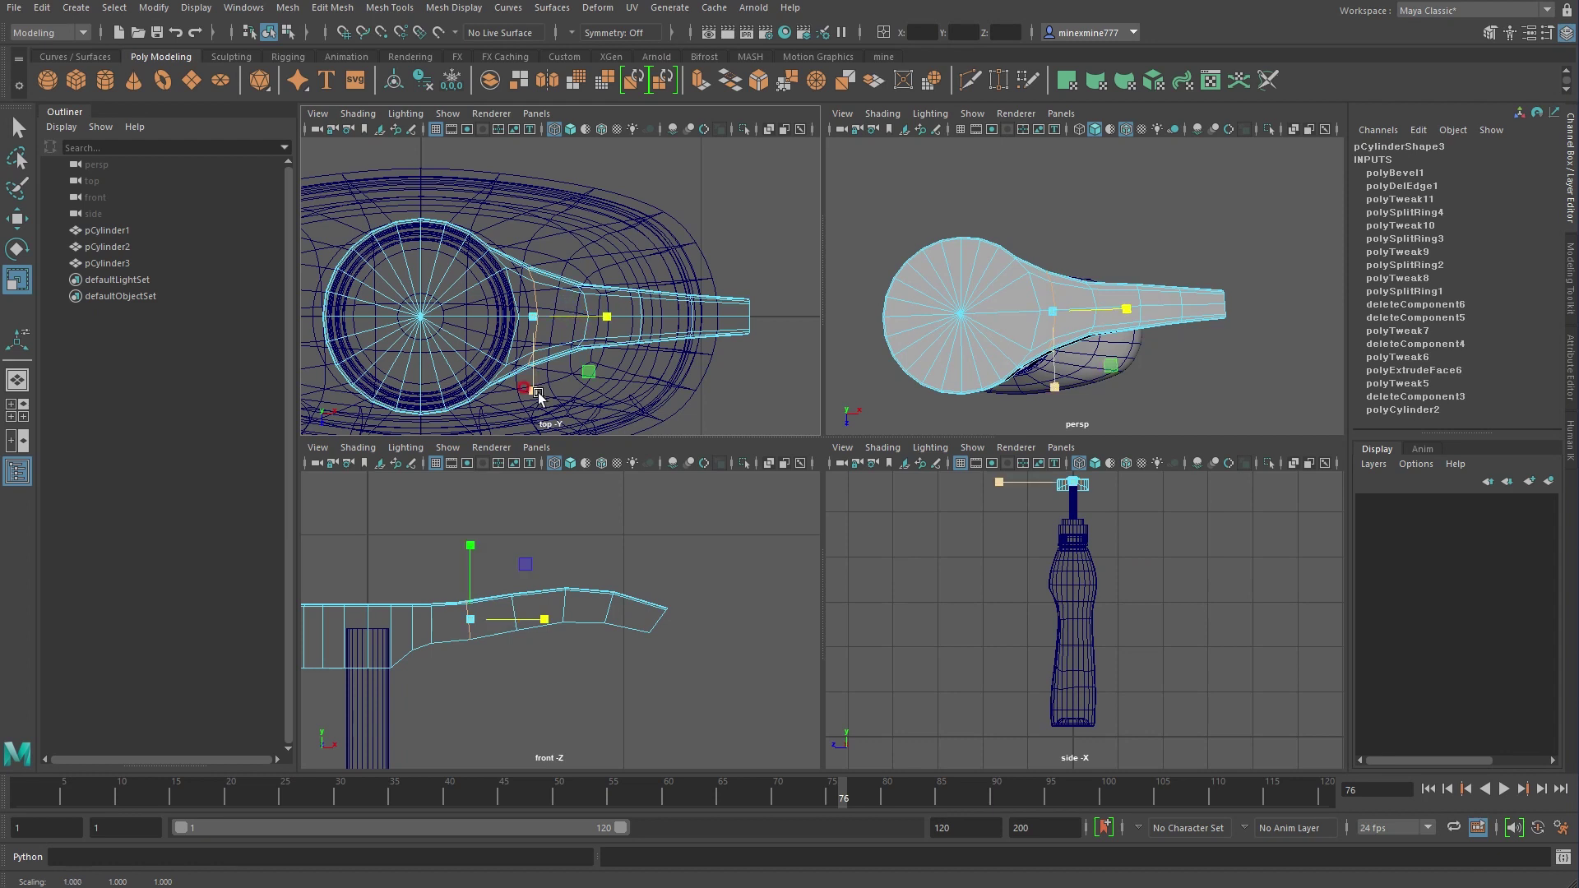
left_click_drag(535, 394, 584, 389)
Push the nozzle's end edge loop further right to lengthen the spout
key("w")
key("r")
key("w")
left_click_drag(642, 317, 696, 317)
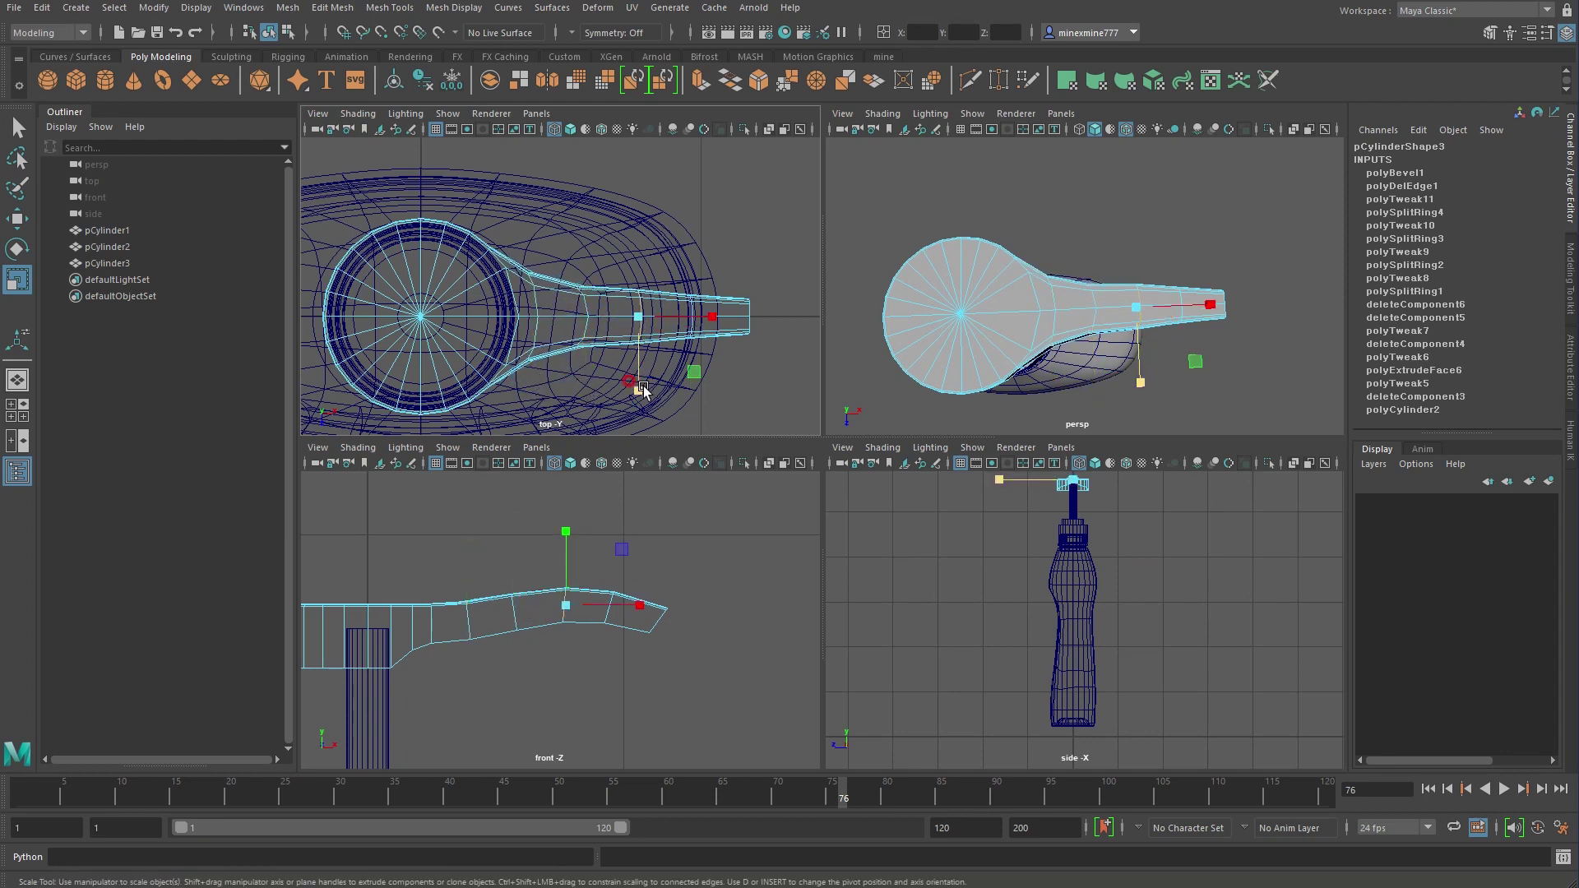
key("r")
key("F8")
key("w")
mouse_move(1061, 321)
left_mouse_down("alt")
mouse_move(1113, 272)
mouse_move(1069, 280)
left_mouse_up("alt")
Create a polygon cylinder and lift it up to the pump head
key("space")
left_click(71, 11)
left_click(147, 67)
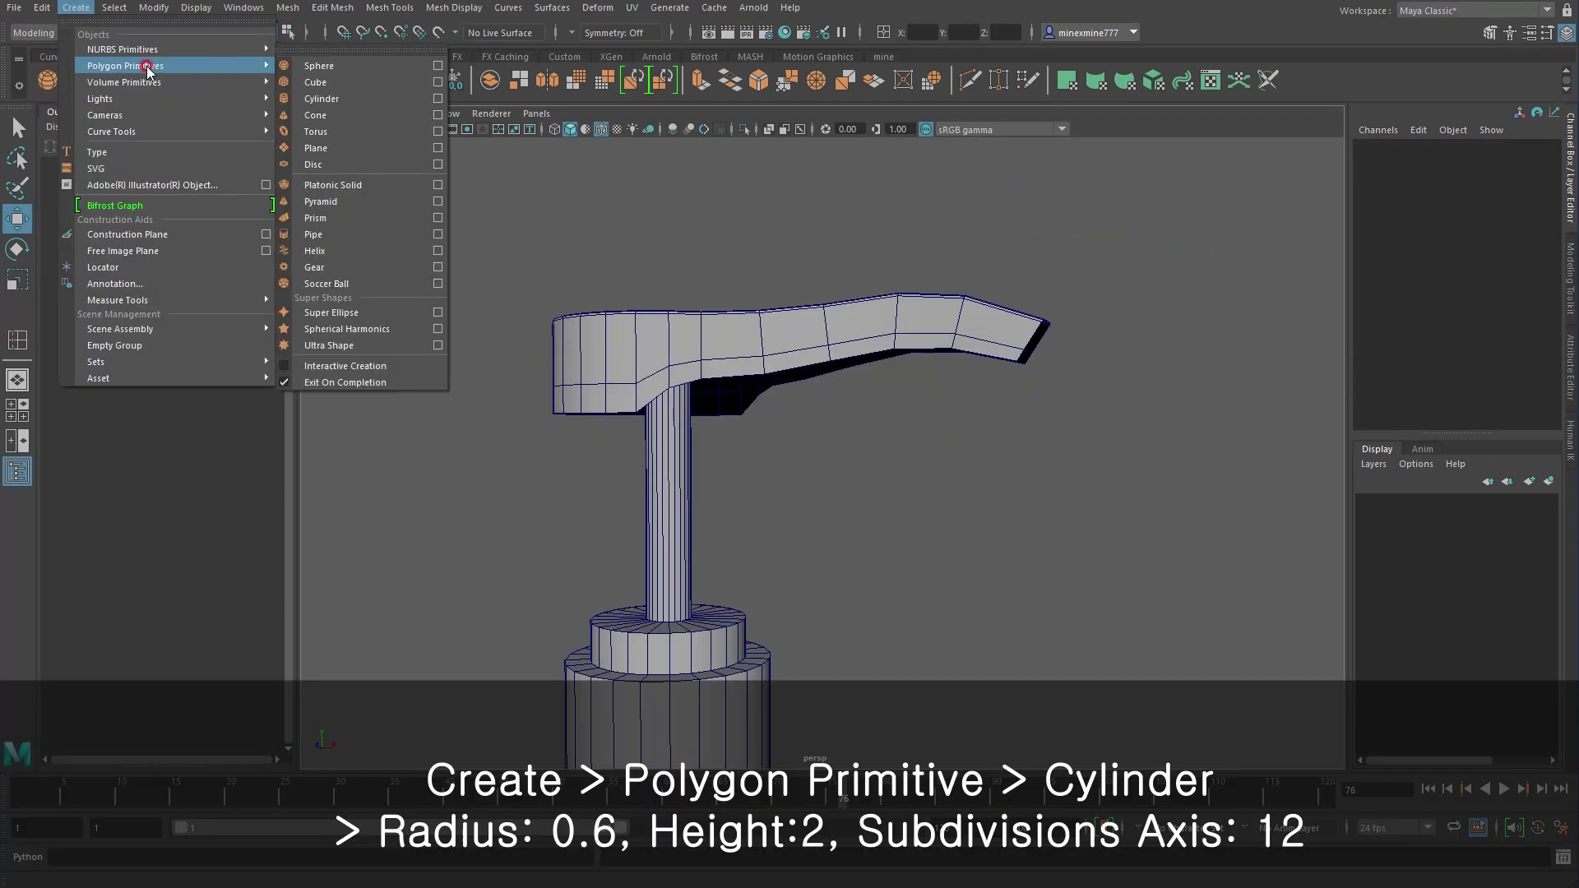
left_click(319, 99)
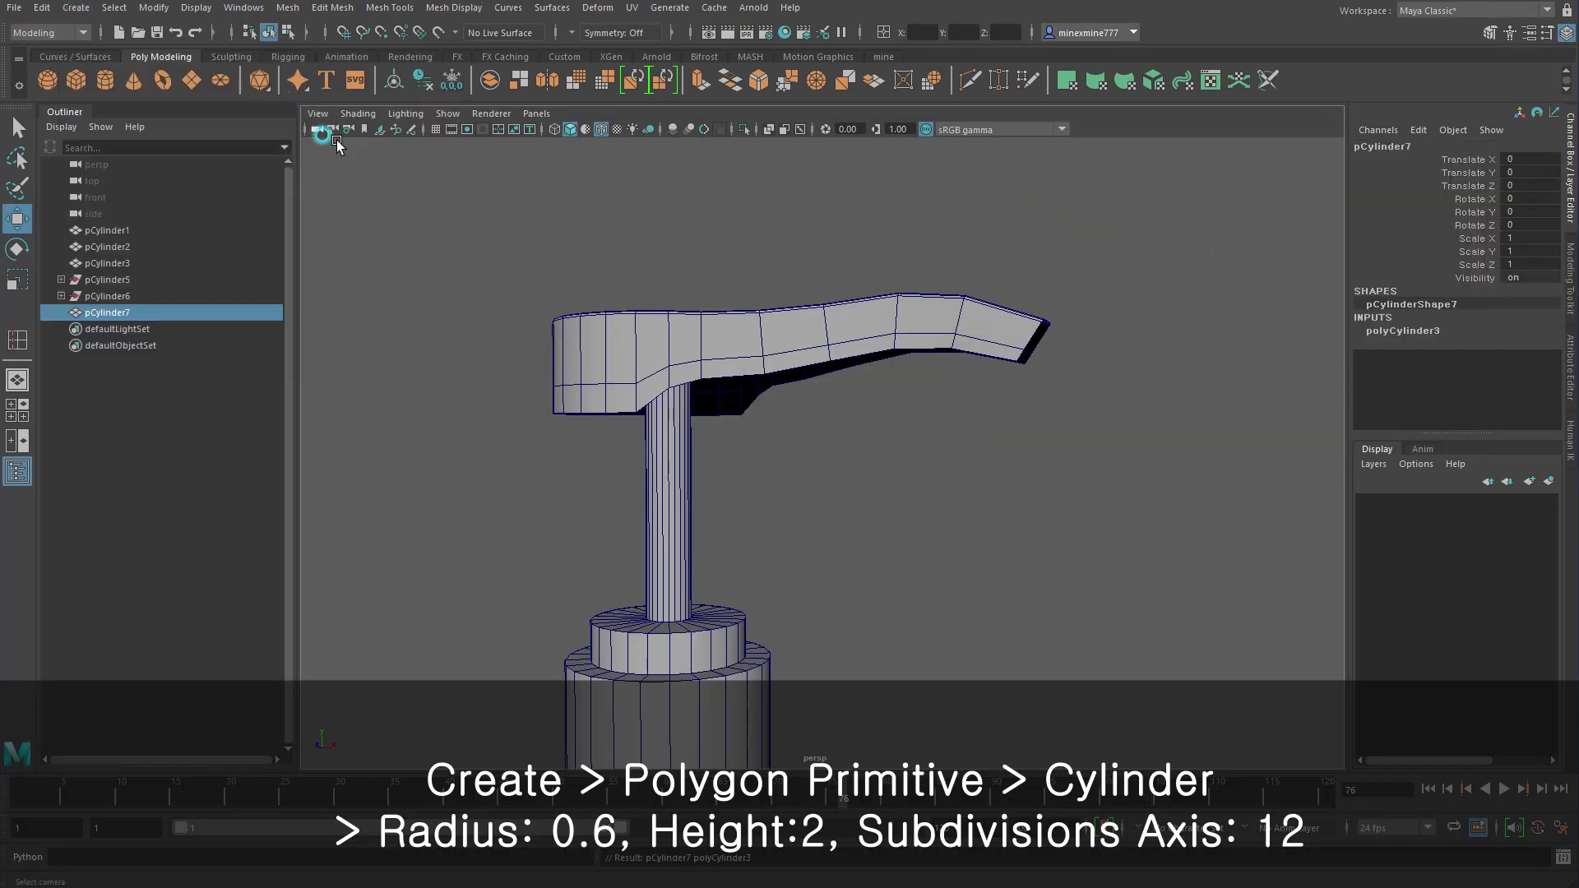
right_click_drag(1013, 667, 947, 690, "alt")
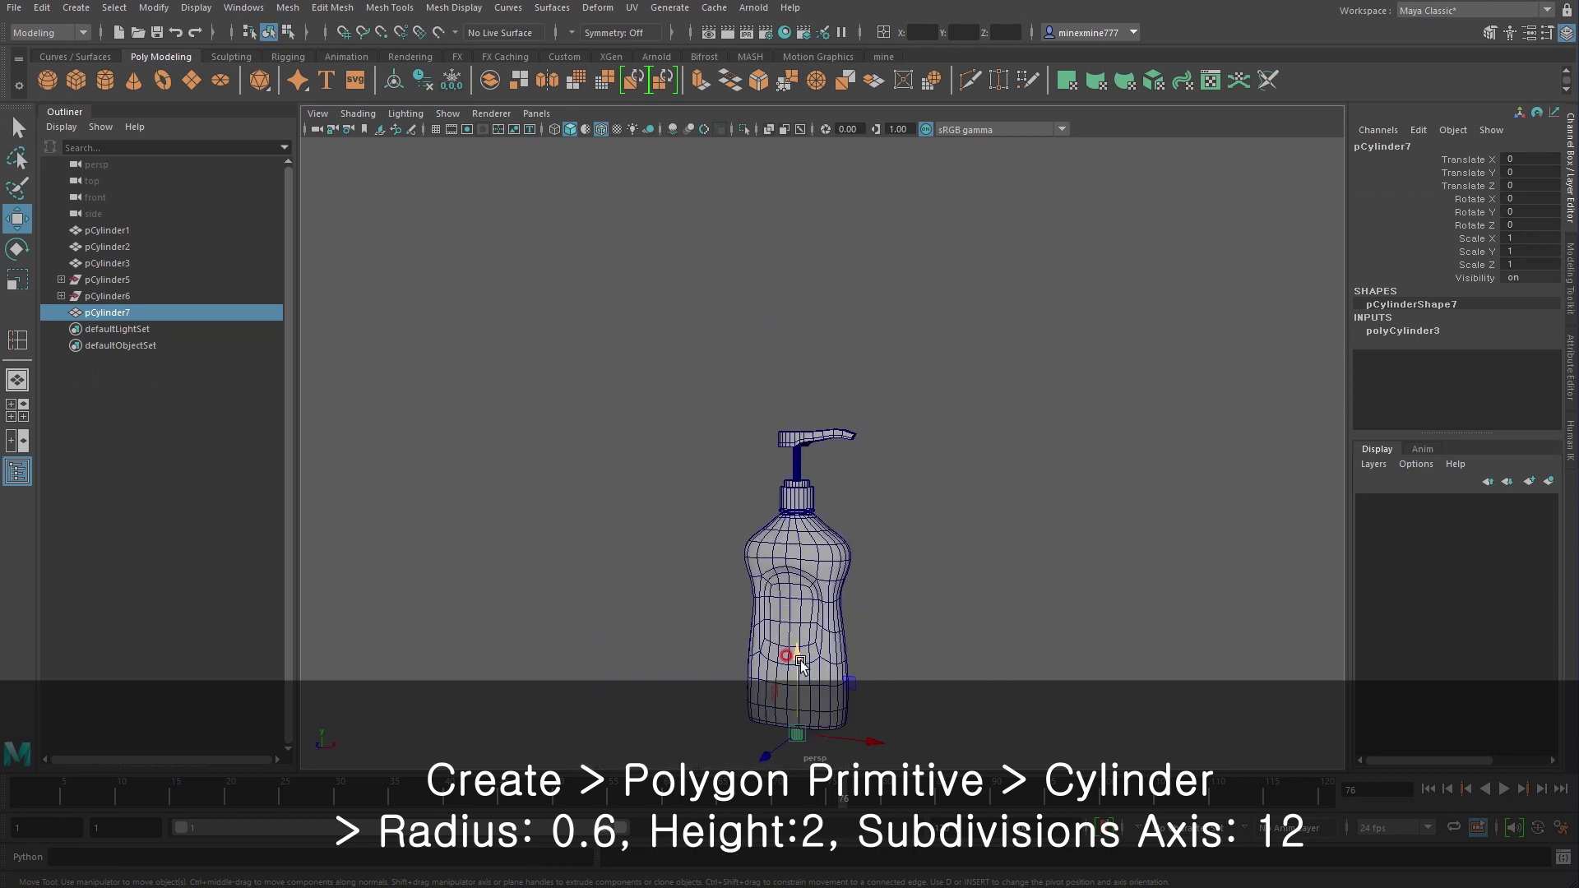
mouse_move(802, 666)
left_mouse_down()
mouse_move(806, 432)
mouse_move(822, 380)
left_mouse_up()
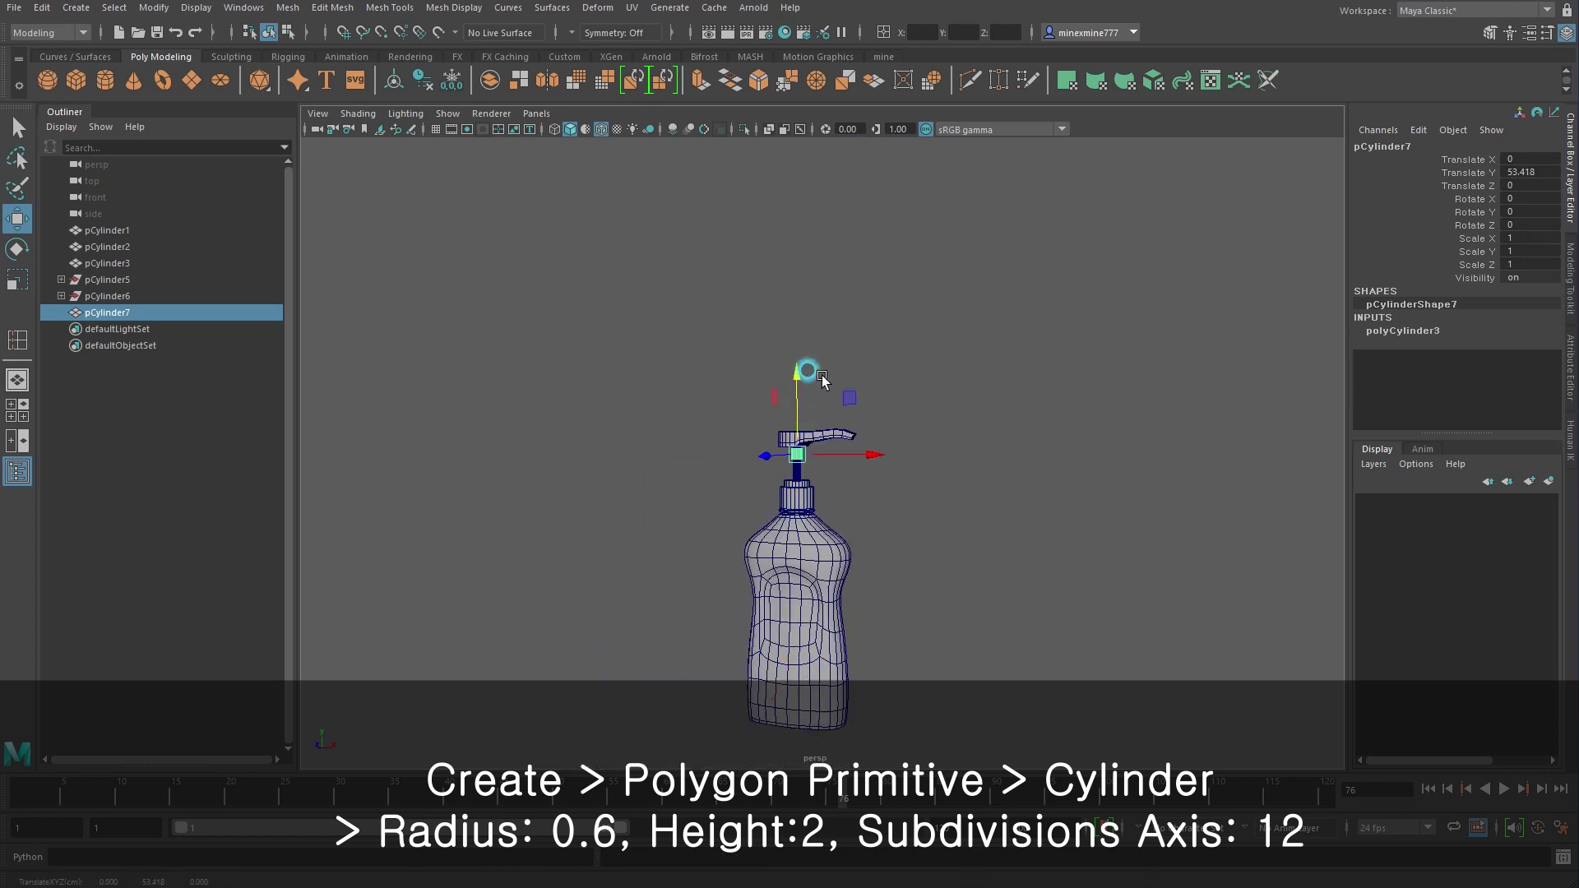
key("f")
Turn the cylinder onto its side and slide it into the nozzle toward the tip
right_click_drag(1046, 462, 687, 440, "alt")
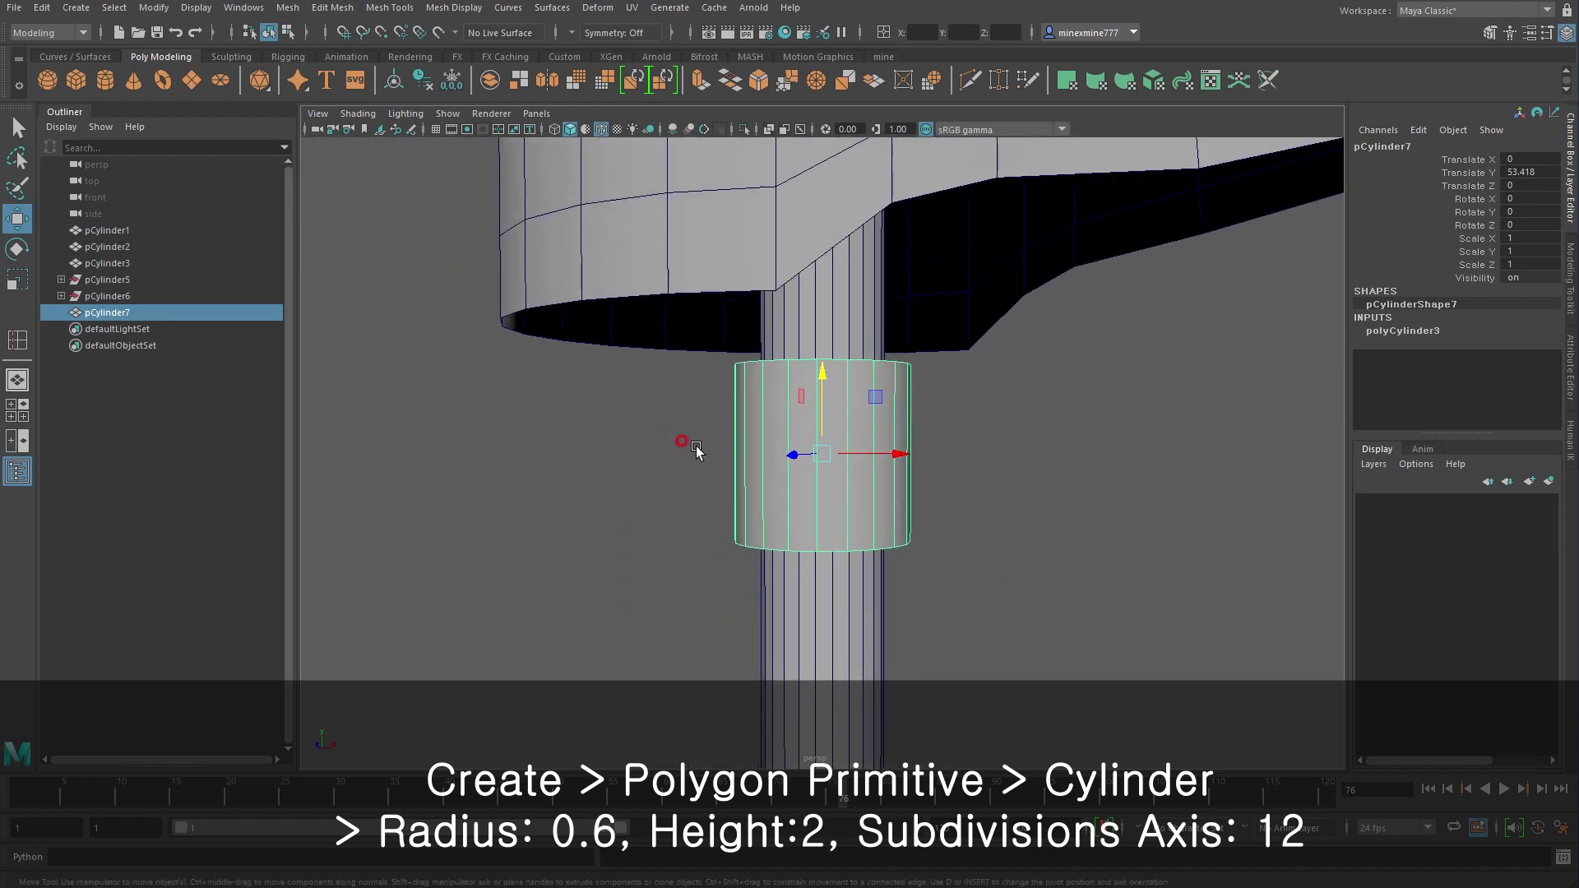
mouse_move(687, 441)
left_mouse_down("alt")
mouse_move(757, 486)
mouse_move(1187, 477)
left_mouse_up("alt")
right_click_drag(1188, 476, 794, 462, "alt")
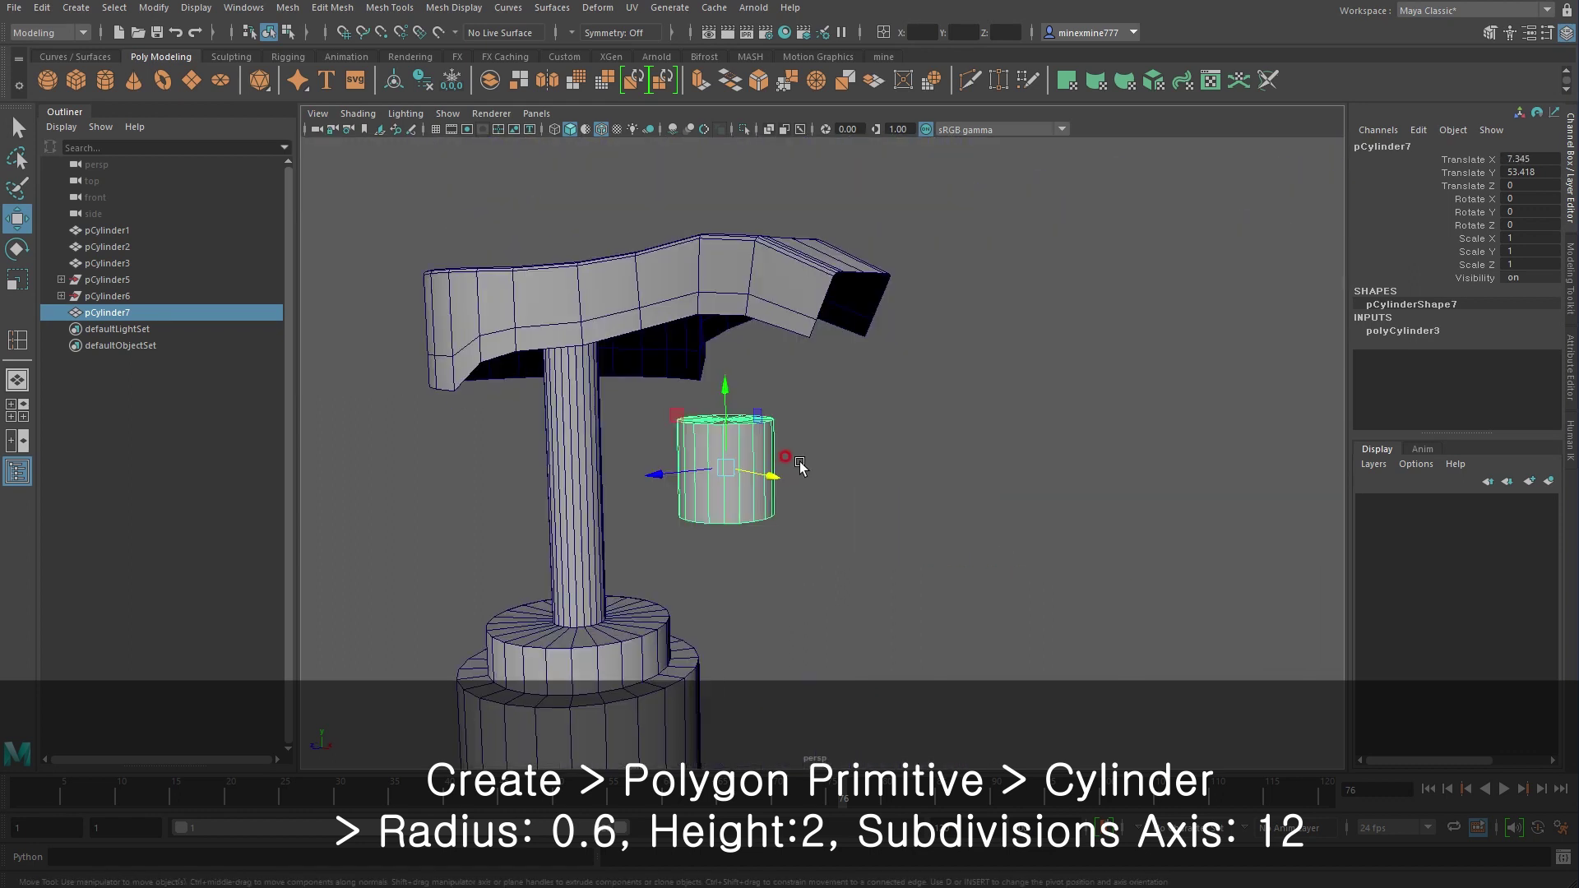
key("e")
mouse_move(806, 454)
left_mouse_down()
mouse_move(773, 489)
mouse_move(789, 524)
left_mouse_up()
left_click(1378, 278)
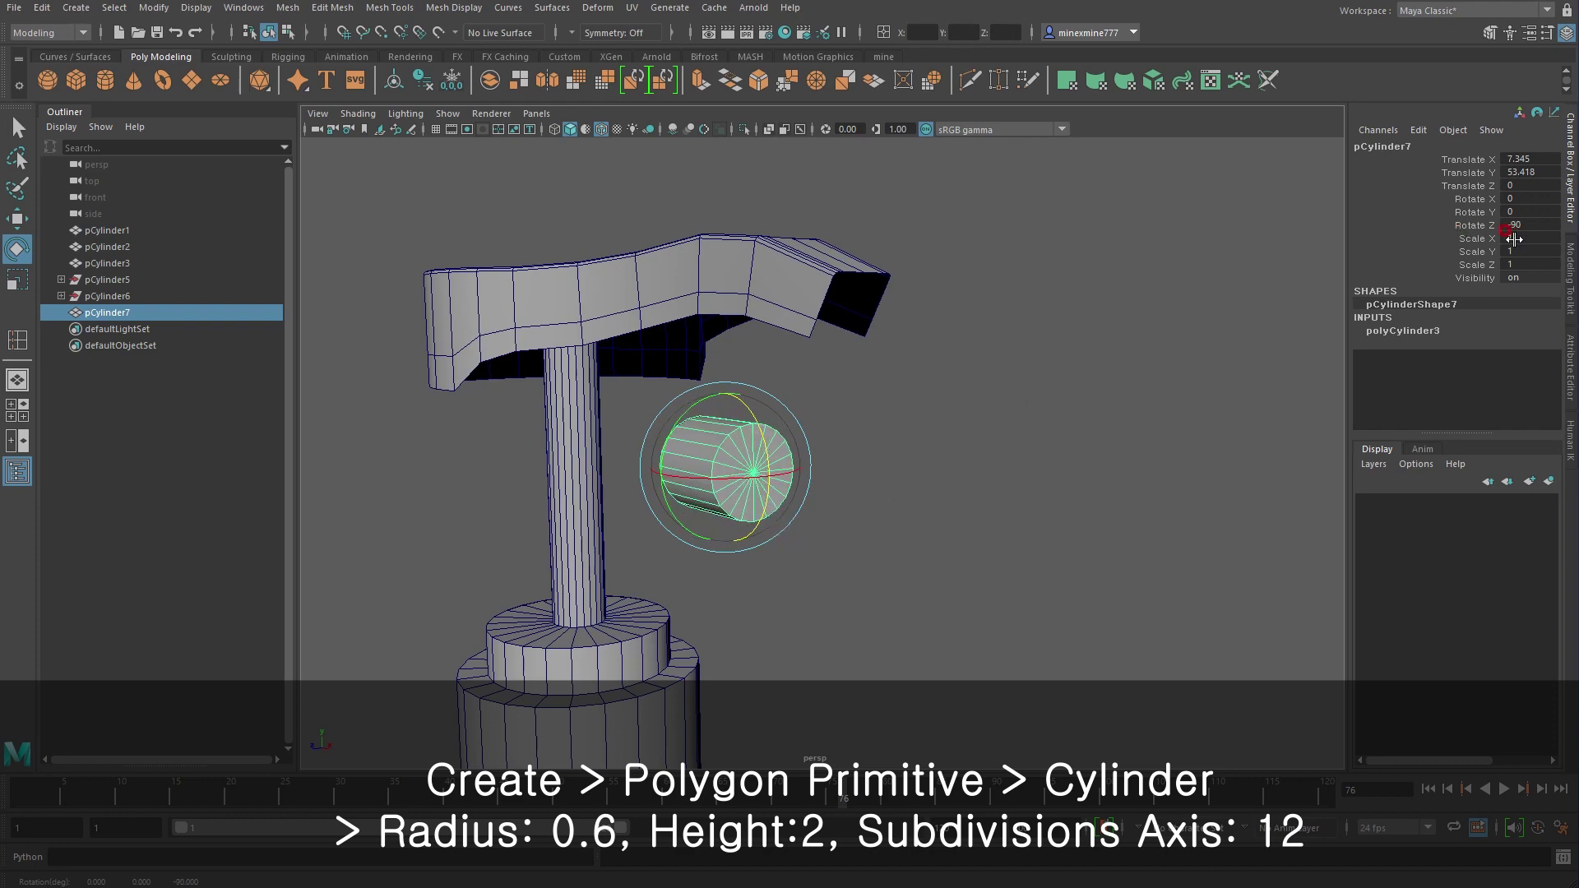
key("w")
left_click_drag(803, 240, 803, 211)
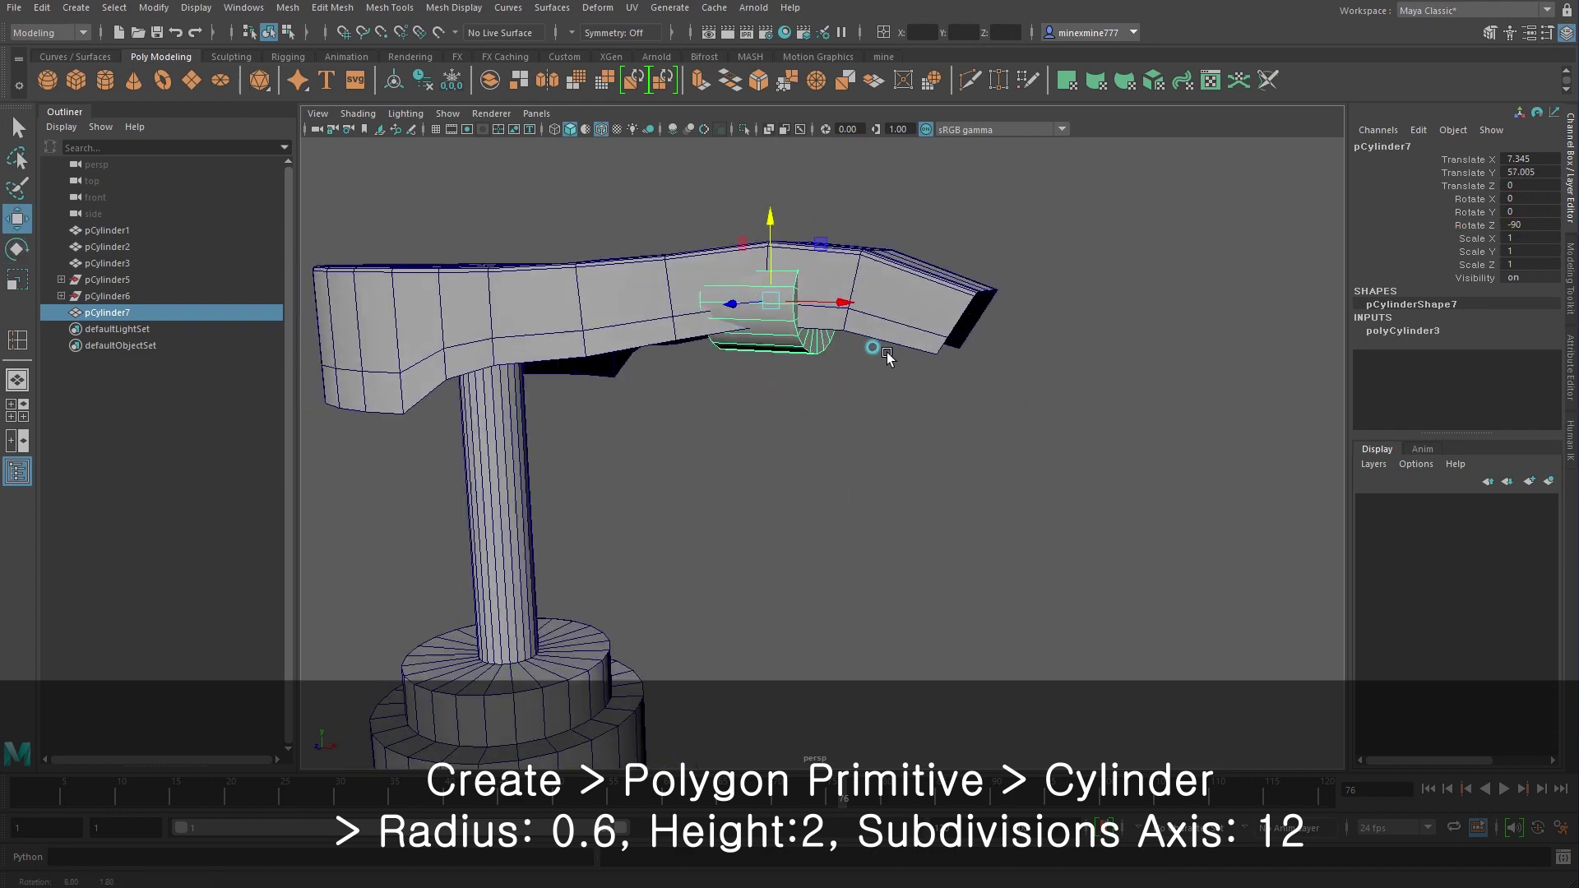
left_click_drag(888, 345, 728, 500, "alt")
key("space")
left_click_drag(587, 575, 750, 569)
Set the cylinder's radius to 0.6 with 12 axis subdivisions, centred in the nozzle
scroll(744, 567, "down", 3)
scroll(727, 562, "down", 3)
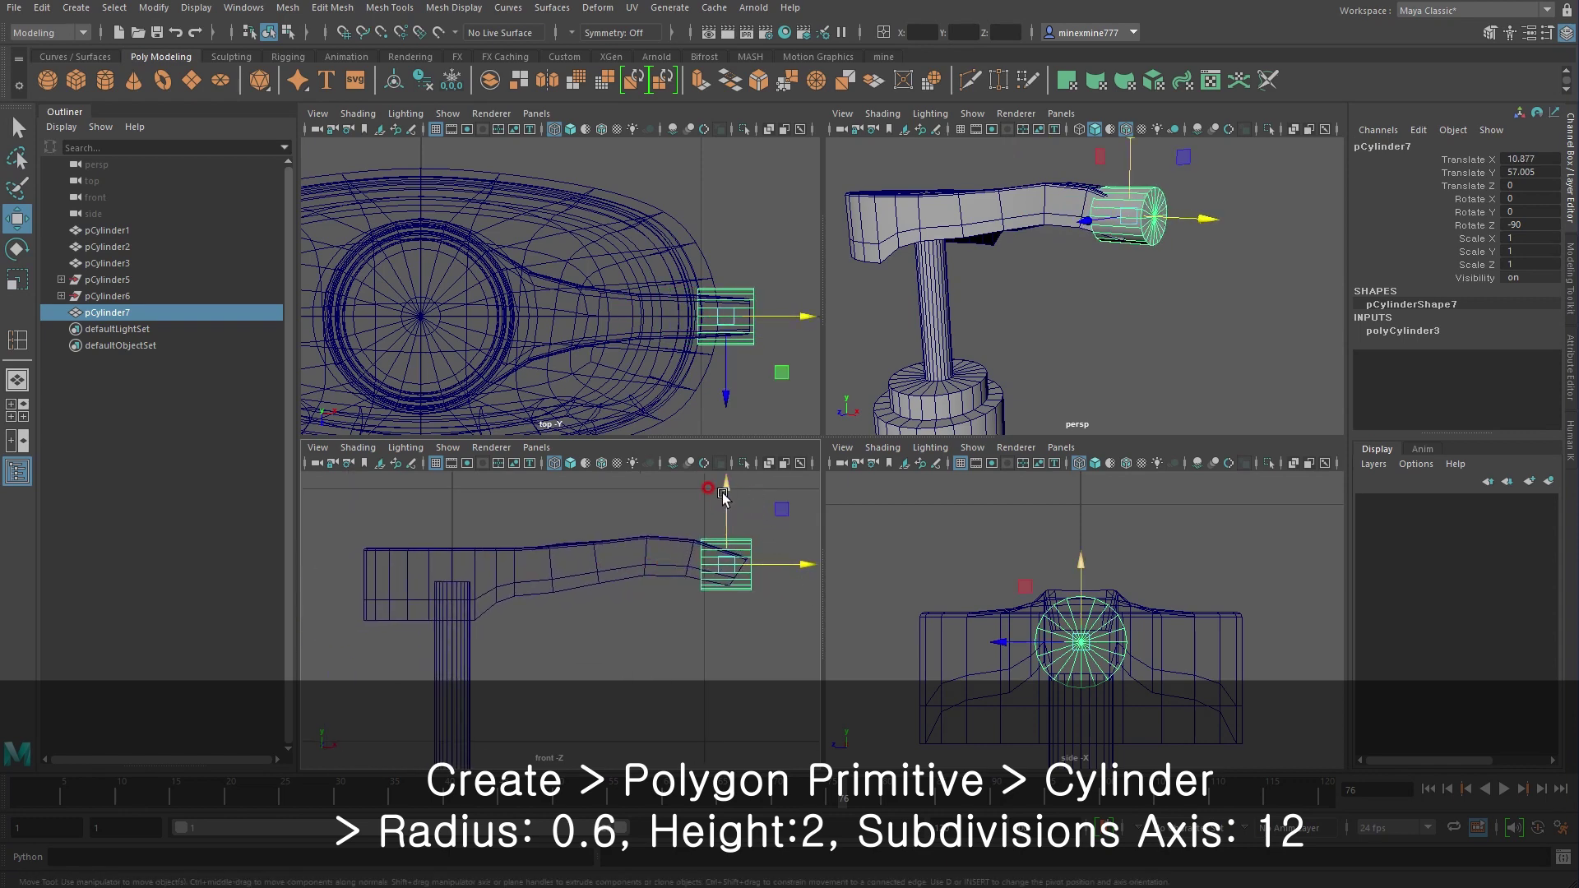
left_click_drag(724, 491, 724, 518)
left_click(1403, 330)
left_click(1520, 343)
type("0.6")
key("Return")
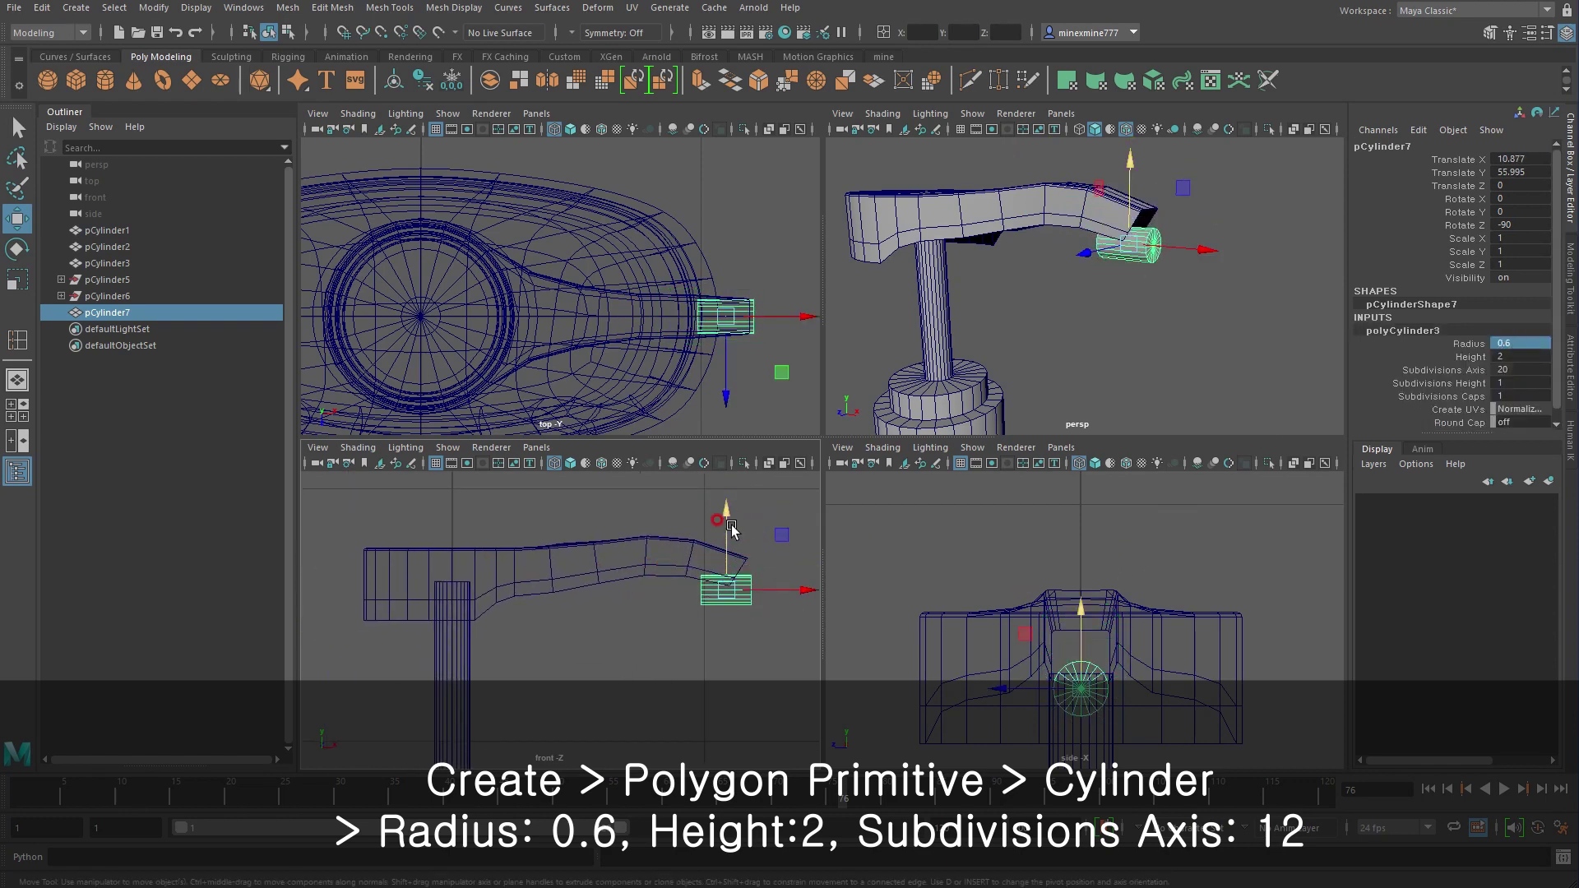
middle_click_drag(808, 556, 808, 540)
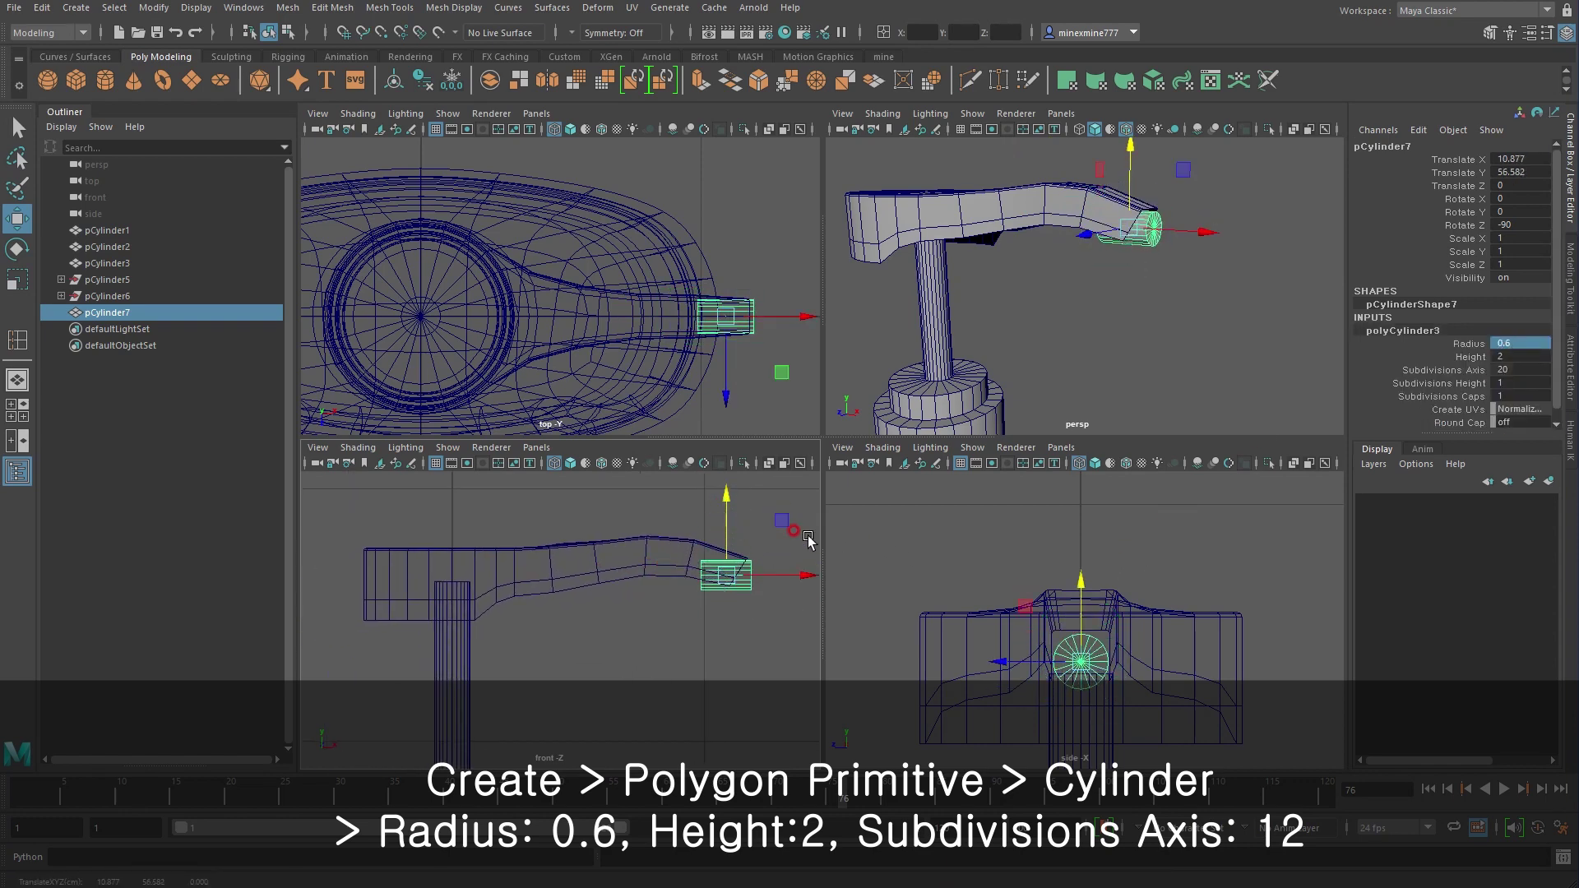
double_click(1520, 369)
key("Return")
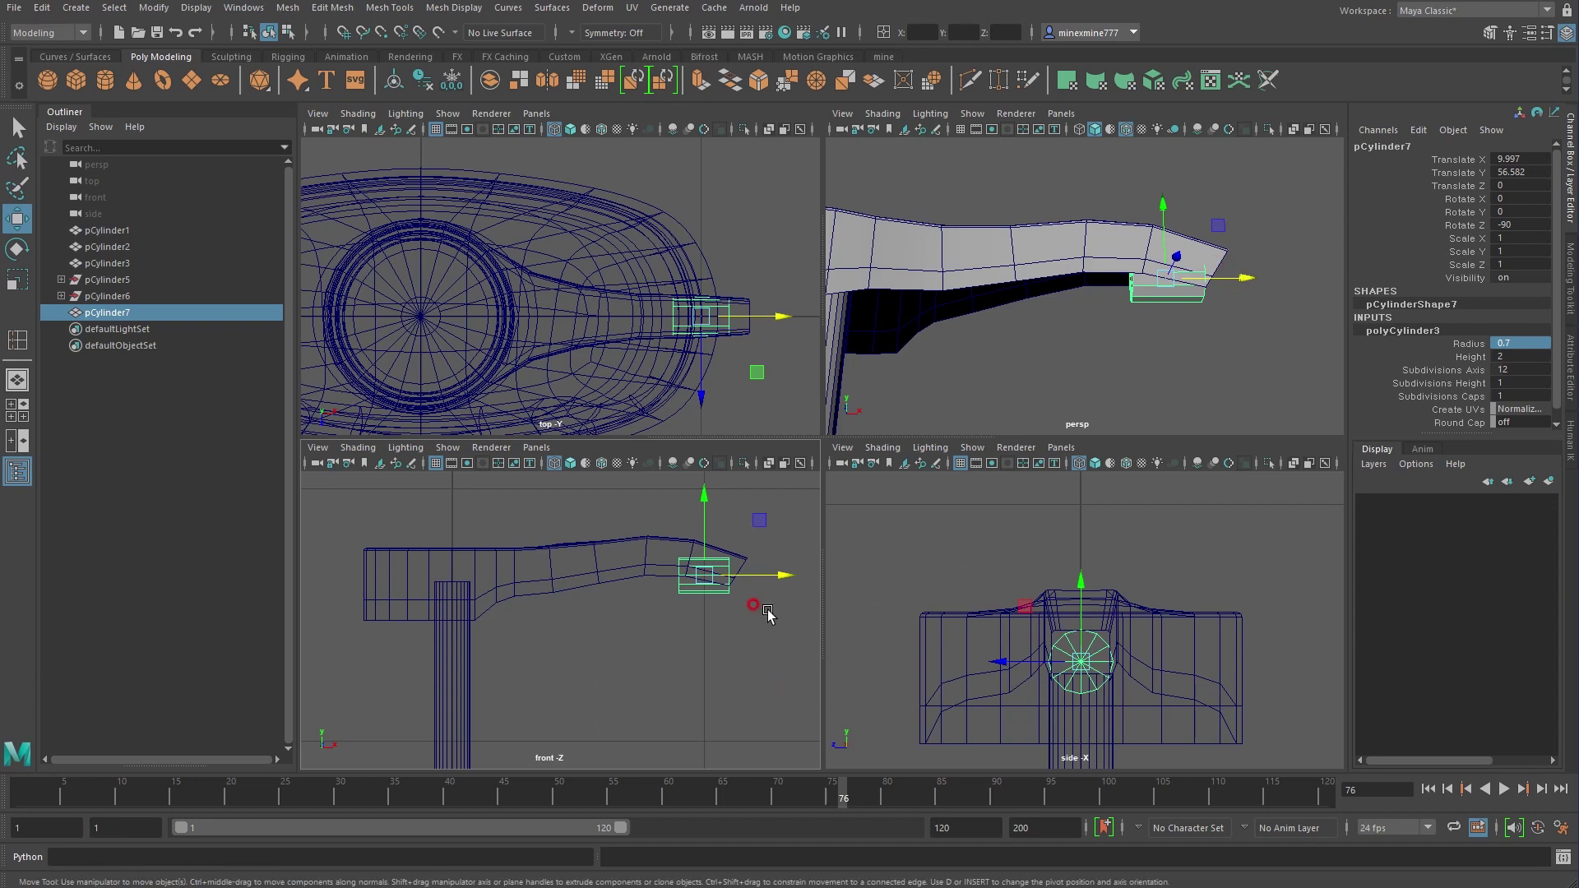
Drag one end's vertices back toward the pump stem to stretch the cylinder into a pipe
right_click_drag(765, 608, 670, 599)
left_click_drag(601, 500, 688, 618)
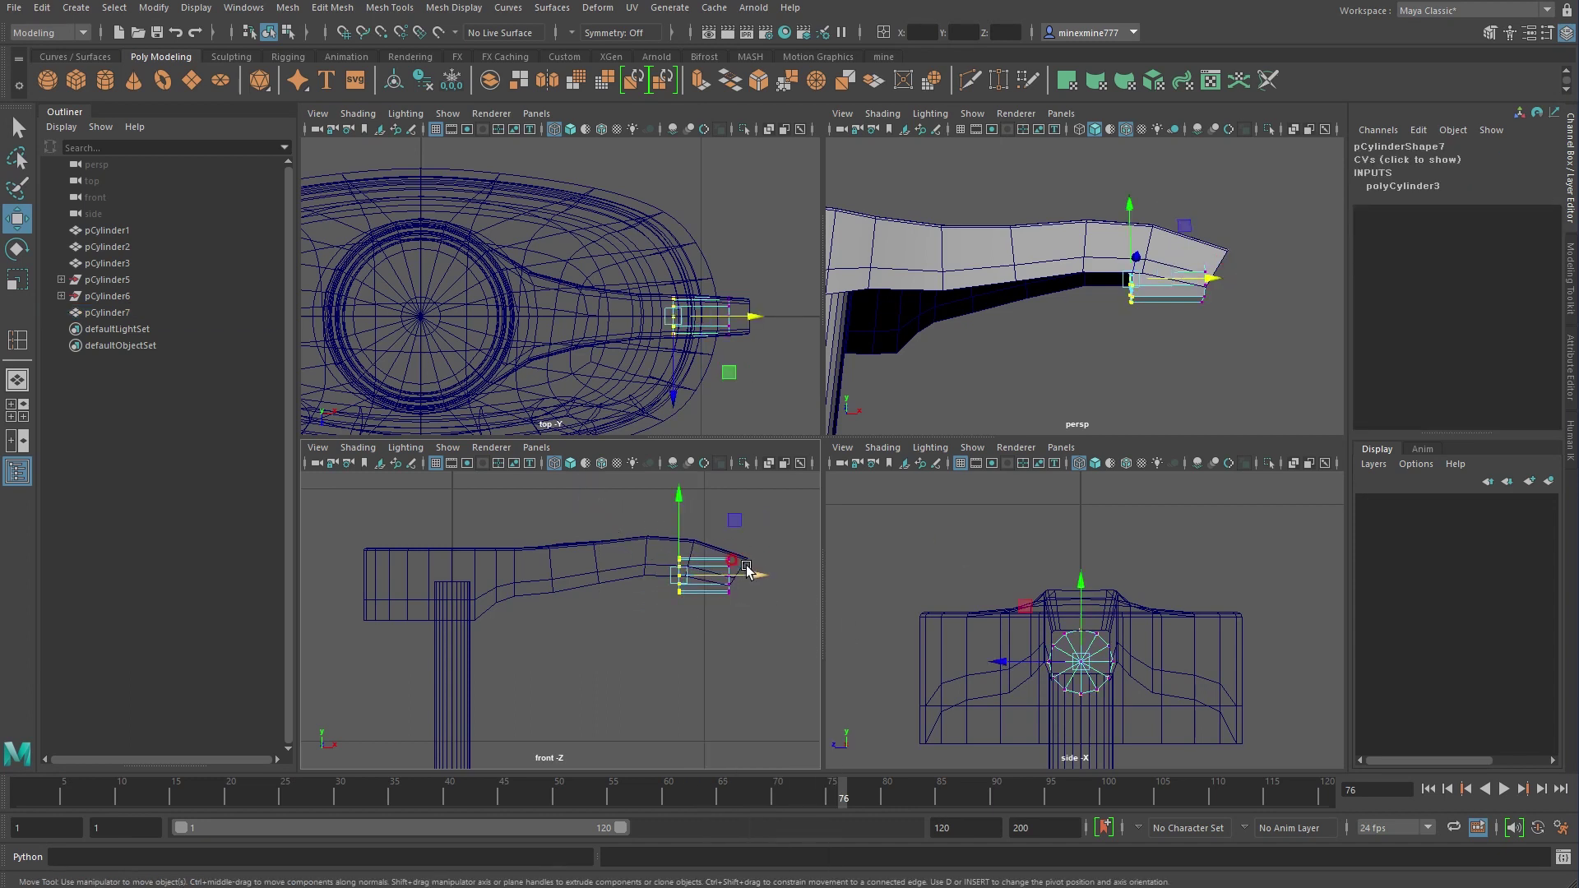
mouse_move(750, 566)
left_mouse_down()
mouse_move(518, 553)
mouse_move(537, 559)
left_mouse_up()
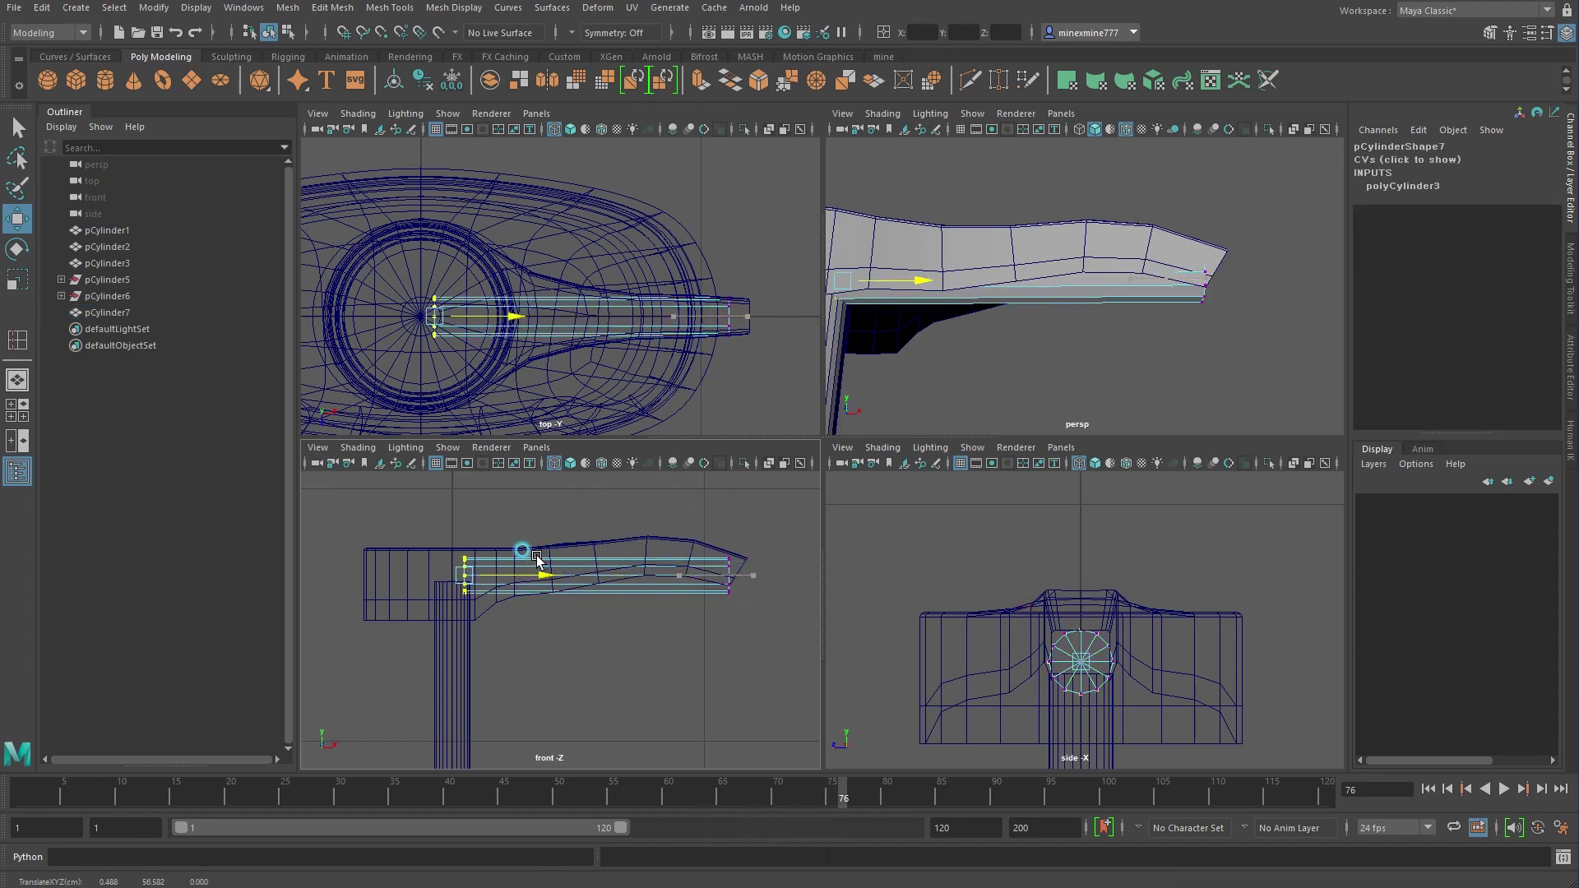
mouse_move(835, 310)
left_mouse_down("alt")
mouse_move(1075, 323)
mouse_move(1166, 380)
left_mouse_up("alt")
Select the pipe's end cap faces and delete them
right_click_drag(1165, 383, 1154, 441)
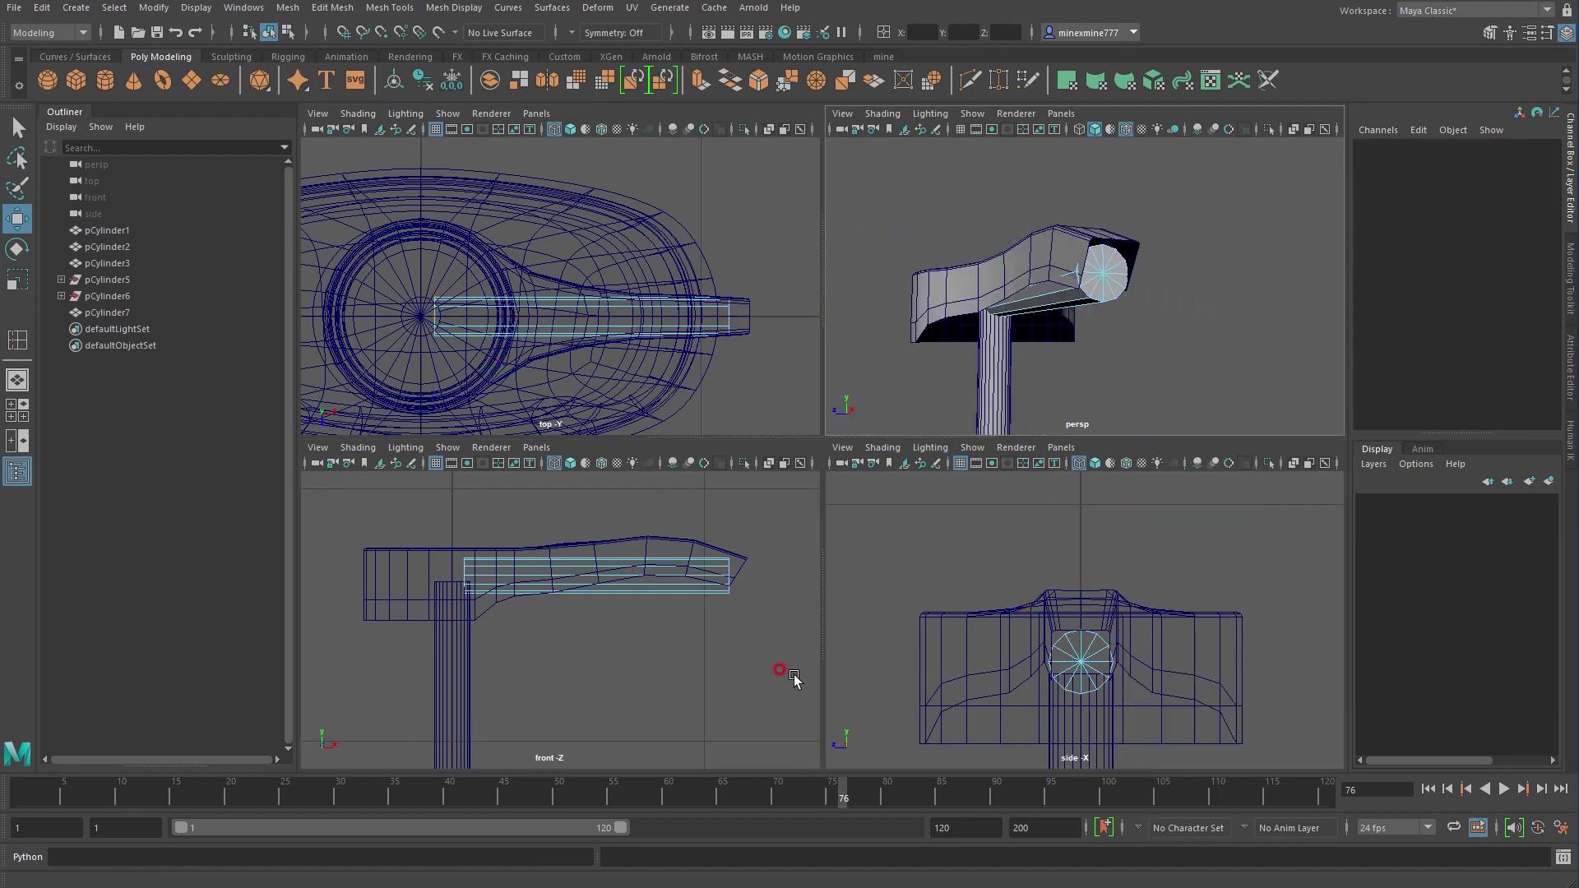
left_click_drag(310, 395, 761, 283)
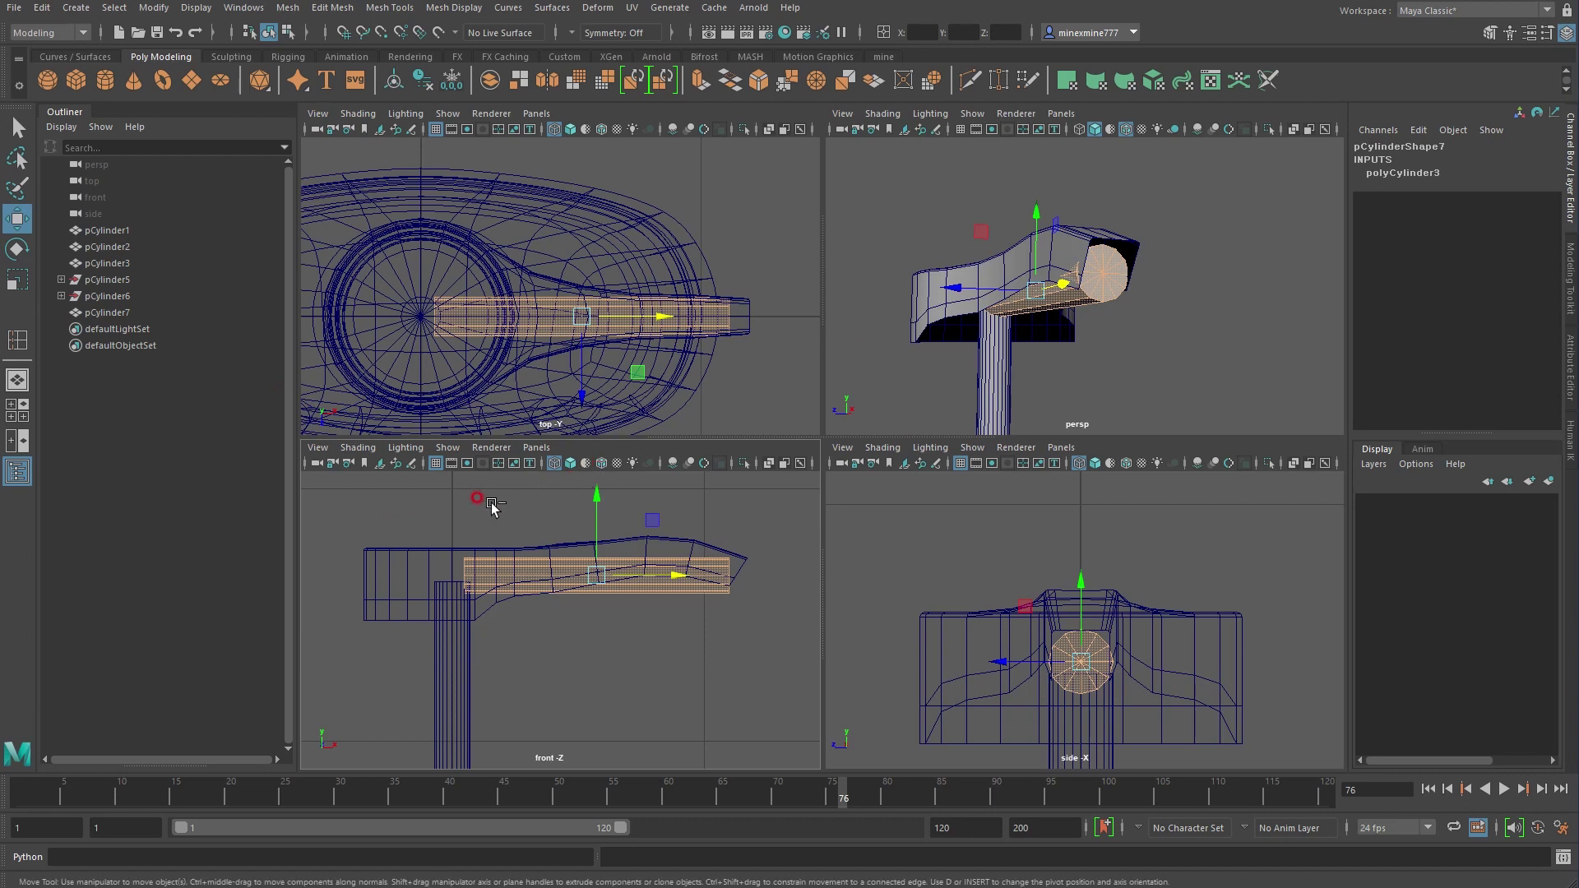
left_click_drag(491, 503, 648, 737)
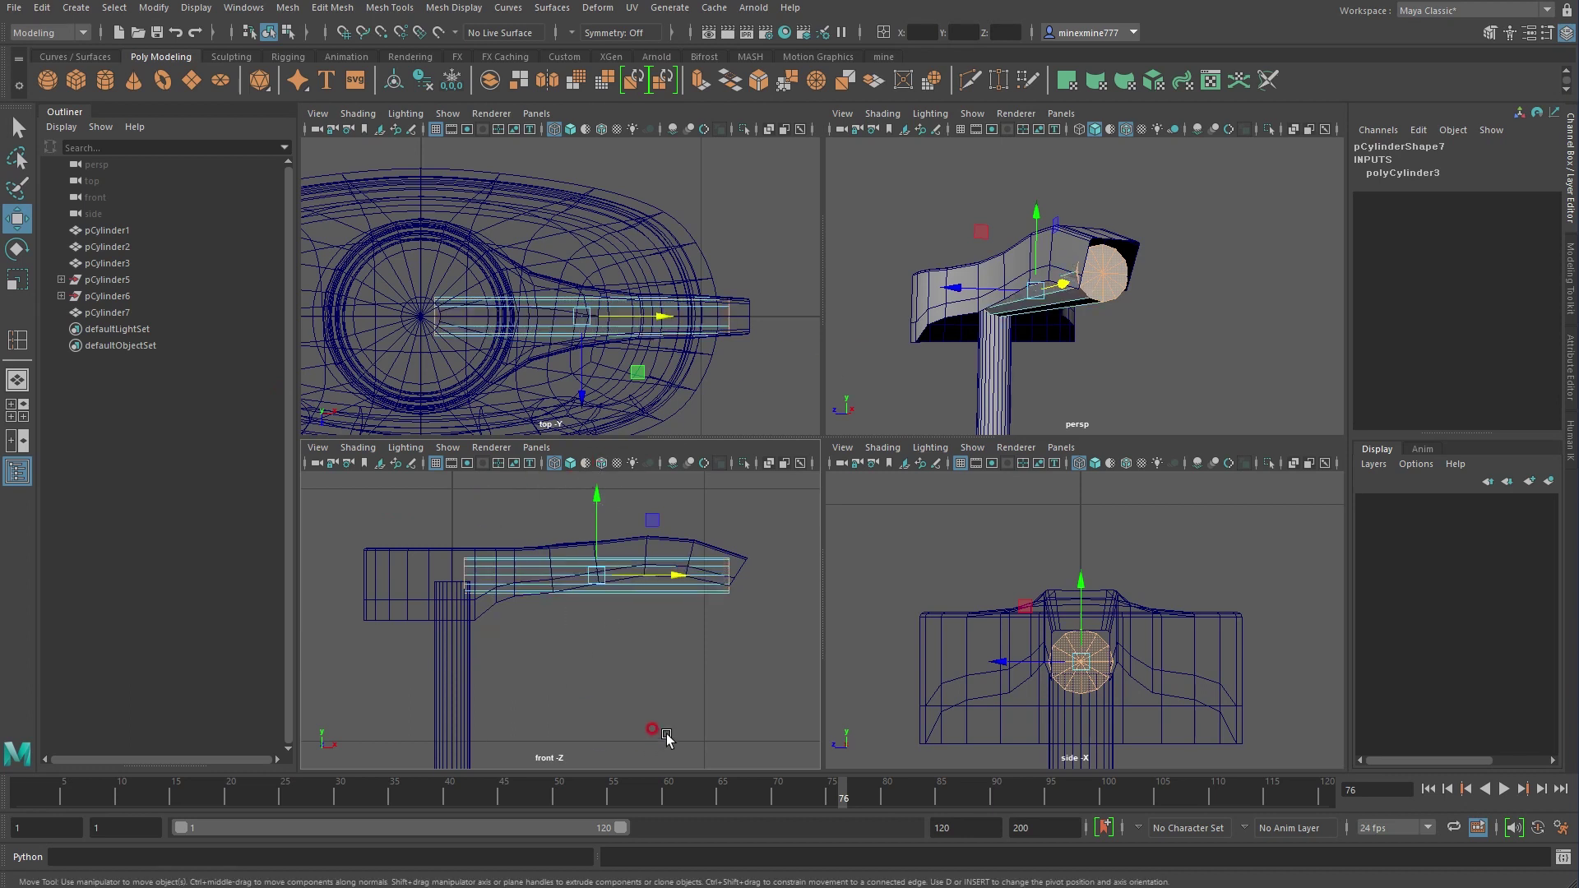
key("Delete")
mouse_move(1166, 347)
left_mouse_down("alt")
mouse_move(1116, 313)
mouse_move(1104, 279)
mouse_move(1181, 264)
mouse_move(1151, 280)
mouse_move(1140, 323)
left_mouse_up("alt")
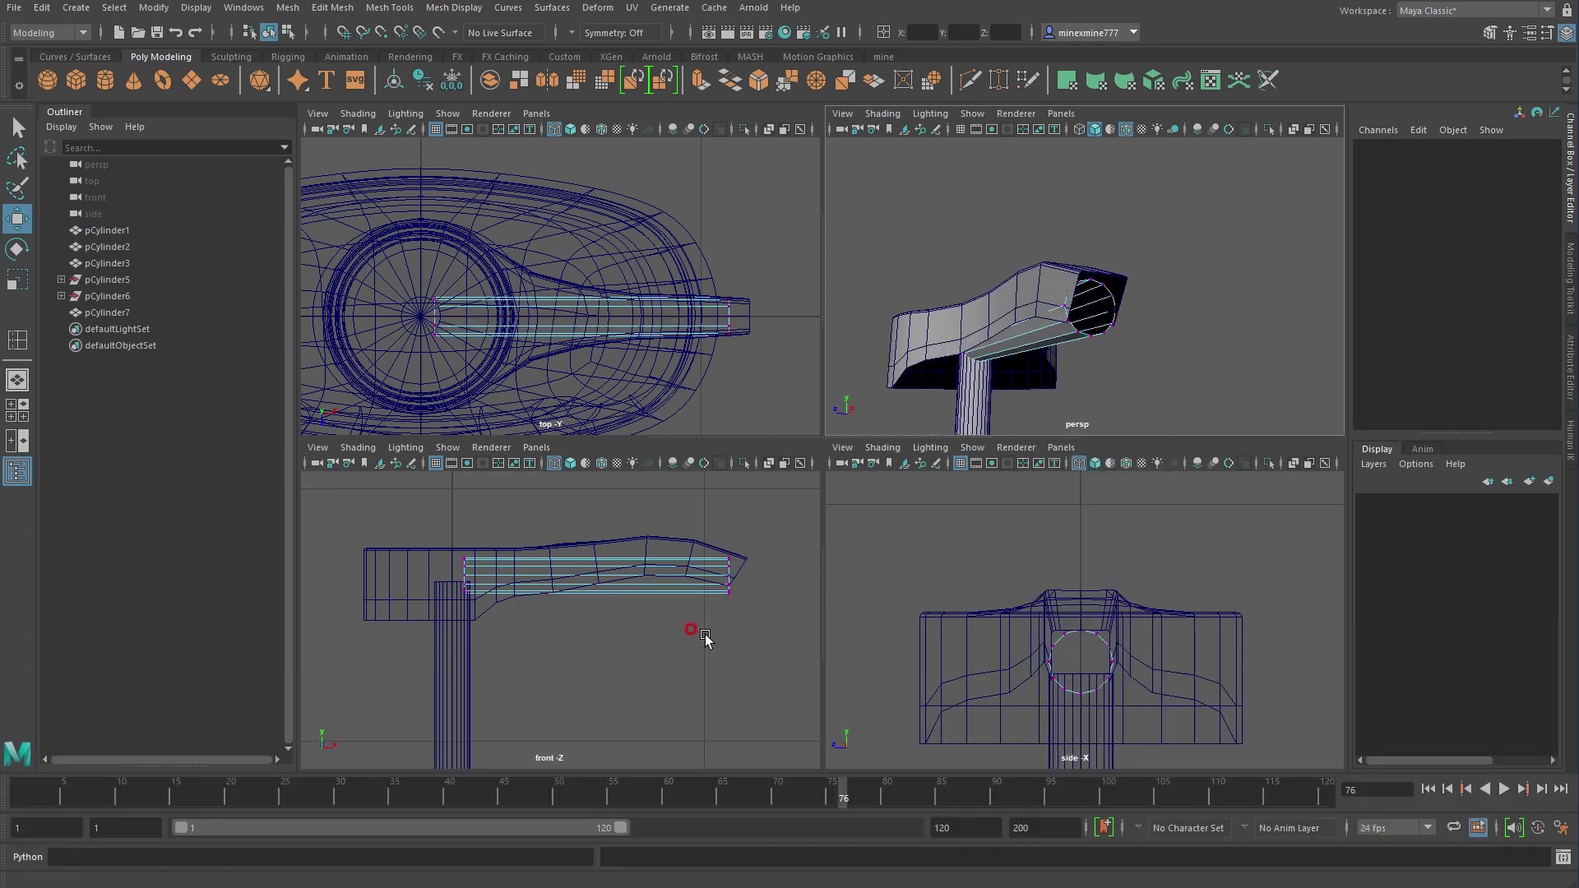
left_click(387, 13)
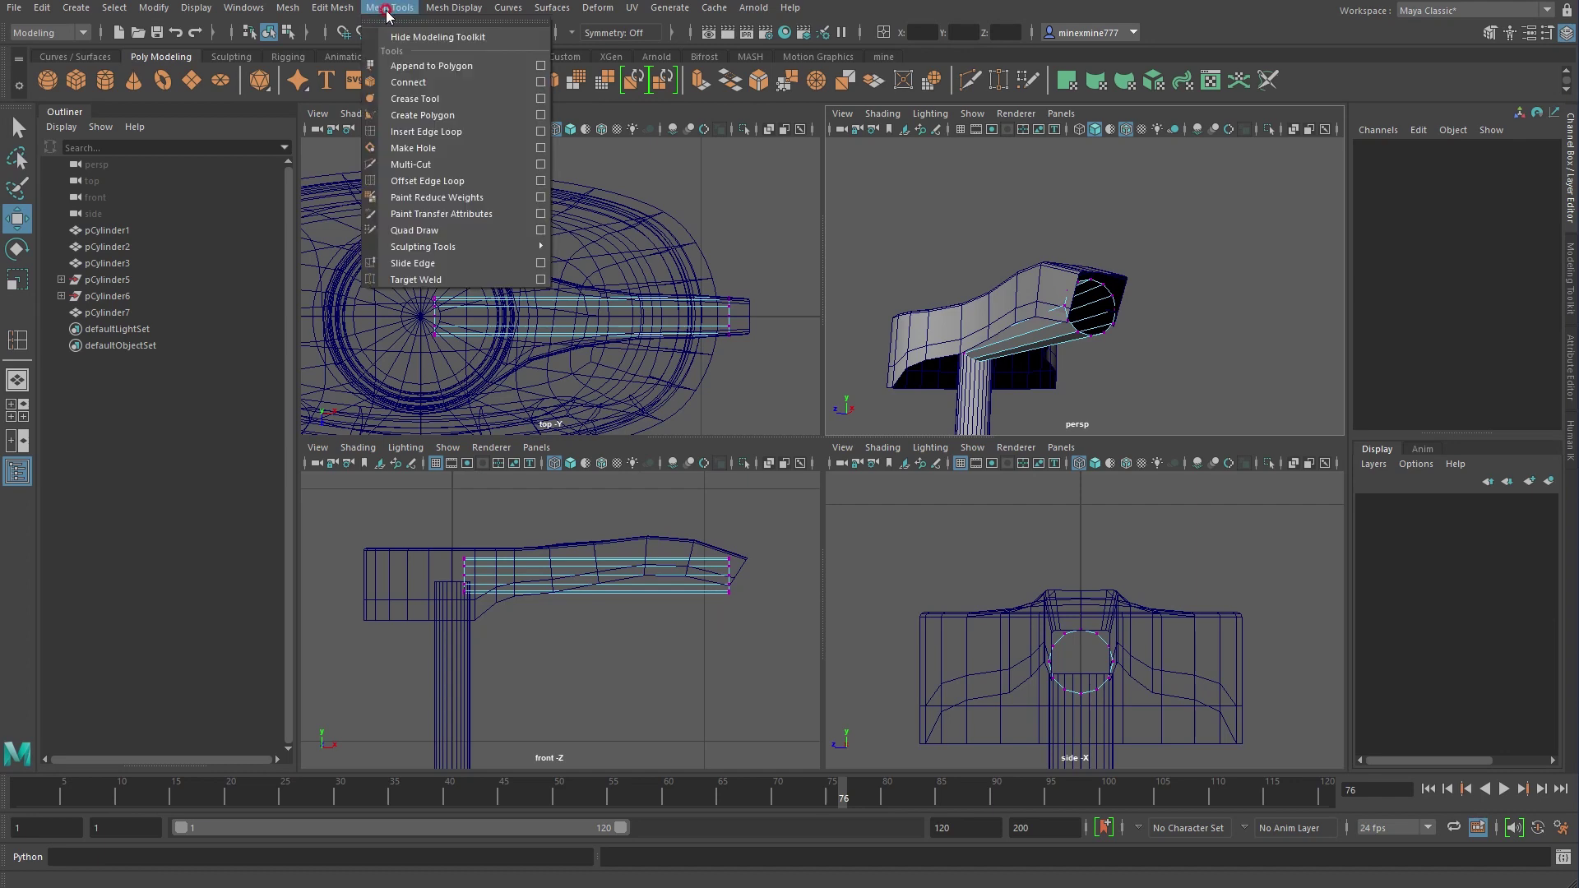
Insert five edge loops along the inner pipe
left_click(421, 130)
scroll(581, 625, "up", 2)
key("space")
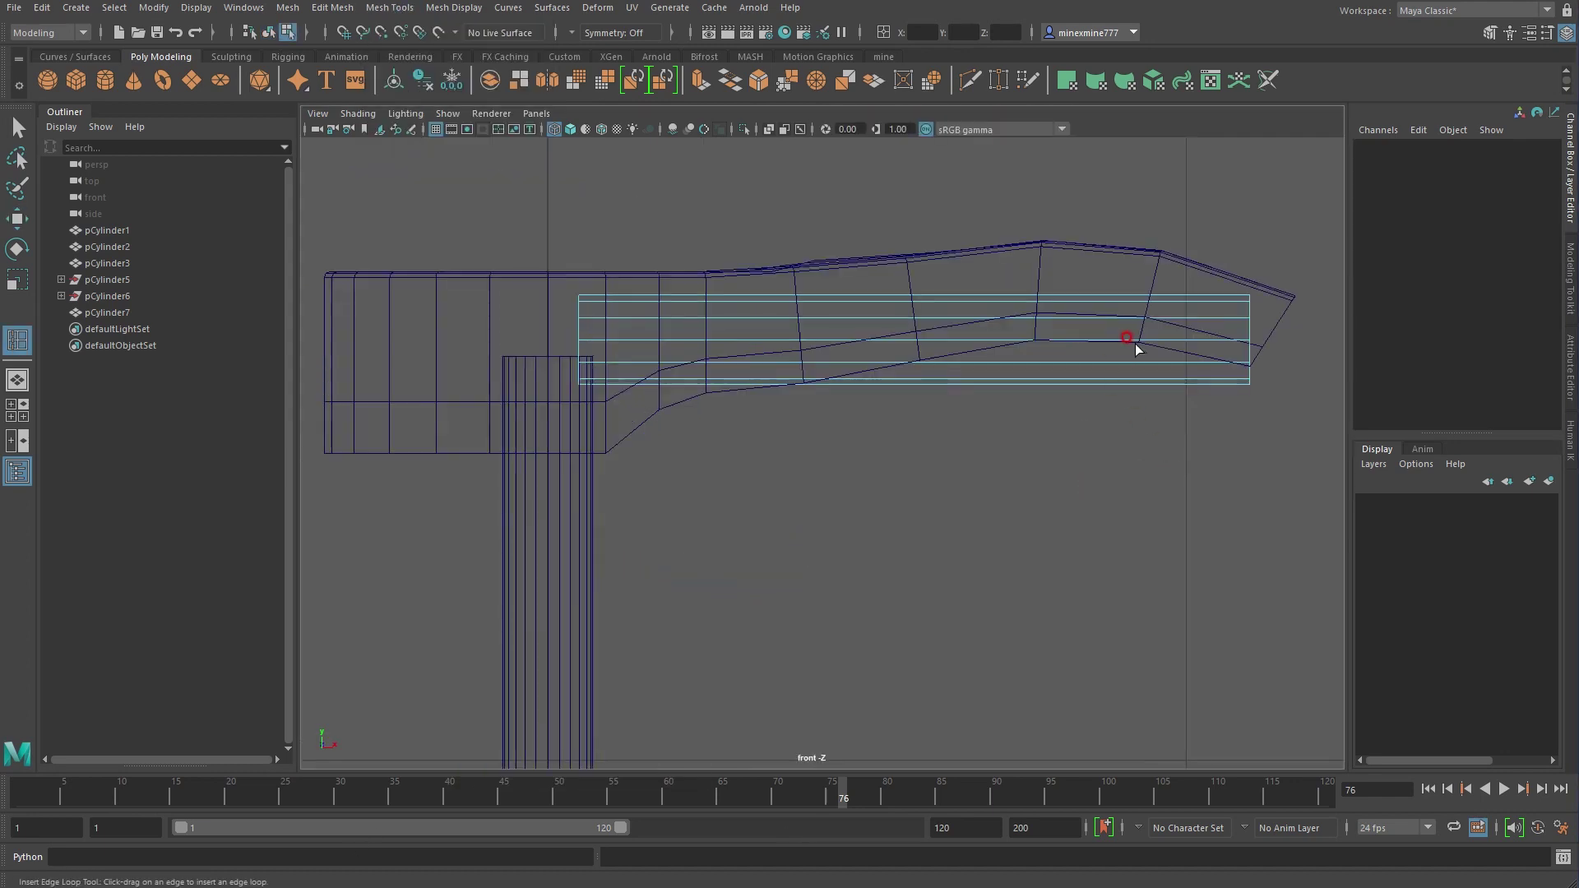
left_click(1135, 343)
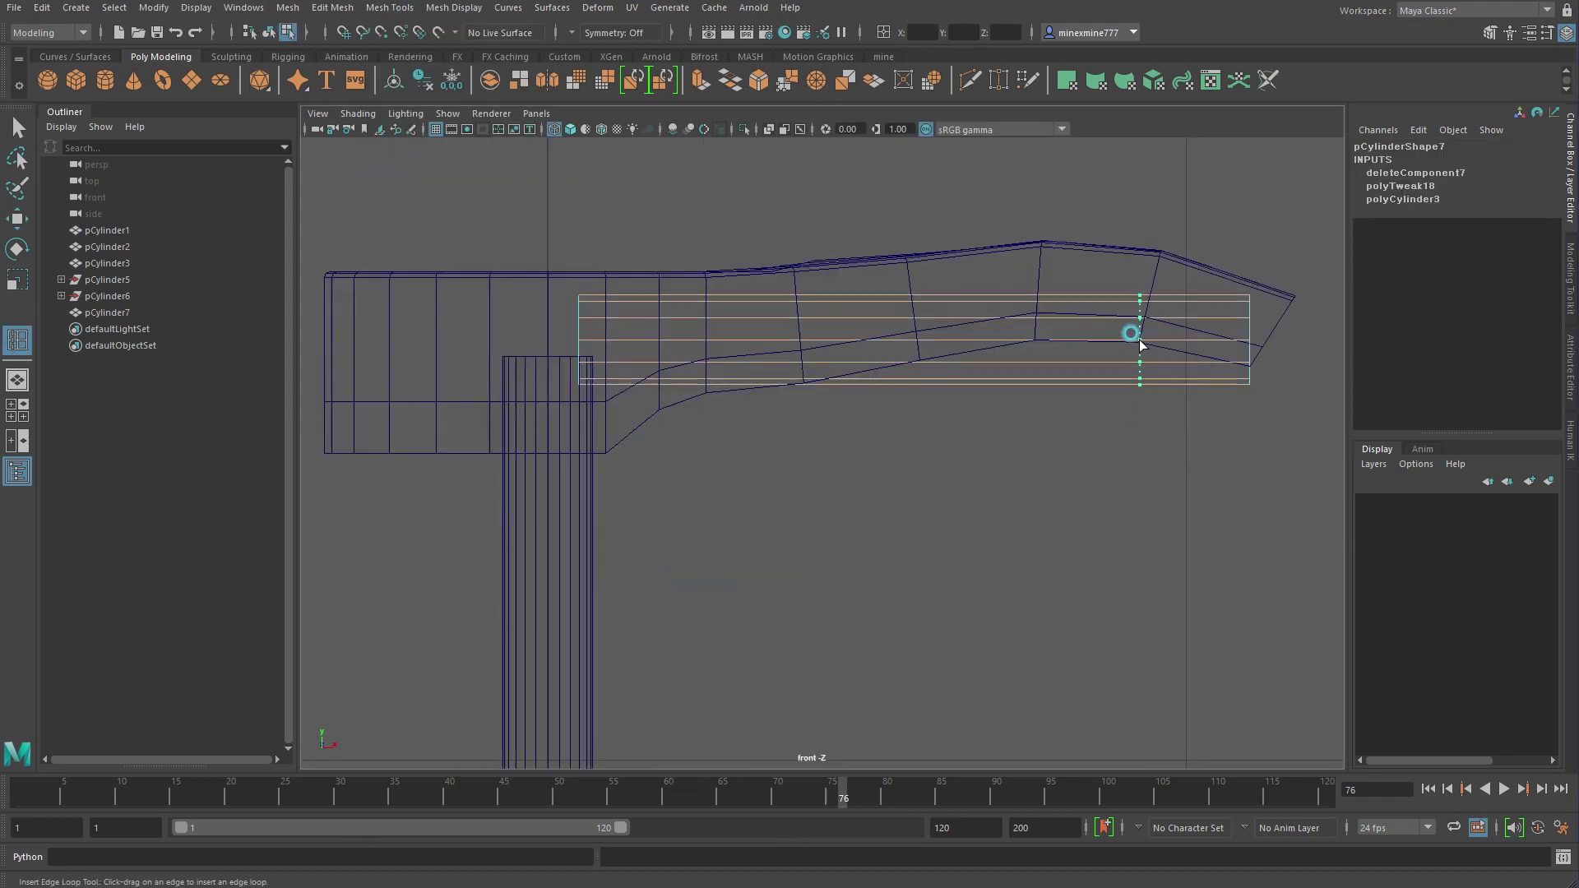
left_click(1036, 346)
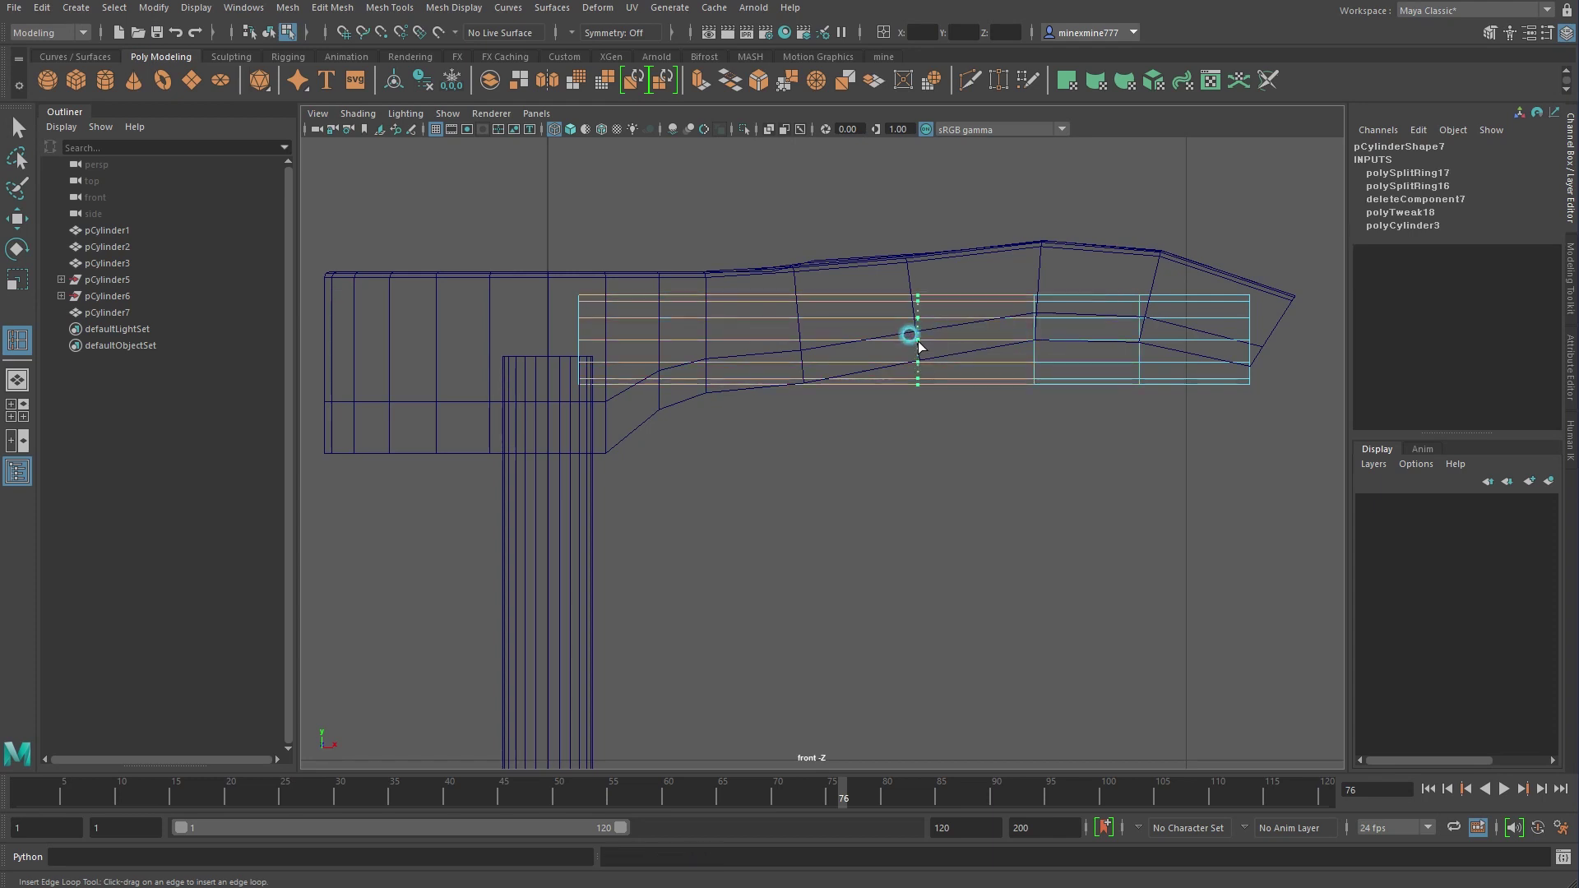
left_click(919, 342)
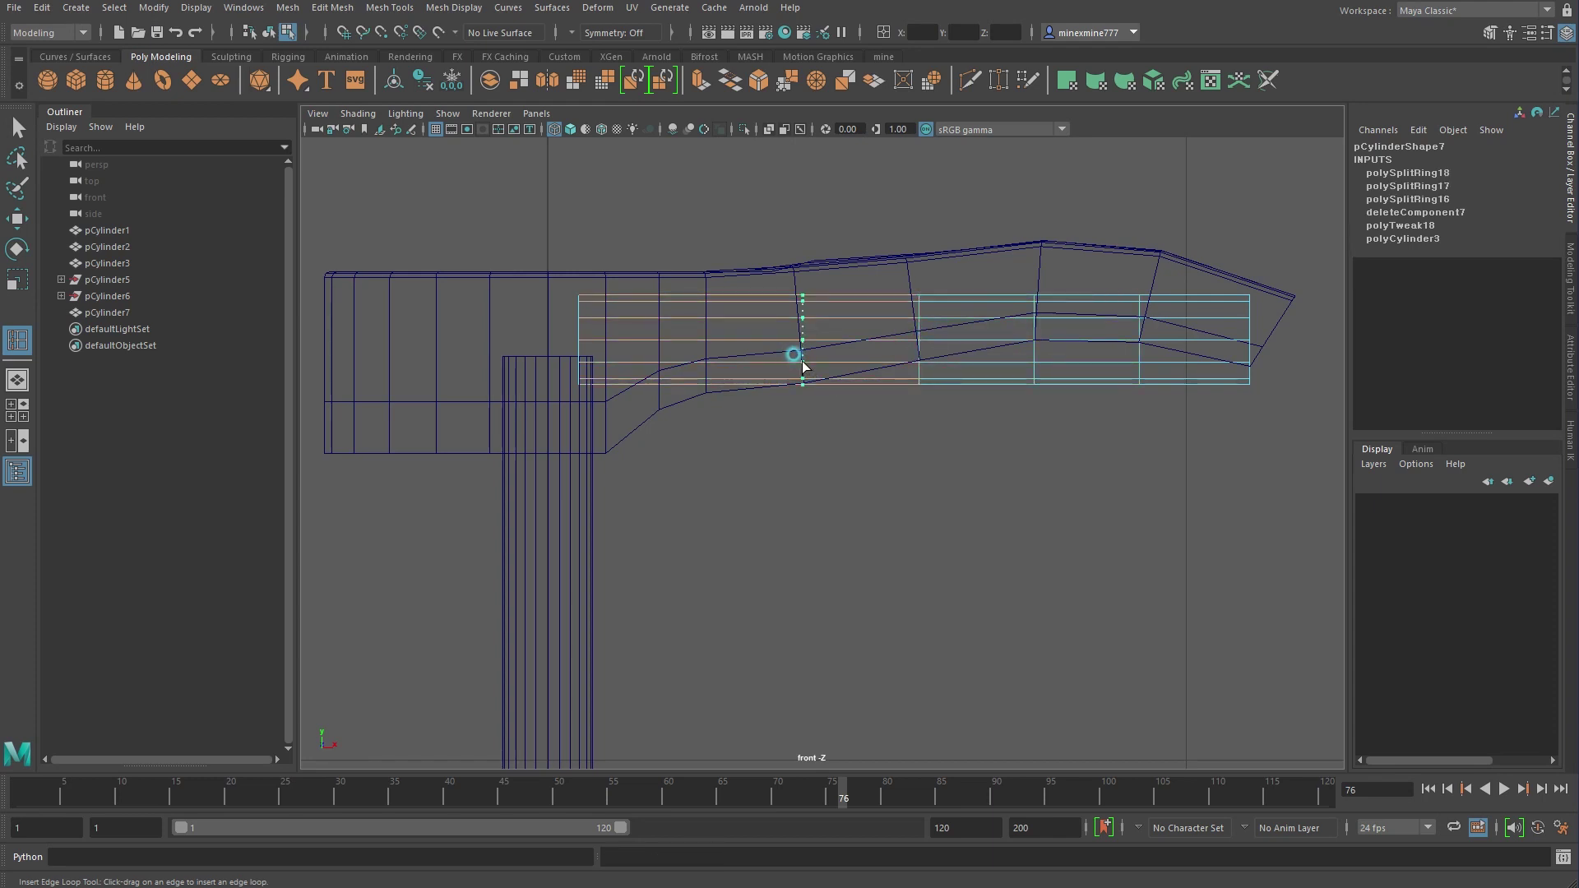
left_click(804, 363)
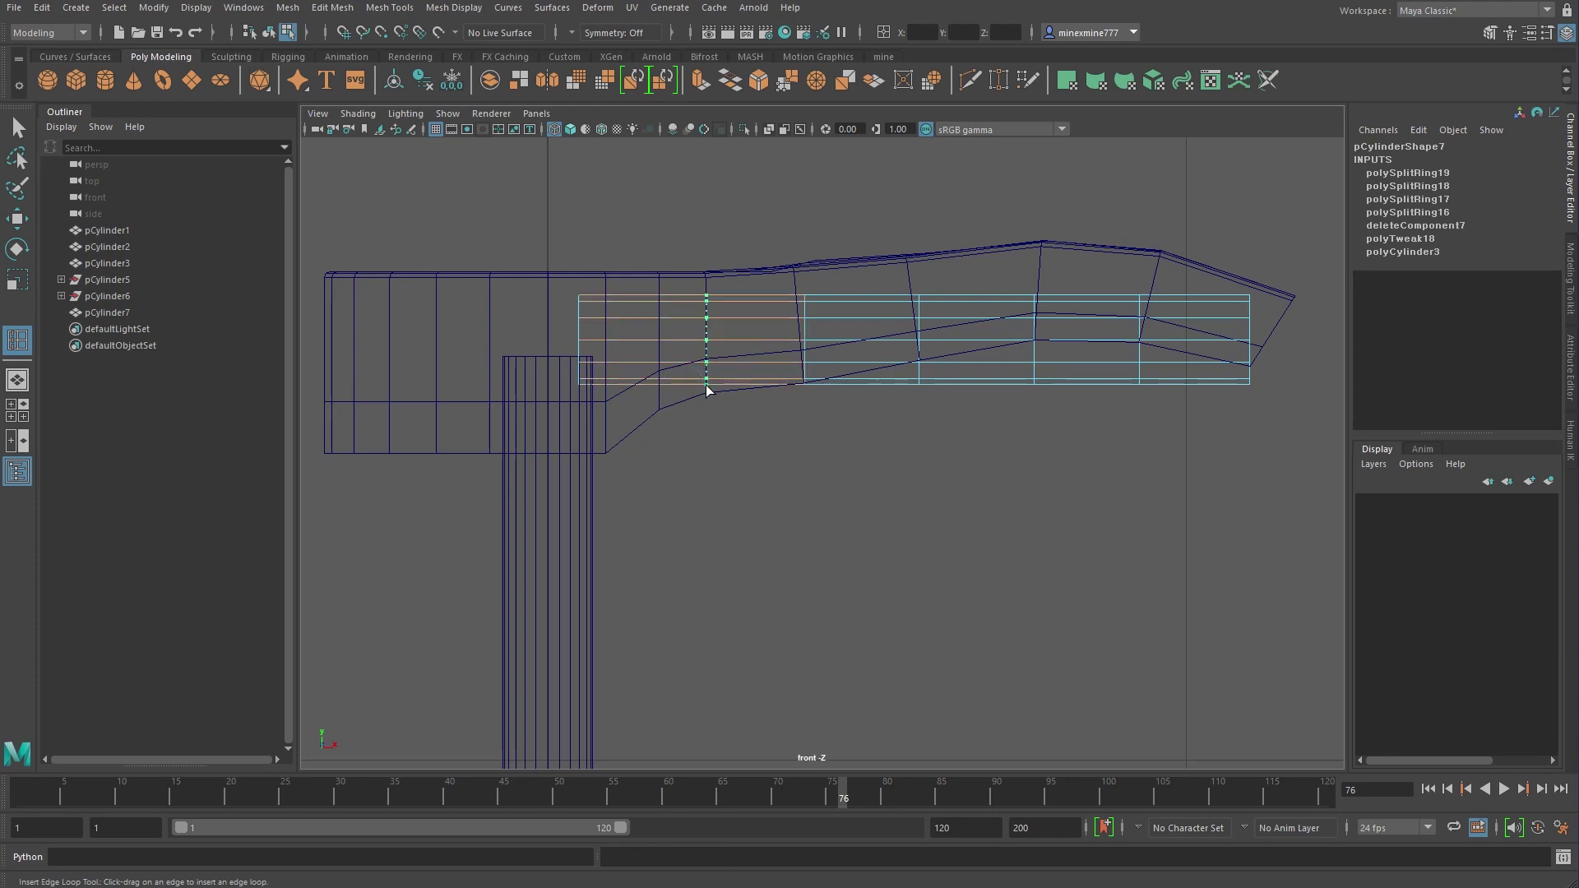
left_click(707, 385)
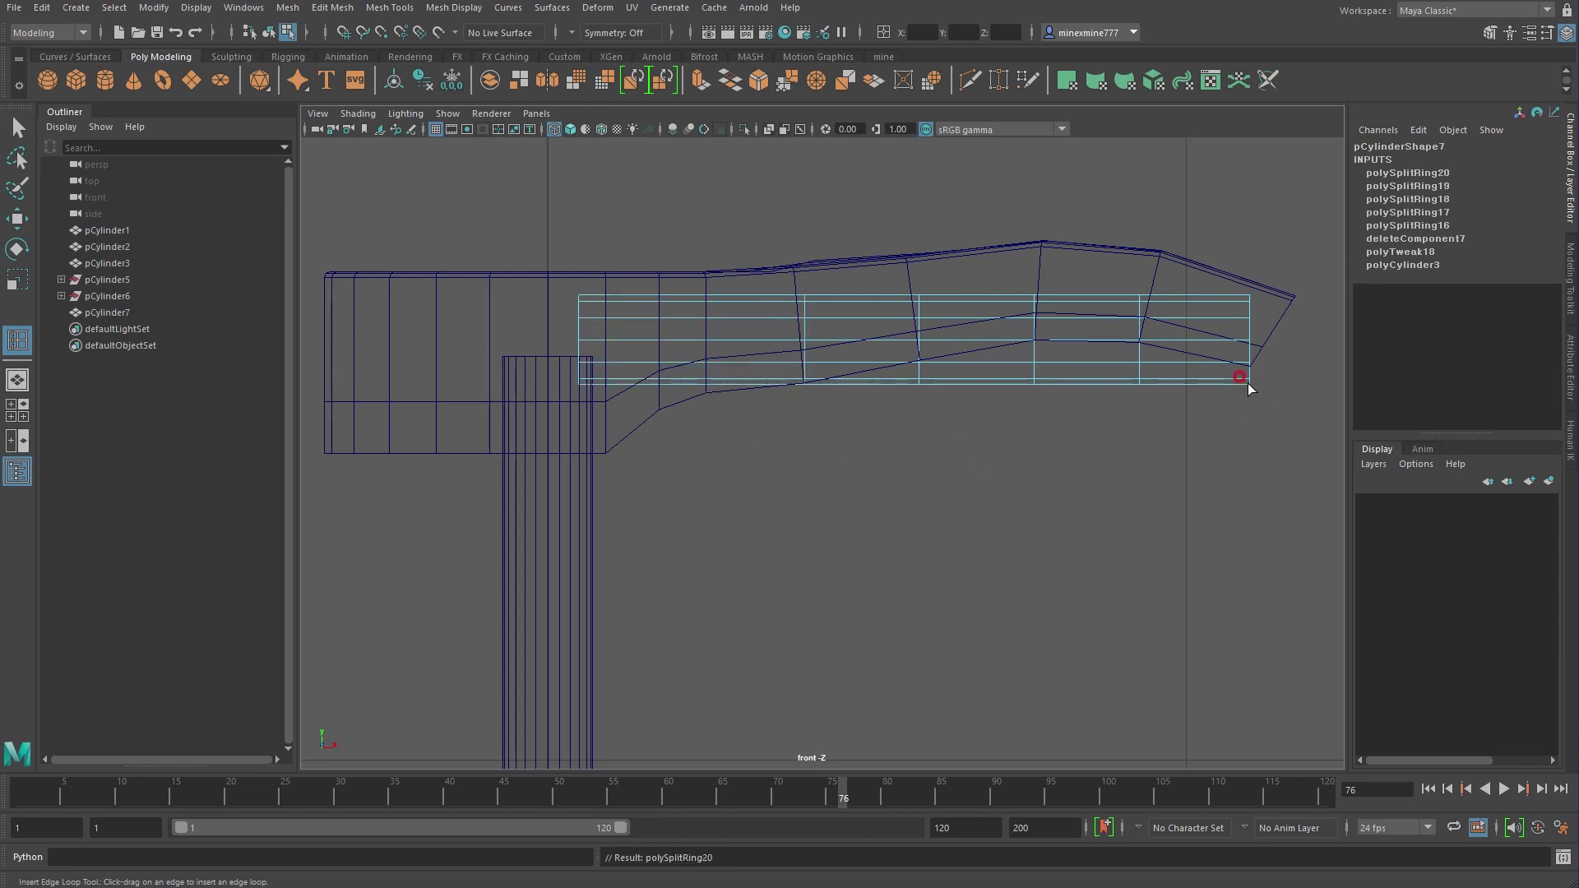
right_click_drag(1247, 383, 1246, 302)
key("e")
Move the pipe's right-end vertices out to the nozzle tip
middle_click_drag(1090, 498, 906, 504, "alt")
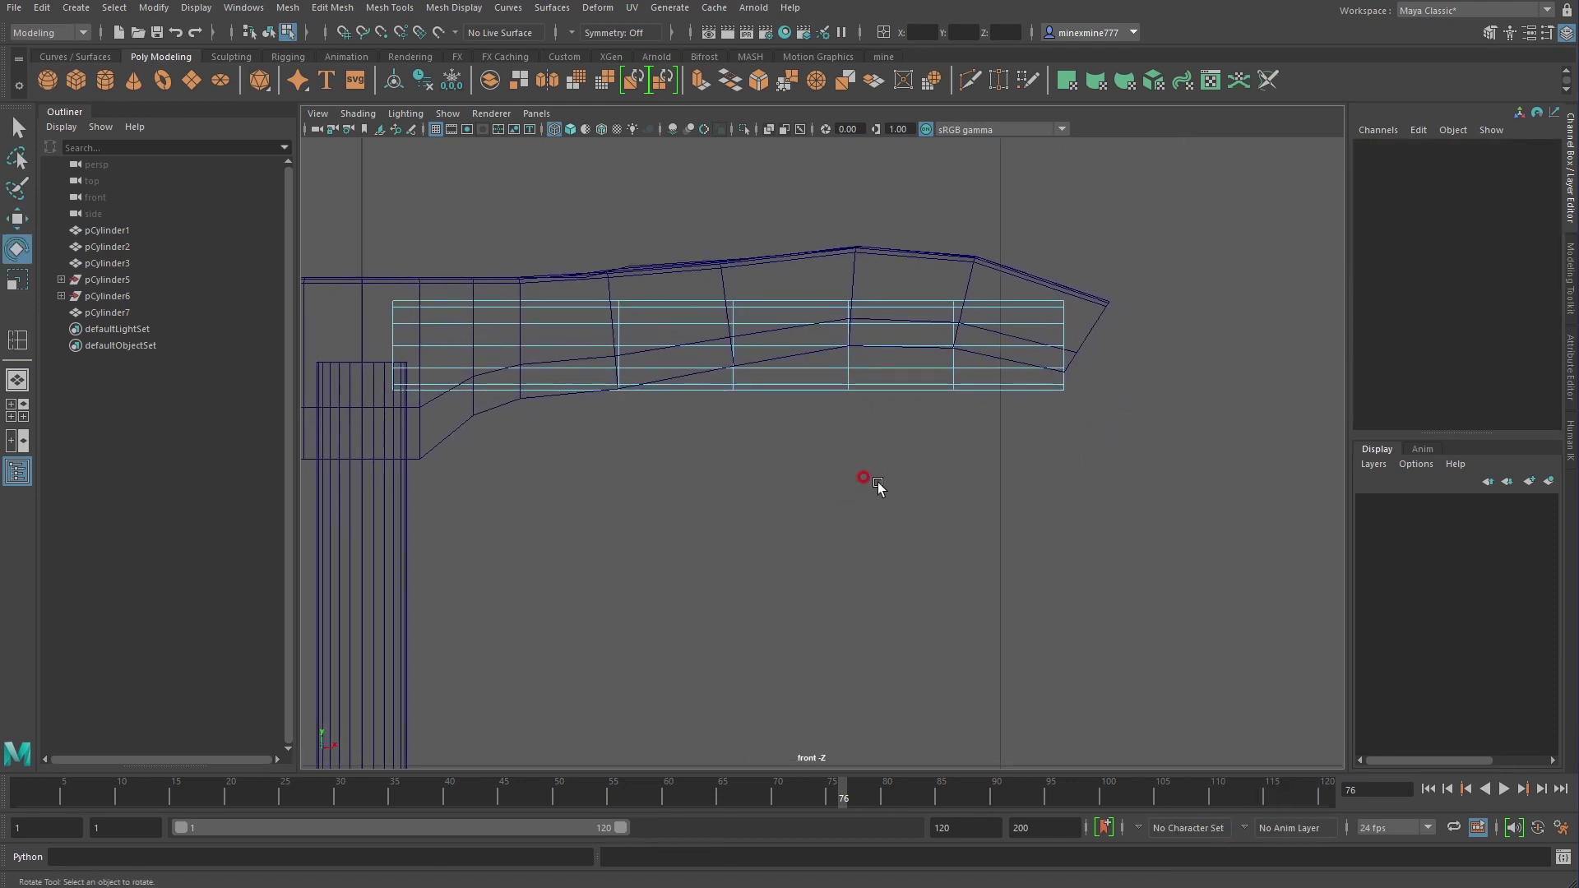
right_click_drag(1078, 356, 1012, 247)
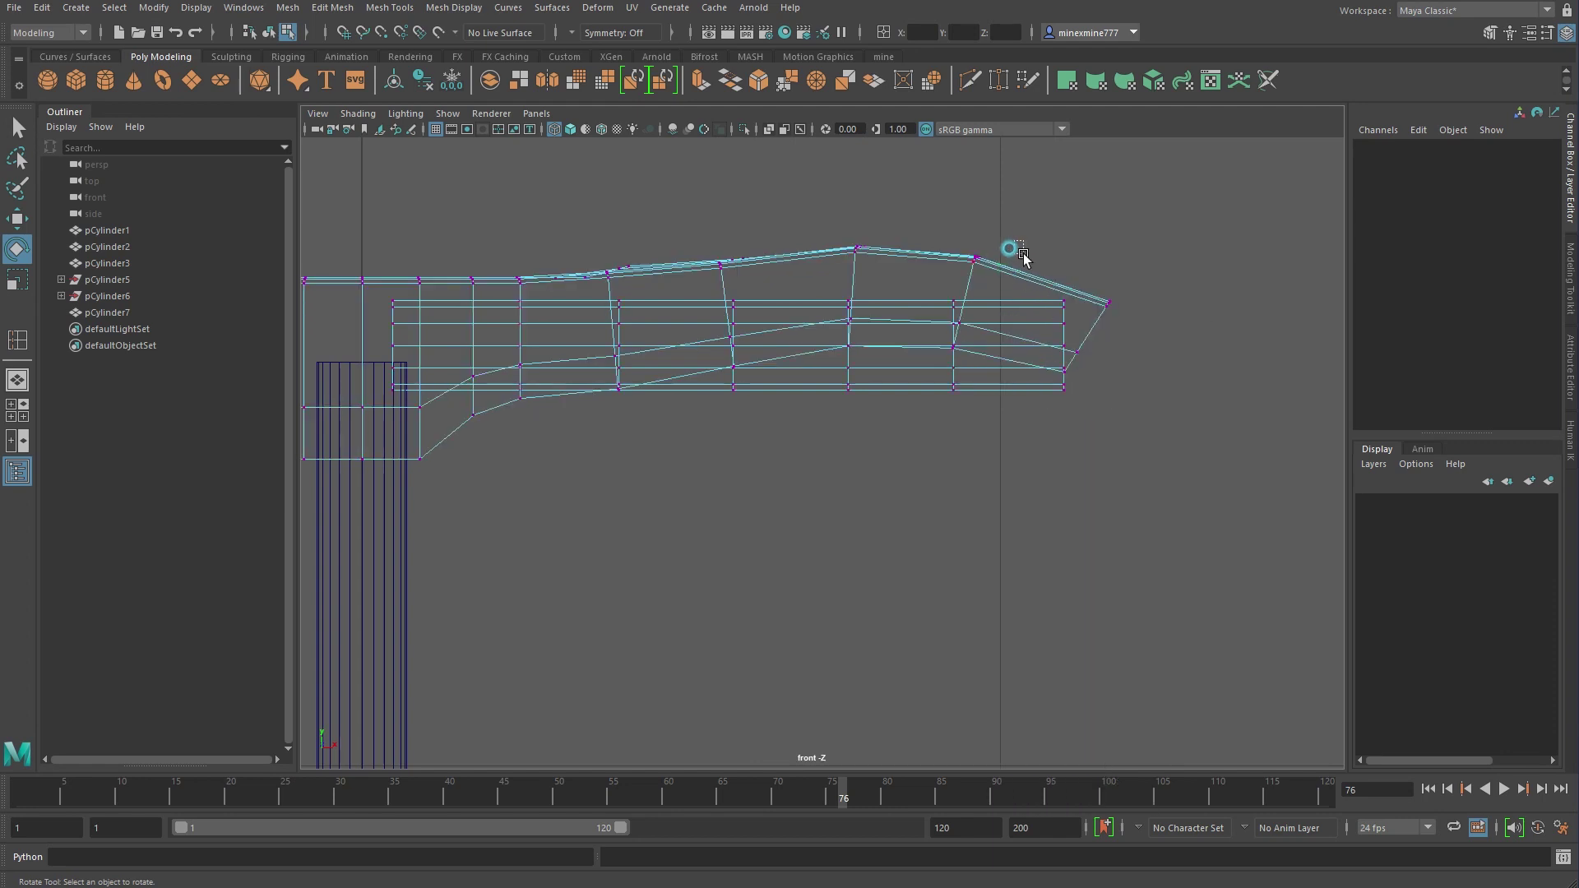
left_click_drag(1149, 475, 982, 201)
key("w")
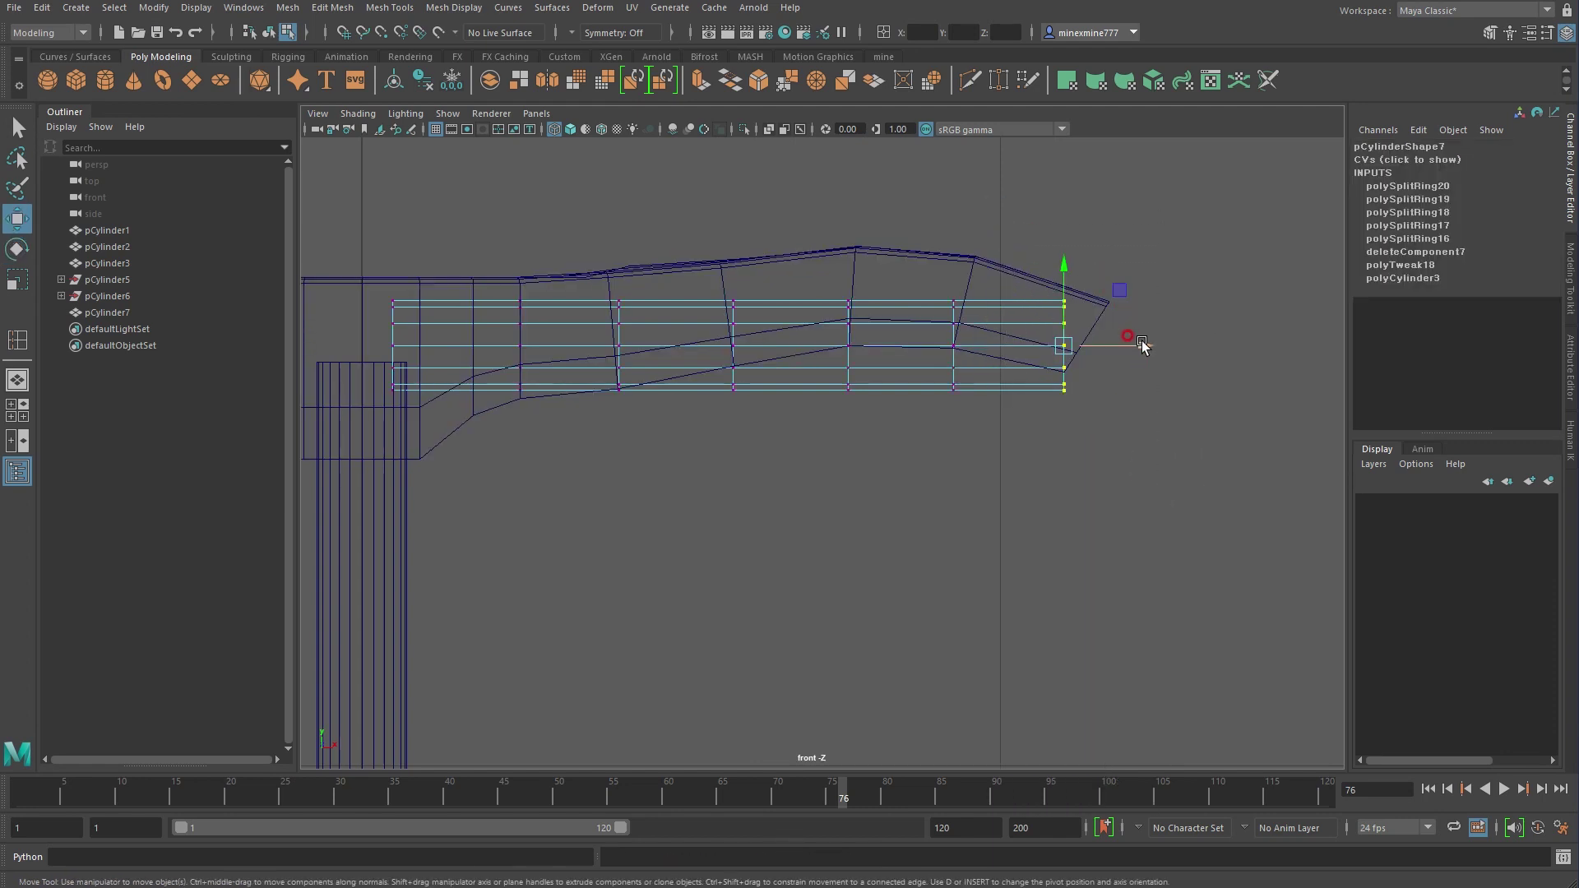
left_click_drag(1136, 342, 1209, 339)
left_click(1137, 477)
left_click(448, 9)
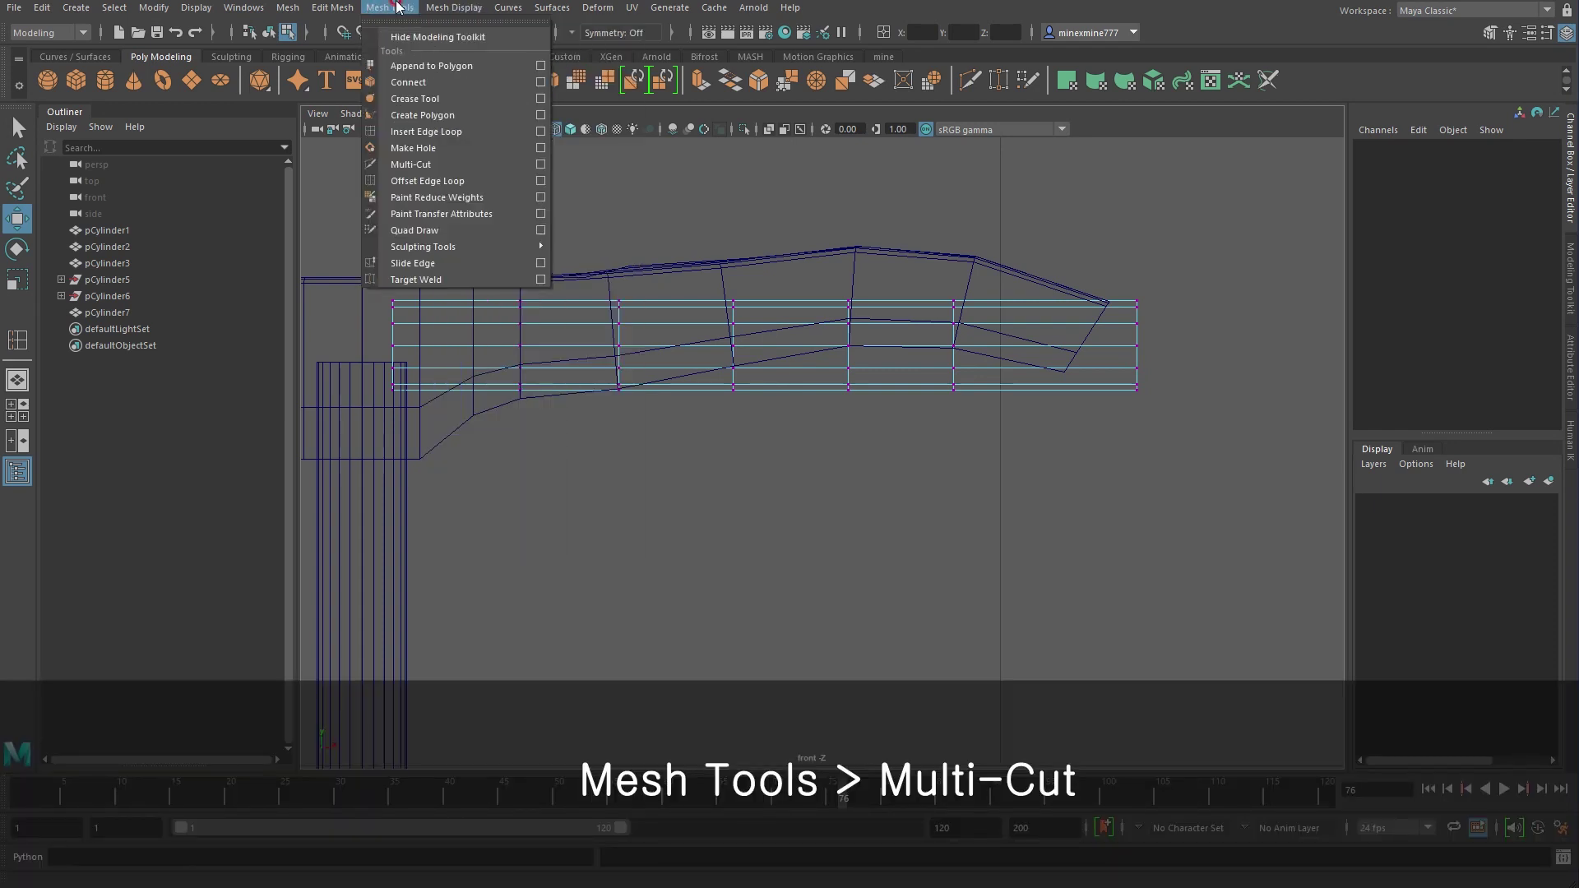
Slice across the nozzle tip at an angle with Multi-Cut and select its end face
left_click(434, 167)
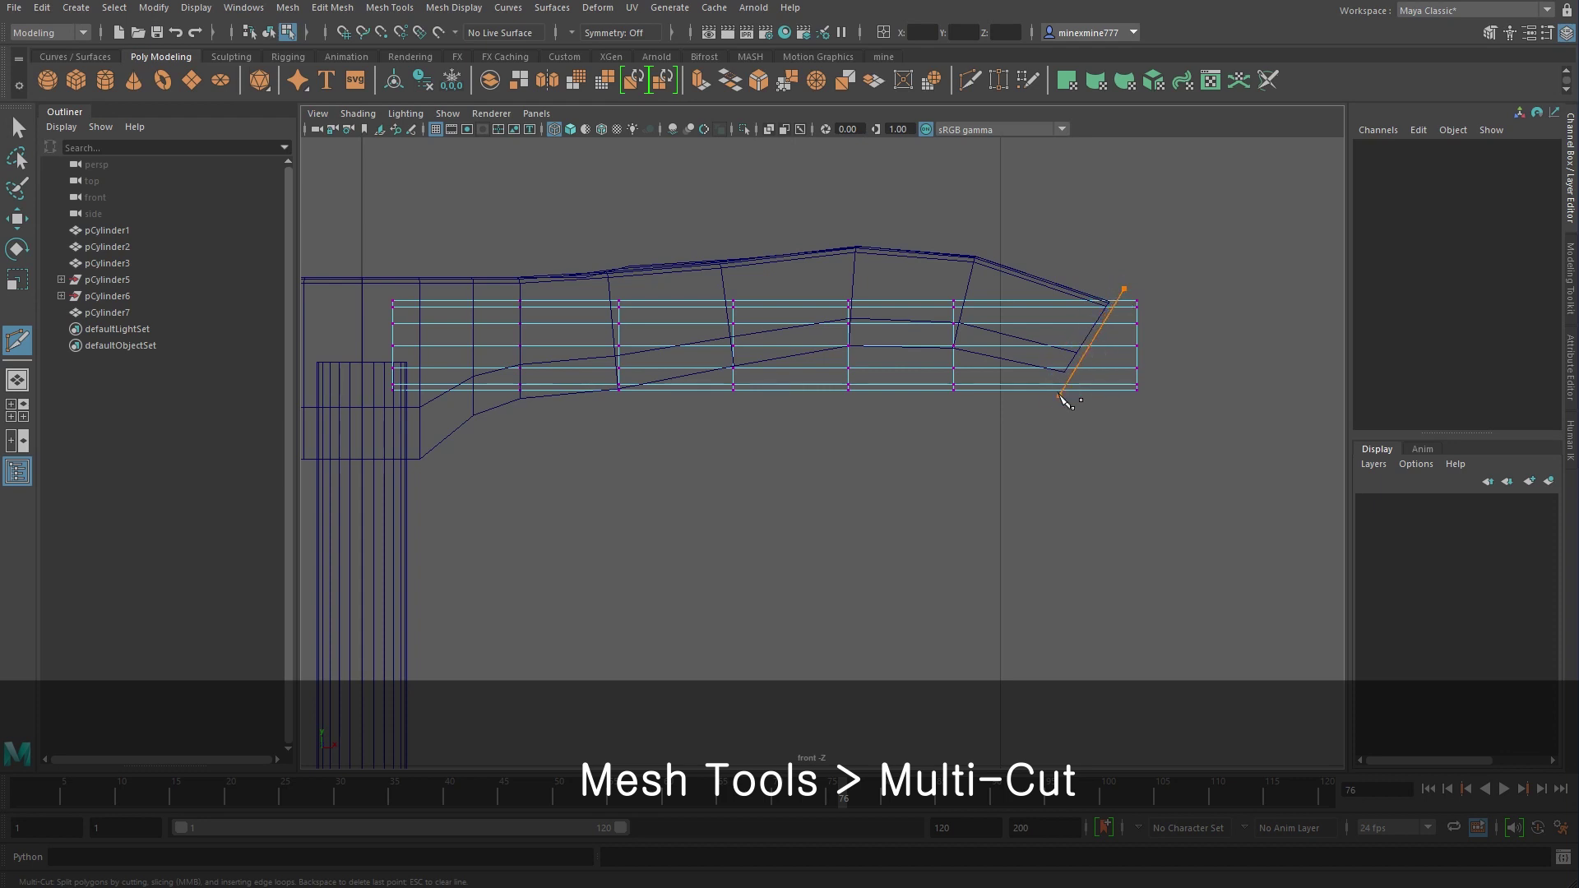
left_click_drag(1031, 415, 1033, 417)
key("w")
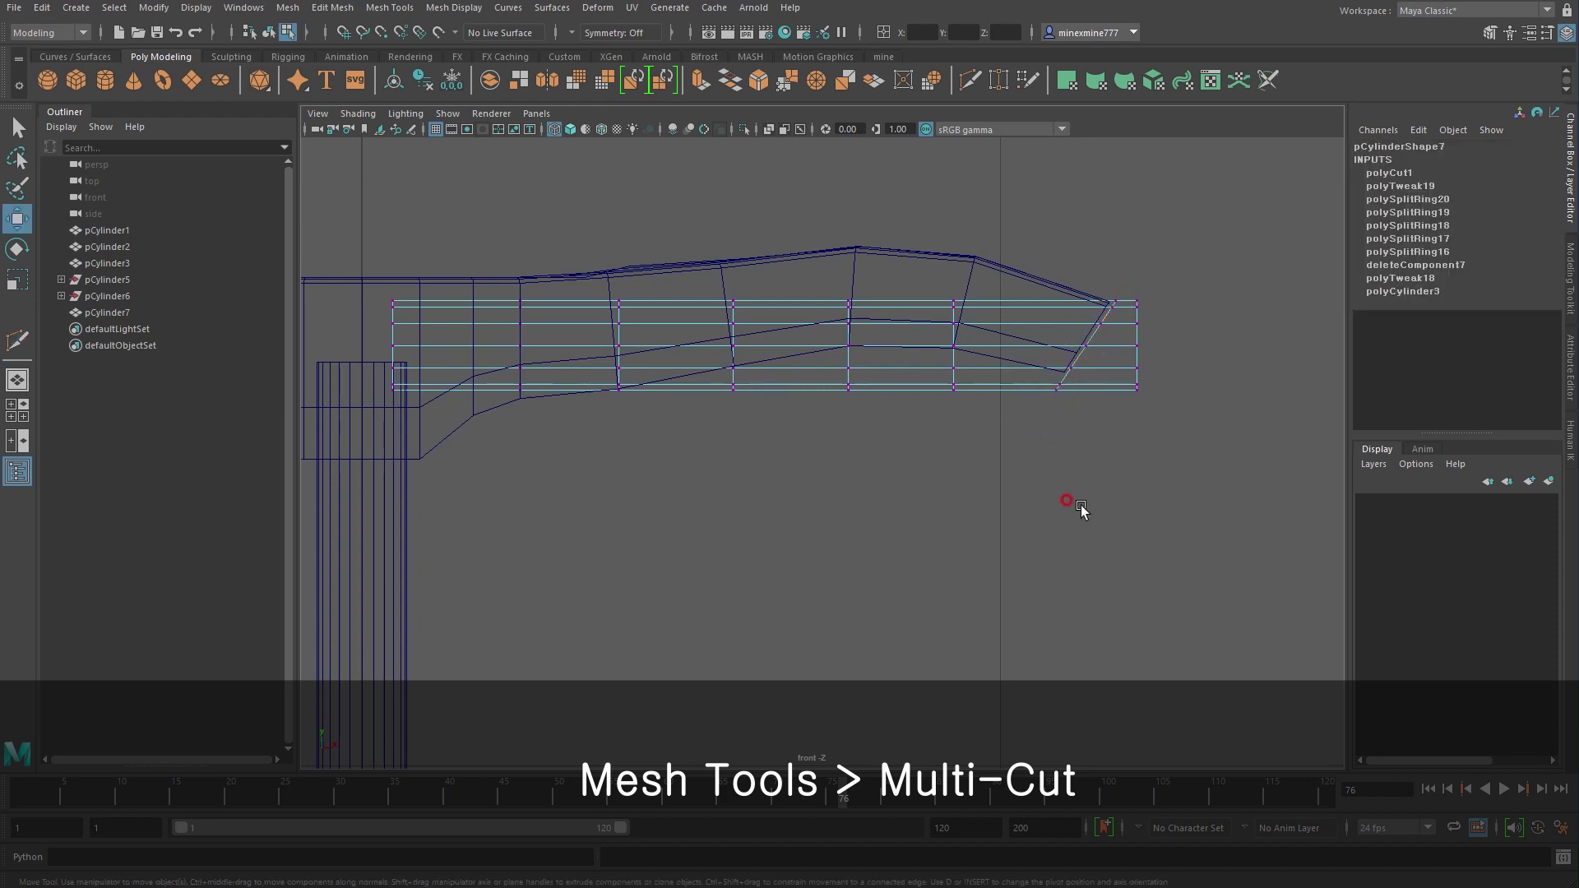
right_click_drag(1149, 411, 1138, 441)
left_click_drag(1190, 456, 1114, 280)
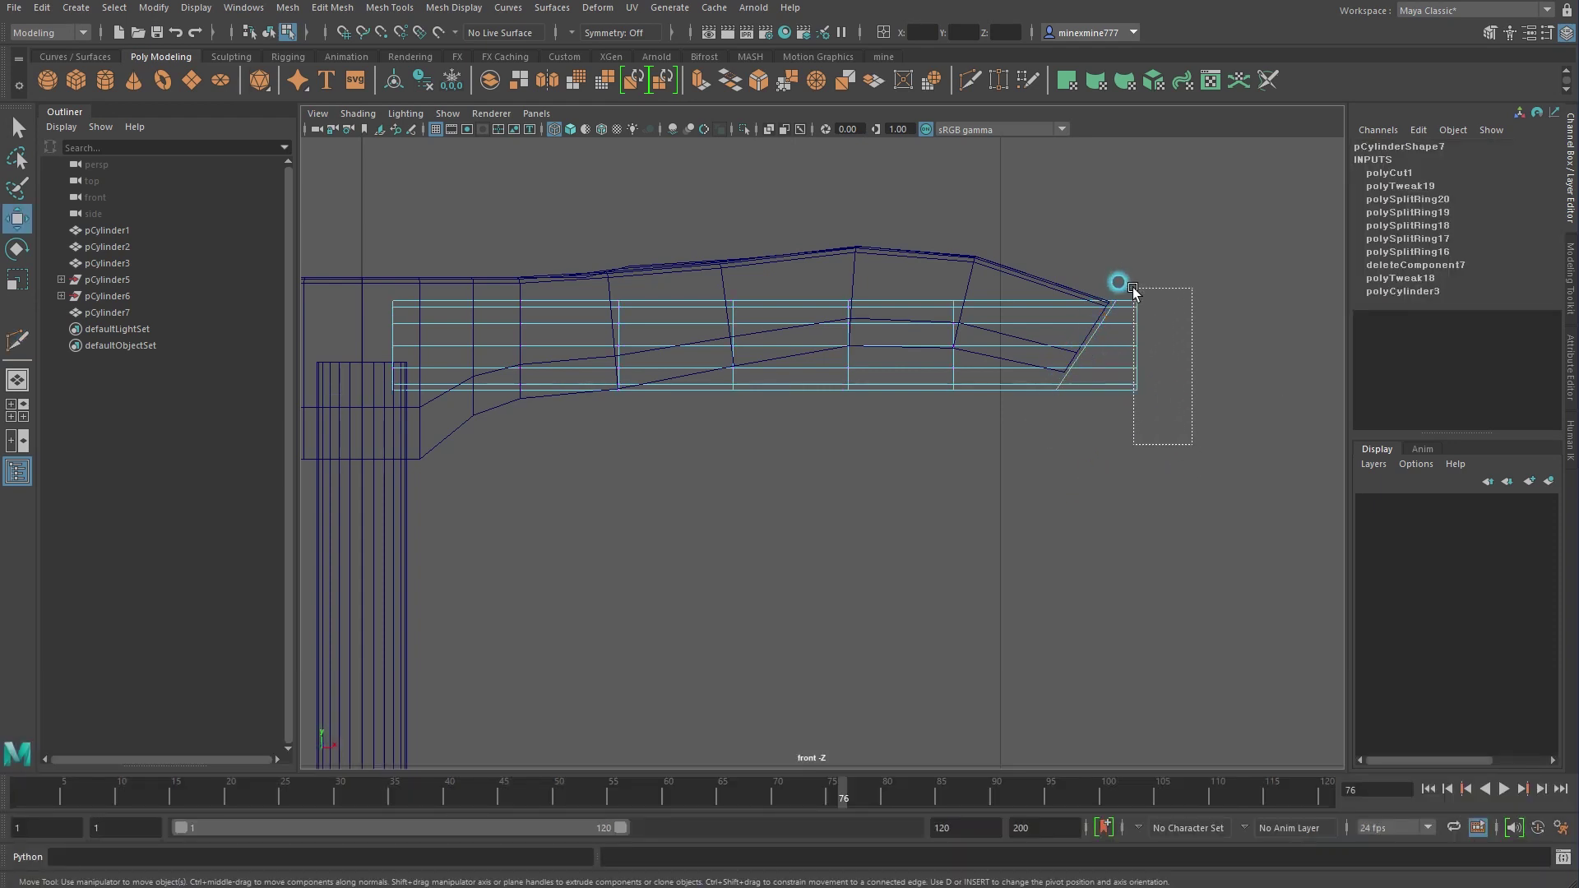
Pull the nozzle's tip vertex out to the right
left_click(1188, 395)
right_click_drag(1167, 393, 1146, 339)
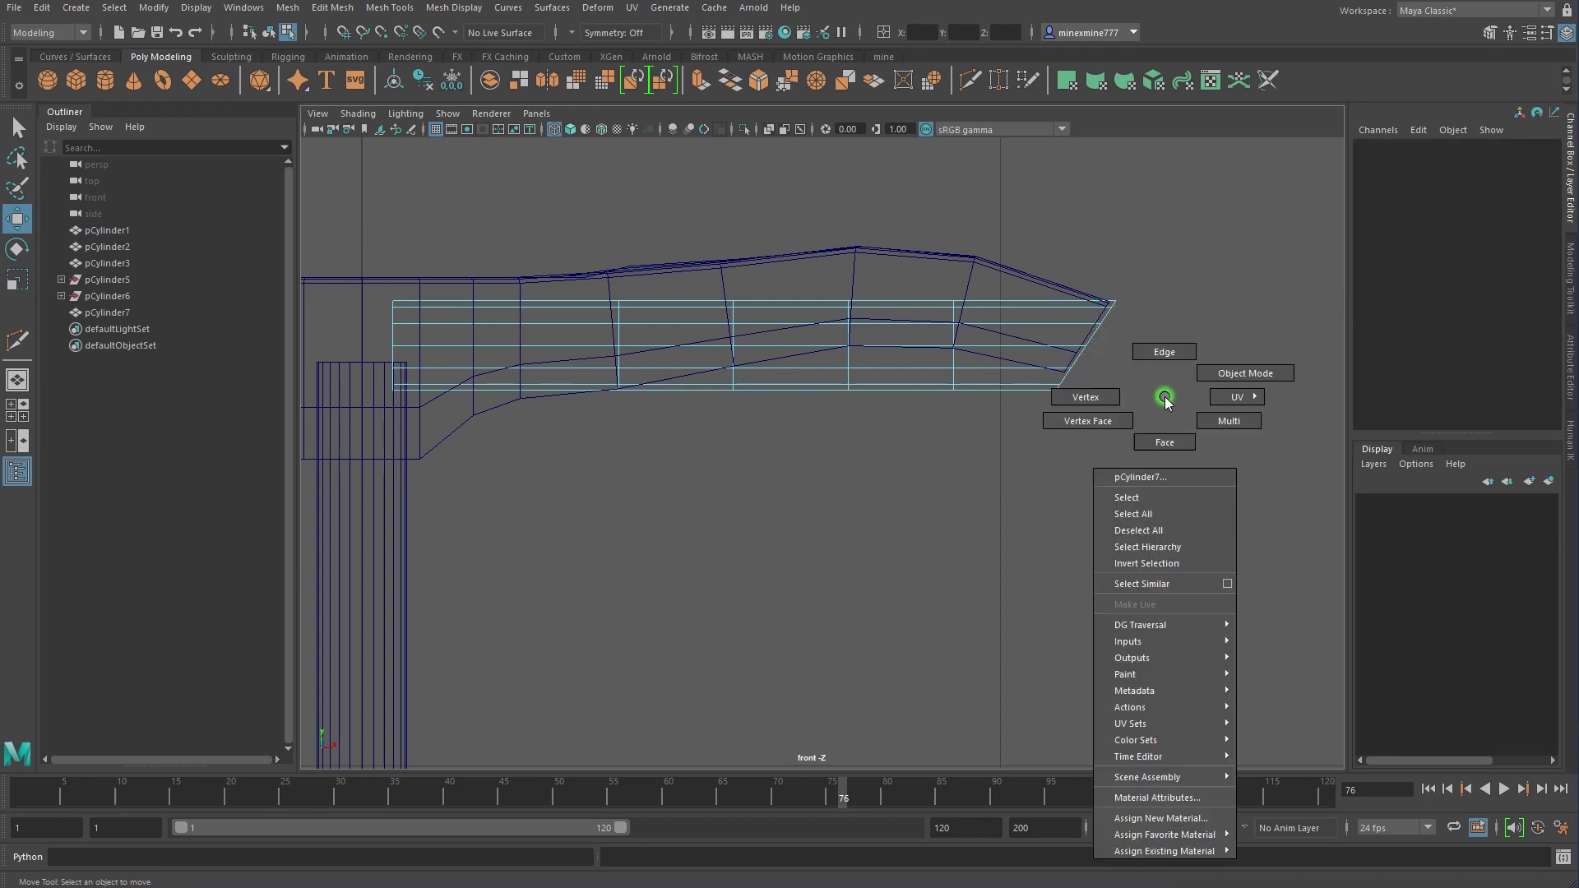
left_click(1097, 338)
left_click_drag(1097, 338, 1157, 345)
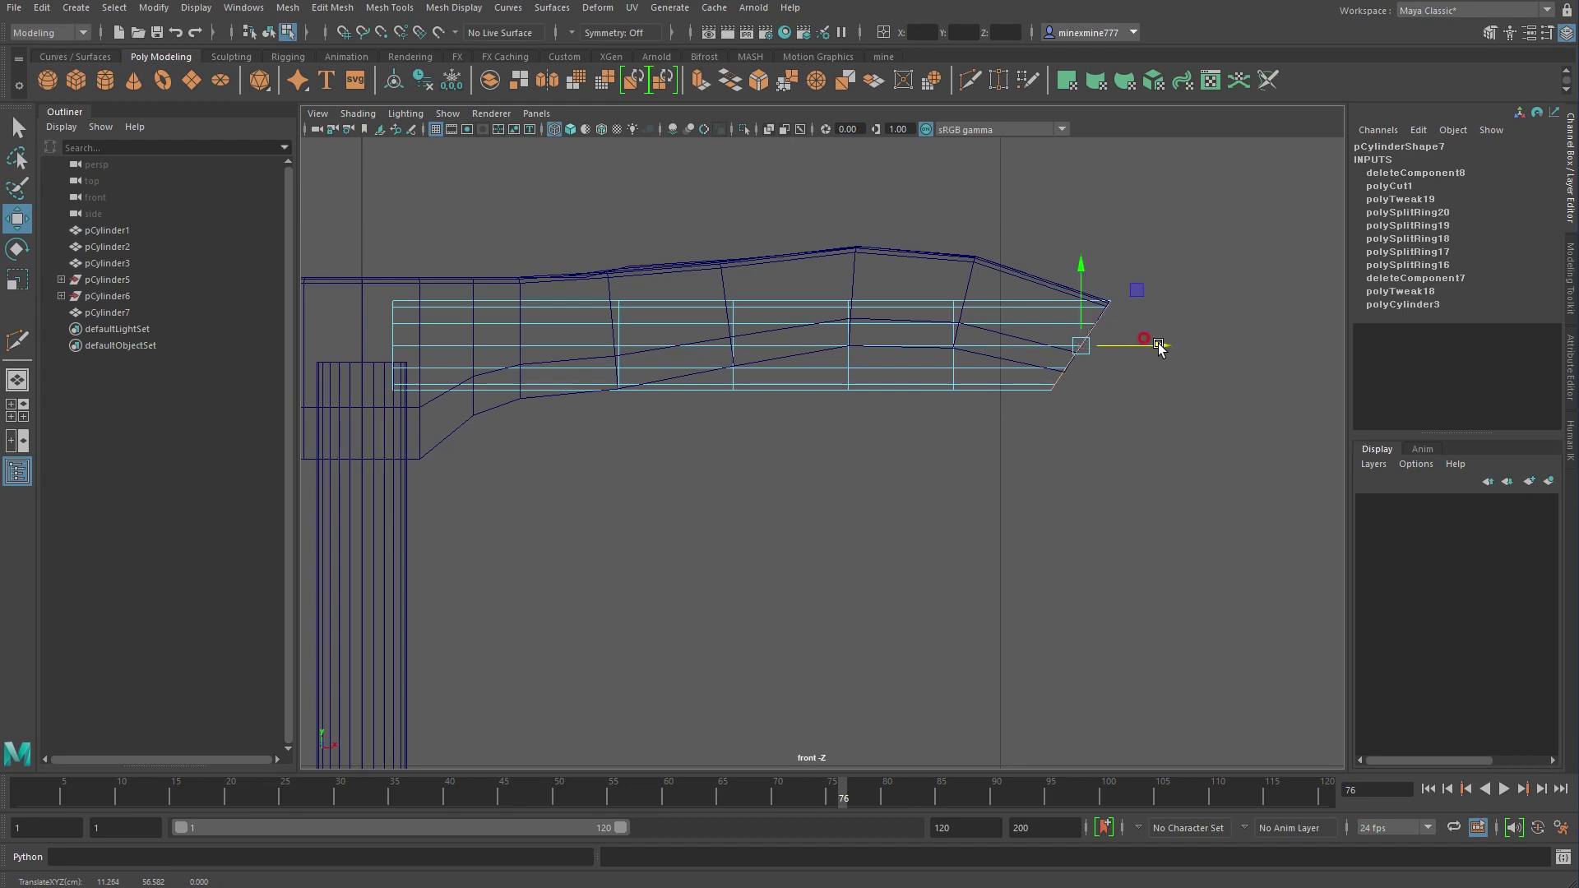
key("space")
key("space")
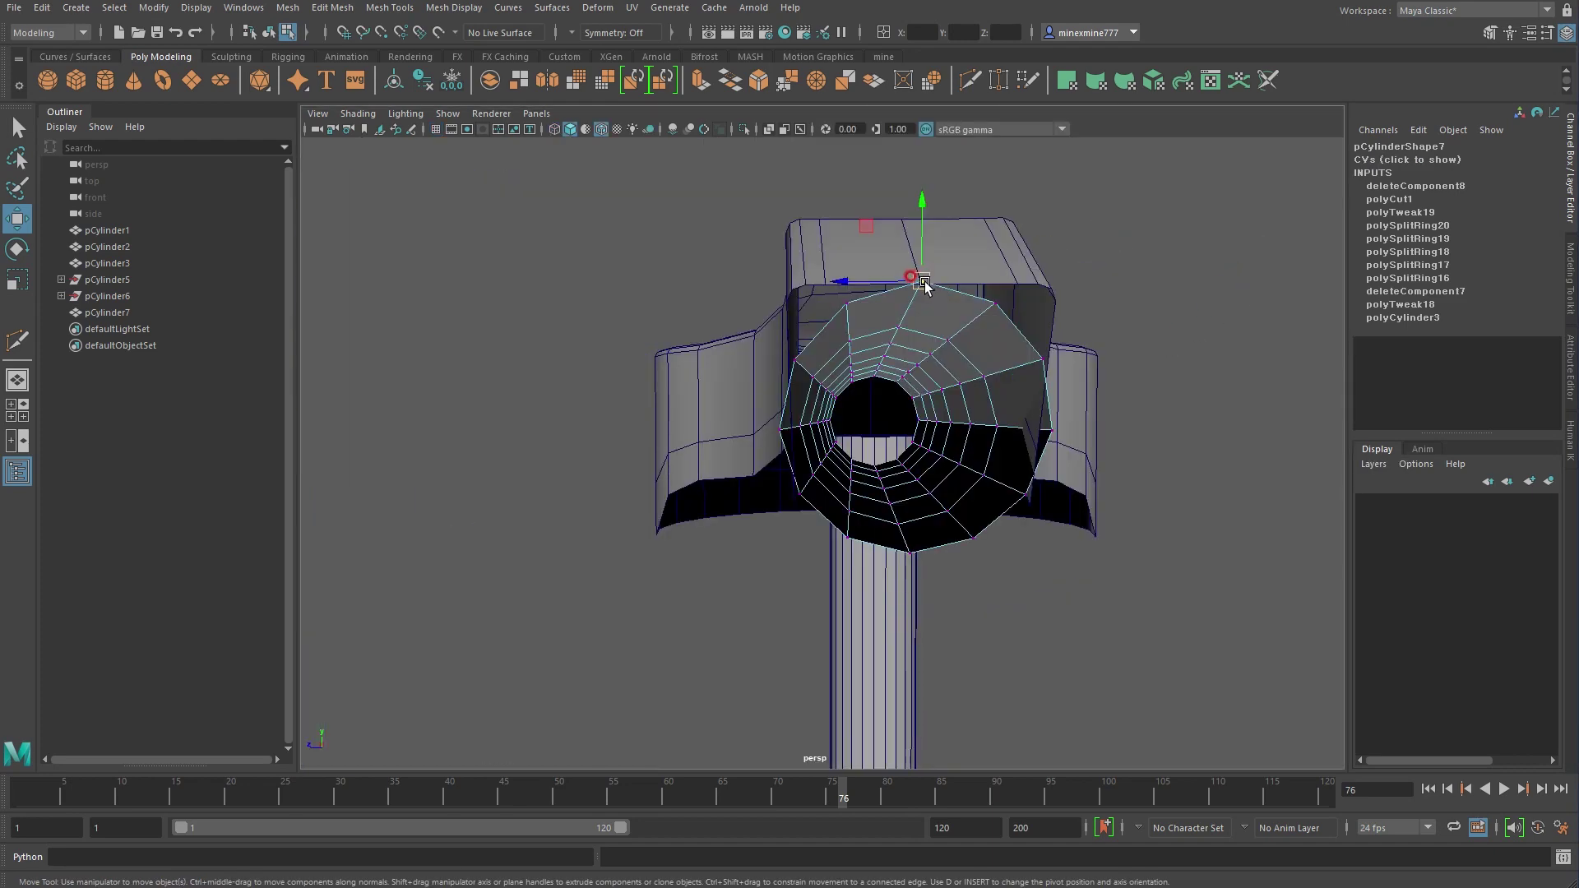
Snap the first opening vertices onto the rim, including the top-left corner
left_click_drag(926, 286, 998, 308)
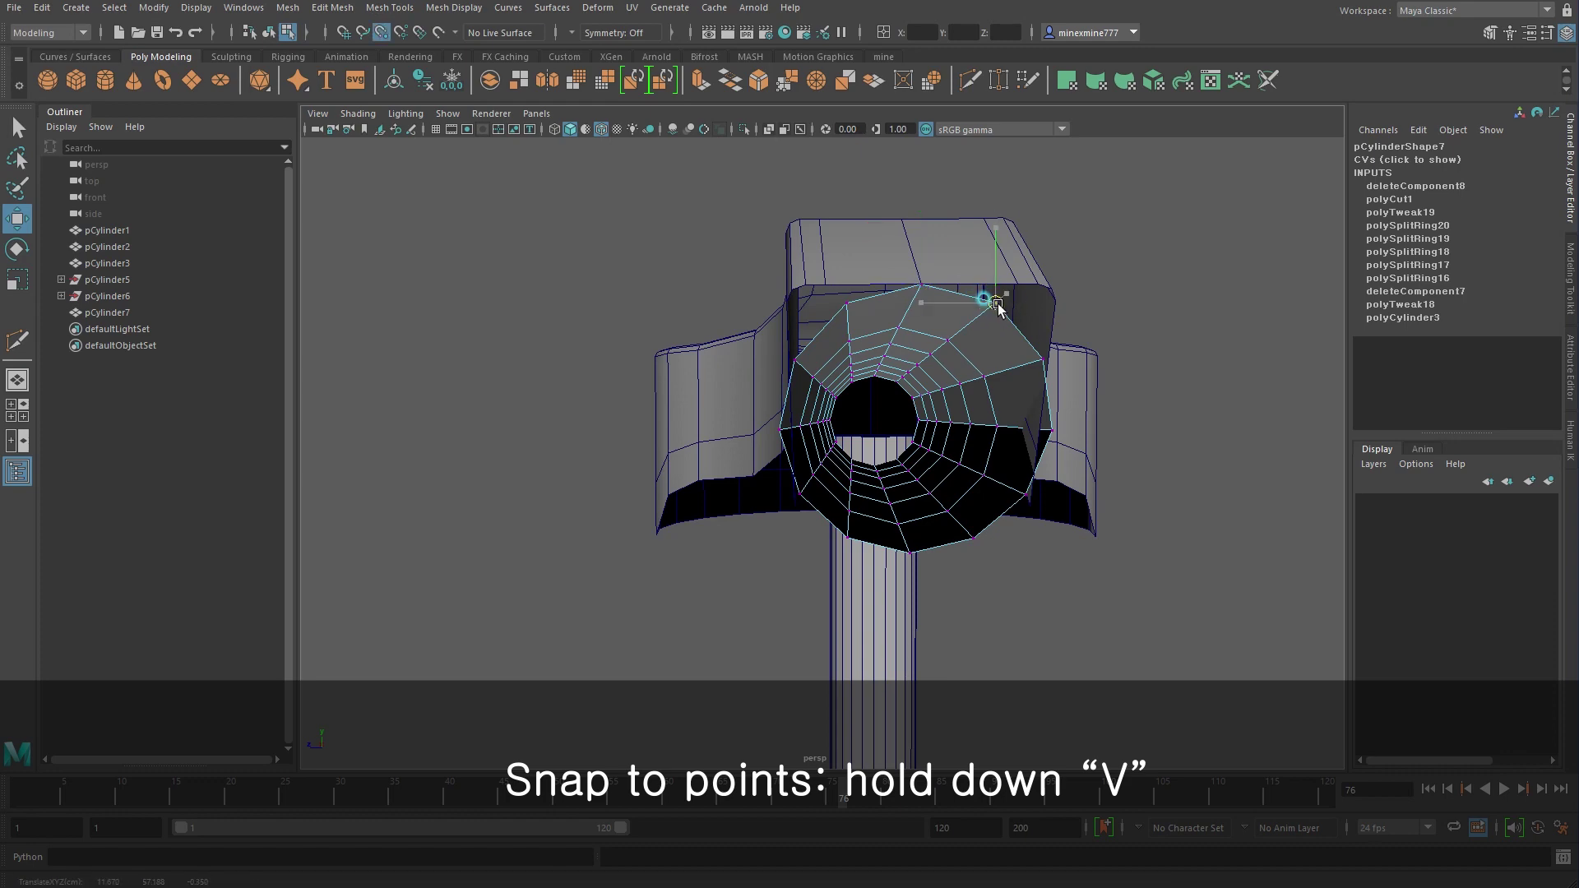
left_click_drag(1057, 355, 1058, 373, "alt")
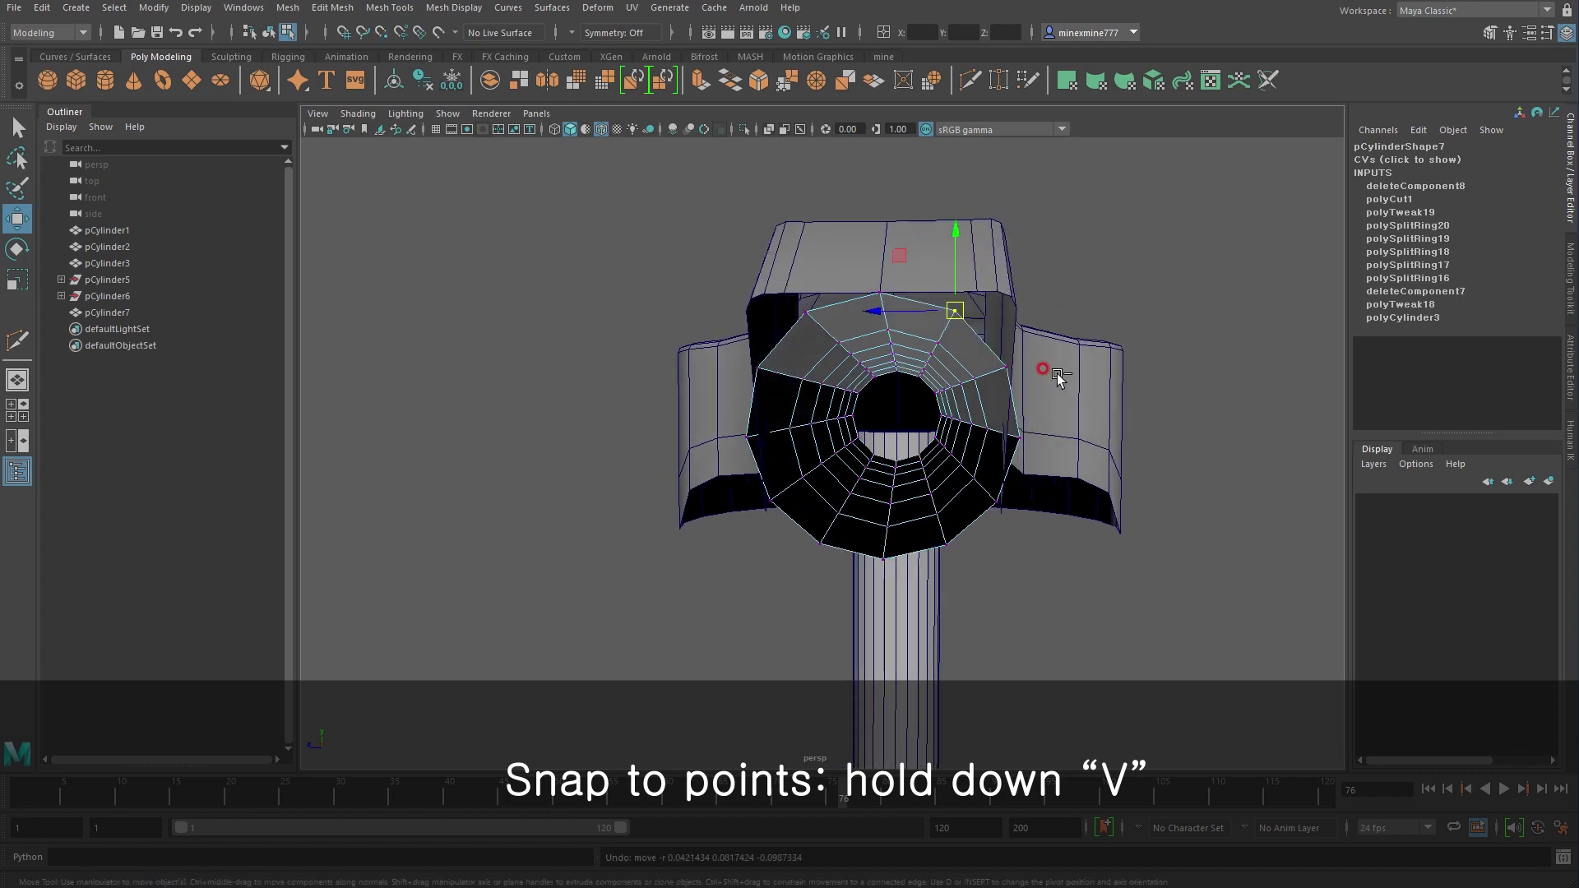
mouse_move(1191, 391)
left_mouse_down("alt")
mouse_move(1047, 398)
mouse_move(817, 318)
left_mouse_up("alt")
left_click(855, 333)
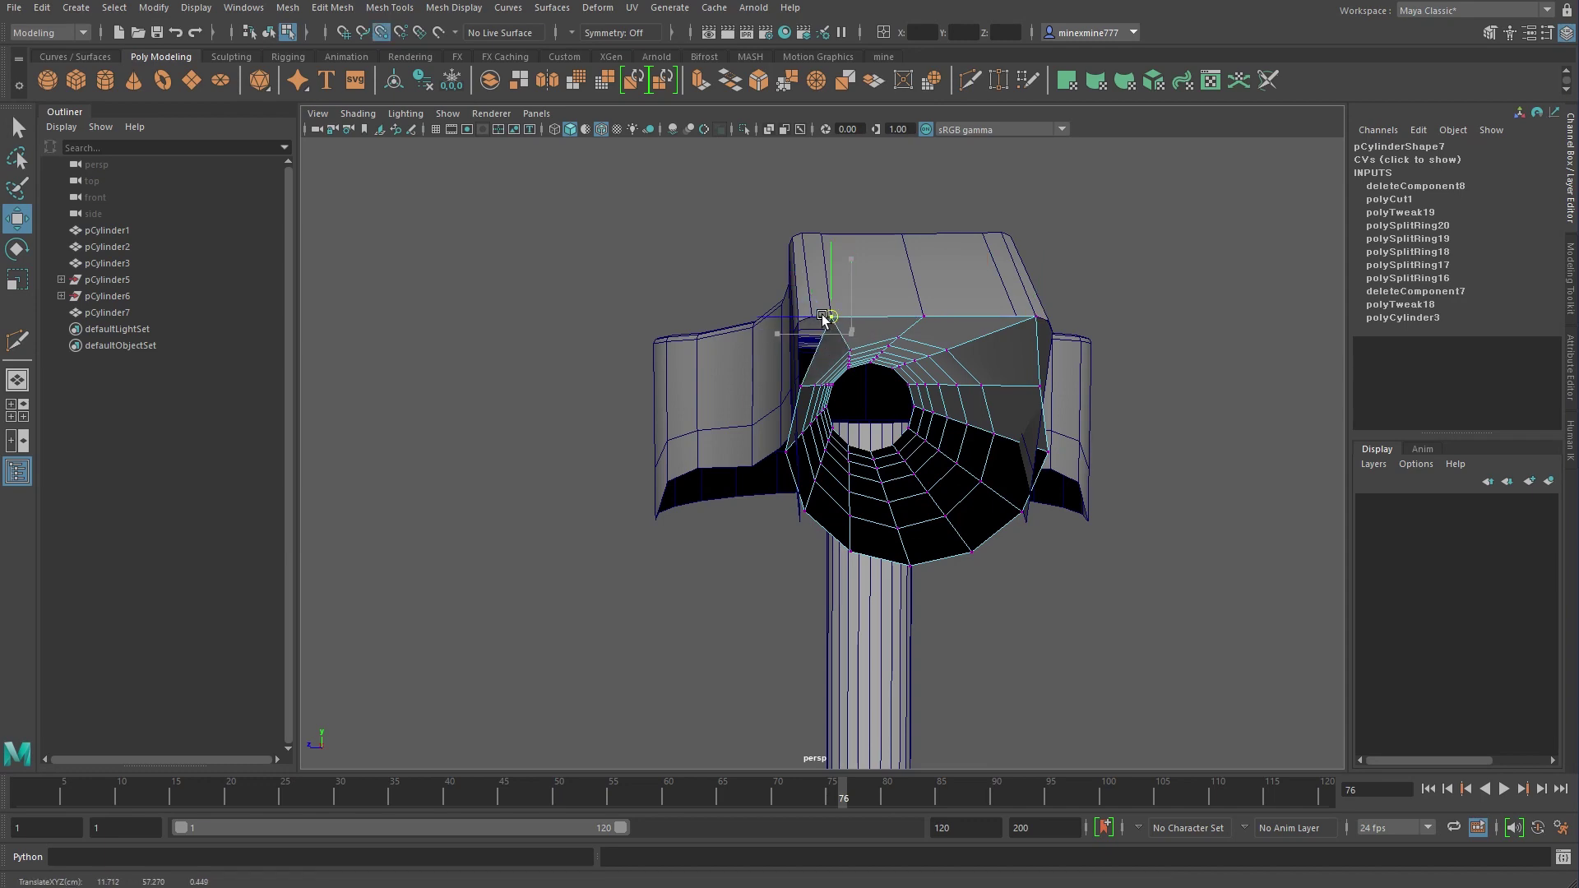
left_click(1039, 387)
mouse_move(1079, 400)
left_mouse_down("alt")
mouse_move(997, 357)
mouse_move(1020, 339)
mouse_move(1010, 257)
left_mouse_up("alt")
left_click(771, 345)
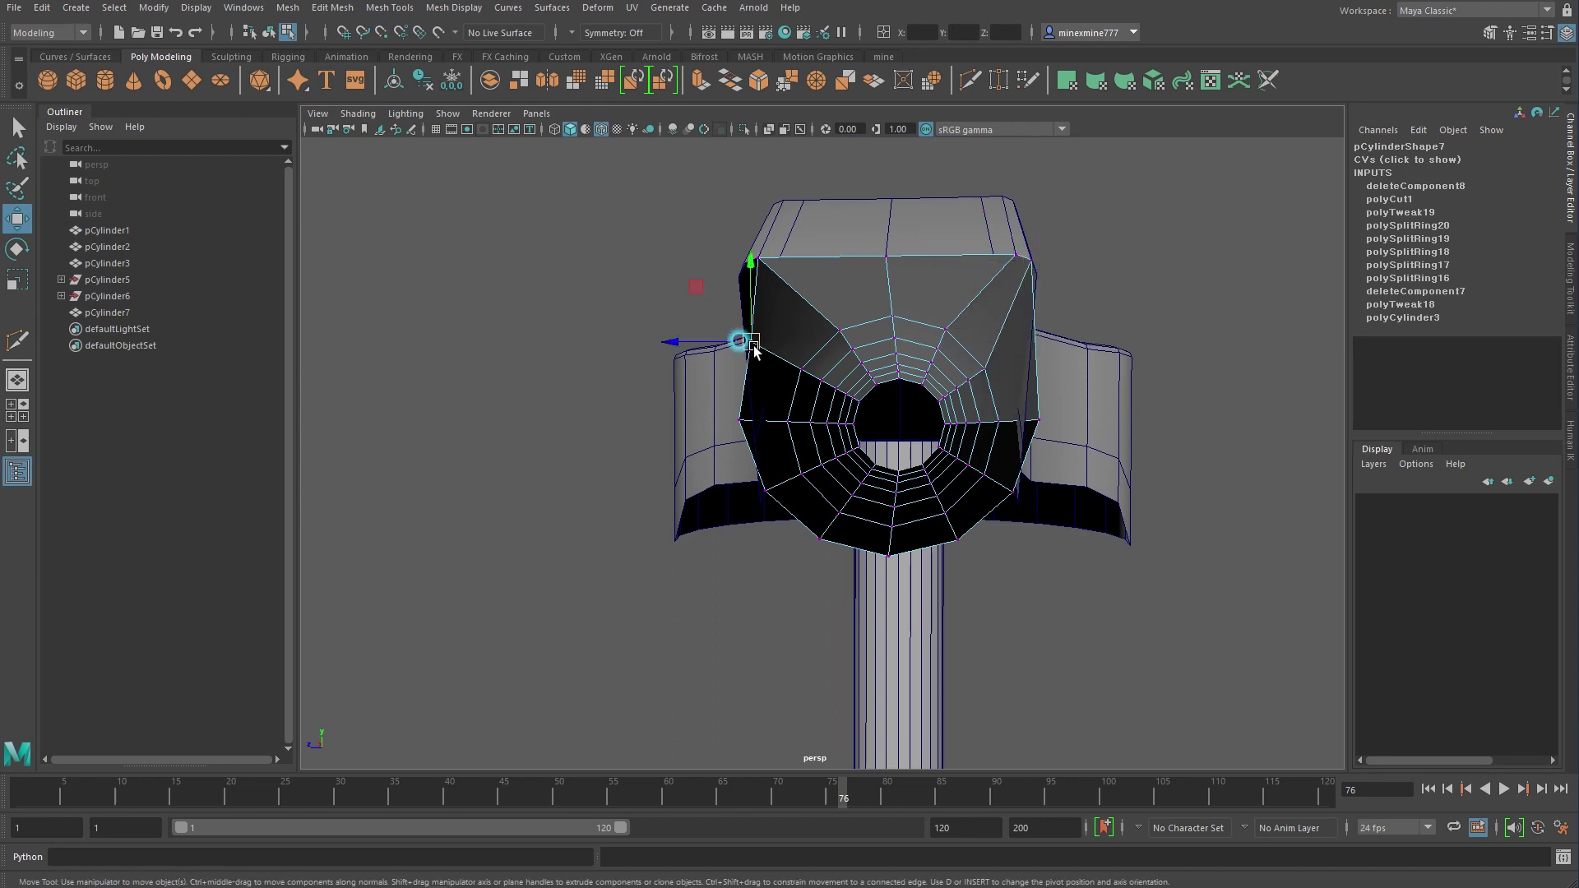
left_click_drag(755, 338, 747, 262)
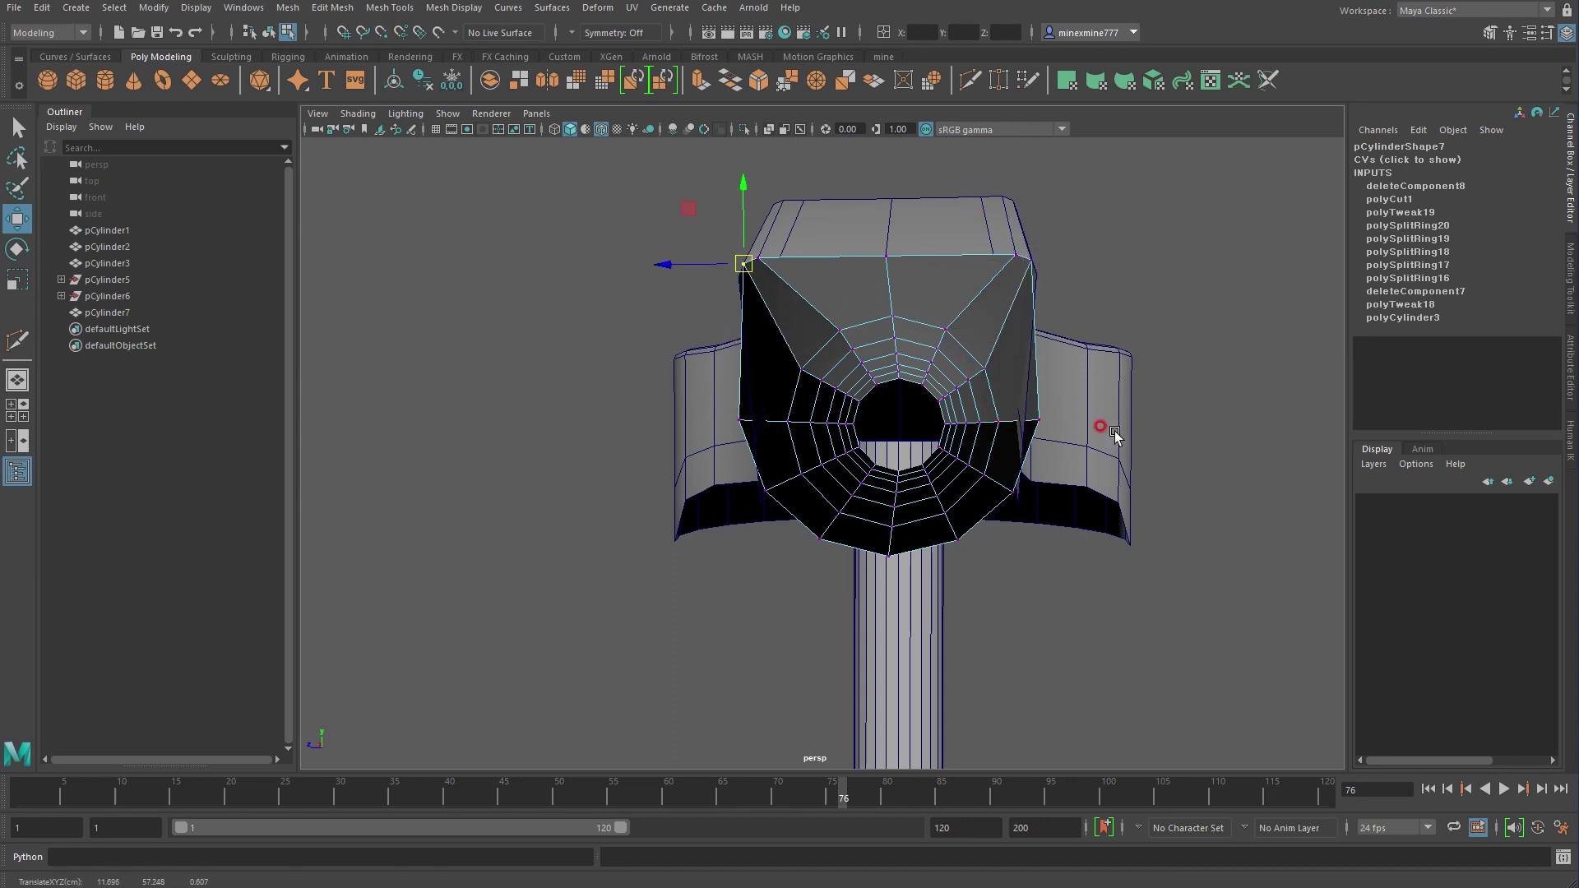
Snap the remaining left-edge and corner vertices so the angled opening closes cleanly
mouse_move(1113, 431)
left_mouse_down("alt")
mouse_move(1018, 421)
mouse_move(982, 269)
left_mouse_up("alt")
left_click(1000, 421)
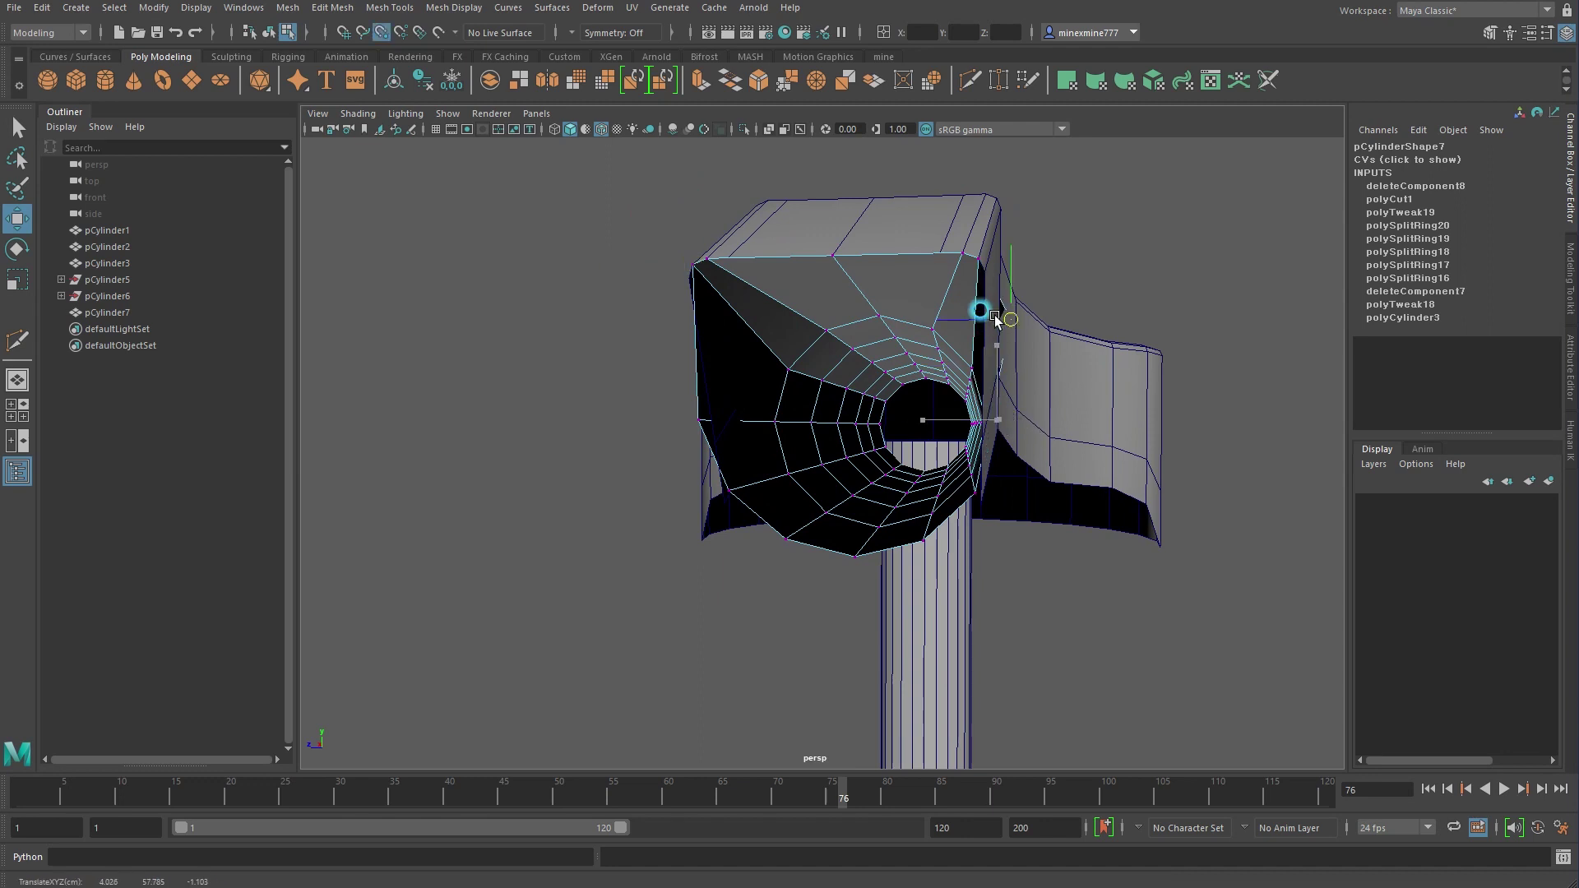
left_click(696, 411)
left_click_drag(694, 406, 689, 279)
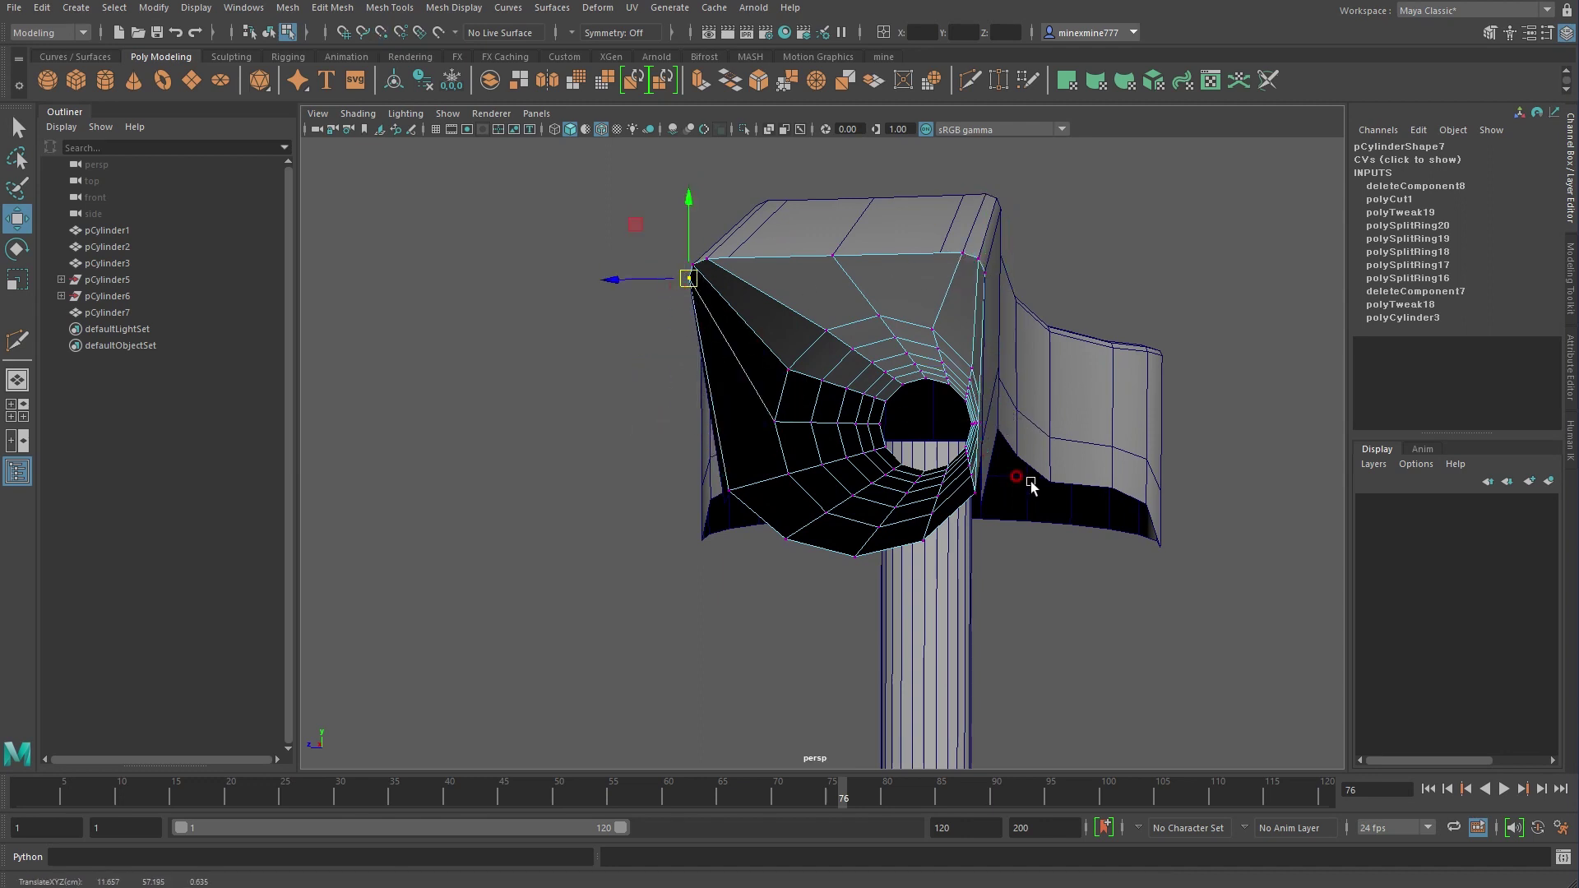
left_click_drag(1015, 486, 1051, 494, "alt")
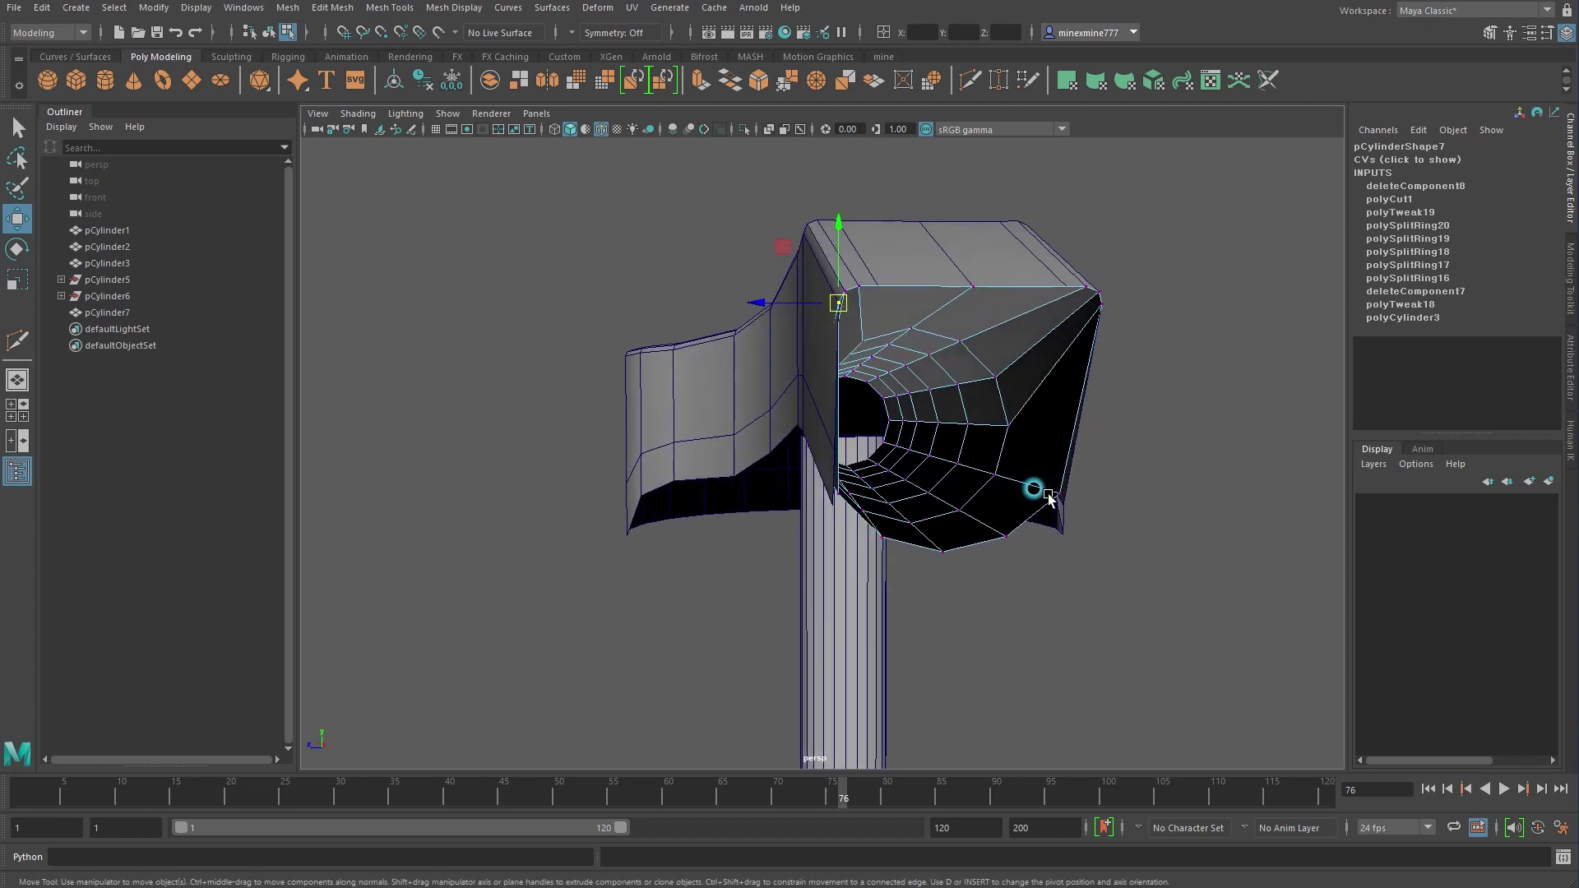
left_click(1058, 498)
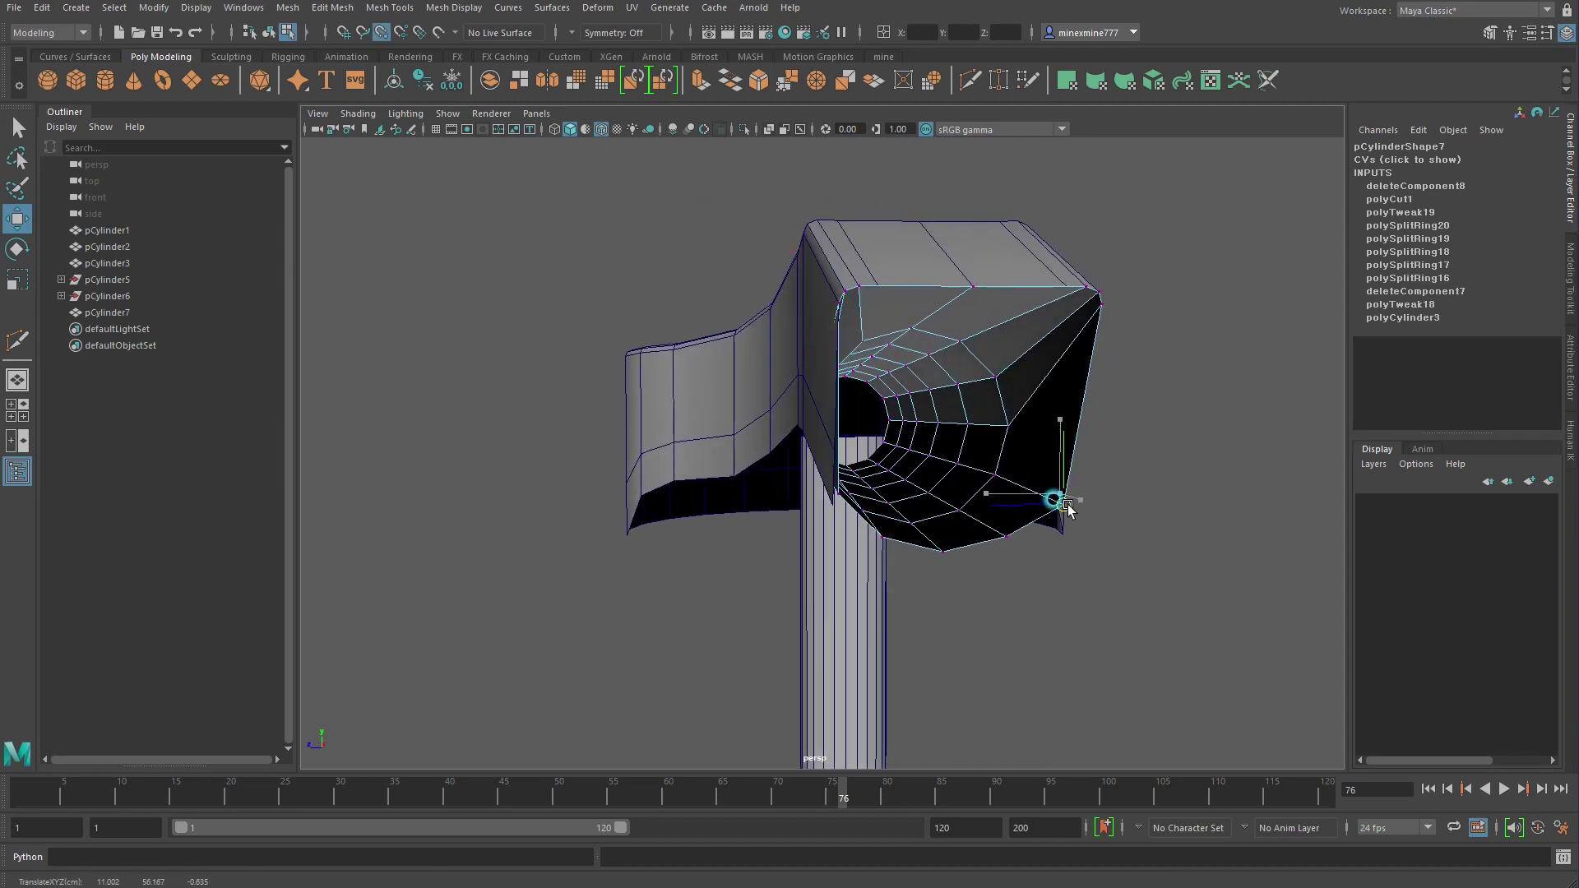
mouse_move(1049, 586)
left_mouse_down("alt")
mouse_move(984, 586)
mouse_move(1002, 584)
left_mouse_up("alt")
left_click(713, 479)
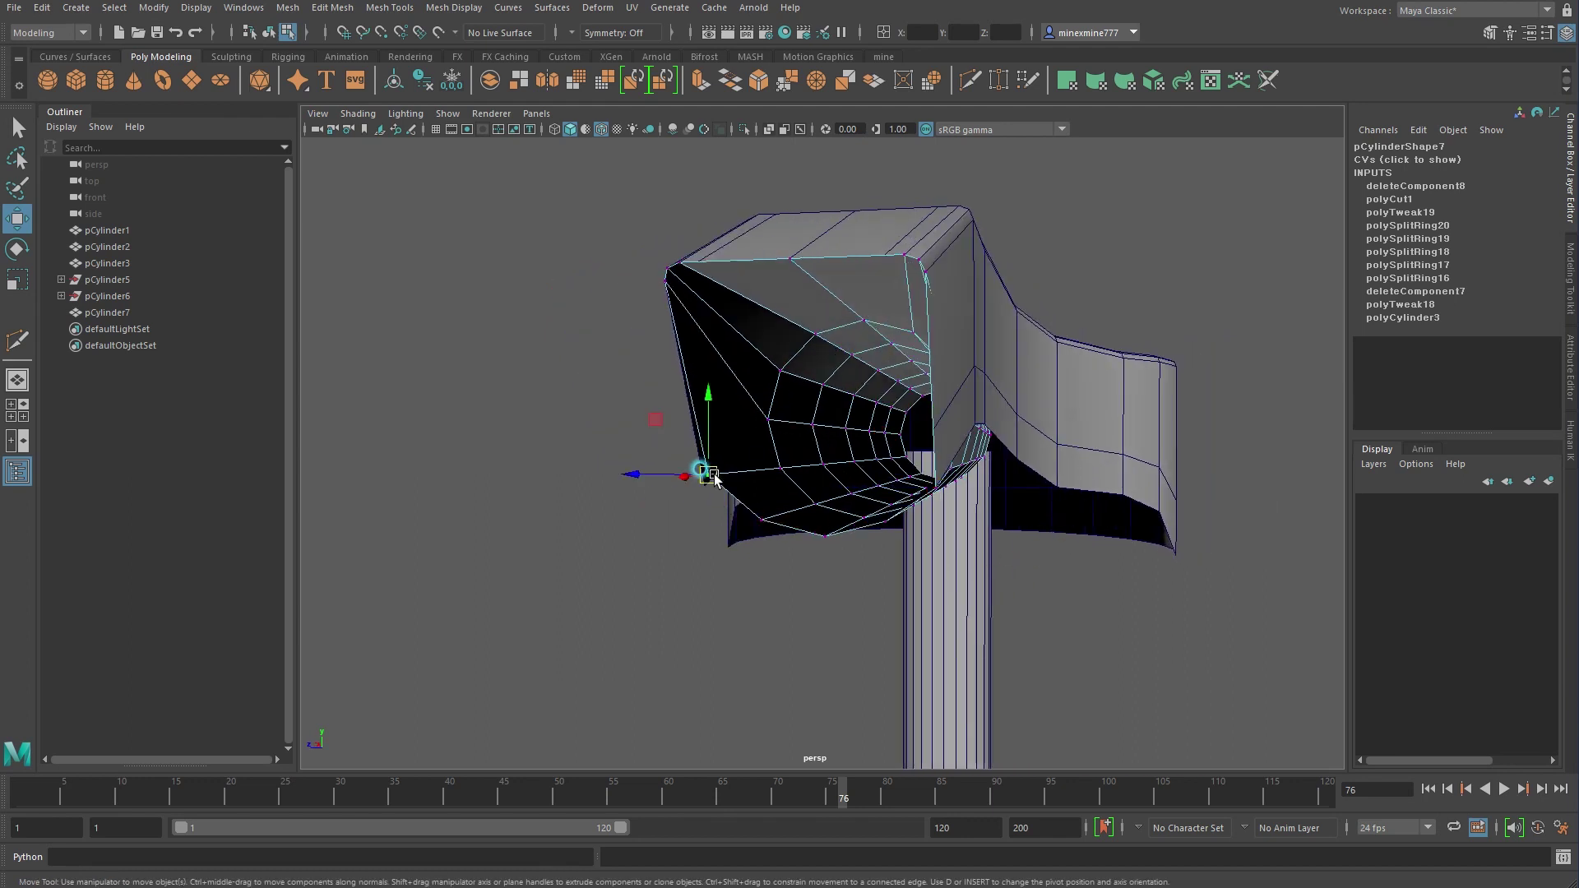
left_click_drag(712, 476, 705, 486)
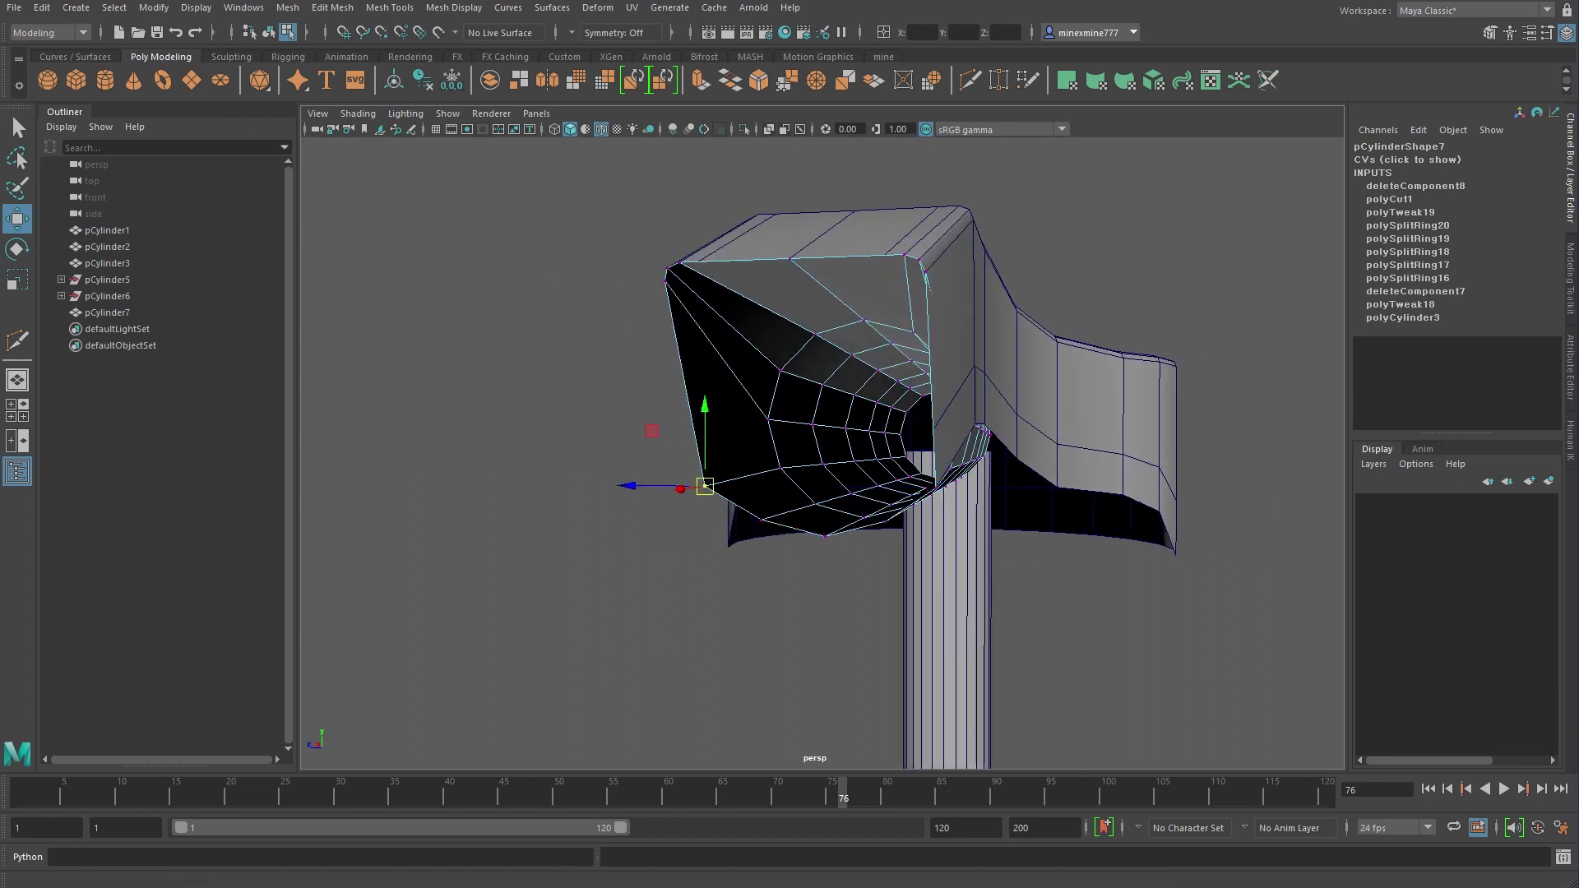
key("F8")
mouse_move(782, 616)
left_mouse_down("alt")
mouse_move(842, 614)
mouse_move(853, 576)
left_mouse_up("alt")
key("space")
key("space")
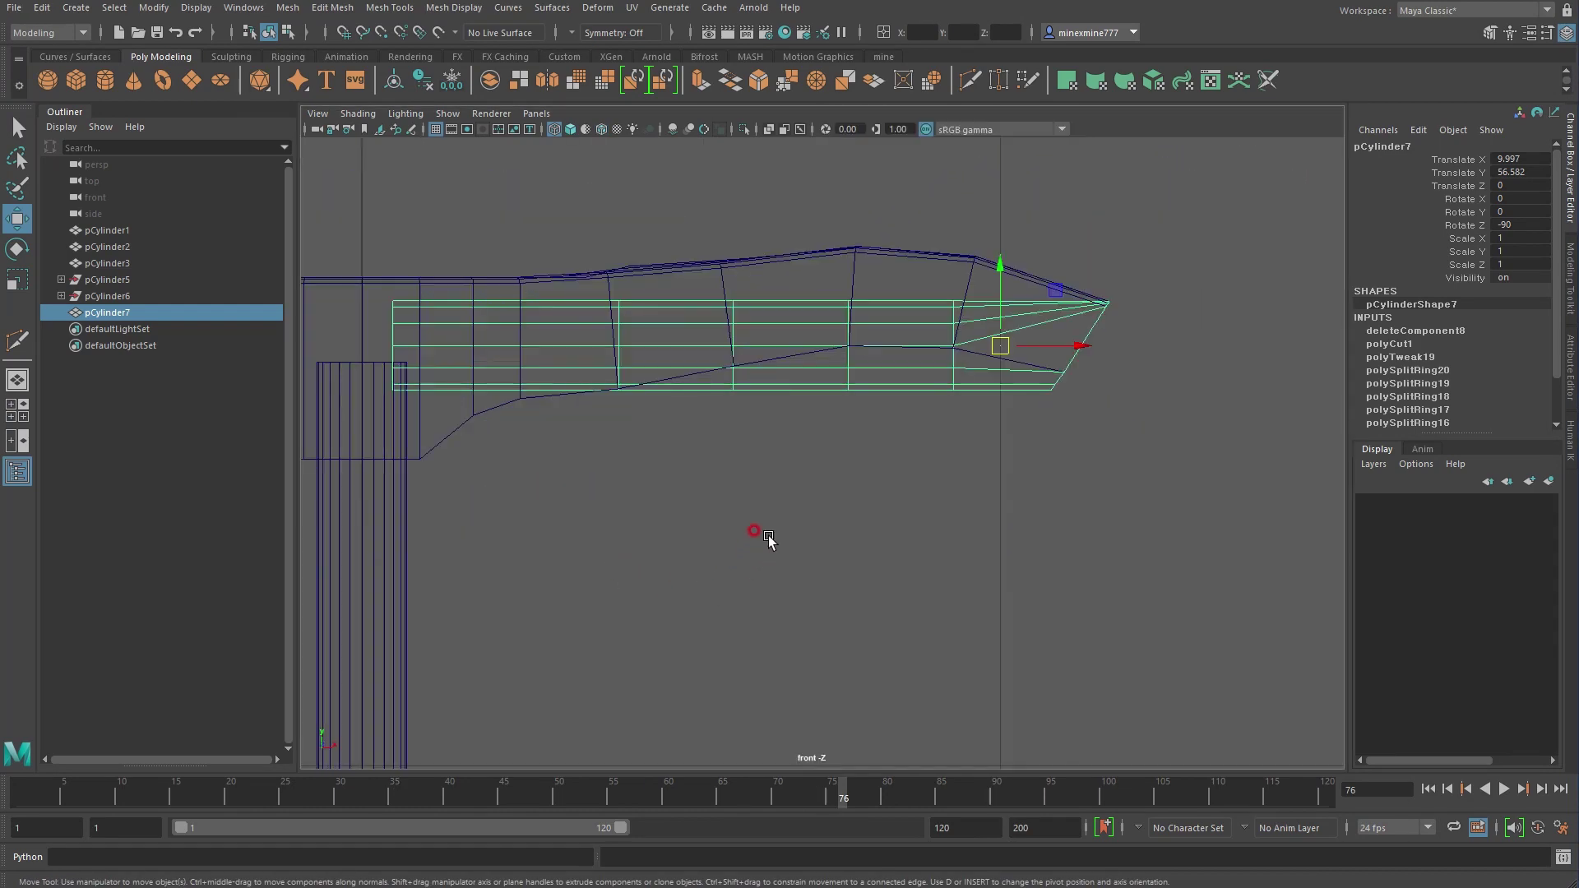
Raise the first two inner-tube vertex columns of pCylinder7 in the front view
middle_click_drag(768, 535, 708, 658, "alt")
right_click_drag(954, 600, 881, 575)
left_click_drag(882, 408, 903, 476)
left_click_drag(895, 386, 894, 376)
mouse_move(761, 401)
left_mouse_down()
mouse_move(810, 458)
mouse_move(788, 371)
left_mouse_up()
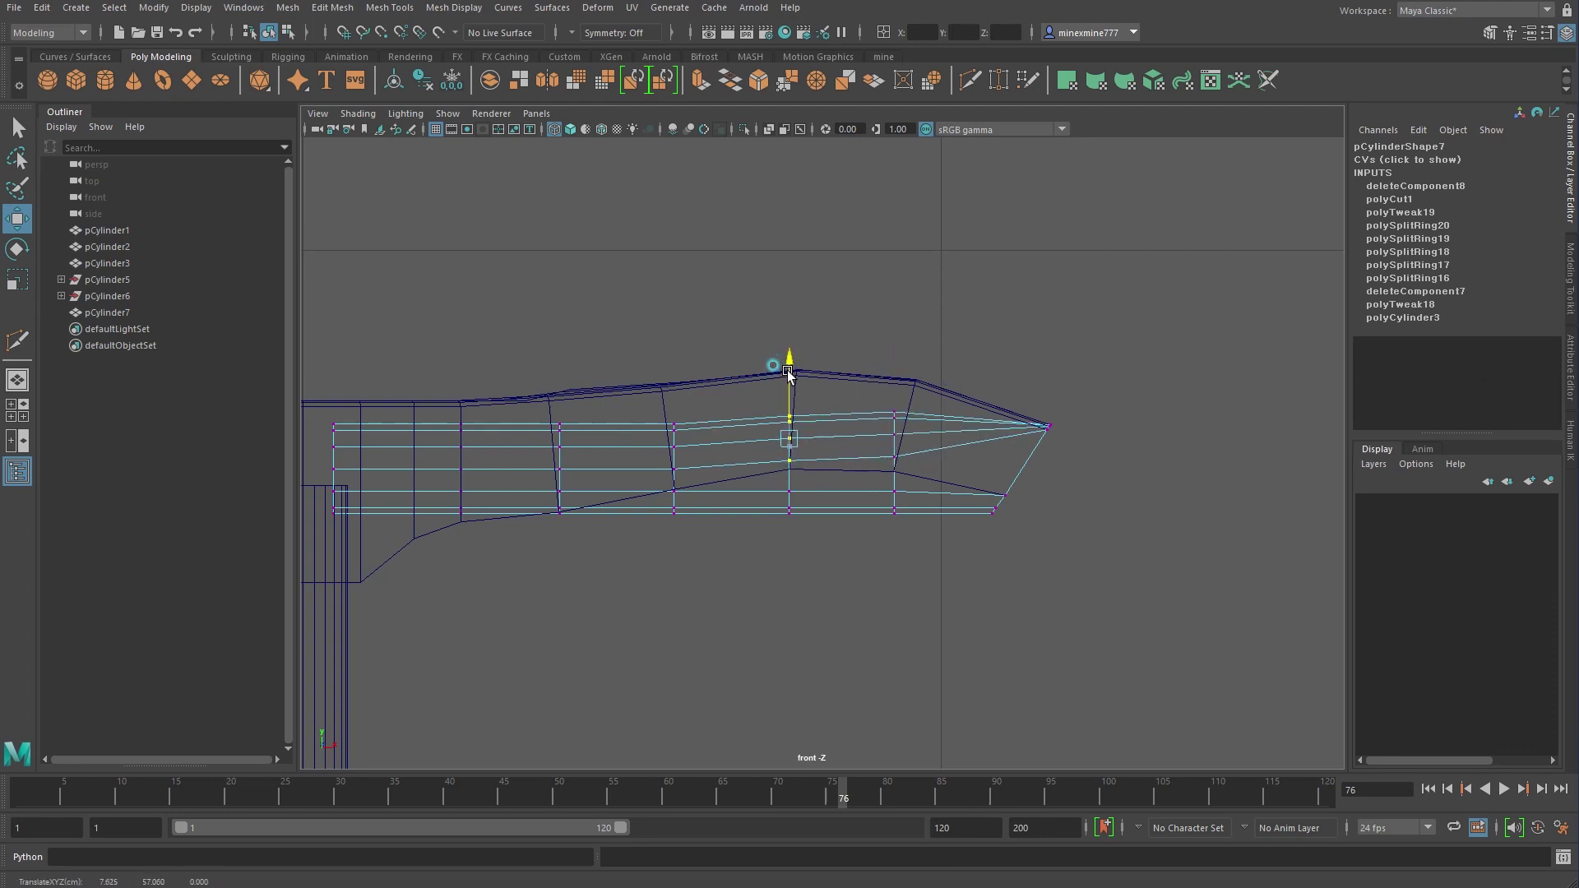
left_click_drag(658, 397, 701, 476)
left_click_drag(674, 397, 673, 391)
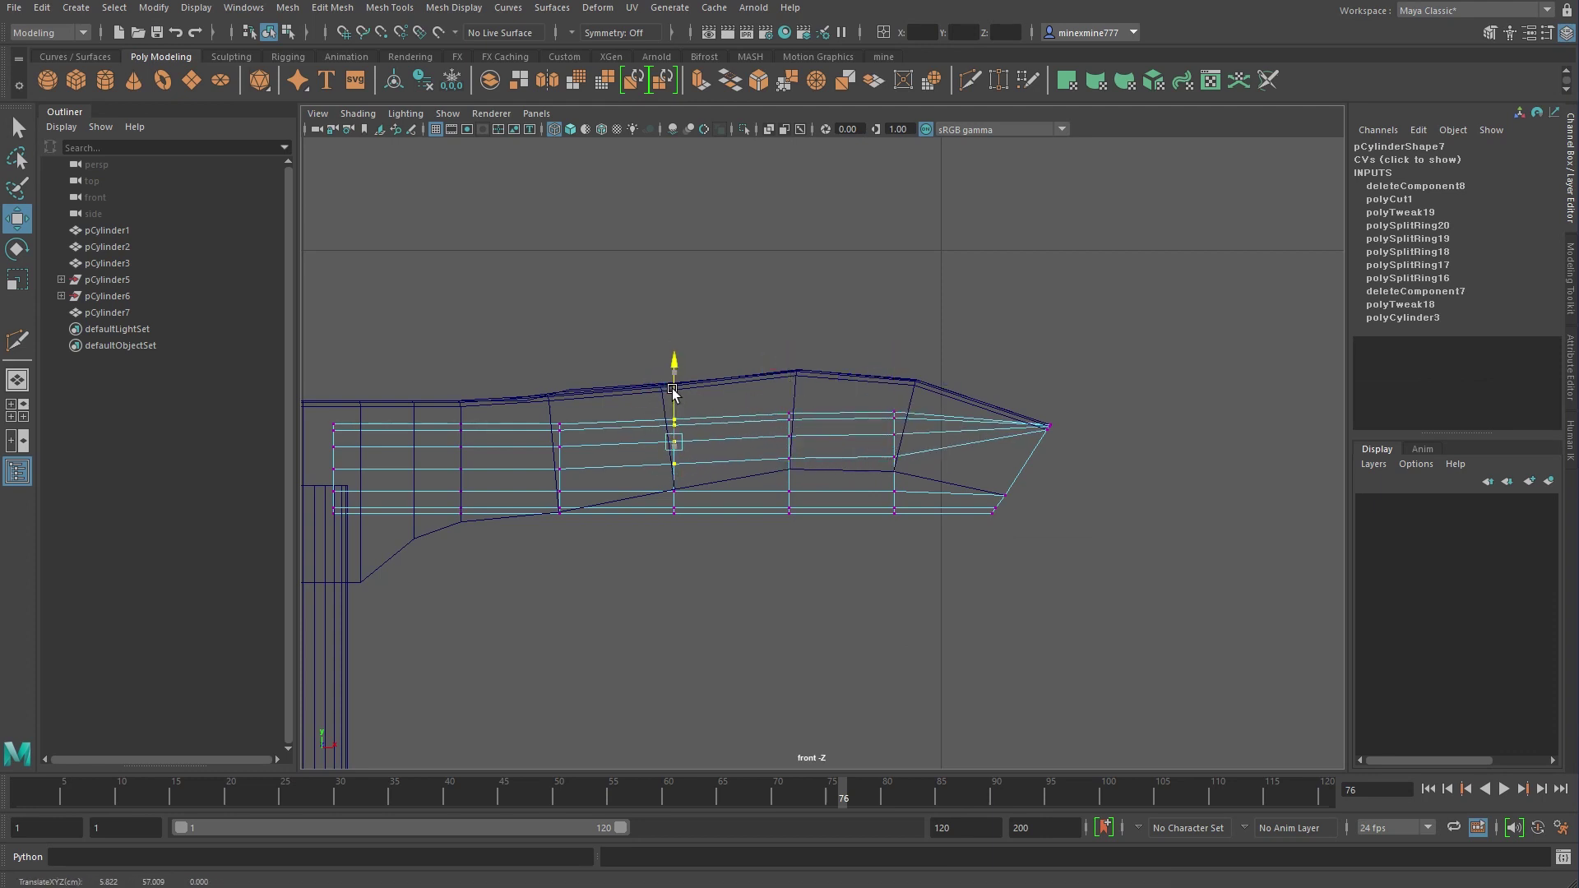
Lift the remaining vertex columns and the tip vertices so the tube arches with the nozzle
left_click_drag(541, 407, 580, 485)
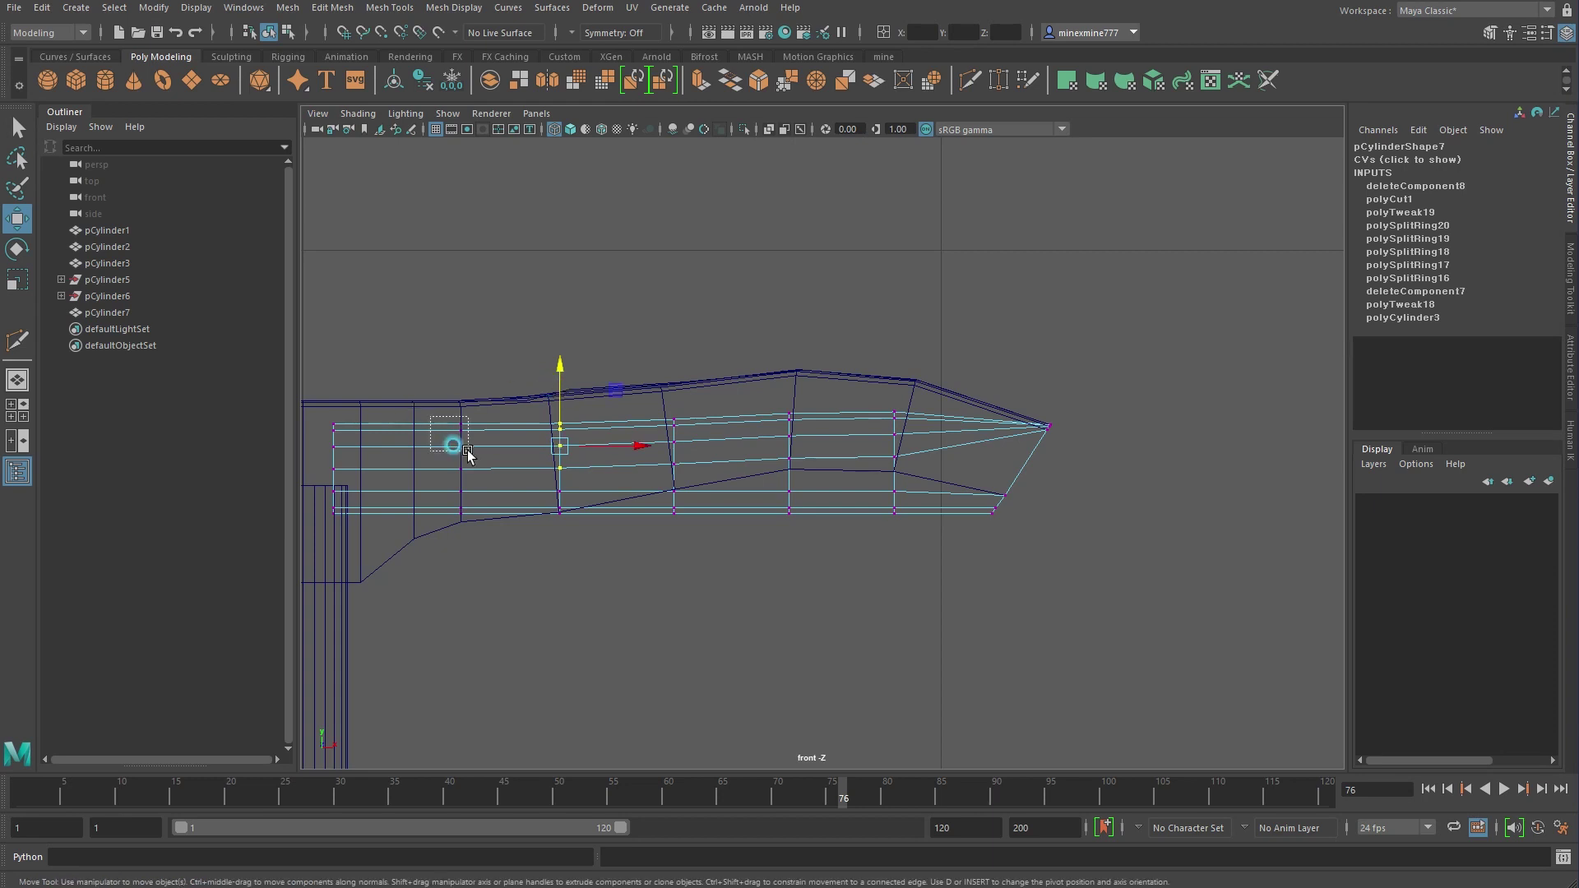
left_click_drag(431, 415, 481, 493, "shift")
left_click_drag(495, 407, 575, 518)
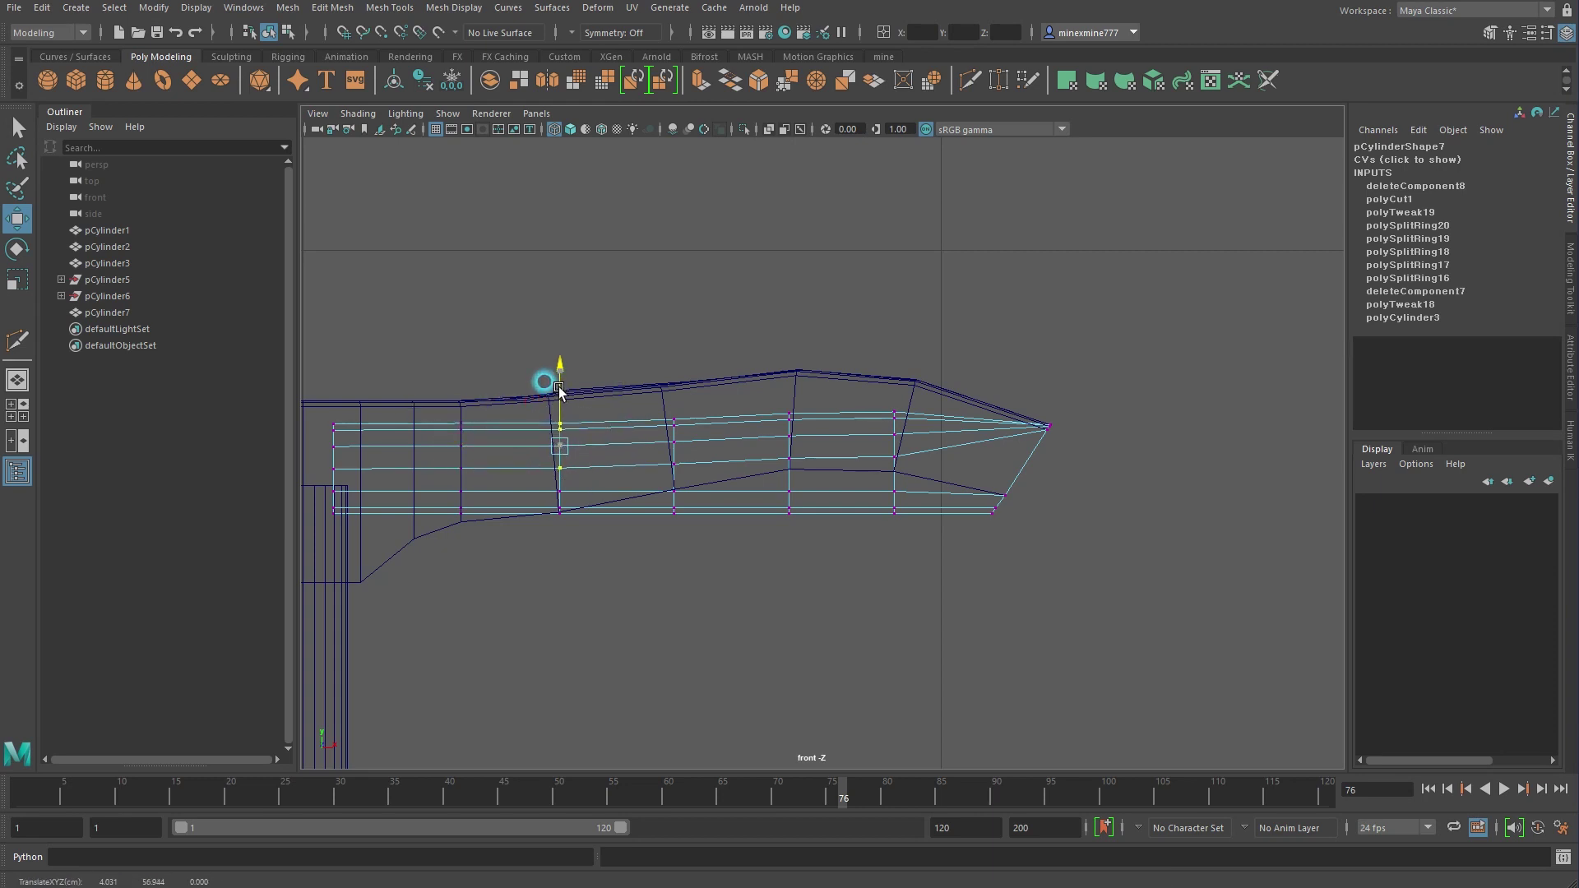
left_click_drag(879, 421, 908, 464)
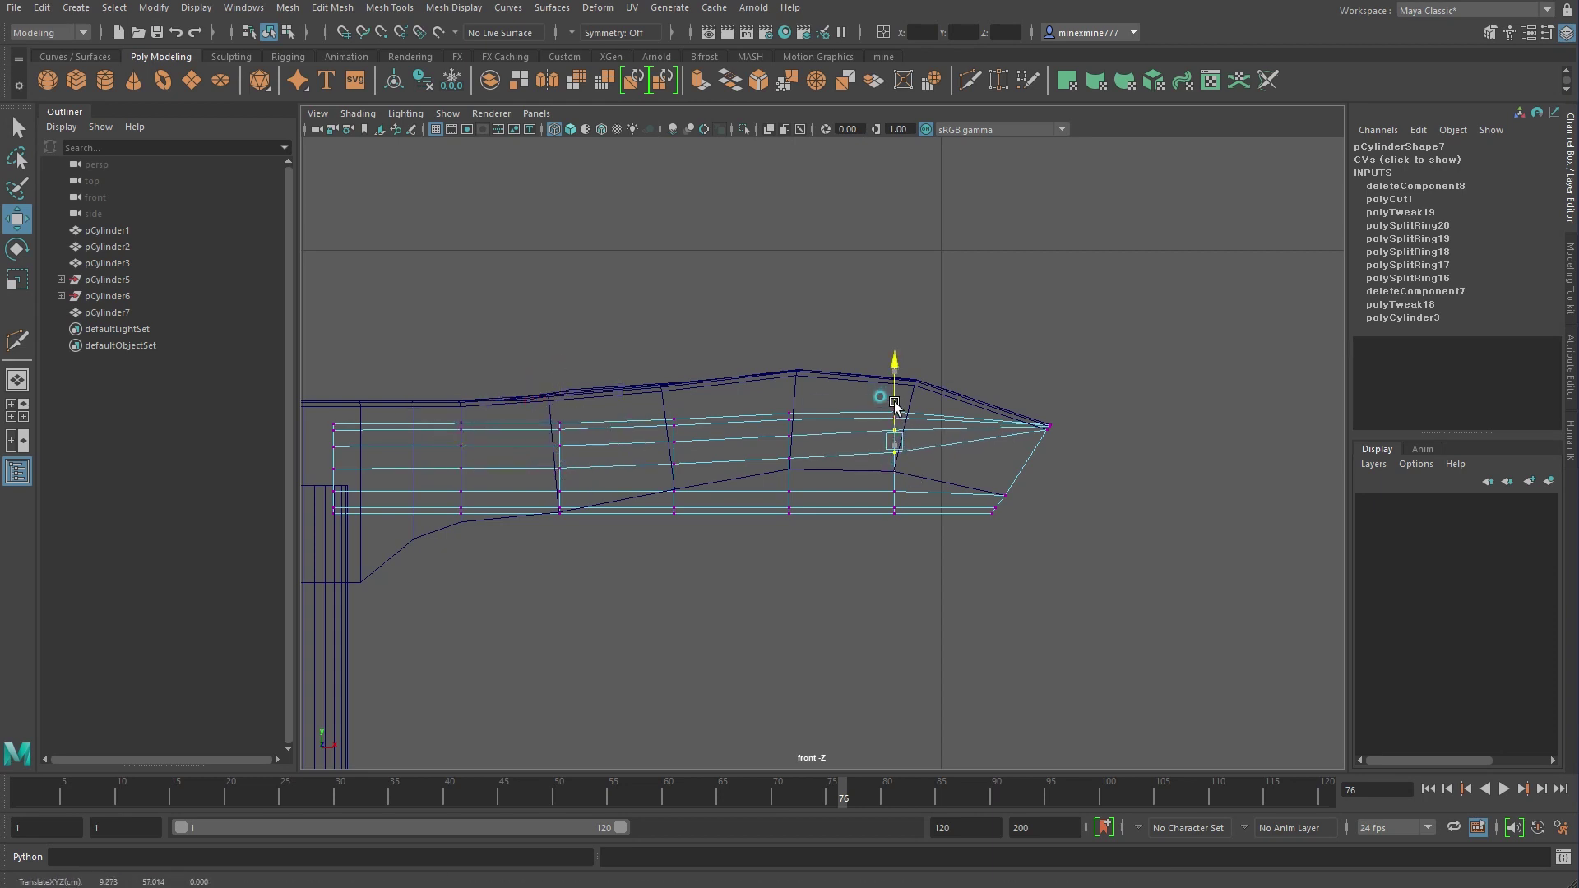
left_click_drag(777, 446, 802, 465)
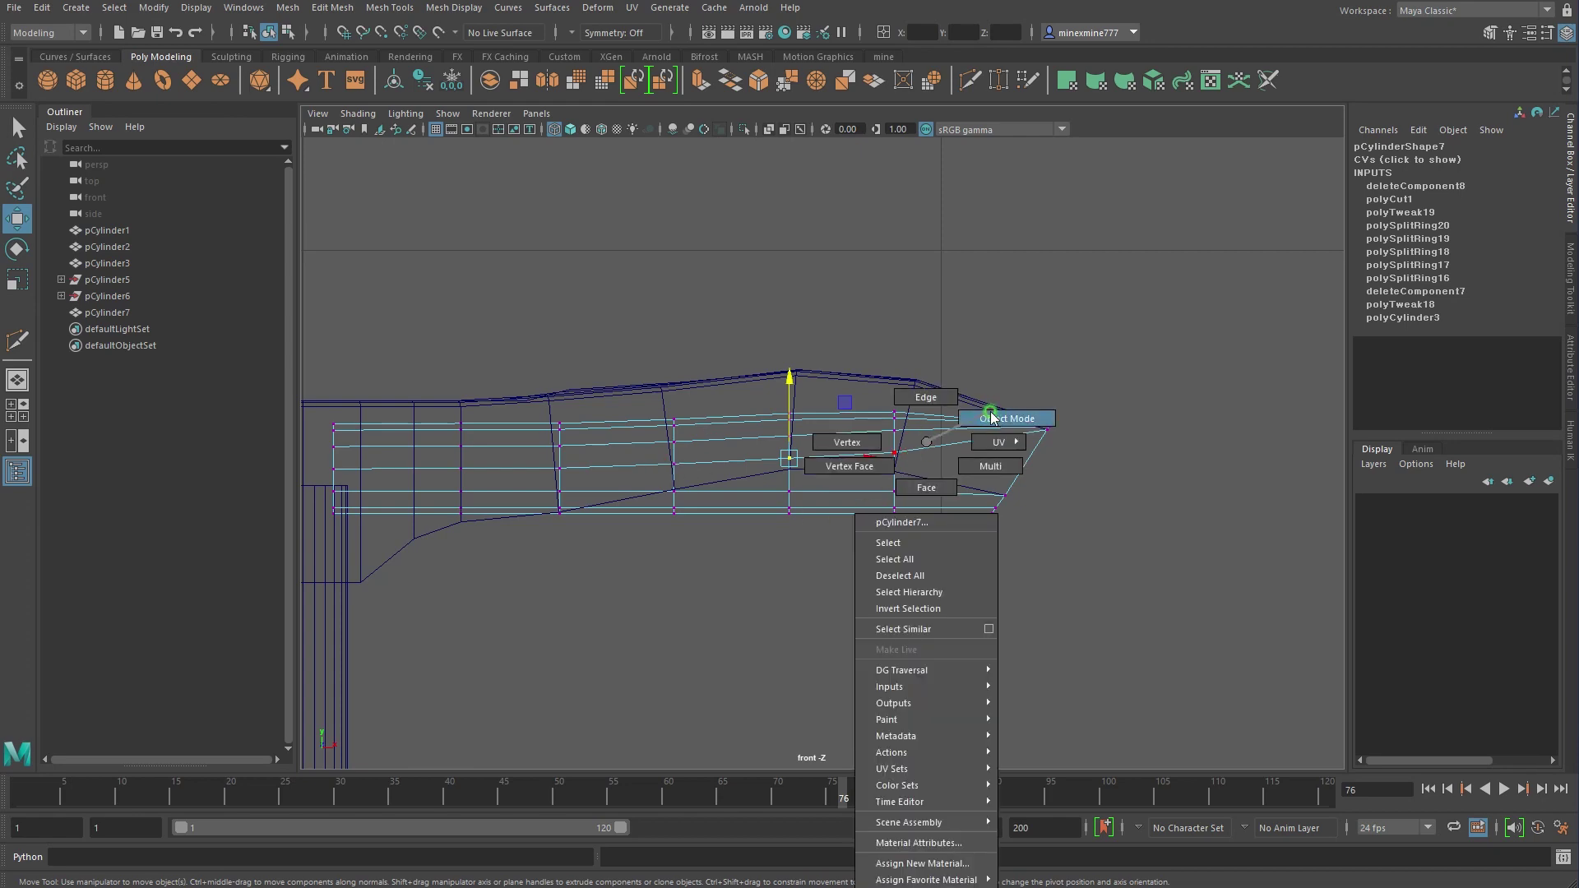
right_click_drag(926, 445, 1004, 416)
key("space")
key("space")
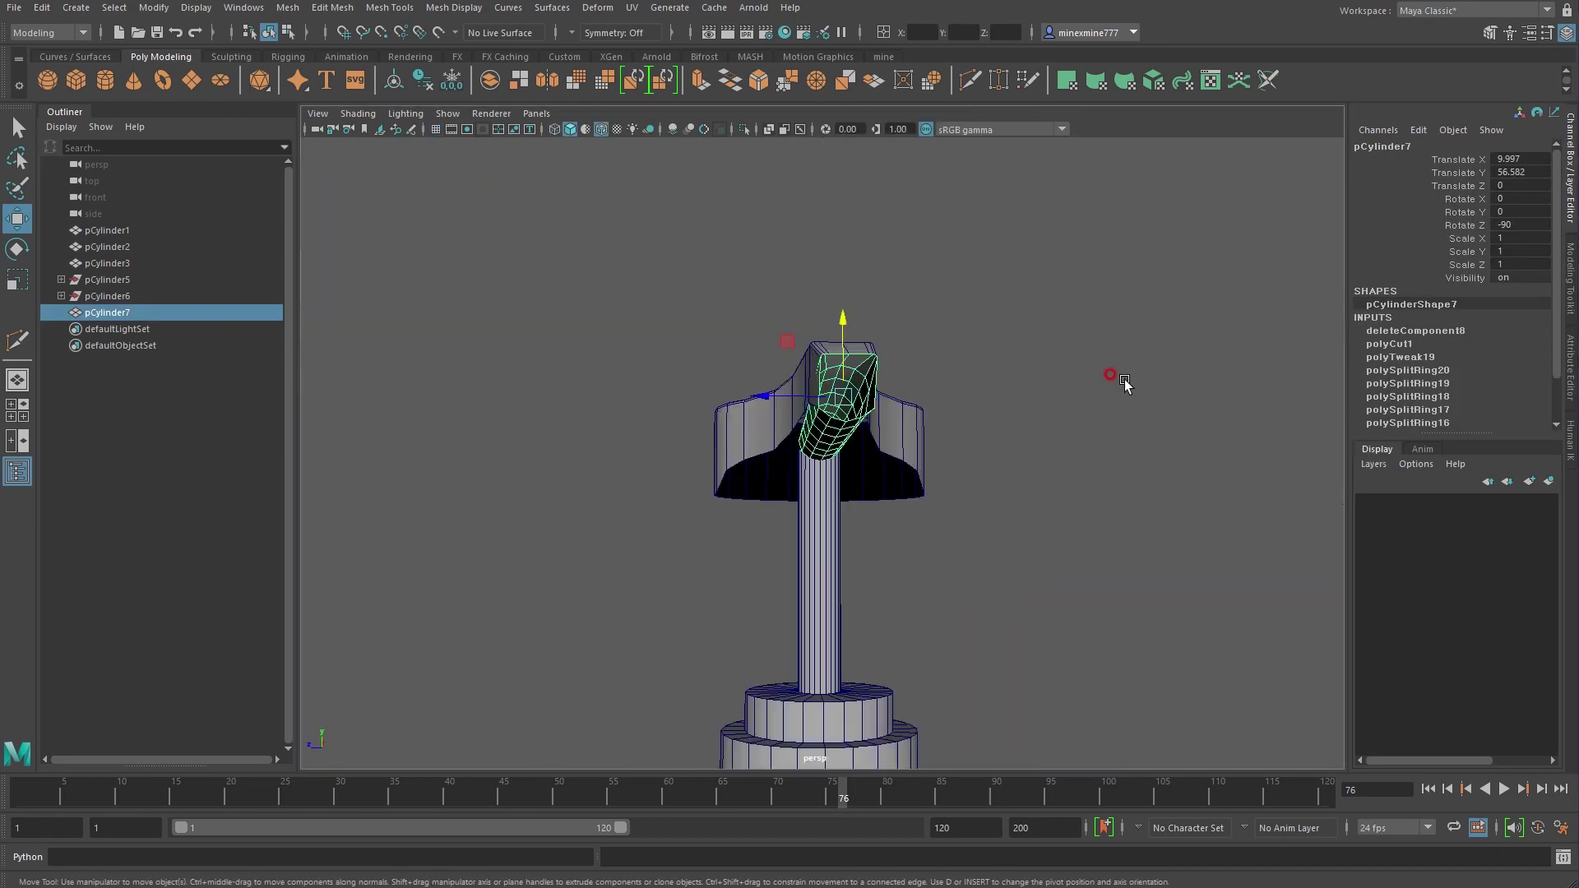
Create a new polygon cylinder and lift it up to the bottle neck
left_click(1032, 491)
scroll(1033, 490, "up", 5)
left_click(75, 7)
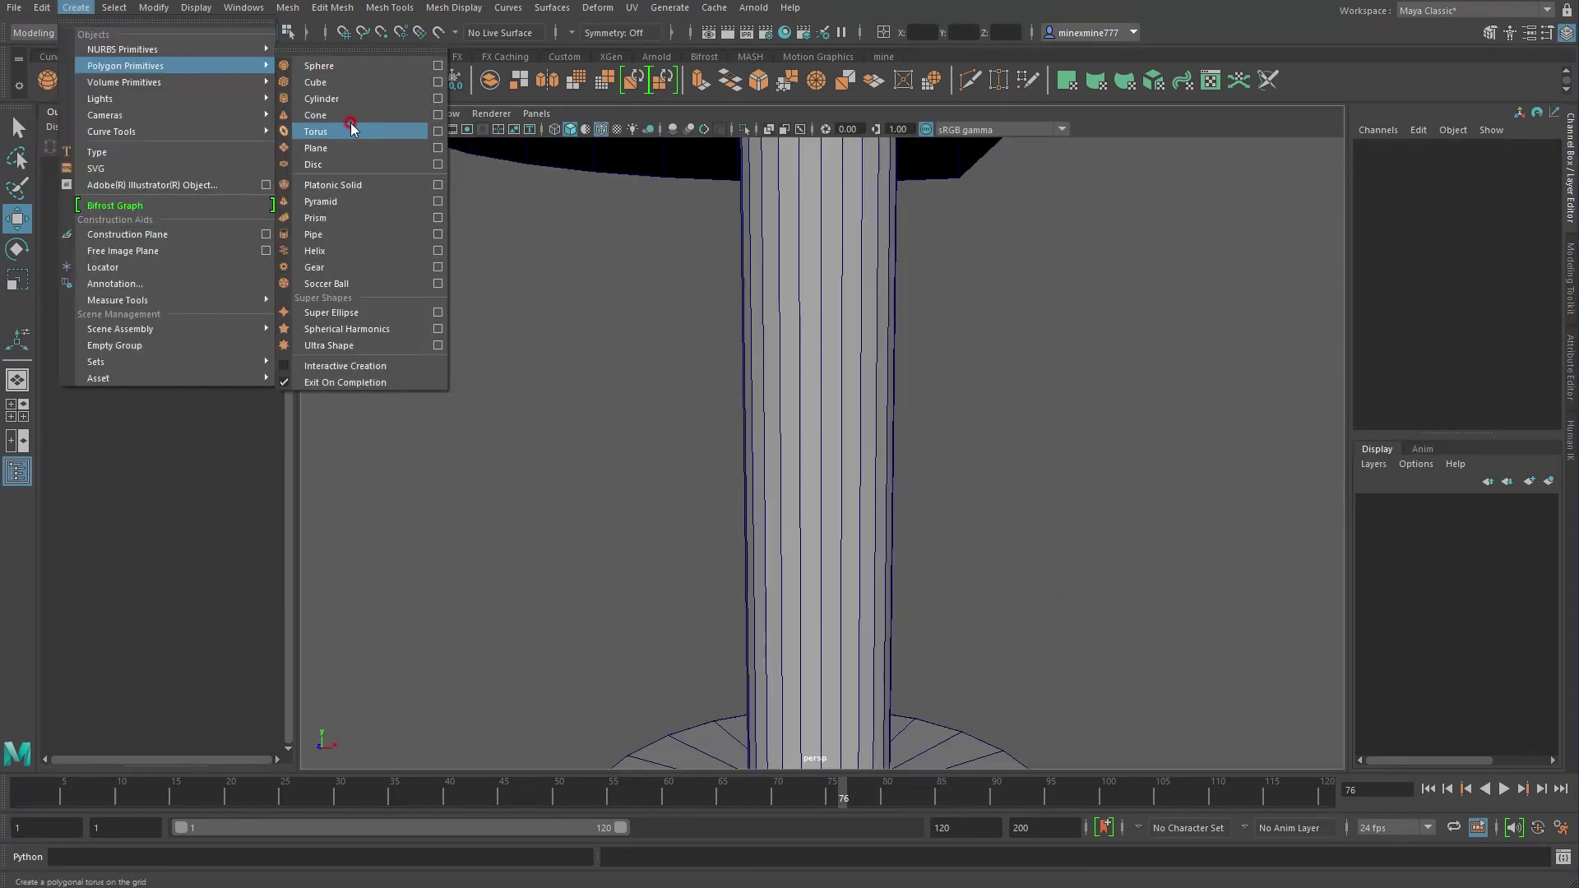
left_click(356, 98)
scroll(736, 387, "down", 5)
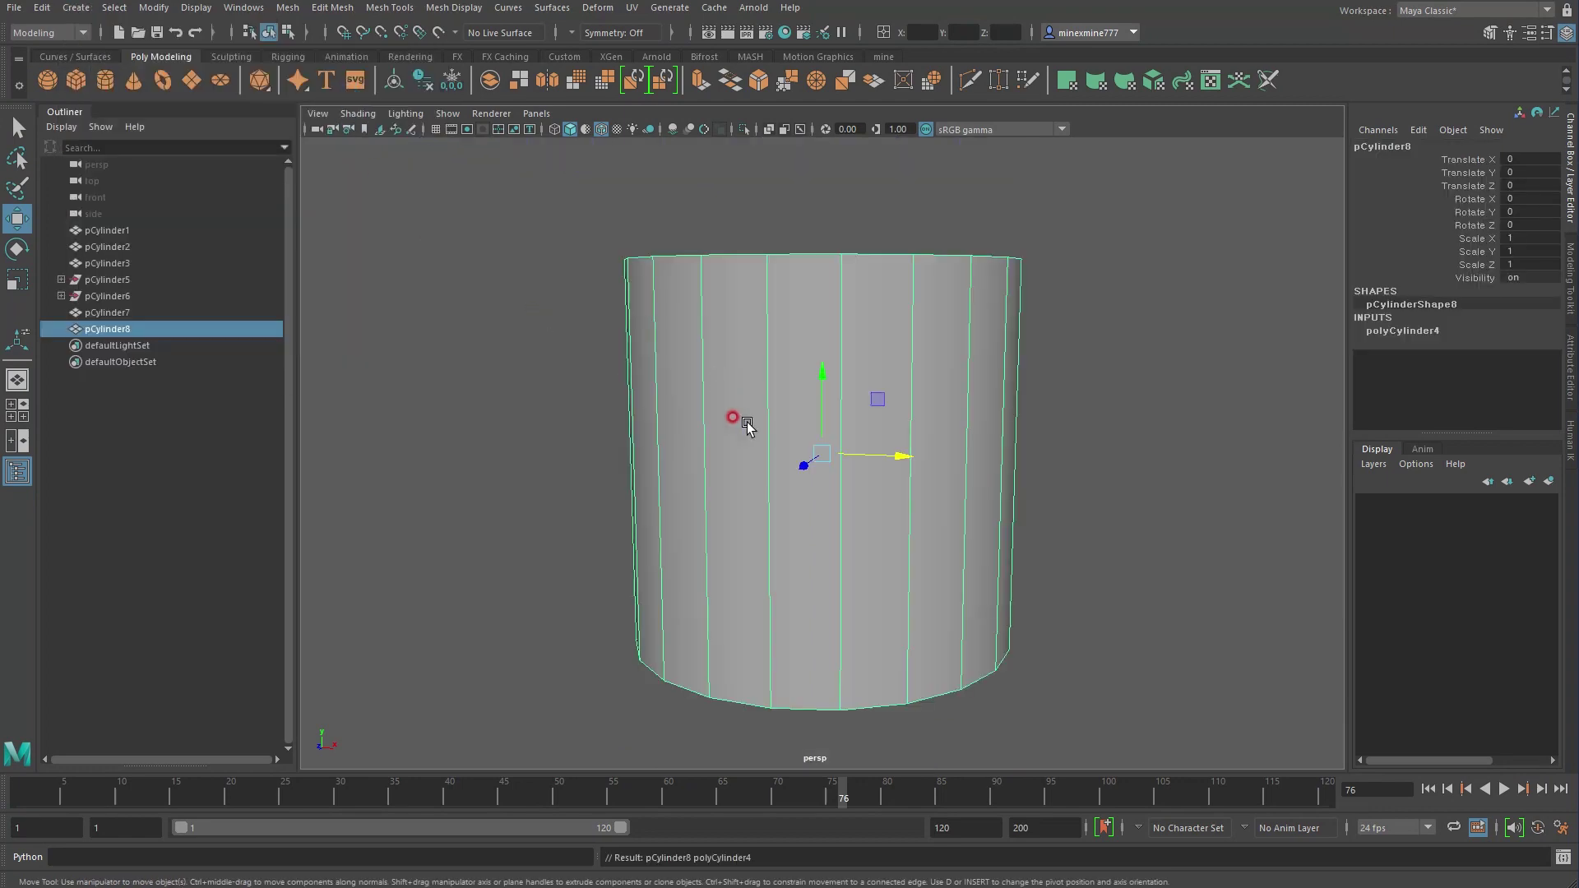
scroll(535, 486, "down", 5)
scroll(469, 462, "down", 3)
scroll(862, 382, "down", 2)
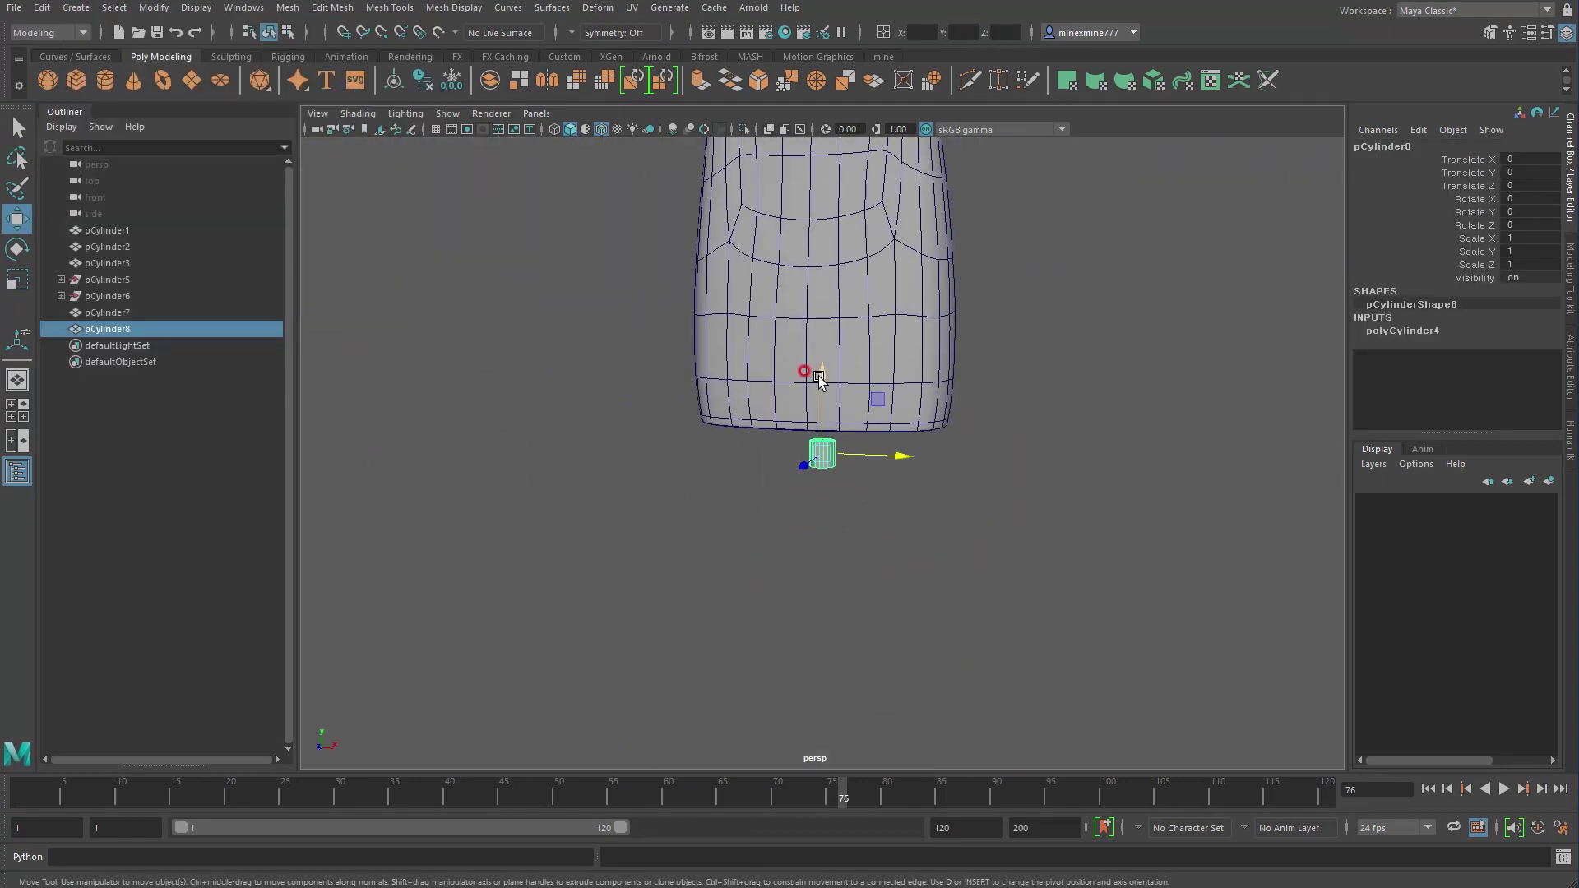
left_click_drag(819, 379, 820, 165)
middle_click_drag(842, 177, 842, 578, "alt")
left_click_drag(826, 463, 794, 222)
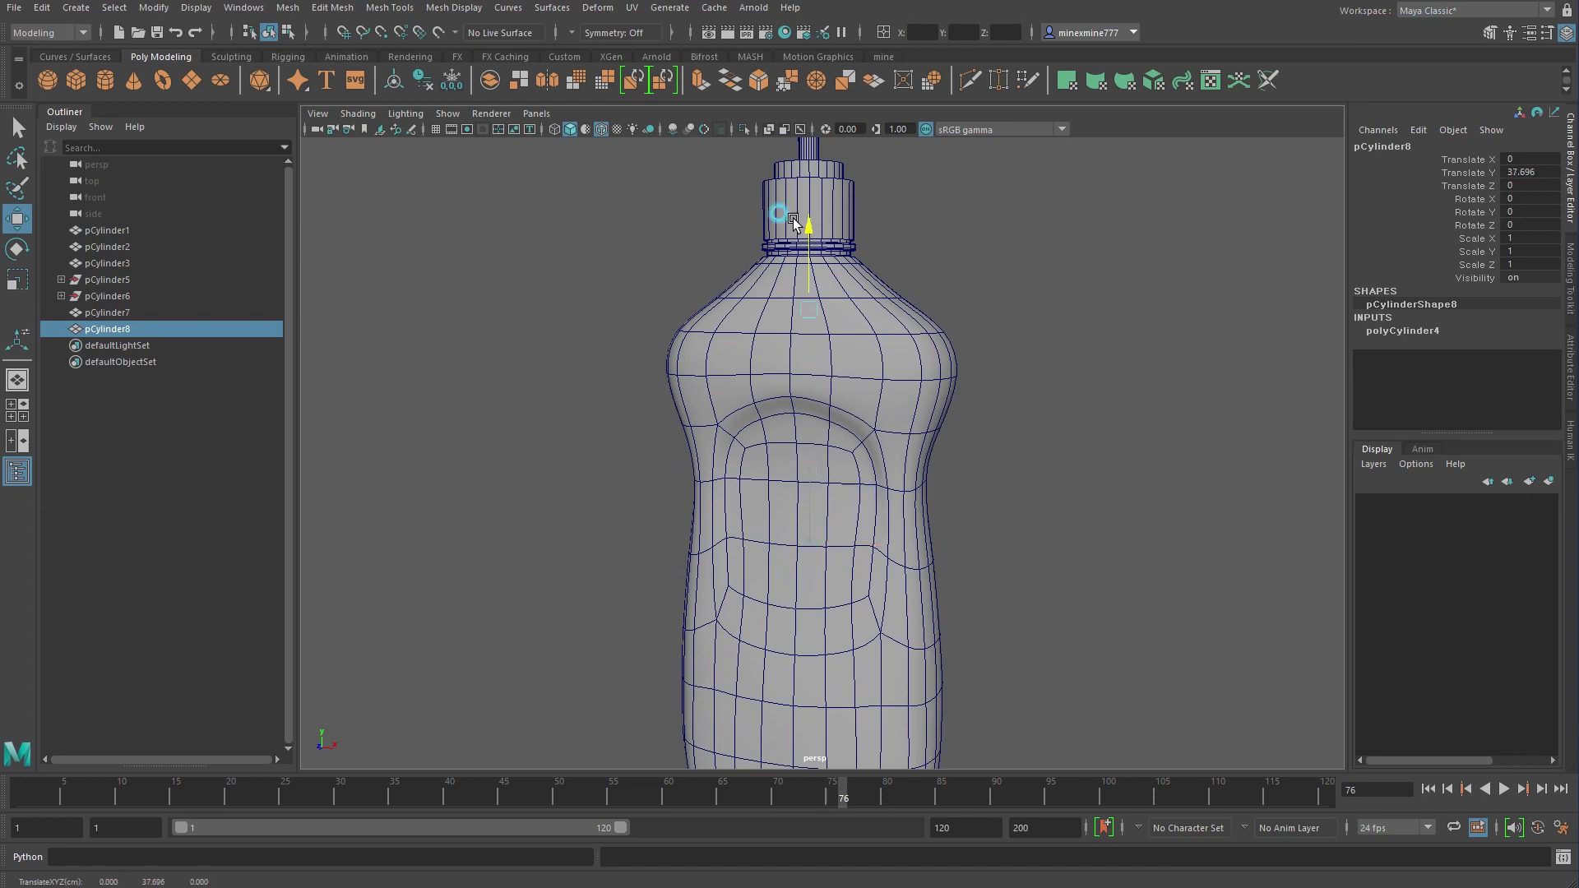
middle_click_drag(845, 264, 835, 528, "alt")
Set the polyCylinder4 Subdivisions Axis to 12
scroll(834, 527, "up", 5)
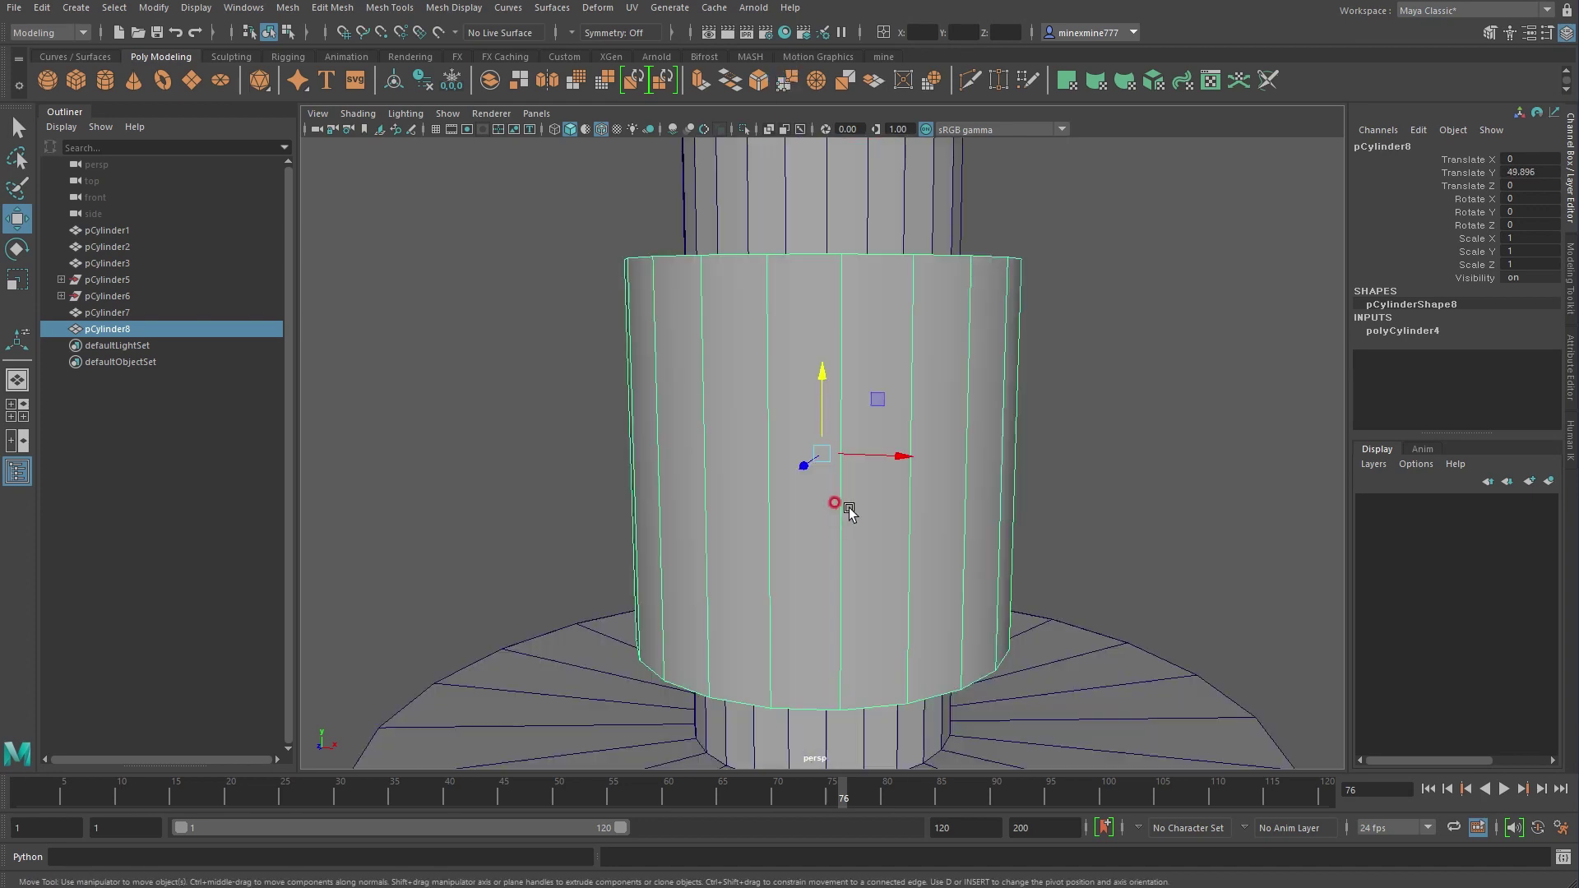
scroll(683, 497, "down", 3)
left_click_drag(683, 497, 876, 453, "alt")
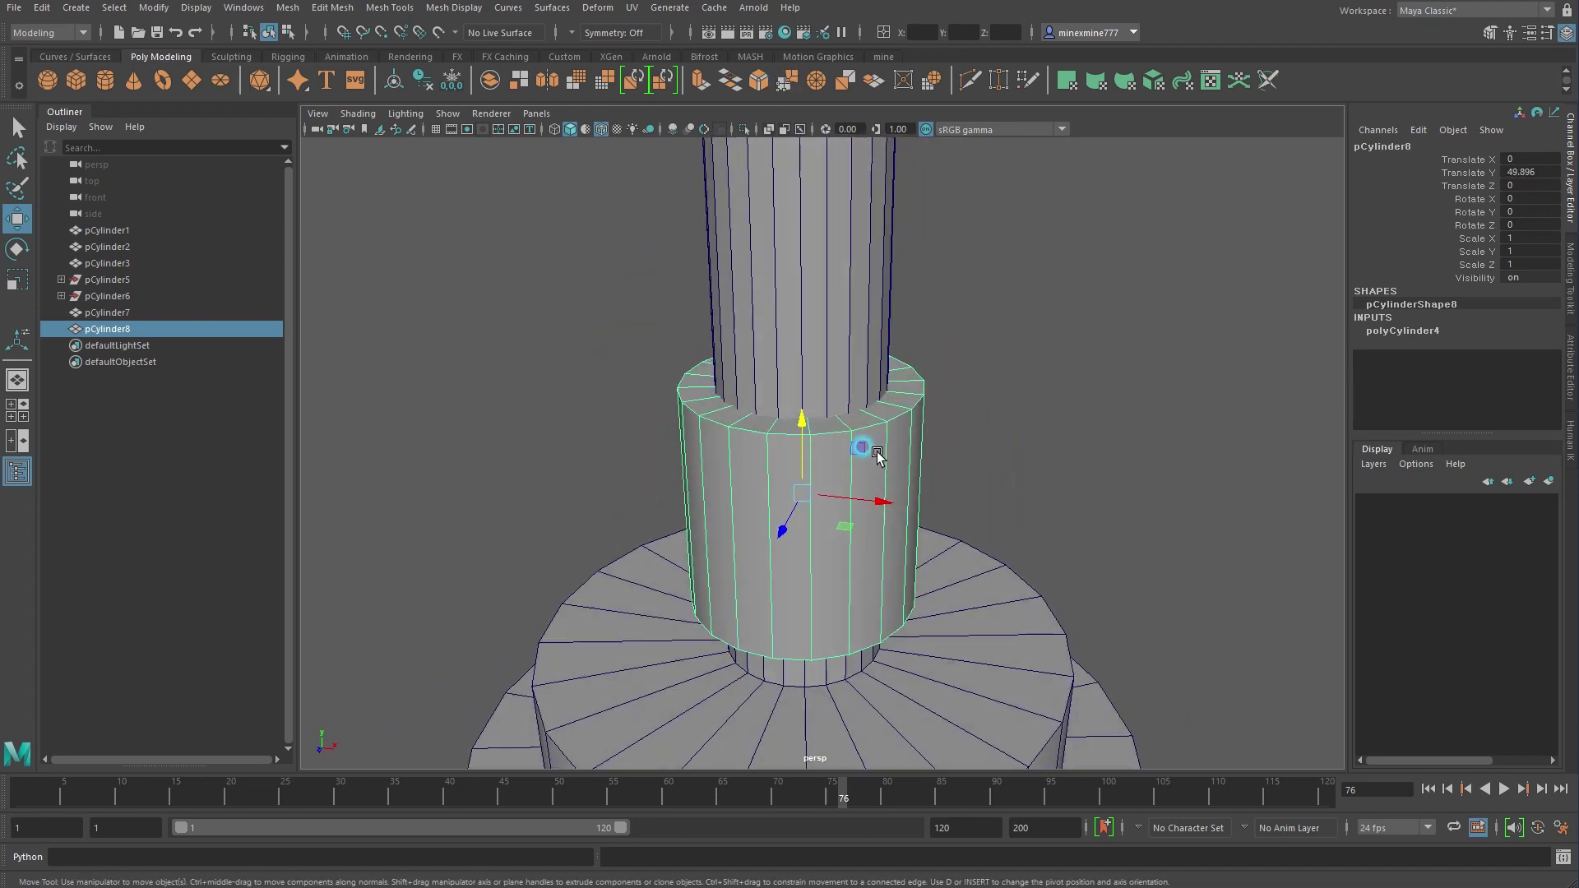
left_click(1400, 330)
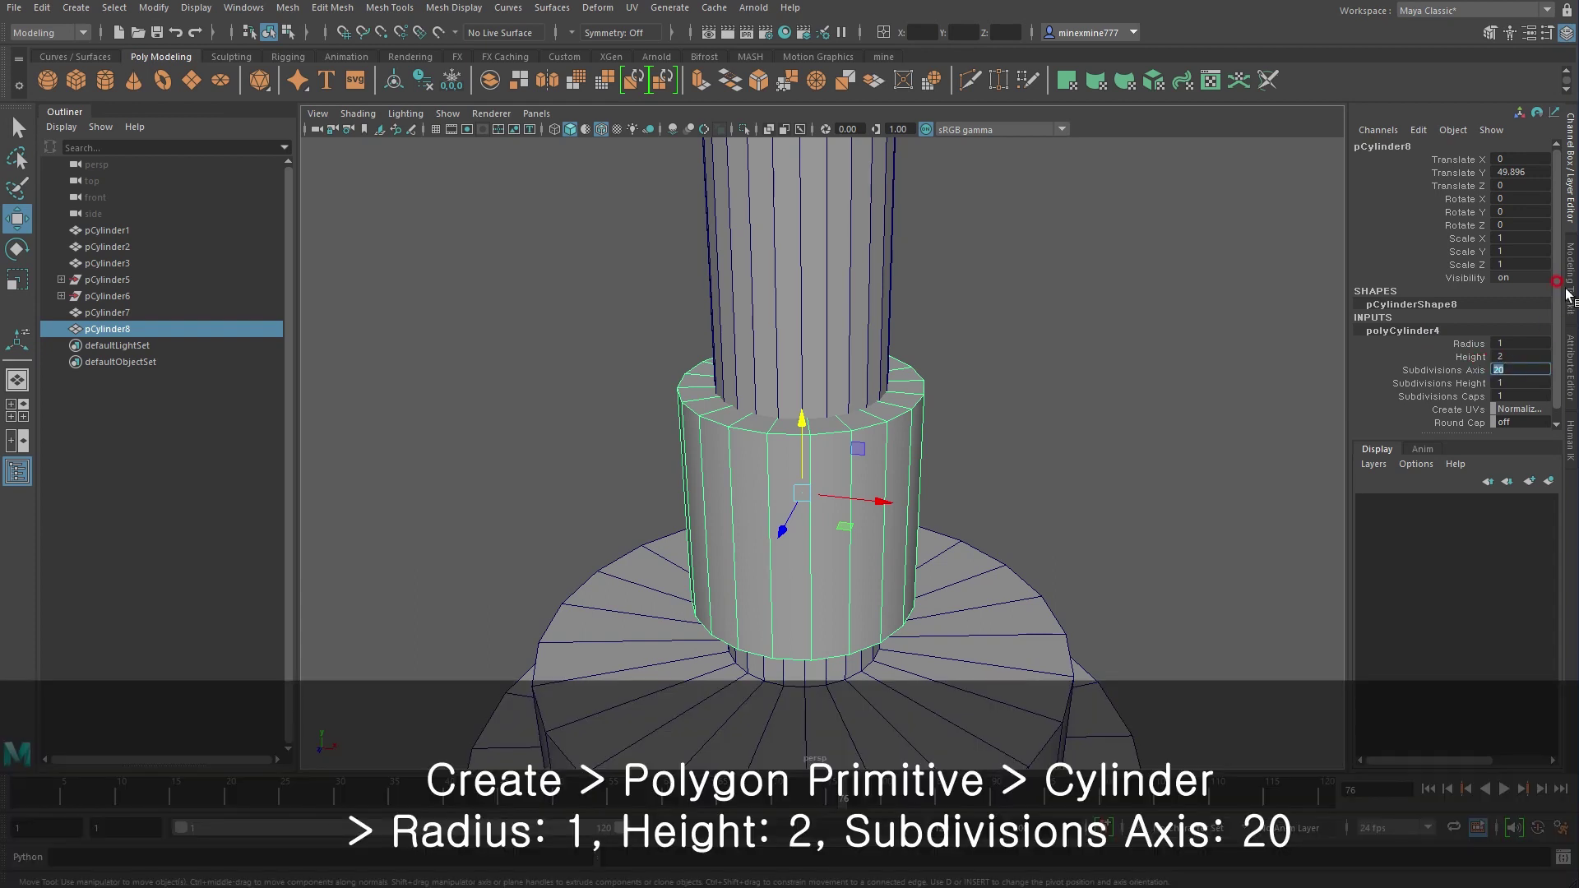
type("12")
key("Return")
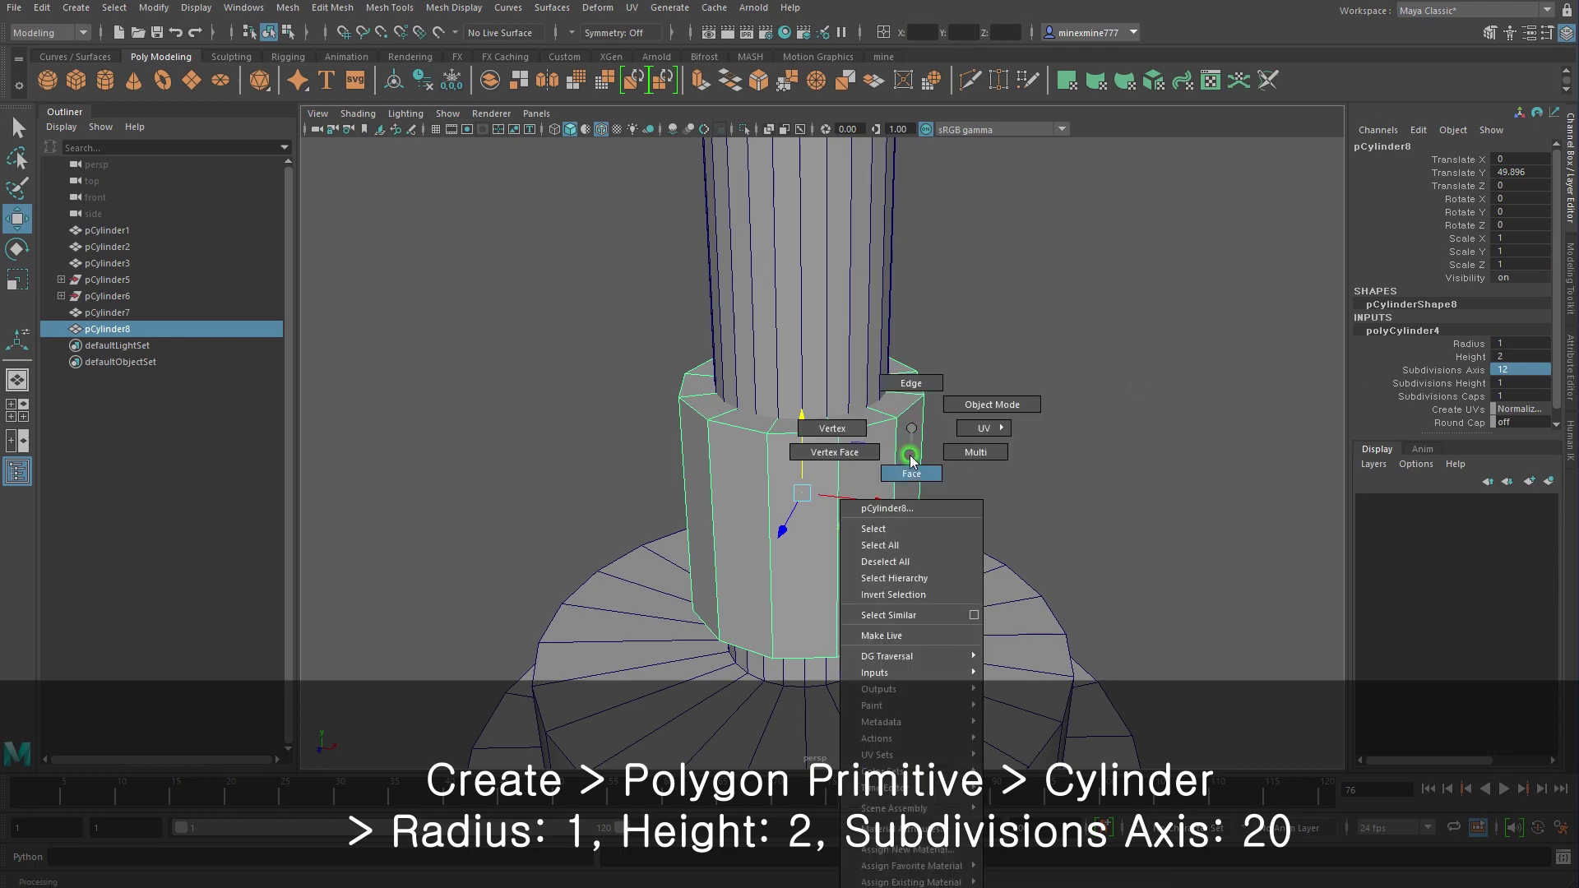
Delete the cylinder's cap faces to leave an open-ended tube
right_click_drag(913, 436, 909, 458)
mouse_move(1198, 554)
left_mouse_down("alt")
mouse_move(985, 532)
mouse_move(469, 218)
mouse_move(1111, 687)
left_mouse_up("alt")
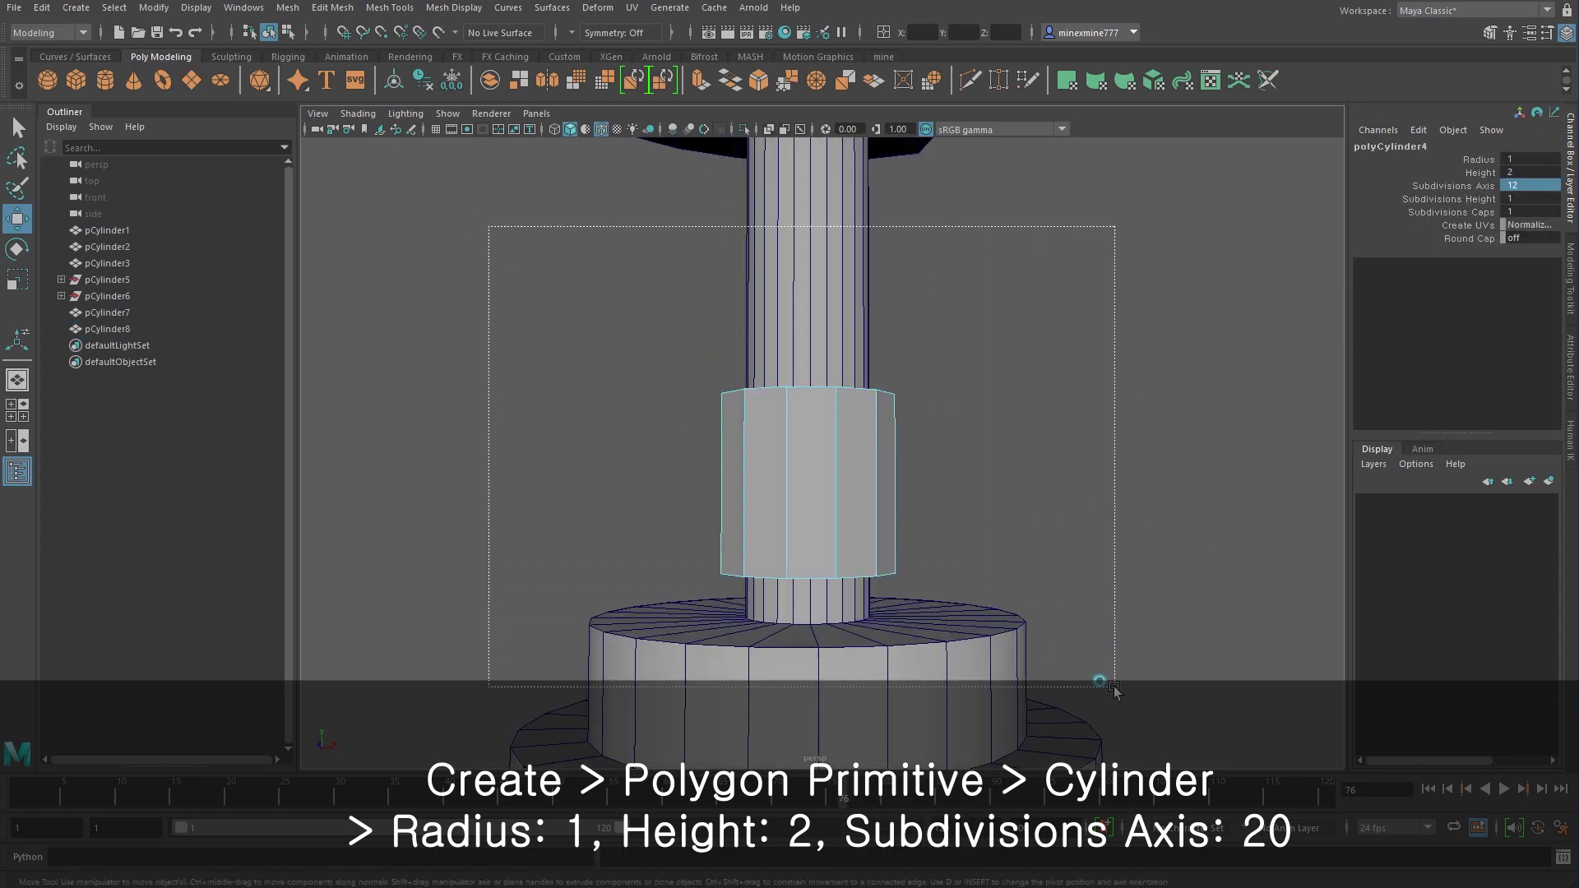
key("F8")
mouse_move(955, 515)
left_mouse_down("alt")
mouse_move(1024, 599)
mouse_move(885, 601)
mouse_move(990, 532)
mouse_move(995, 564)
left_mouse_up("alt")
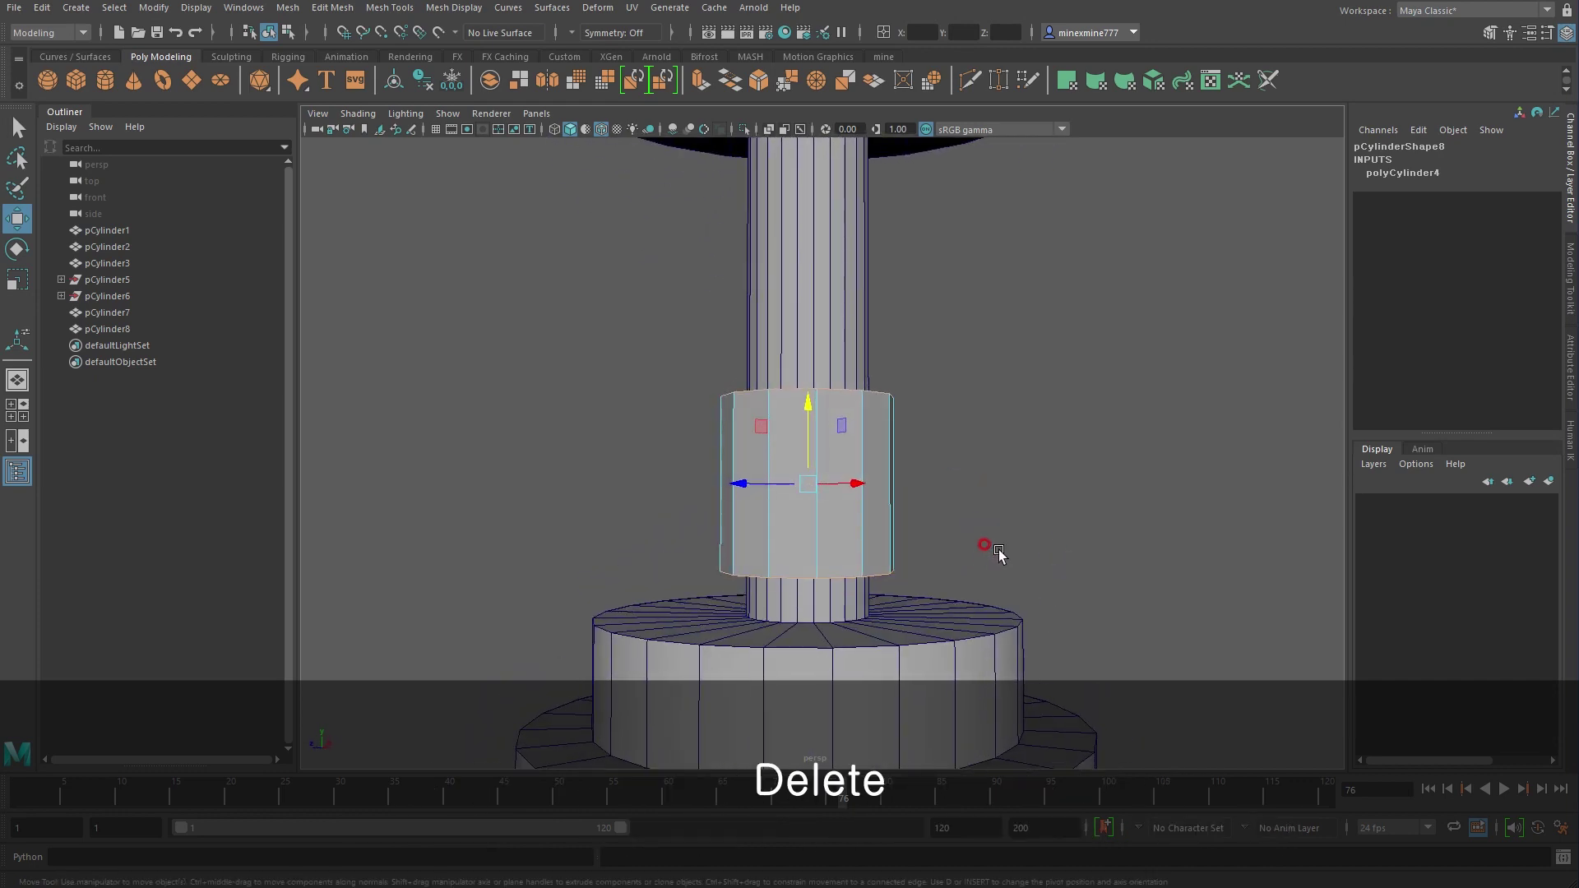
Move the open tube along X to sit beside the pump stem
right_click_drag(881, 432, 925, 411)
scroll(929, 428, "down", 5)
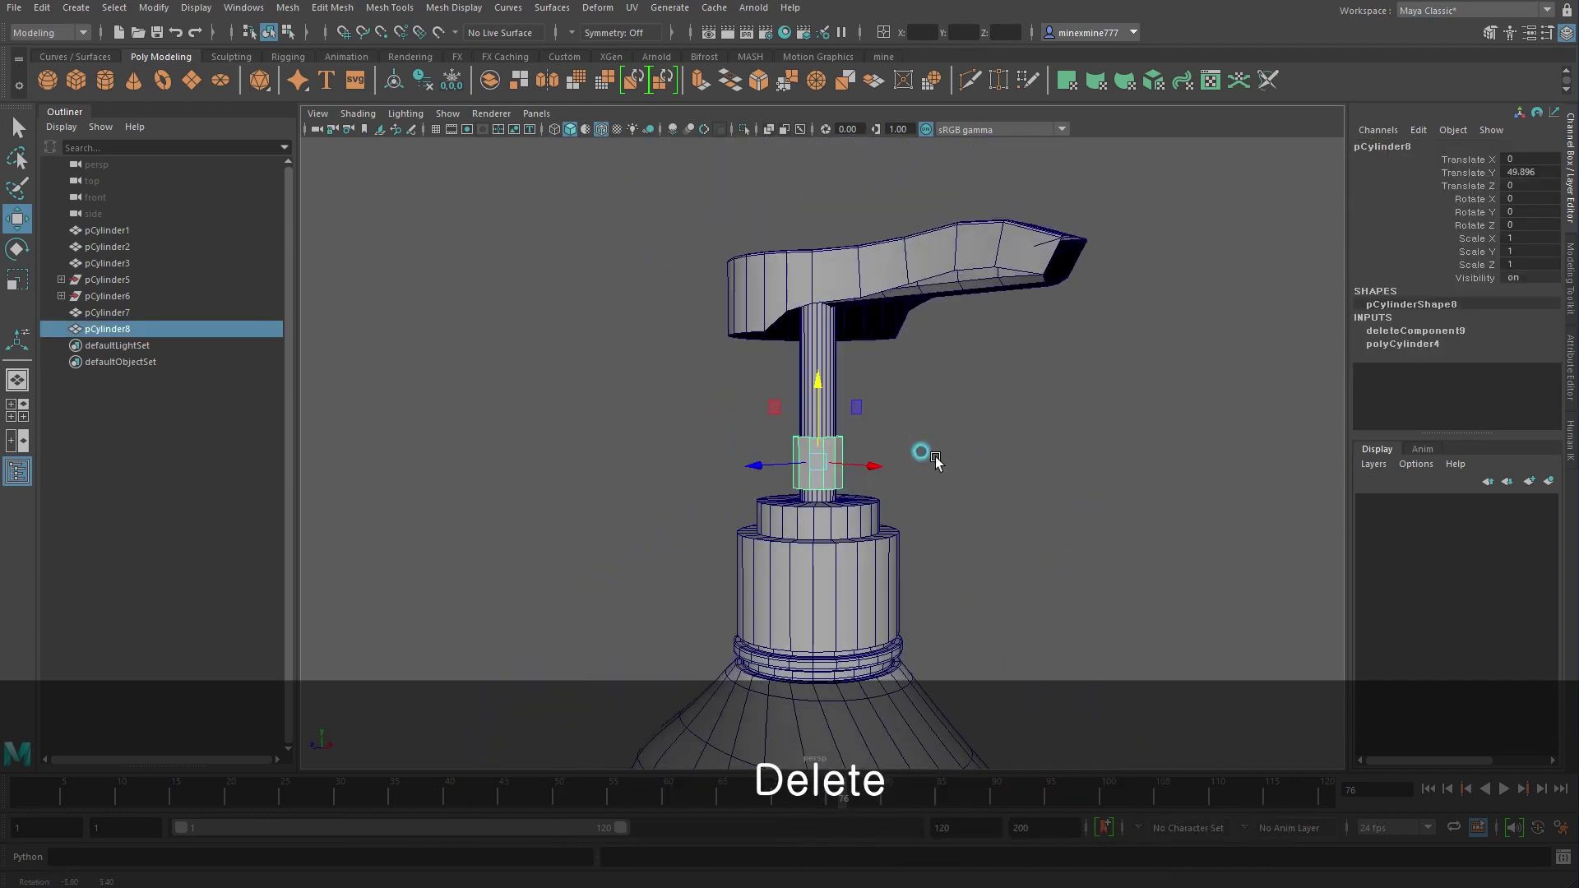
scroll(930, 461, "up", 3)
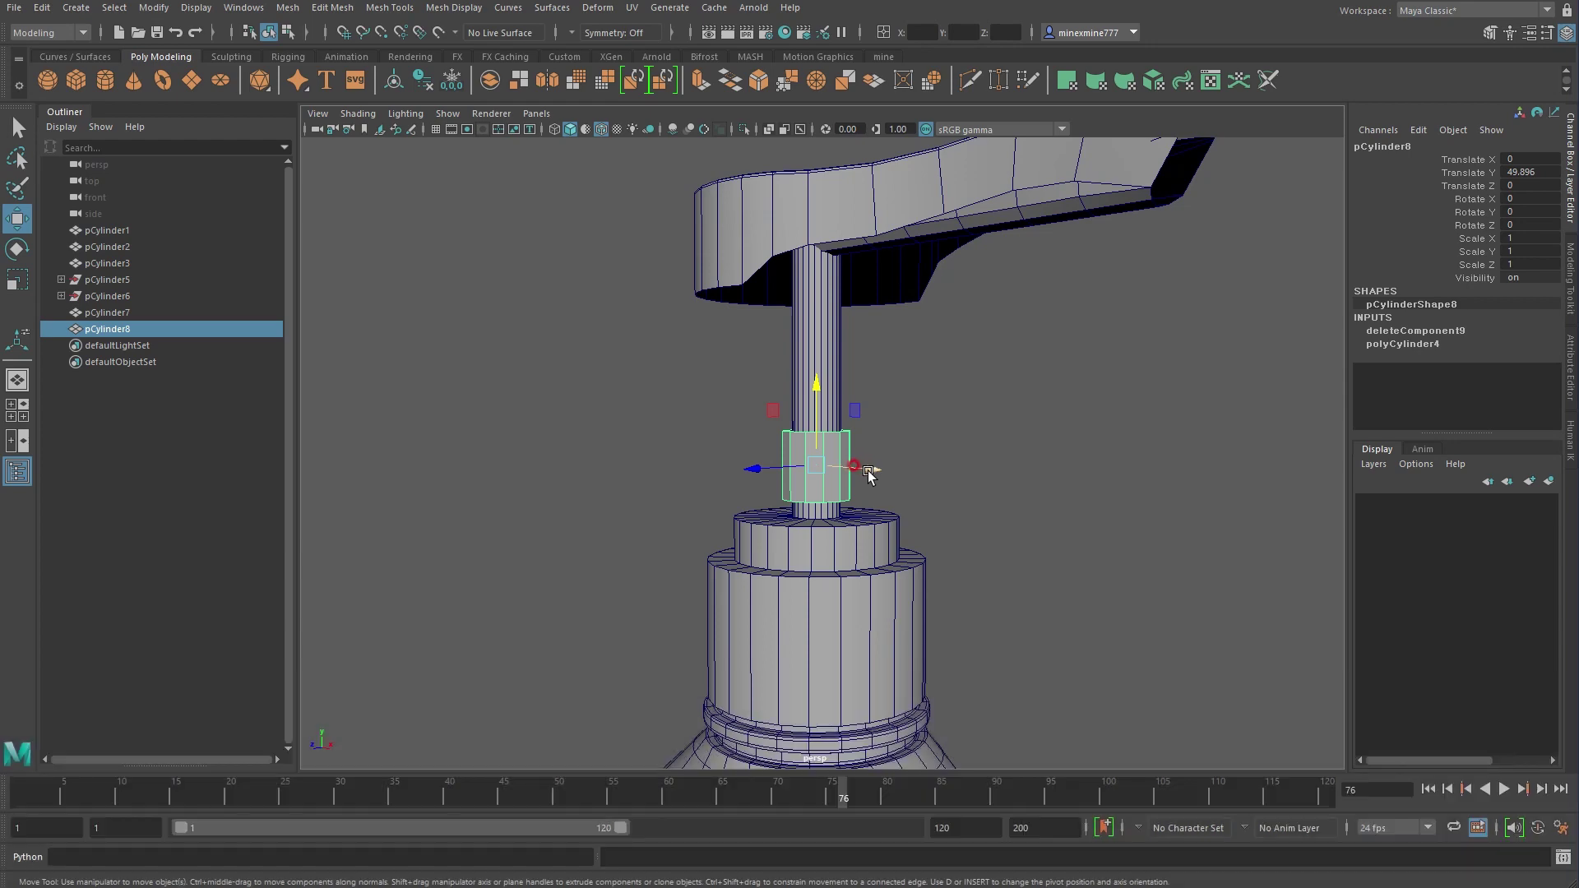
mouse_move(868, 475)
left_mouse_down()
mouse_move(1006, 511)
mouse_move(923, 432)
left_mouse_up()
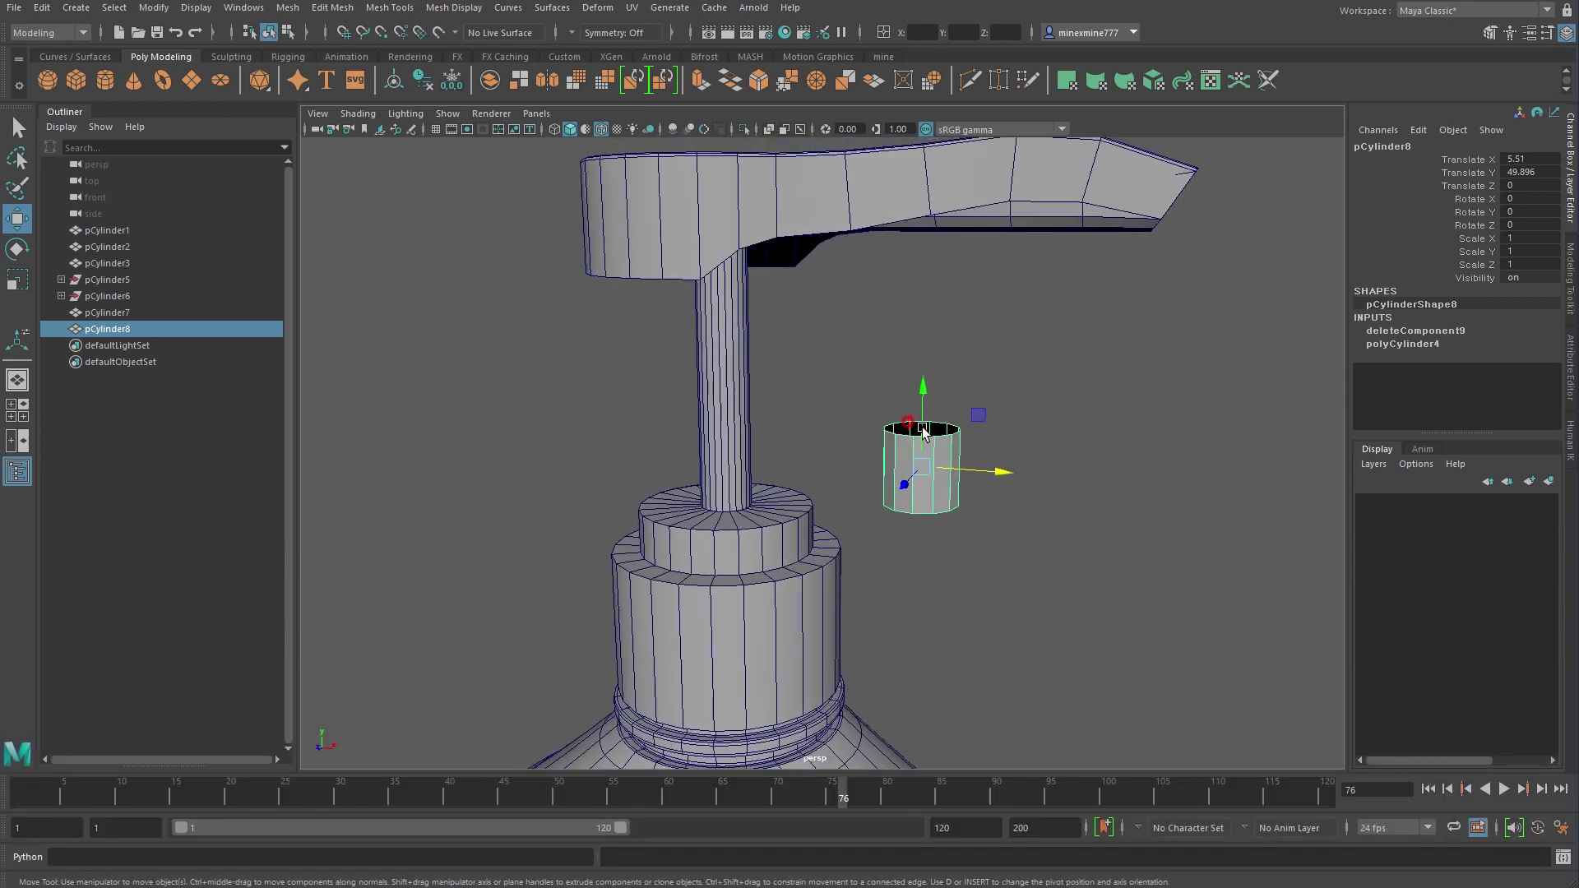
Duplicate the tube, rotate the copy -90° on Z, and stretch the original taller in Y
key("ctrl+d")
mouse_move(1013, 478)
left_mouse_down()
mouse_move(1130, 483)
mouse_move(1129, 518)
left_mouse_up()
key("e")
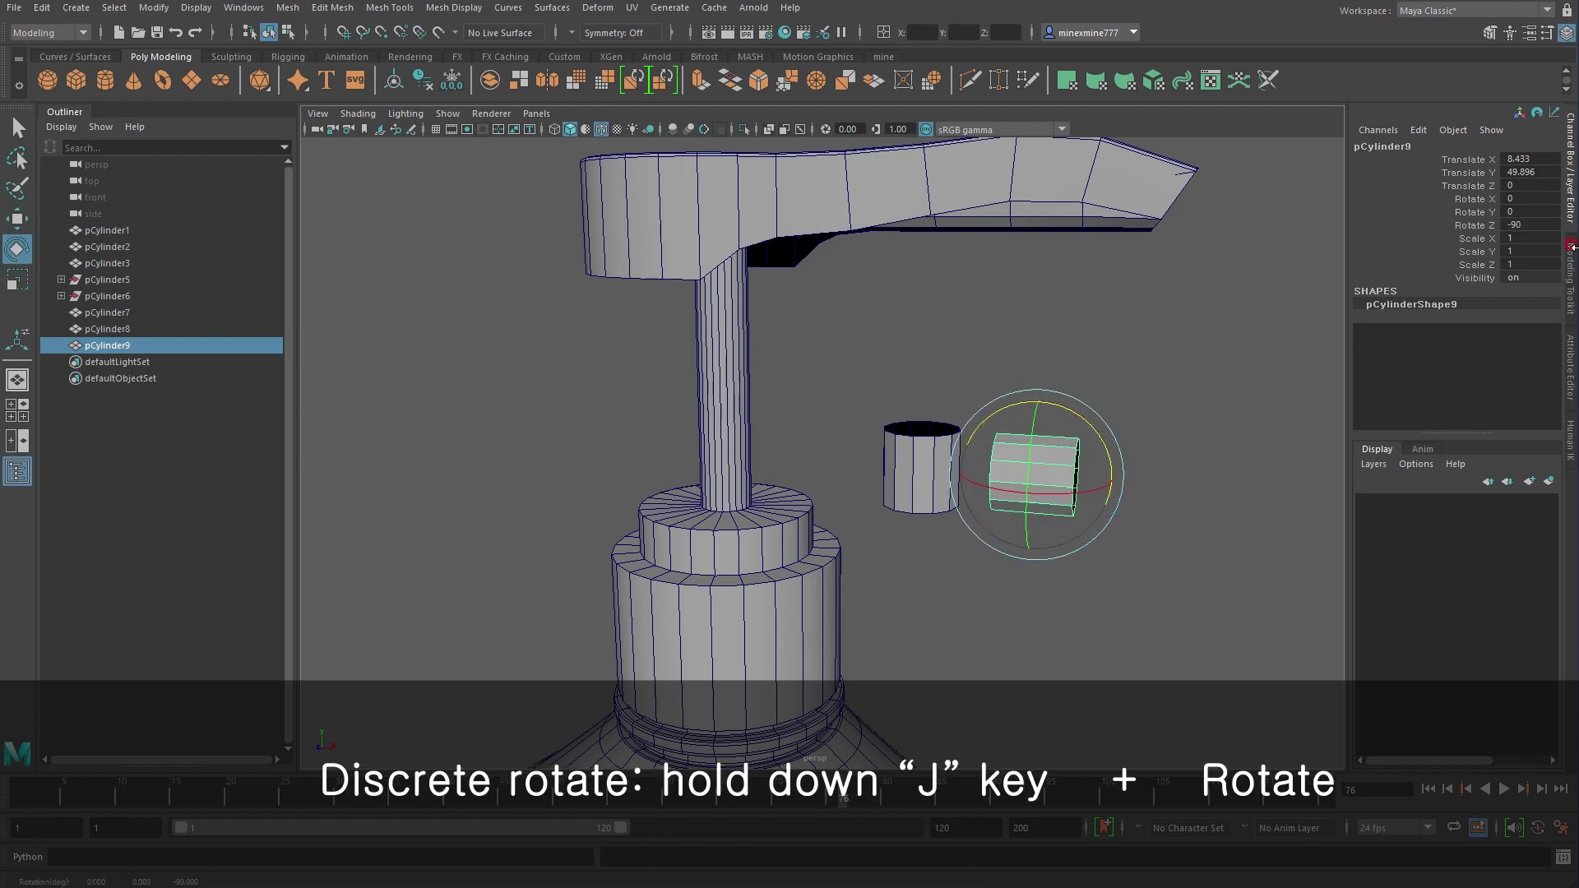
left_click(900, 493)
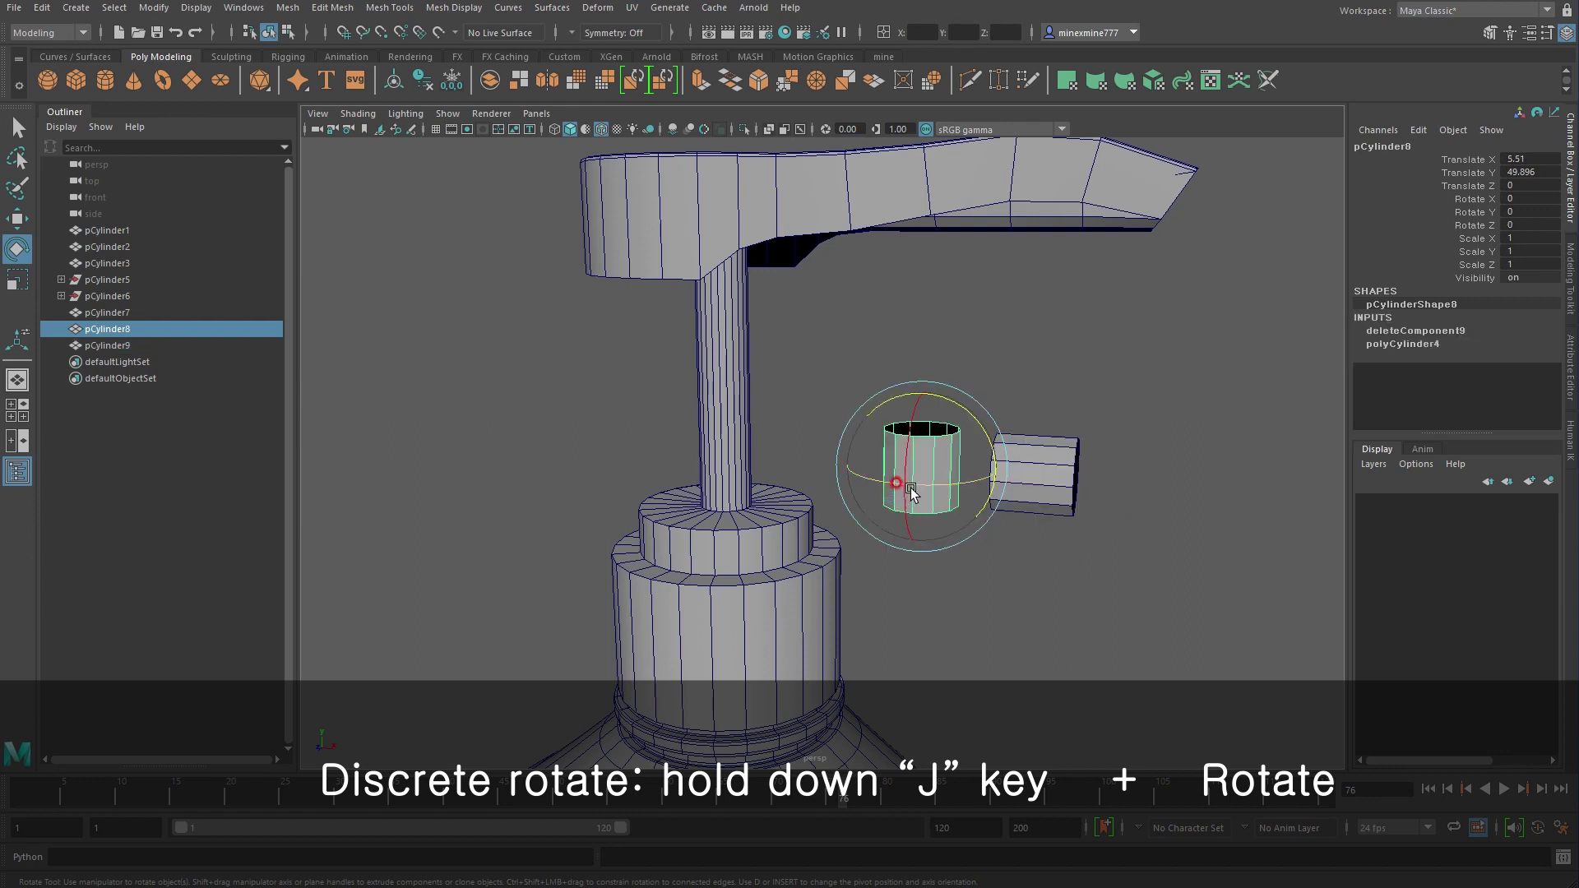
key("r")
left_click_drag(922, 394, 935, 343)
Push the sideways copy into the tall tube to form a T-joint and inspect it
left_click(1044, 477)
key("w")
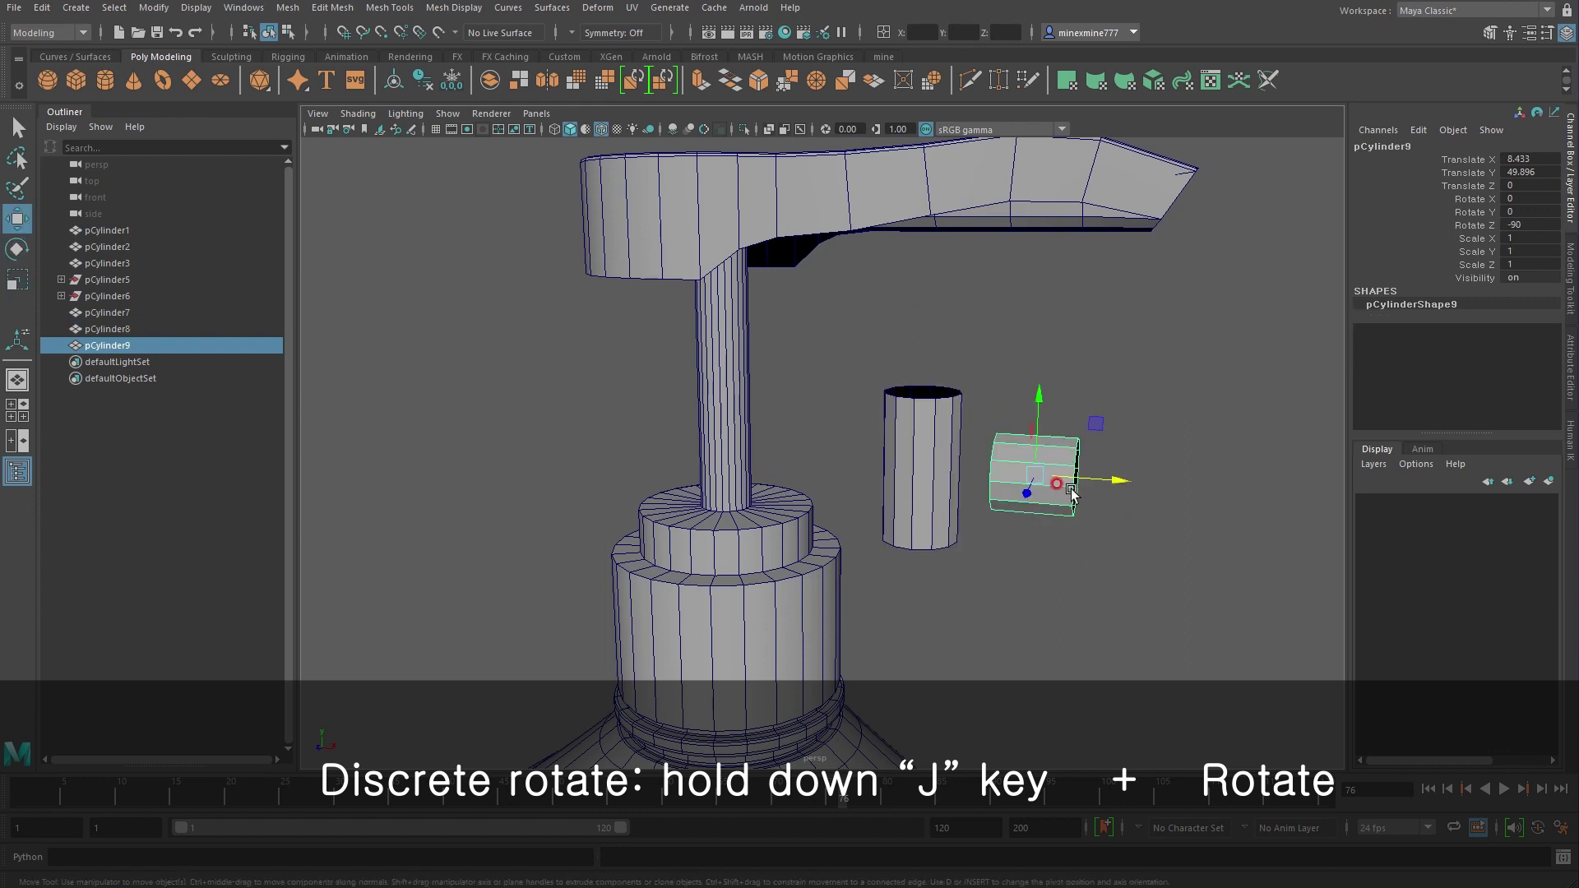
left_click_drag(1106, 481, 1035, 484)
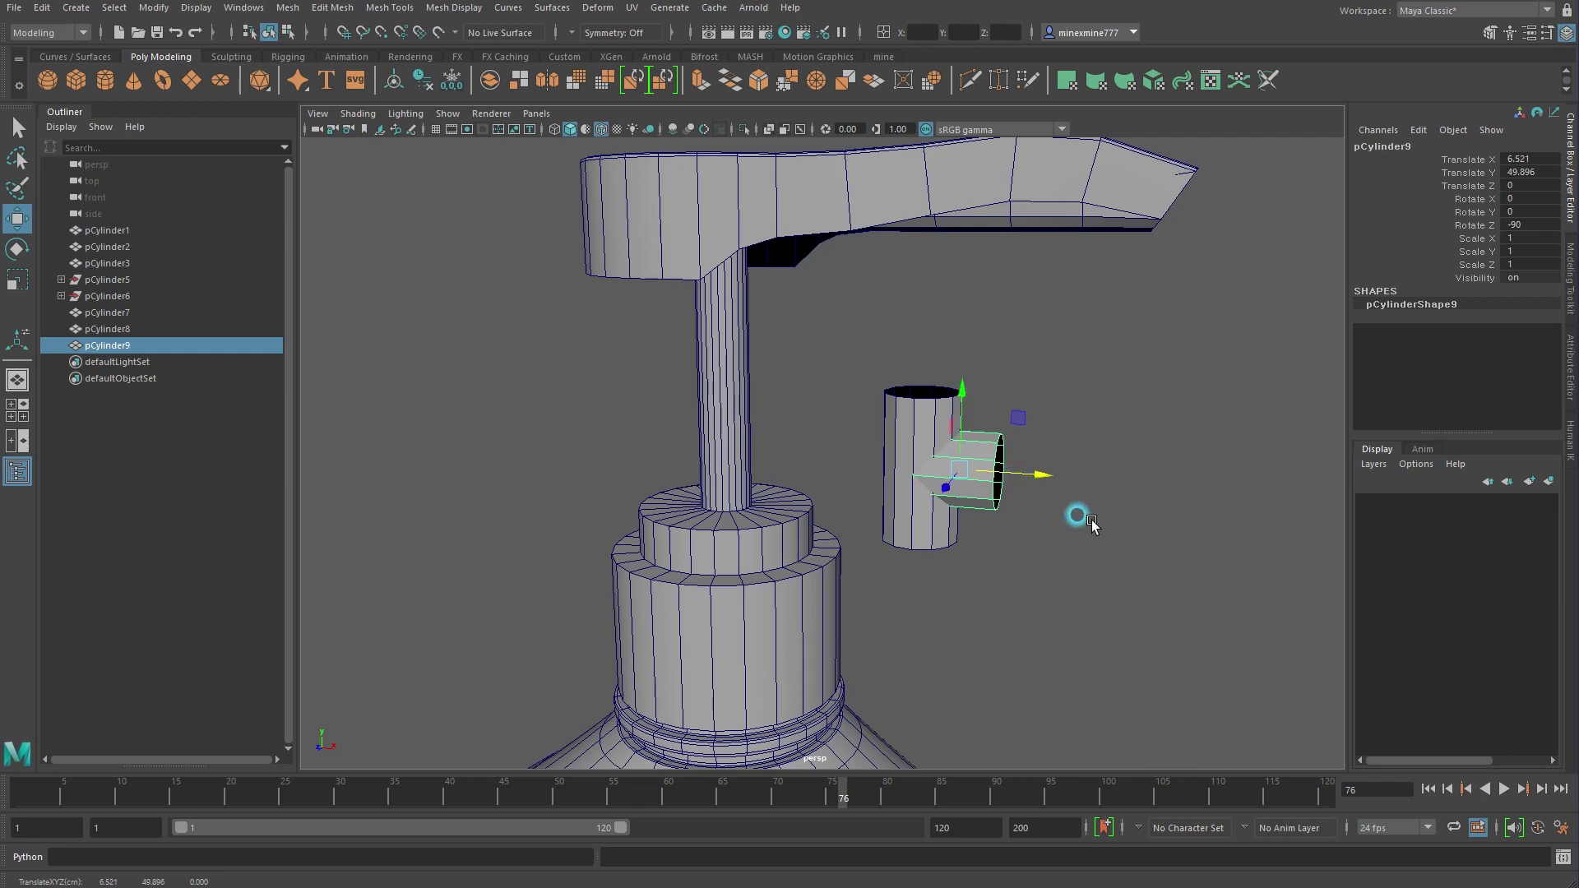
left_click_drag(1083, 518, 847, 493, "alt")
scroll(1013, 600, "up", 3)
scroll(844, 576, "up", 3)
scroll(822, 568, "down", 3)
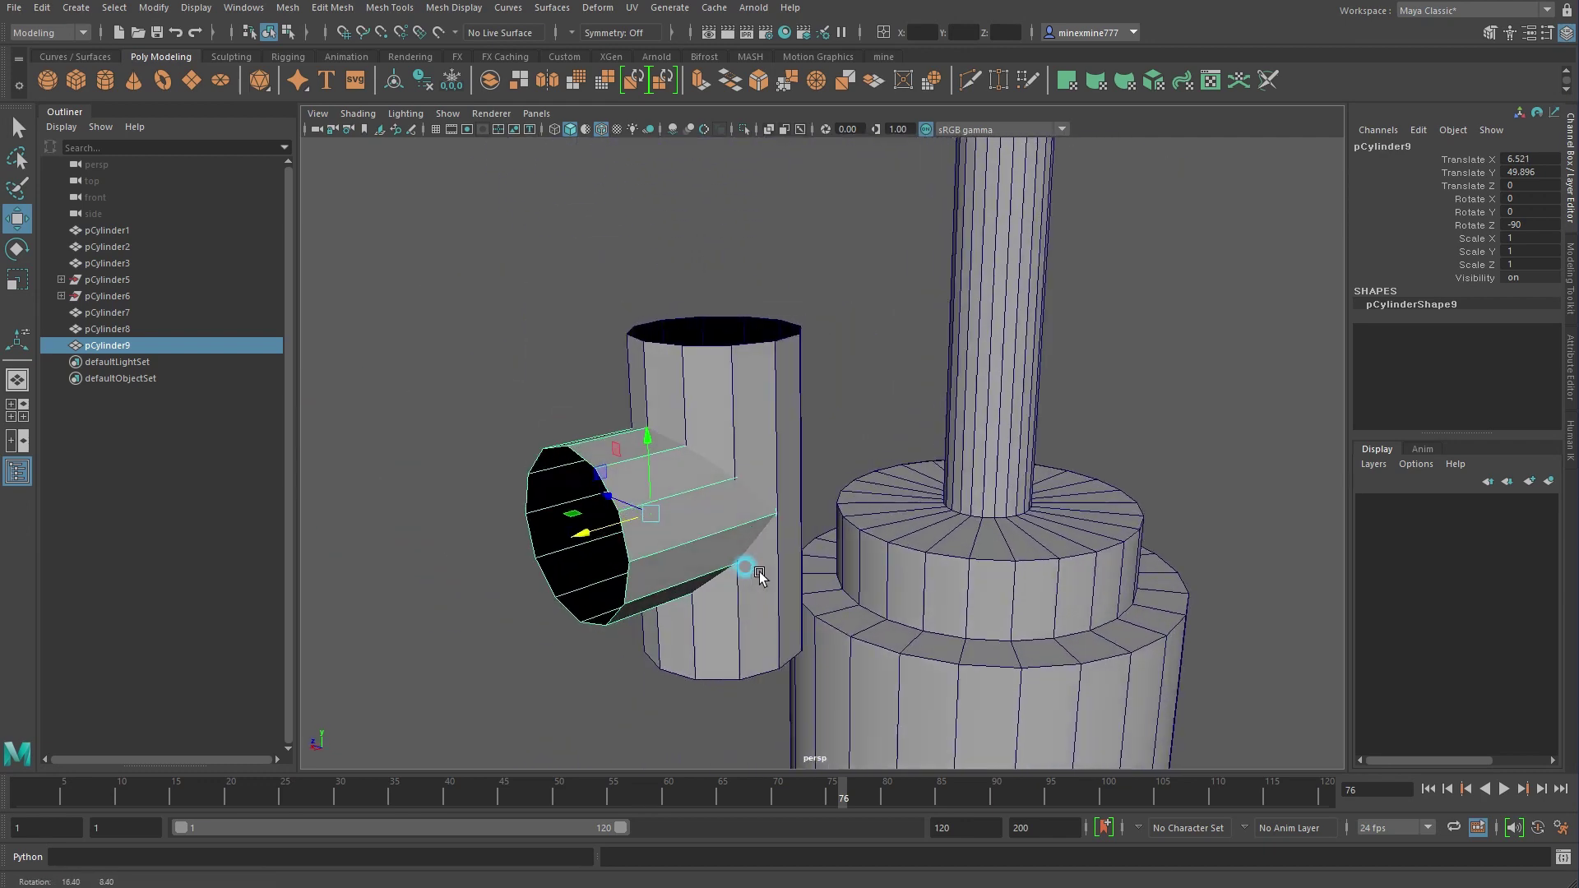
left_click_drag(747, 565, 1032, 557, "alt")
scroll(1162, 561, "up", 4)
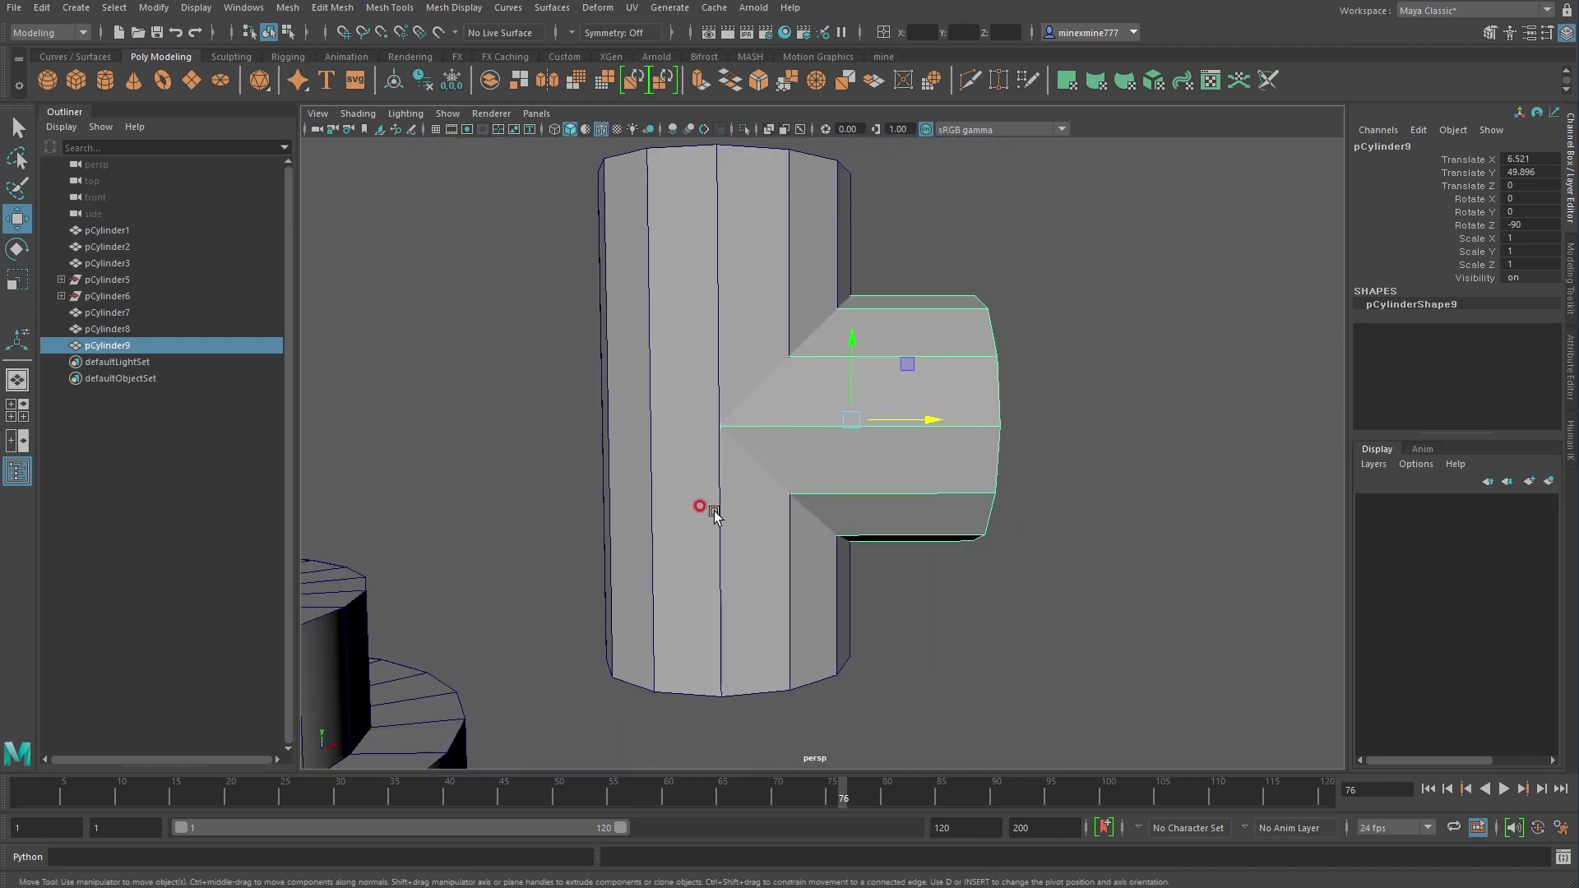
left_click(680, 546)
Insert an edge loop on the vertical tube at the branch height
left_click(369, 7)
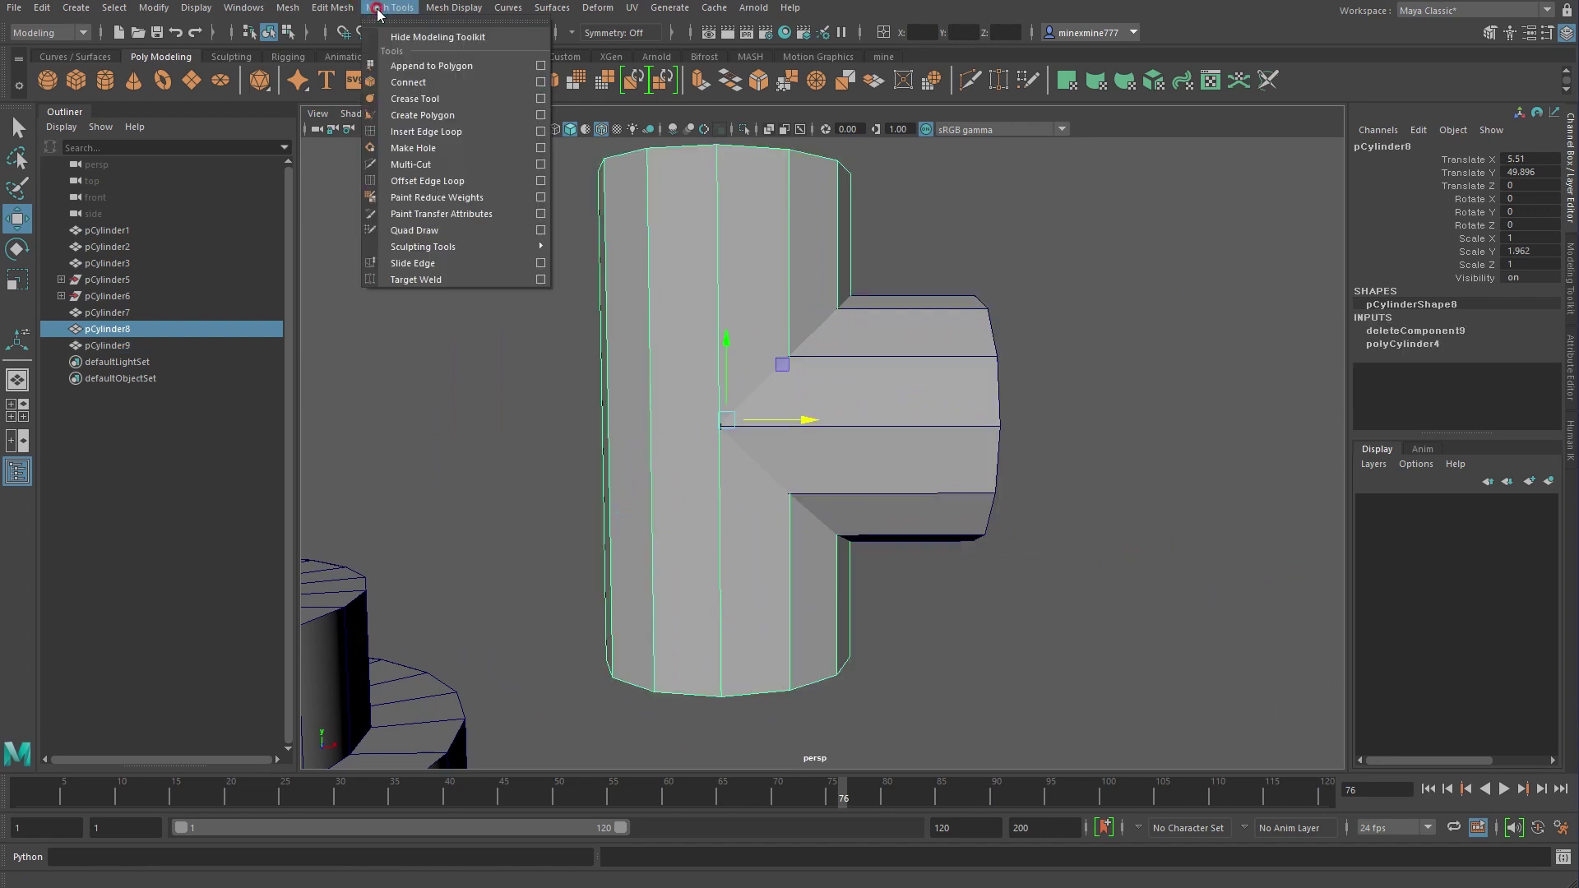
left_click(444, 131)
scroll(805, 449, "up", 3)
scroll(805, 449, "up", 1)
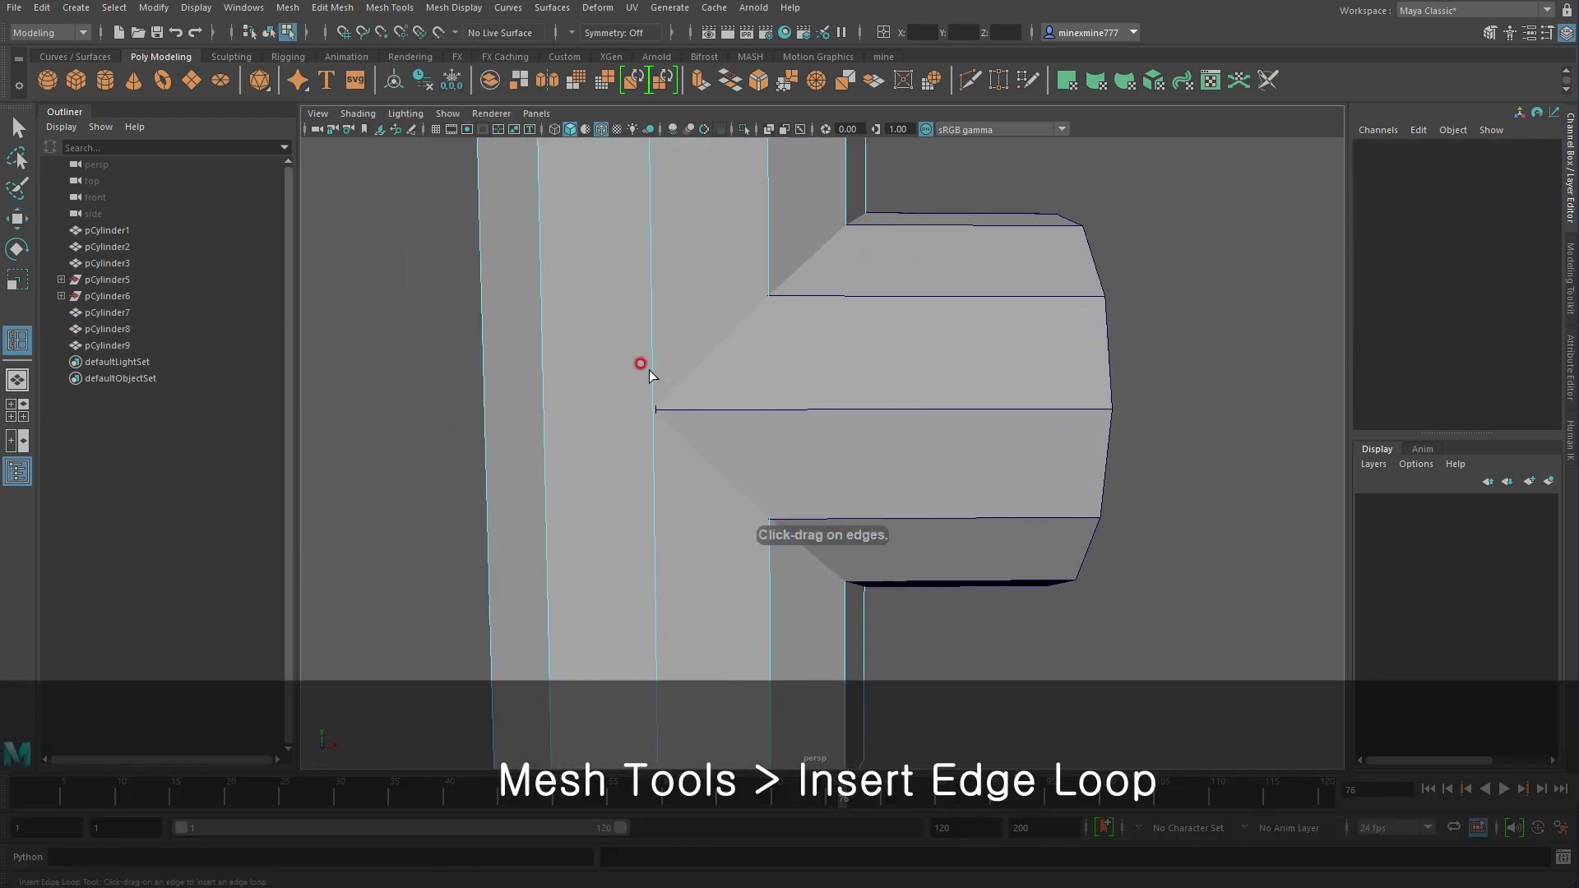
left_click(653, 396)
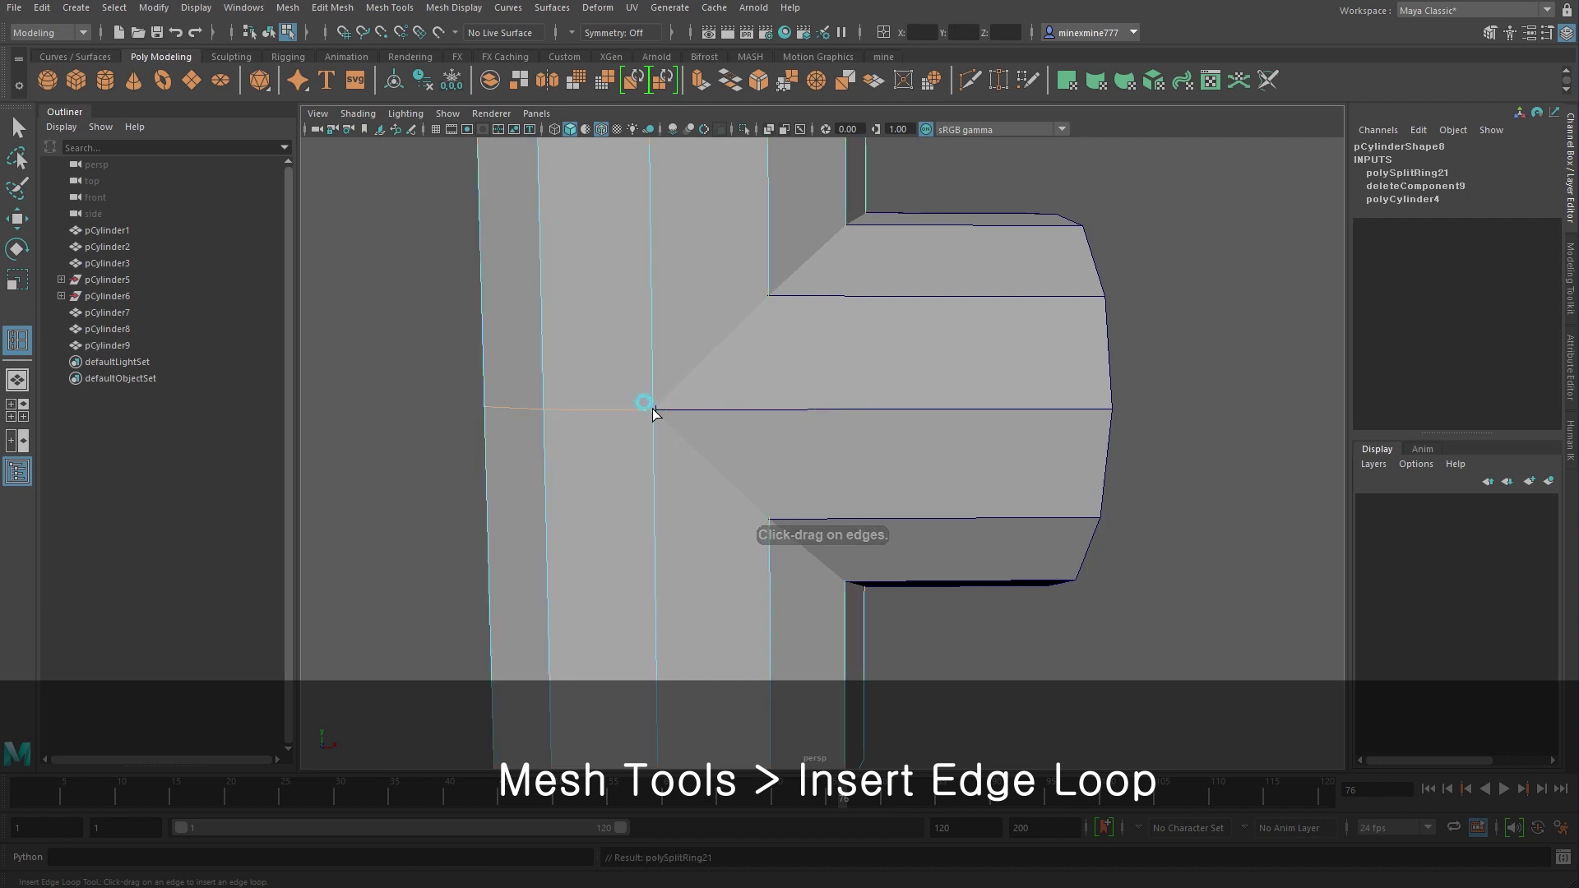
key("w")
Select both tubes and fuse them with a Boolean Union into one T-pipe
left_click(958, 371)
right_click_drag(1016, 326, 1087, 338)
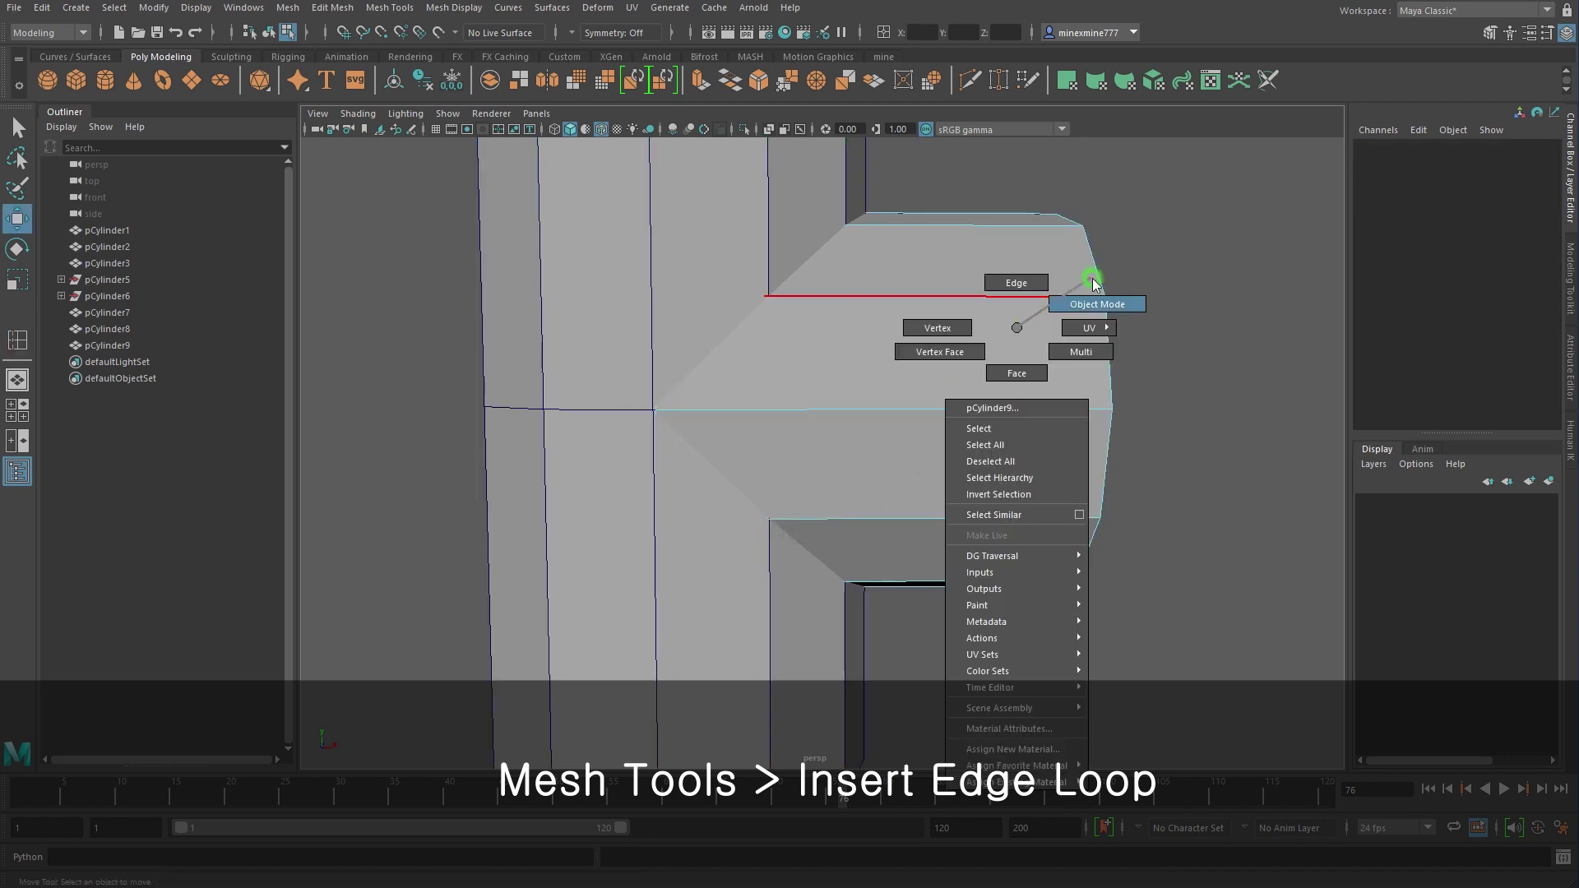
left_click_drag(944, 410, 935, 403)
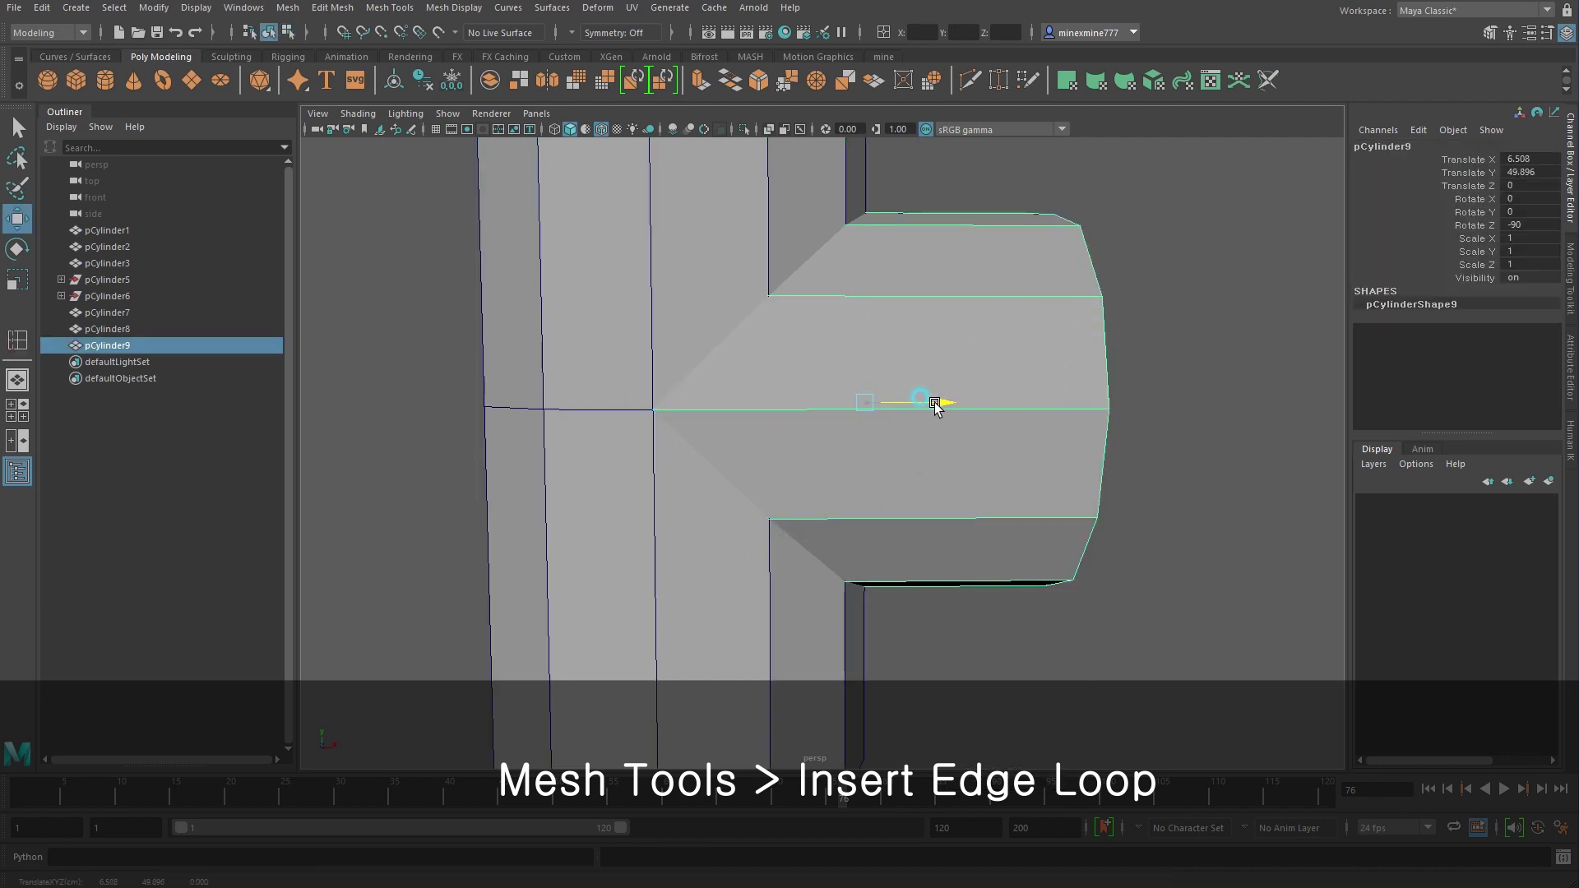
scroll(904, 423, "down", 5)
left_click(793, 319, "shift")
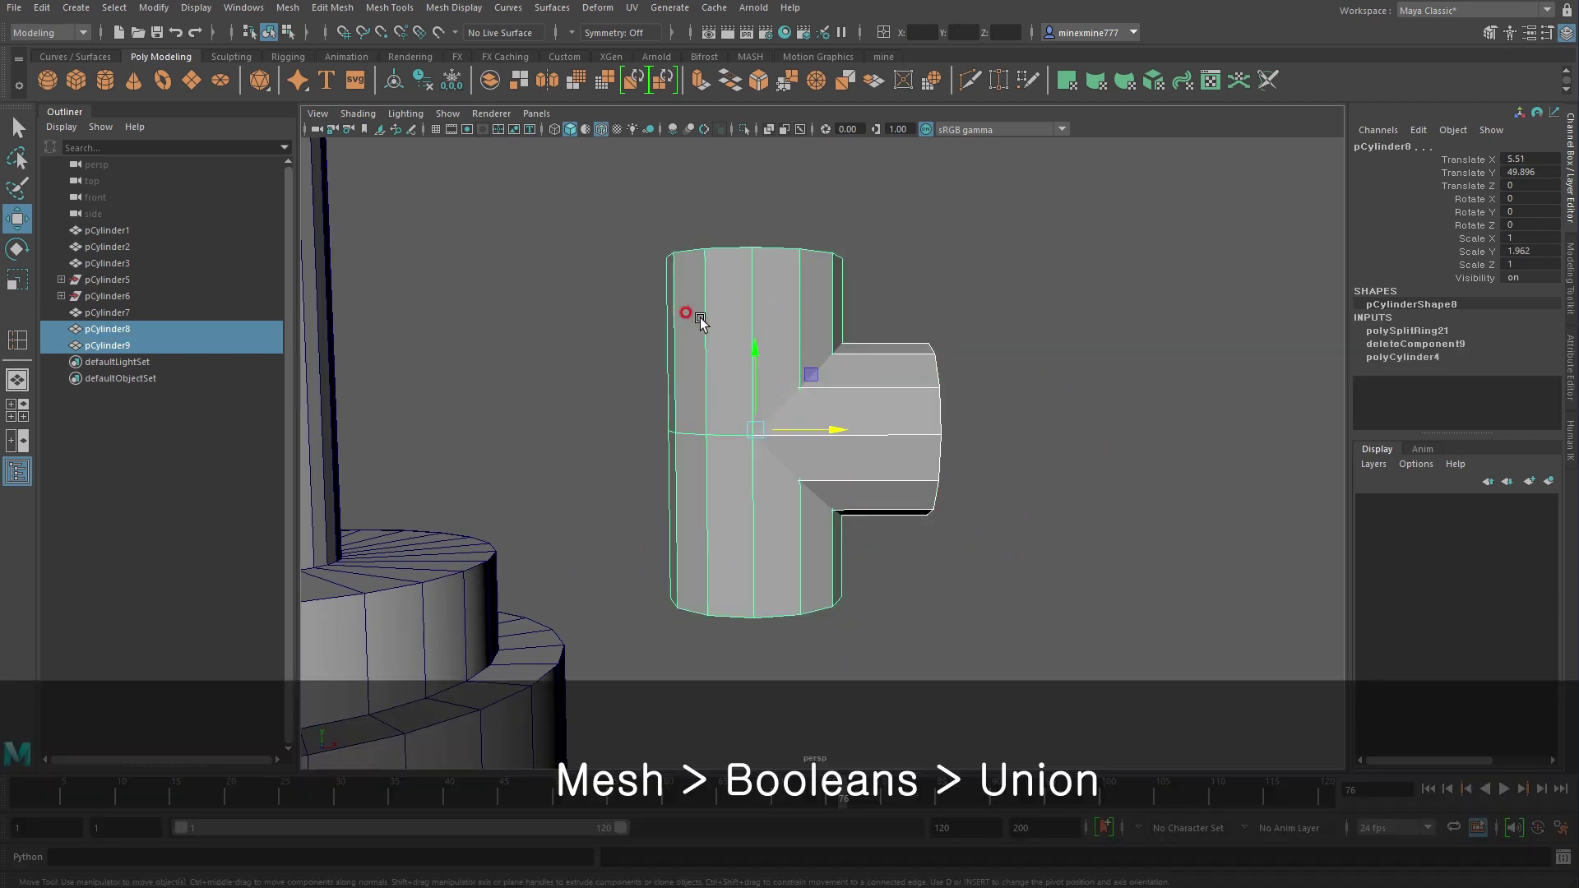
scroll(700, 320, "up", 1)
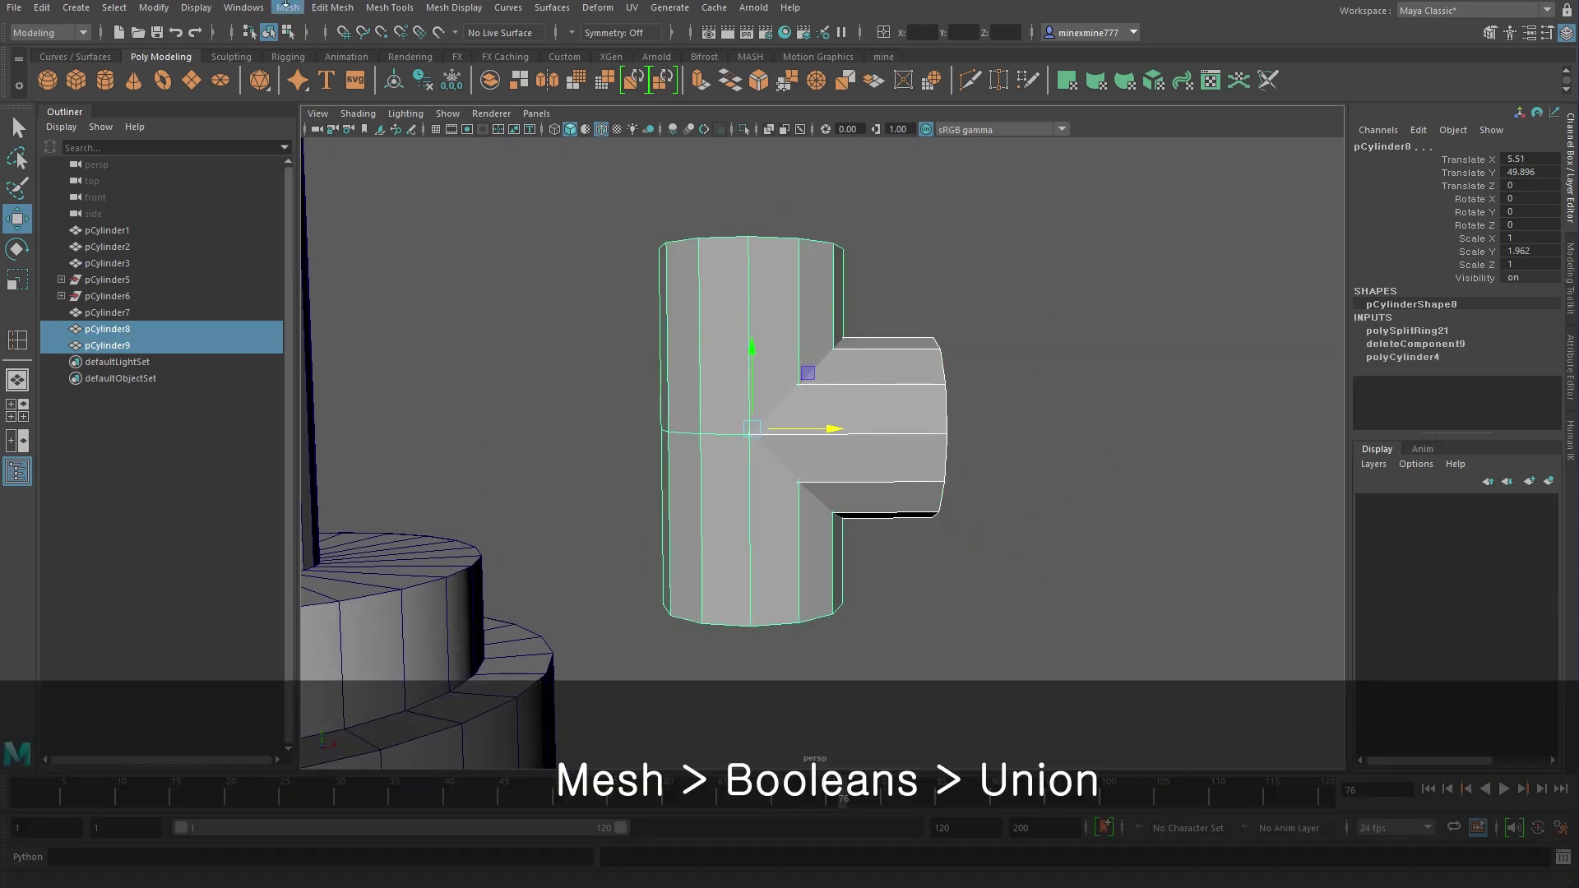
left_click(284, 8)
mouse_move(333, 49)
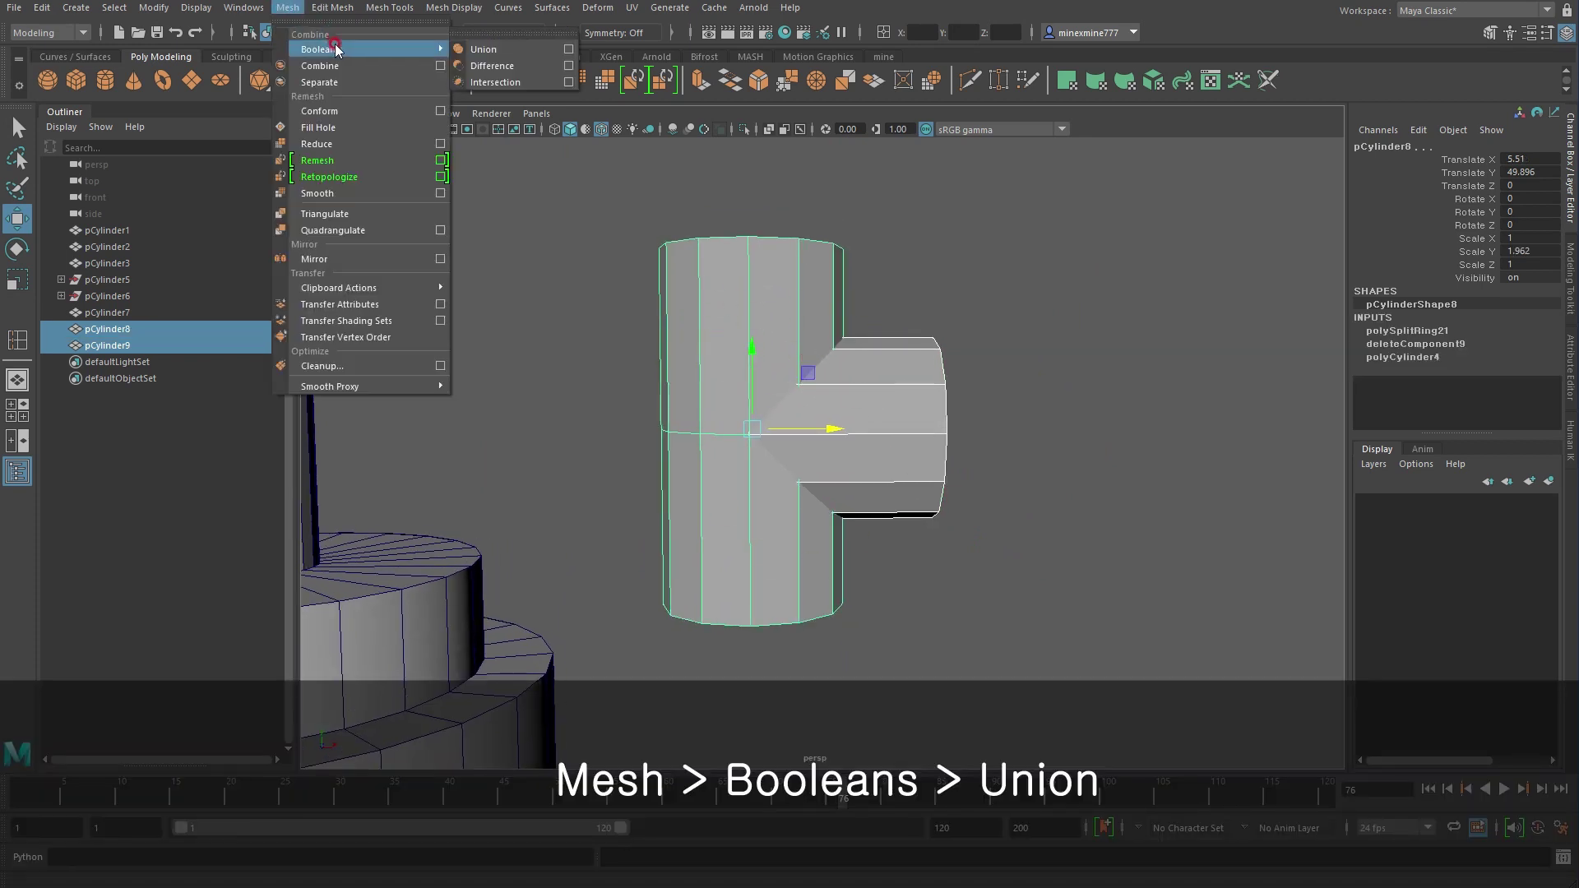
left_click(472, 52)
mouse_move(1061, 509)
left_mouse_down("alt")
mouse_move(715, 515)
mouse_move(990, 521)
mouse_move(883, 411)
left_mouse_up("alt")
right_click_drag(754, 292, 754, 243)
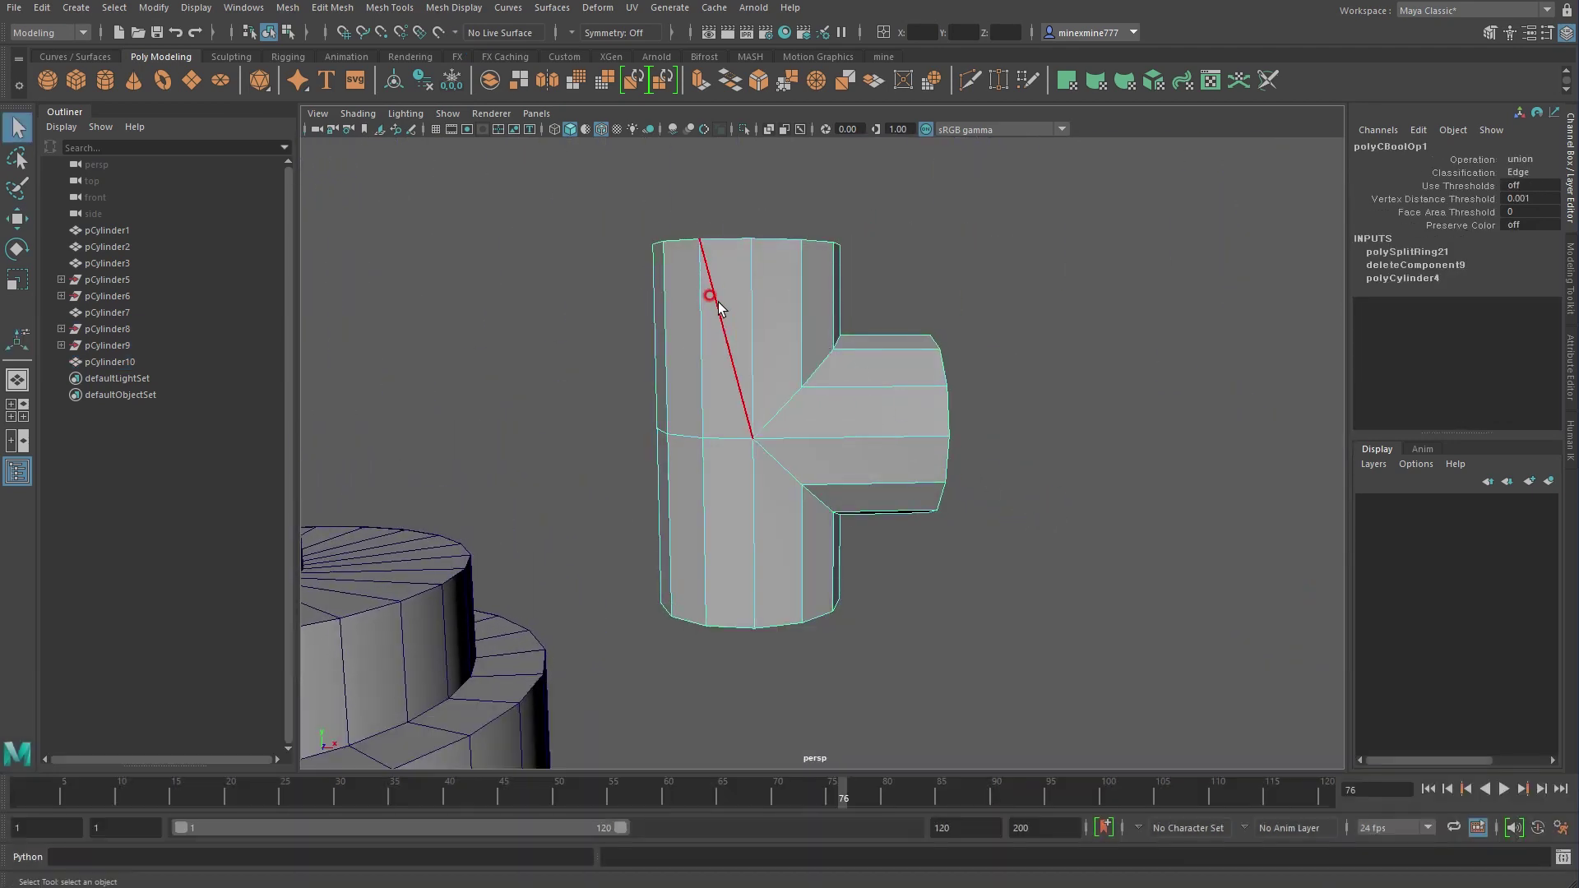
Delete two stray diagonal edges at the T-pipe junction
key("Delete")
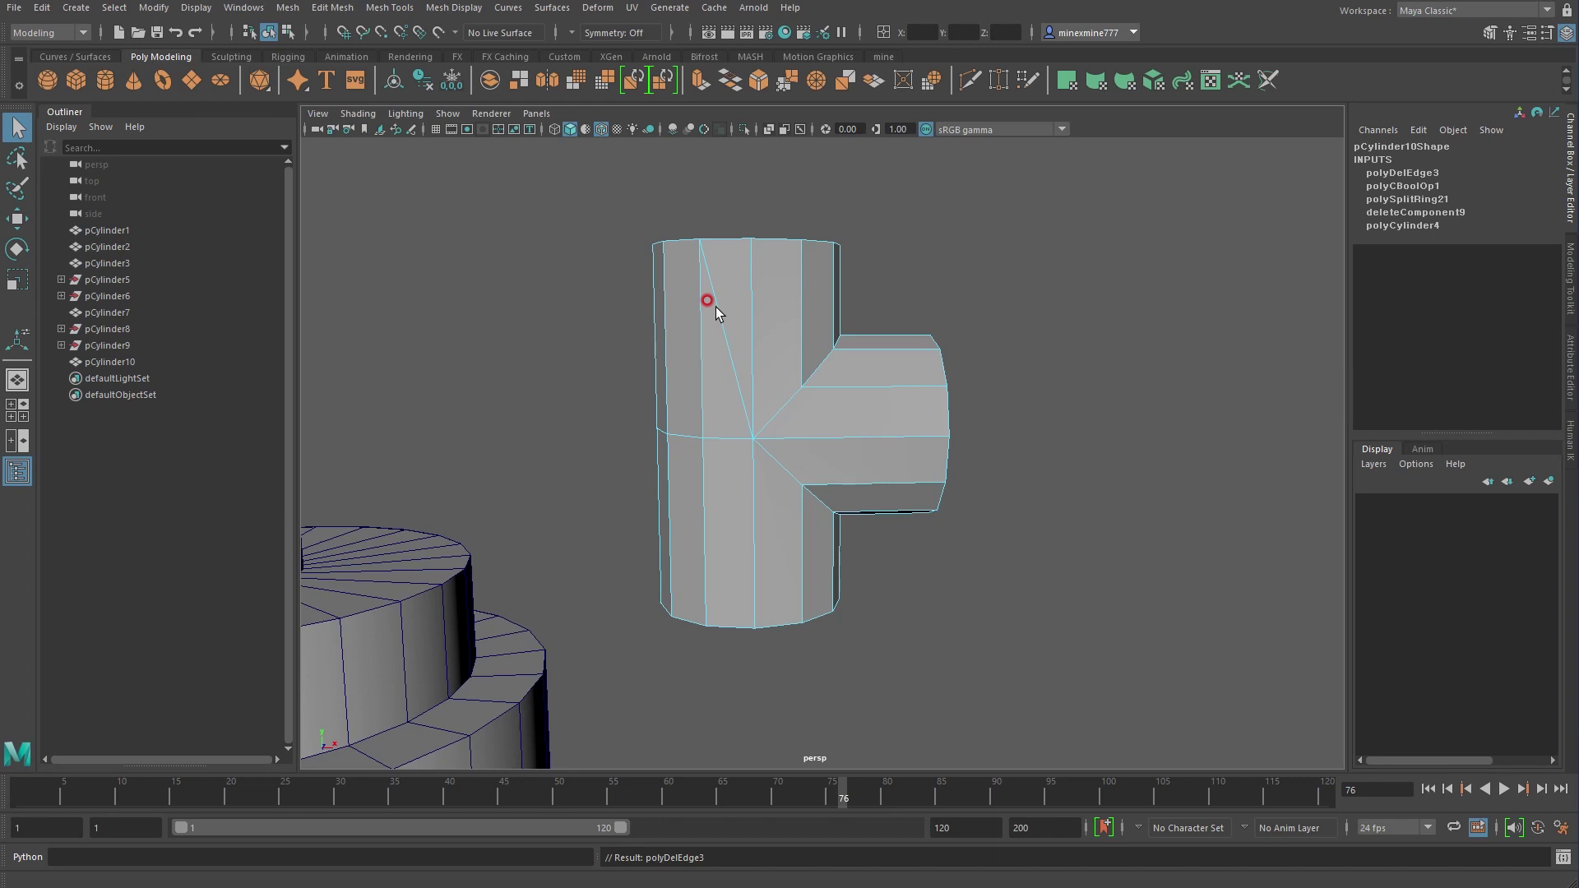
left_click(724, 309)
key("Delete")
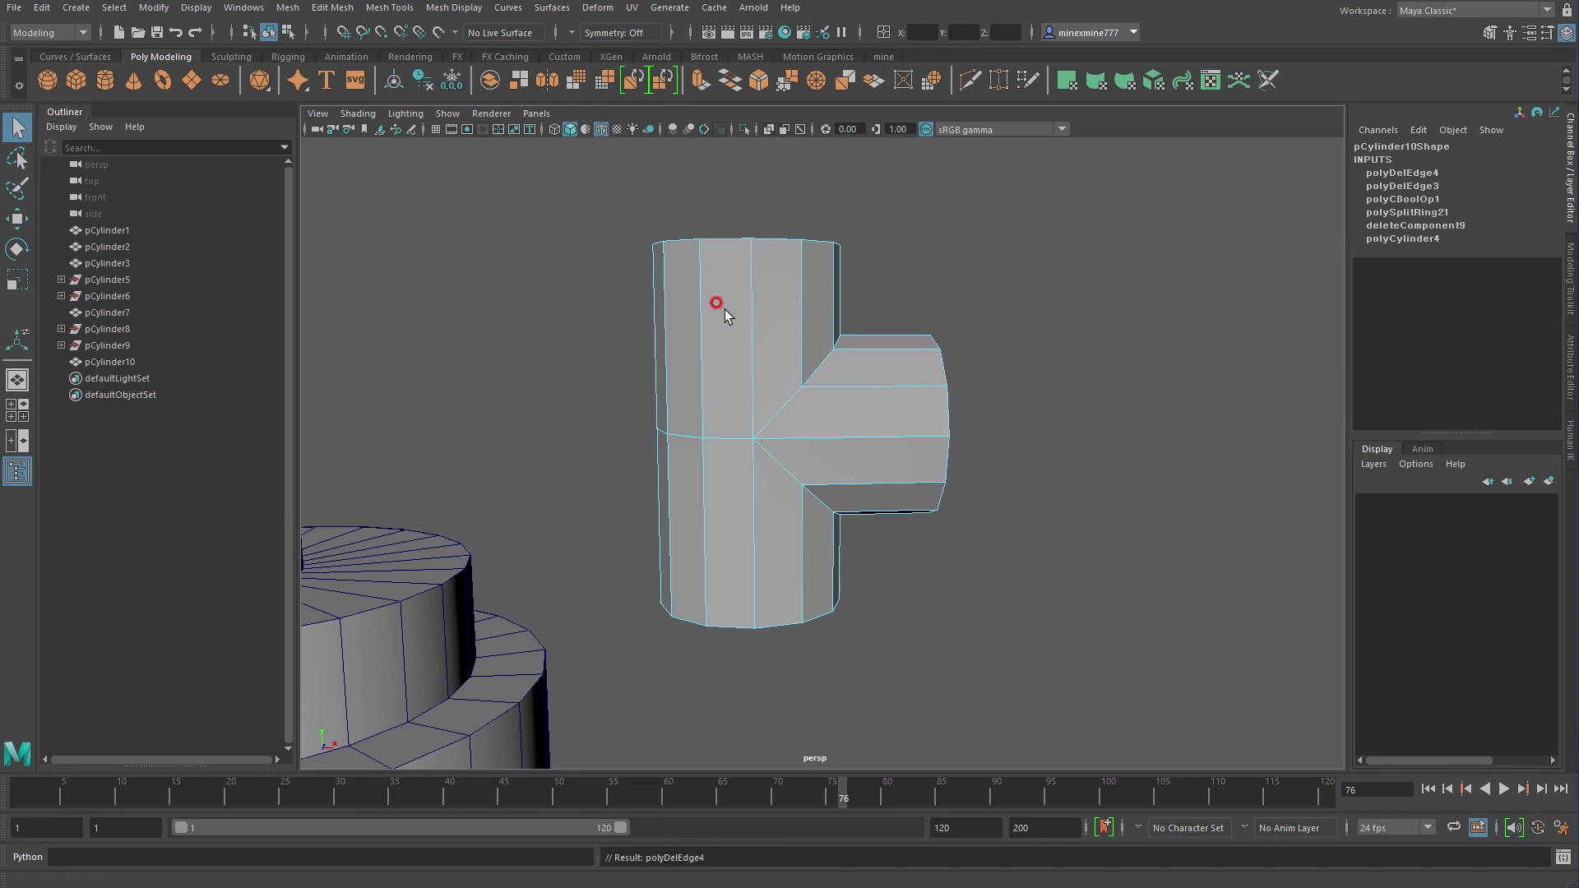
scroll(790, 378, "up", 3)
scroll(648, 411, "up", 3)
Try repositioning a junction vertex, undoing the trial moves
right_click_drag(644, 401, 581, 403)
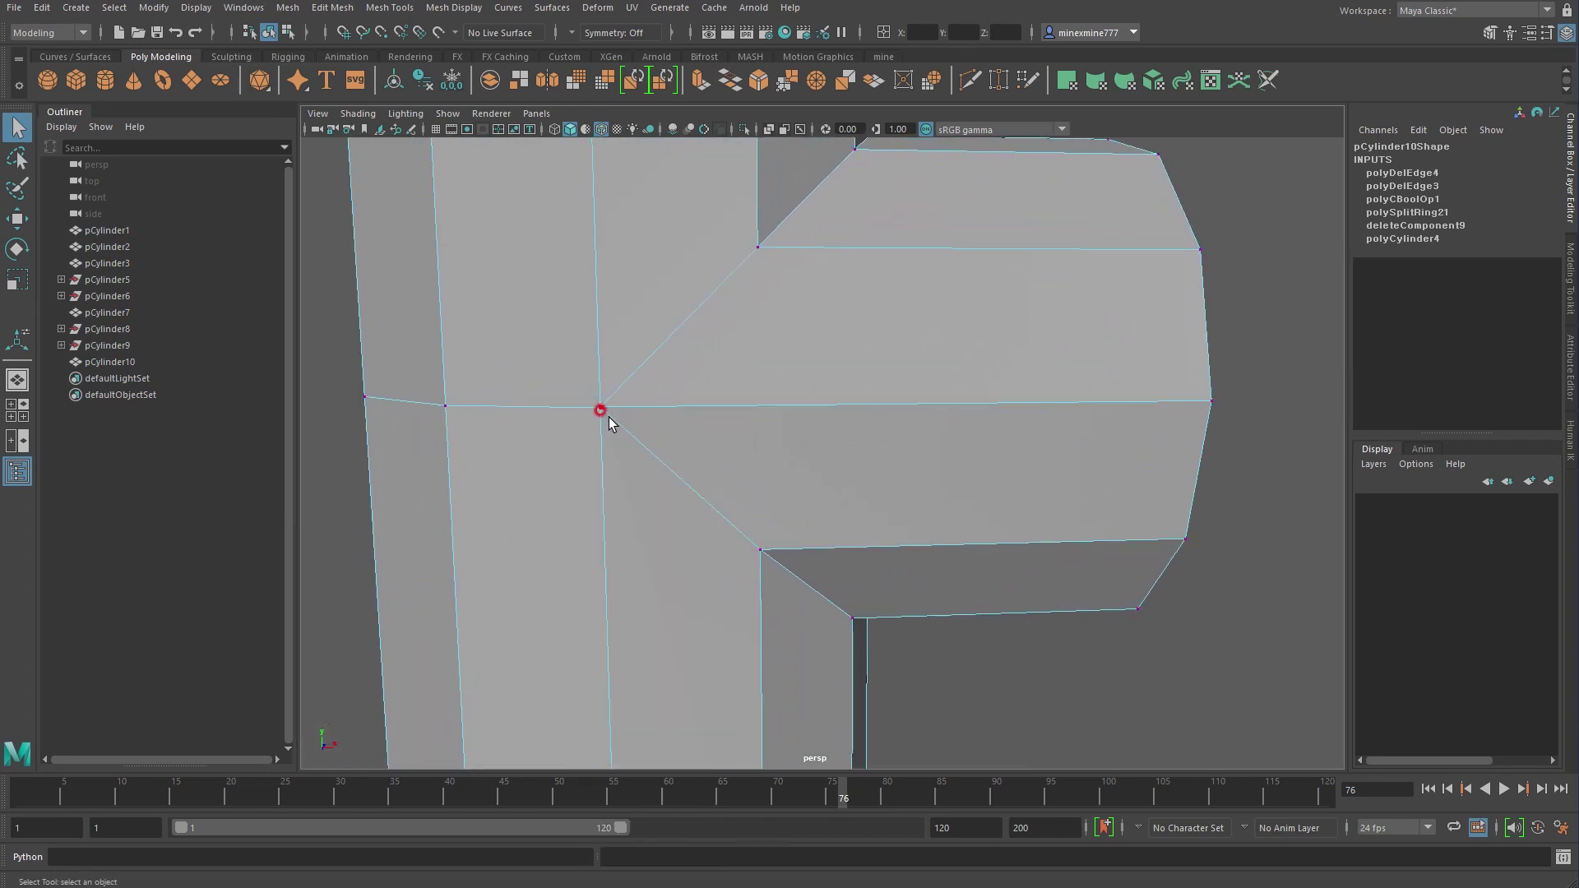
left_click(603, 414)
key("w")
scroll(641, 427, "up", 3)
left_click_drag(531, 378, 493, 380)
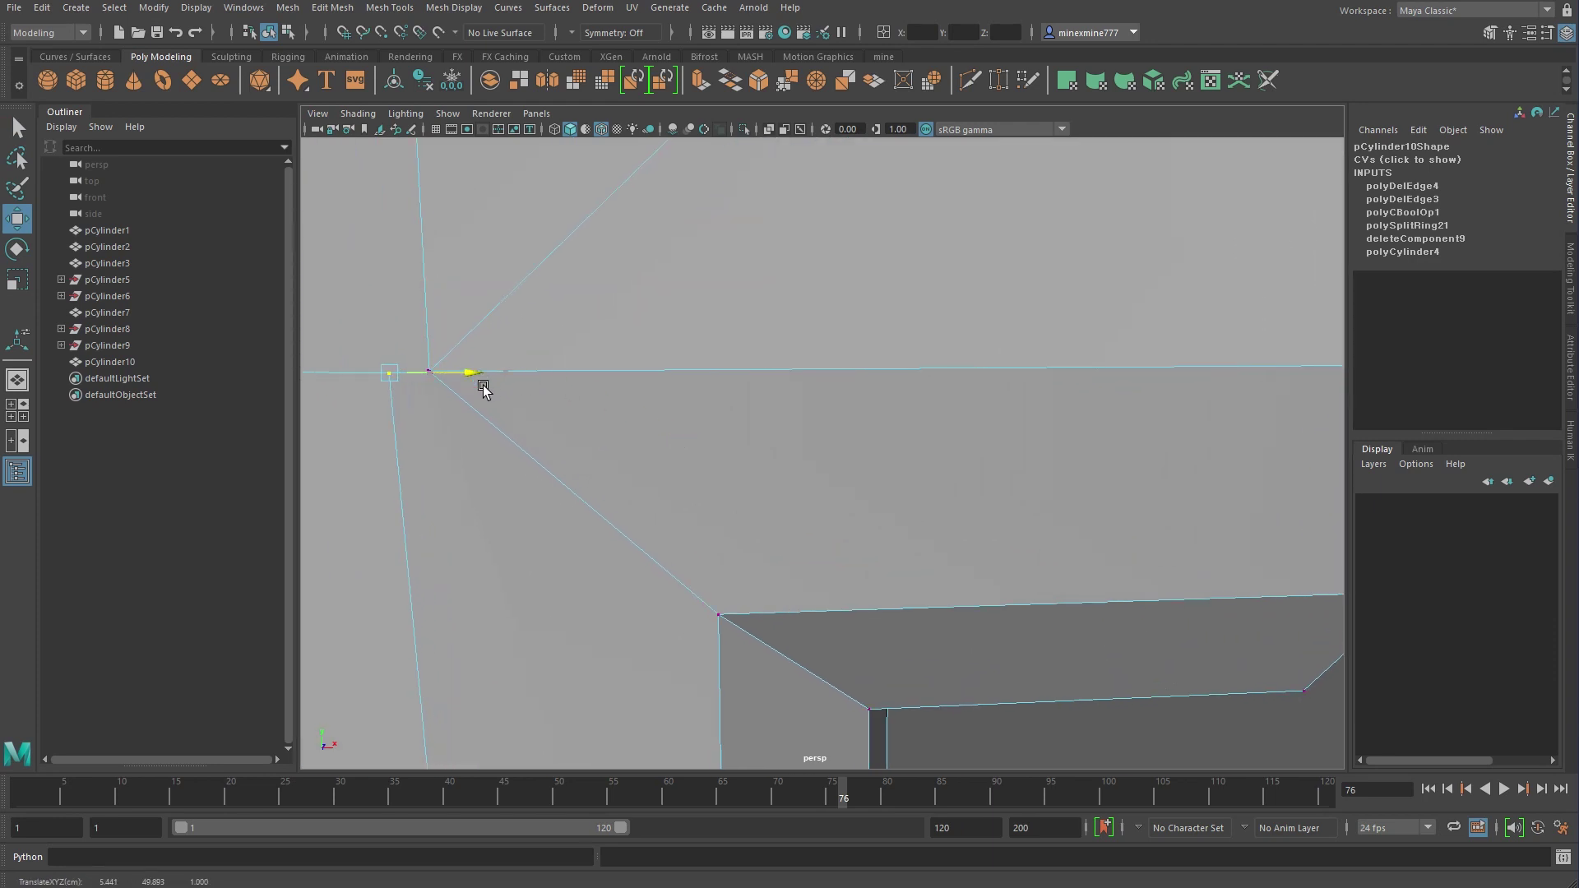
left_click_drag(399, 329, 399, 362)
key("ctrl+z")
left_click_drag(504, 443, 324, 317)
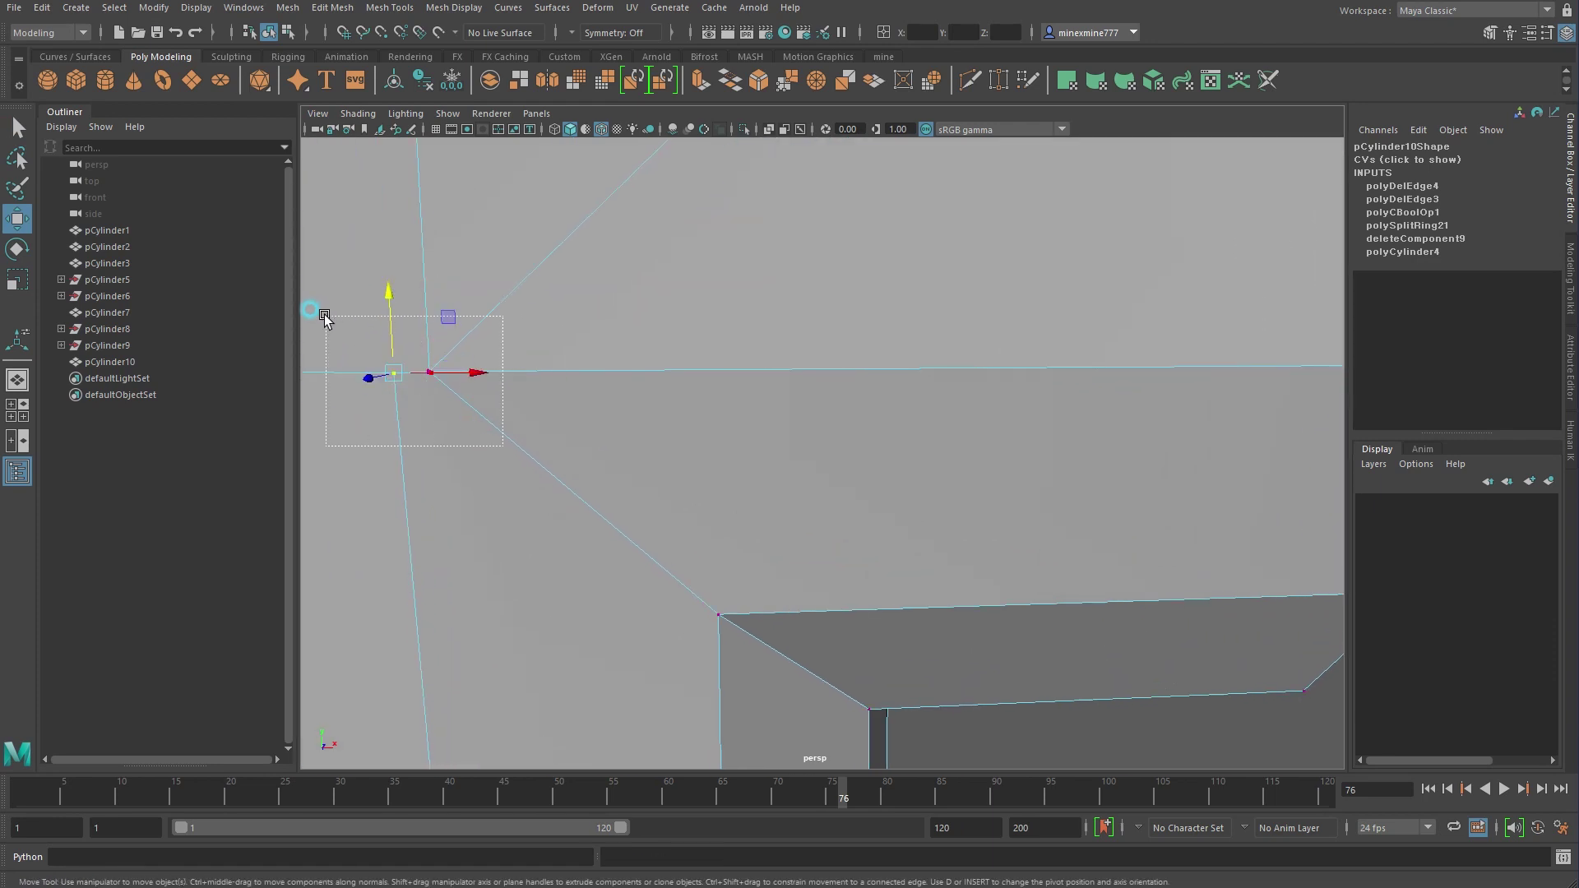
key("ctrl+z")
key("ctrl+z")
left_click_drag(518, 464, 461, 386)
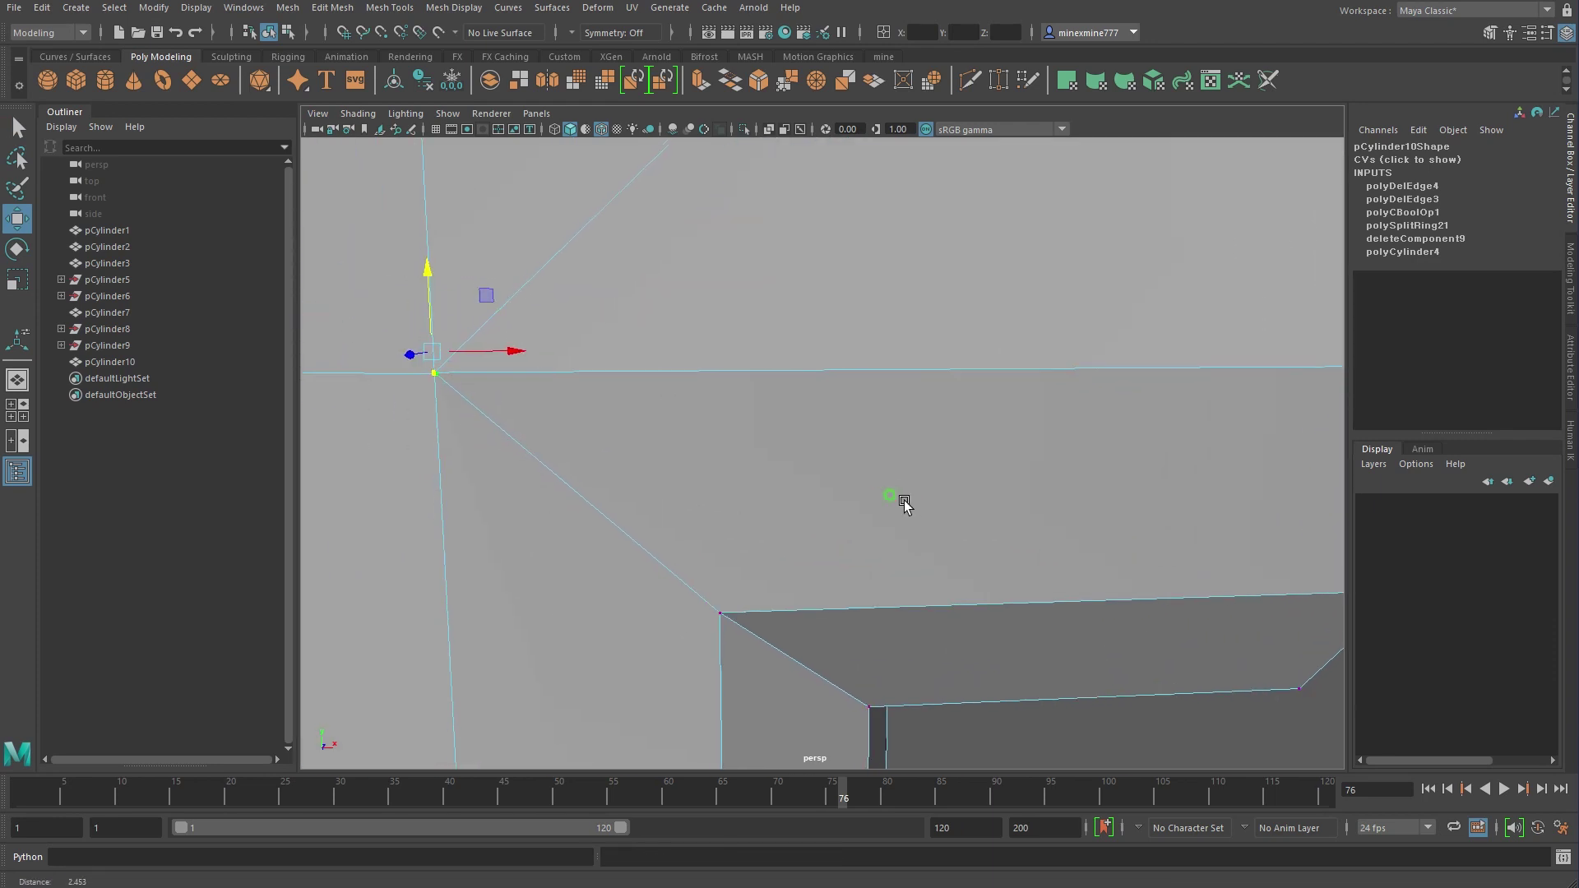
scroll(897, 485, "down", 3)
scroll(822, 456, "down", 3)
Merge the selected vertices around the junction with Edit Mesh > Merge
left_click_drag(946, 517, 758, 230)
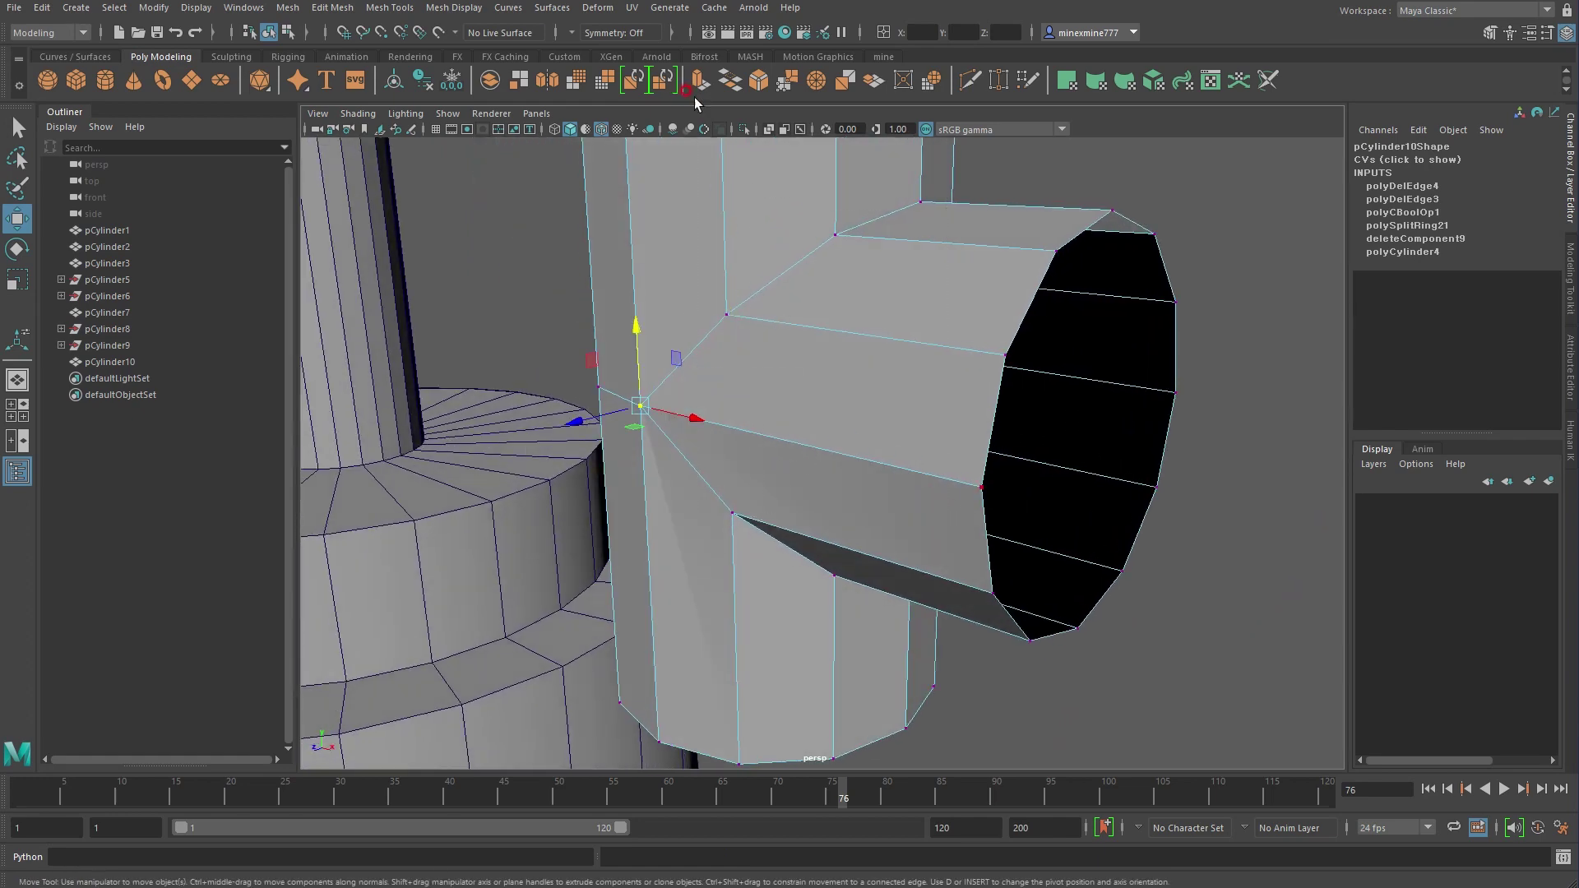
scroll(815, 398, "up", 3)
scroll(694, 268, "up", 3)
scroll(694, 268, "up", 2)
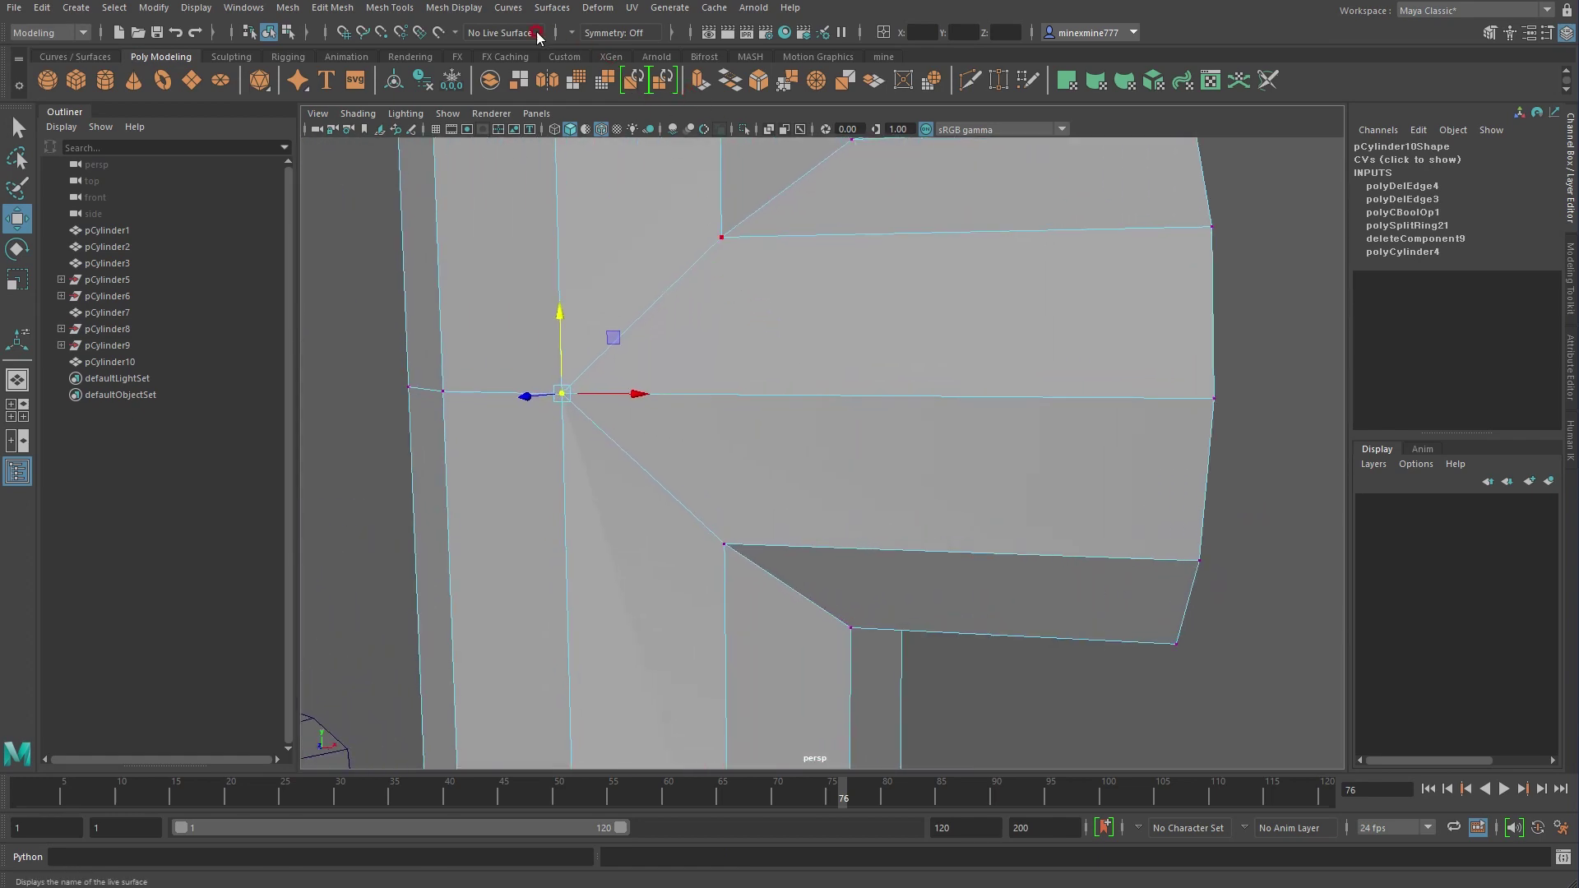
left_click(449, 8)
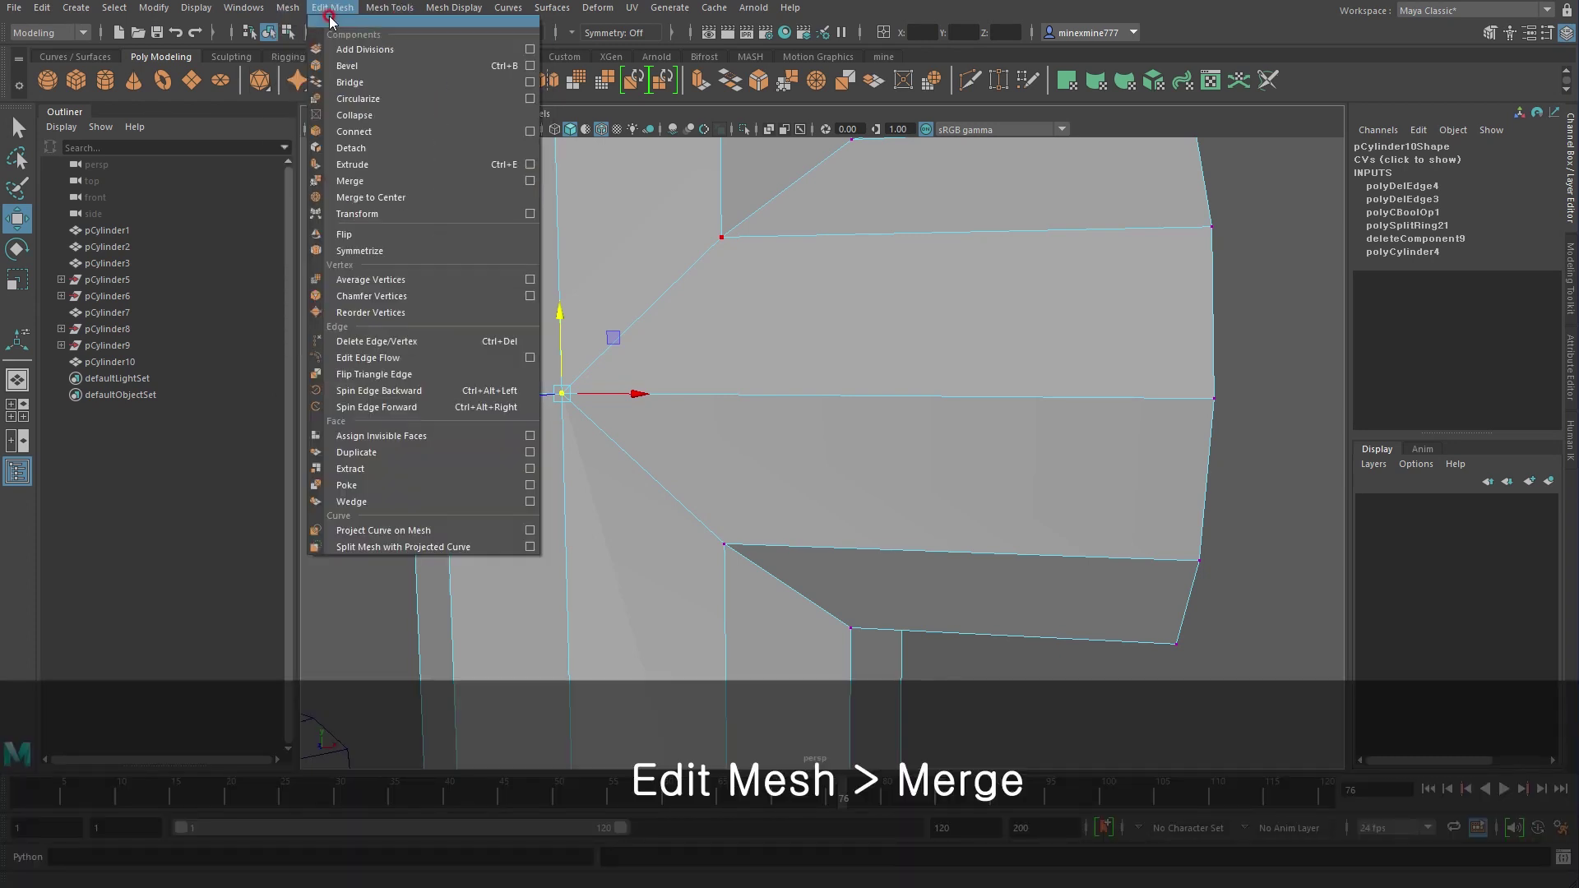
left_click(352, 182)
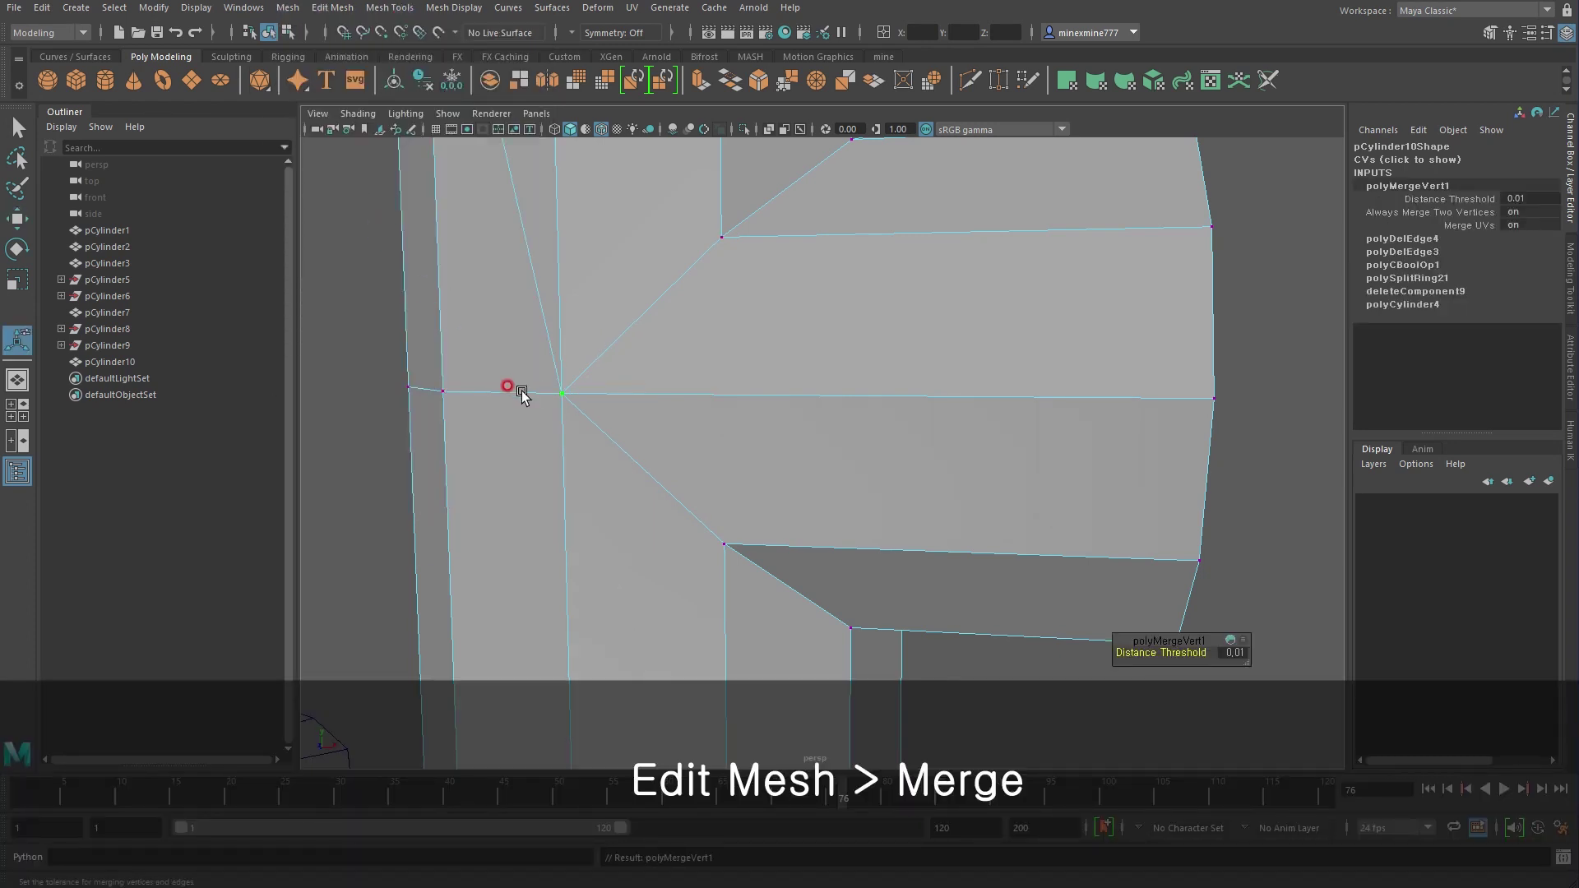
Delete the extra diagonal edge at the junction's inner corner
scroll(606, 416, "down", 3)
right_click_drag(652, 246, 652, 201)
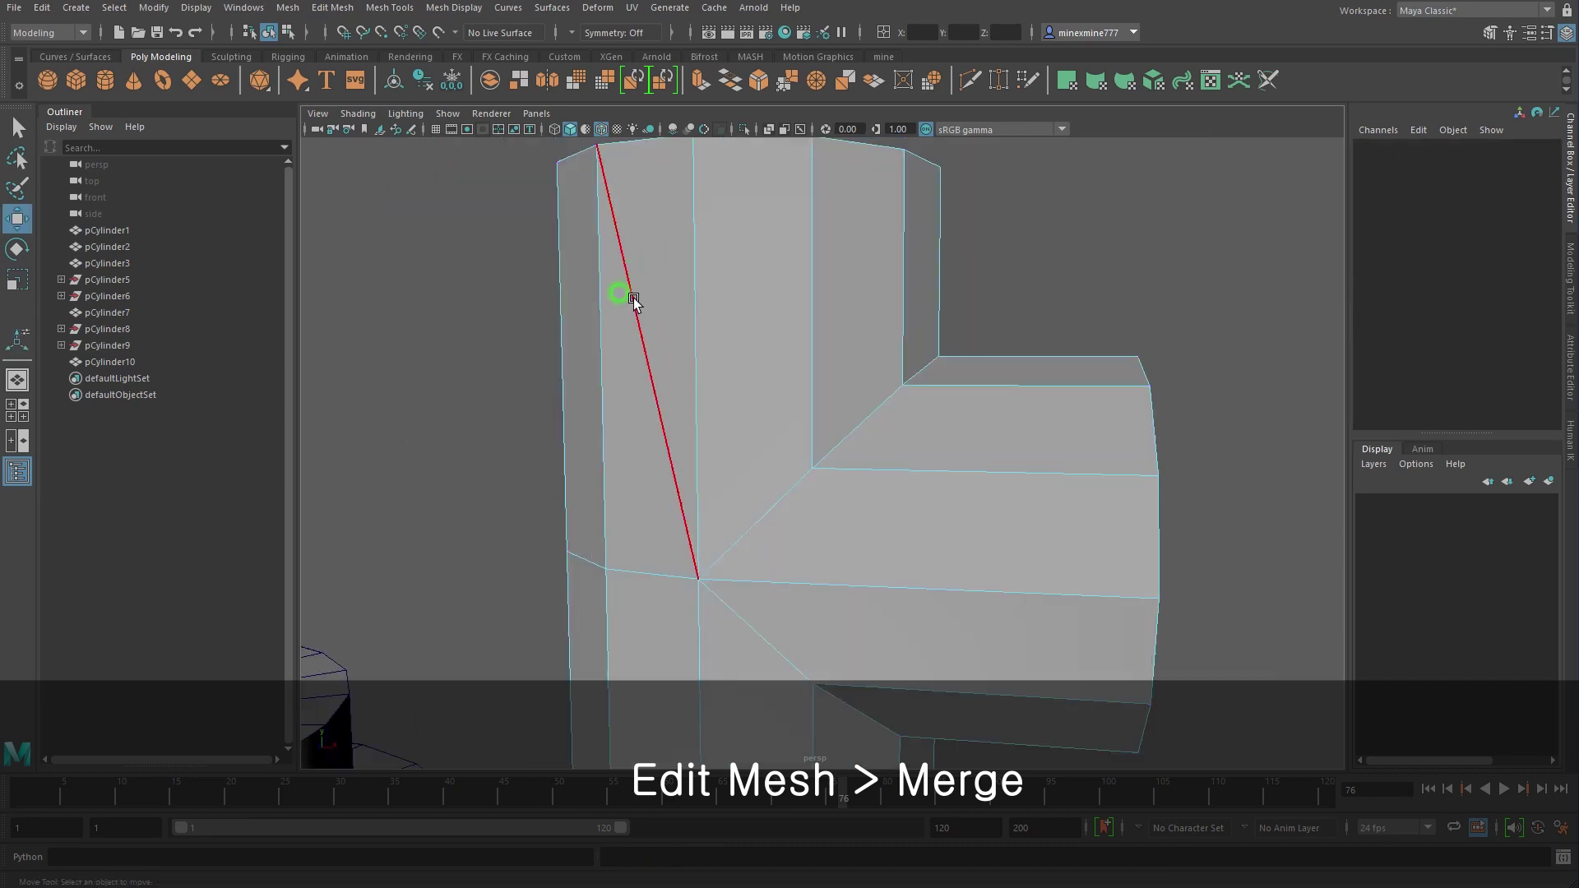
left_click(633, 301)
key("w")
key("Delete")
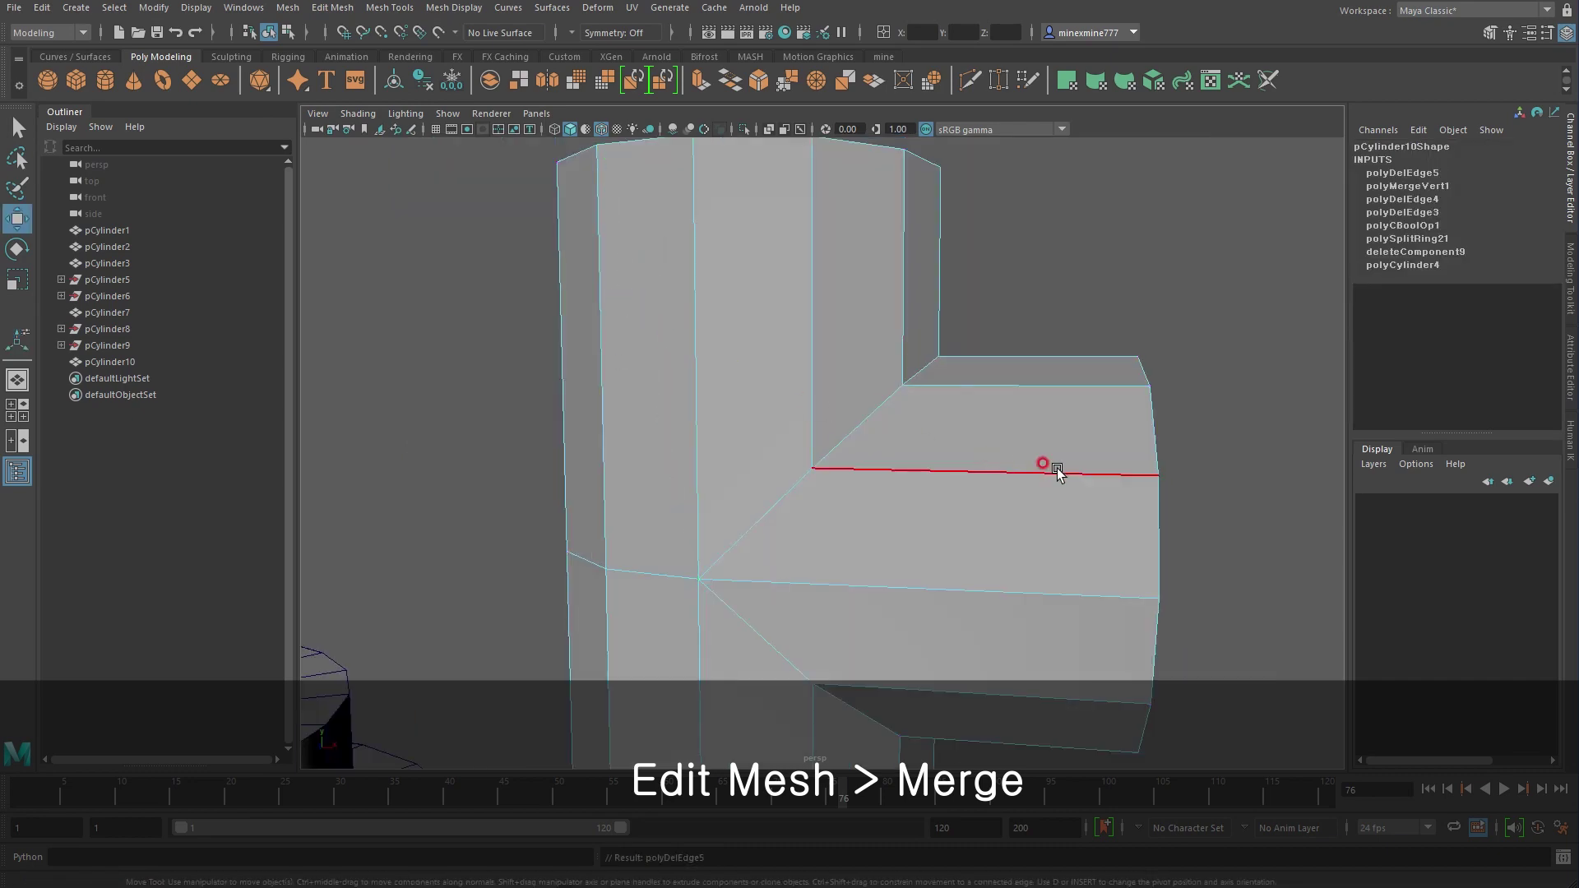
mouse_move(1052, 460)
left_mouse_down("alt")
mouse_move(684, 469)
mouse_move(842, 456)
left_mouse_up("alt")
Test-move the corner vertex, undo it, and select the close vertices at the corner
right_click_drag(842, 456, 792, 437)
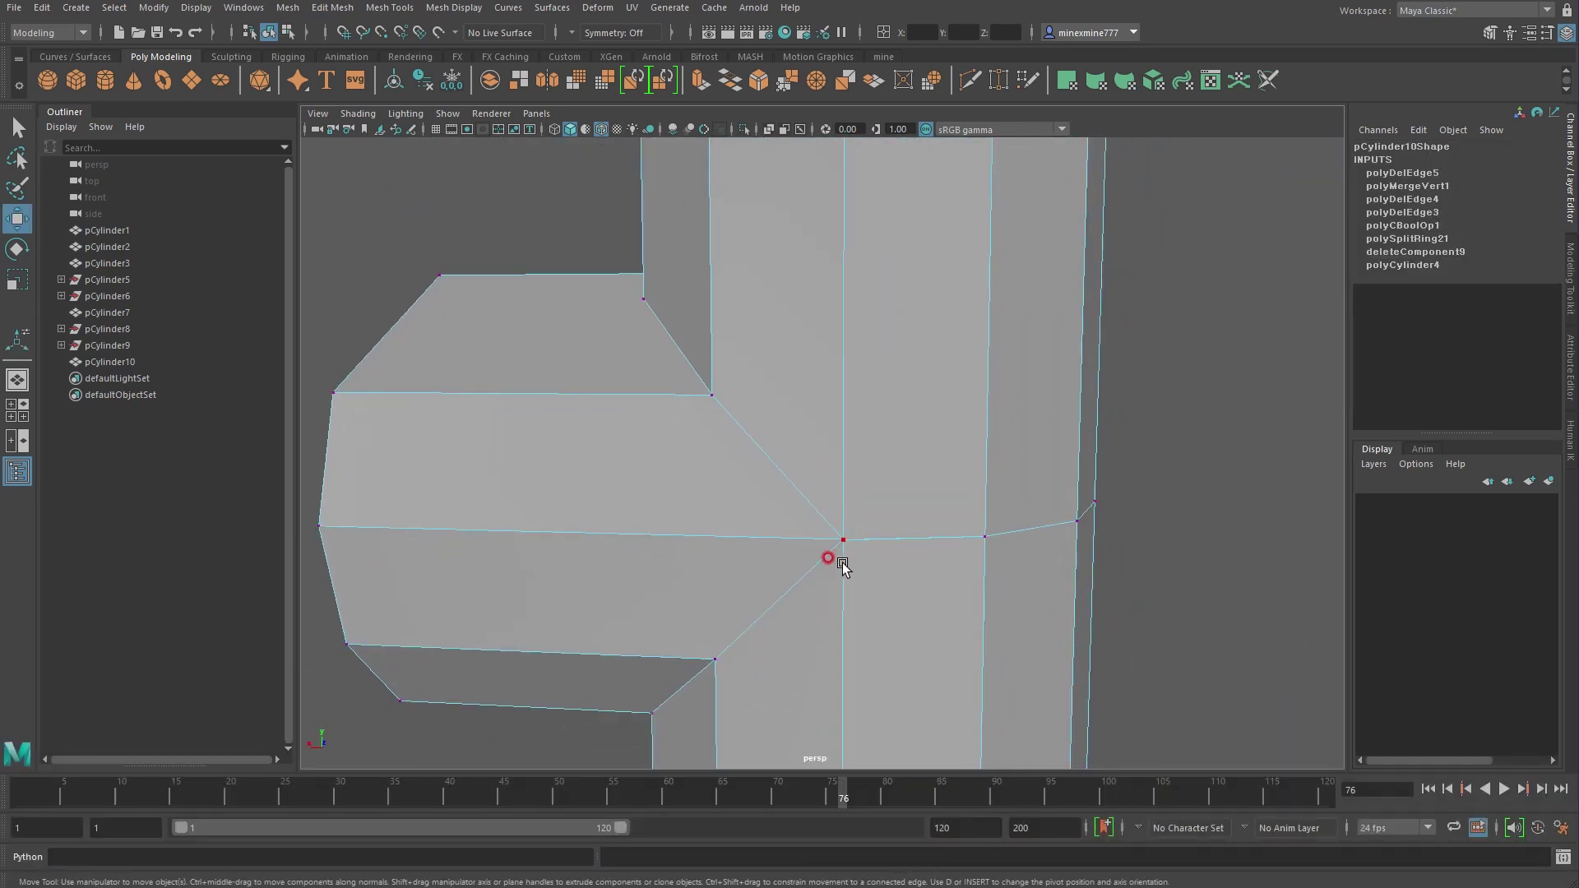
left_click(844, 539)
left_click_drag(848, 529, 847, 463)
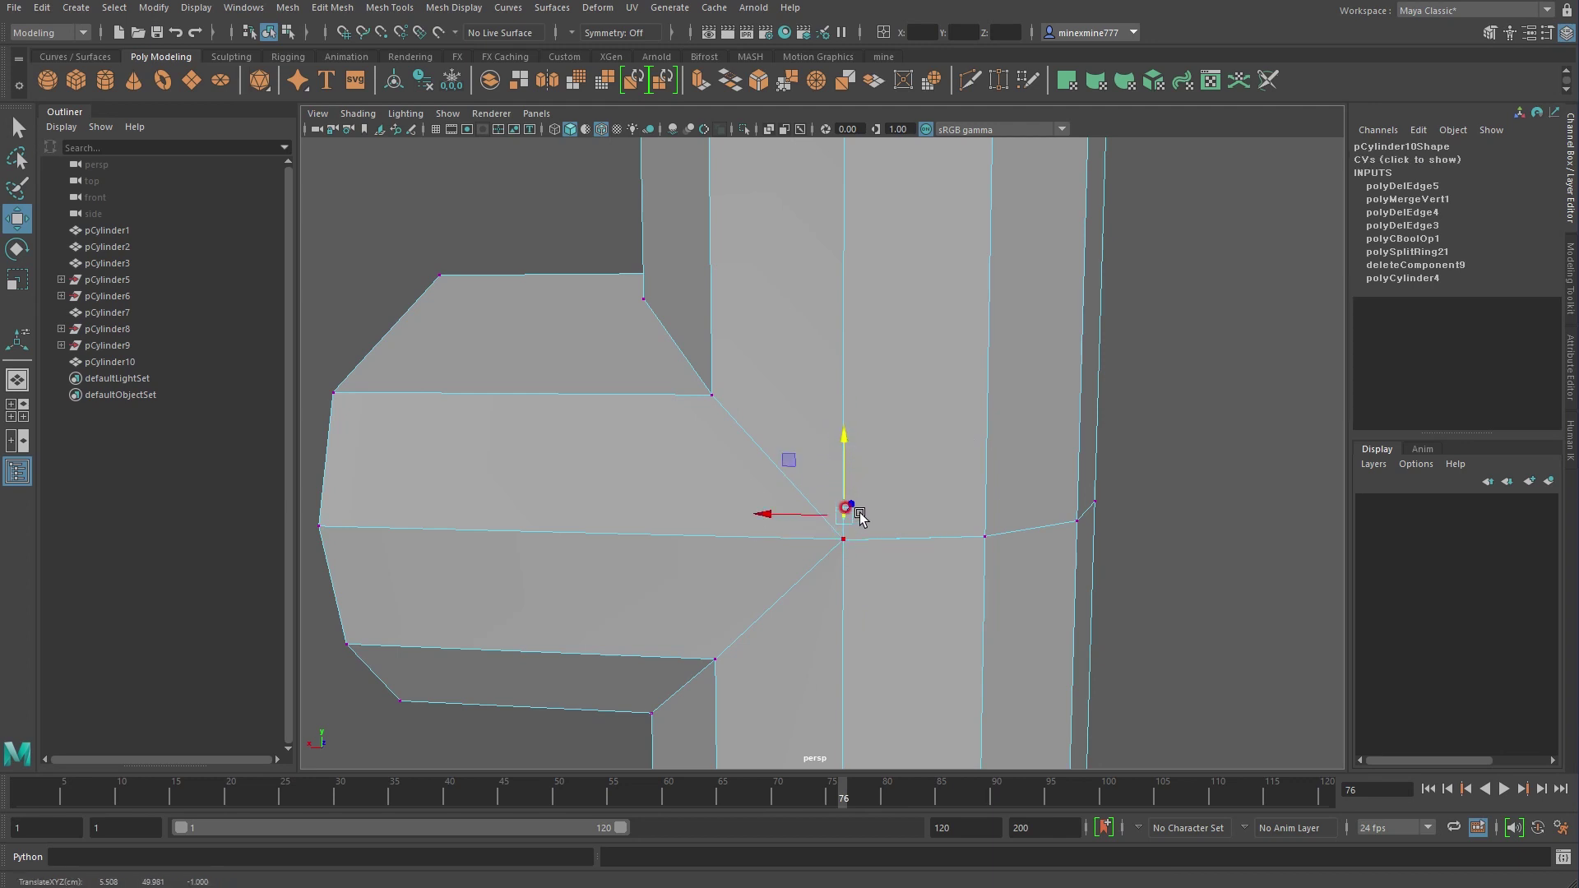
left_click_drag(859, 515, 873, 516)
key("ctrl+z")
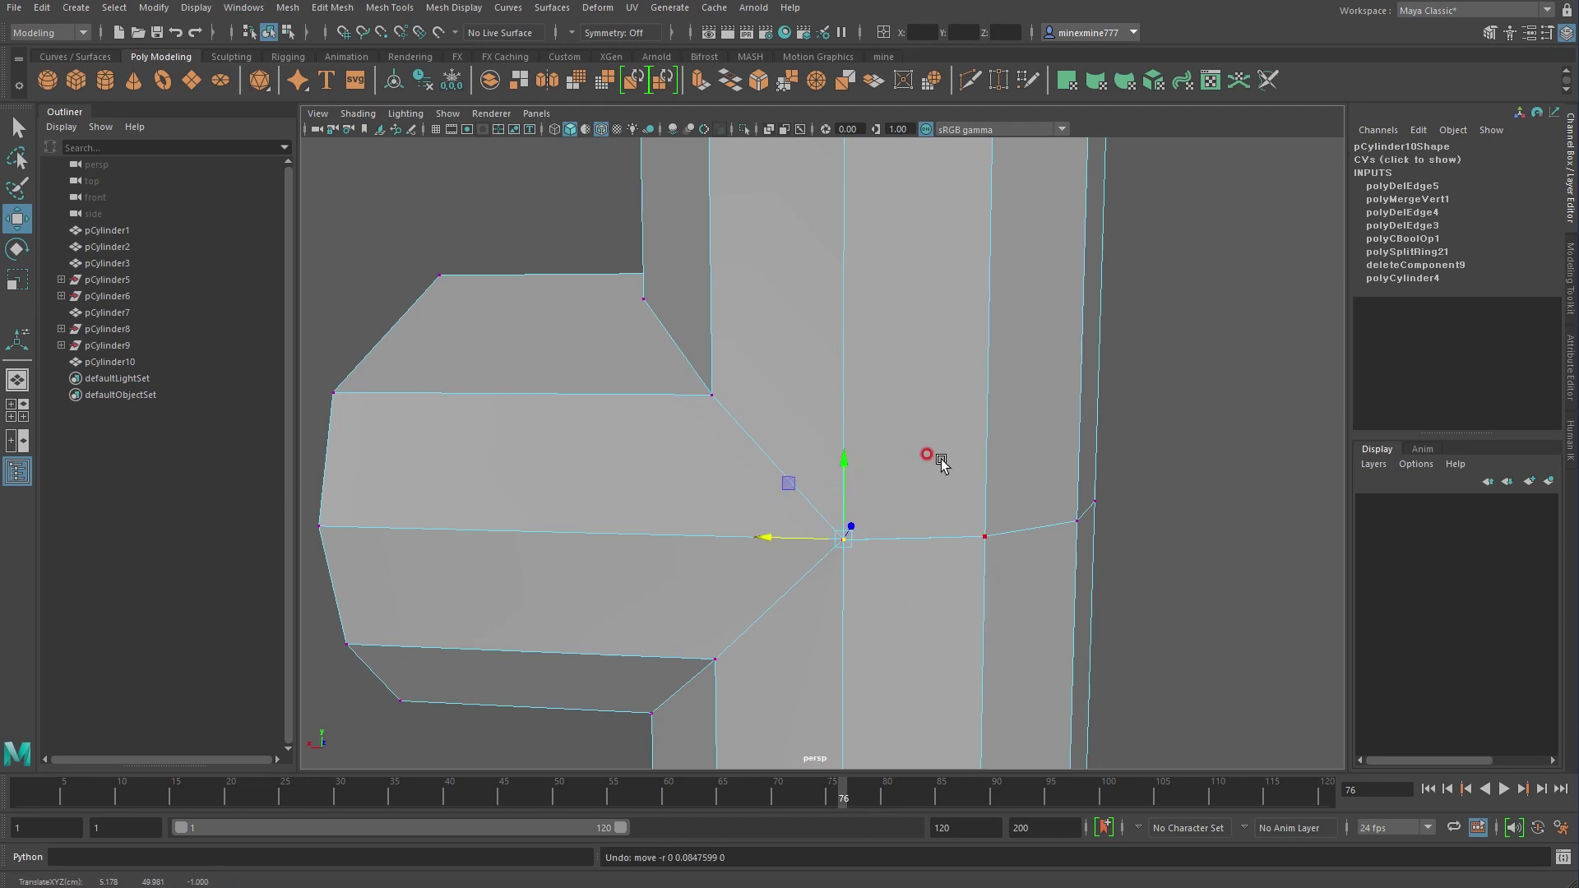
right_click_drag(935, 454, 874, 509)
left_click_drag(873, 562, 806, 499)
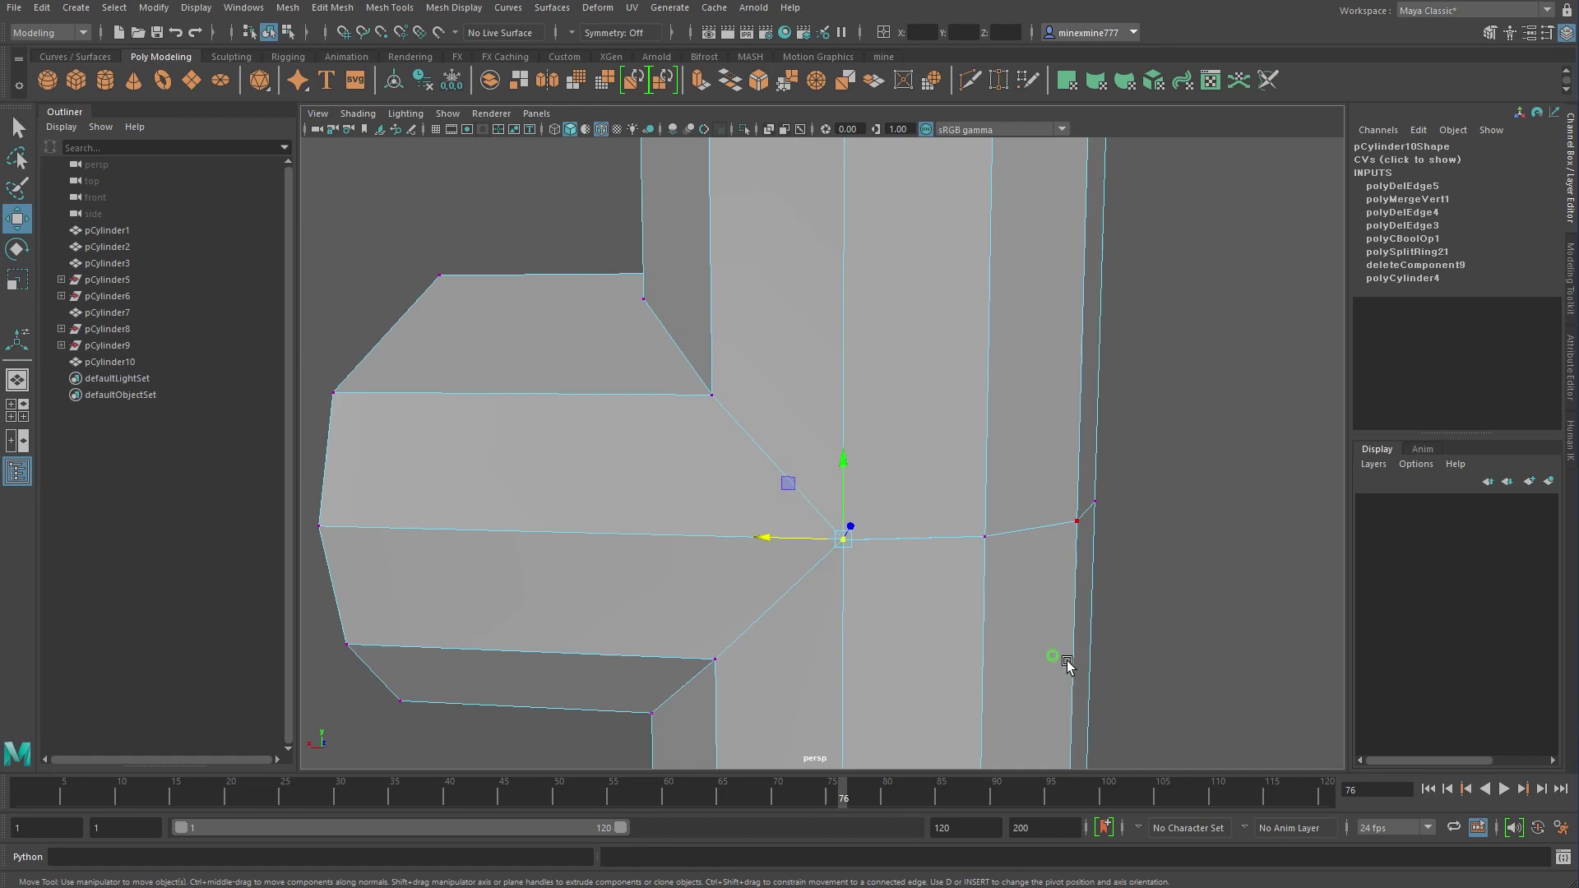
scroll(1066, 663, "down", 5)
Merge the remaining close corner vertices into one and review the seam
mouse_move(924, 620)
left_mouse_down("alt")
mouse_move(987, 623)
mouse_move(655, 617)
mouse_move(913, 628)
mouse_move(940, 529)
left_mouse_up("alt")
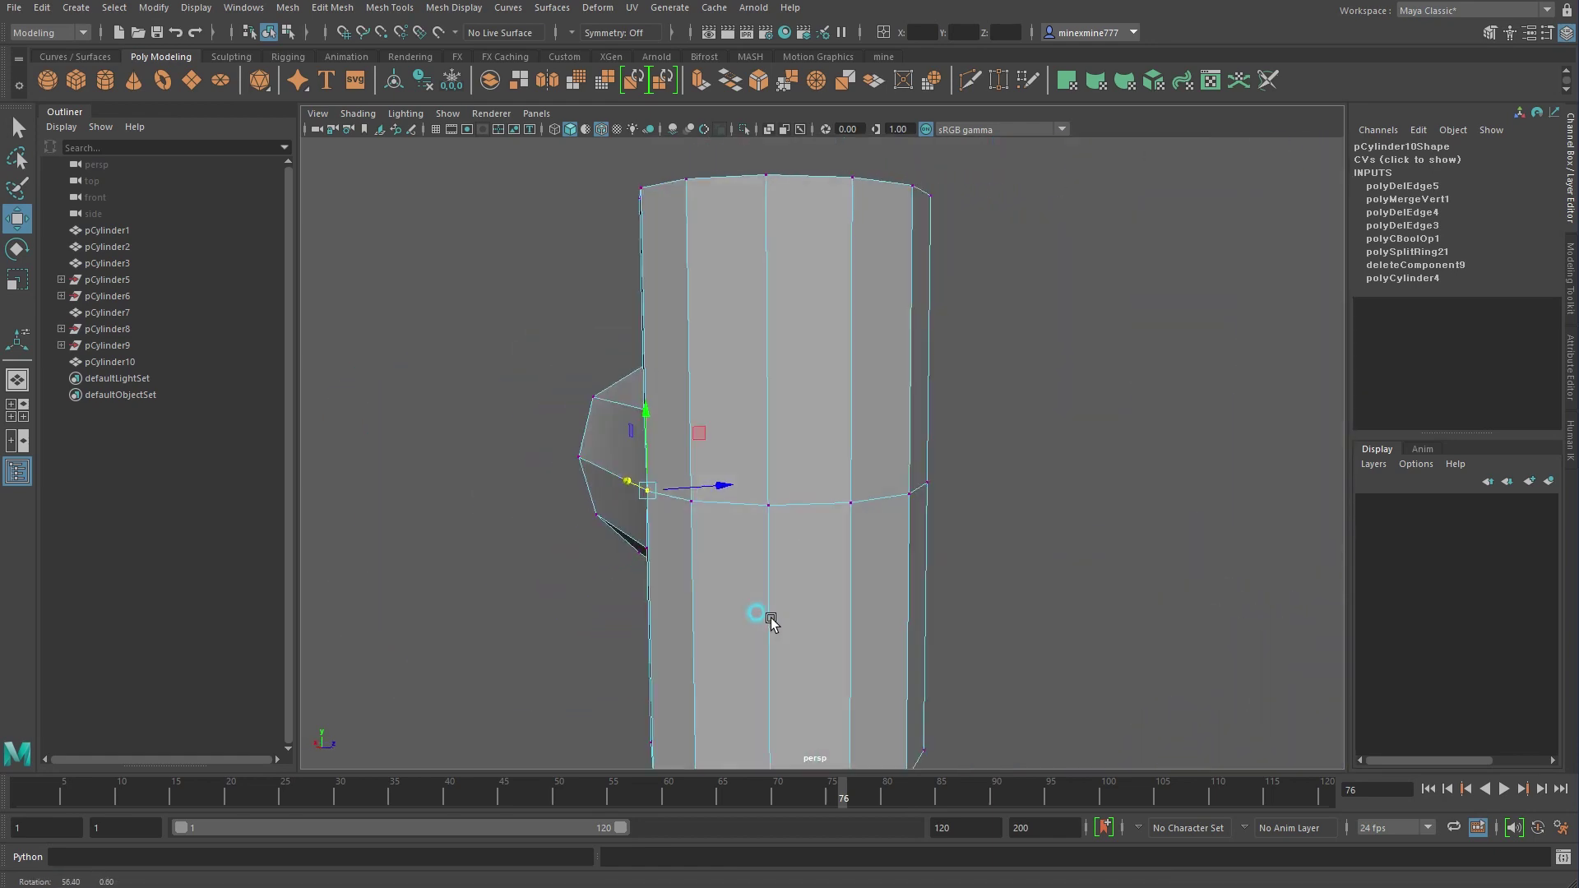
right_click_drag(940, 528, 976, 527, "alt")
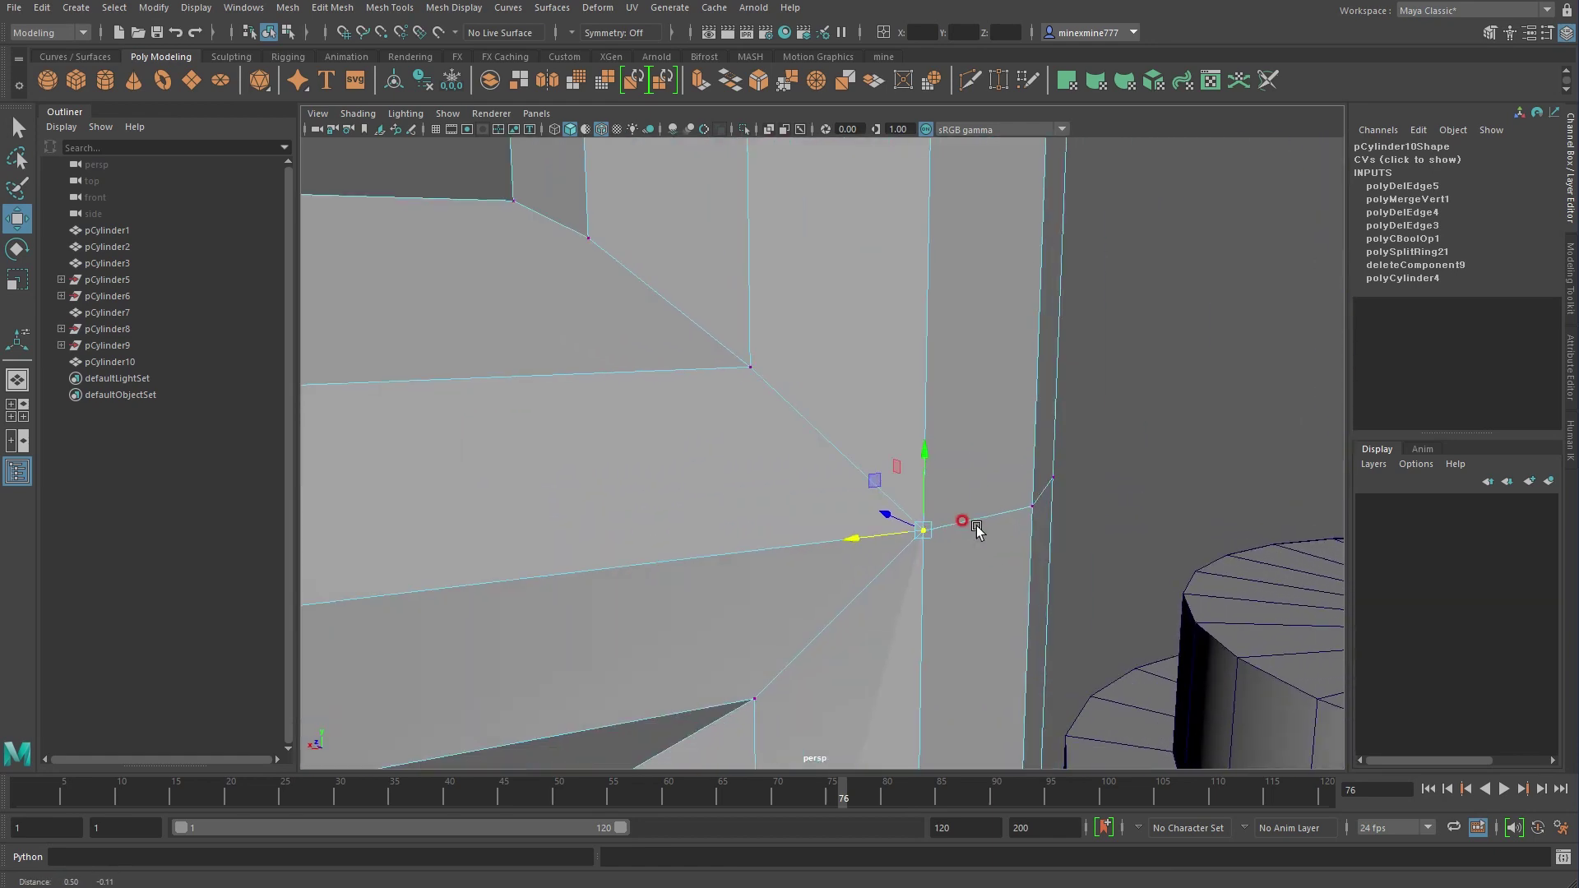
left_click_drag(976, 527, 728, 485, "alt")
left_click(389, 7)
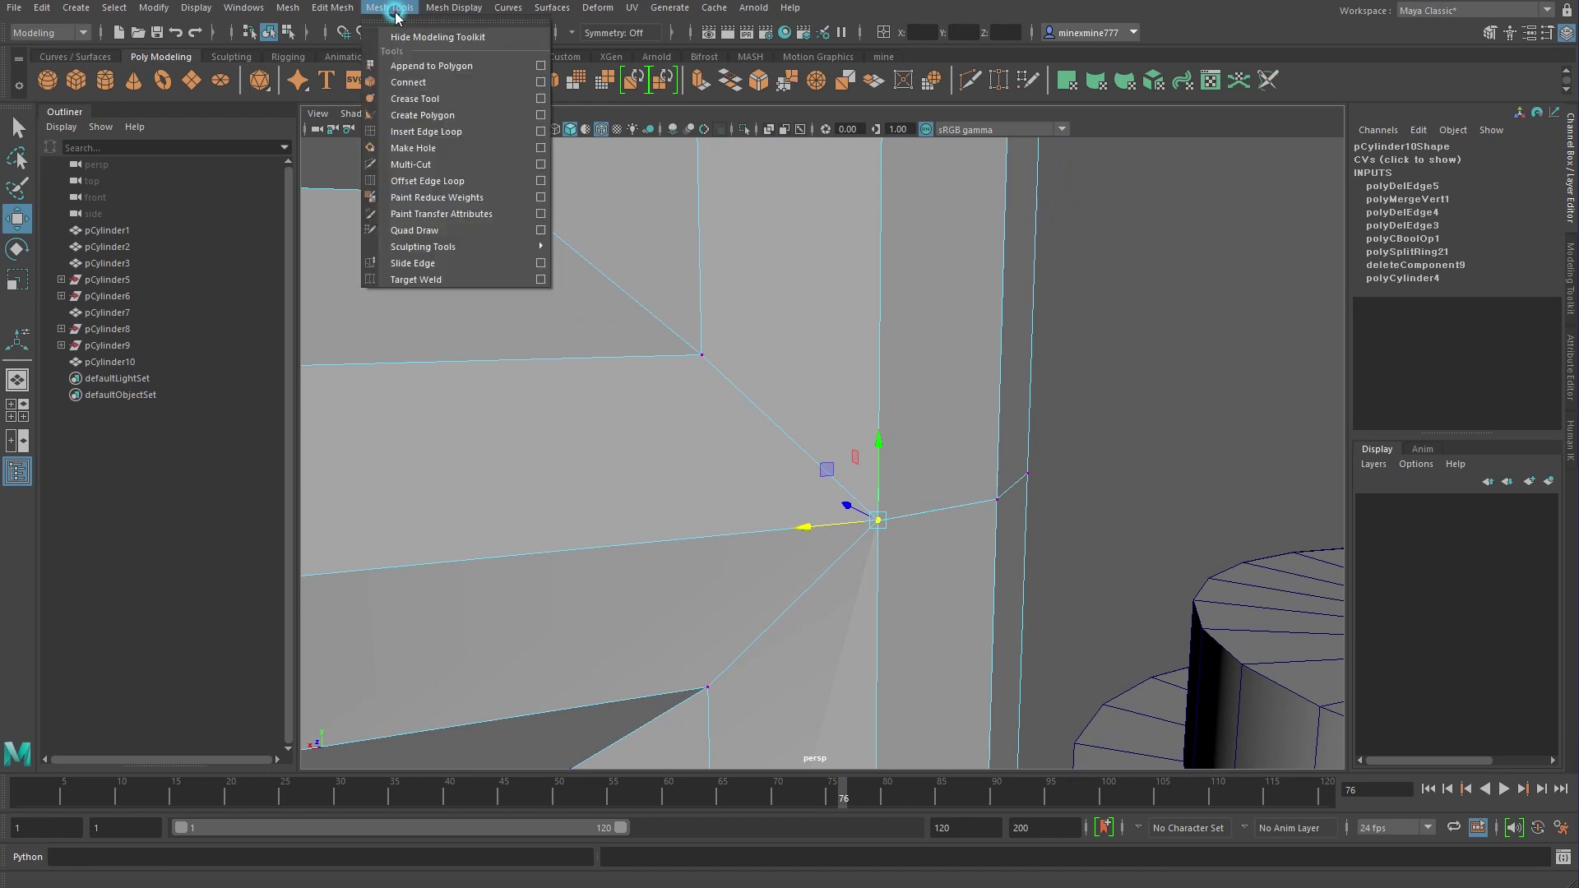
left_click(350, 8)
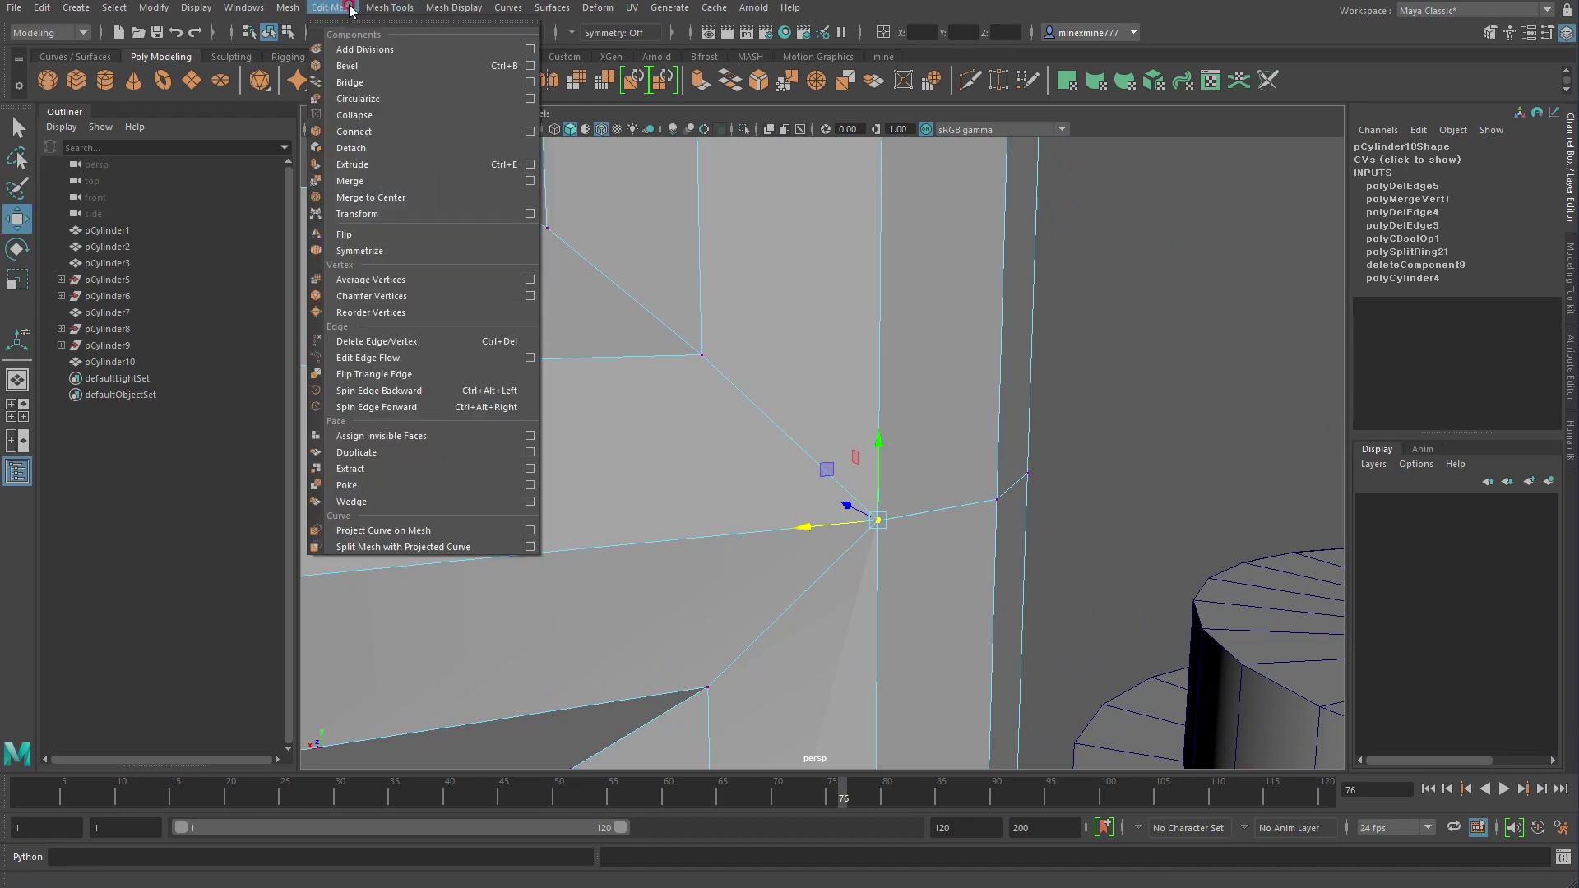
left_click(368, 183)
left_click(876, 516)
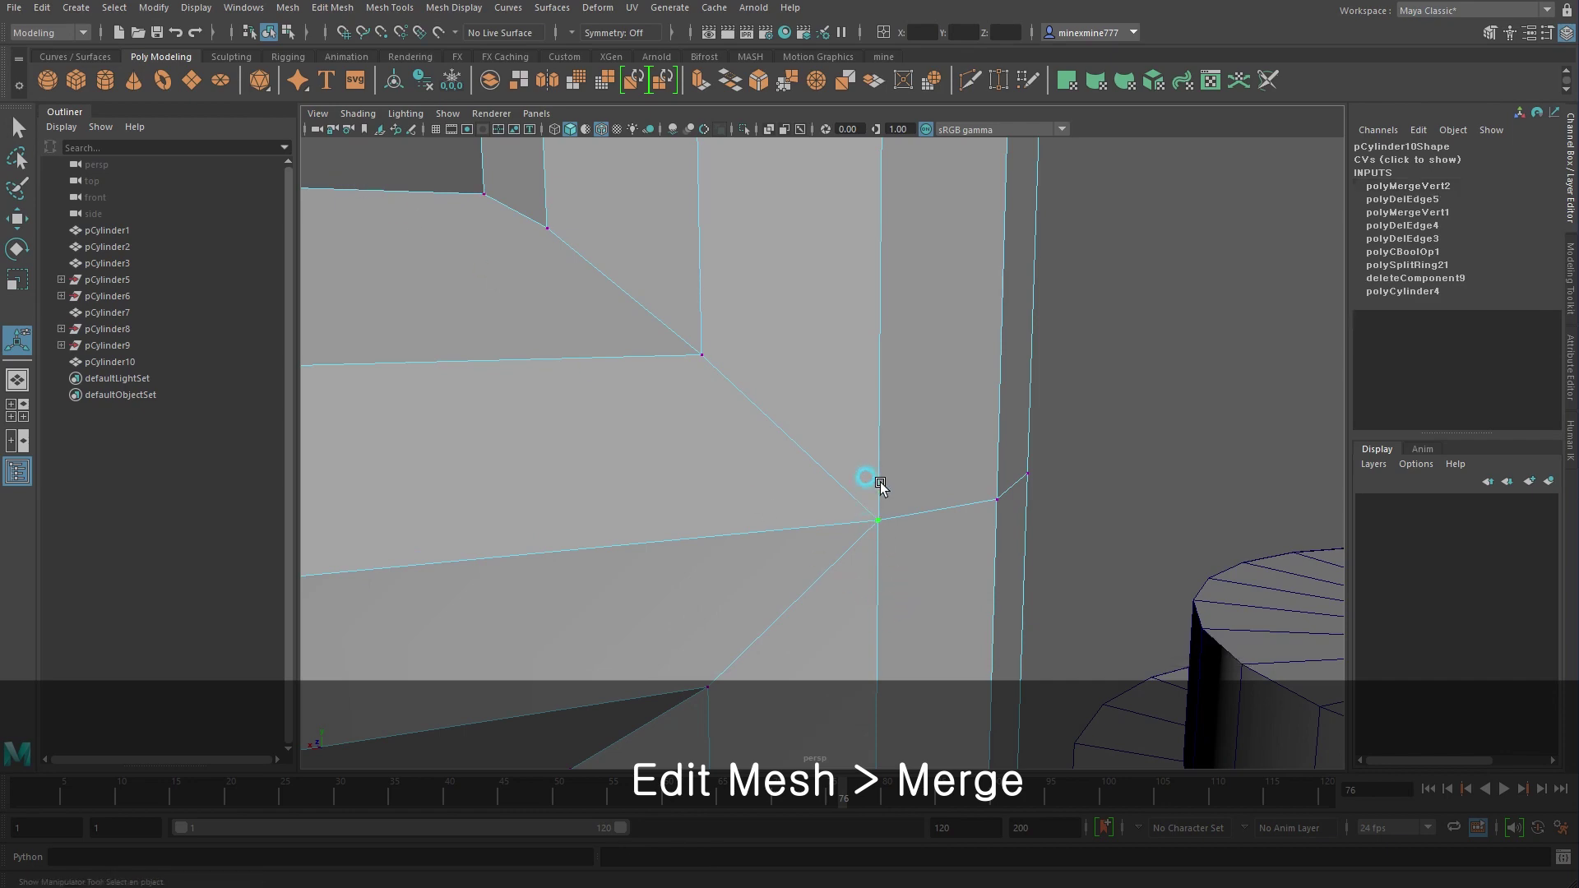
key("w")
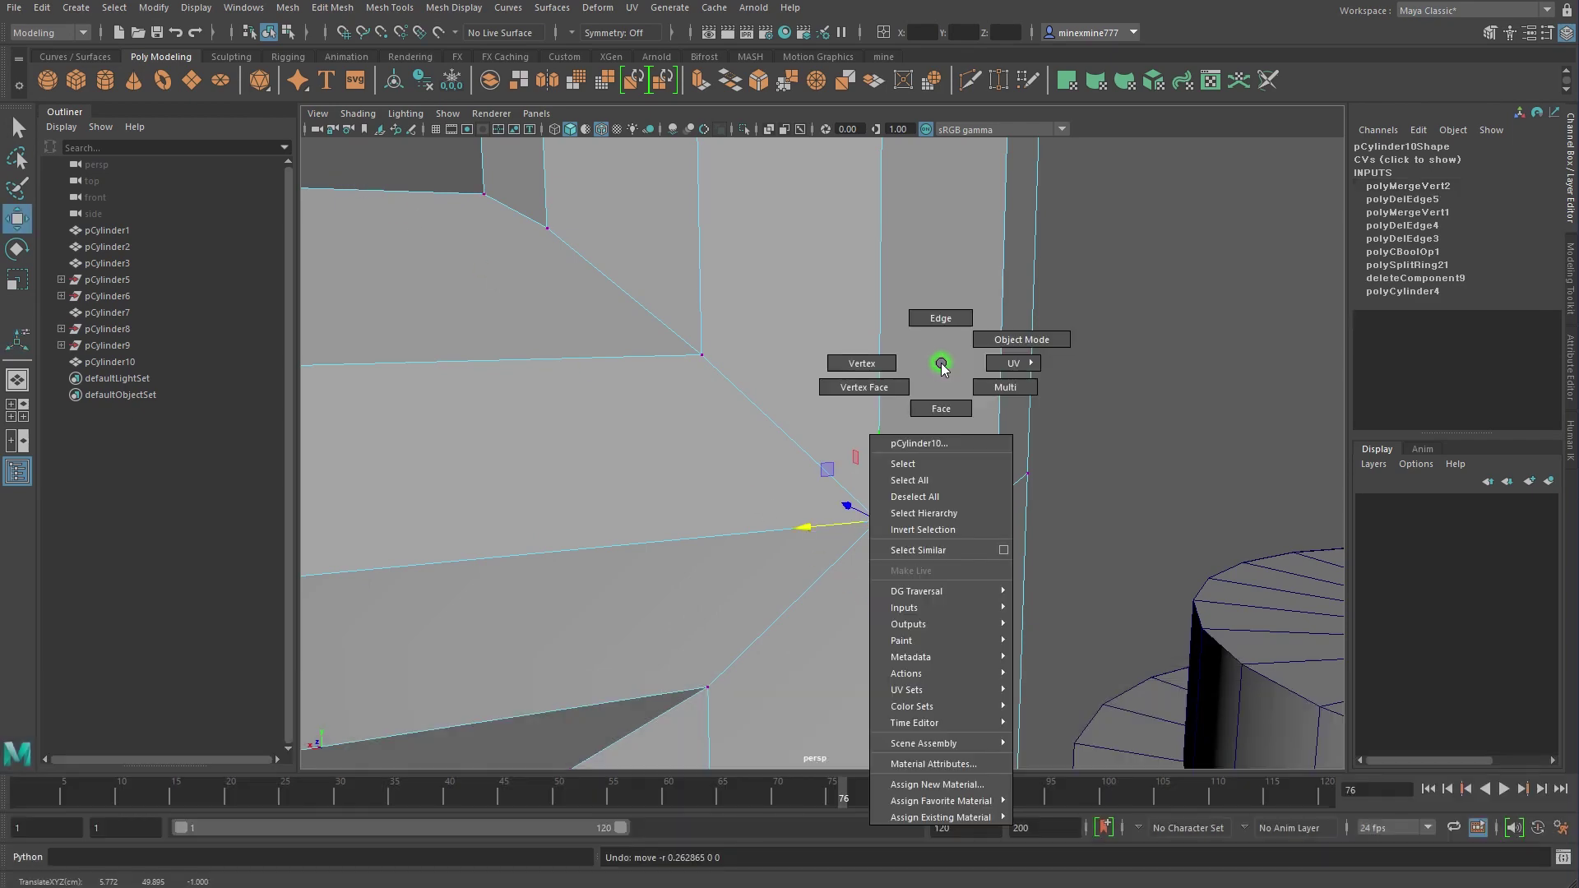
right_click_drag(941, 356, 849, 381)
right_click_drag(1060, 567, 705, 564, "alt")
mouse_move(705, 564)
left_mouse_down("alt")
mouse_move(669, 606)
mouse_move(834, 551)
mouse_move(934, 540)
mouse_move(994, 575)
mouse_move(967, 643)
mouse_move(680, 540)
left_mouse_up("alt")
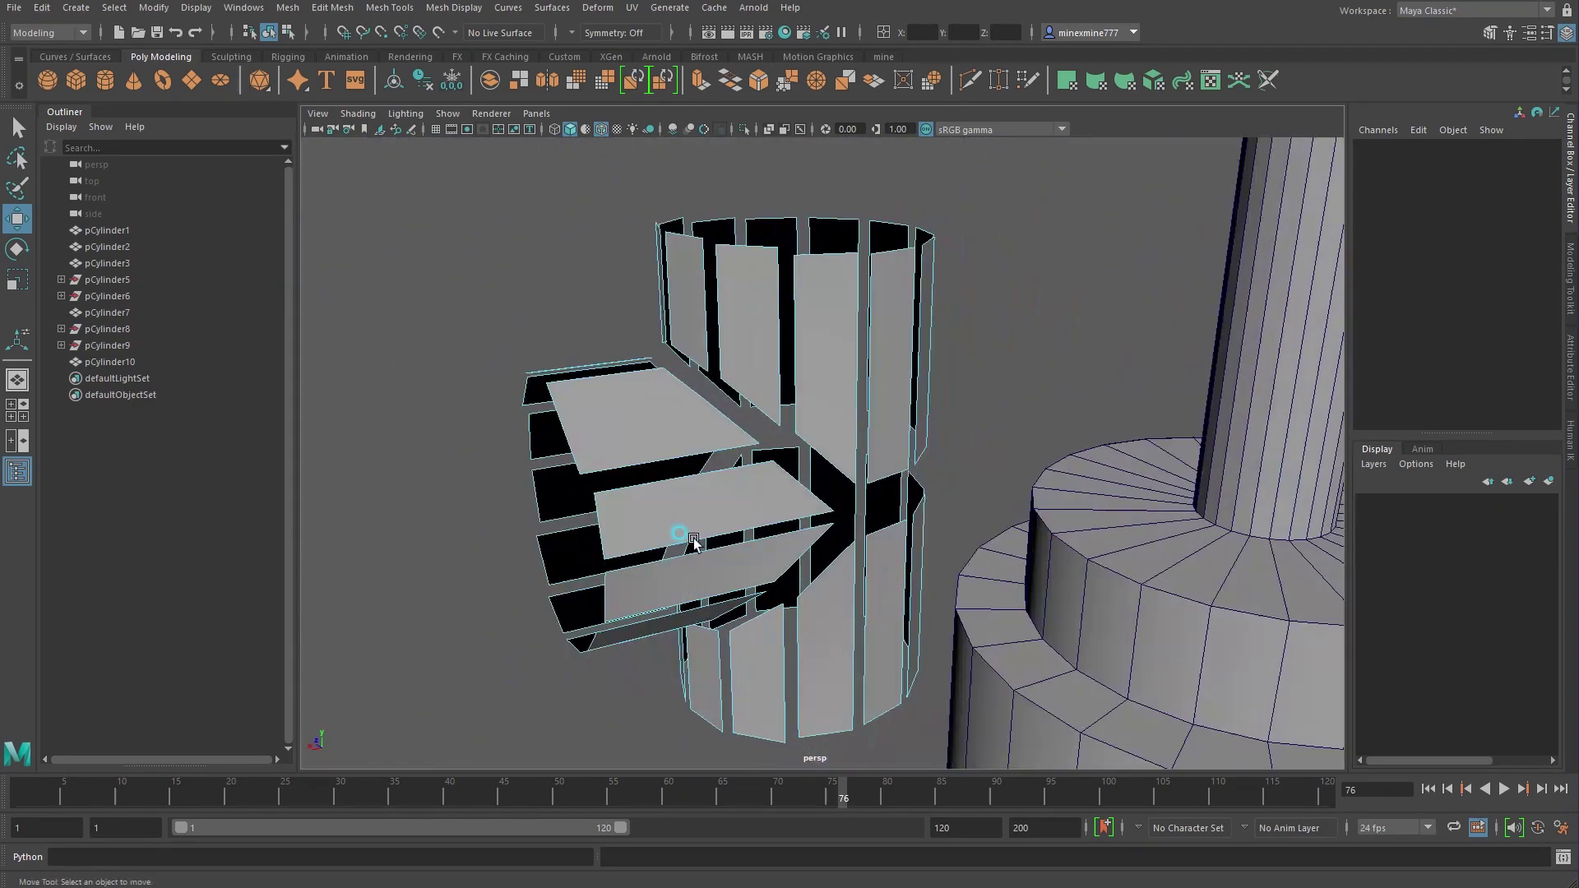
Move the T-pipe over to the pump stem and up into the pump head
right_click_drag(828, 356, 878, 377)
scroll(876, 494, "down", 10)
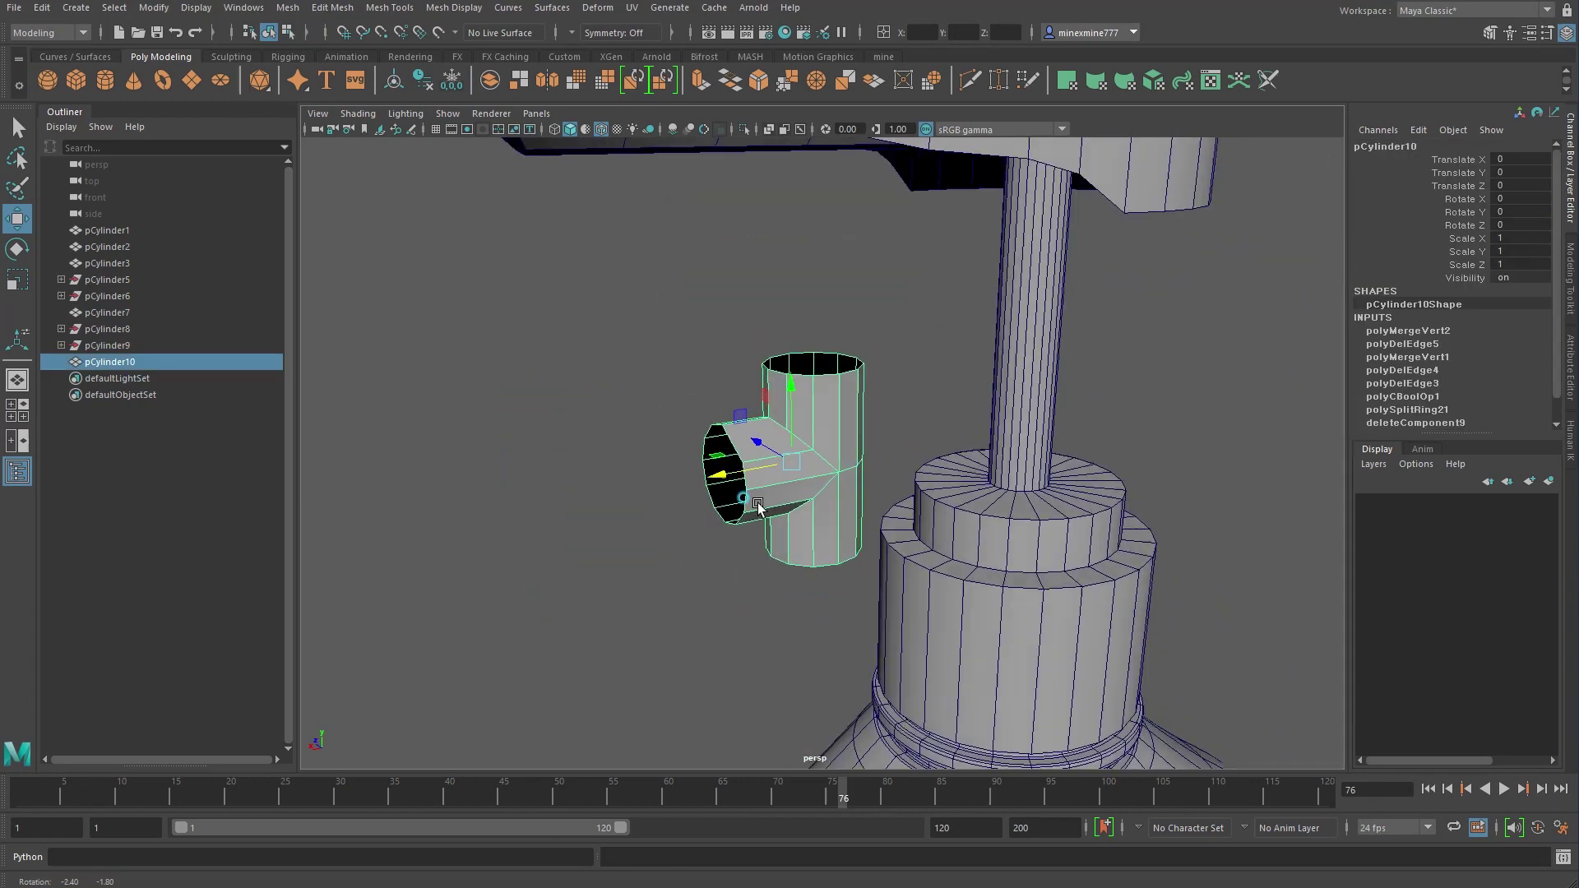
key("space")
key("space")
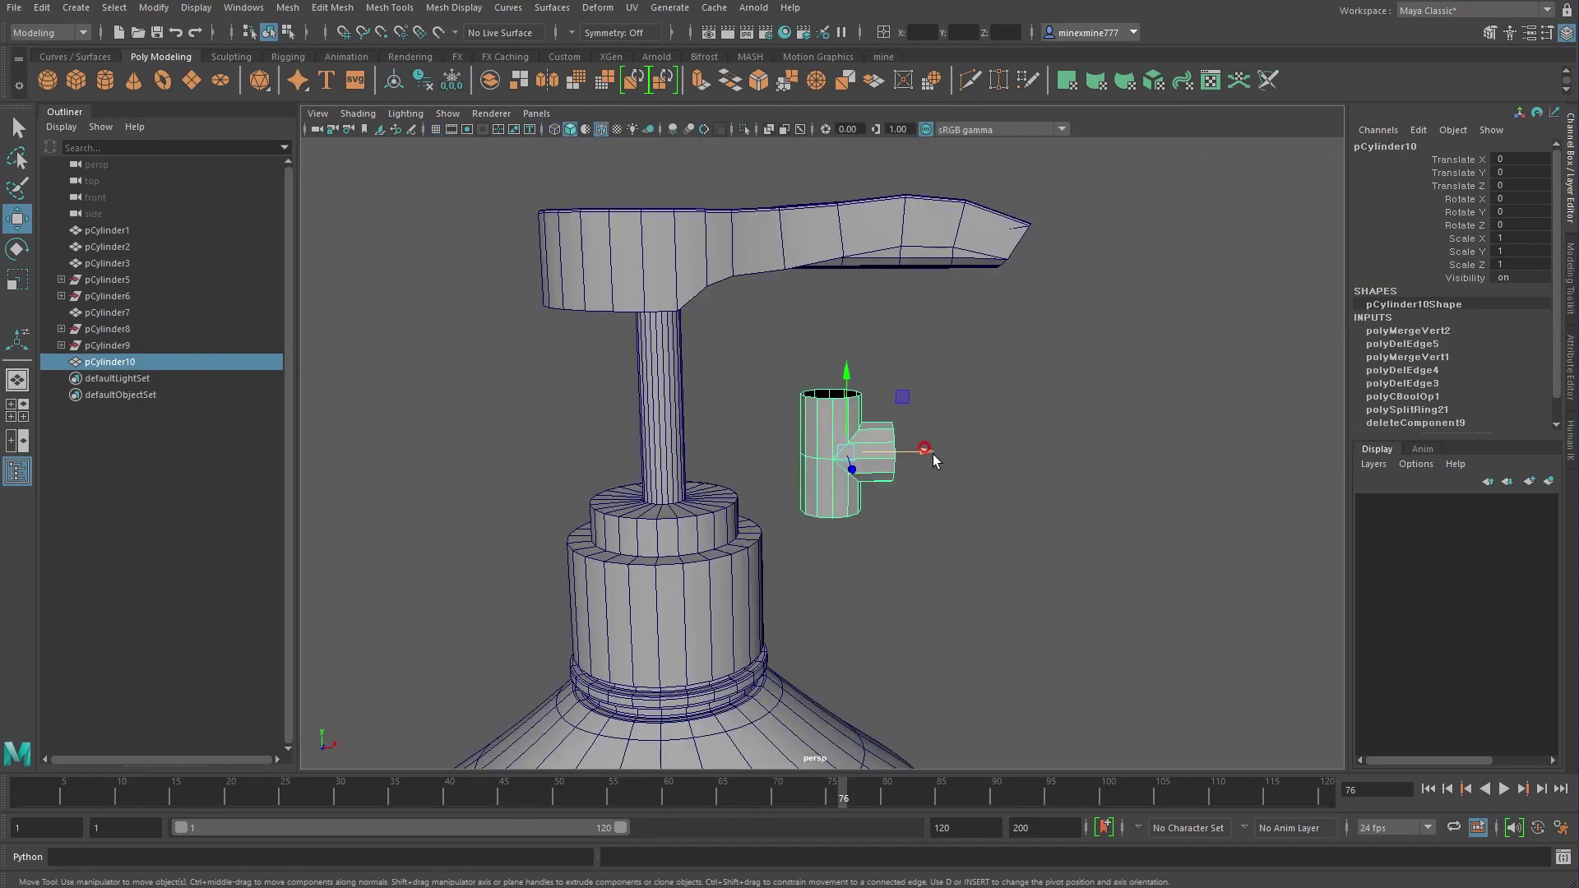
left_click_drag(932, 454, 763, 460)
key("space")
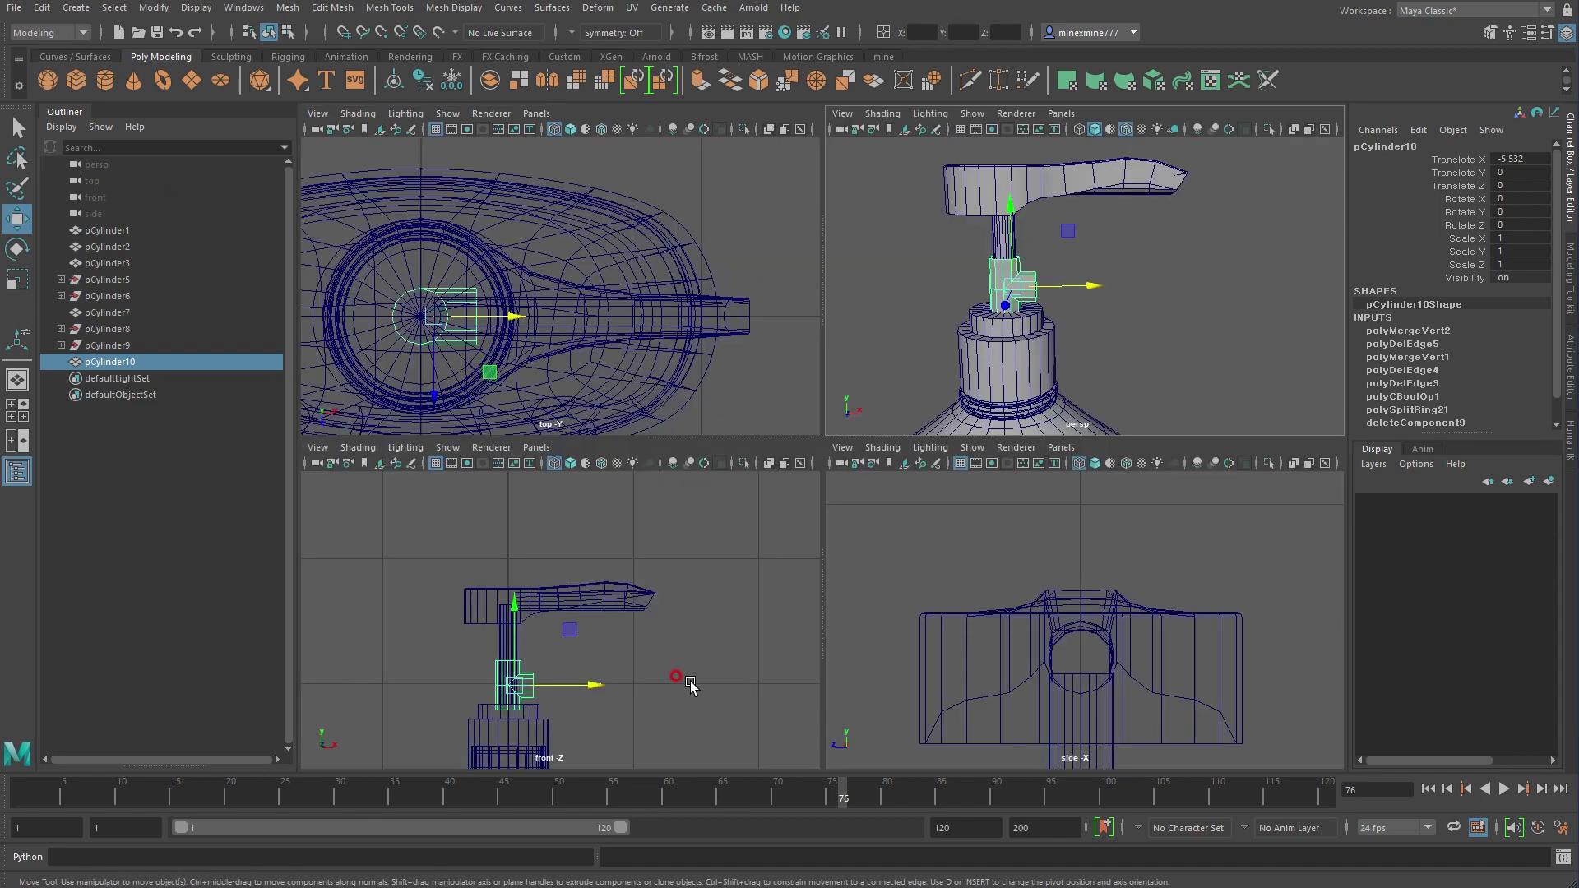
scroll(691, 685, "up", 5)
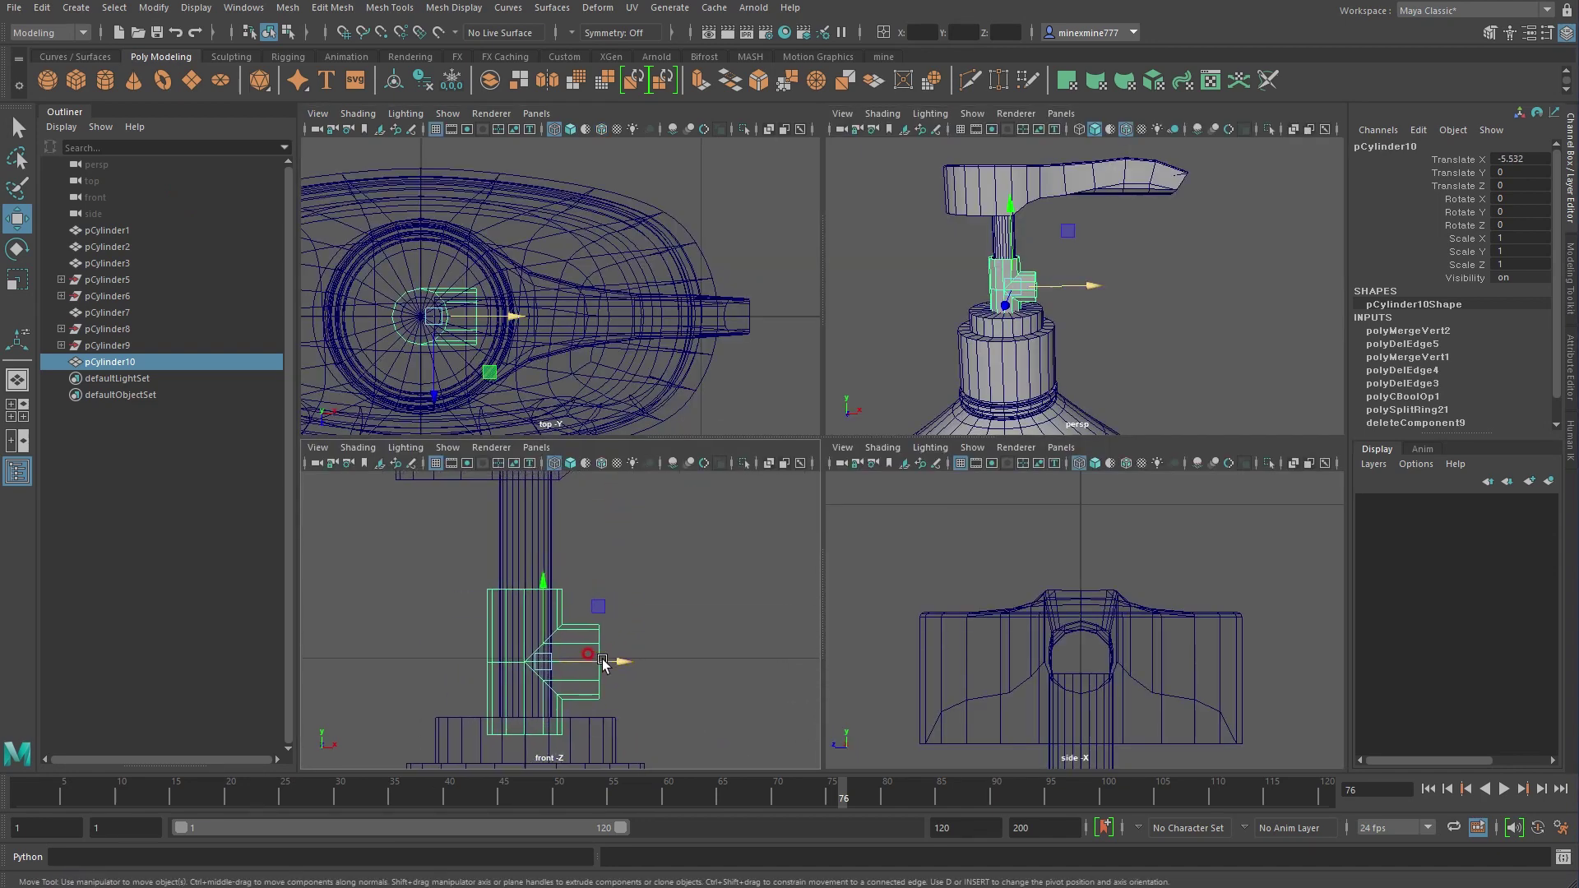
left_click_drag(603, 662, 610, 662)
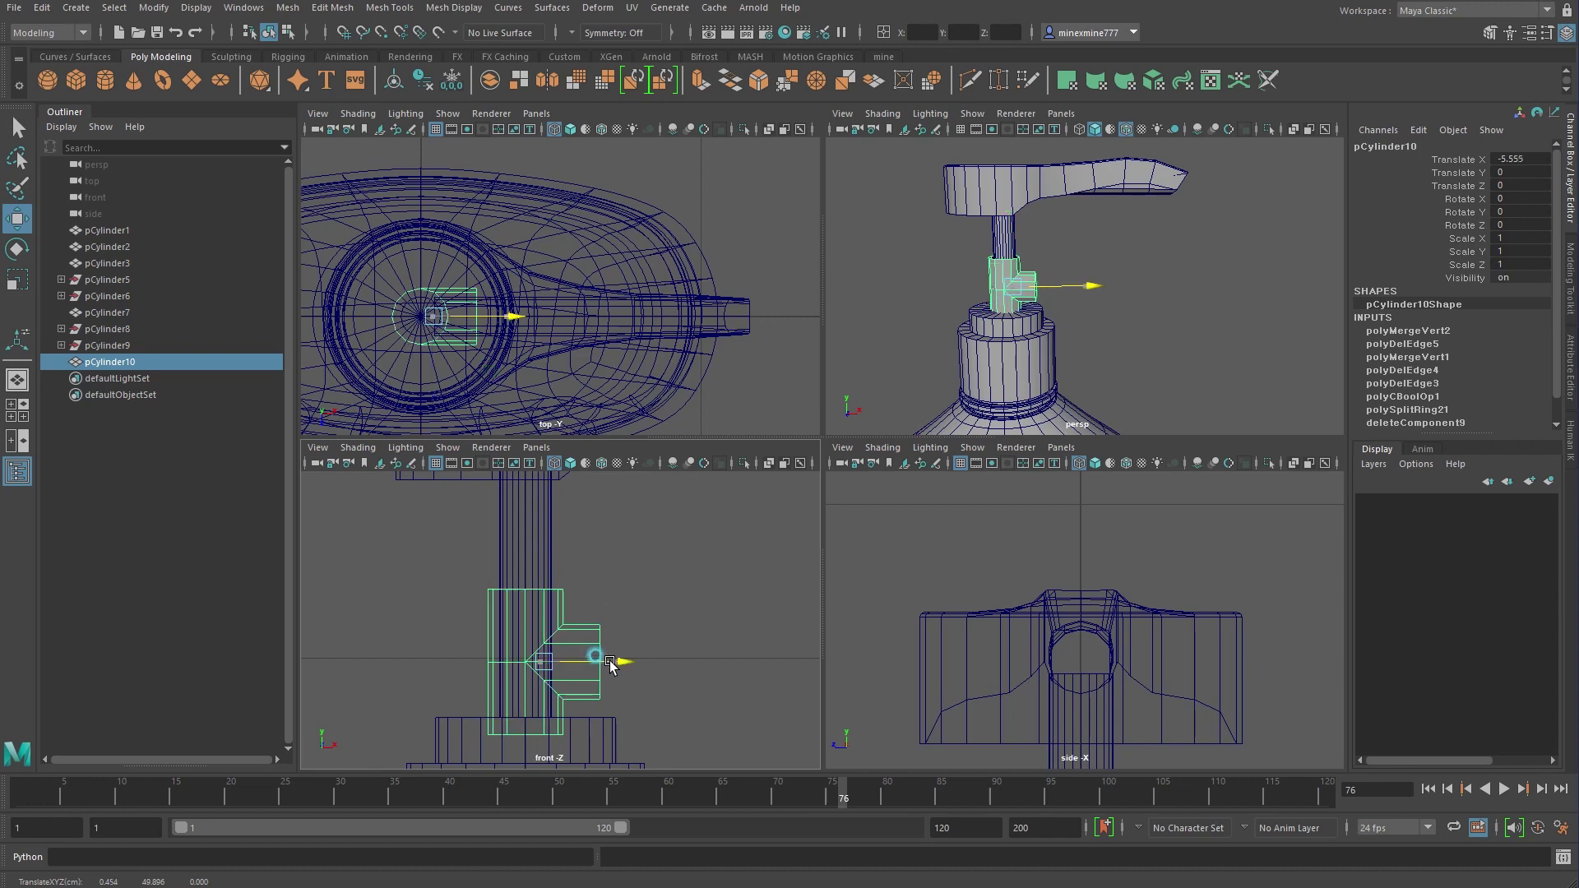
left_click_drag(537, 625, 538, 574)
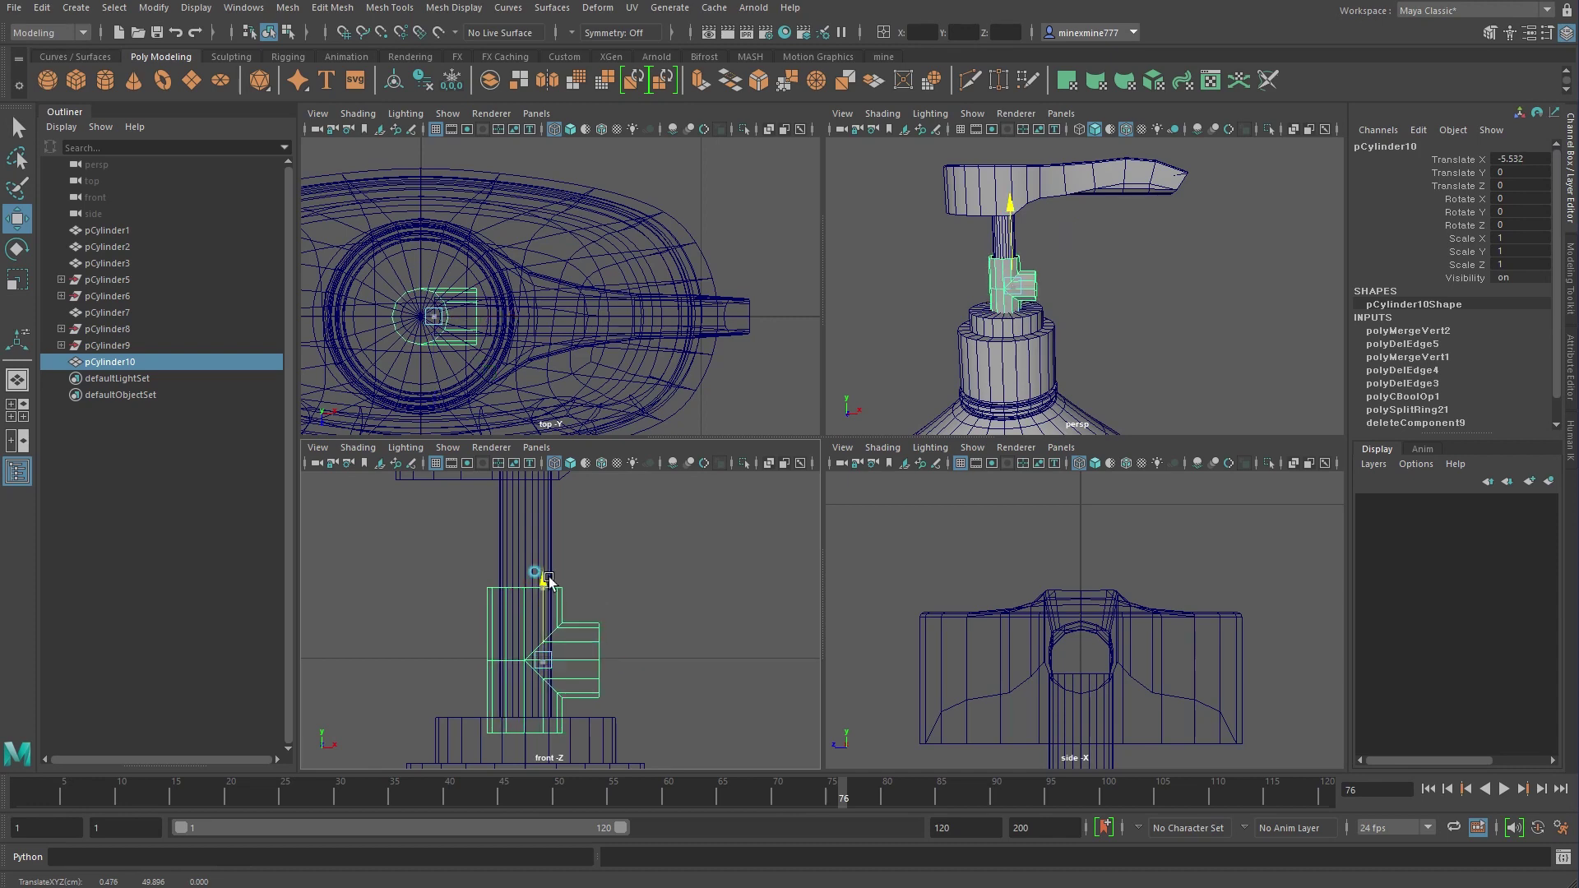
middle_click_drag(539, 574, 565, 617, "alt")
key("space")
left_click_drag(734, 415, 736, 374)
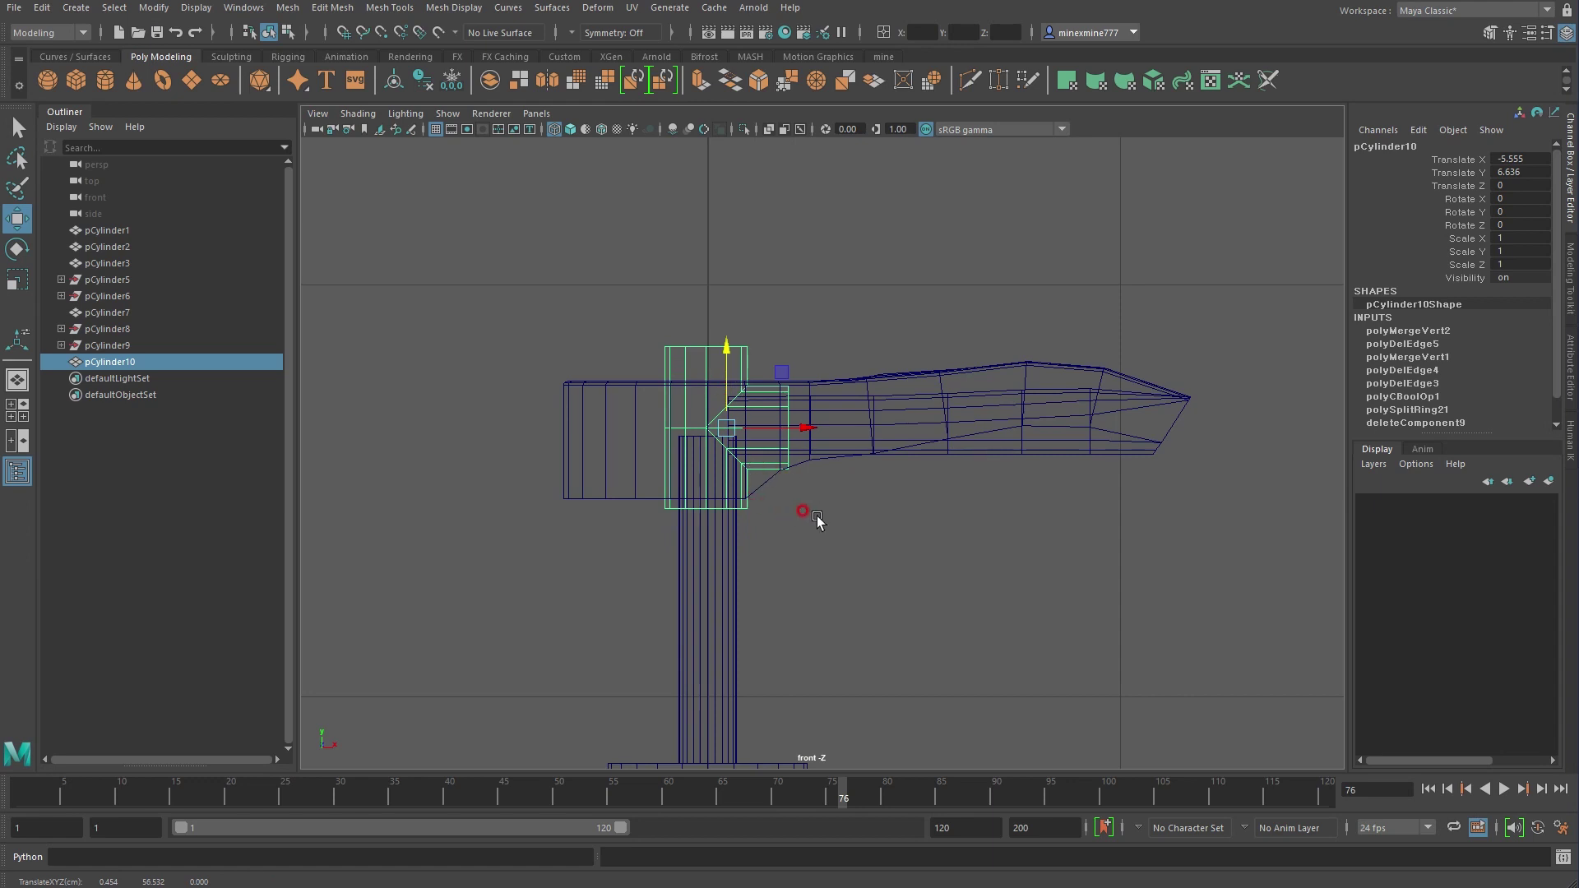
Pull the top vertex row down to shorten the T-pipe's upright
right_click_drag(816, 518, 727, 517)
left_click_drag(607, 285, 806, 361)
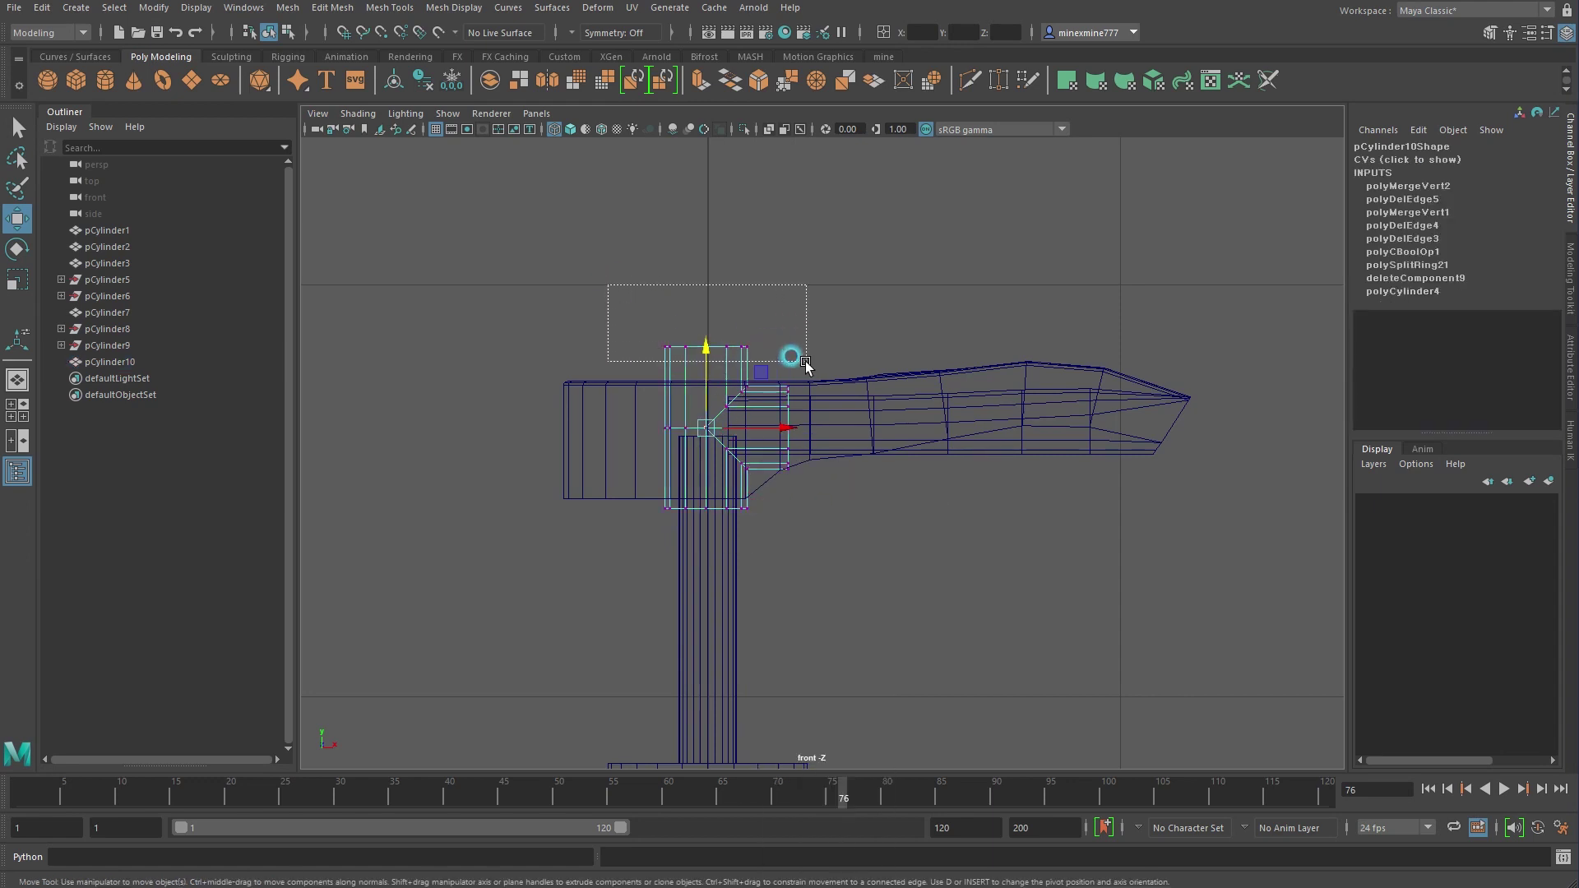
scroll(806, 362, "up", 5)
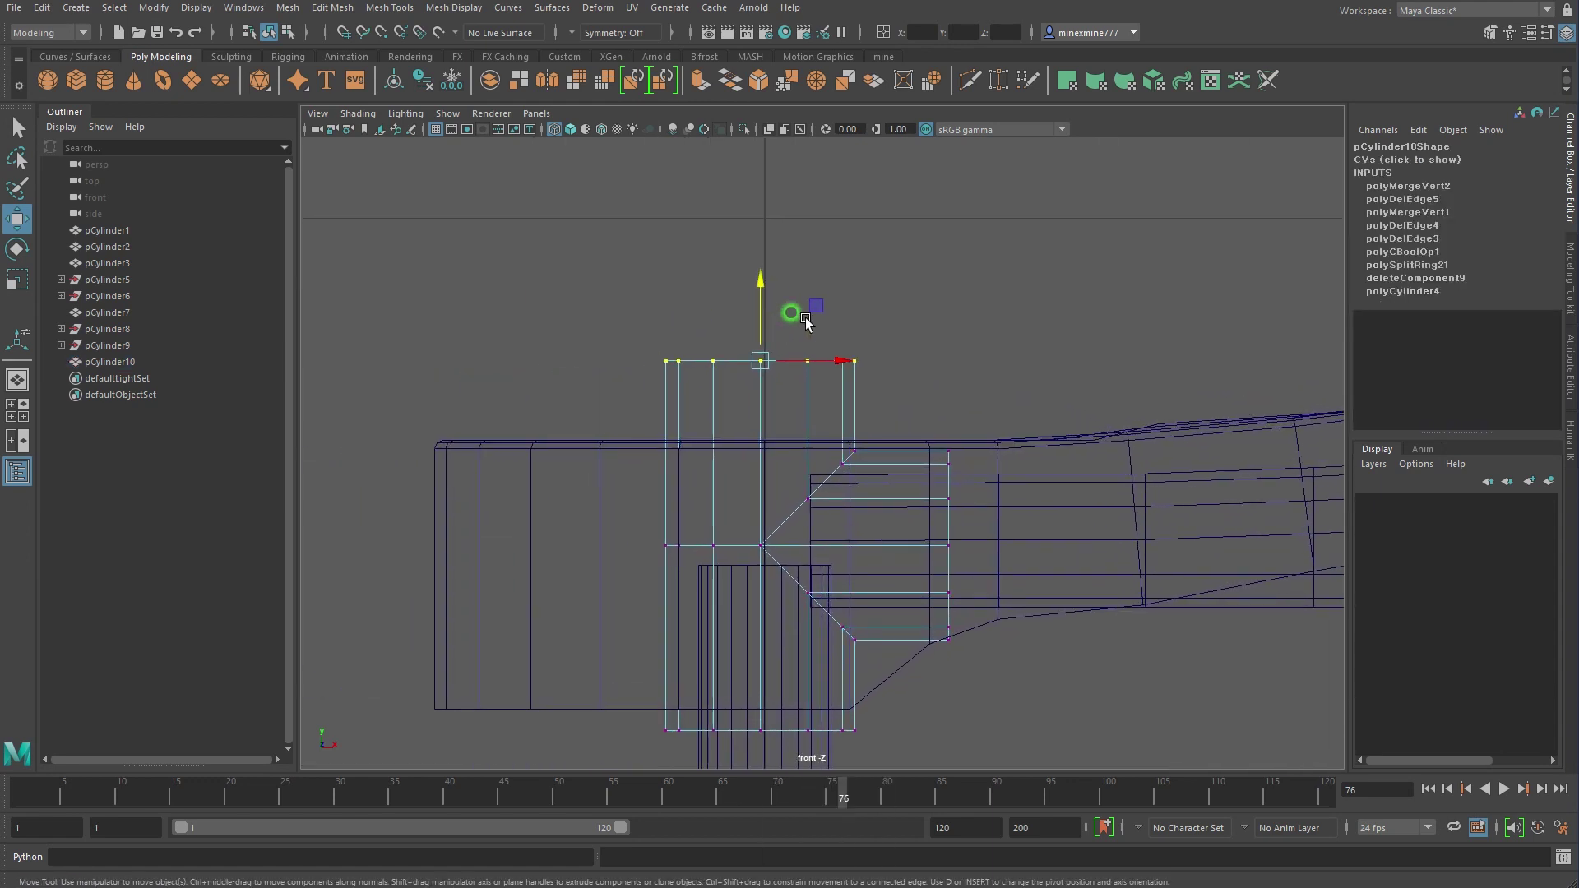
left_click_drag(767, 293, 762, 378)
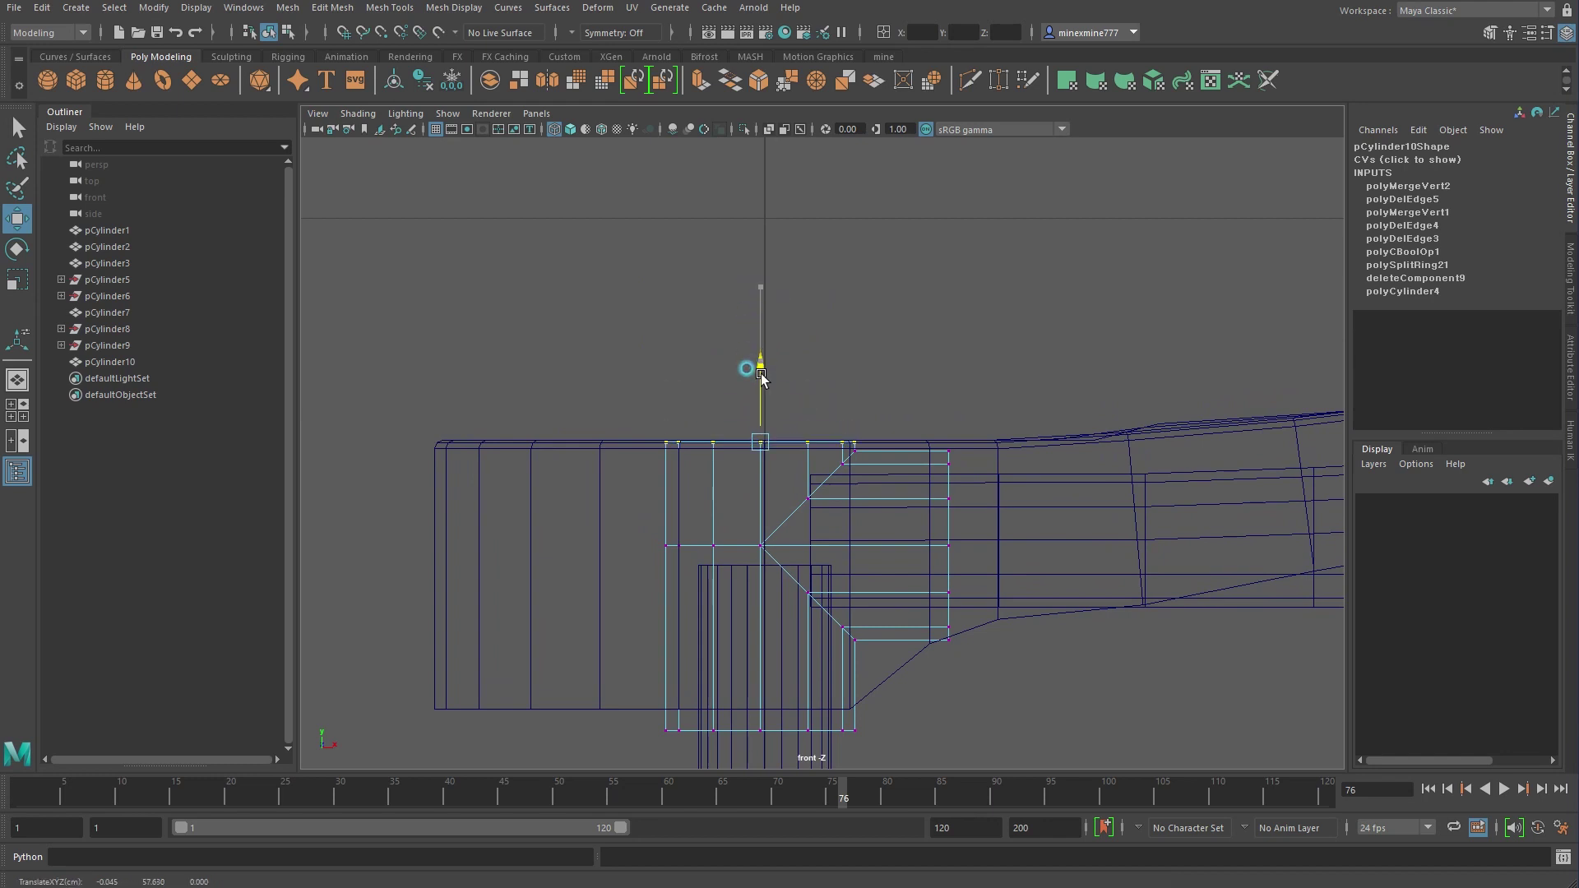
Scale the T-pipe down to about 0.89 and nudge it left inside the head
right_click_drag(898, 613, 979, 546)
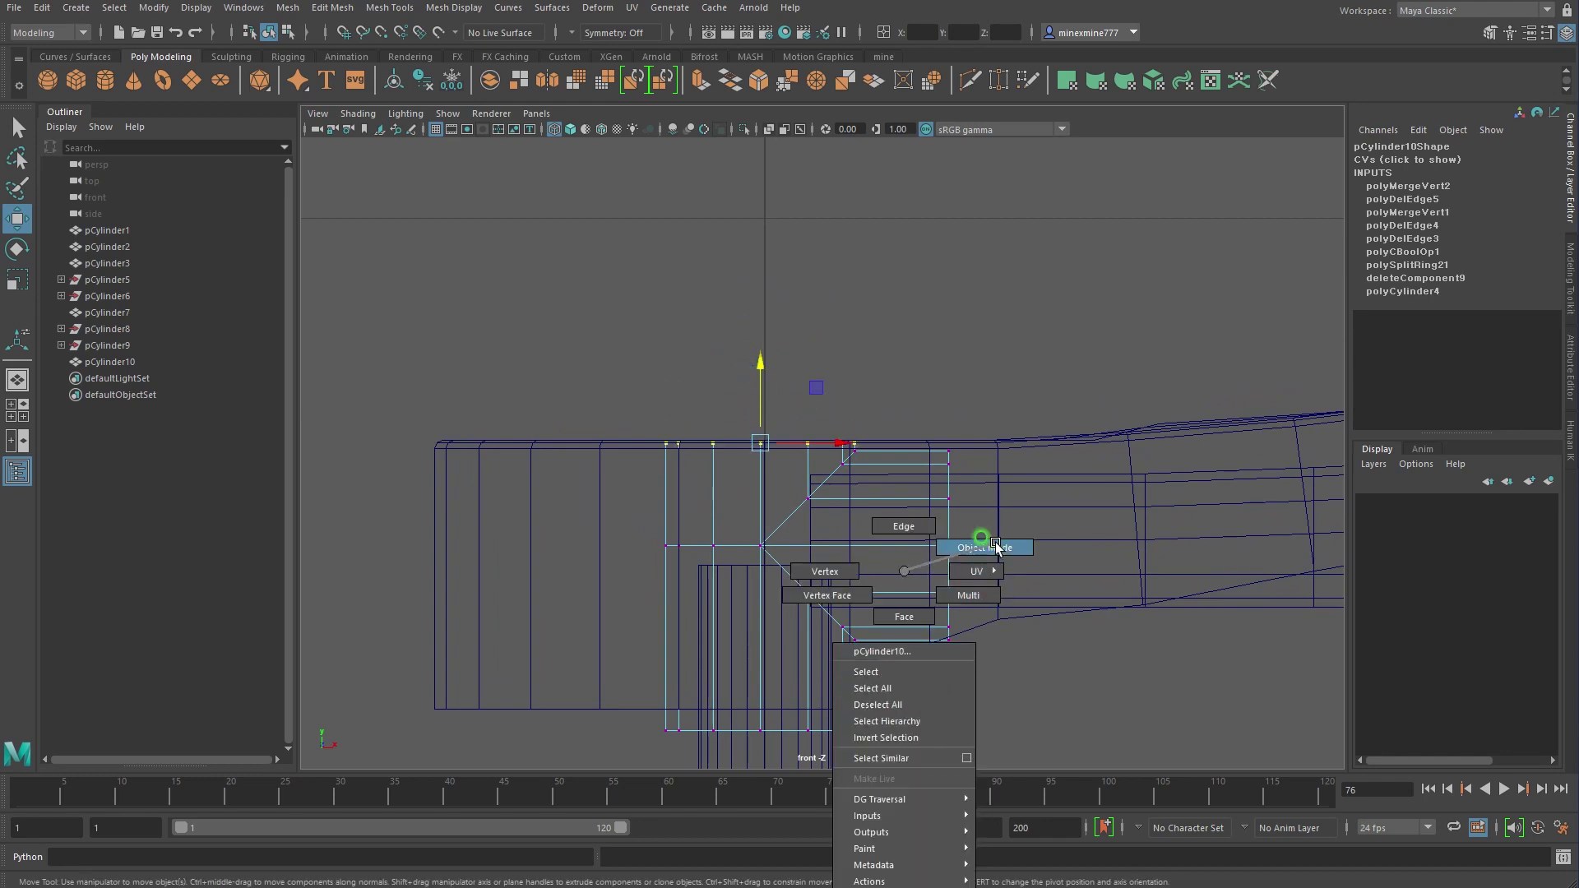
key("r")
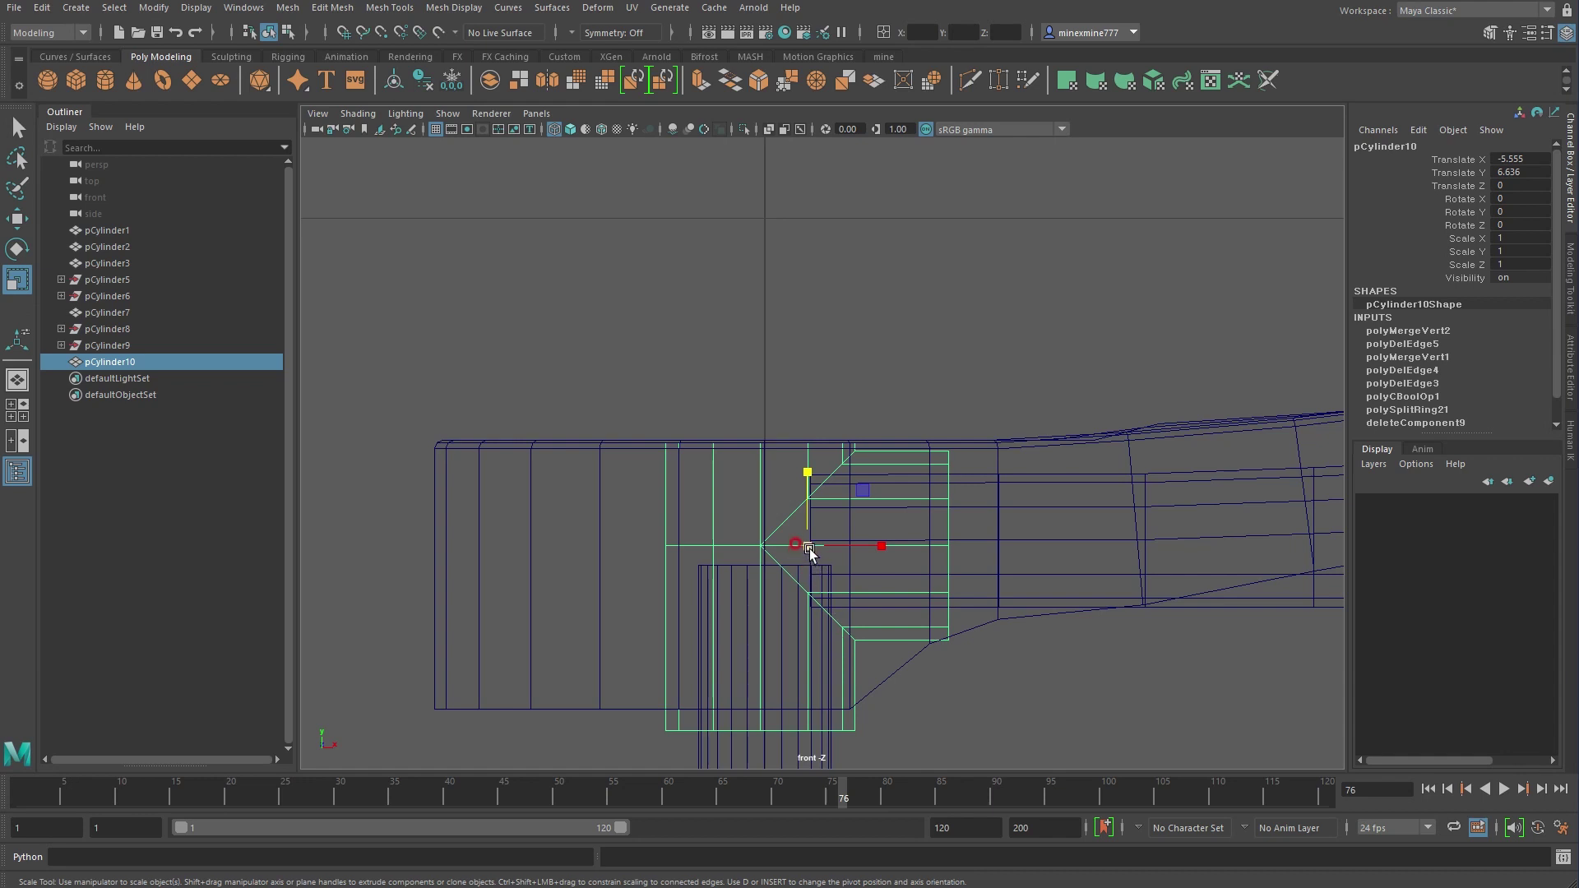
left_click_drag(810, 548, 792, 557)
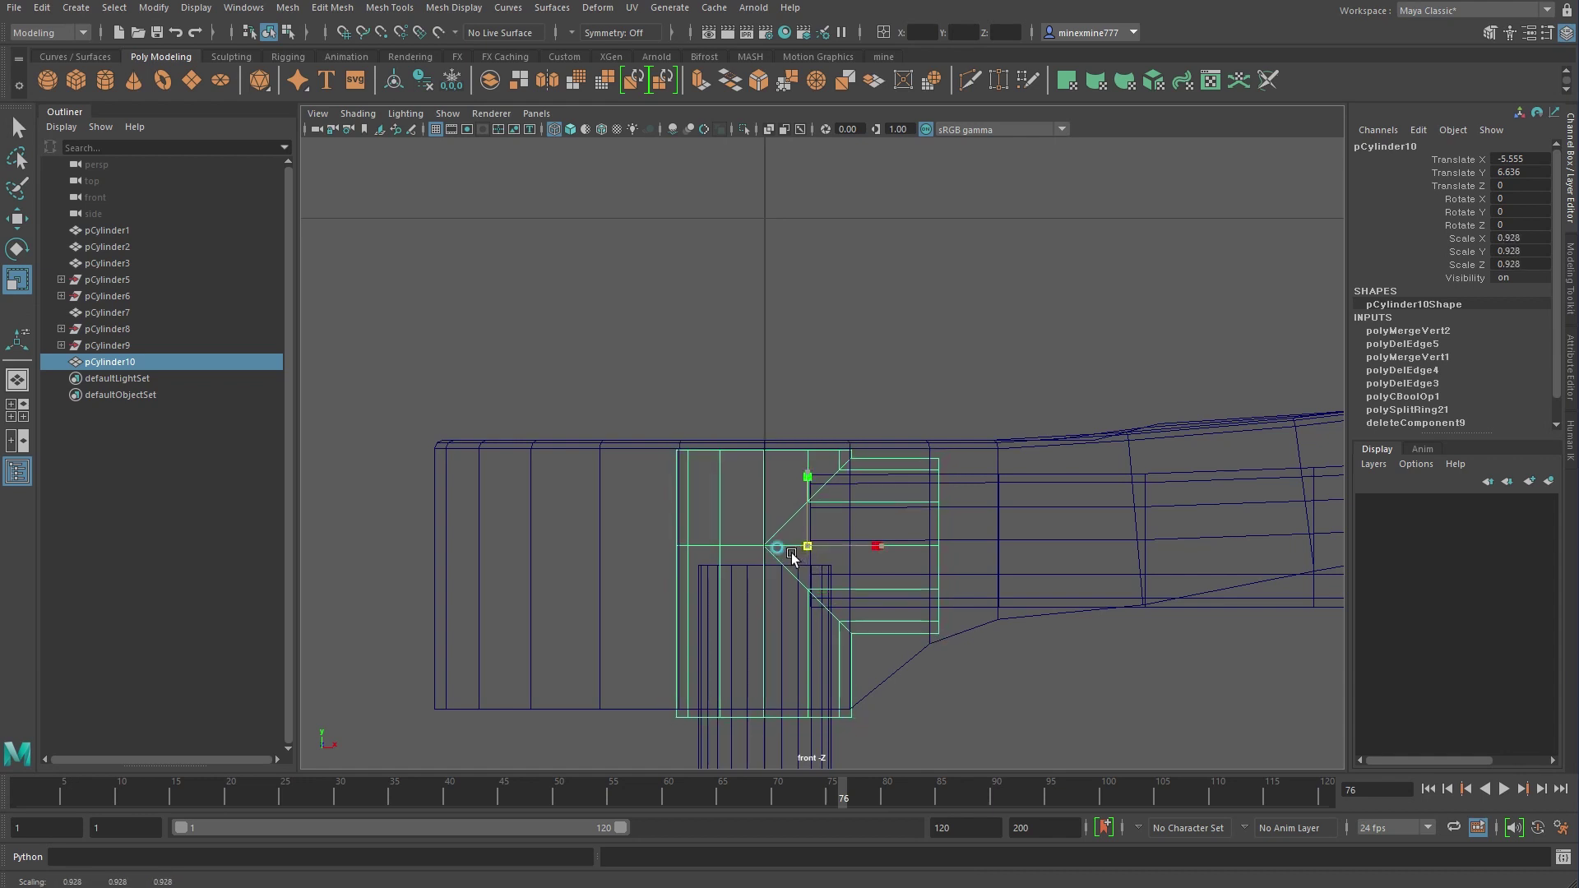
left_click_drag(792, 557, 773, 550)
key("w")
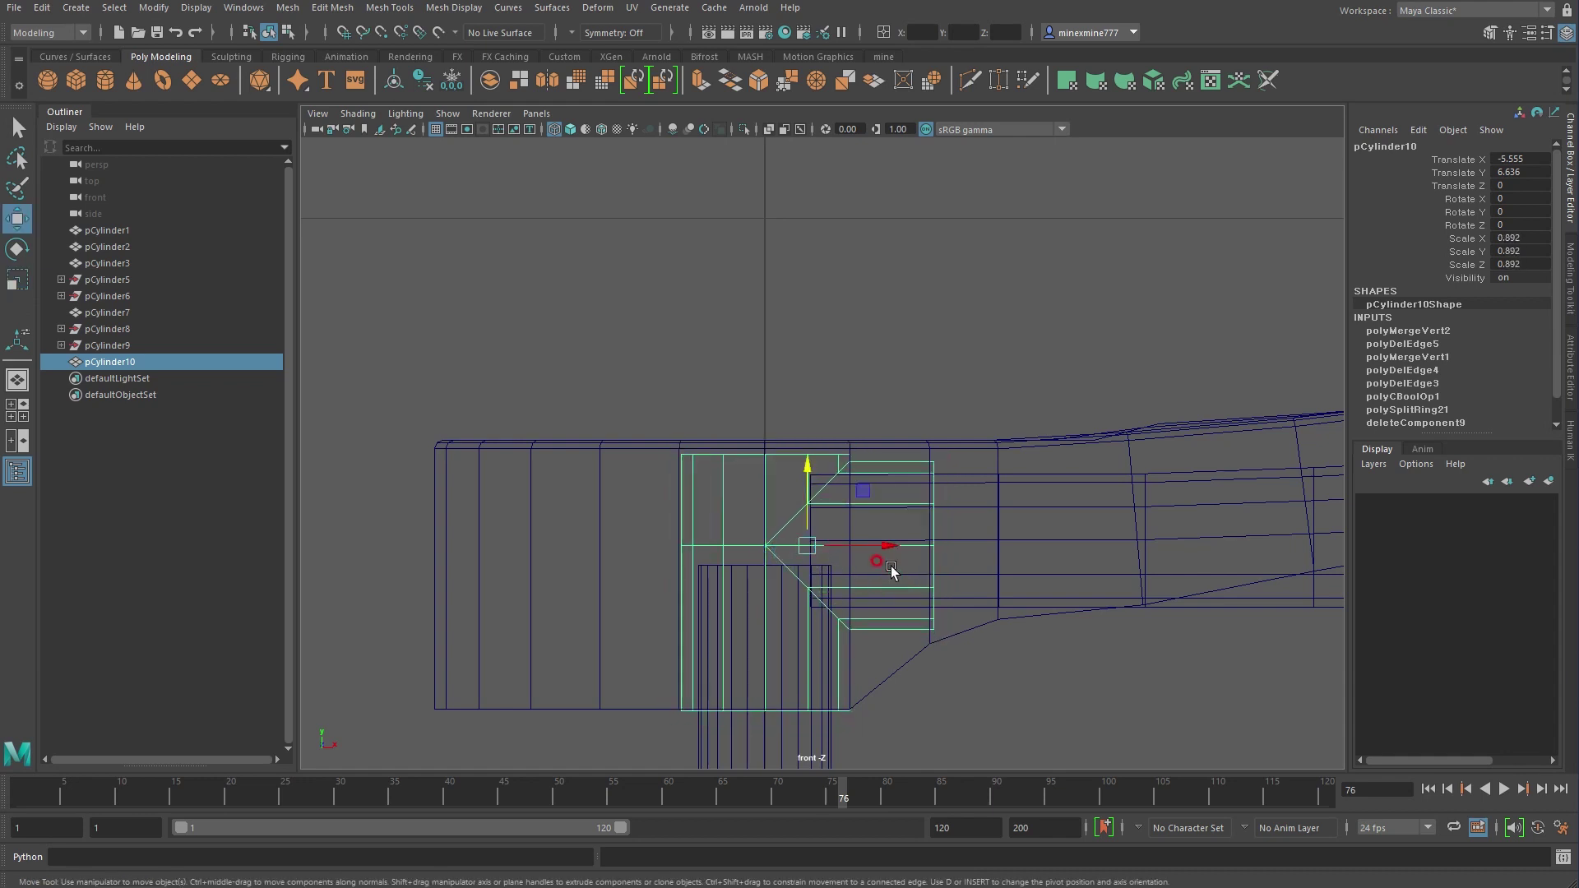
left_click_drag(887, 549, 877, 556)
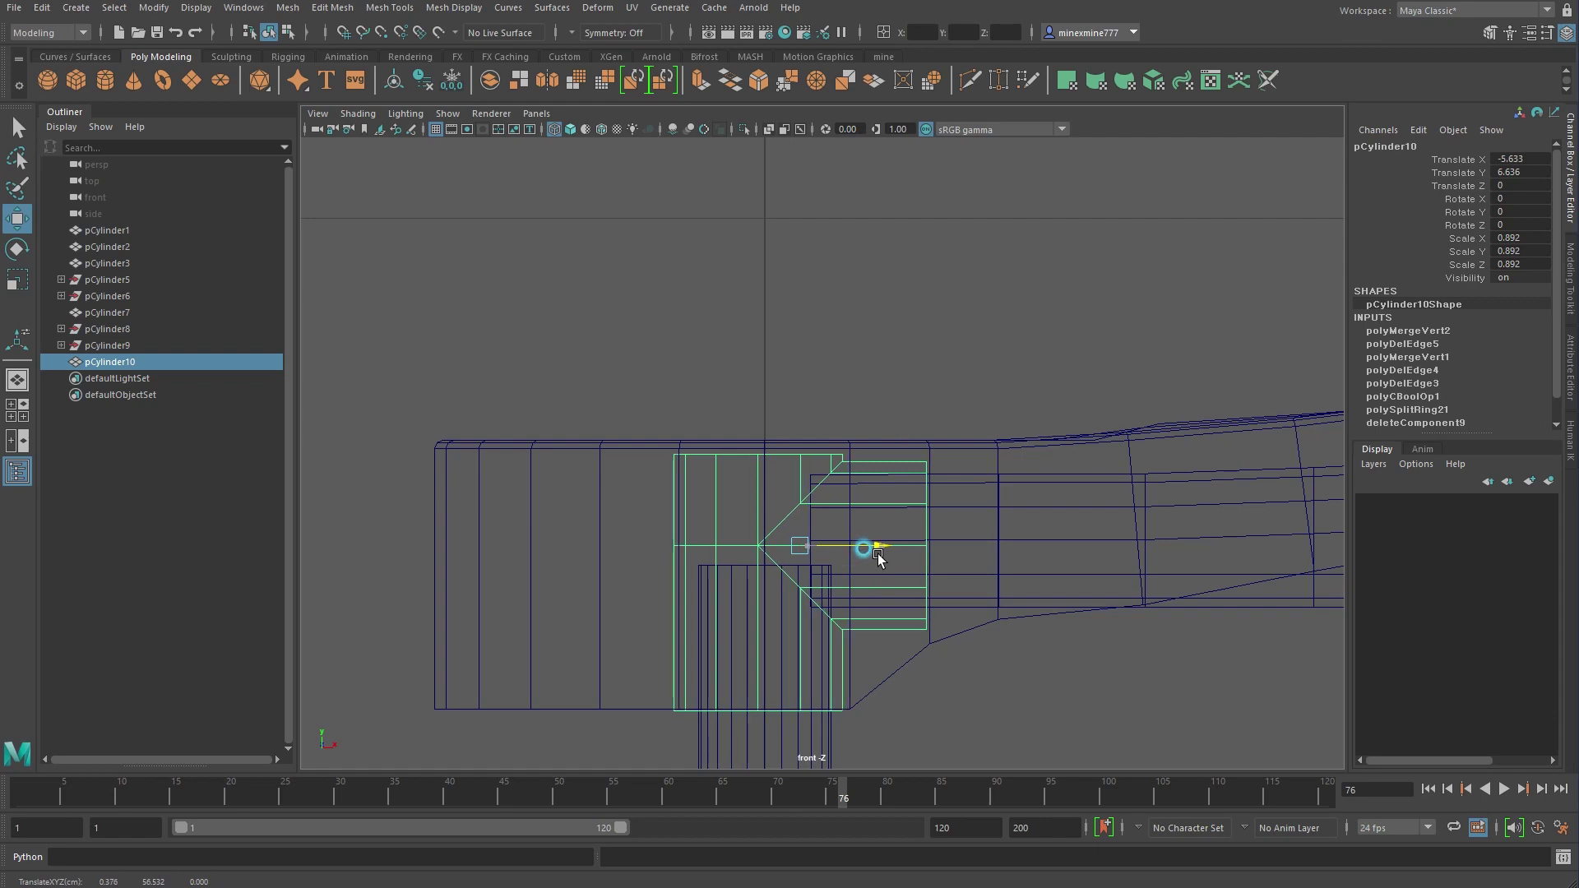
Create a polygon helix and raise it to sit just under the pump head
key("space")
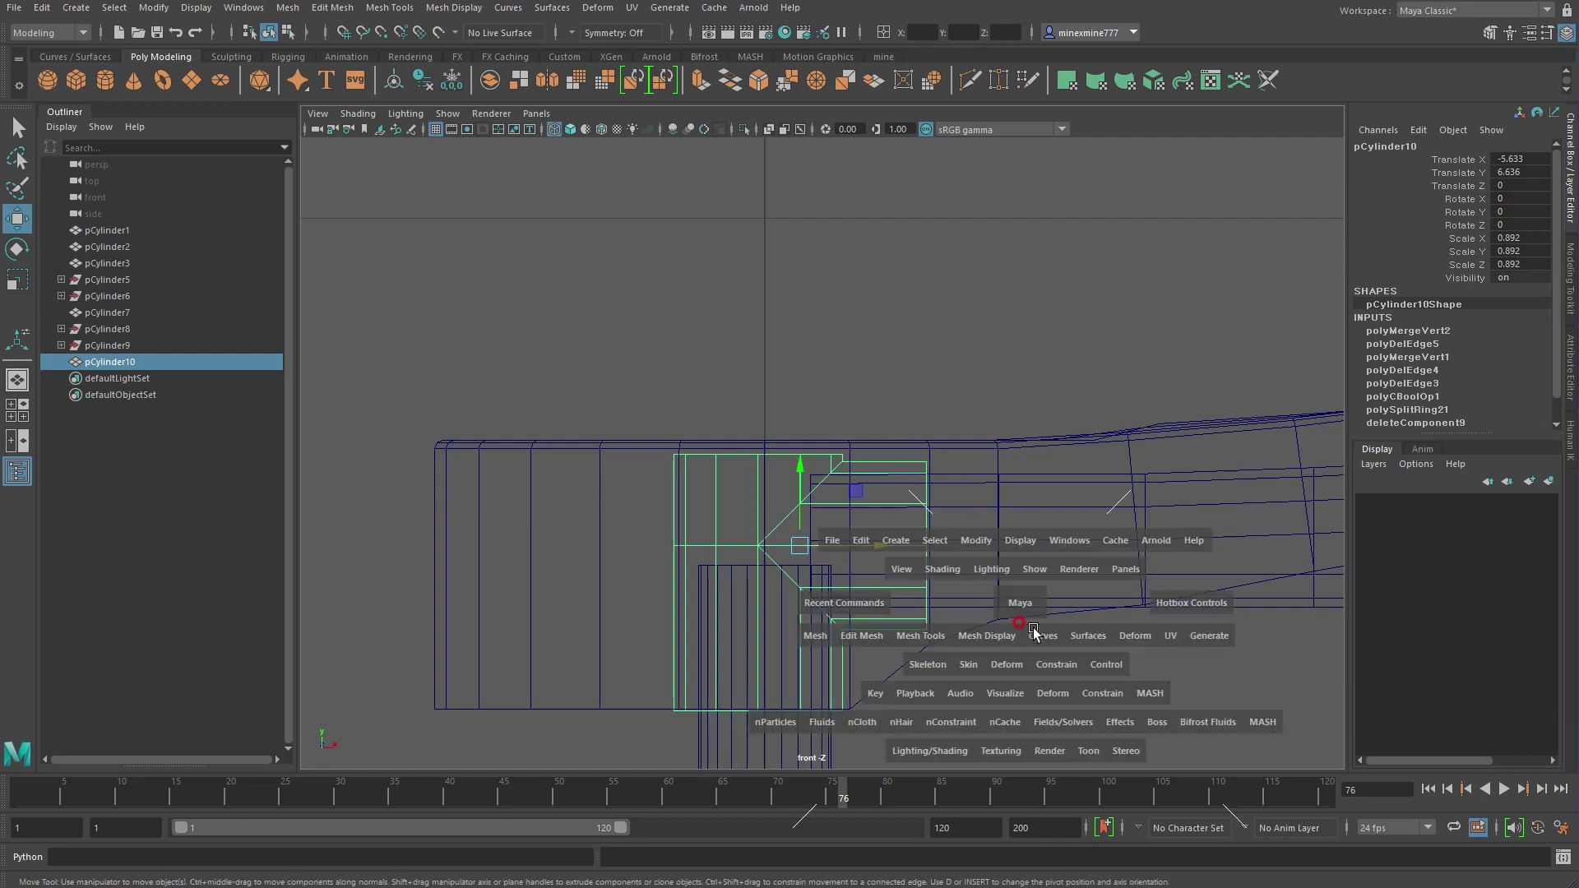
key("space")
mouse_move(990, 405)
left_mouse_down("alt")
mouse_move(916, 342)
mouse_move(837, 375)
mouse_move(768, 367)
mouse_move(796, 342)
left_mouse_up("alt")
left_click(576, 247)
left_click(80, 10)
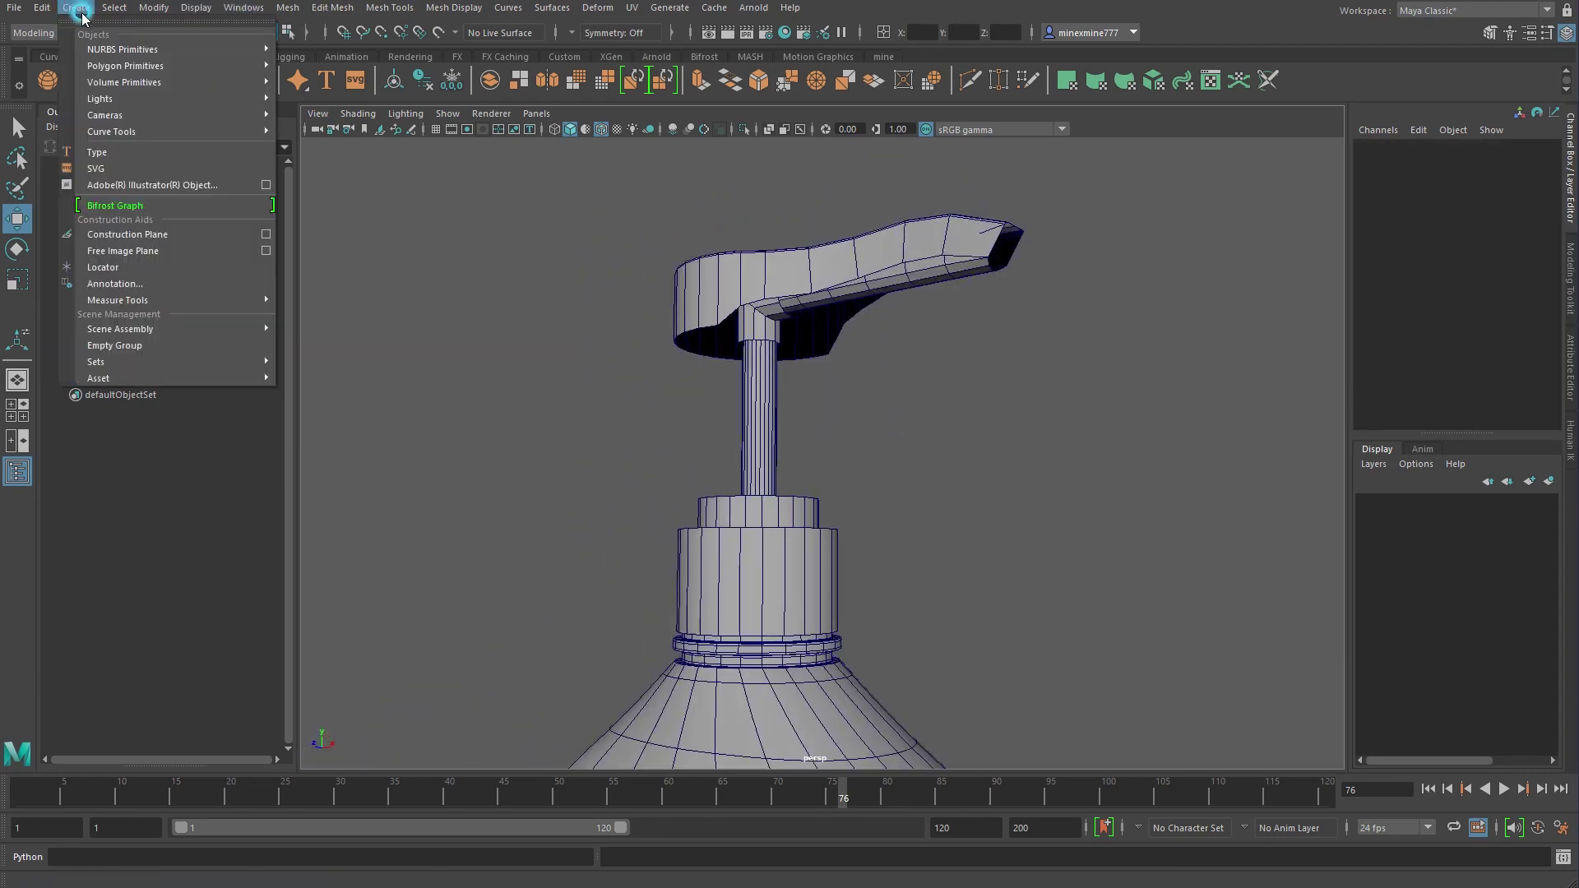
mouse_move(125, 65)
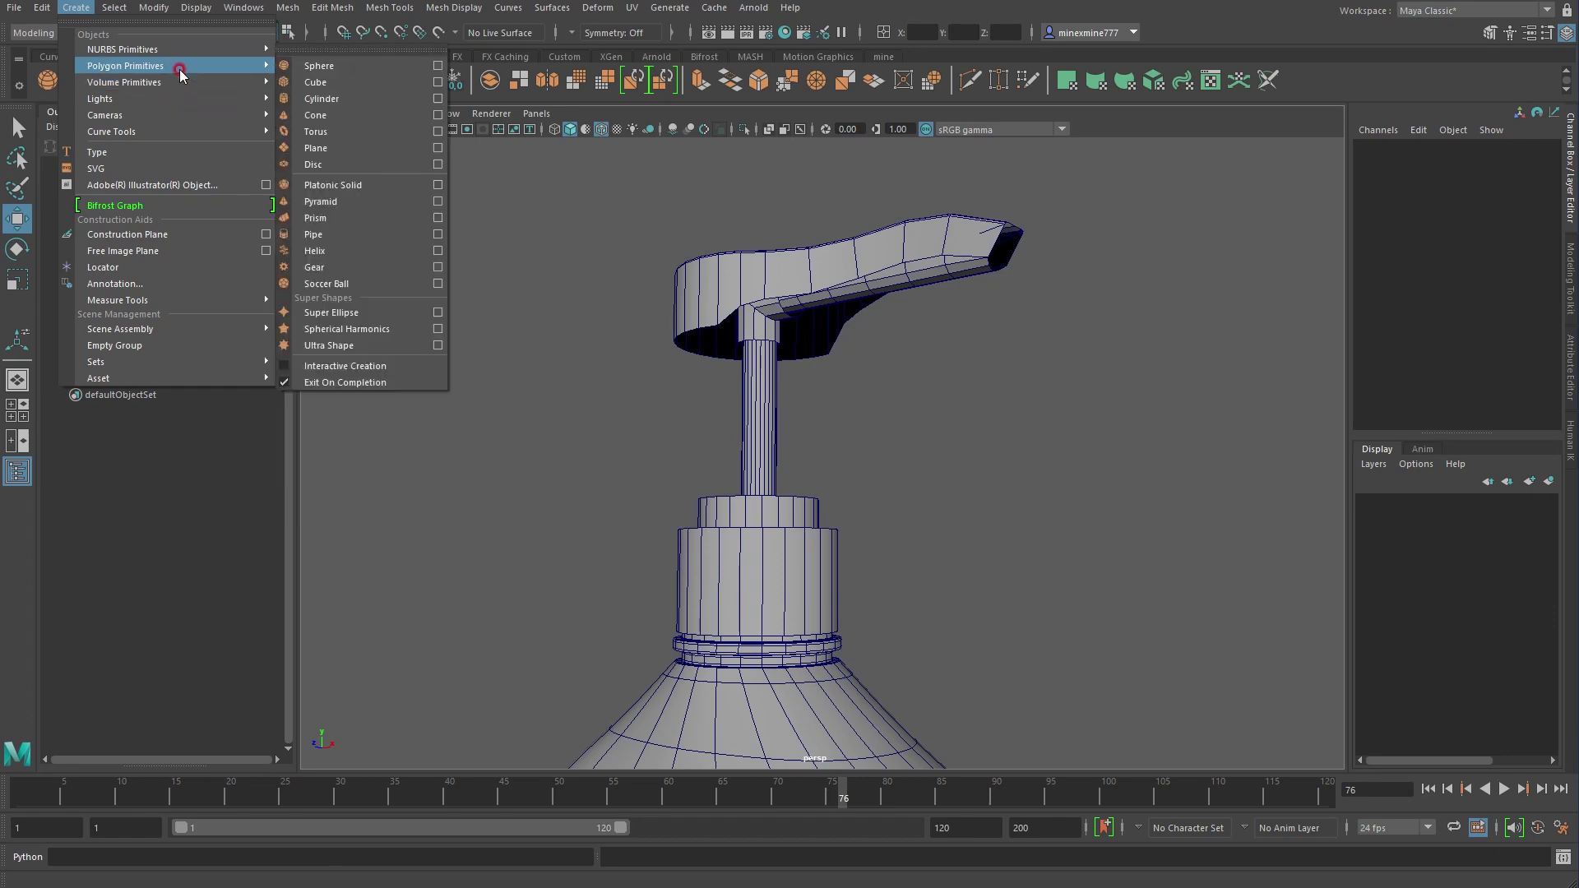
left_click(305, 255)
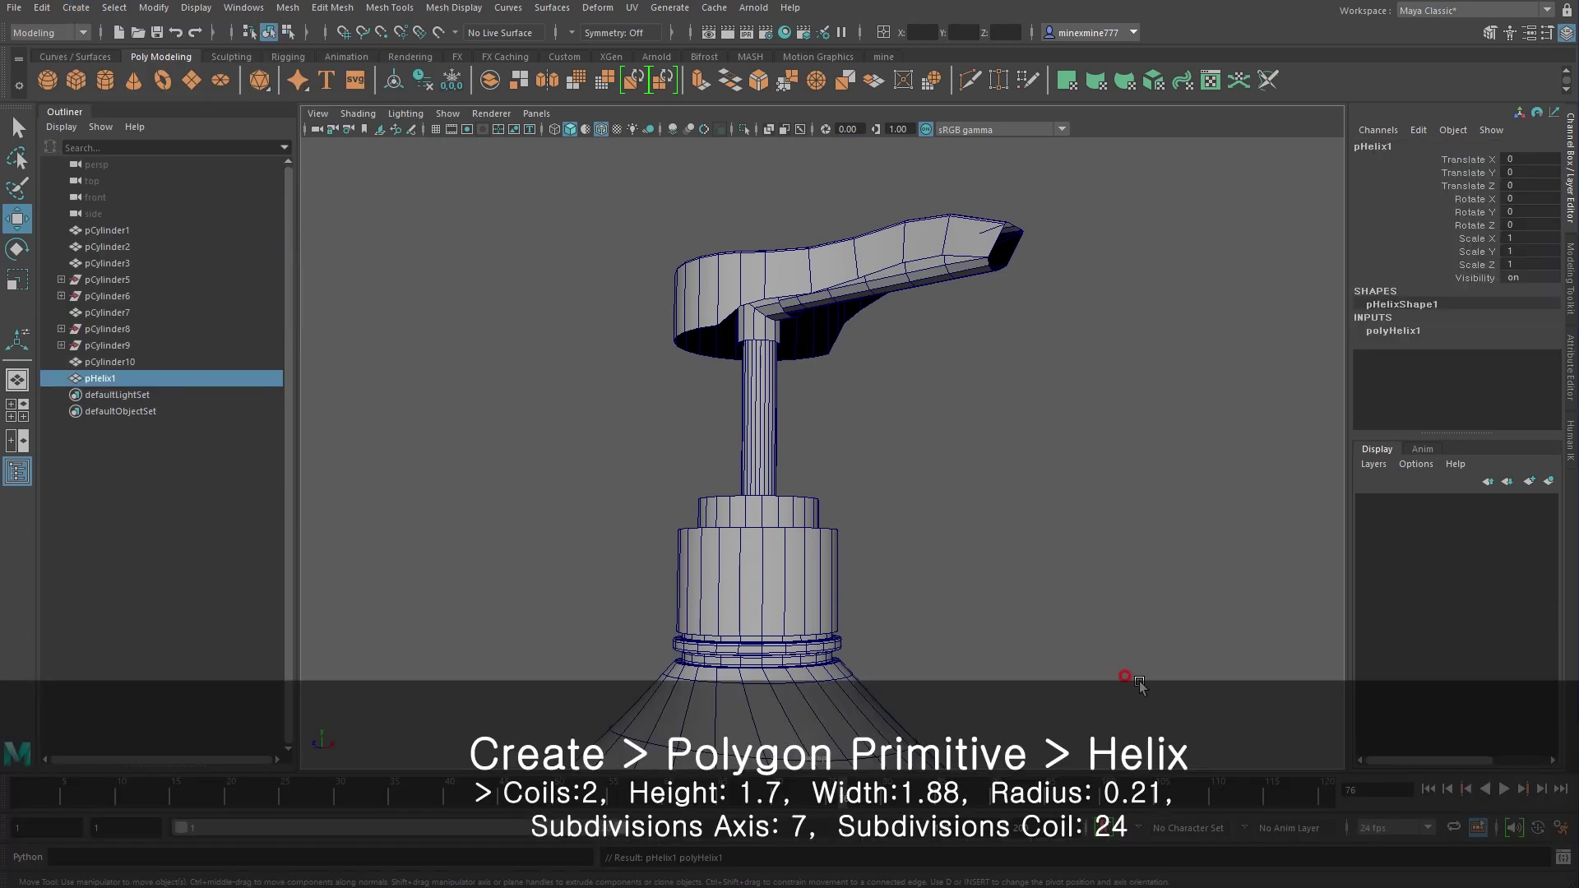
scroll(1137, 640, "down", 5)
middle_click_drag(637, 586, 913, 411, "alt")
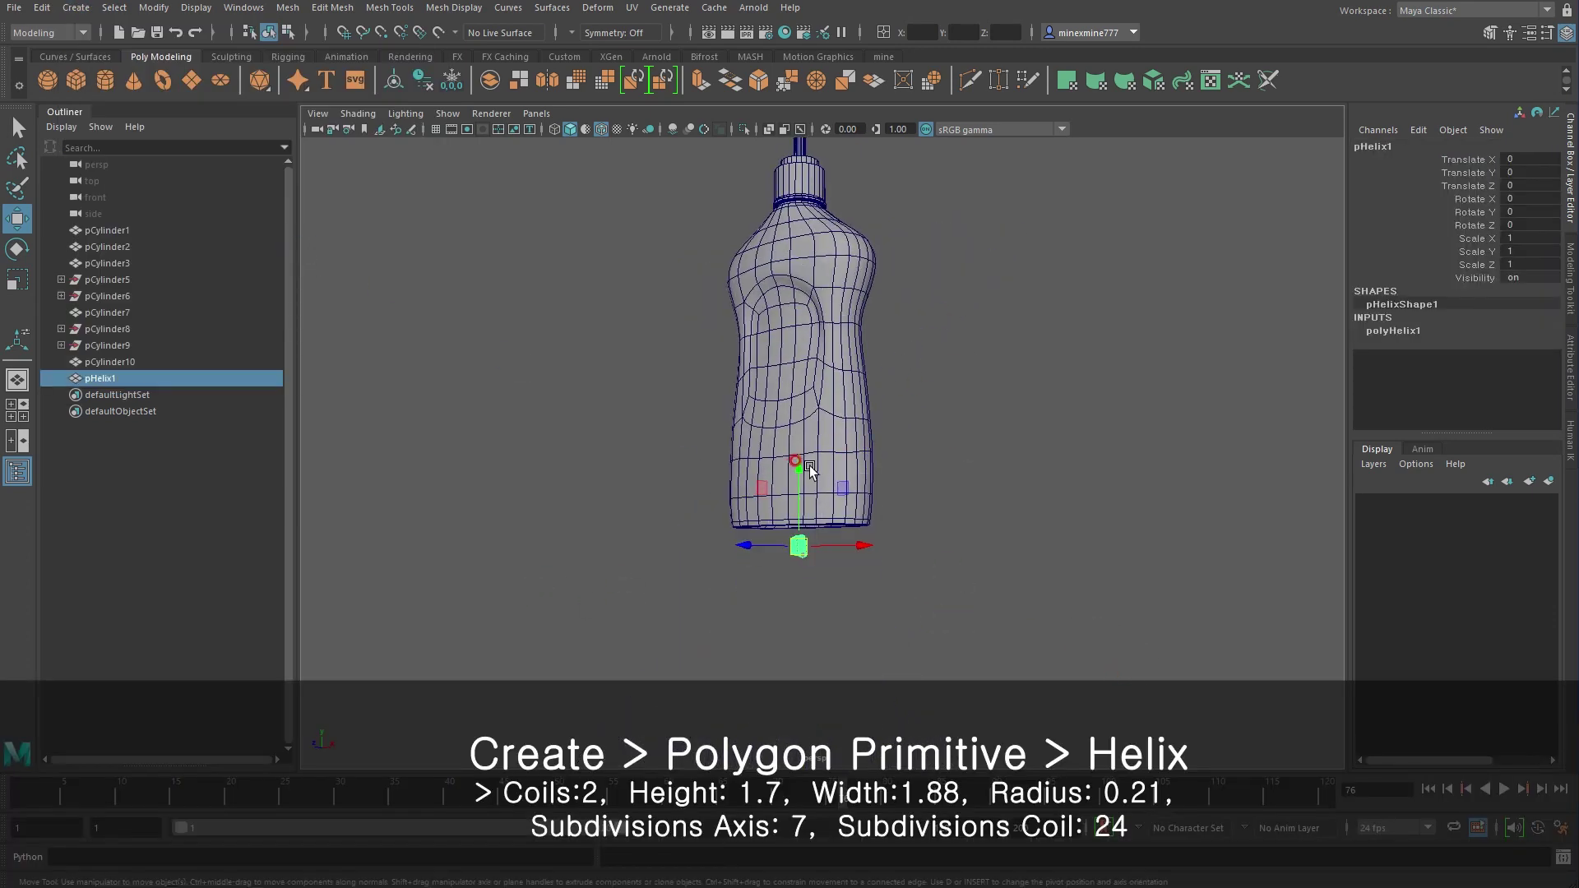
left_click_drag(809, 466, 826, 233)
key("f")
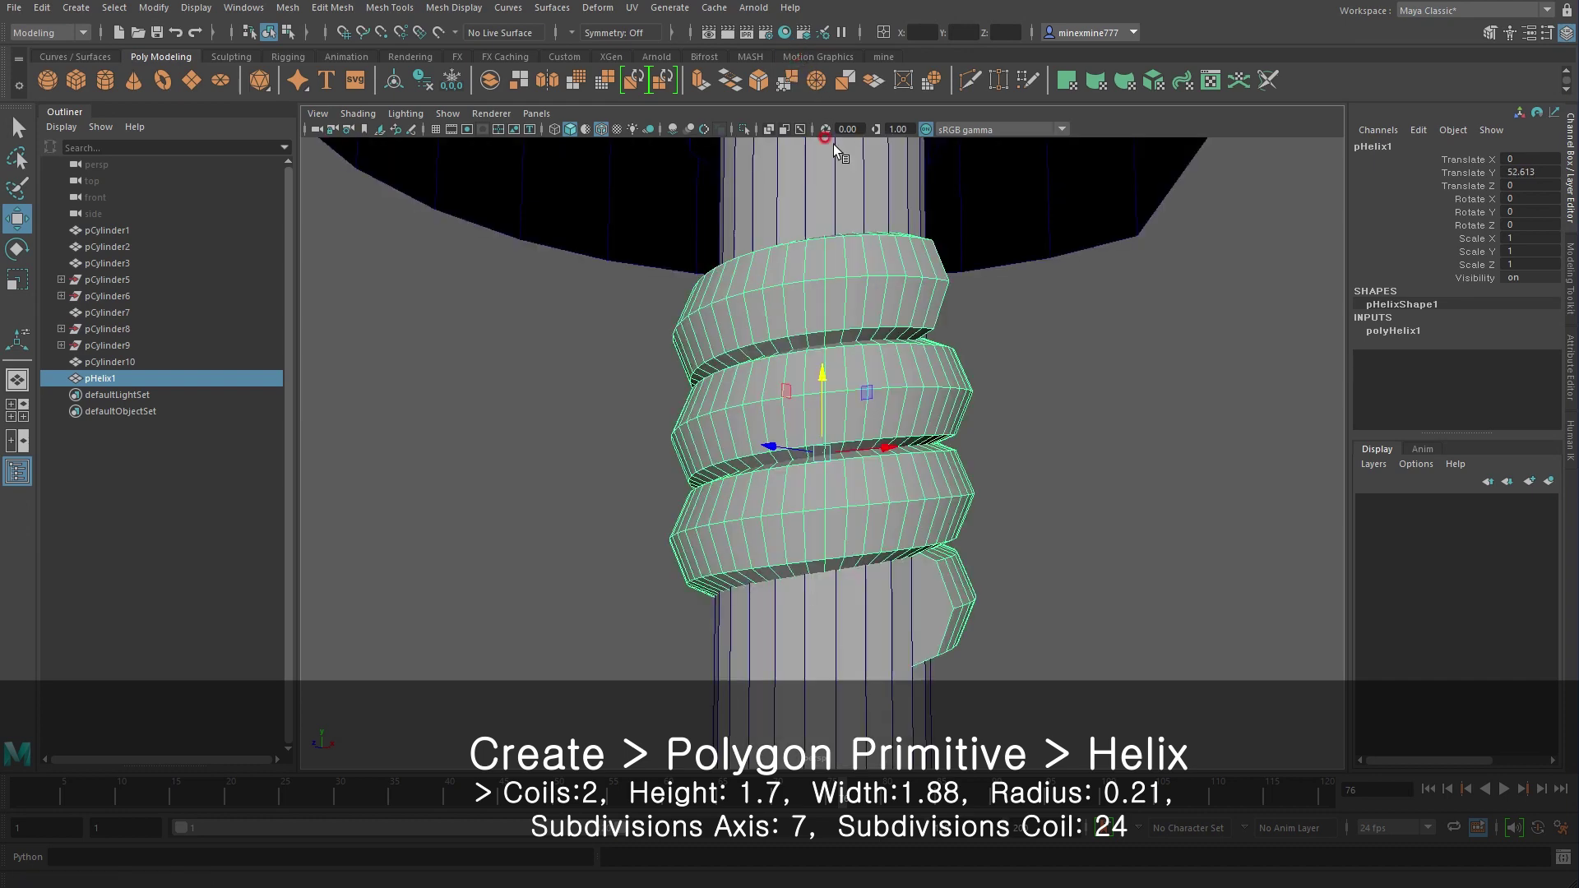
scroll(1020, 395, "down", 3)
scroll(801, 442, "up", 1)
left_click_drag(801, 442, 806, 398)
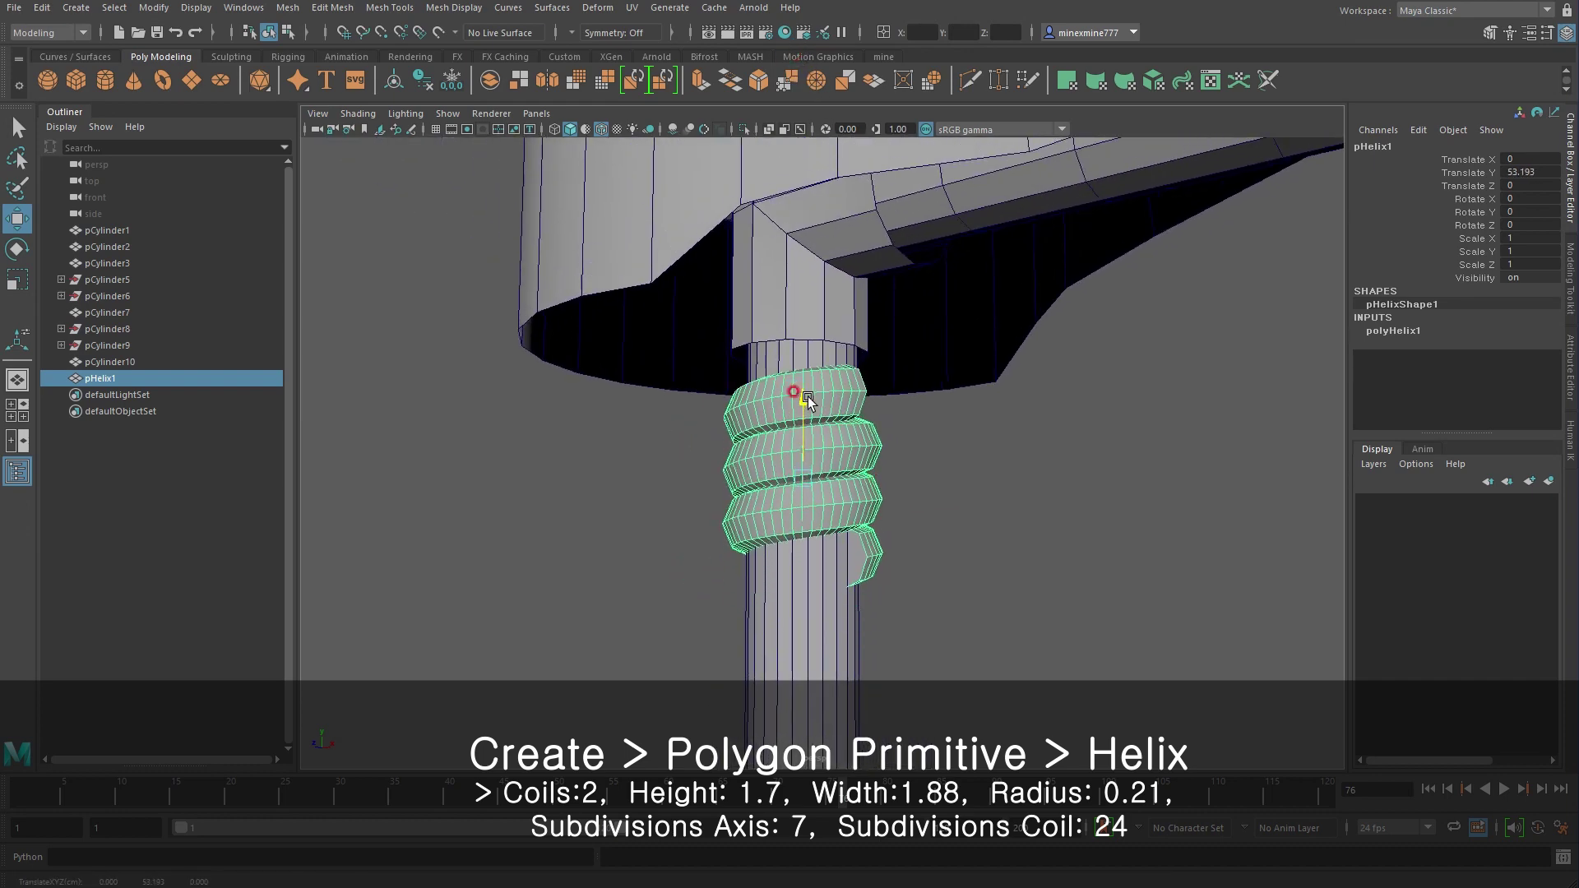
Give the helix 2 coils and a height of about 1.7
middle_click_drag(1050, 521, 1055, 536)
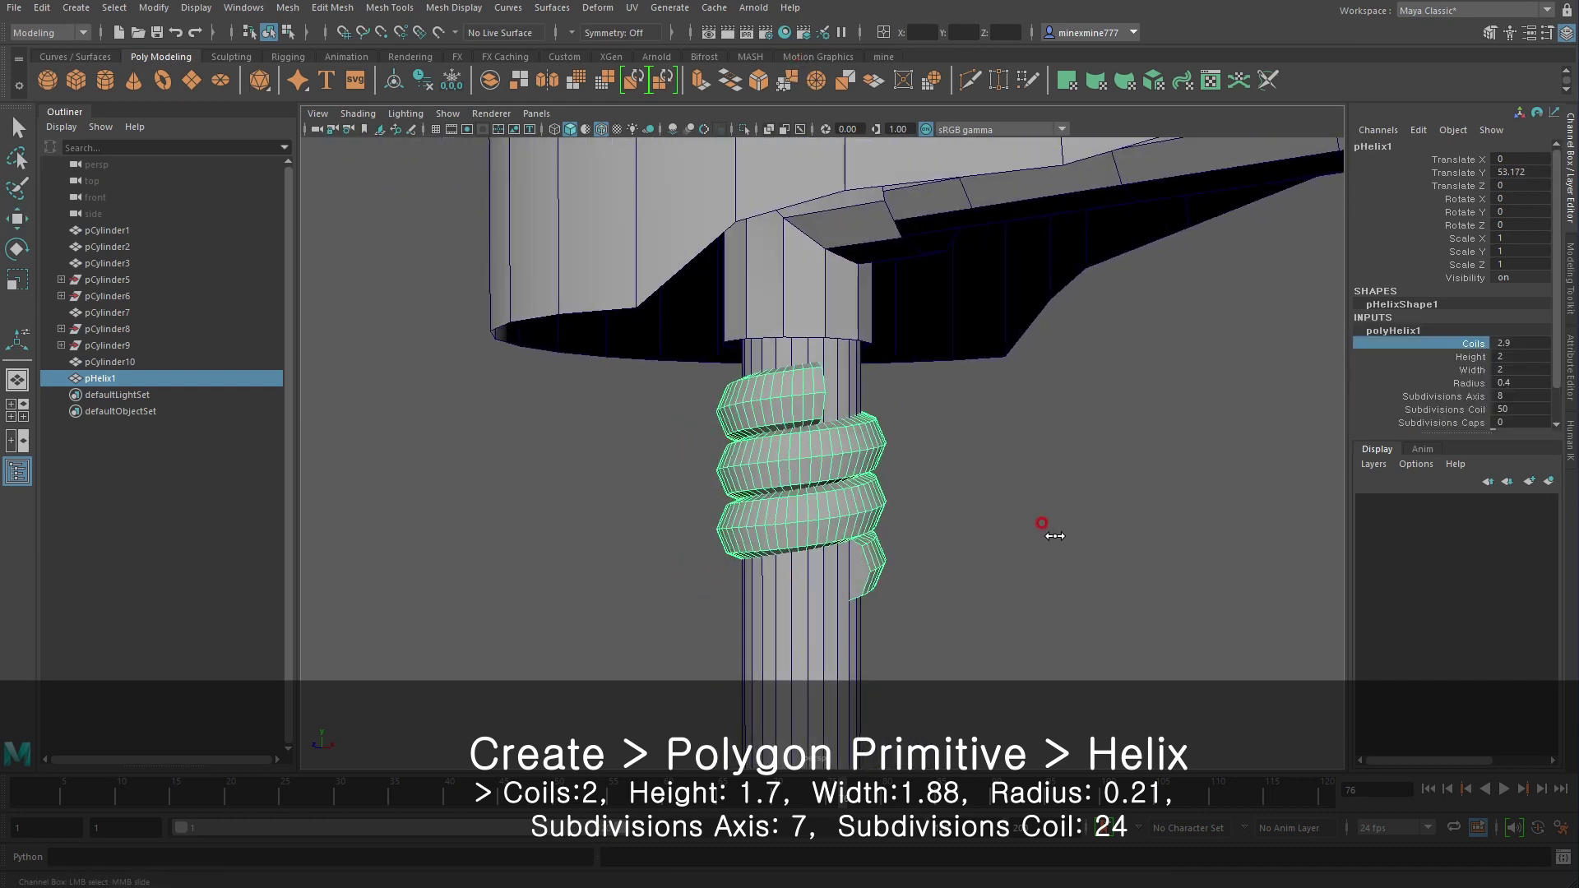
double_click(1492, 343)
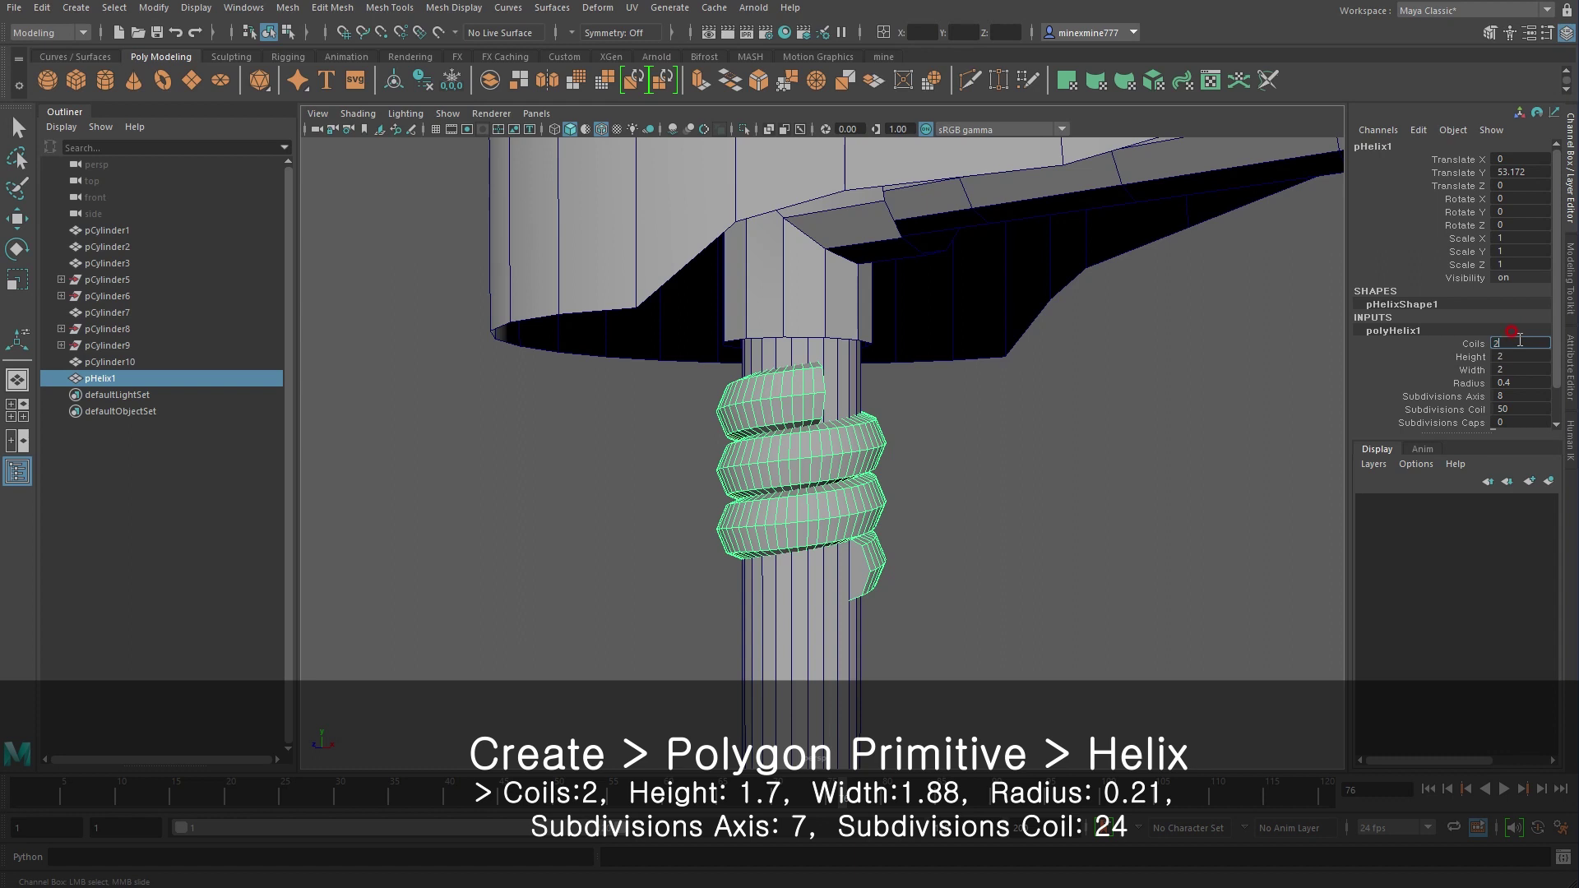
key("Return")
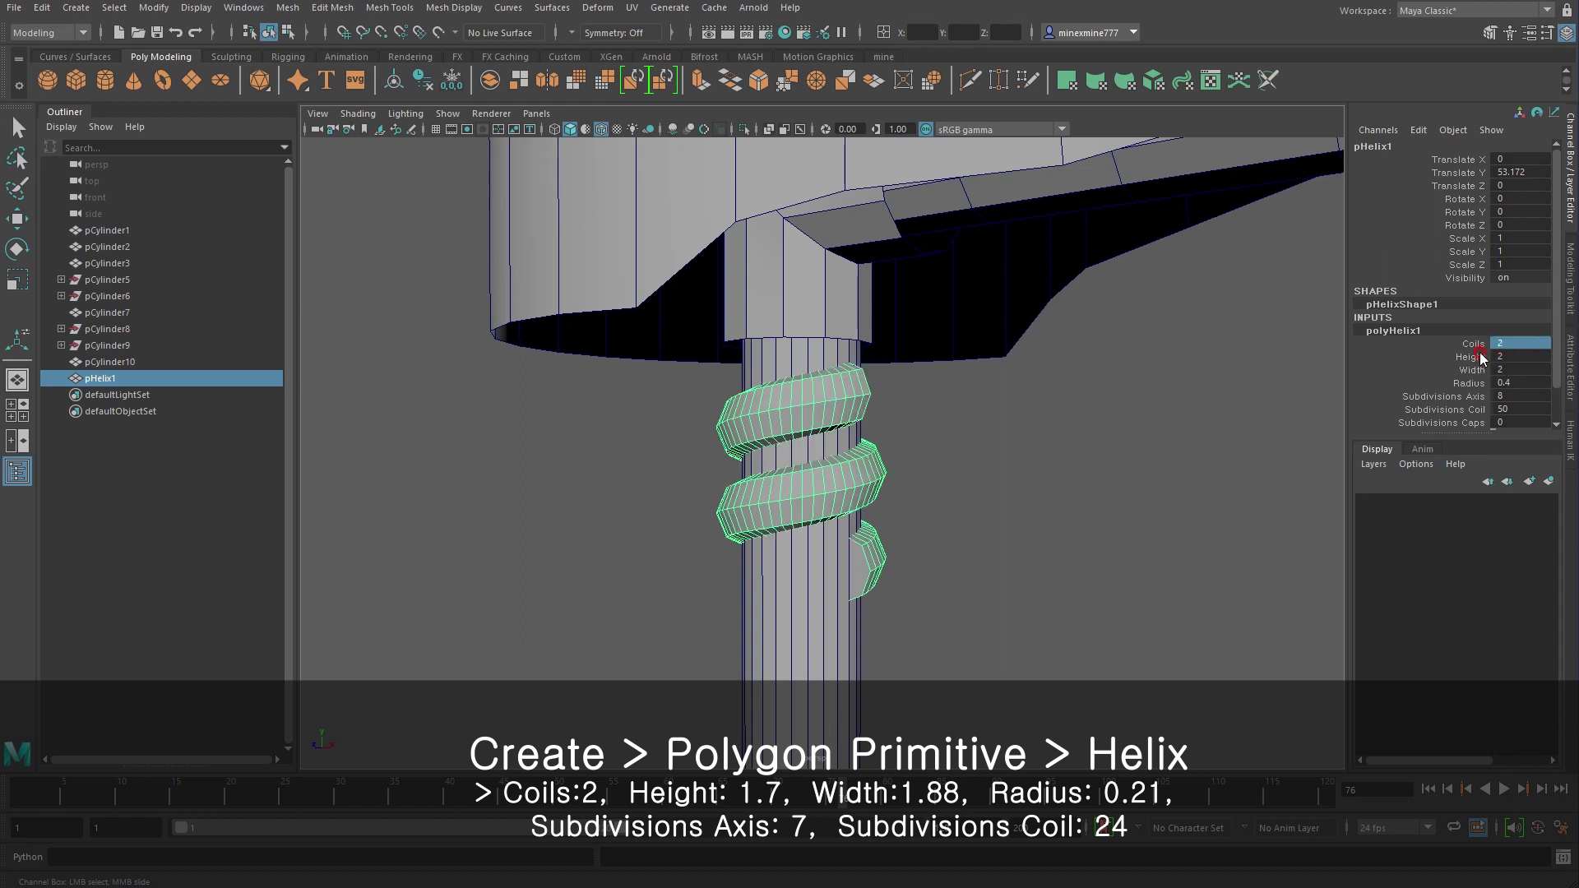
left_click(1478, 356)
middle_click_drag(1073, 465, 1060, 461)
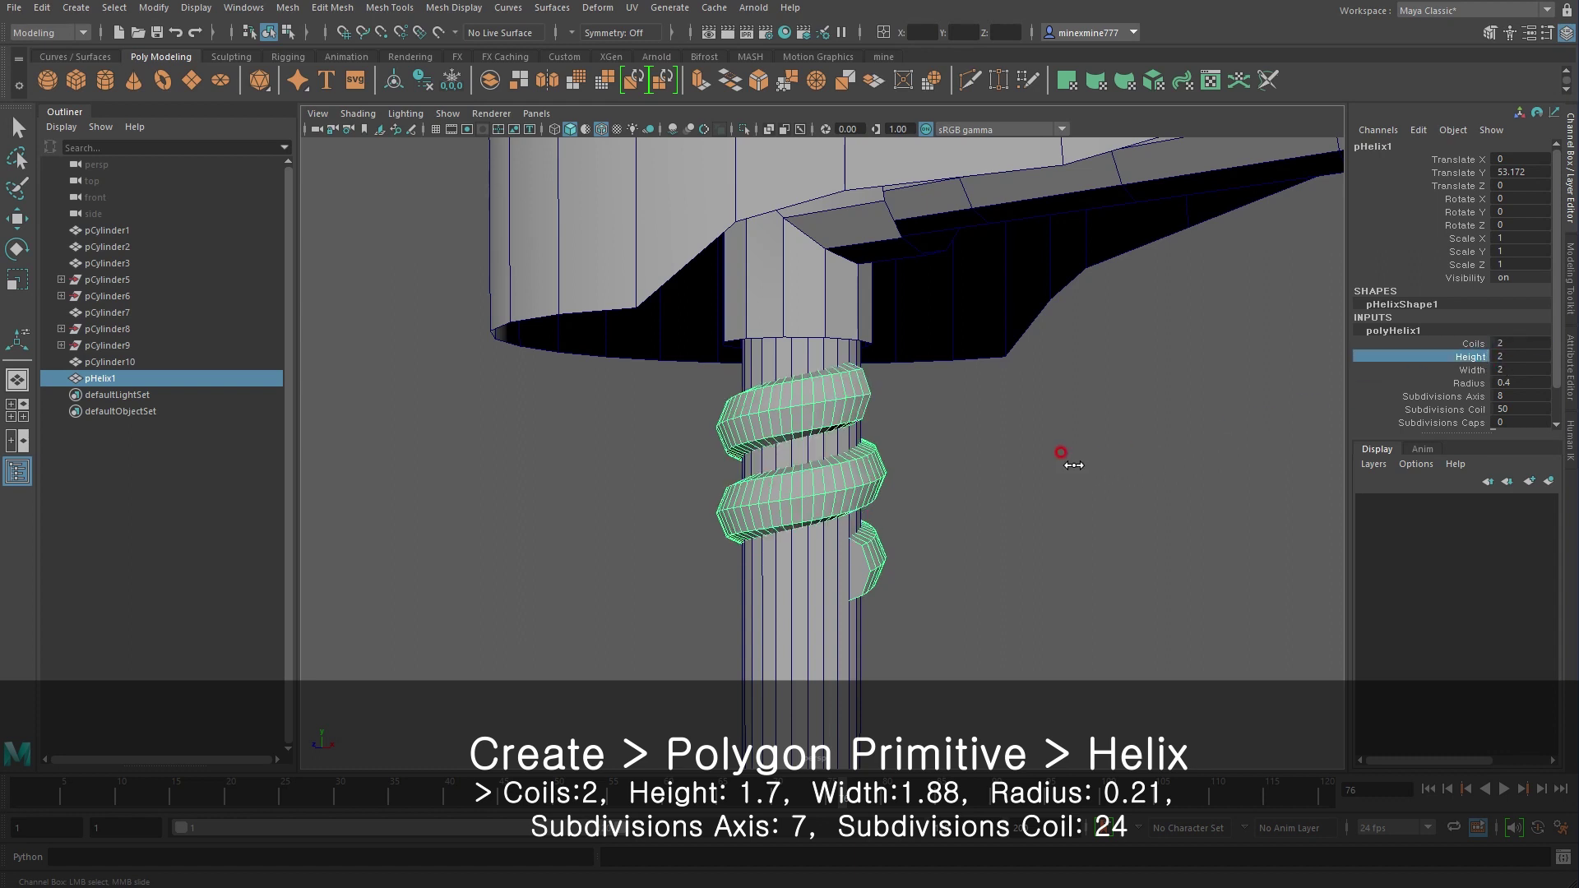
Delete the old stem's faces, leaving a hole in the cap top
mouse_move(888, 502)
left_mouse_down("alt")
mouse_move(817, 553)
mouse_move(849, 532)
left_mouse_up("alt")
scroll(835, 535, "down", 5)
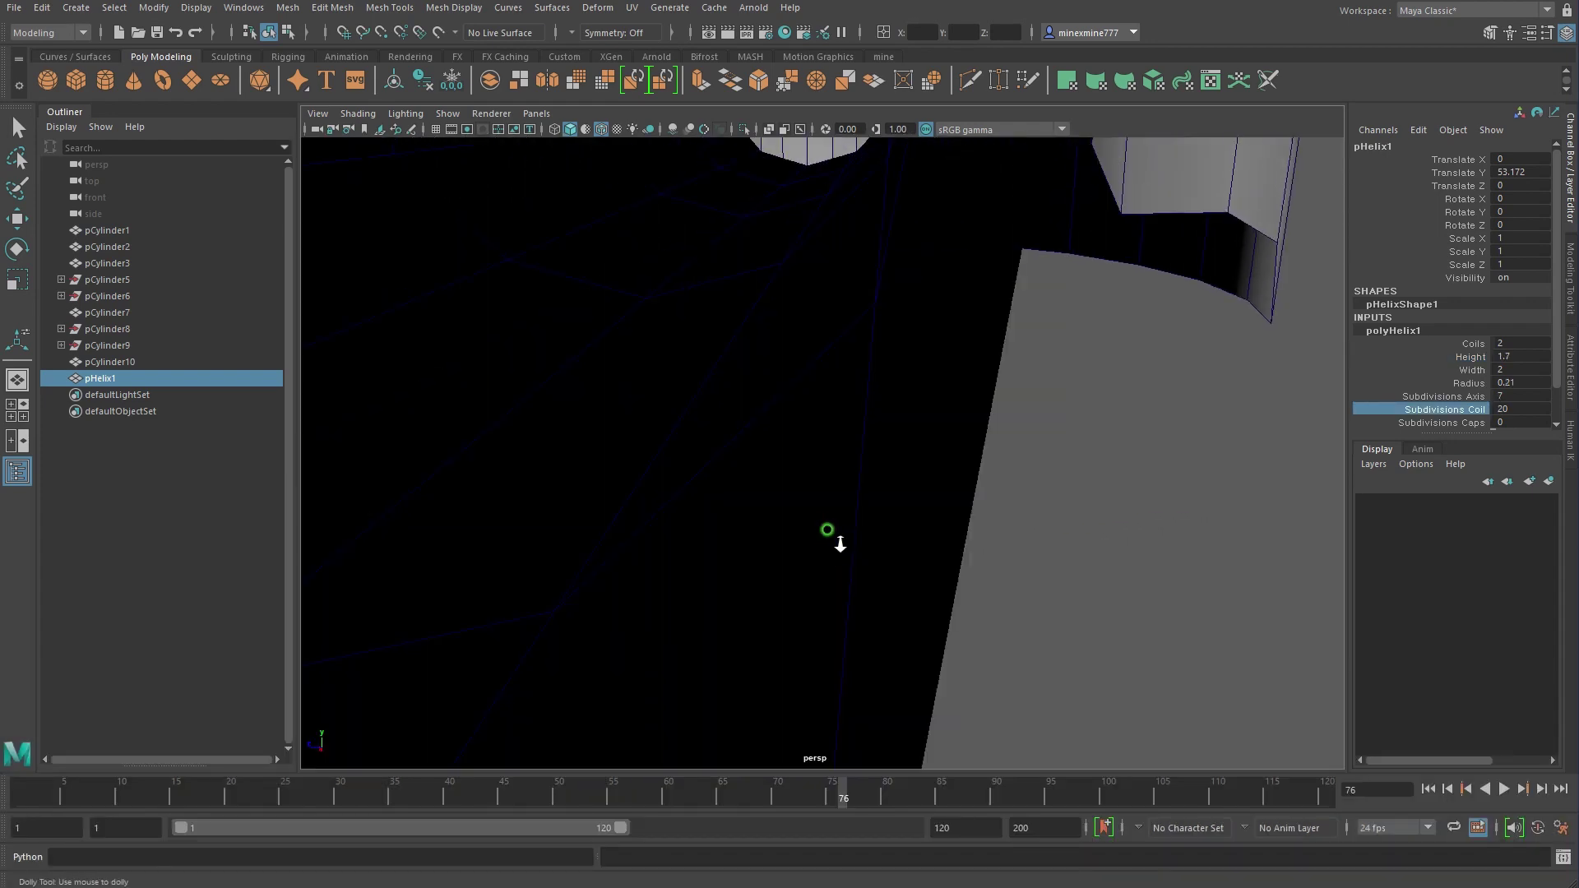
left_click(765, 427)
key("w")
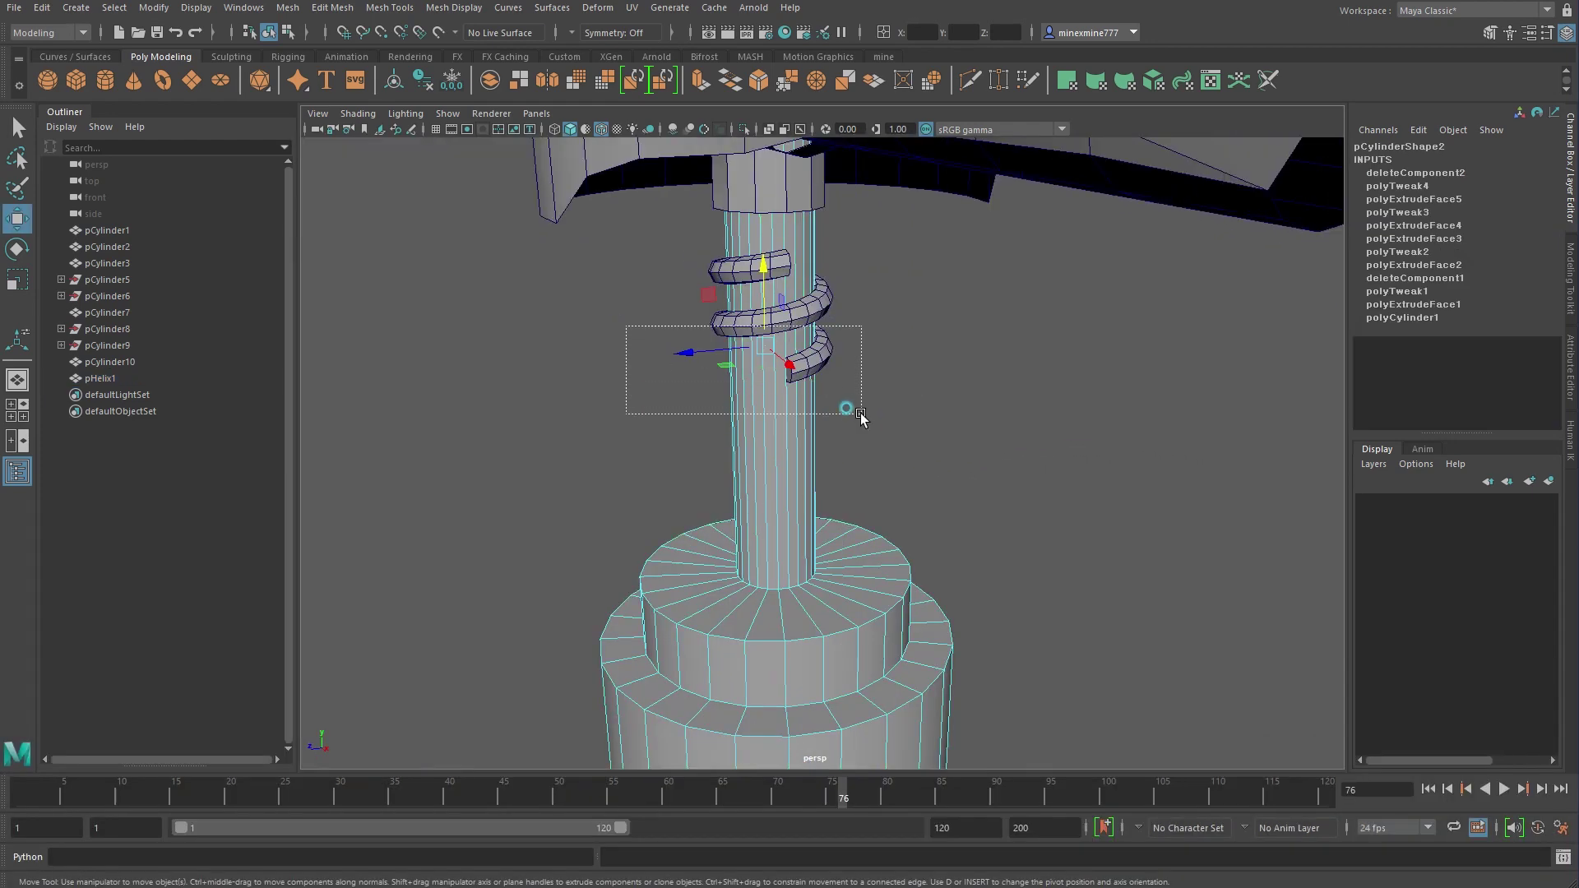
left_click_drag(860, 413, 862, 411)
key("Delete")
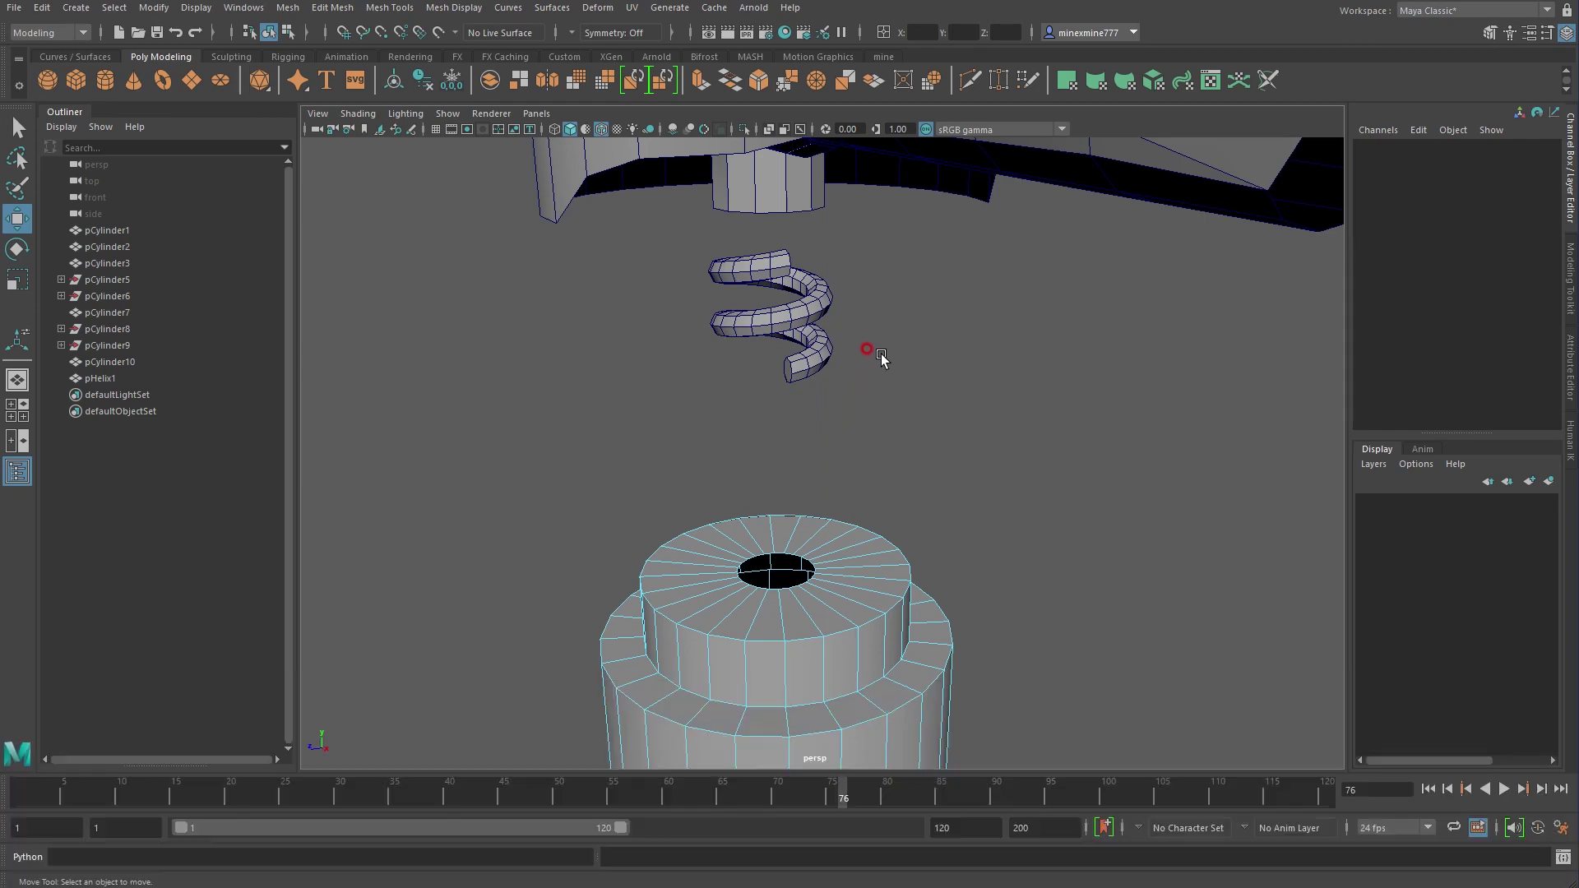
left_click(75, 7)
mouse_move(125, 66)
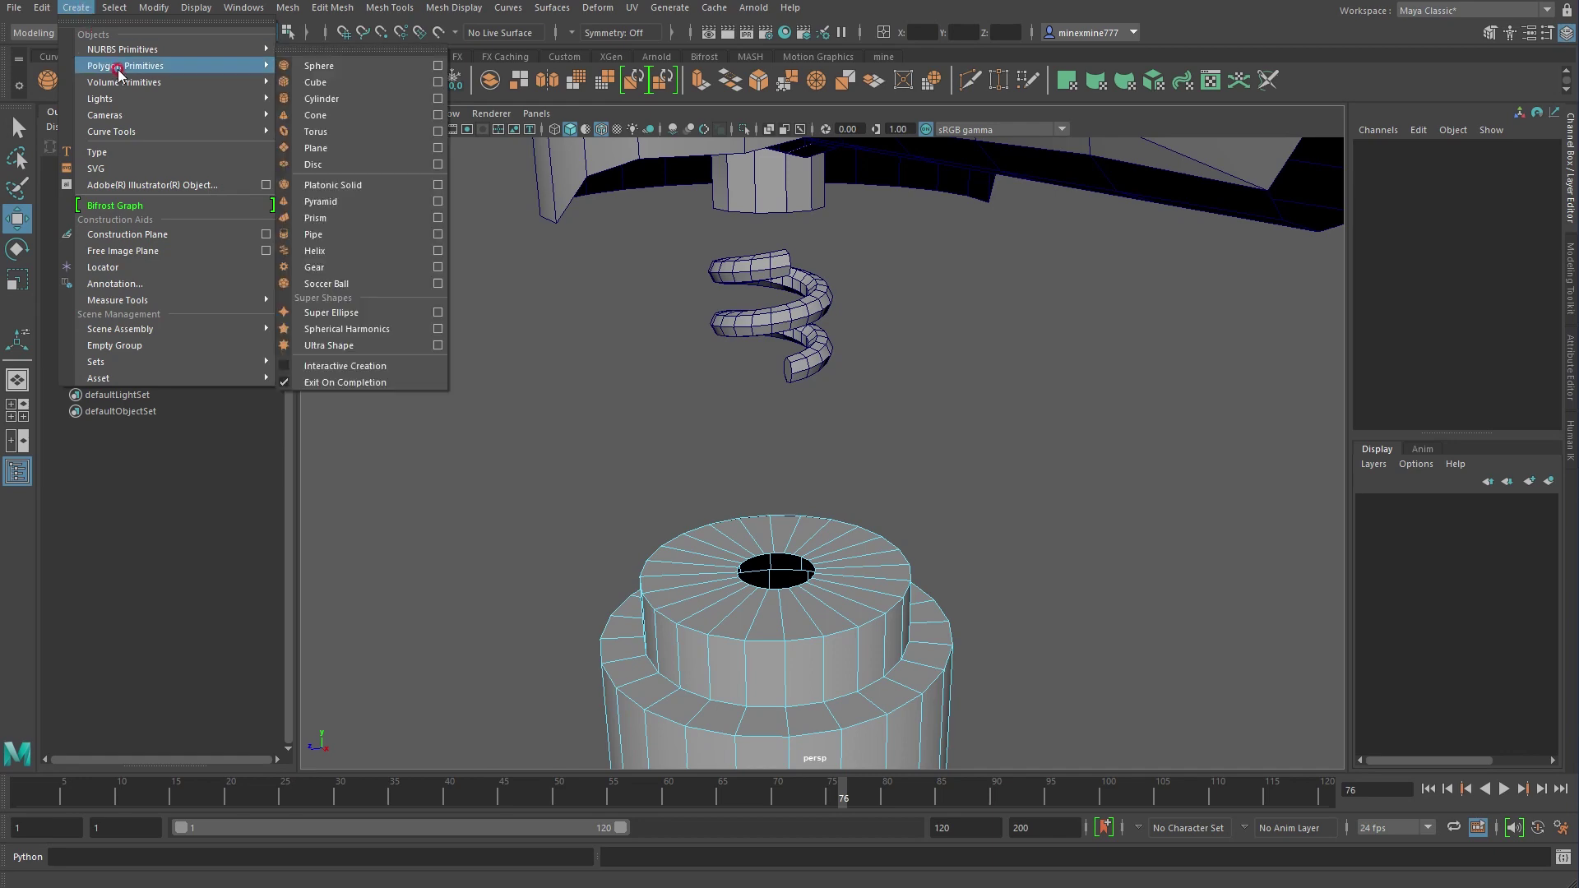
Create a 12-sided polygon cylinder and narrow its radius to 0.7
left_click(367, 98)
mouse_move(1021, 651)
left_mouse_down("alt")
mouse_move(721, 574)
mouse_move(704, 510)
mouse_move(804, 712)
mouse_move(786, 279)
left_mouse_up("alt")
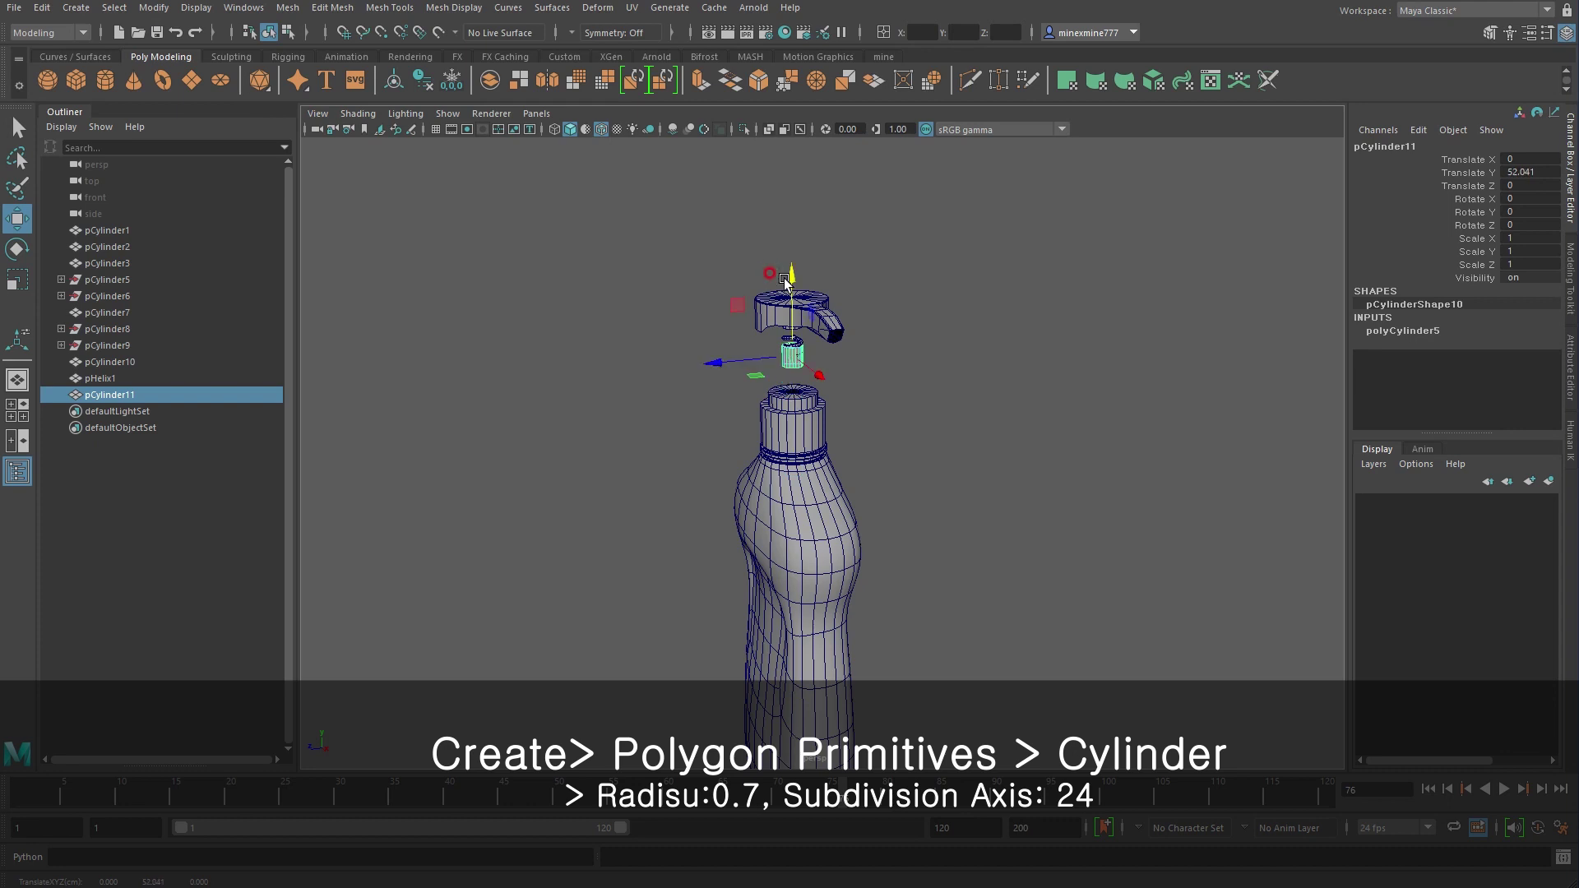
key("f")
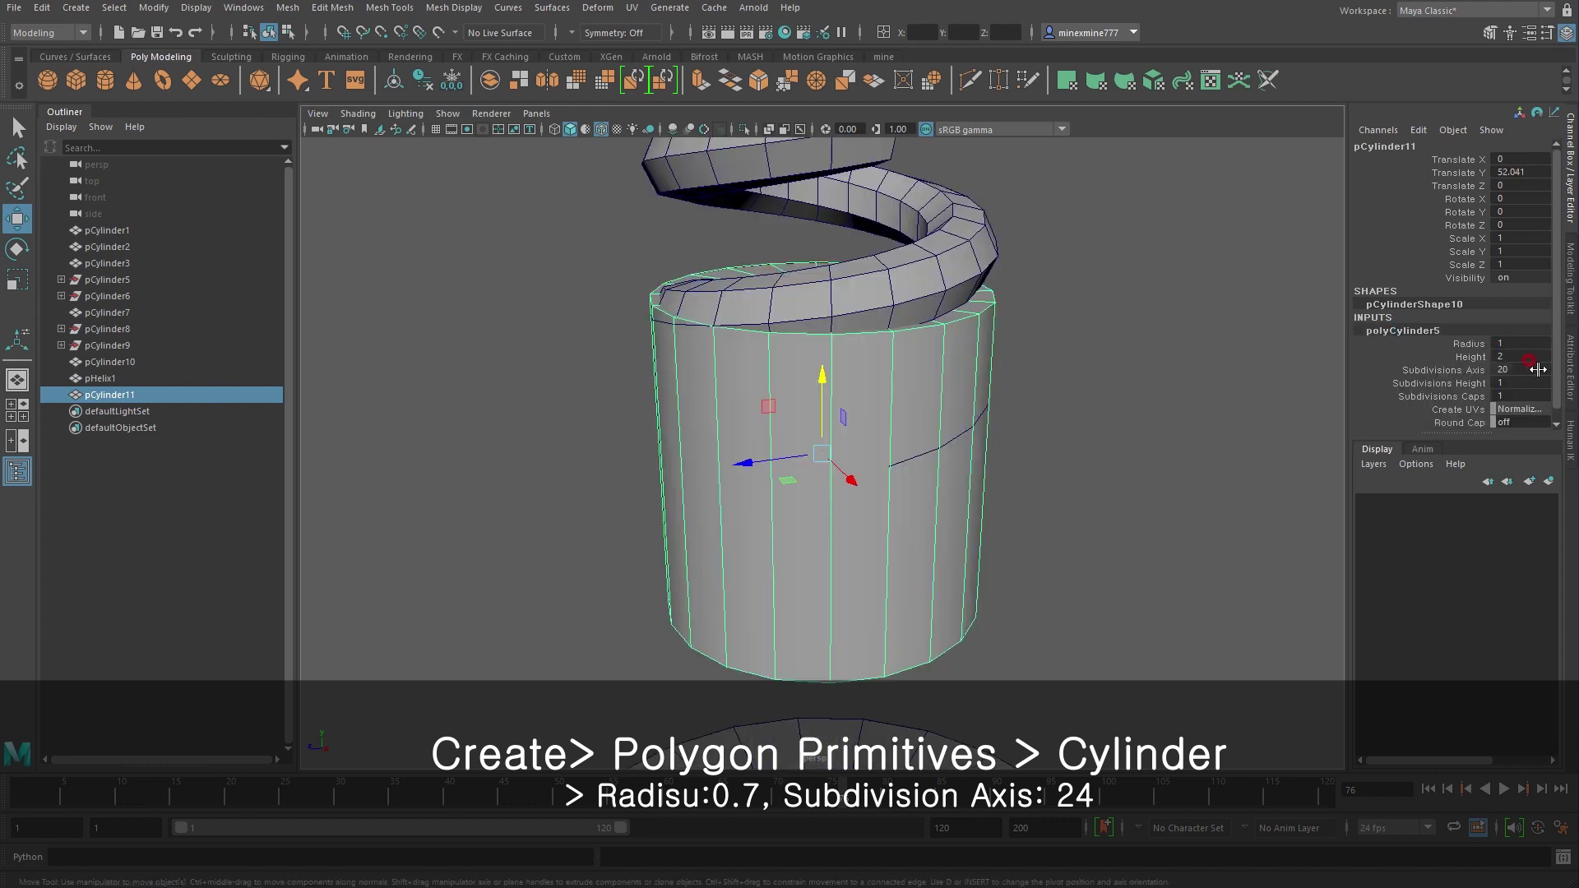
type("12")
key("Return")
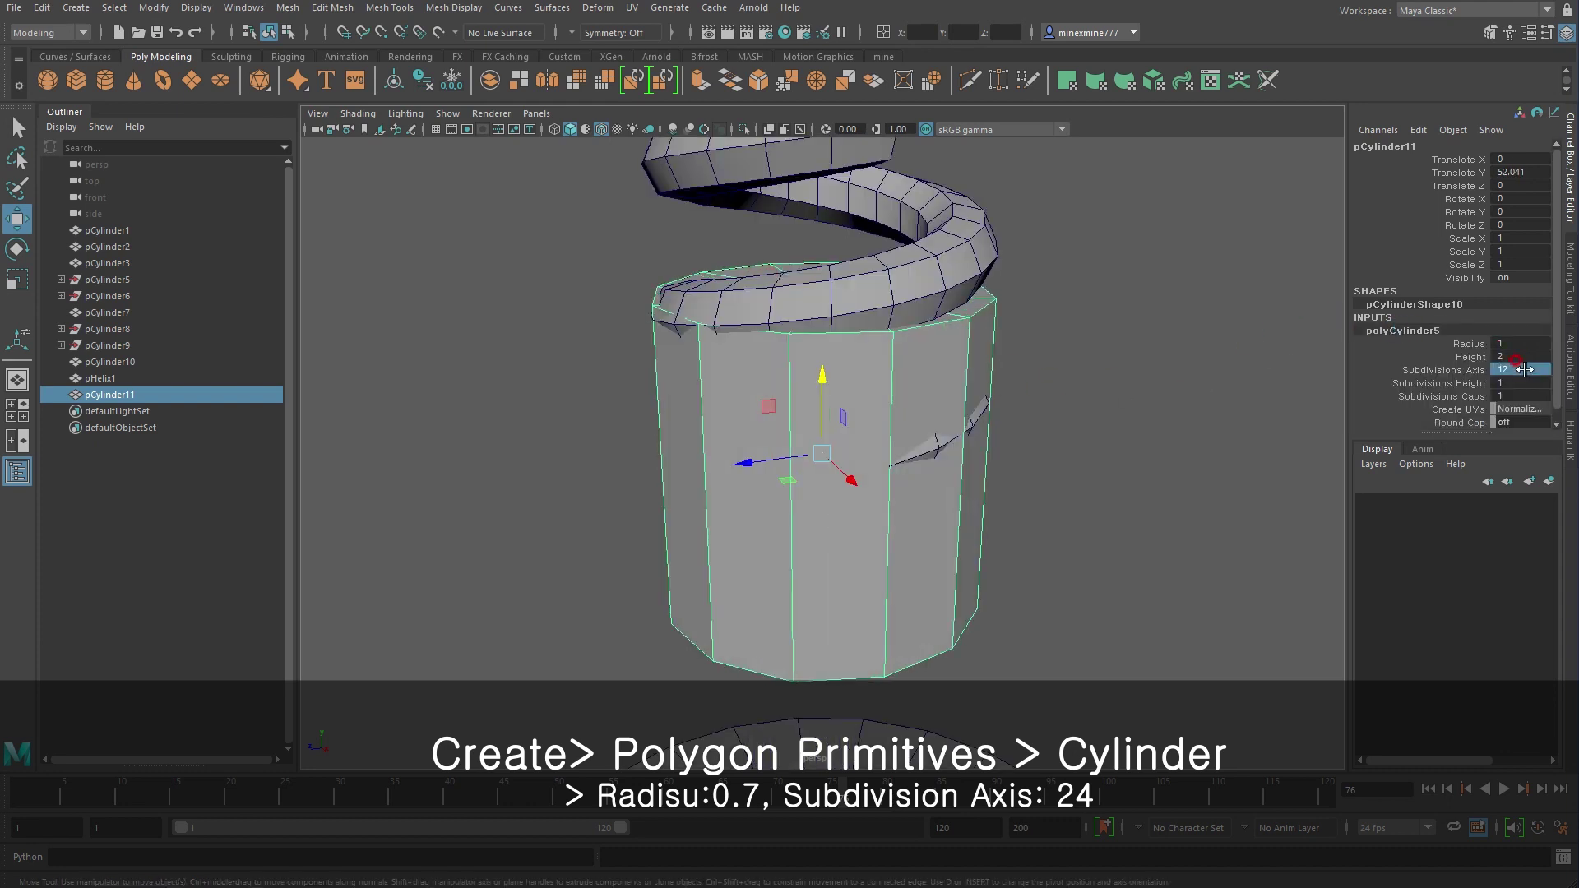
scroll(1118, 475, "down", 5)
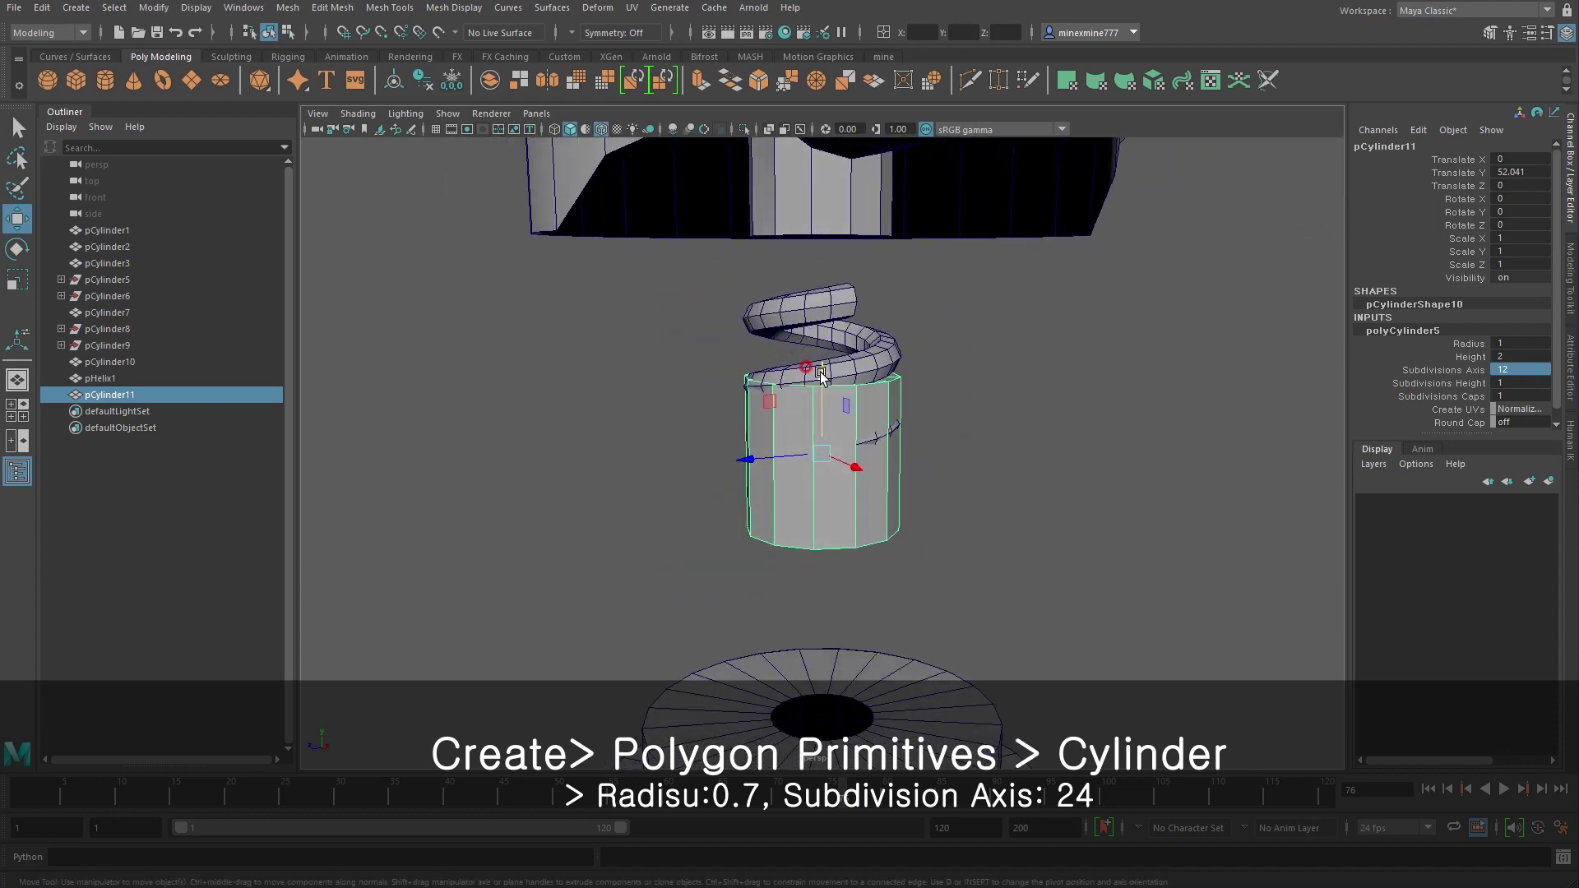
left_click(1469, 344)
middle_click_drag(928, 536, 940, 545)
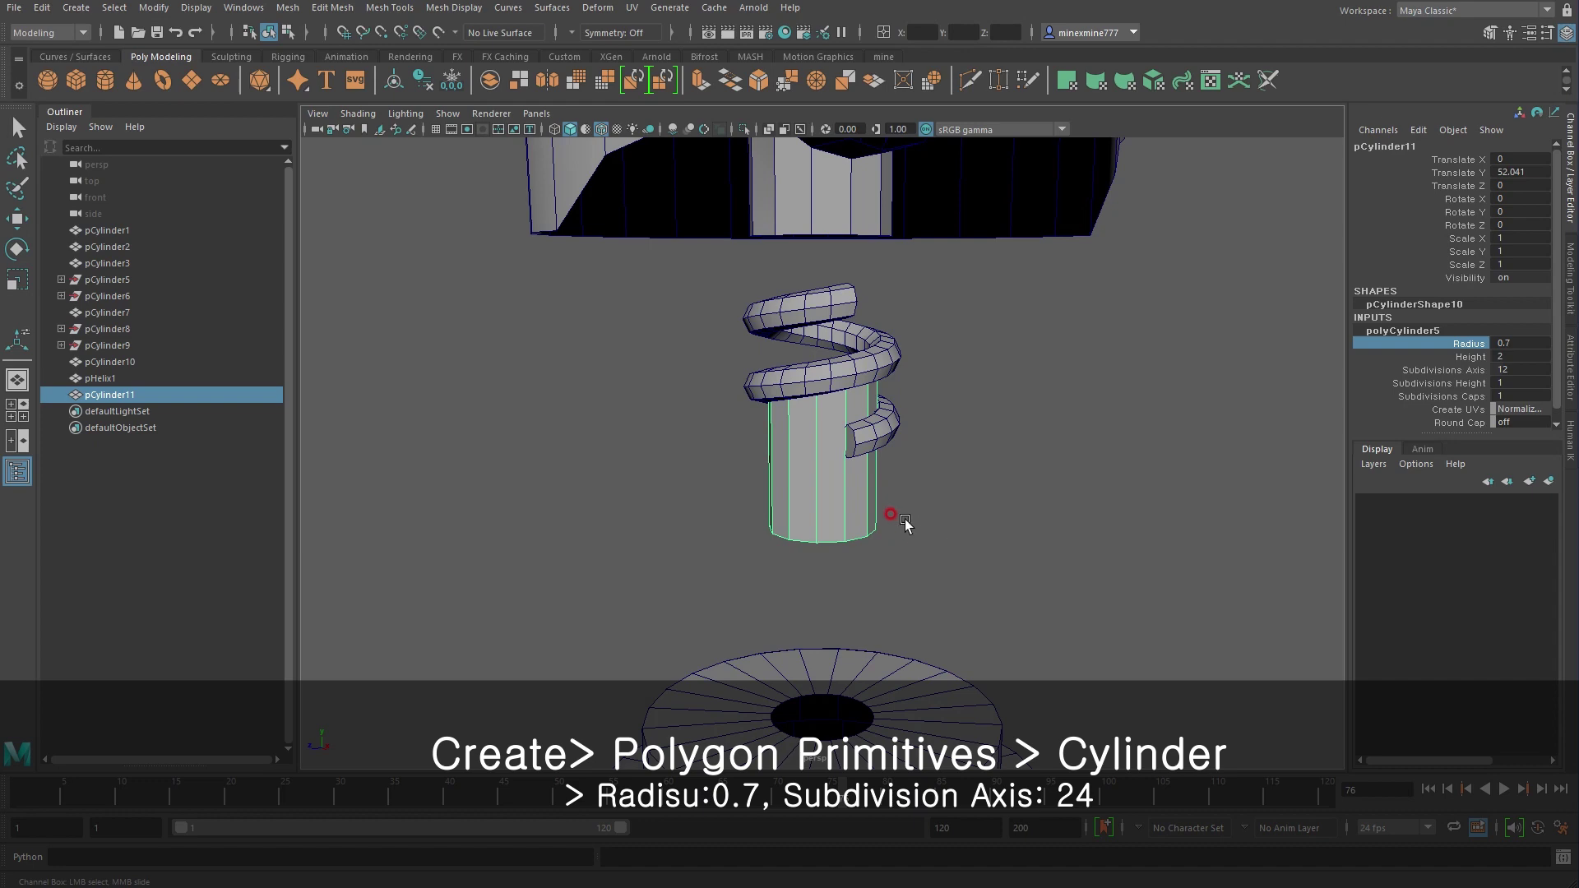
Scale the cylinder to about 4.3 in Y as a tall stem, then reselect the spring
key("r")
left_click_drag(820, 379, 826, 135)
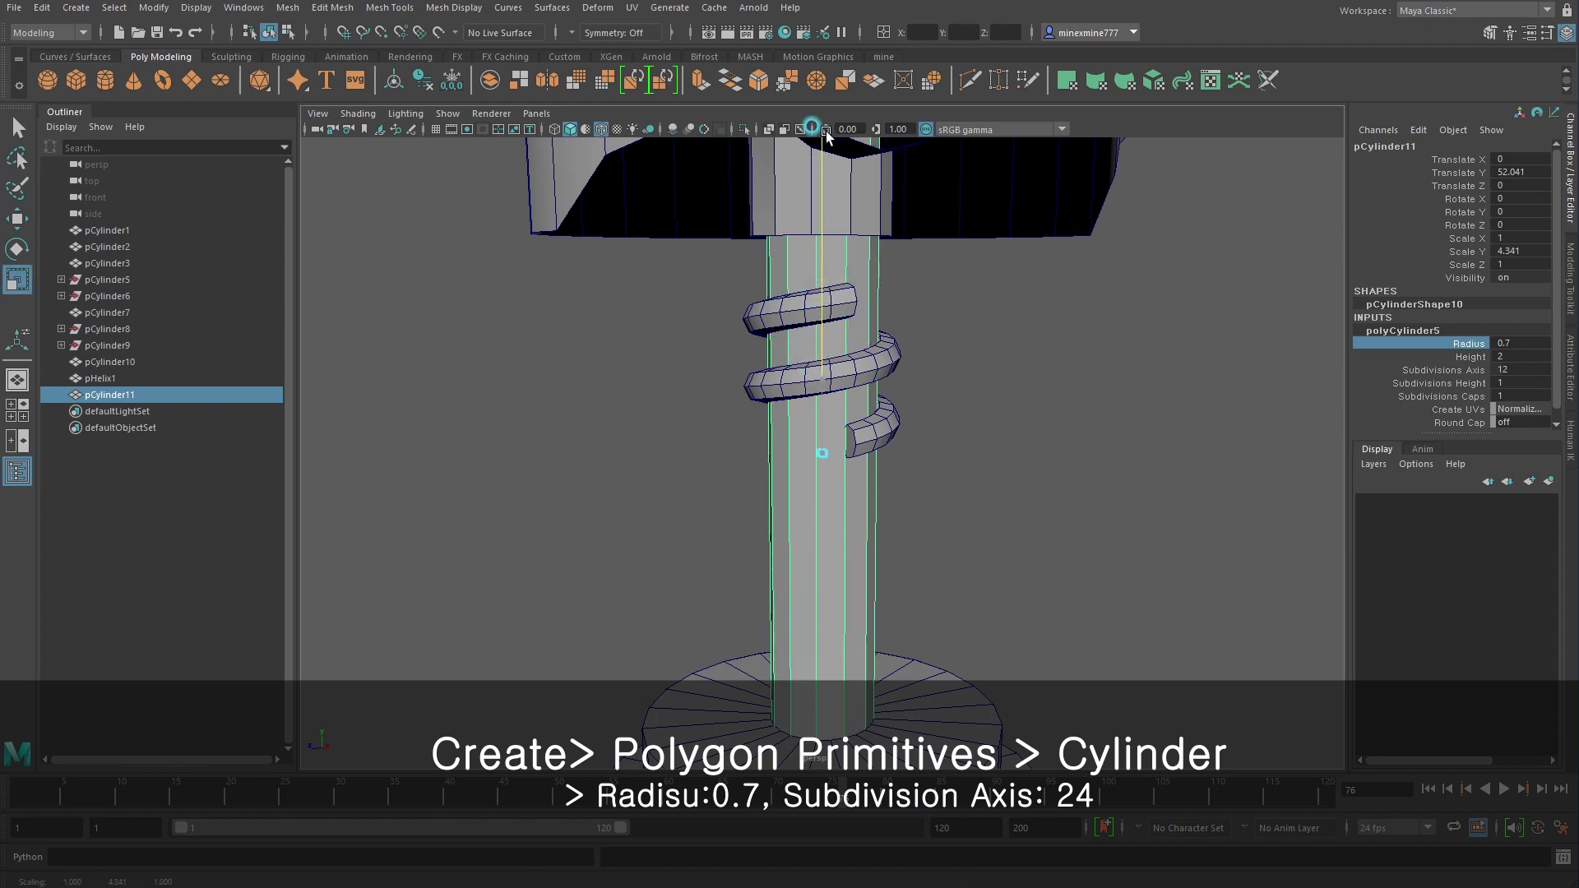
mouse_move(878, 215)
left_mouse_down("alt")
mouse_move(857, 244)
mouse_move(924, 401)
left_mouse_up("alt")
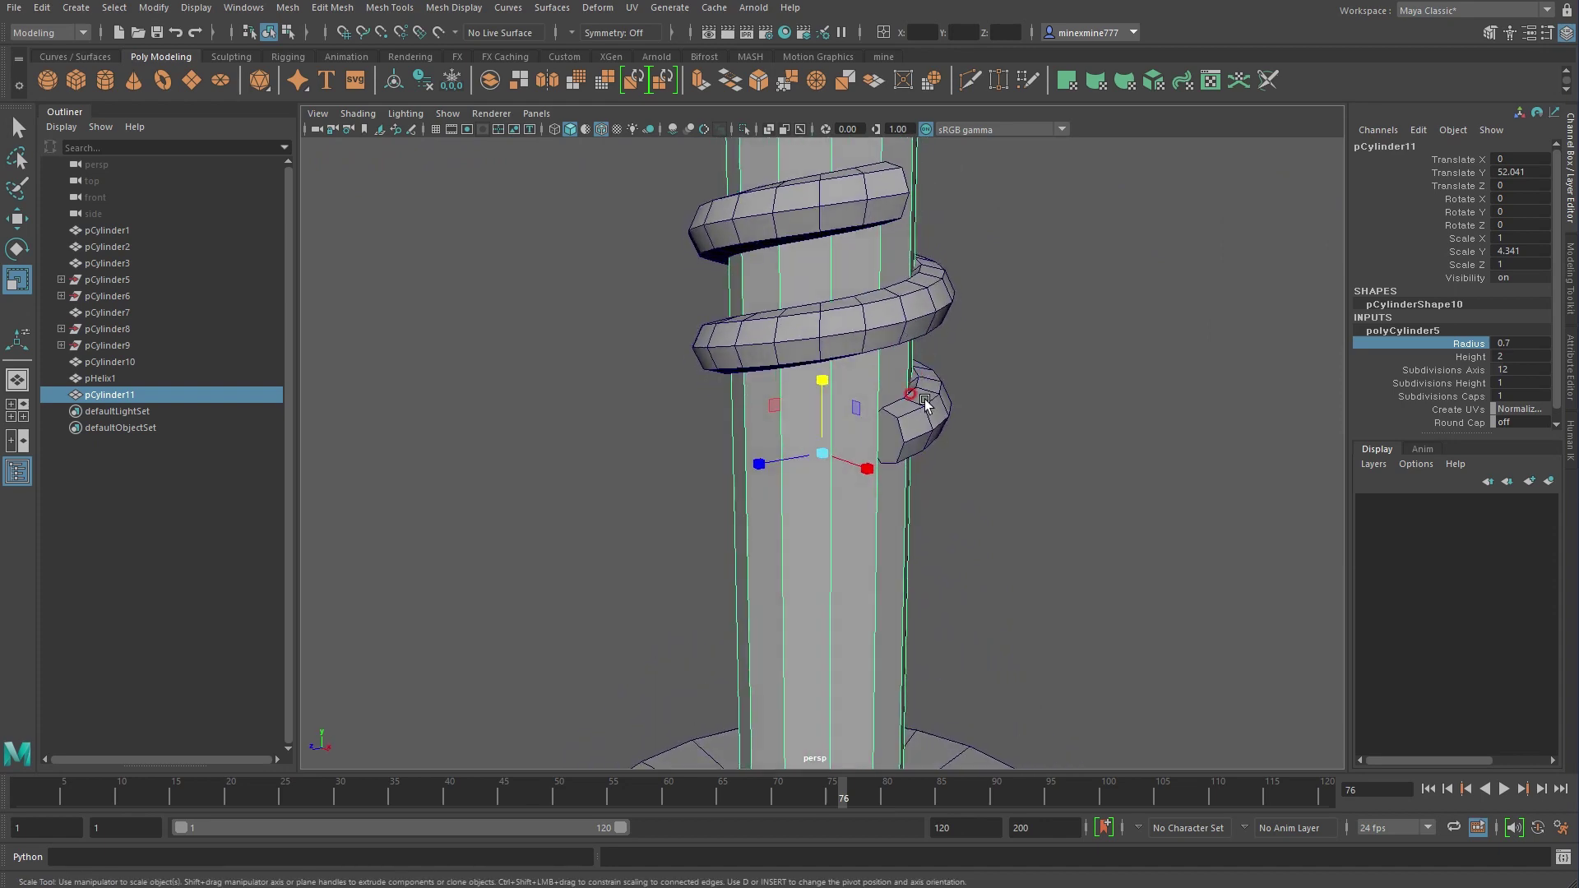
left_click(925, 420)
key("w")
scroll(872, 370, "down", 5)
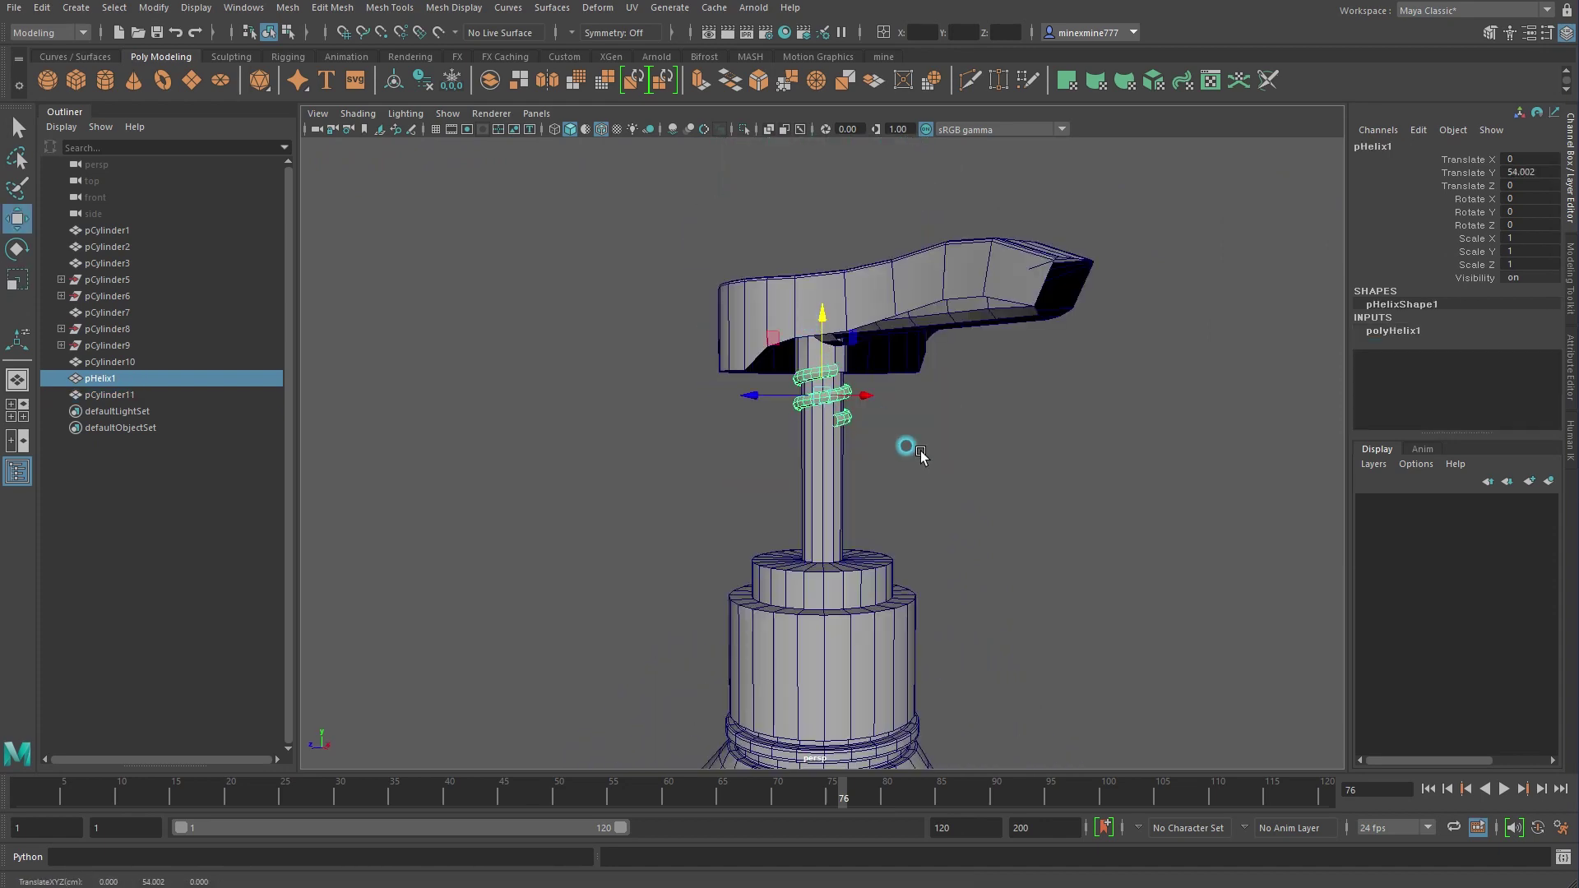
Narrow the spring's polyHelix1 width to about 1.88 so it hugs the stem
left_click(854, 368)
left_click(829, 367)
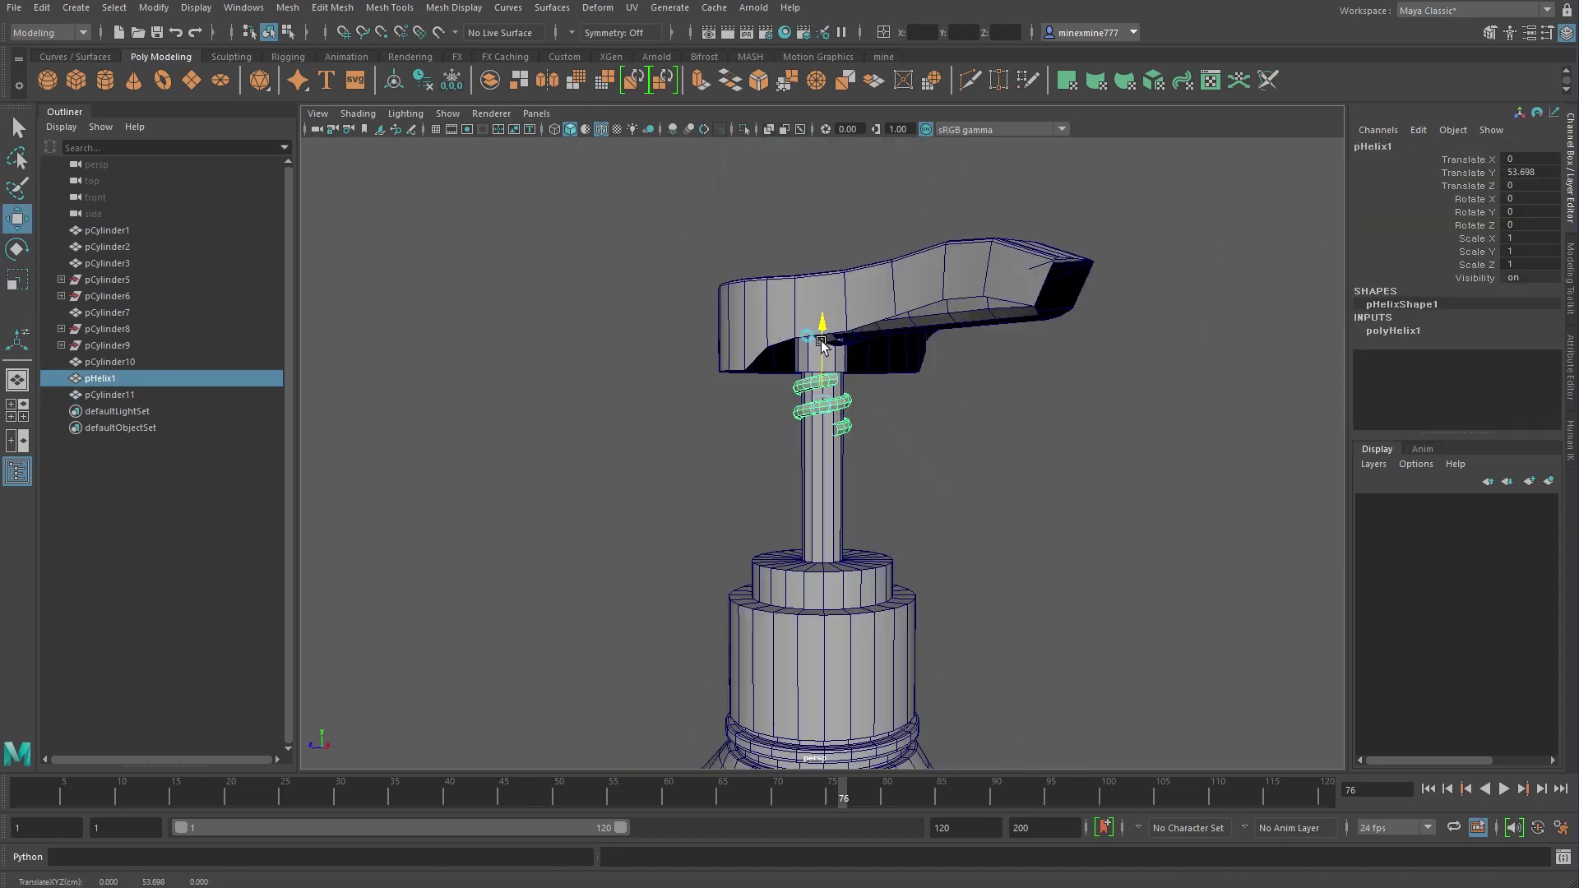
key("f")
left_click(1441, 330)
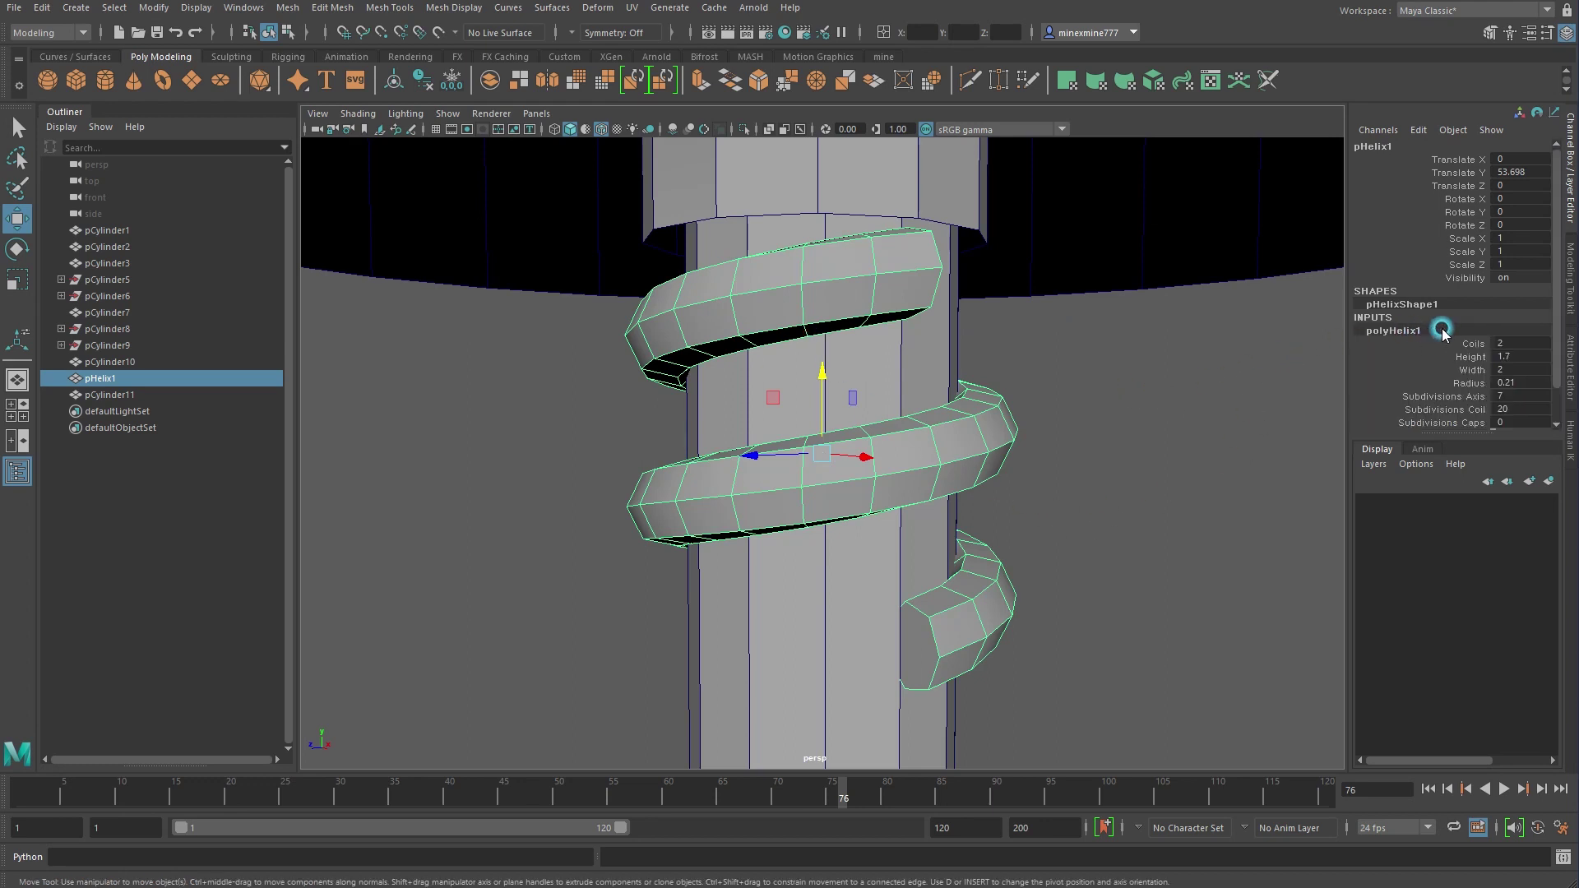
left_click(1469, 383)
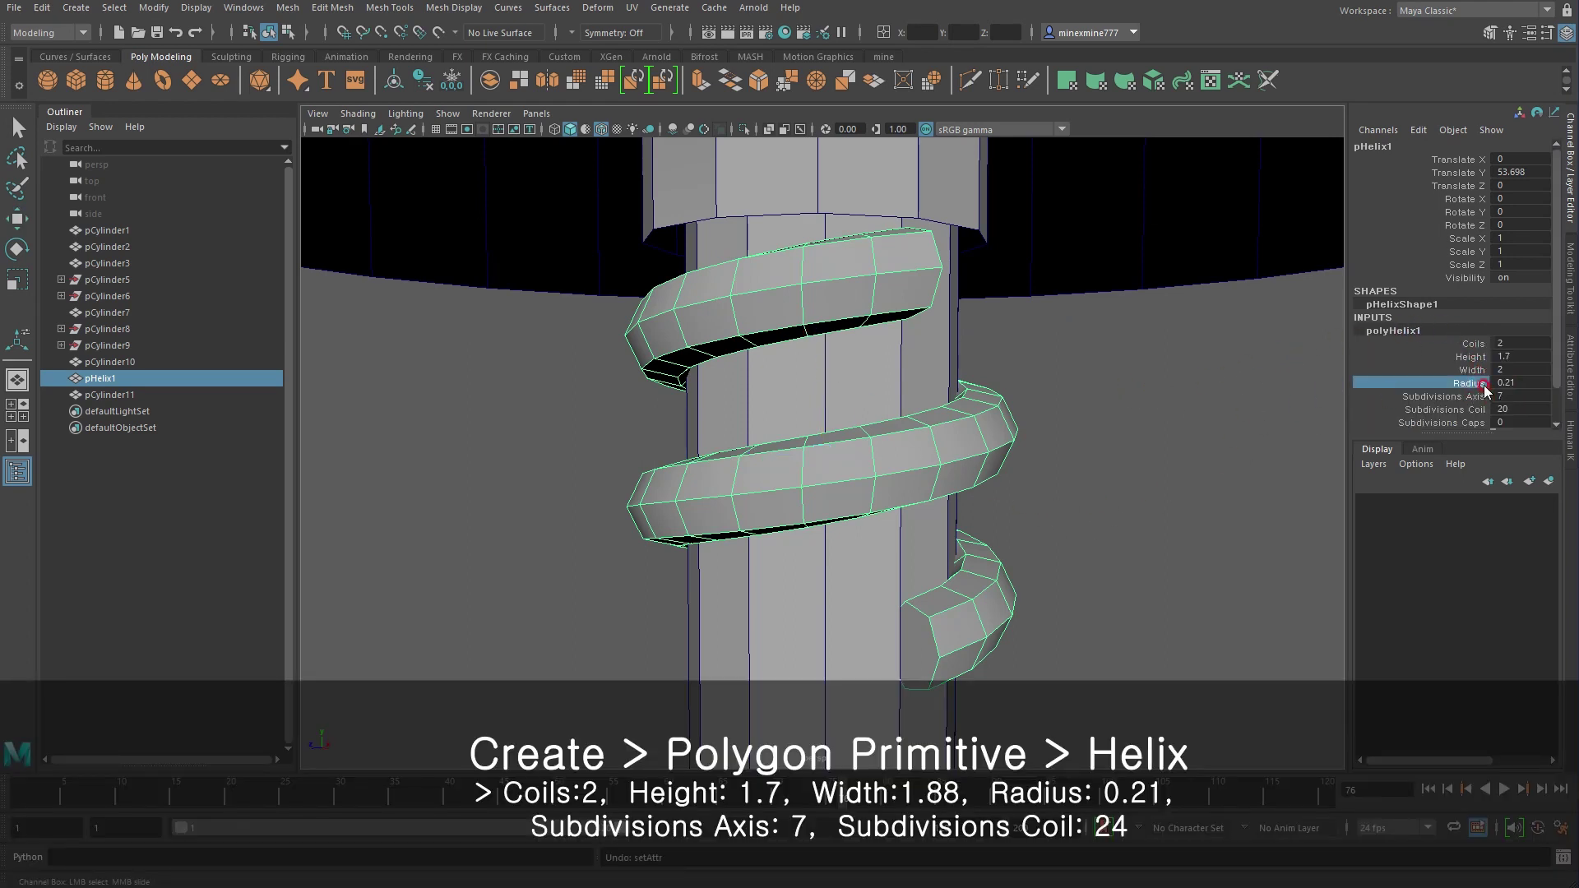
left_click(1471, 369)
middle_click_drag(1085, 535, 1072, 540)
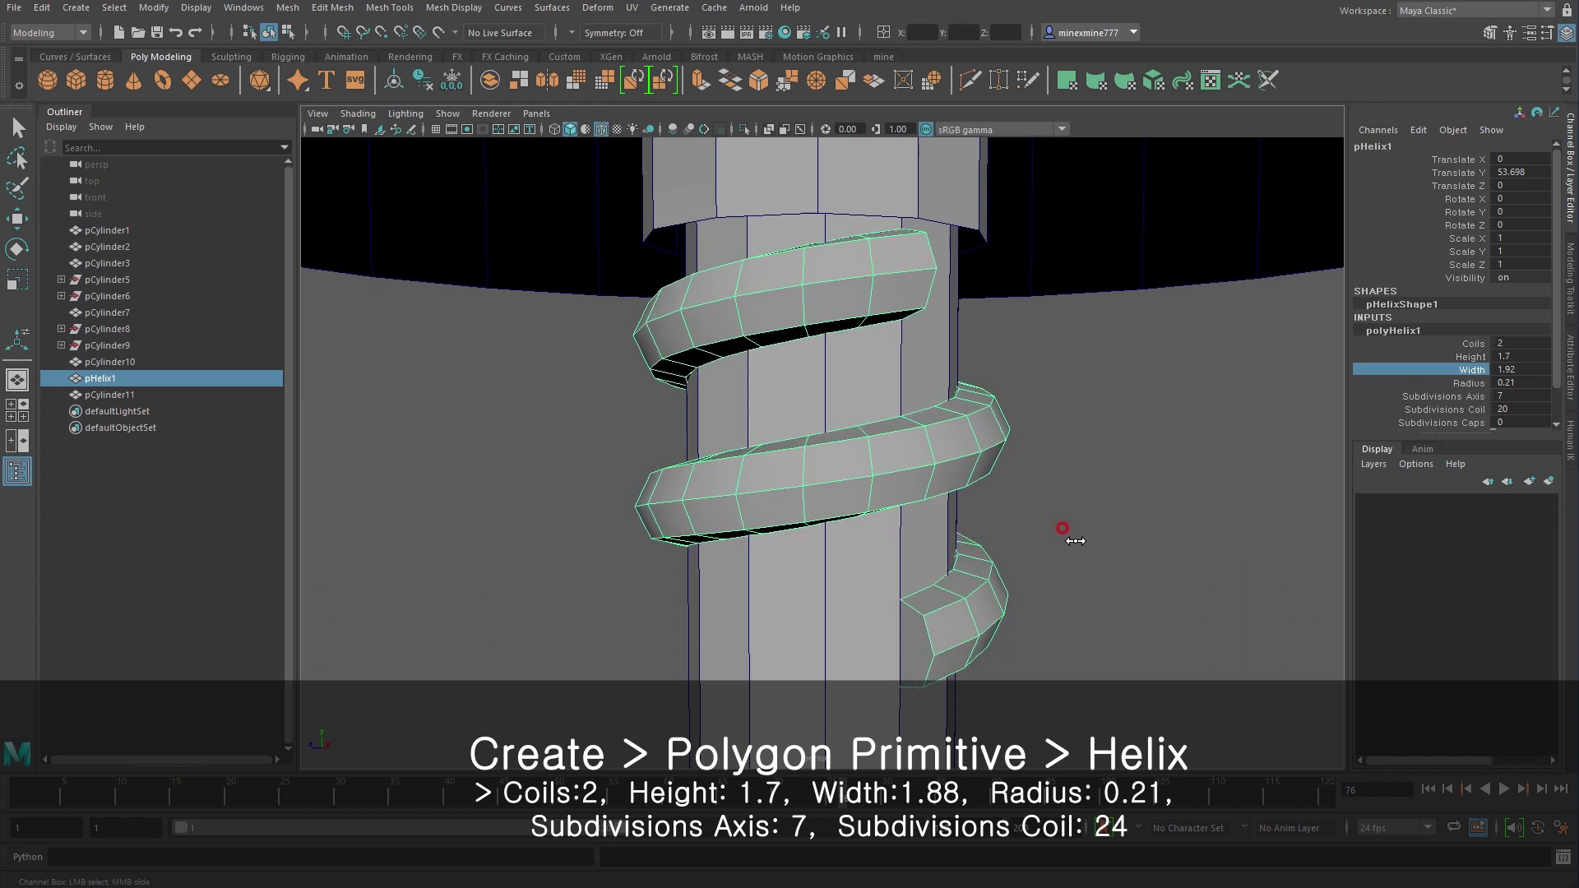
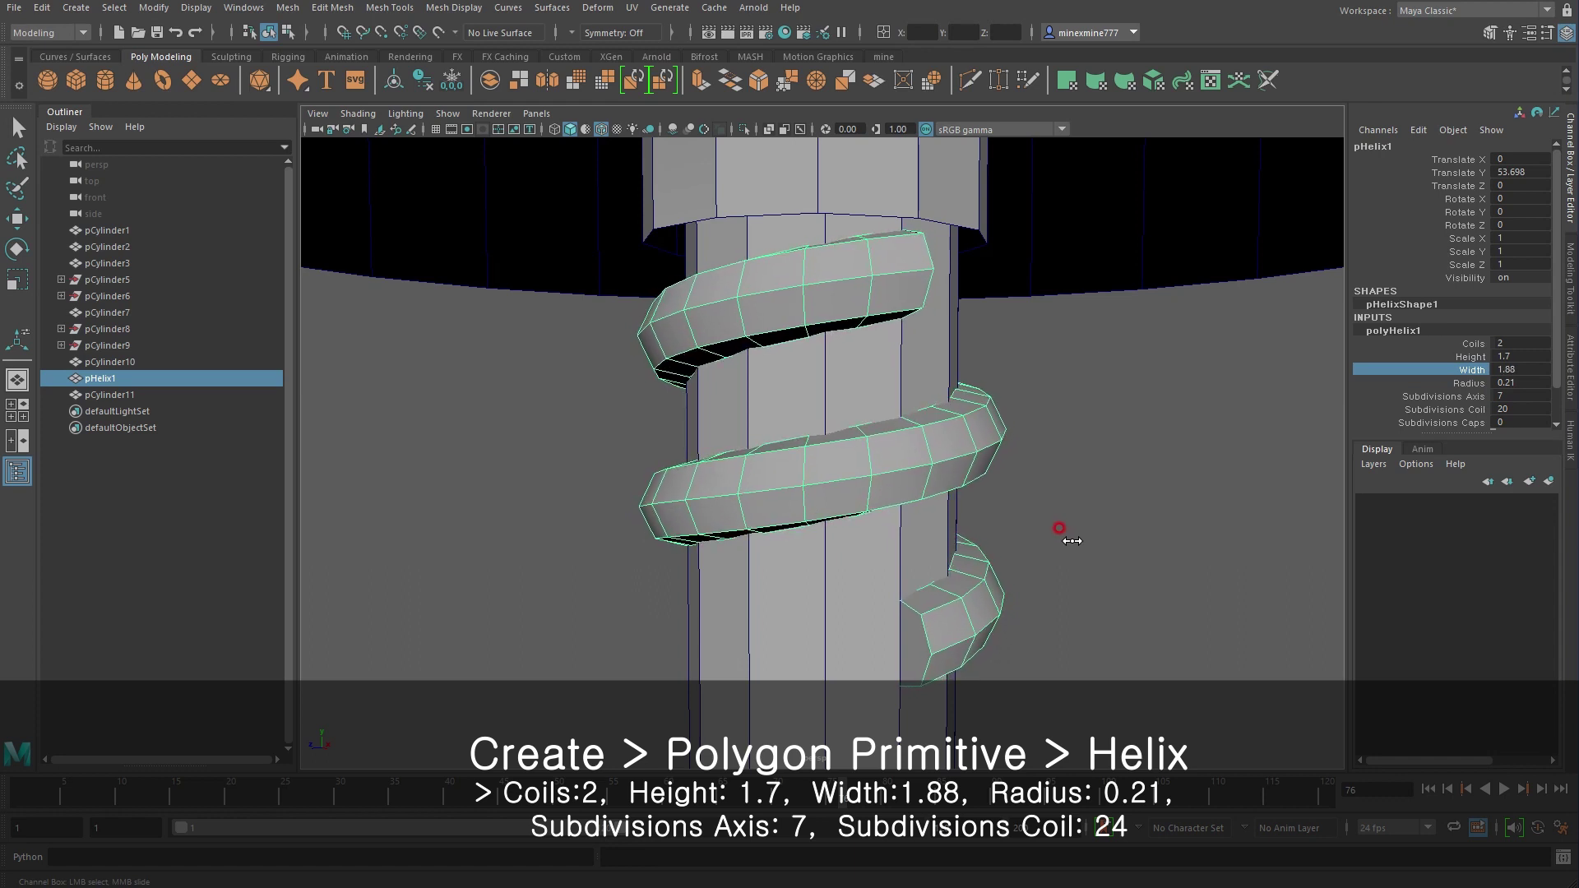
Set the helix's Subdivisions Coil to 24 in the Channel Box, then zoom out
left_click(1468, 409)
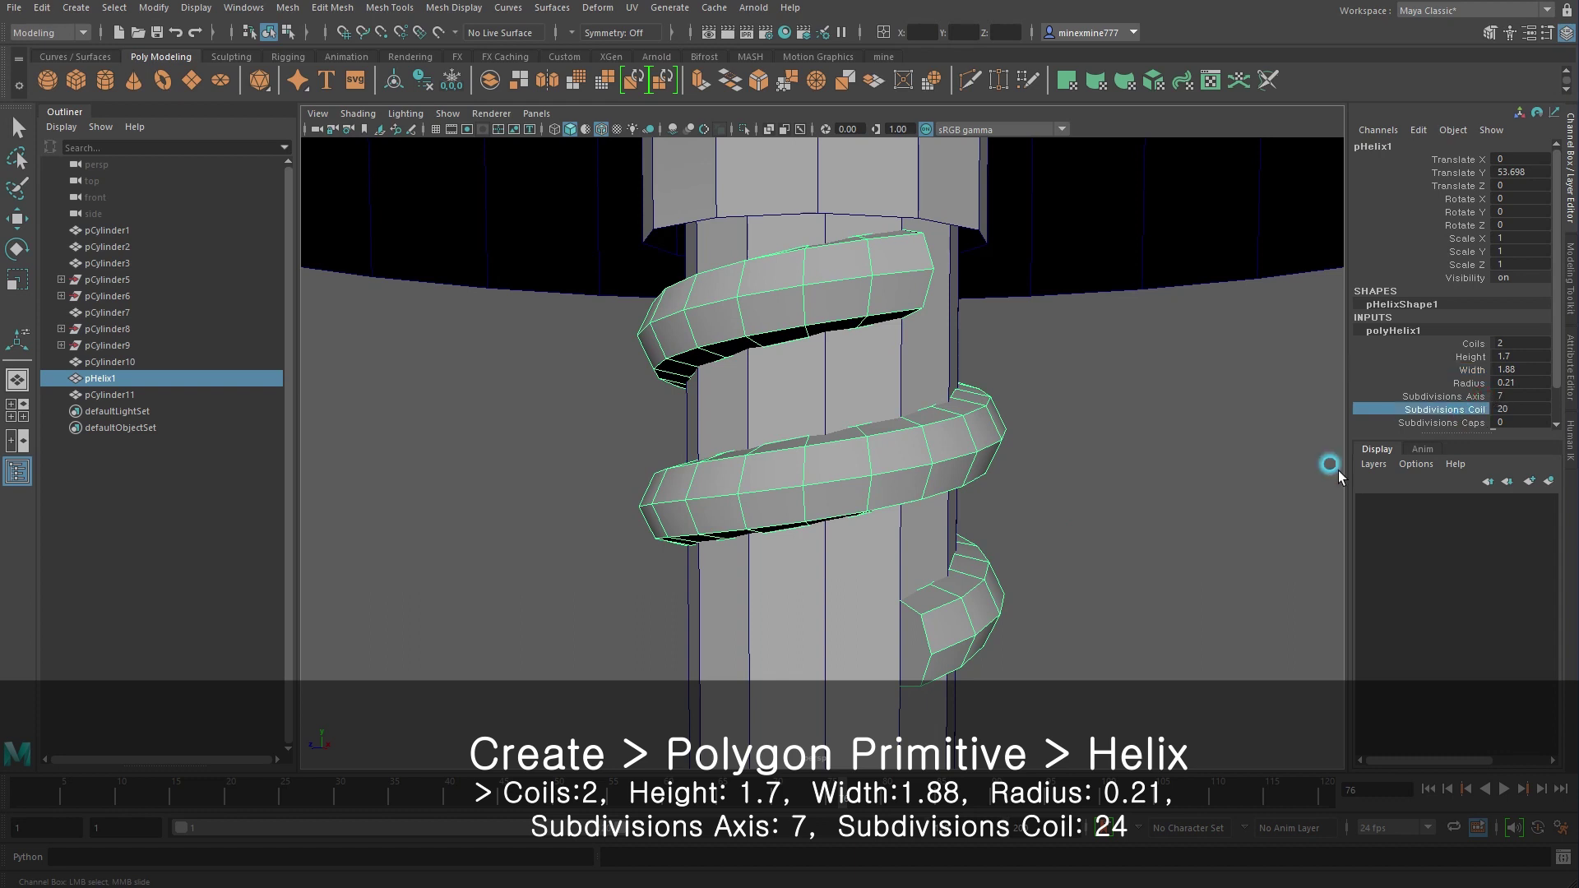
middle_click_drag(1226, 536, 1260, 535)
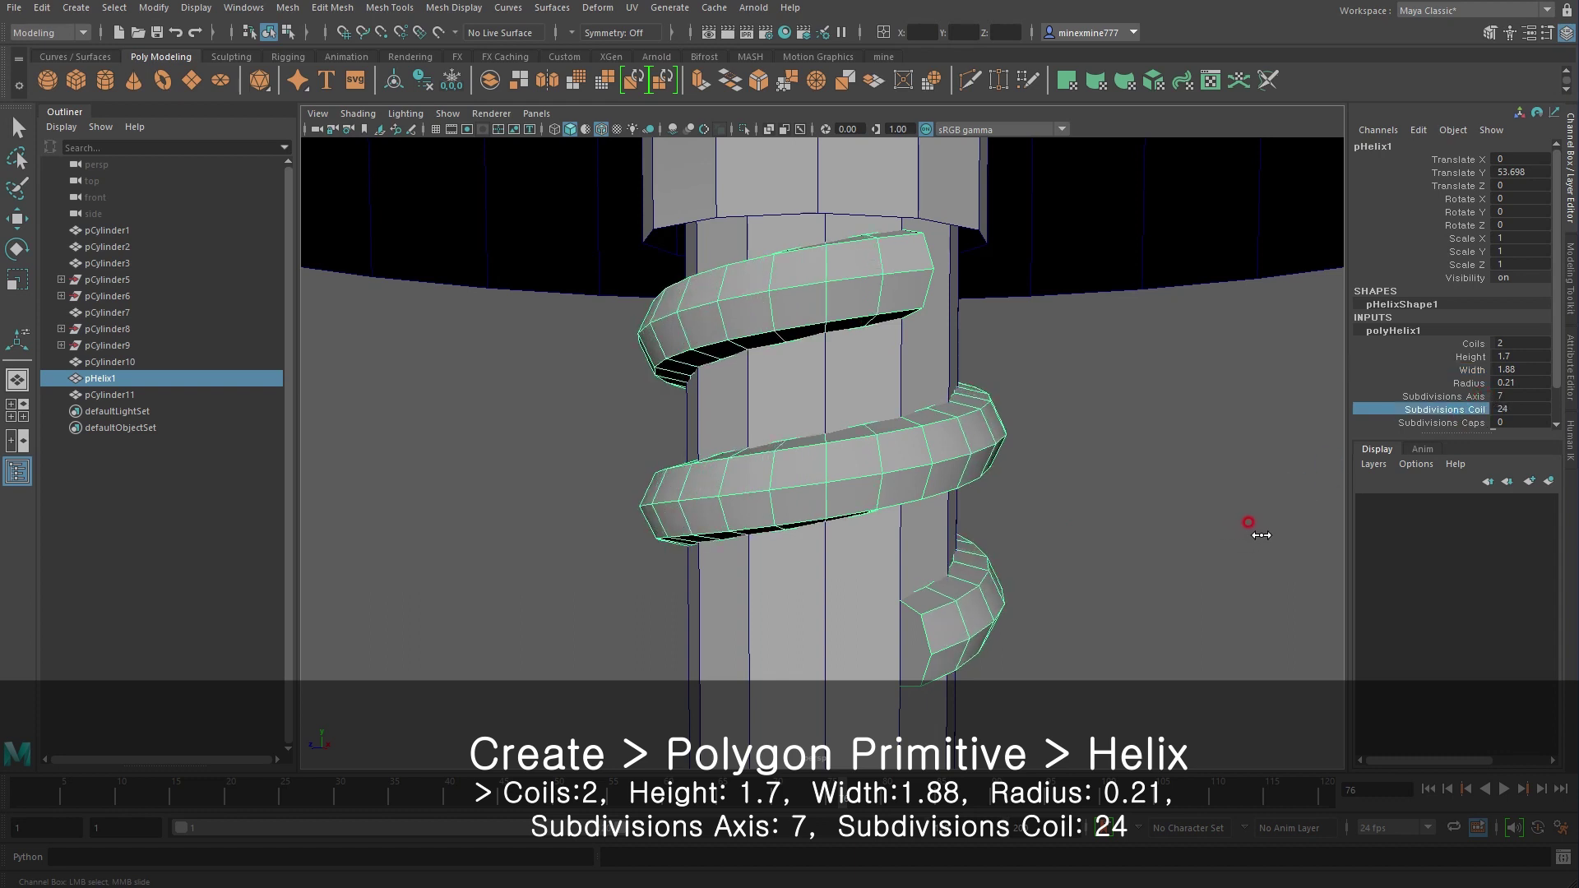
scroll(1261, 539, "down", 3)
scroll(1128, 529, "down", 2)
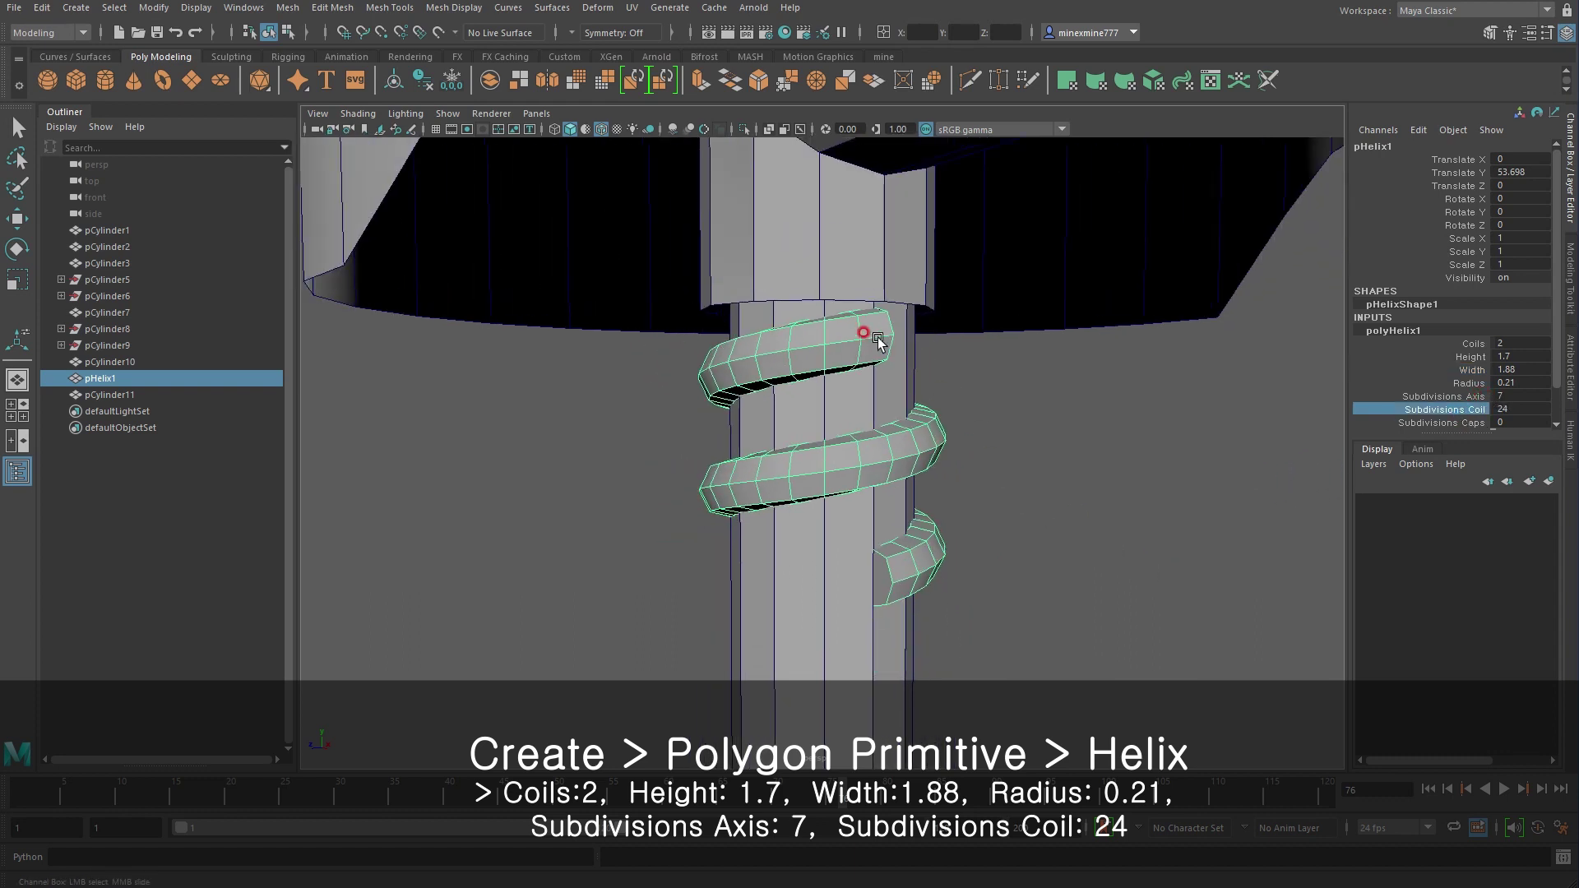
key("w")
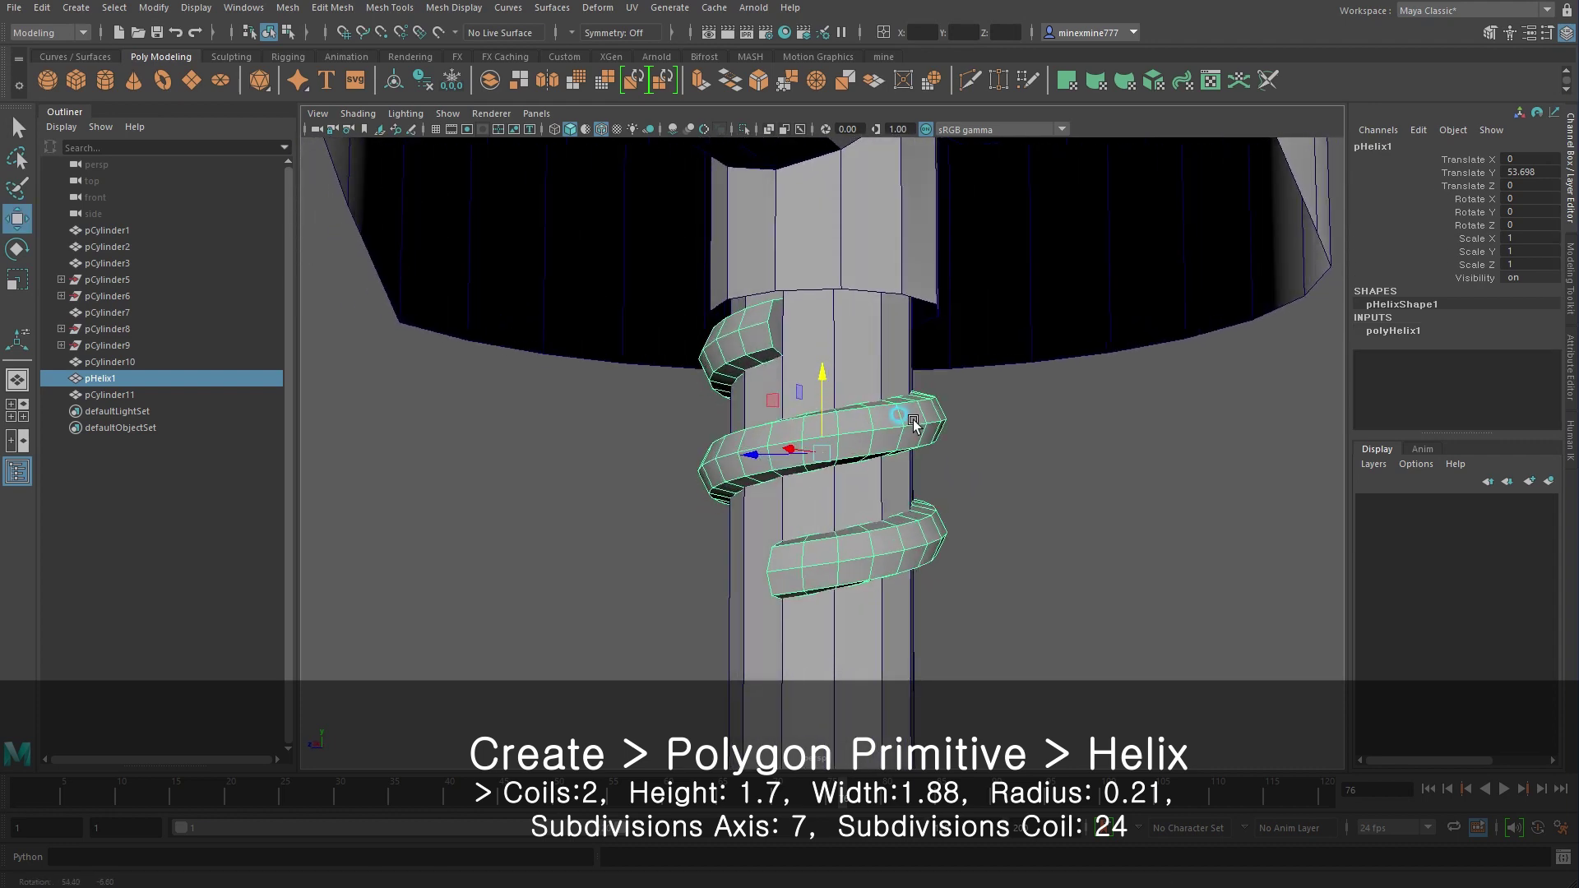
scroll(940, 429, "down", 5)
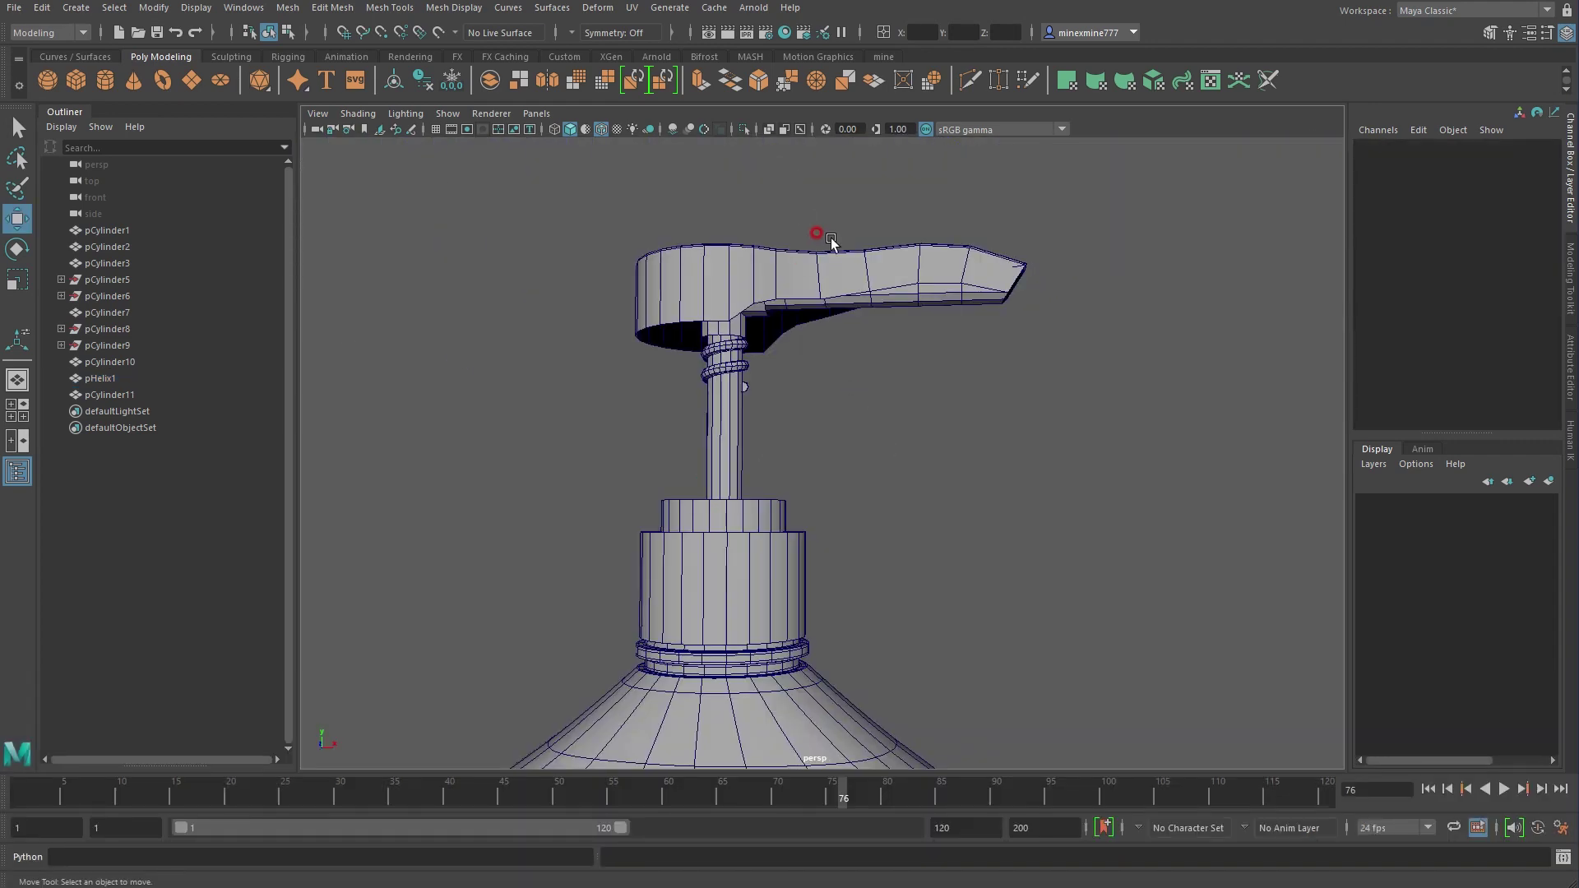
left_click(886, 247)
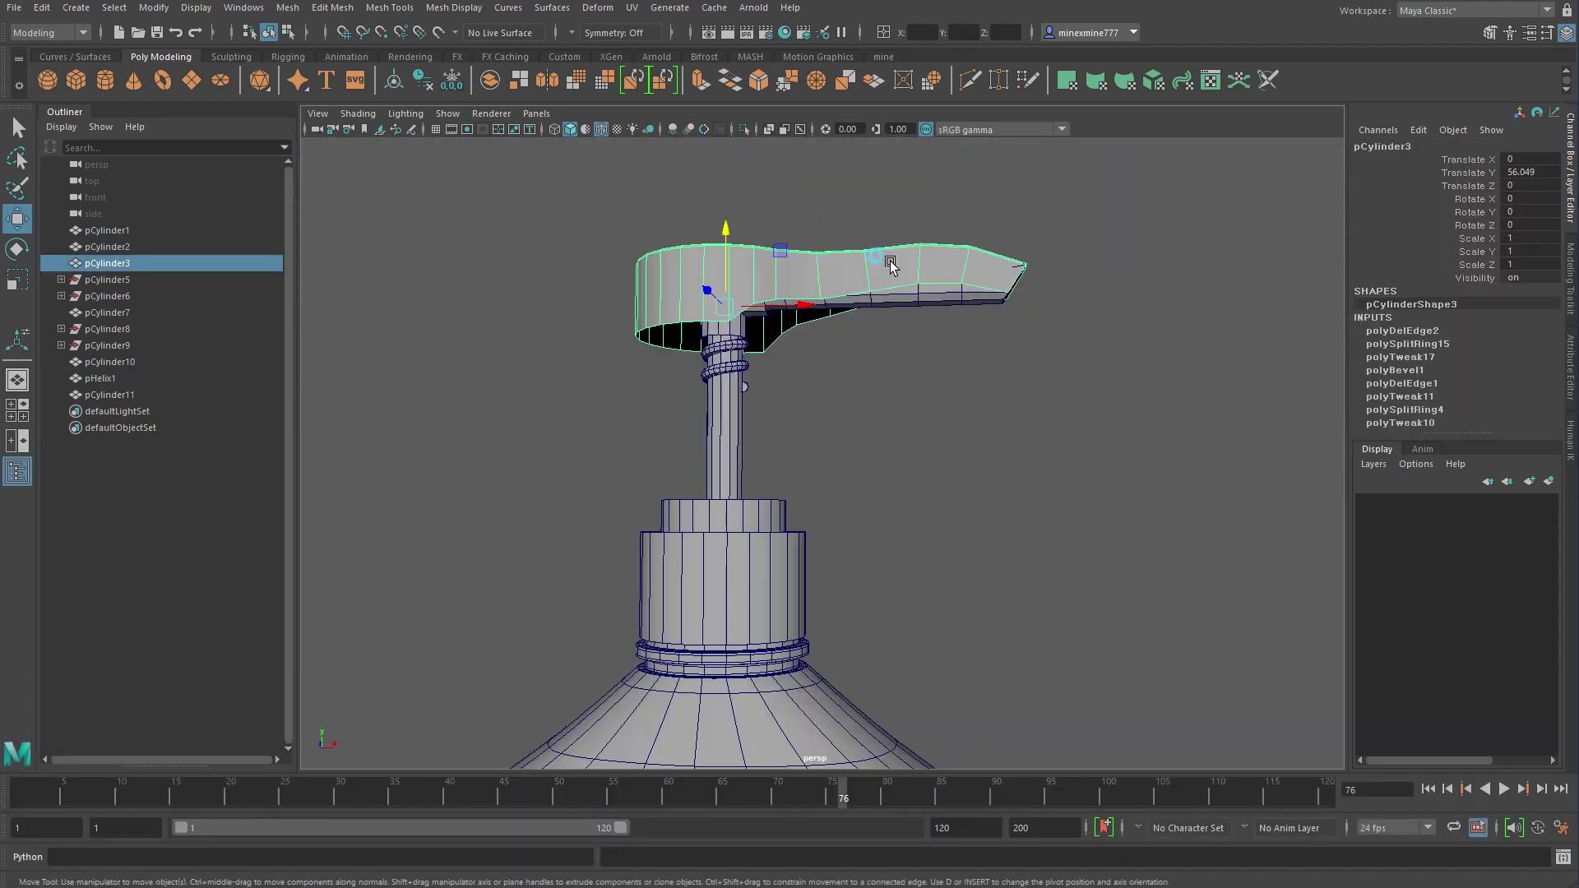
Isolate the pump head and nozzle pieces, then select the pump head shell pCylinder3
left_click(919, 306, "shift")
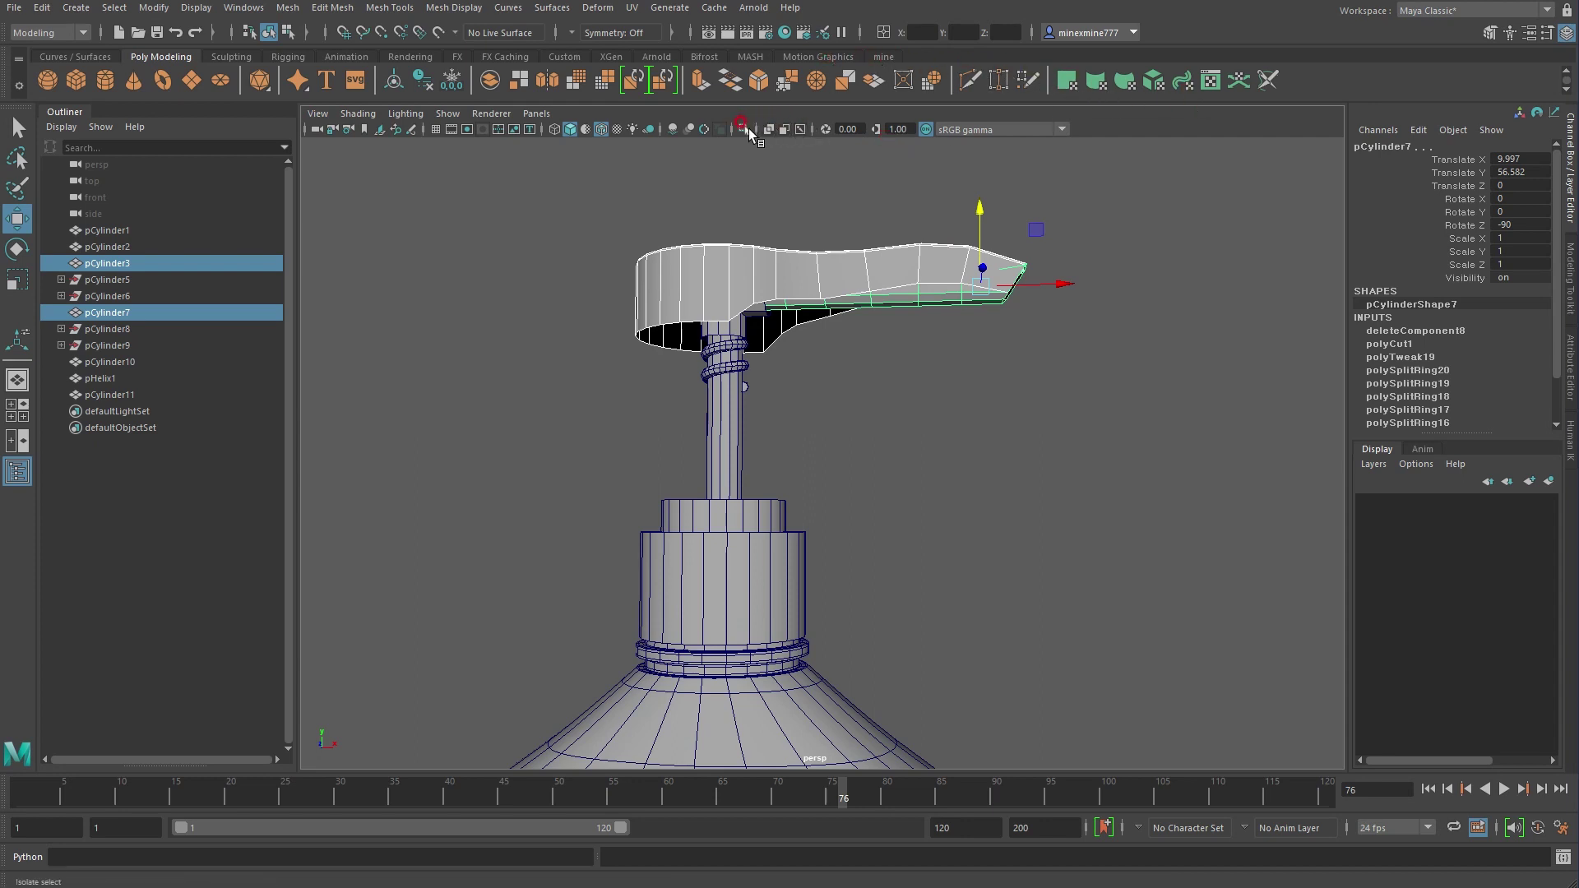
left_click(743, 130)
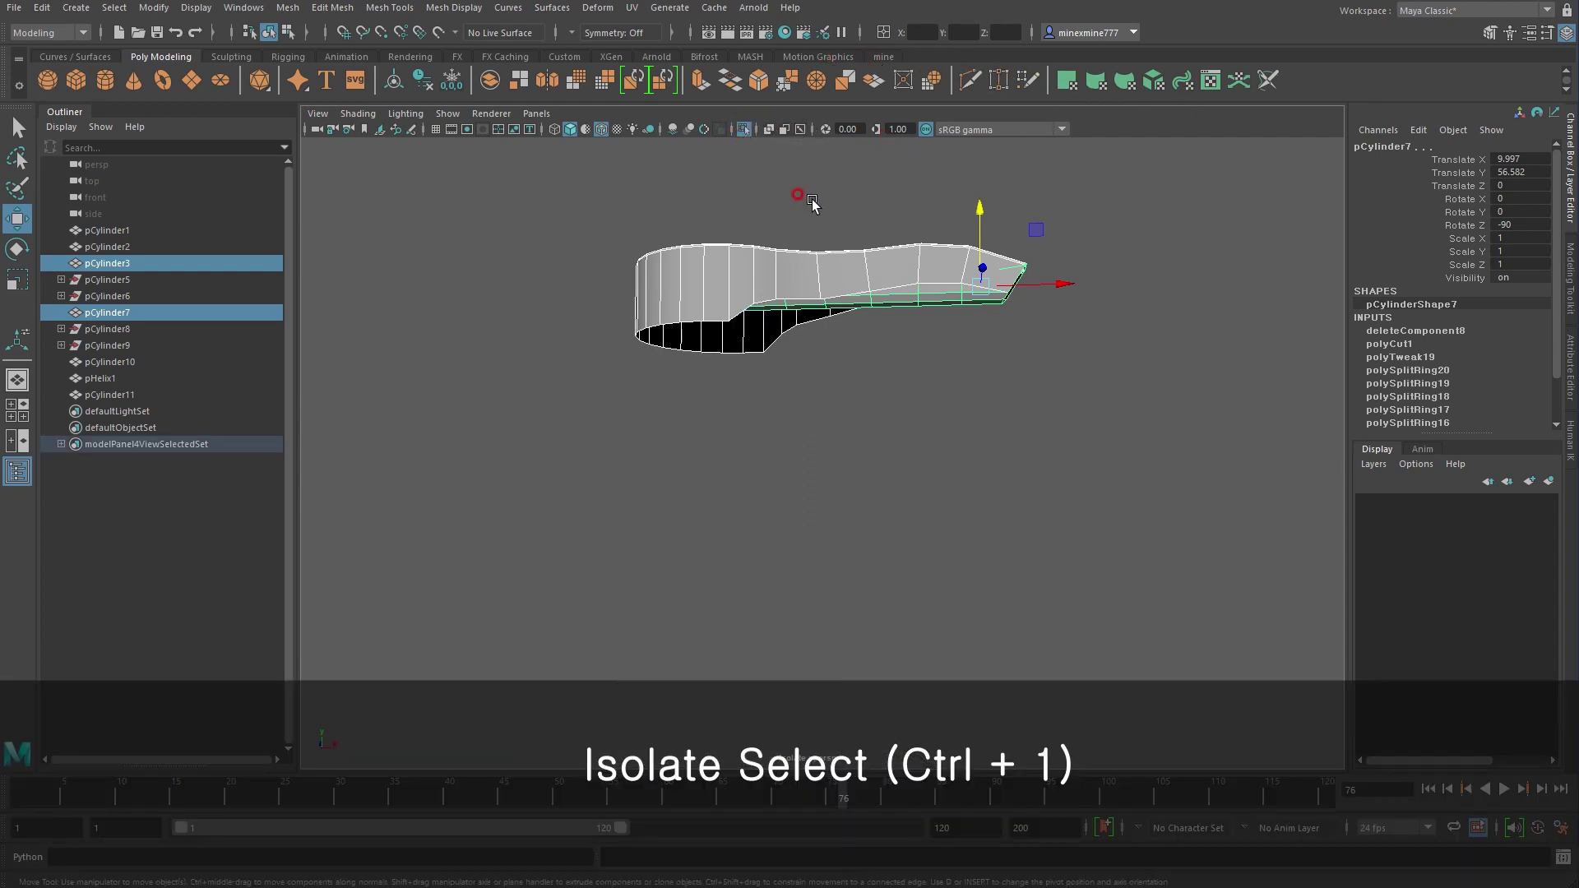
key("f")
left_click(971, 513)
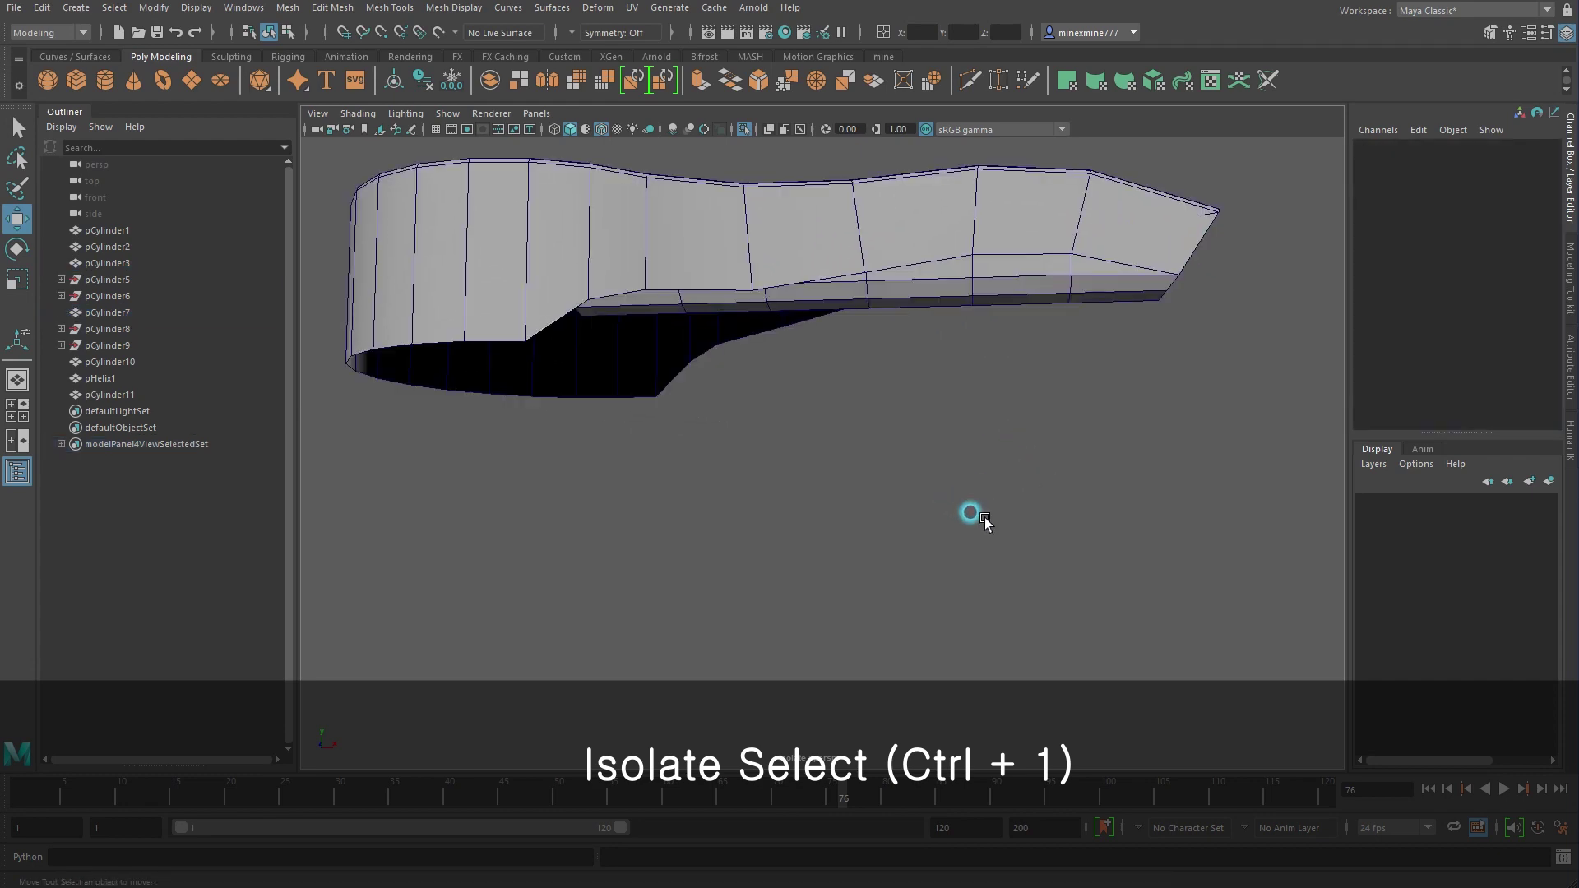
left_click(949, 290)
left_click_drag(994, 342, 728, 409, "alt")
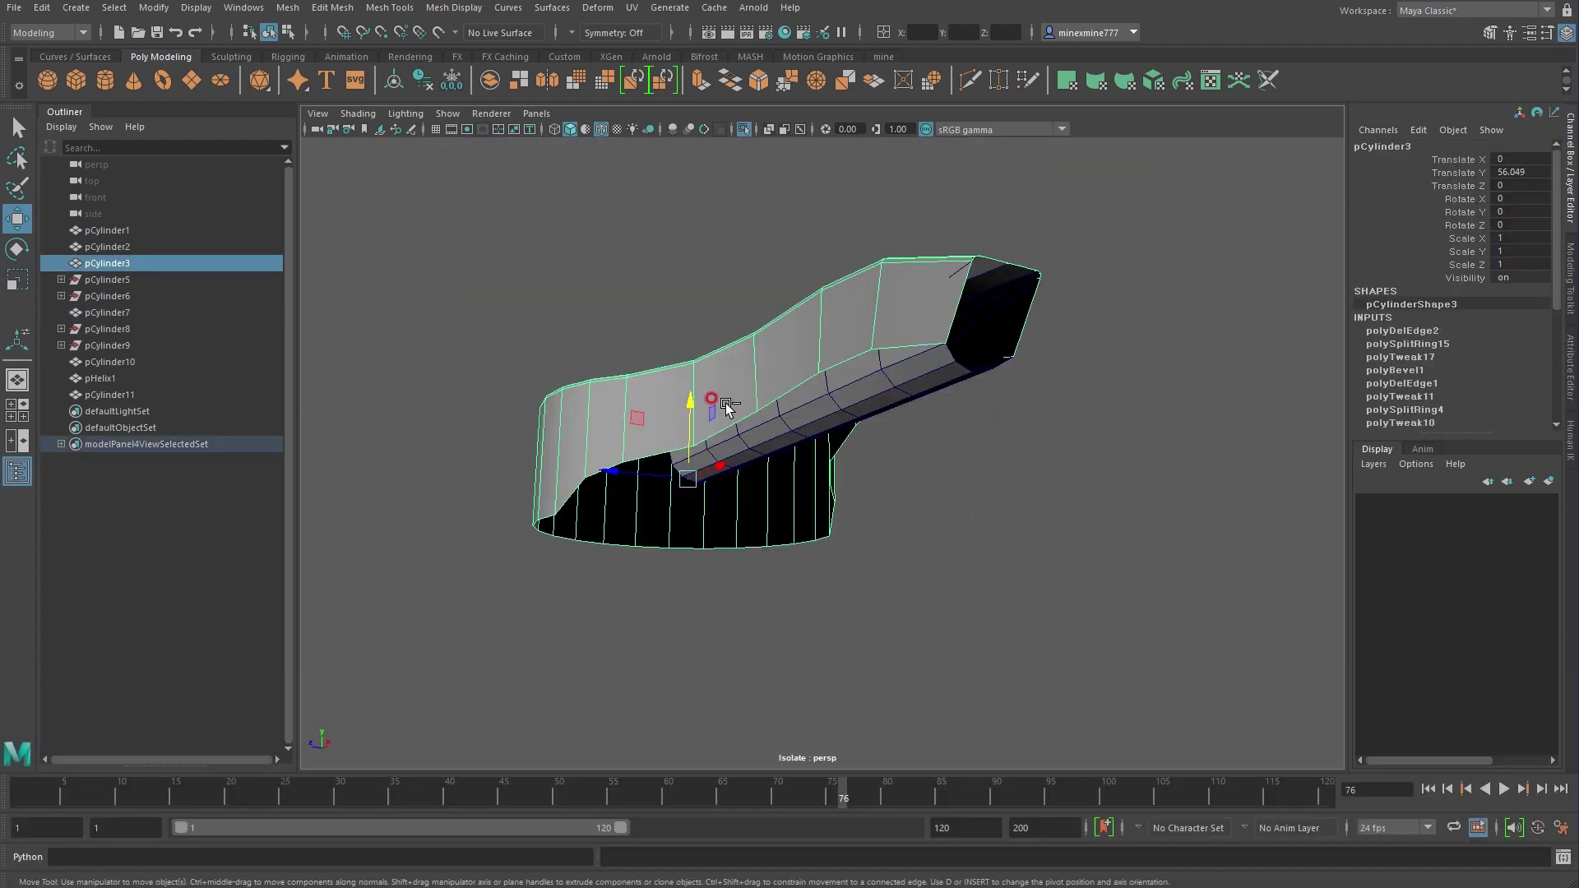
Extrude pCylinder3's faces with Local Translate Z about 0.146 to thicken its wall
key("ctrl+e")
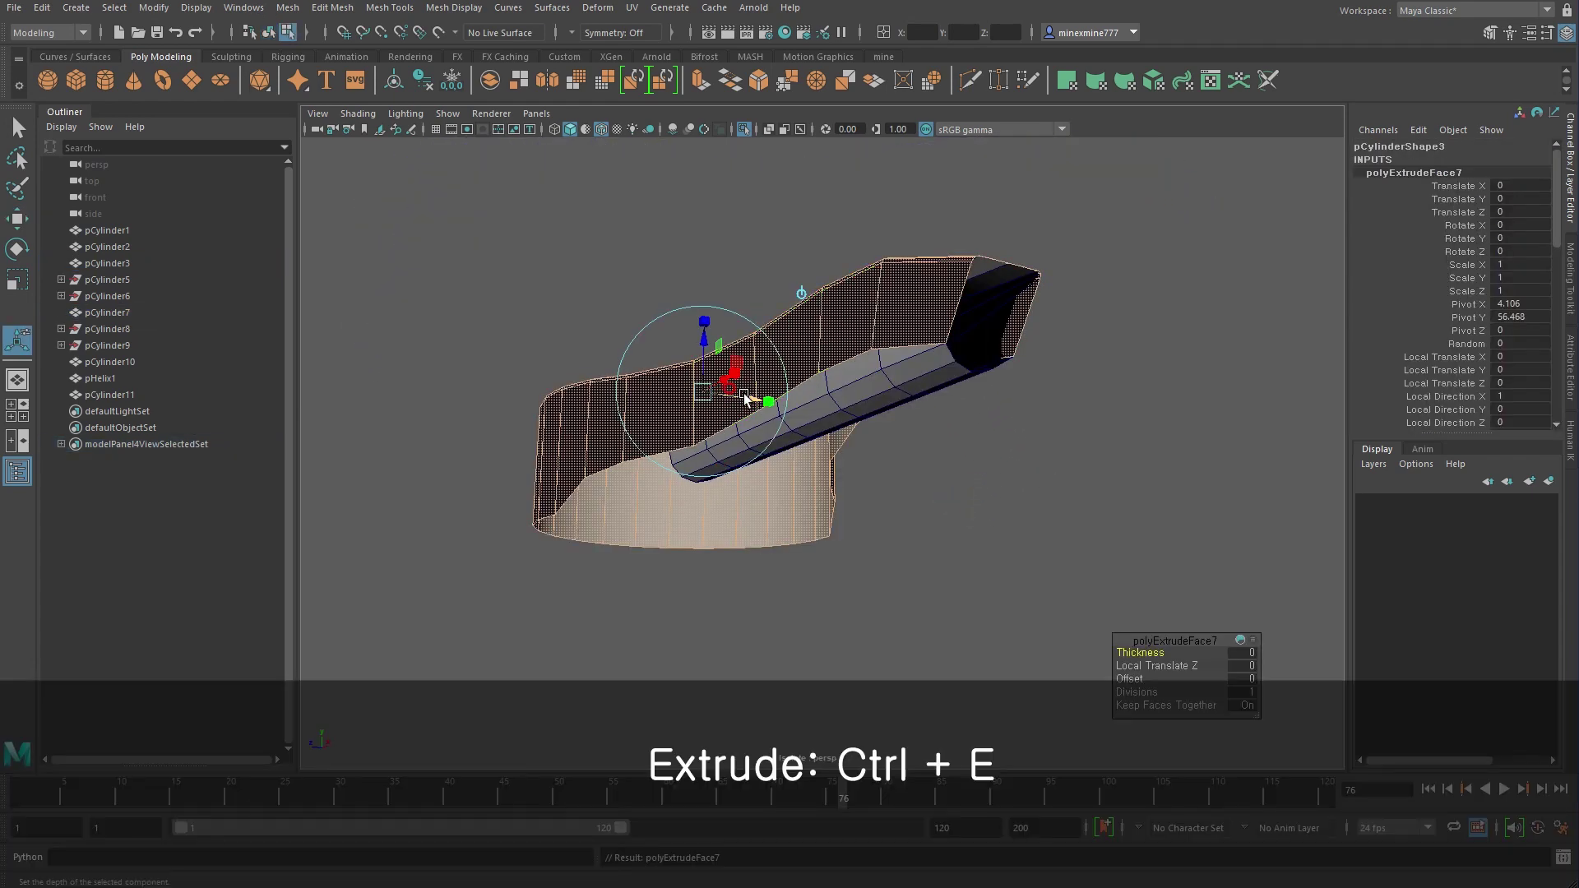
key("ctrl+z")
key("ctrl+z")
key("ctrl+z")
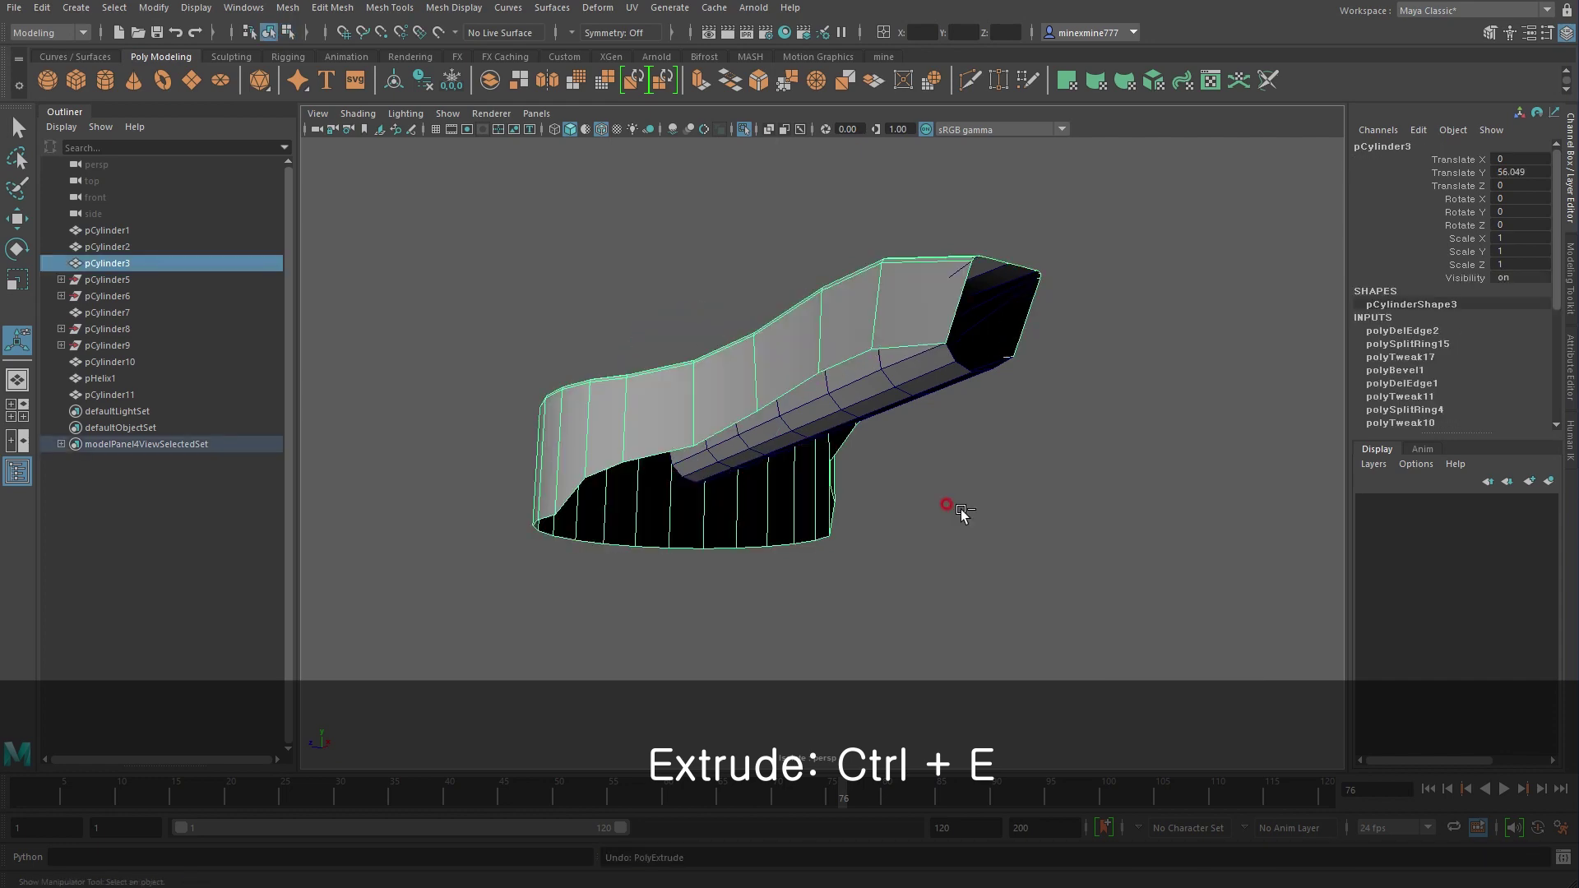
key("ctrl+e")
mouse_move(886, 440)
left_mouse_down("alt")
mouse_move(789, 386)
mouse_move(719, 315)
left_mouse_up("alt")
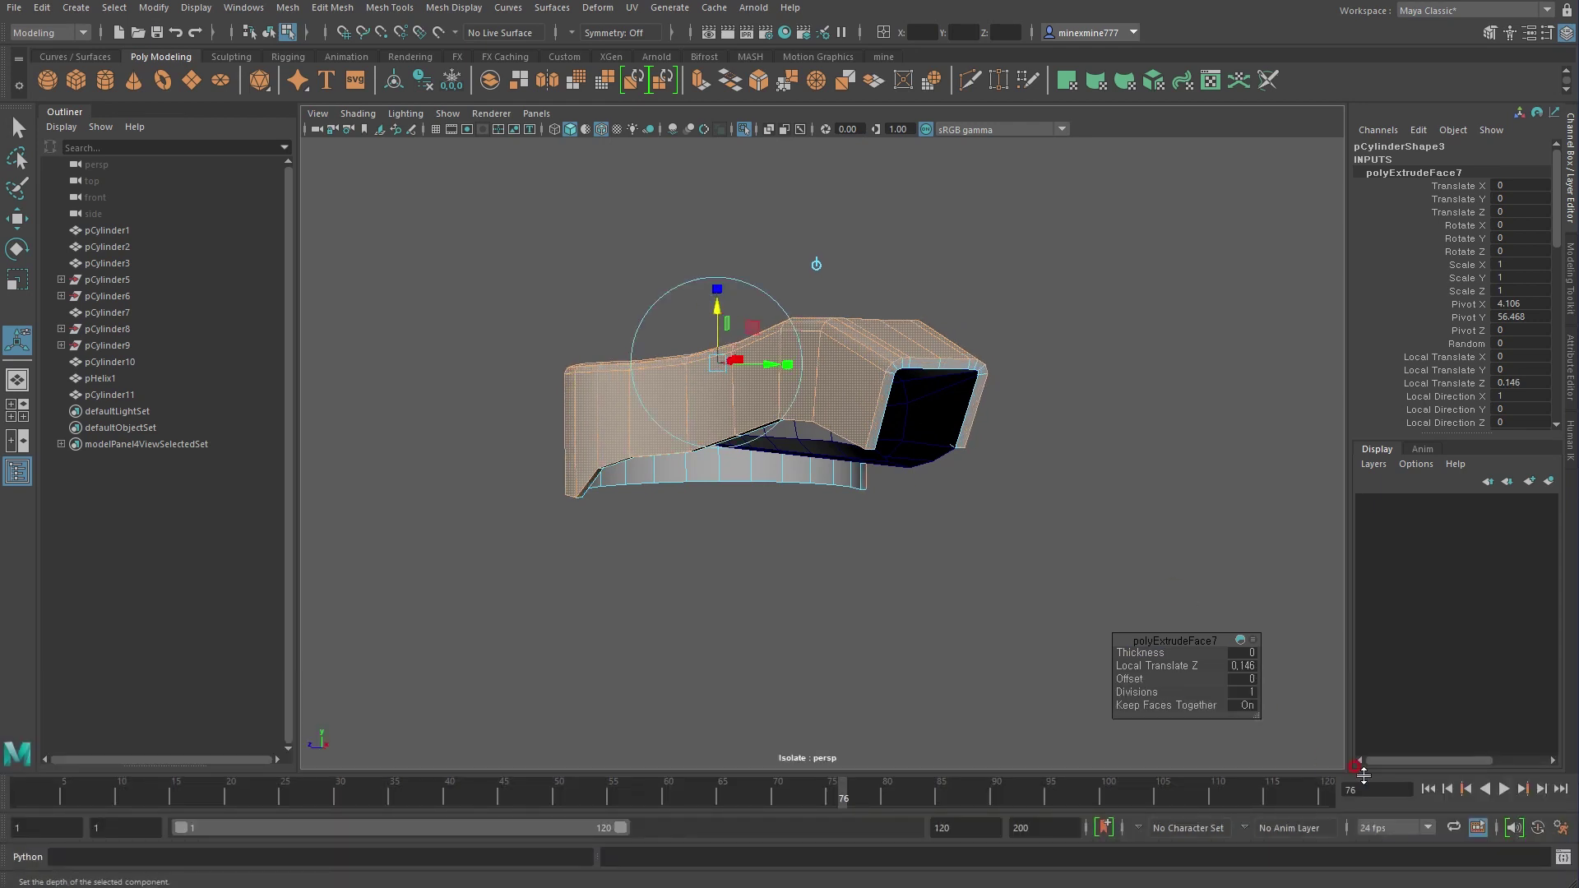
mouse_move(929, 543)
left_mouse_down("alt")
mouse_move(888, 521)
mouse_move(934, 504)
left_mouse_up("alt")
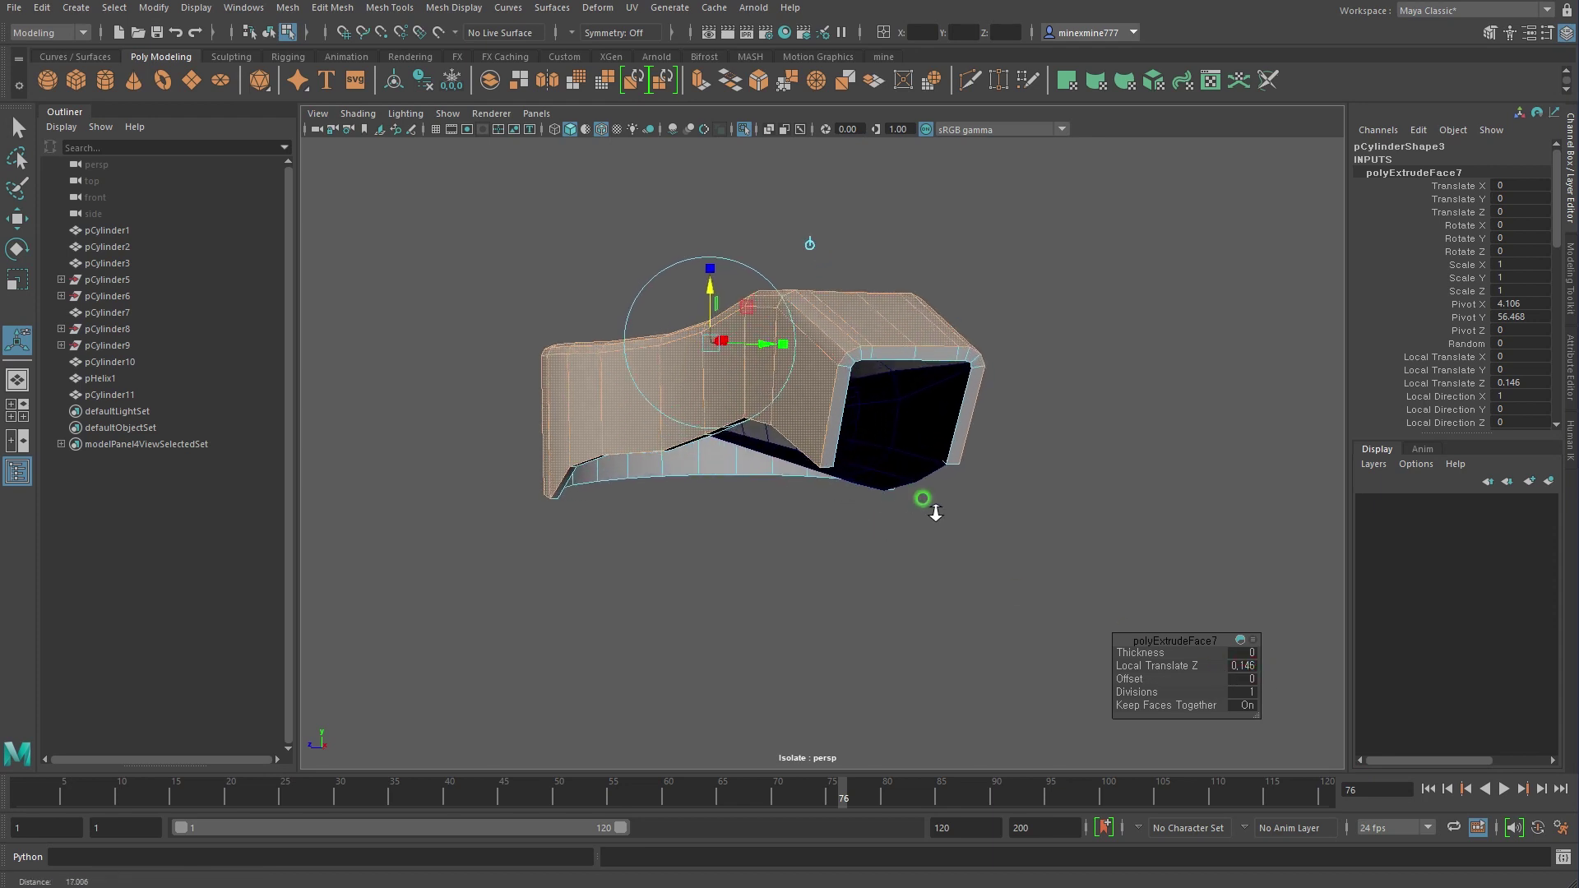
right_click_drag(933, 505, 979, 543, "alt")
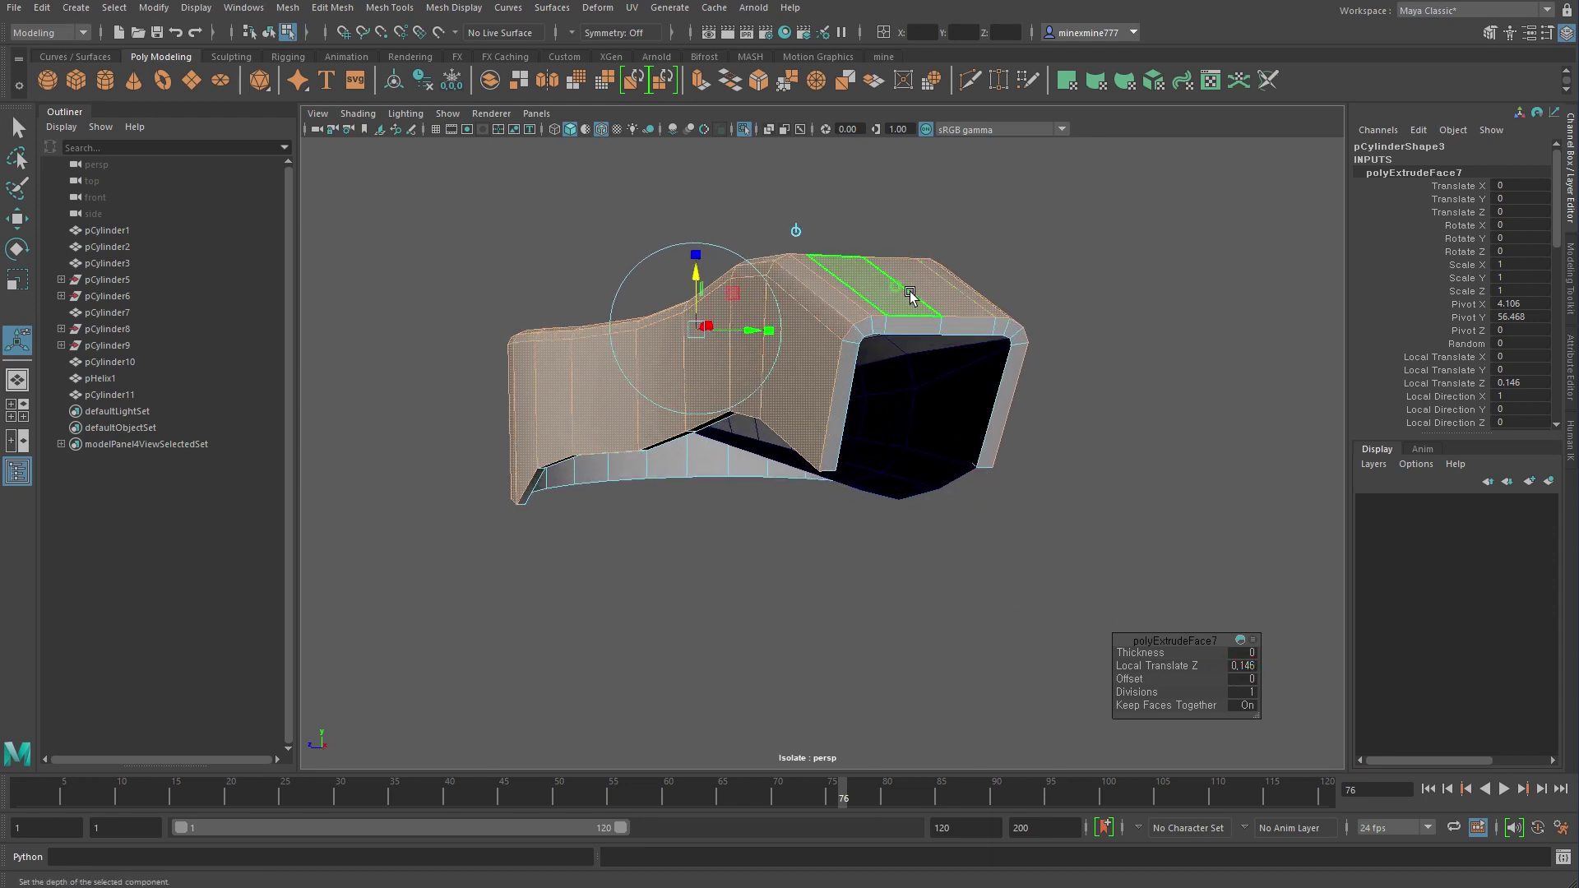
right_click_drag(910, 296, 1004, 265)
right_click_drag(1069, 349, 901, 504, "alt")
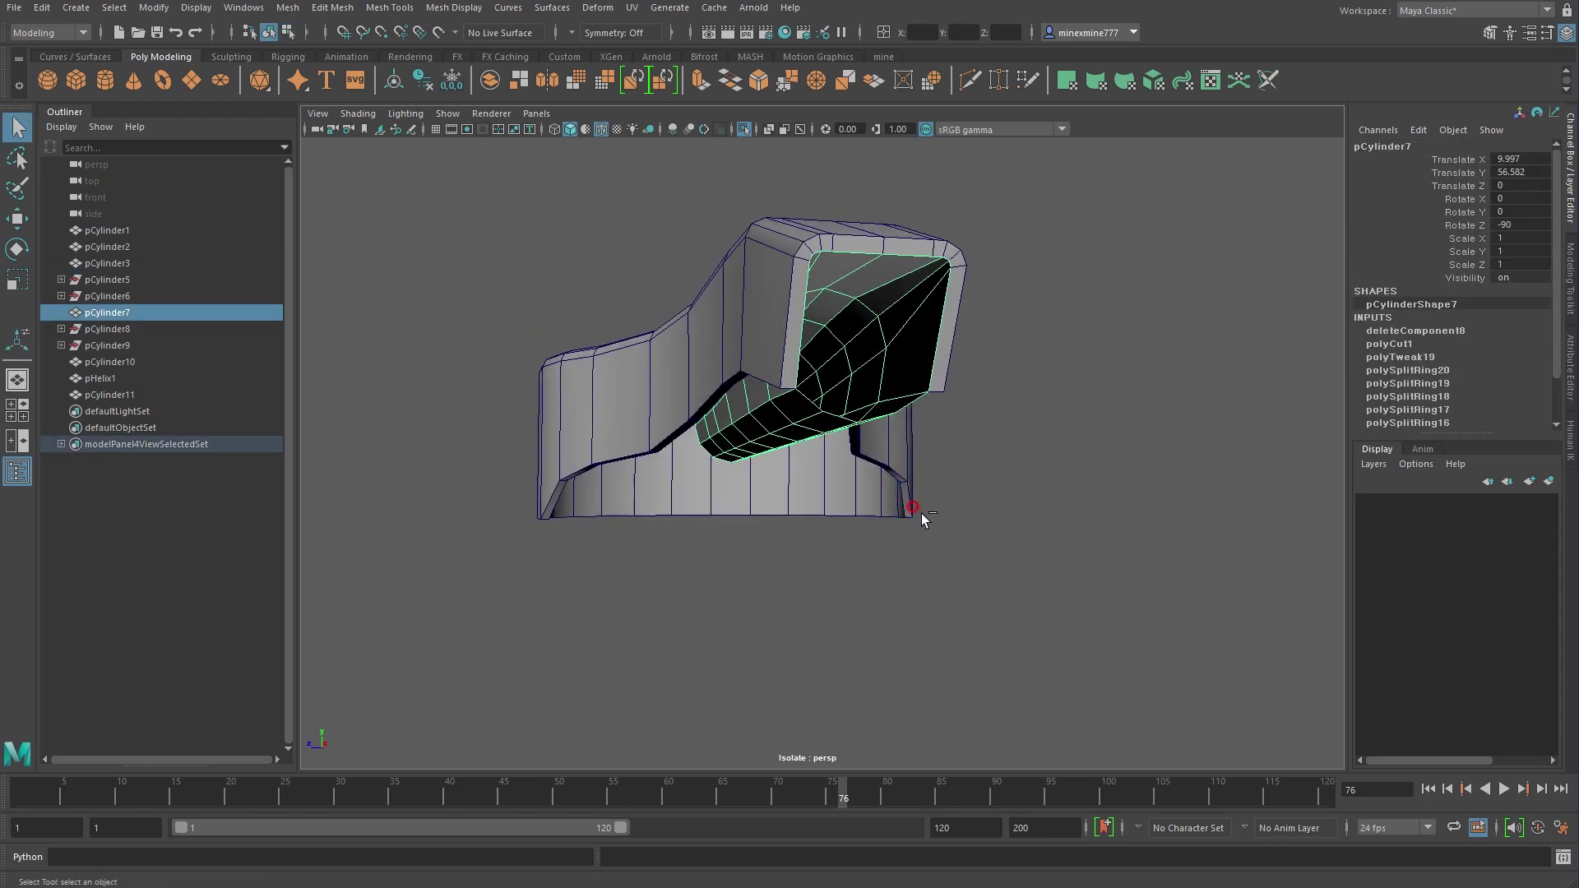
Extrude the nozzle piece pCylinder7's faces inward with Local Translate Z -0.109
key("ctrl+e")
mouse_move(921, 514)
left_mouse_down("alt")
mouse_move(900, 458)
mouse_move(804, 478)
left_mouse_up("alt")
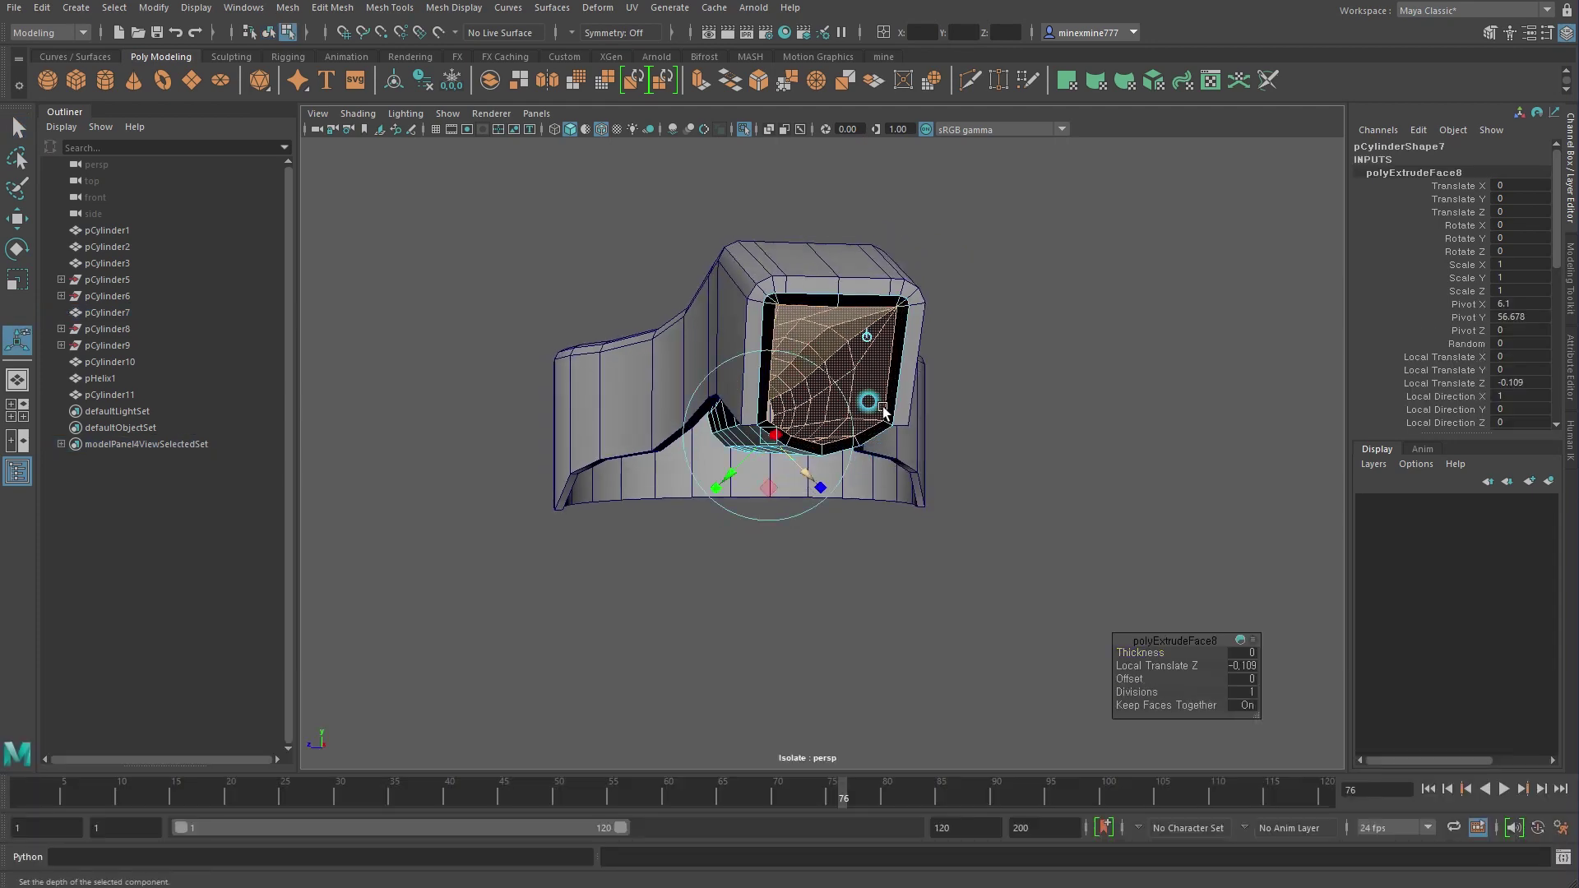
right_click_drag(804, 478, 982, 448, "alt")
left_click_drag(967, 448, 951, 433, "alt")
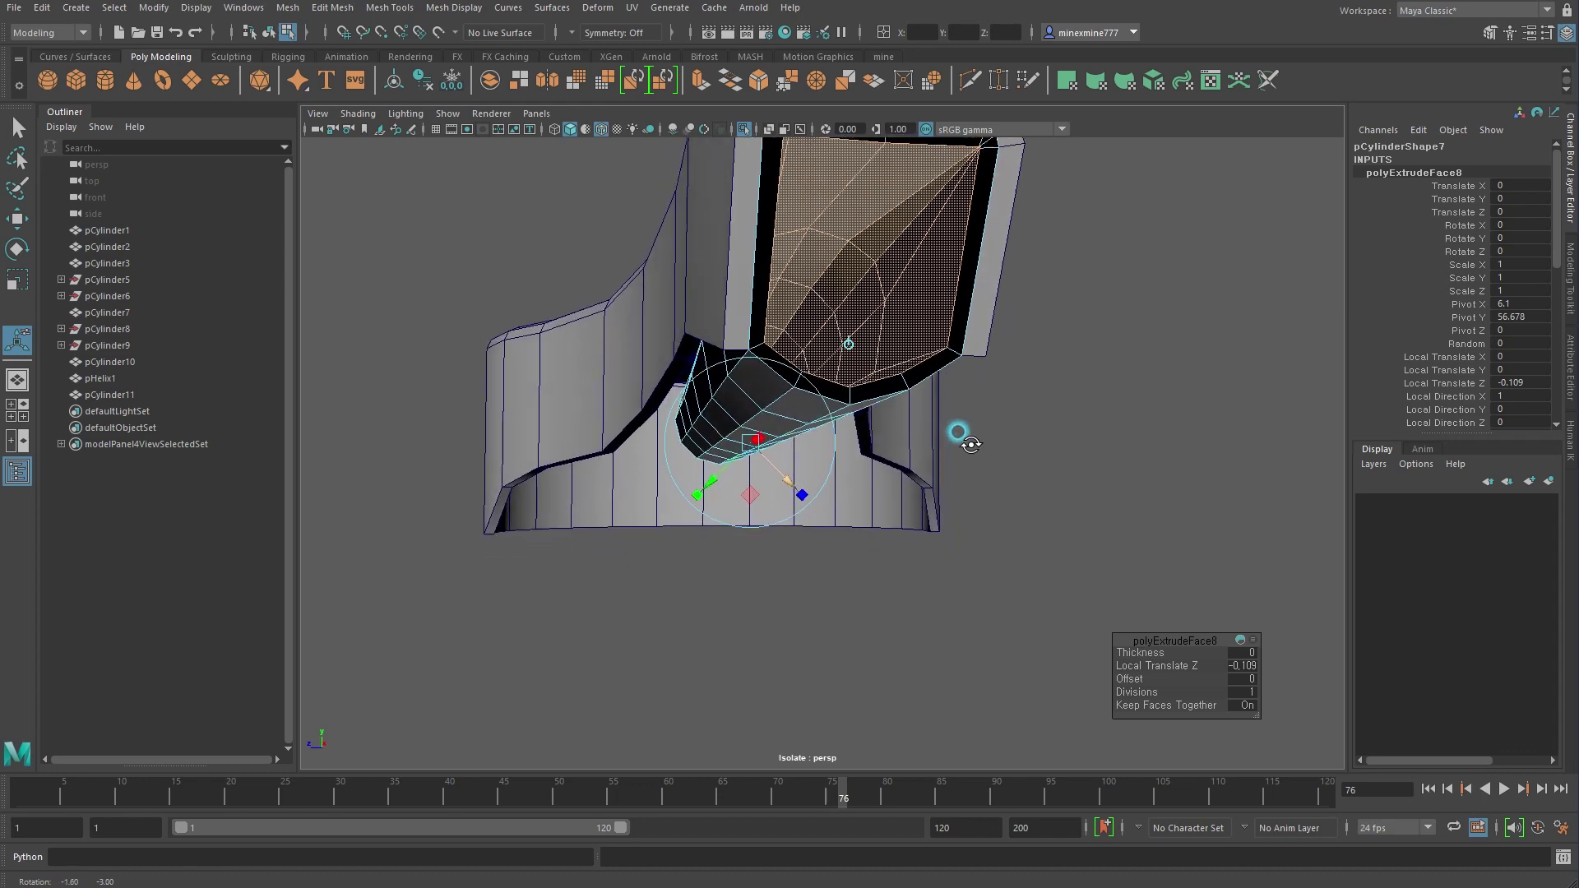
left_click(1050, 416)
mouse_move(1050, 416)
left_mouse_down("alt")
mouse_move(918, 436)
mouse_move(998, 405)
left_mouse_up("alt")
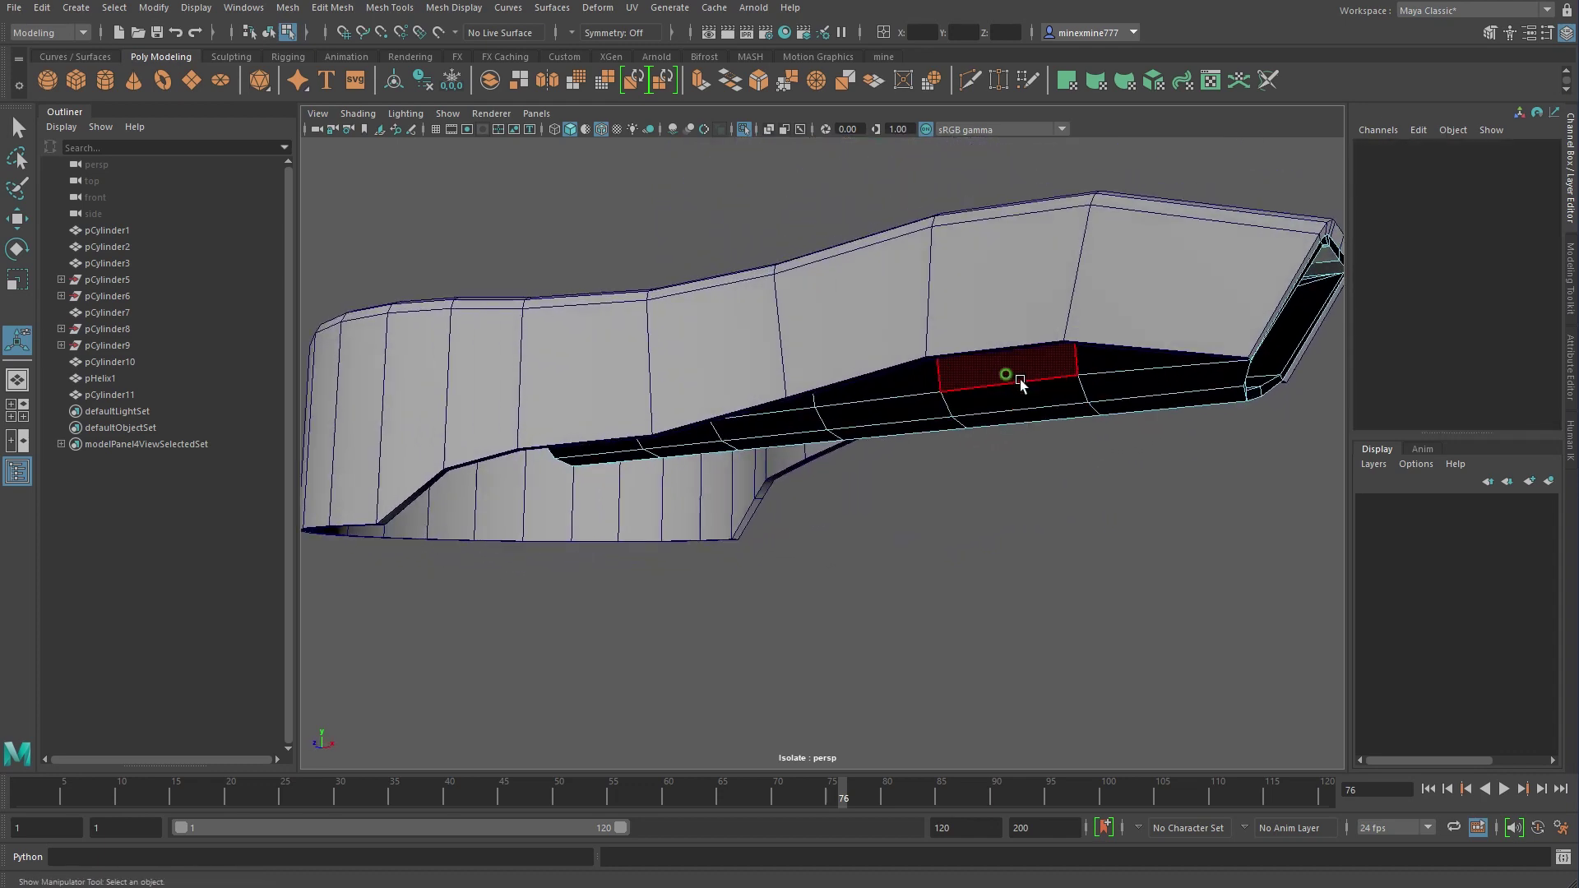
Reverse the nozzle piece's normals via Mesh Display so its black inner faces shade grey
right_click_drag(1020, 378, 1093, 366)
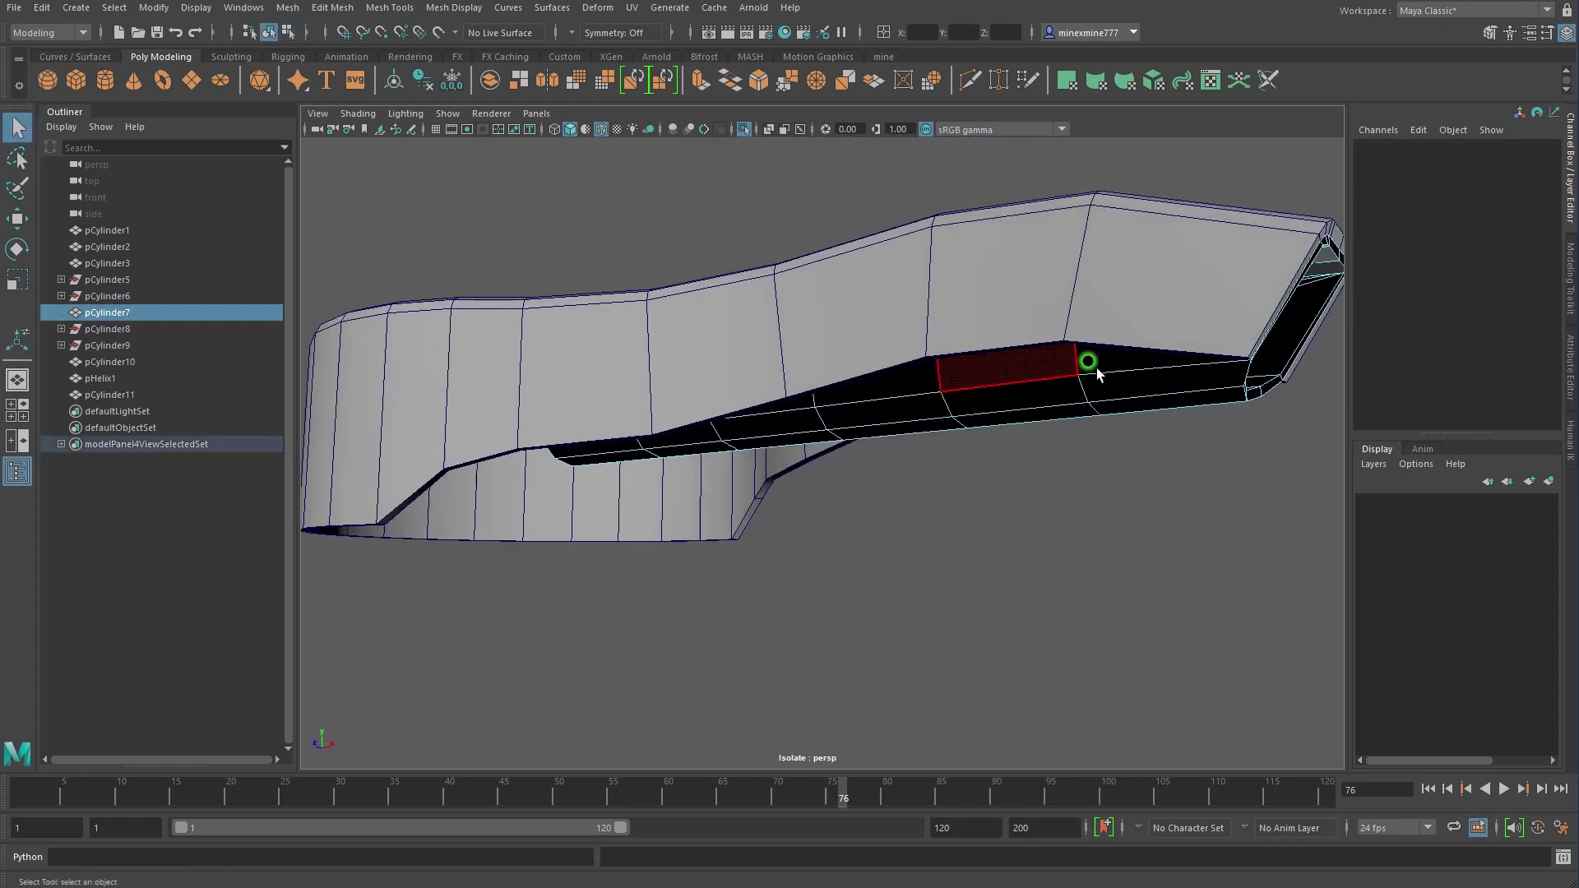
left_click(454, 8)
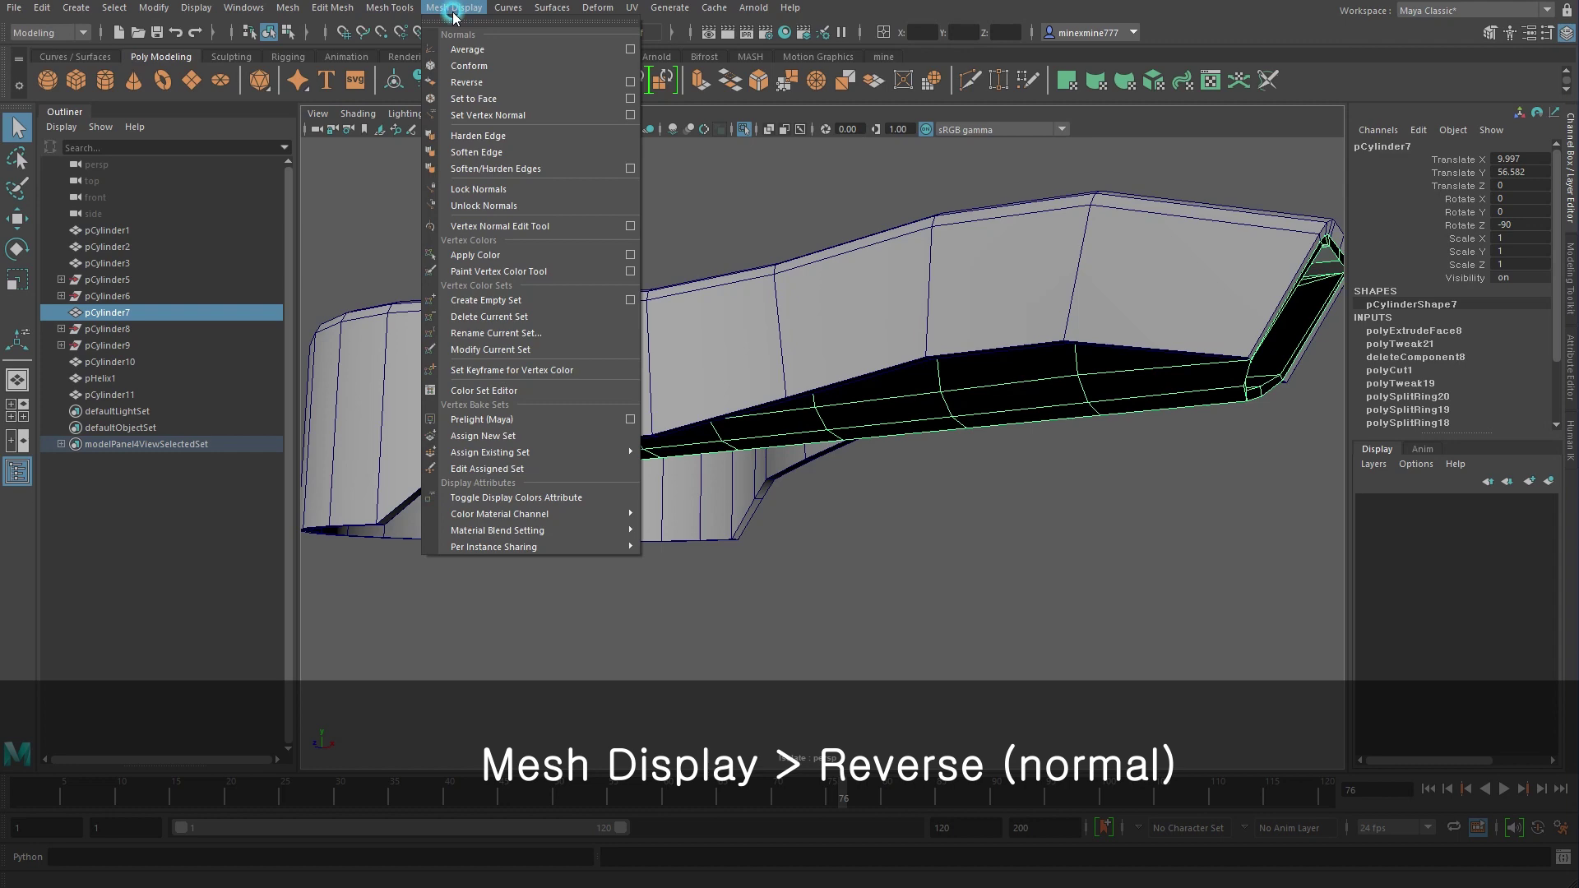
left_click(491, 85)
left_click(1079, 646)
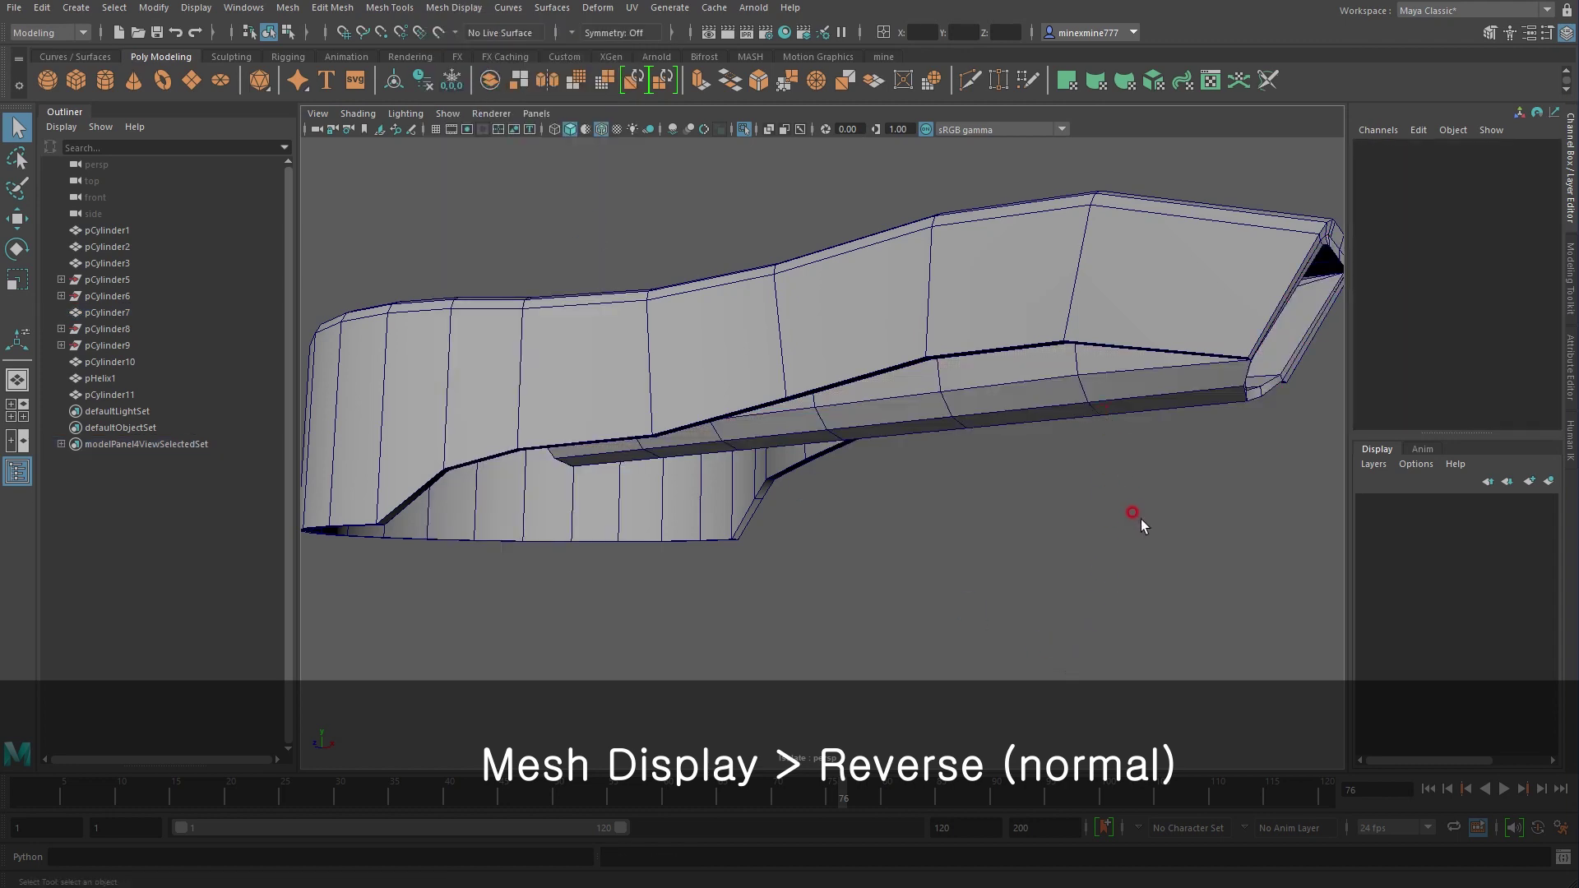
mouse_move(1141, 519)
left_mouse_down("alt")
mouse_move(962, 486)
mouse_move(1007, 503)
mouse_move(972, 467)
left_mouse_up("alt")
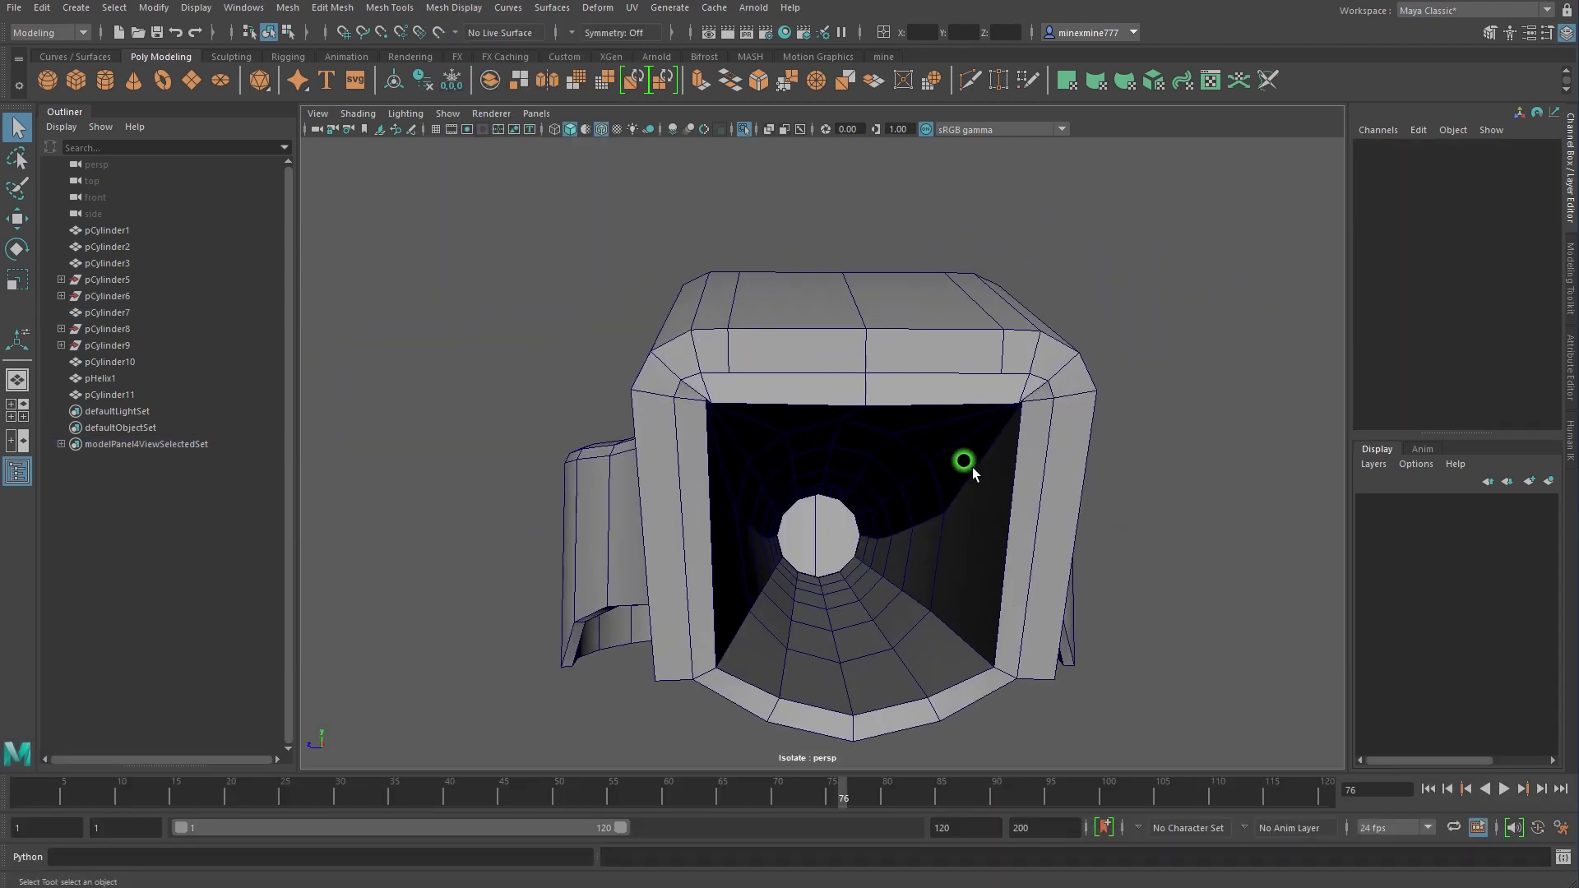
Put the nozzle in vertex mode and zoom the front view onto the spout tip
left_click(972, 403)
right_click_drag(972, 403, 907, 381)
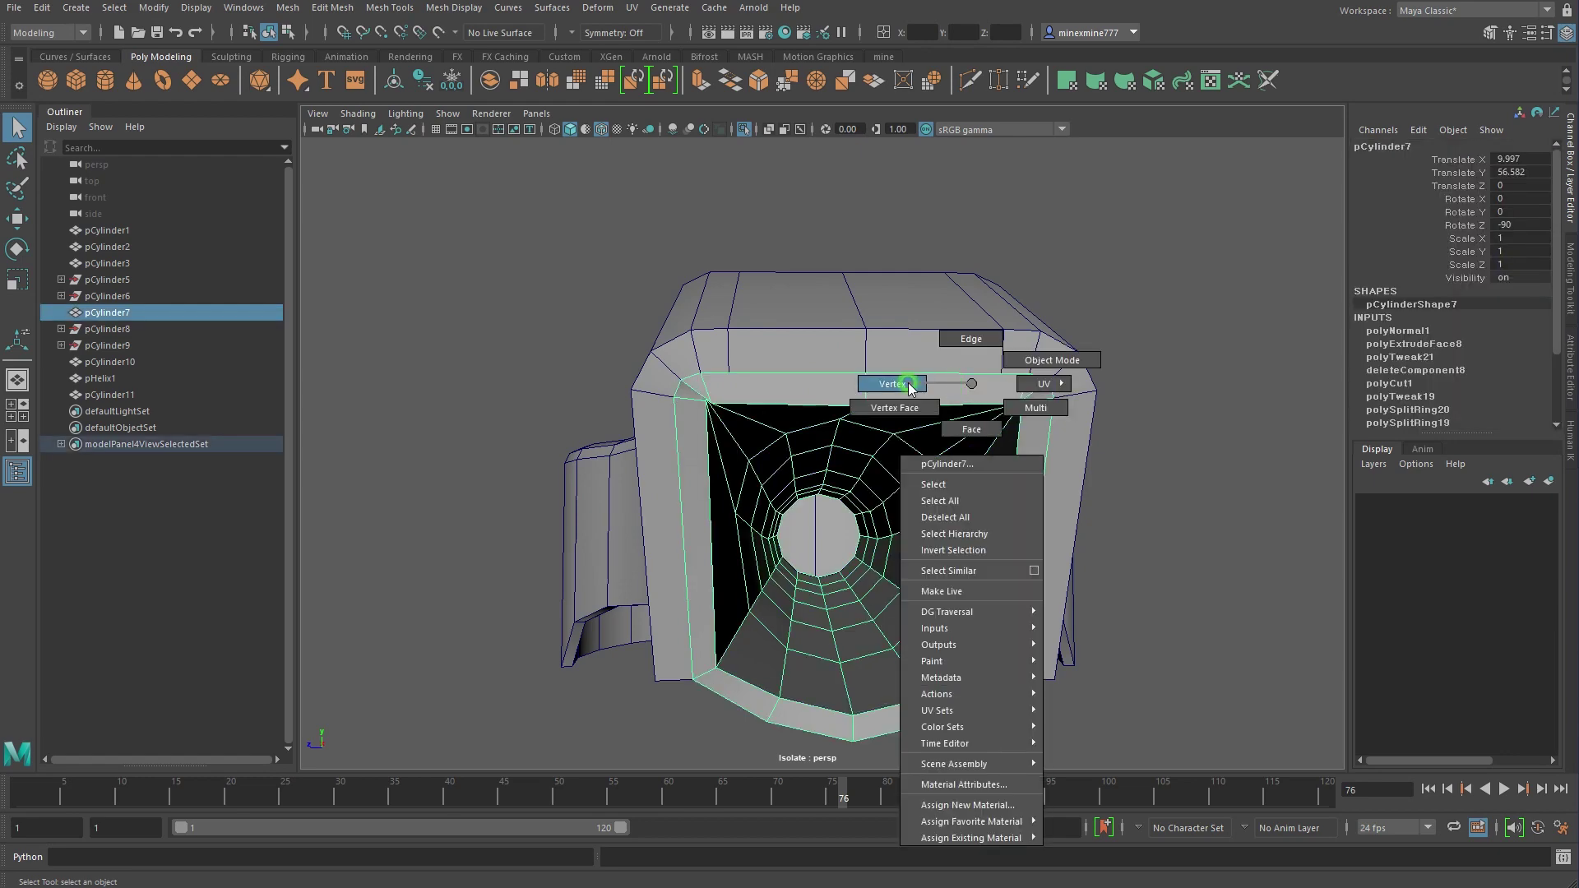
left_click_drag(857, 398, 990, 430, "alt")
key("space")
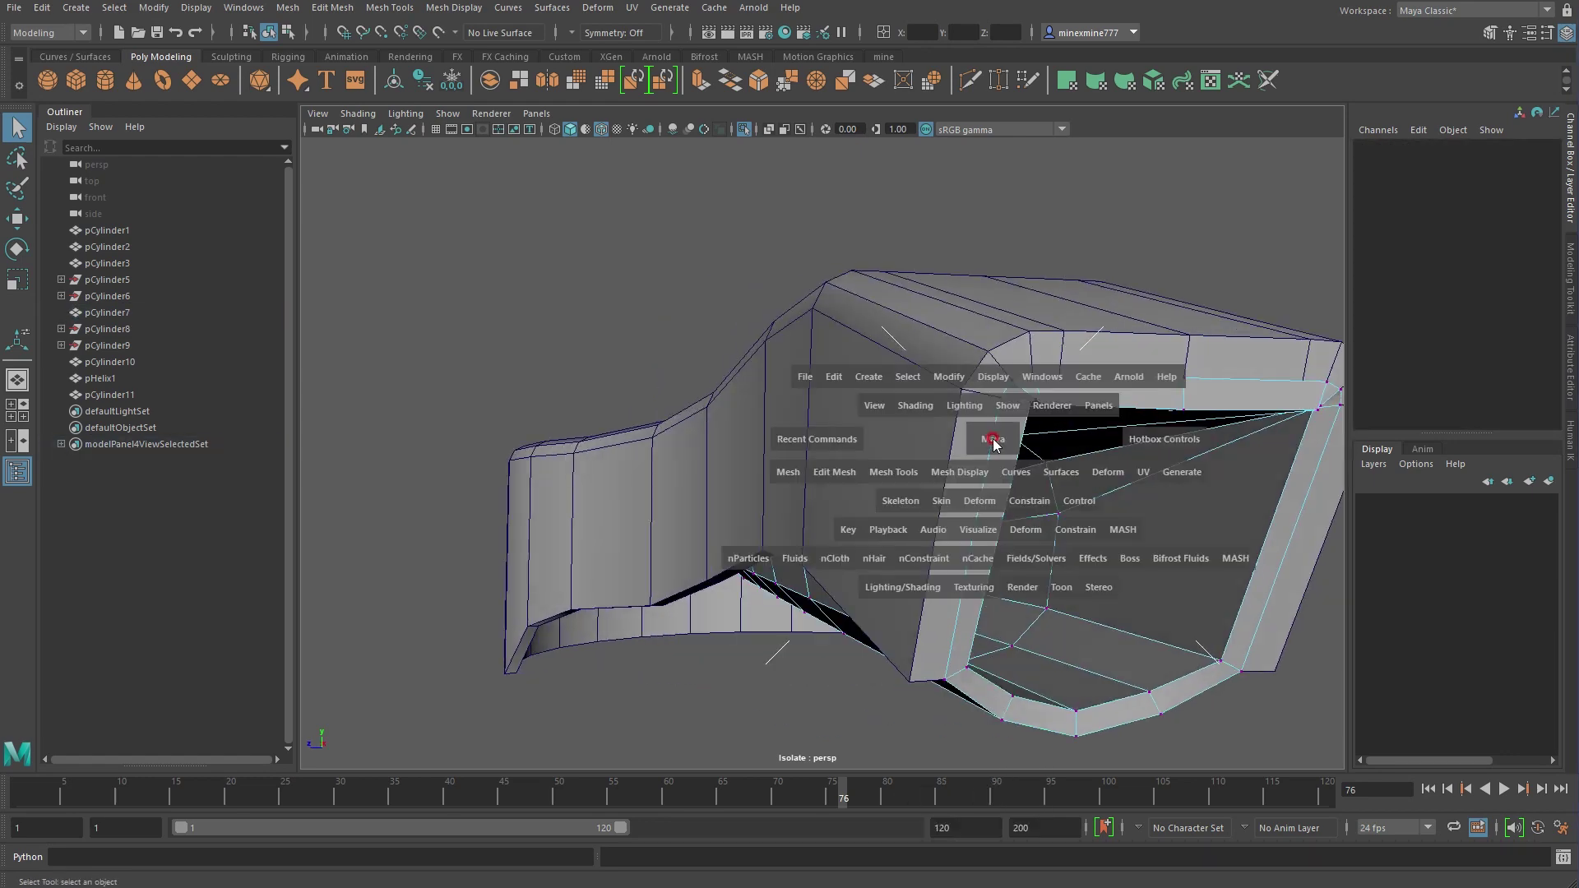
key("space")
middle_click_drag(762, 679, 387, 634, "alt")
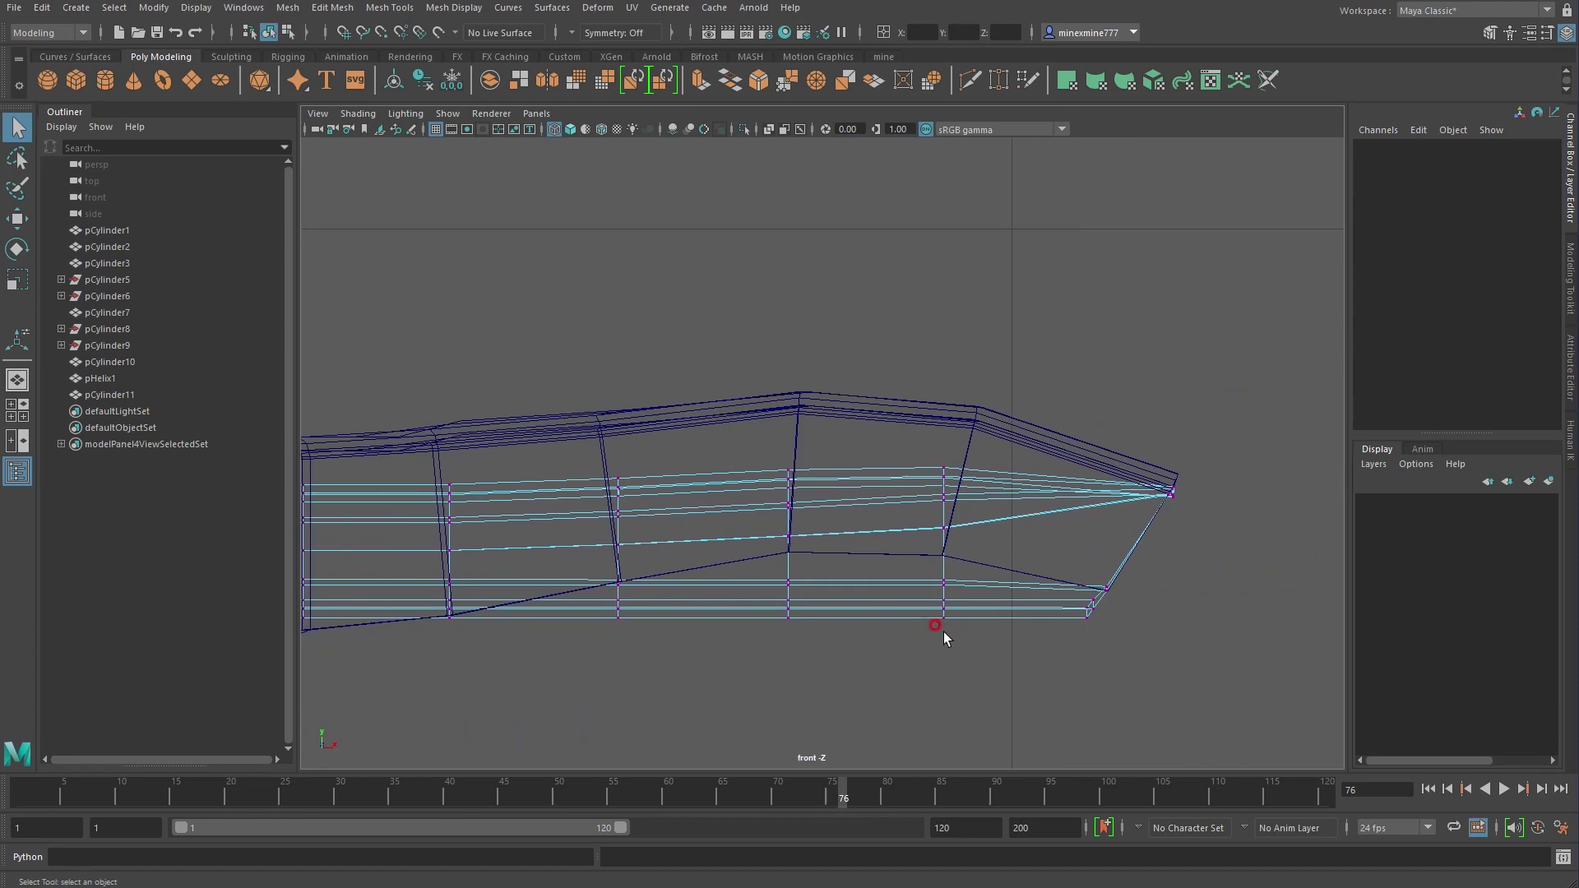
middle_click_drag(944, 632, 1023, 449, "alt")
scroll(1046, 536, "up", 3)
middle_click_drag(1046, 535, 802, 559, "alt")
right_click_drag(803, 559, 1217, 718, "alt")
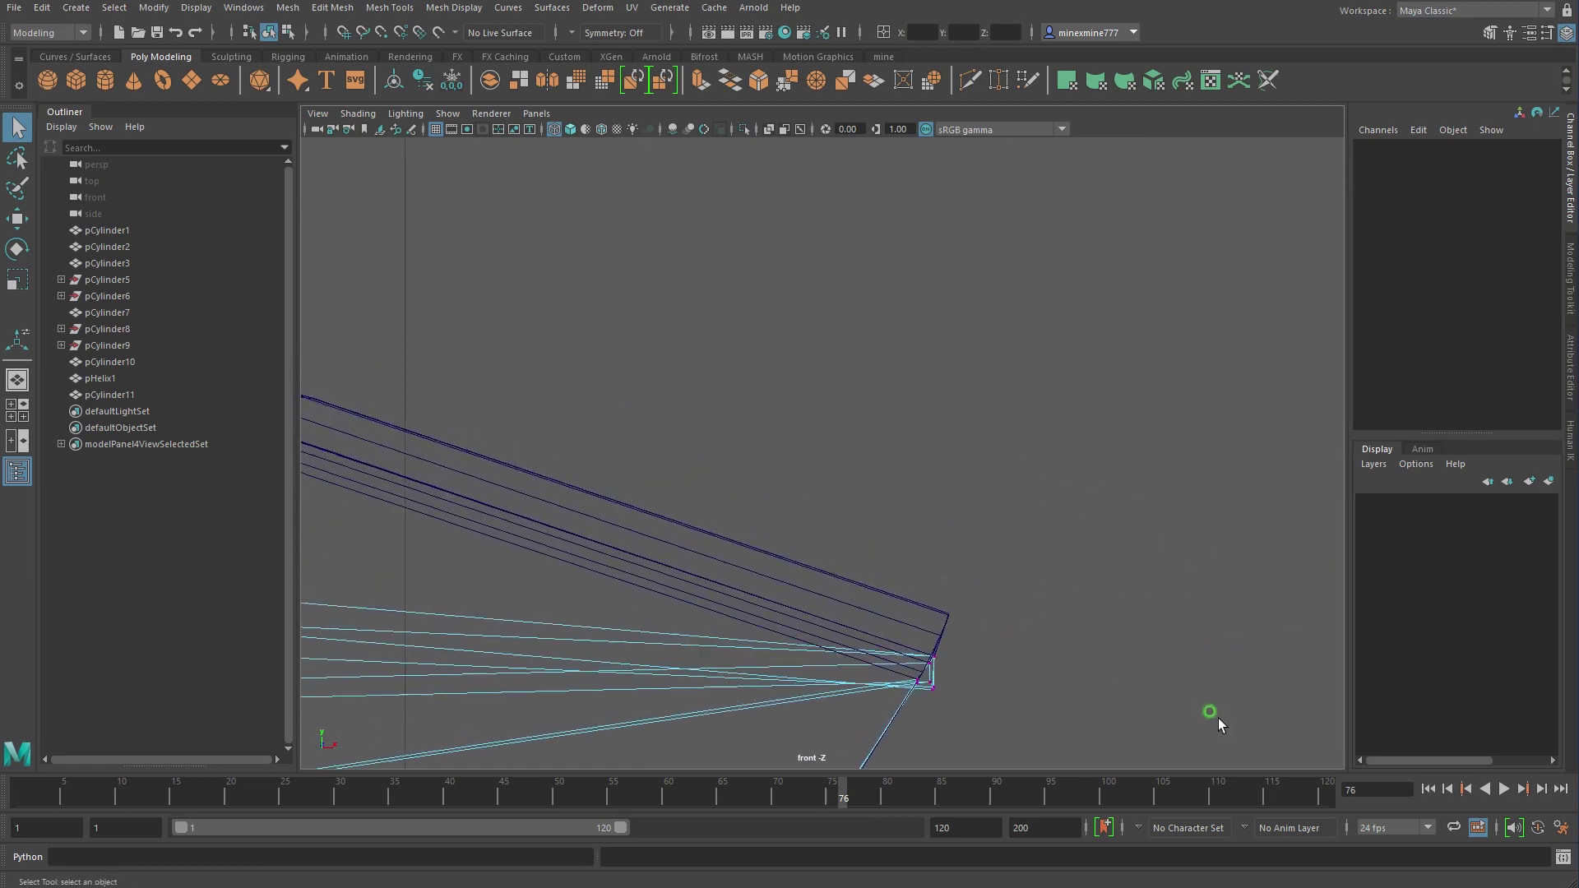
middle_click_drag(1217, 718, 892, 444, "alt")
mouse_move(892, 444)
right_mouse_down("alt")
mouse_move(891, 505)
mouse_move(1239, 703)
right_mouse_up("alt")
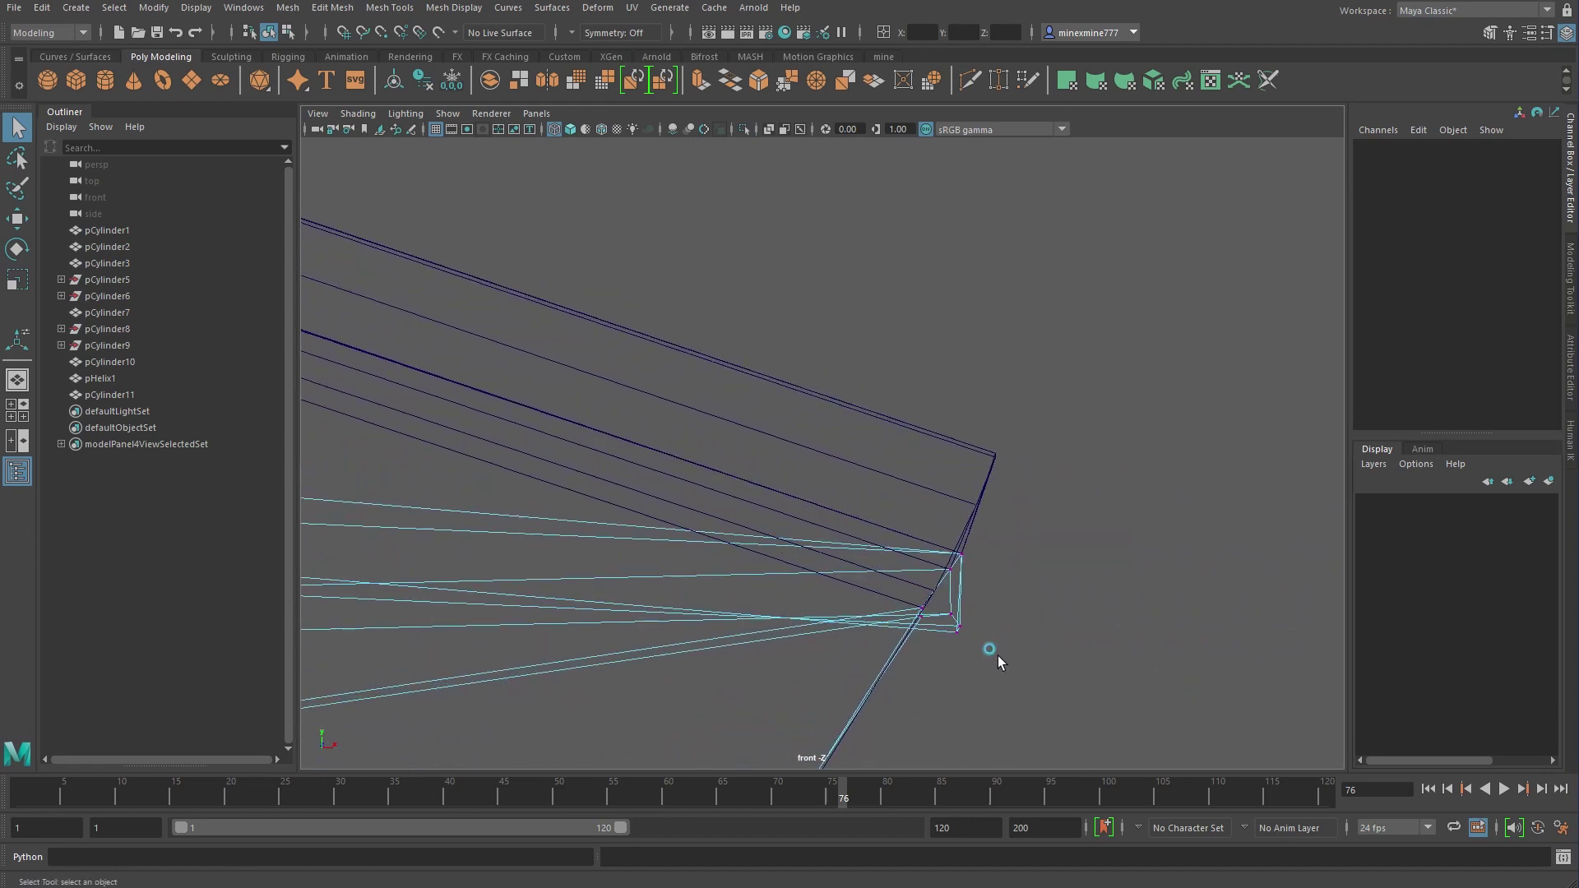
Flatten the three tip vertices in X, tilt them, and nudge them into place
mouse_move(998, 655)
left_mouse_down()
mouse_move(934, 596)
mouse_move(977, 629)
left_mouse_up()
key("w")
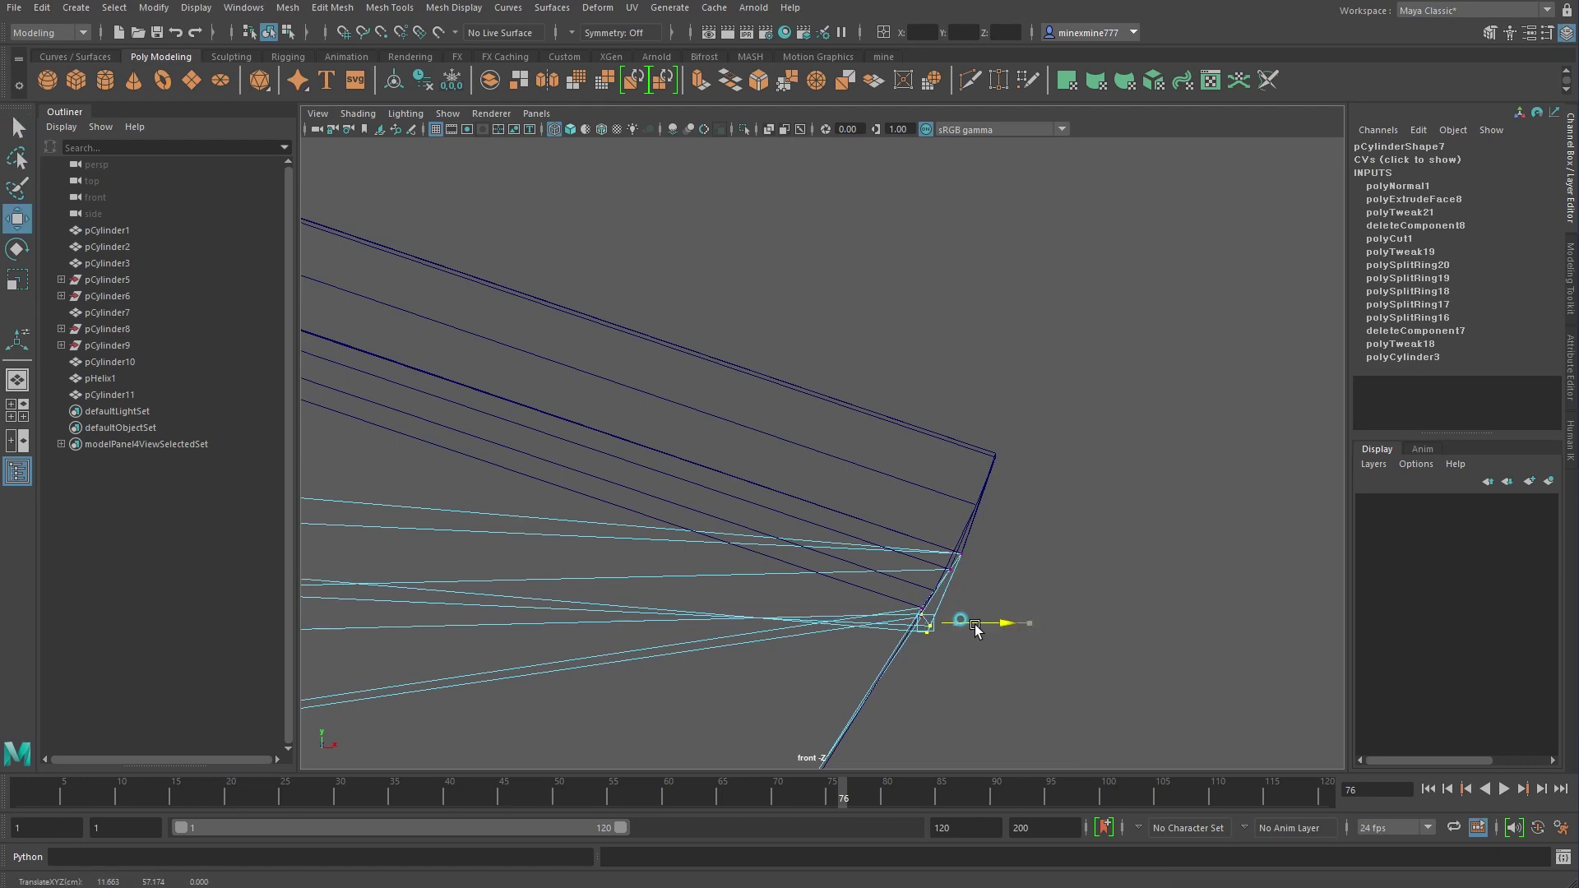
mouse_move(972, 629)
right_mouse_down("alt")
mouse_move(1227, 668)
mouse_move(958, 650)
right_mouse_up("alt")
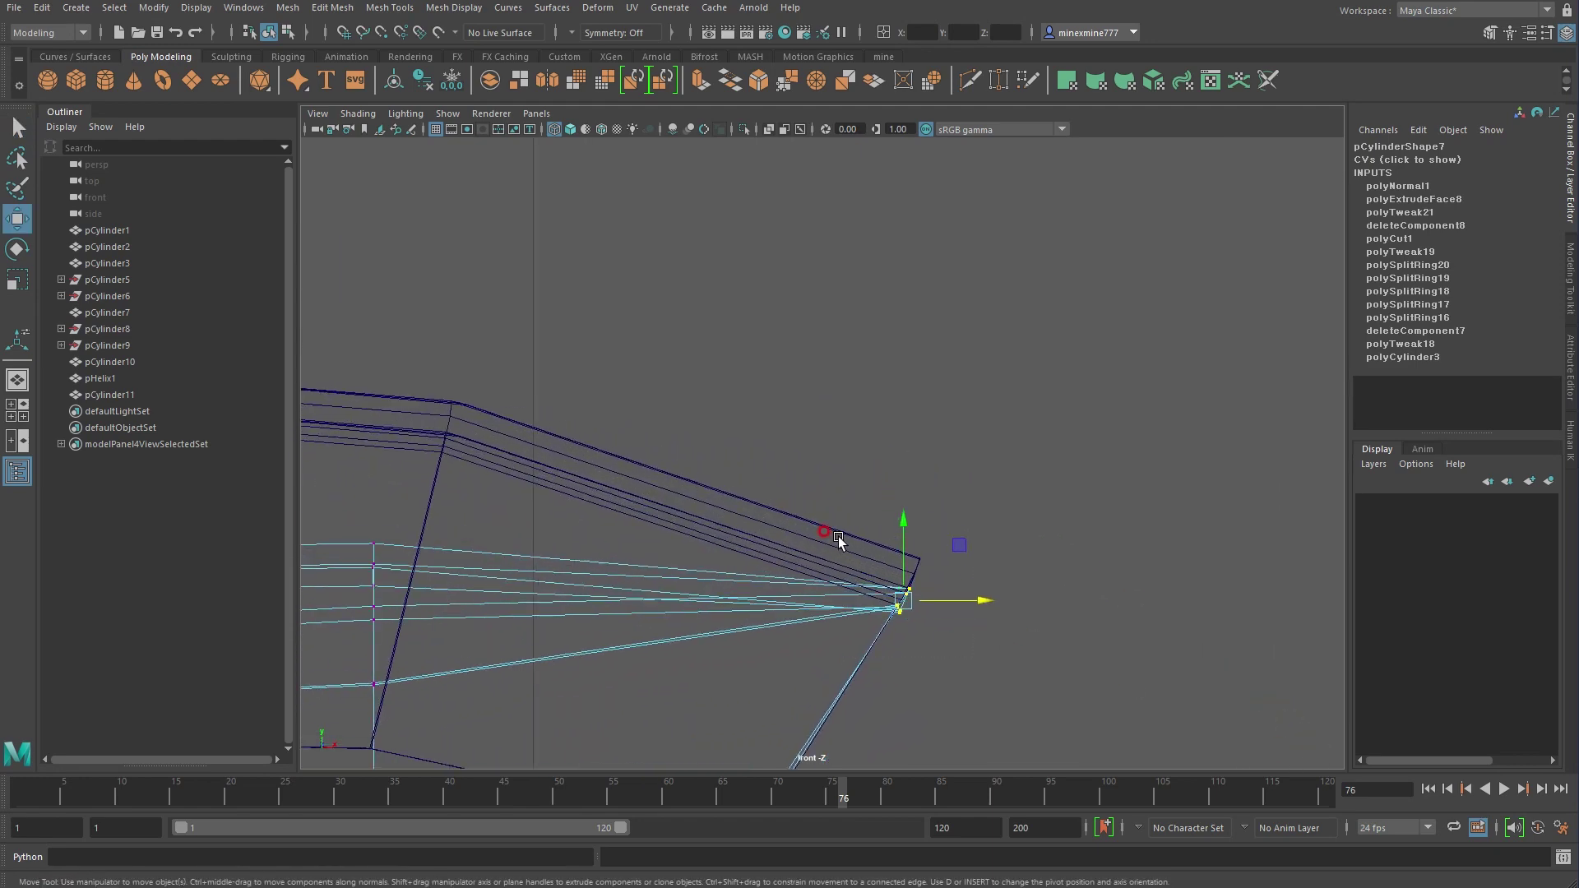
key("r")
left_click_drag(979, 599, 860, 600)
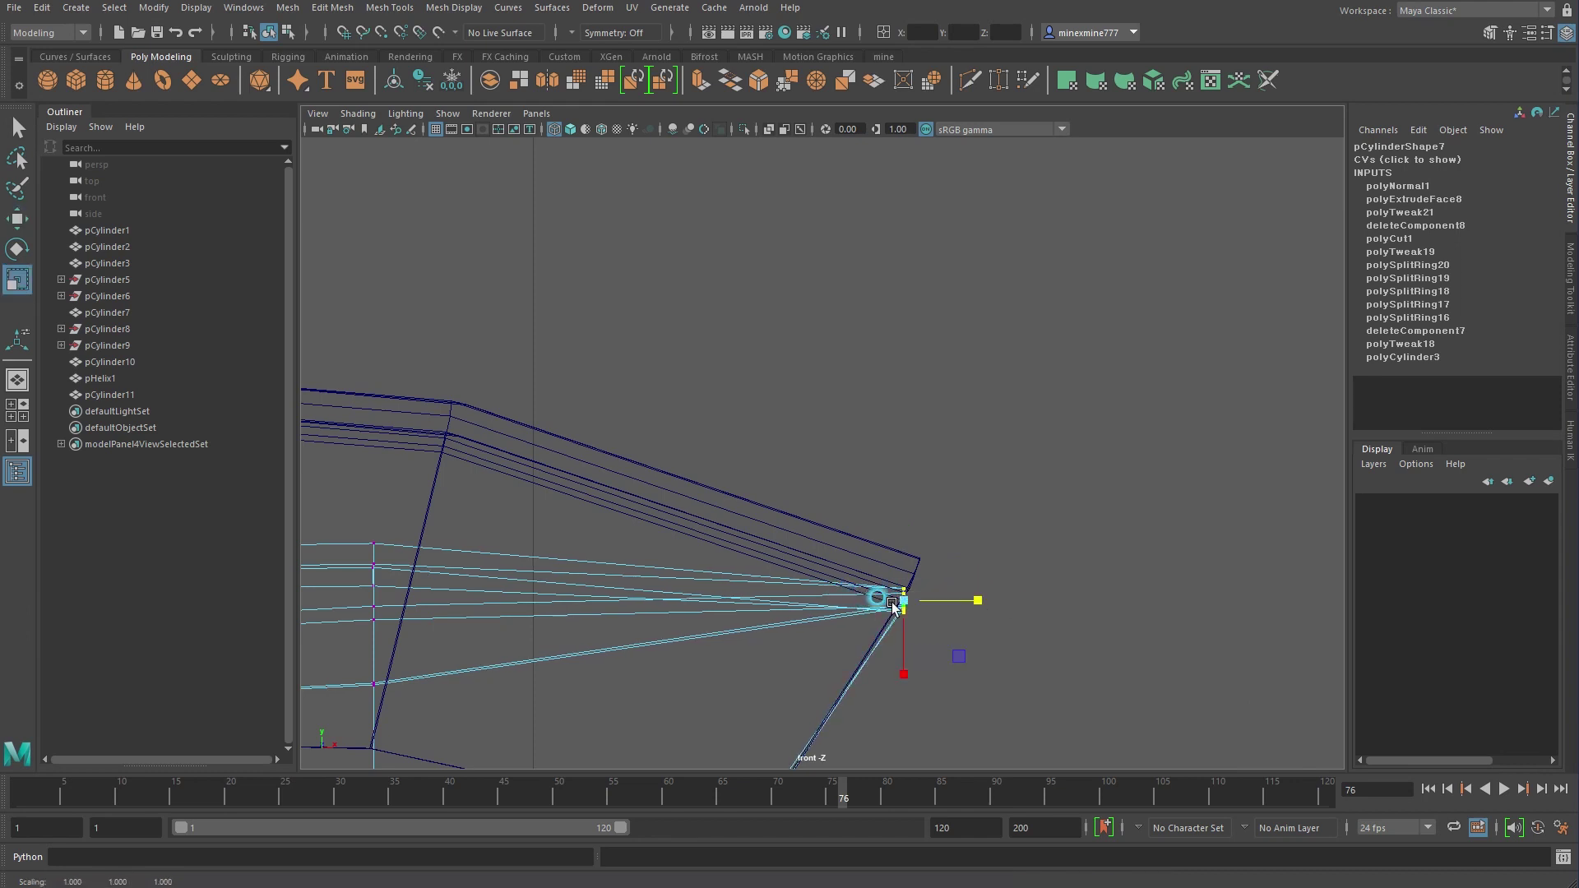
mouse_move(894, 606)
middle_mouse_down("alt")
mouse_move(1028, 655)
mouse_move(1025, 503)
middle_mouse_up("alt")
key("e")
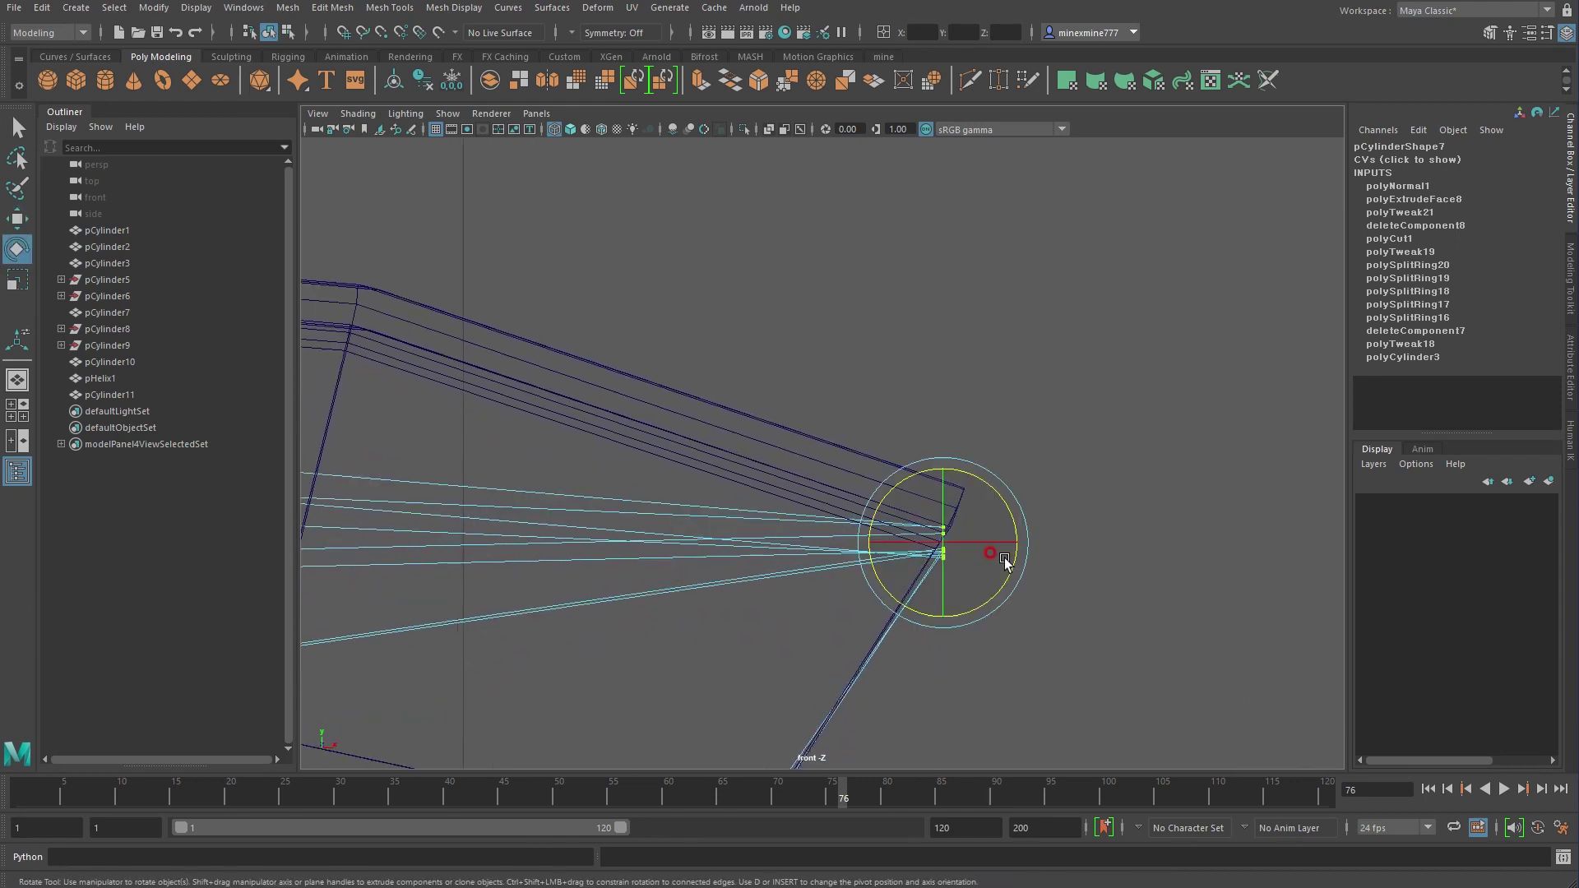
mouse_move(1013, 517)
left_mouse_down()
mouse_move(1019, 556)
mouse_move(1016, 543)
left_mouse_up()
key("w")
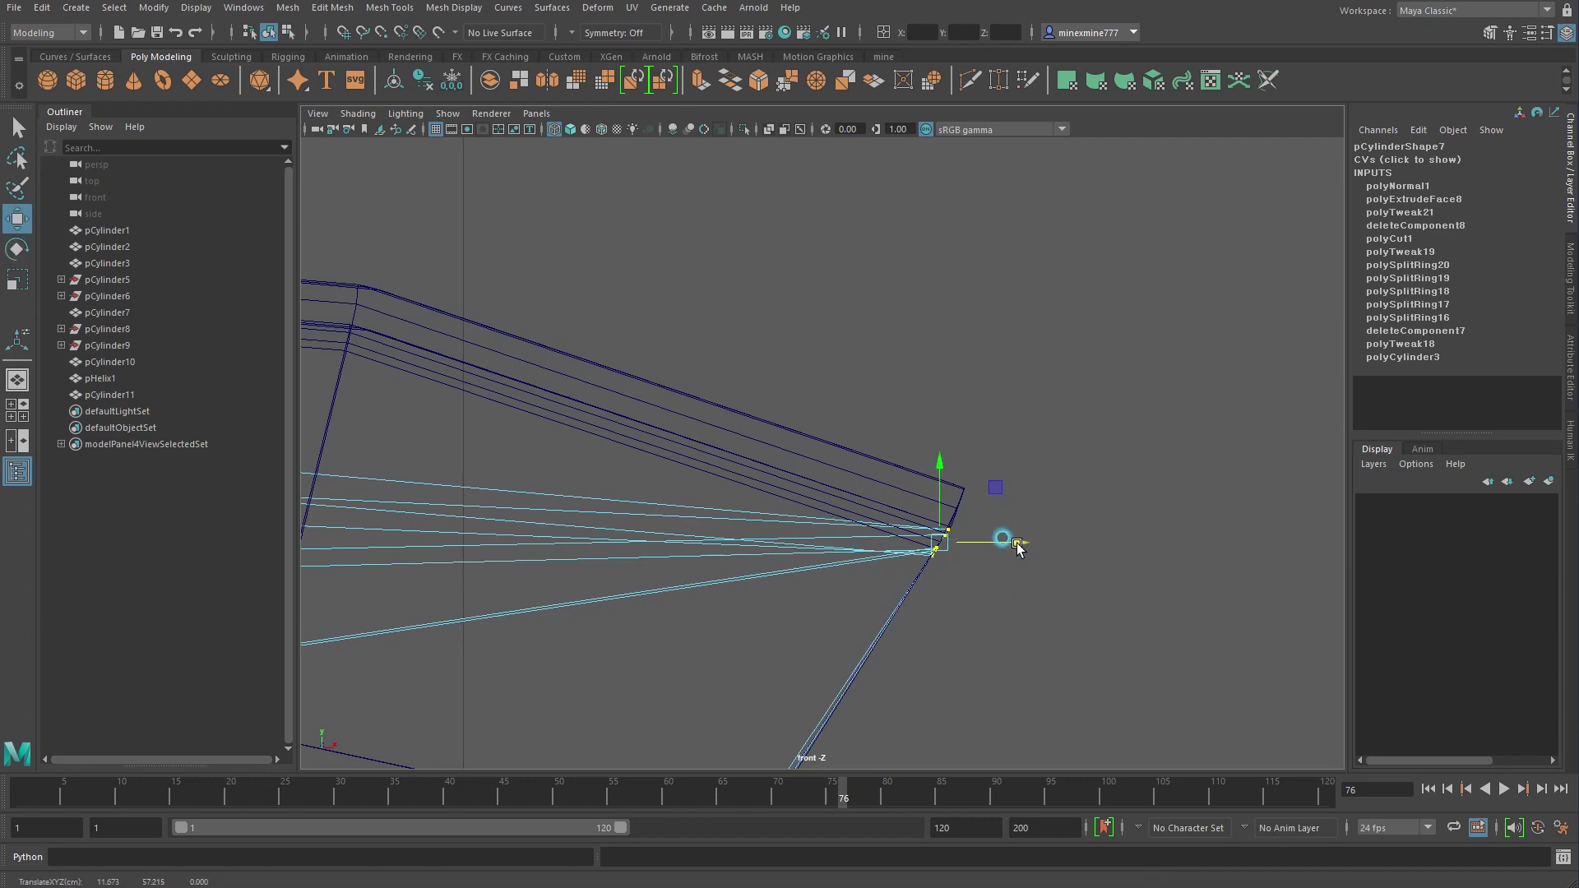
key("space")
key("space")
Orbit in close to look straight into the reshaped spout opening
left_click(1197, 246)
mouse_move(1196, 246)
left_mouse_down("alt")
mouse_move(1184, 367)
mouse_move(1050, 352)
mouse_move(985, 391)
mouse_move(970, 301)
mouse_move(740, 356)
left_mouse_up("alt")
right_click_drag(740, 356, 804, 386, "alt")
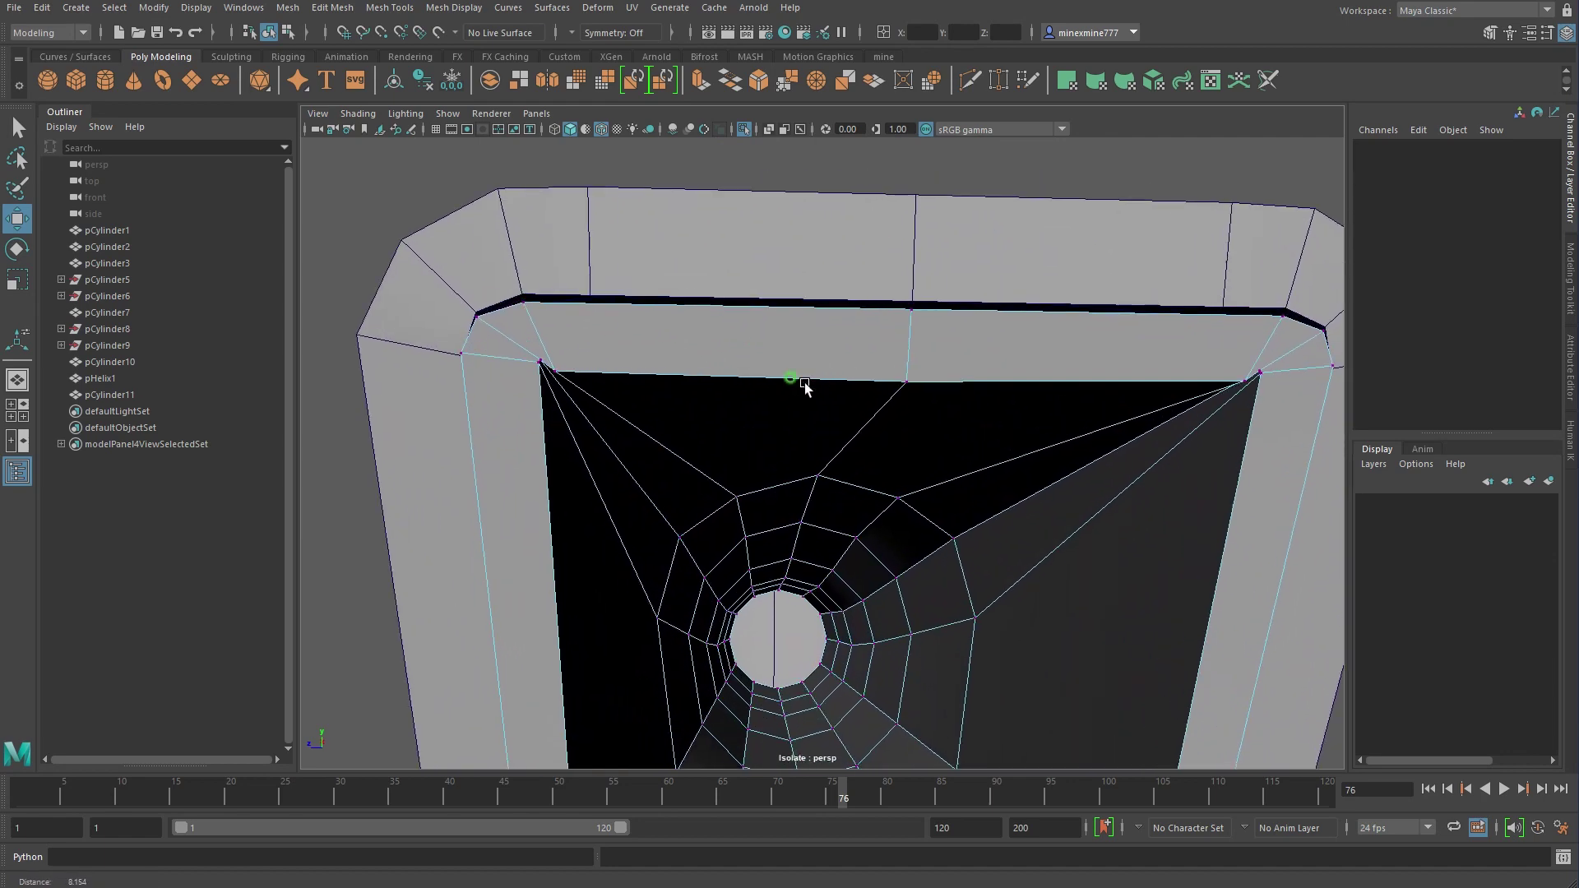
Snap and slide the spout rim's left and right corner vertices along their edges
left_click(527, 305)
left_click_drag(524, 305, 481, 310)
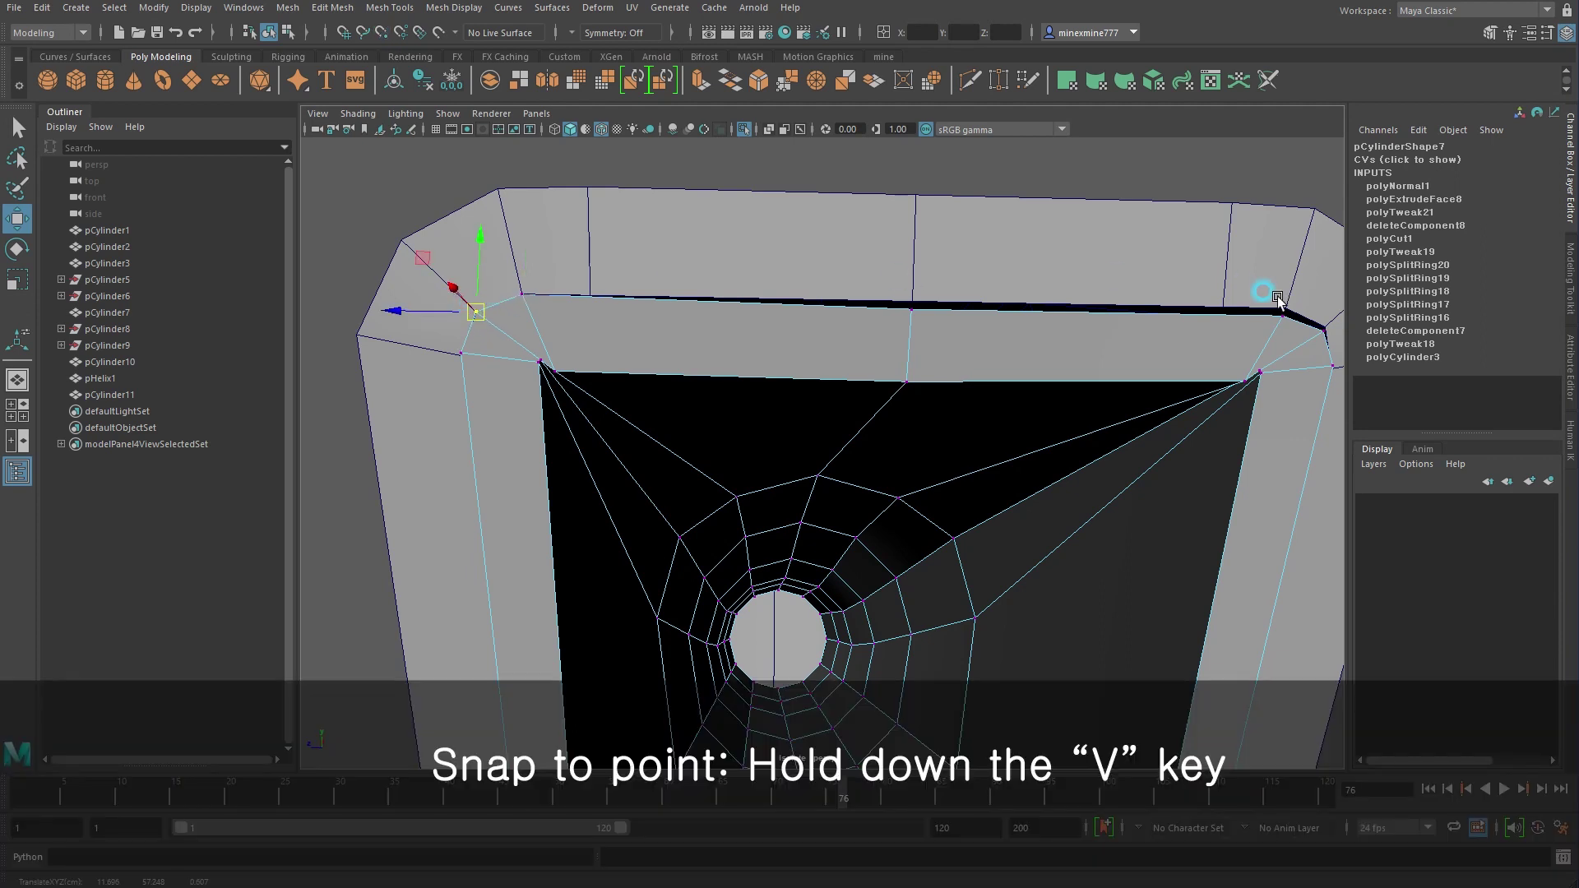
left_click(1286, 313)
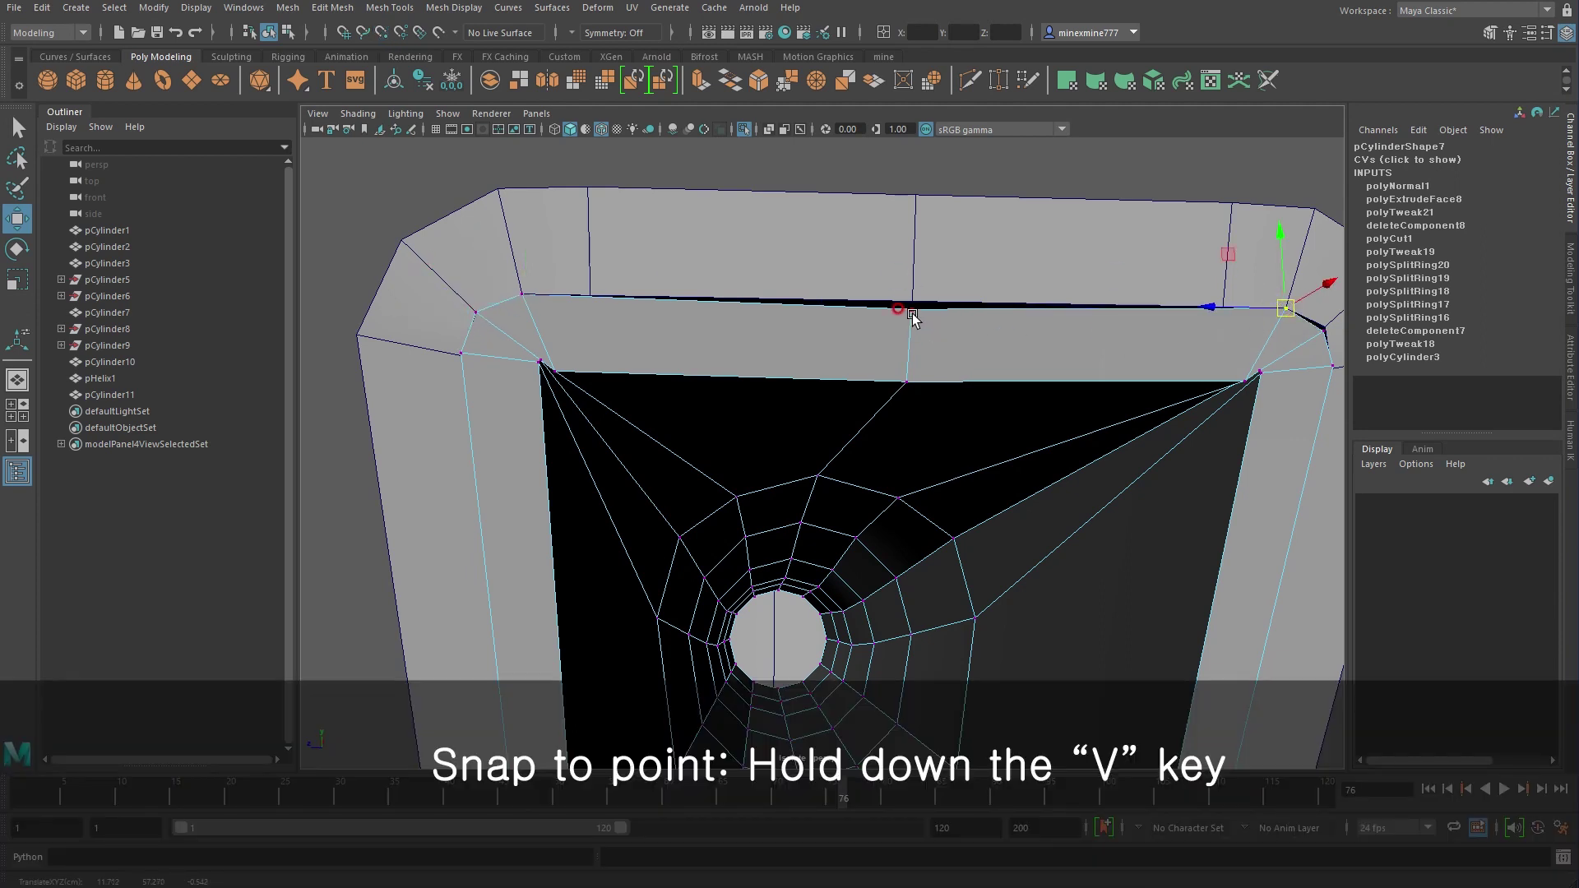
middle_click_drag(911, 315, 918, 301)
left_click(1343, 329)
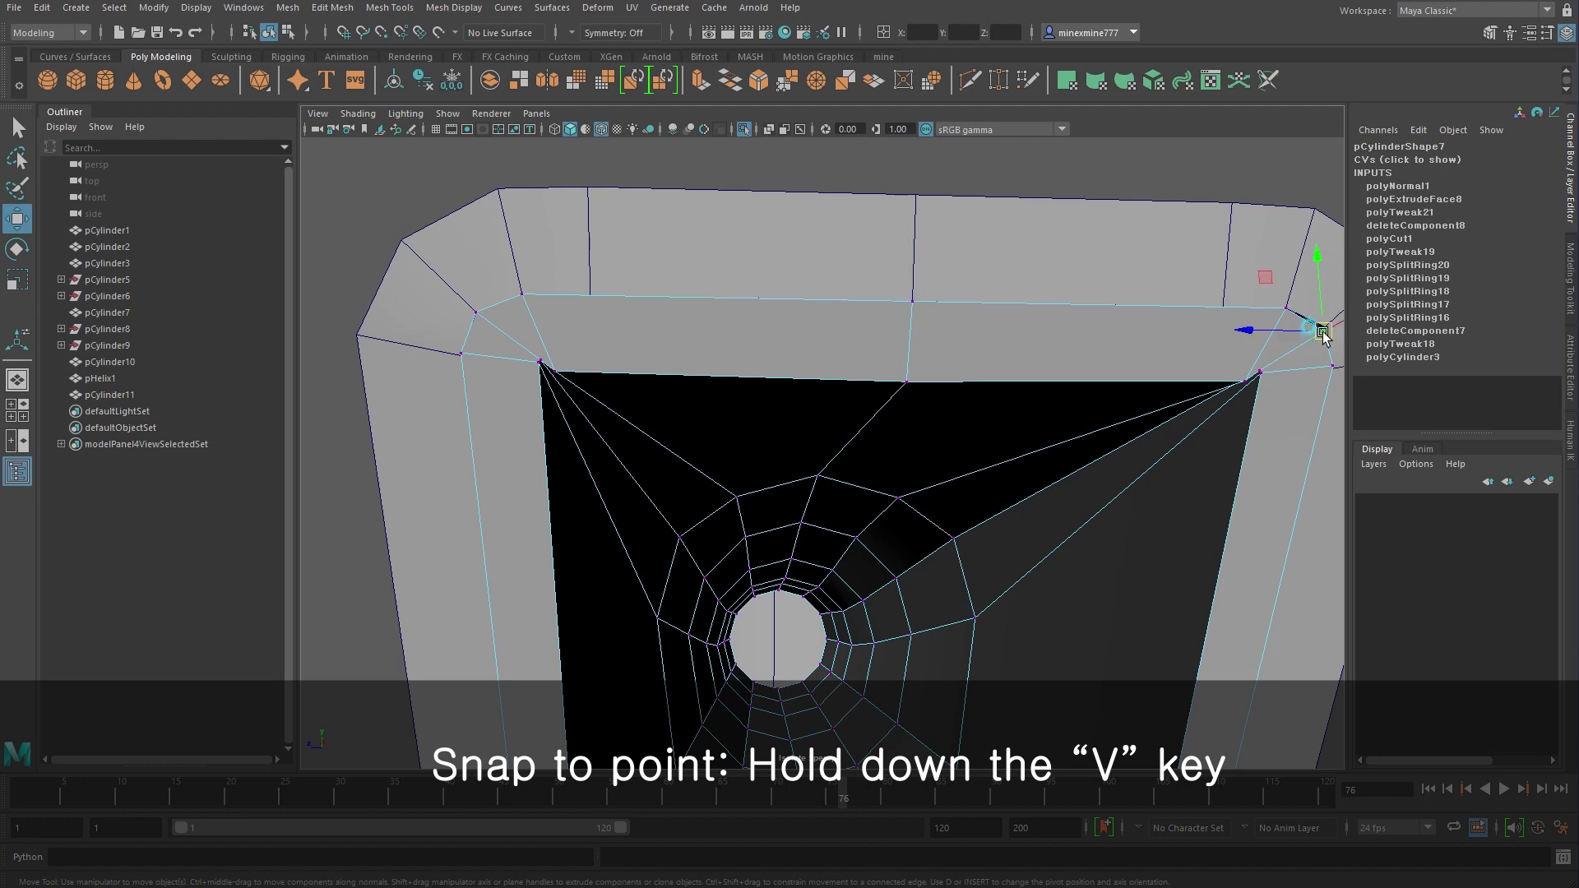
middle_click_drag(1336, 374, 1260, 377)
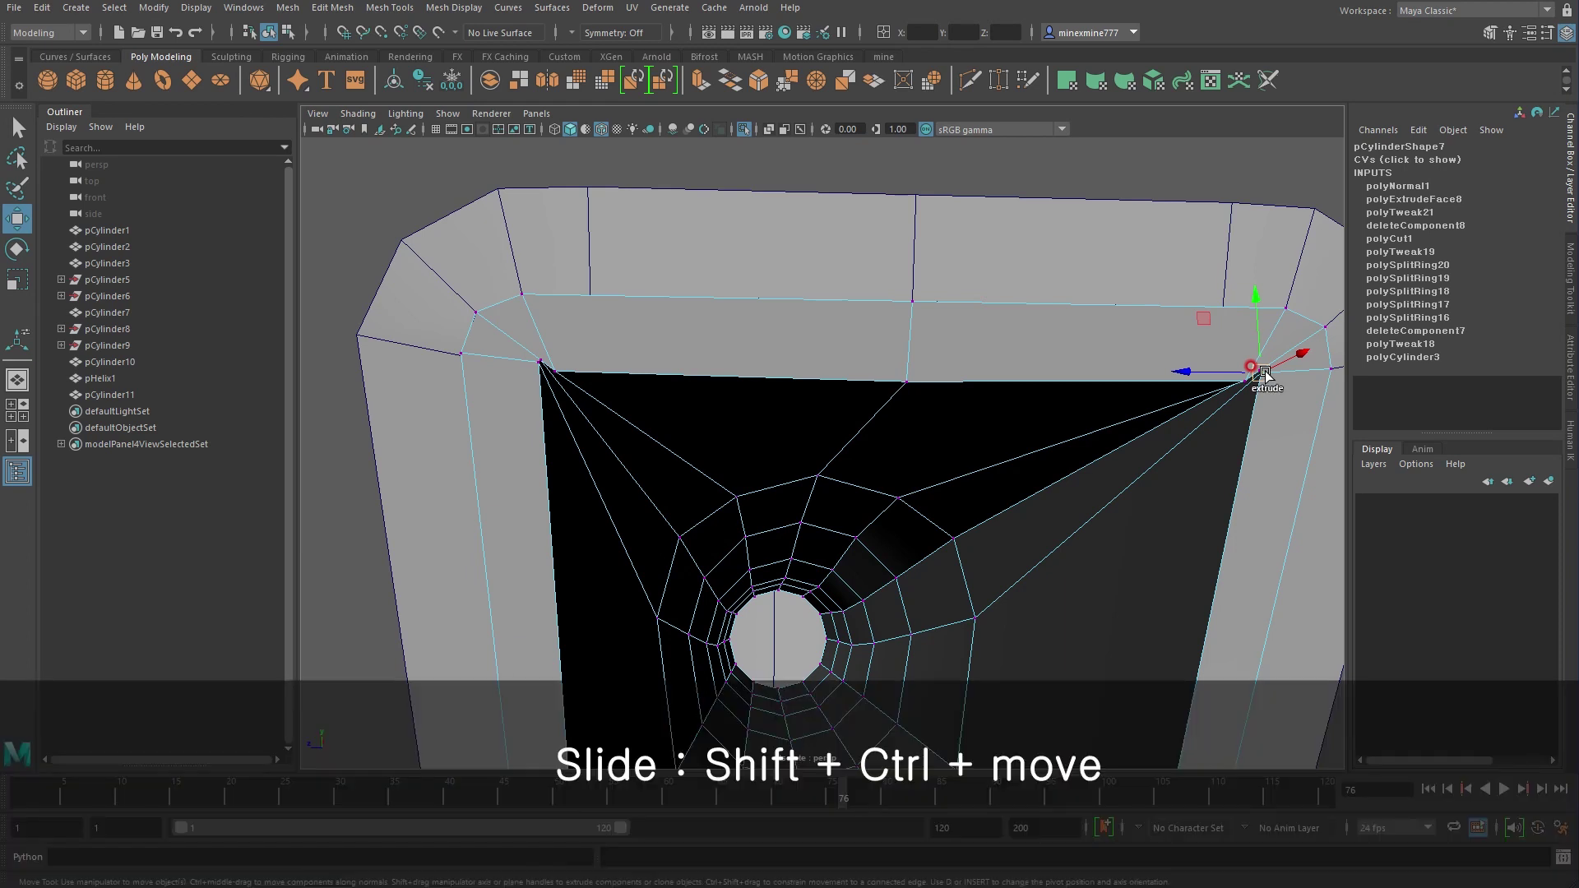
left_click_drag(1263, 374, 1259, 415, "ctrl+shift")
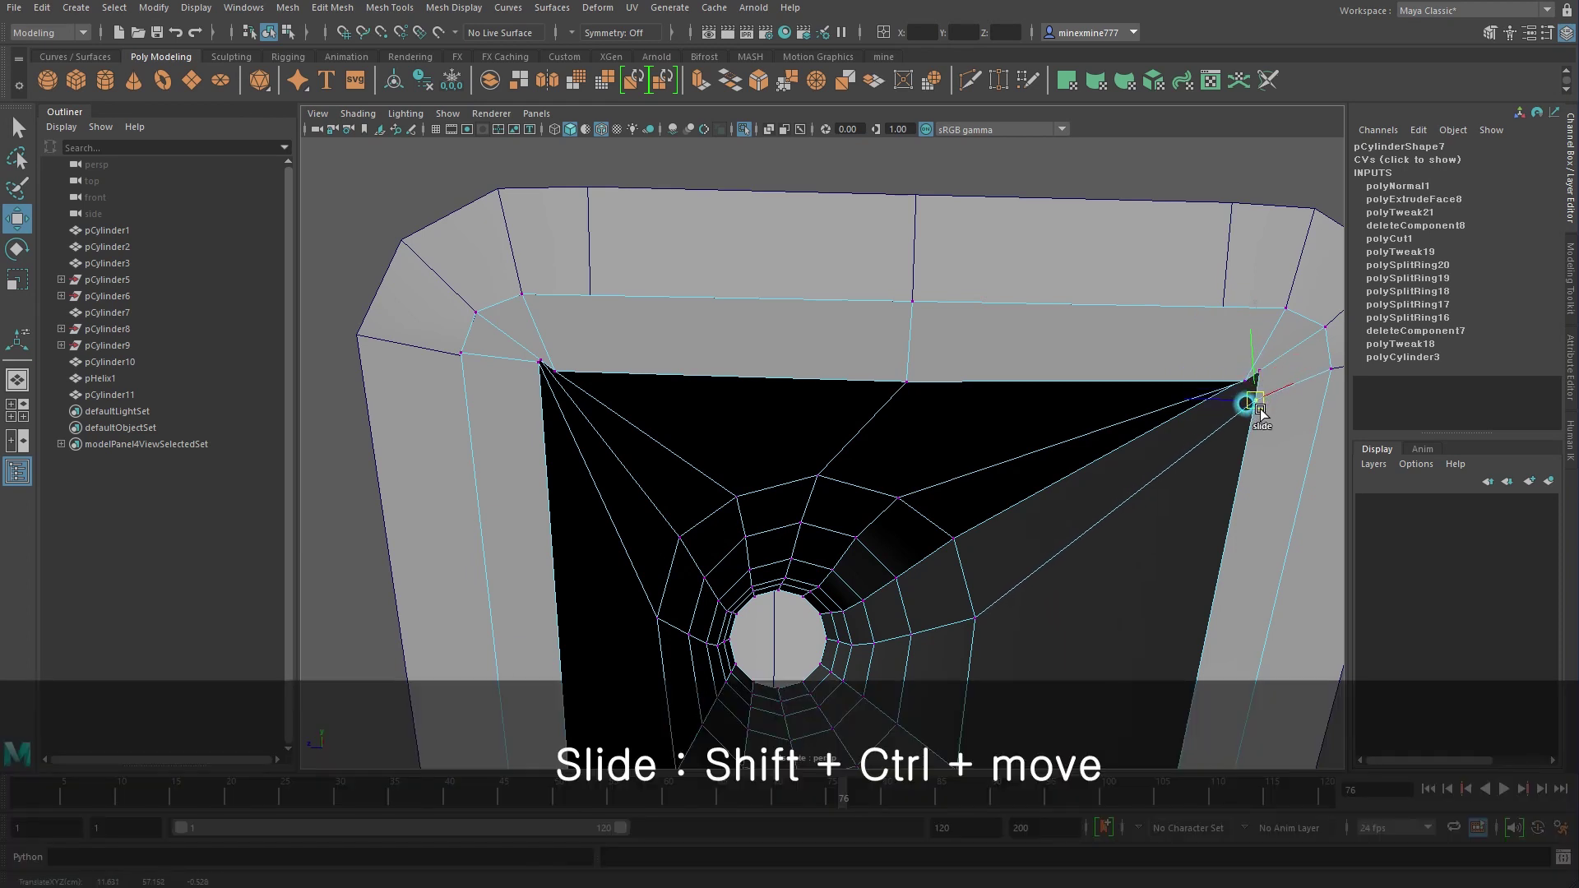
left_click_drag(1265, 374, 1265, 395, "ctrl+shift")
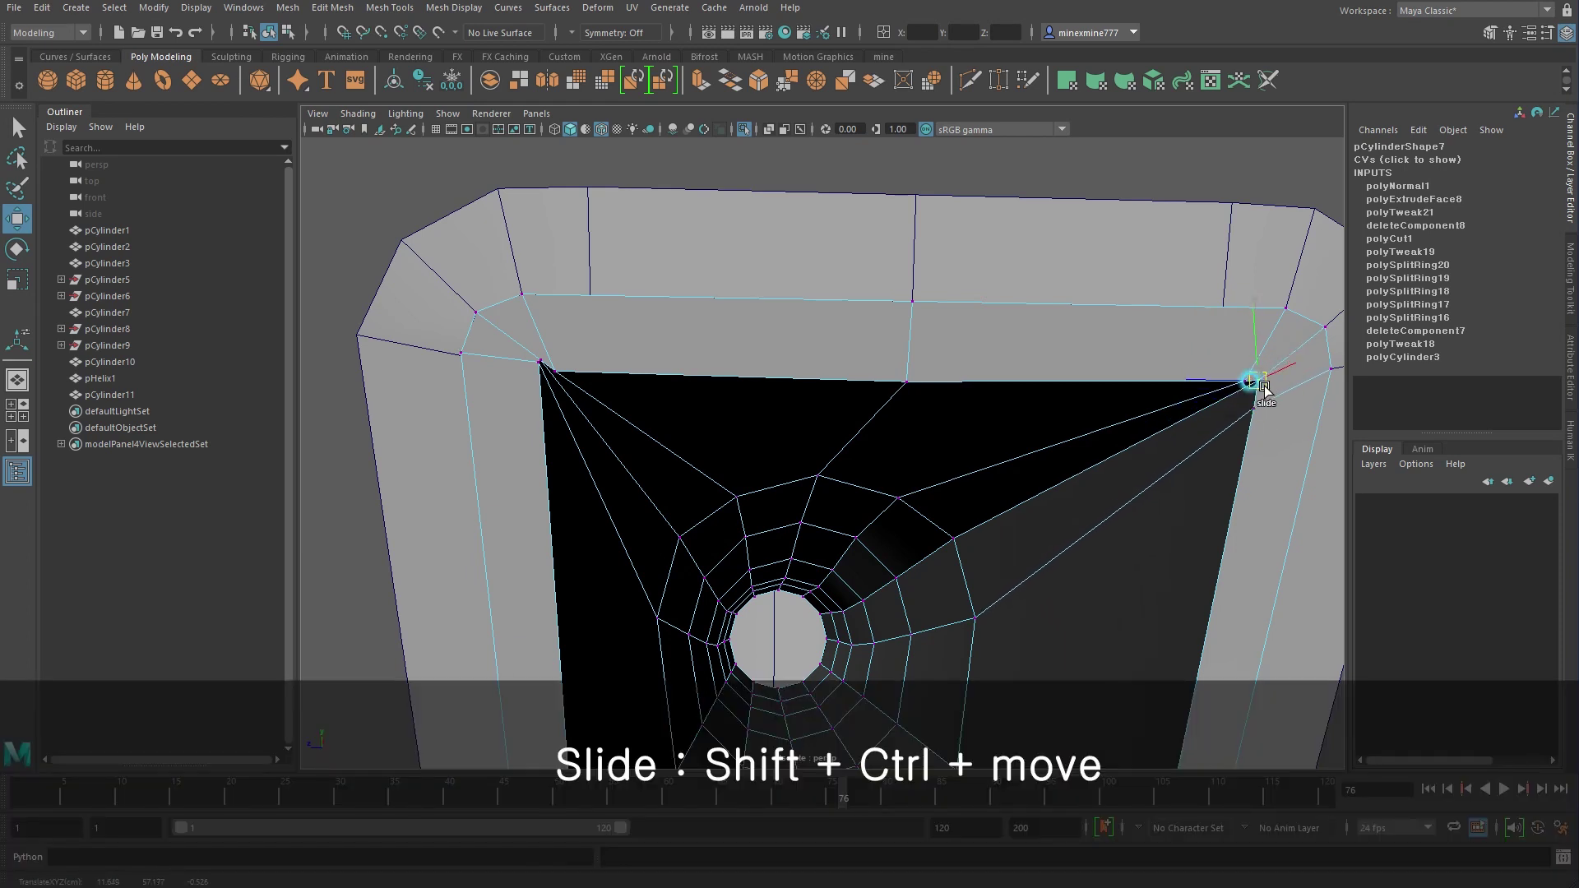
Slide the left inner corner and neighbouring rim vertex down, then exit Isolate Select
left_click(539, 363)
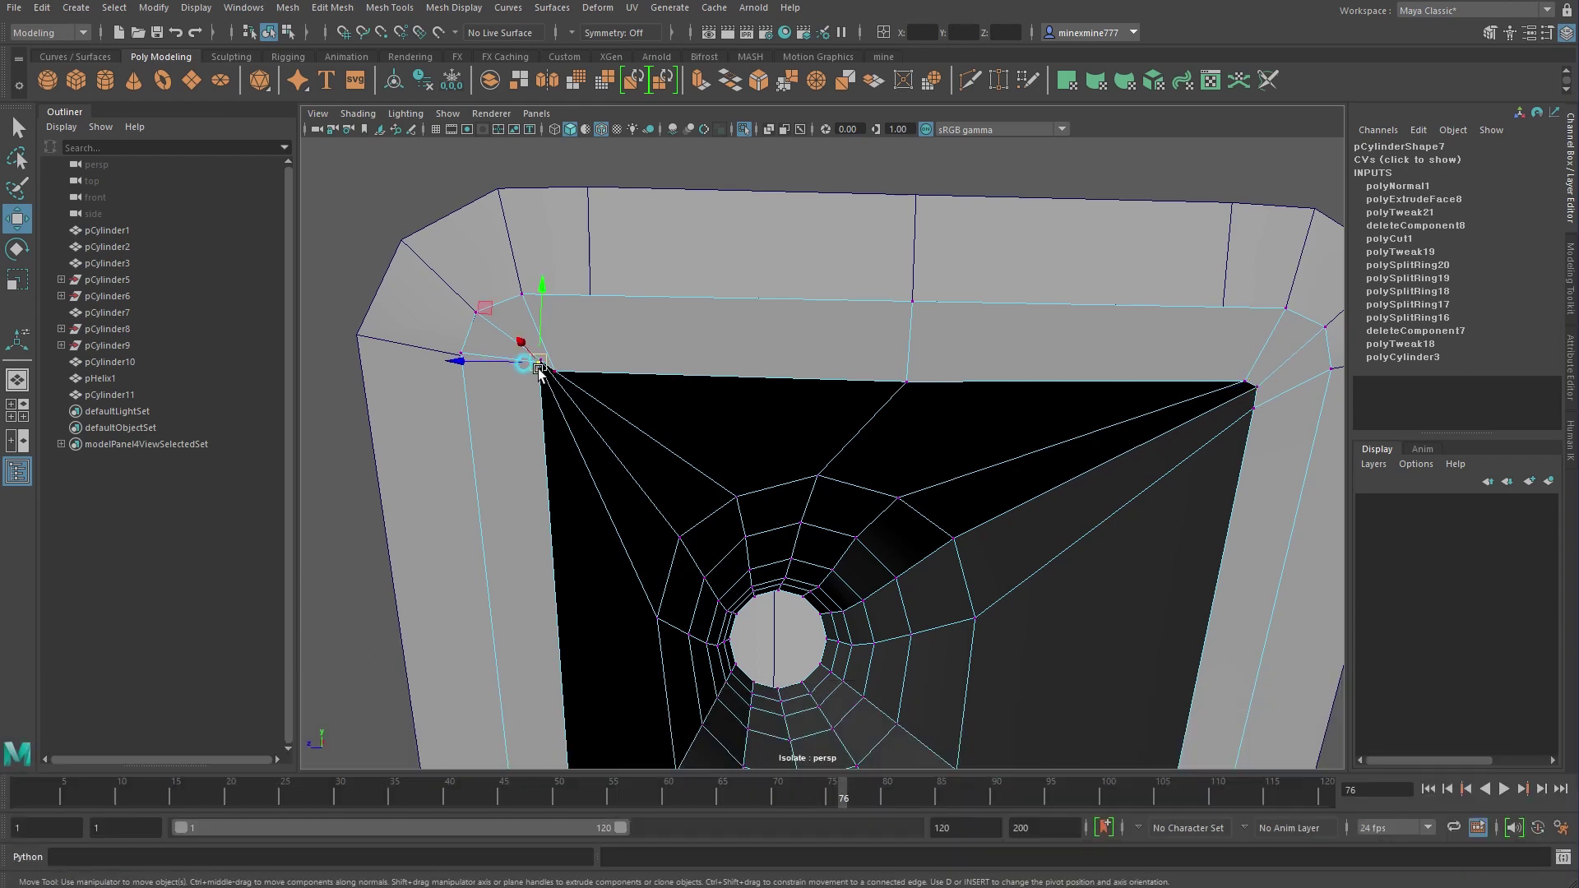
mouse_move(541, 368)
left_mouse_down("ctrl+shift")
mouse_move(539, 414)
mouse_move(543, 381)
left_mouse_up("ctrl+shift")
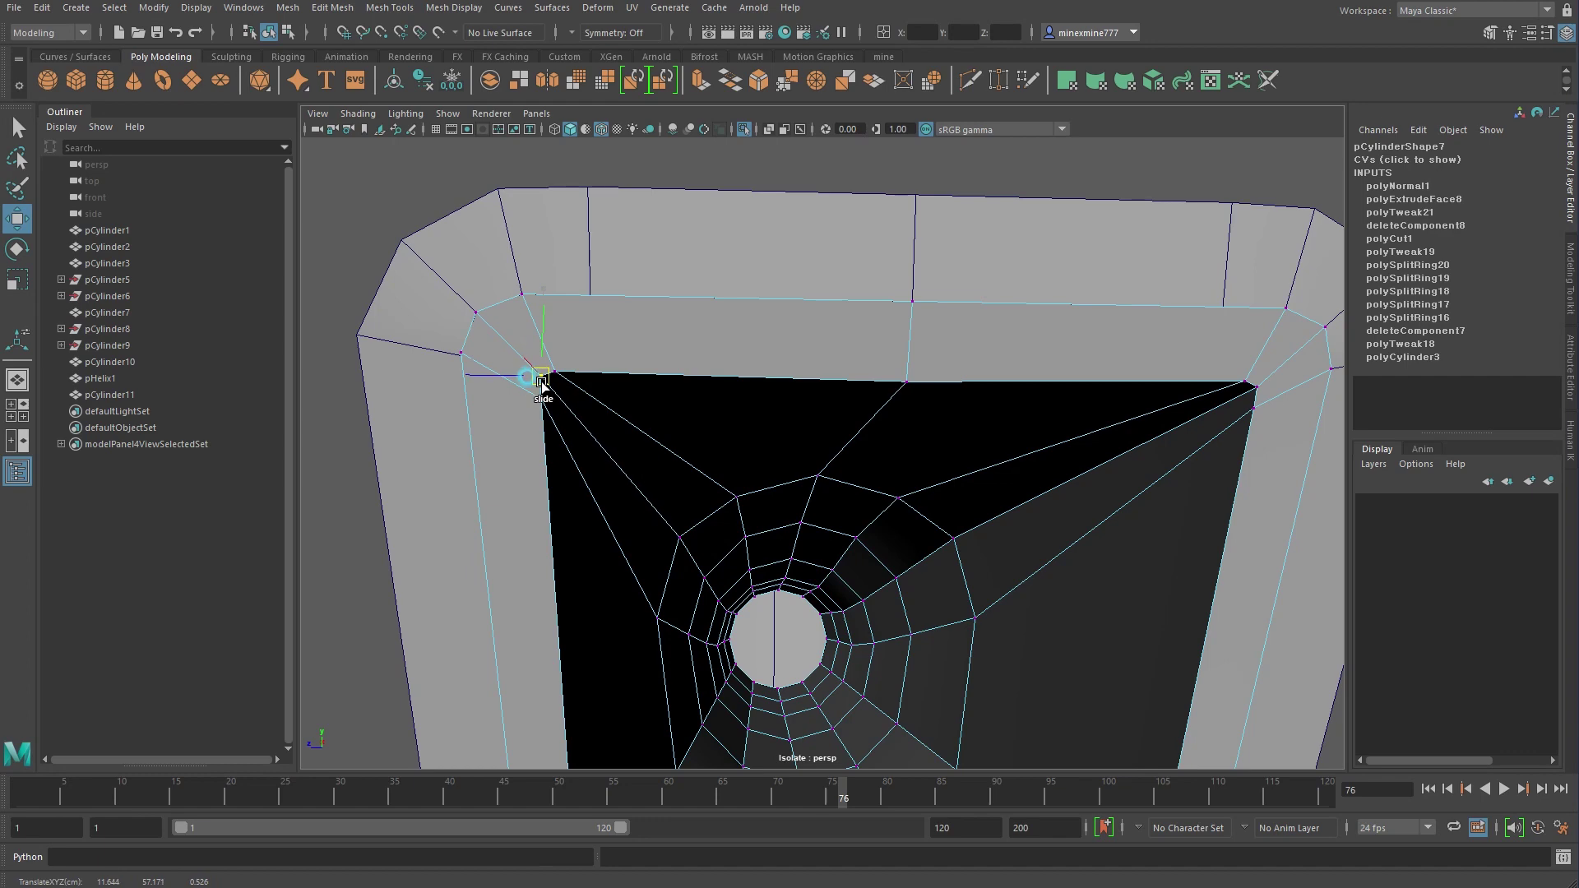
left_click(461, 354)
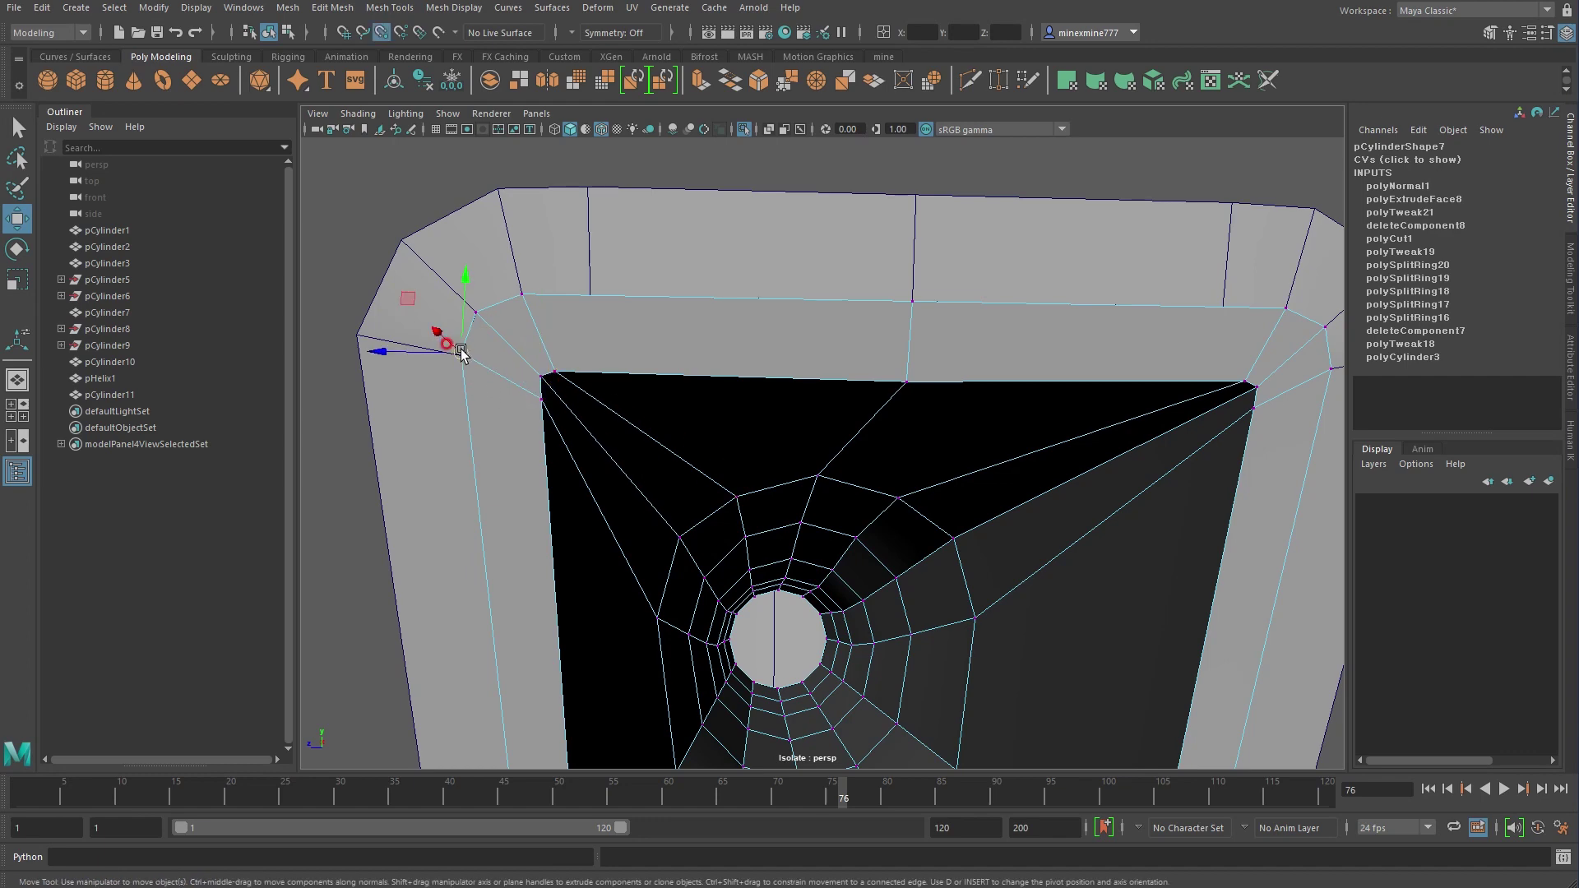
left_click_drag(462, 354, 463, 365, "ctrl+shift")
scroll(775, 470, "down", 5)
mouse_move(775, 470)
left_mouse_down("alt")
mouse_move(800, 432)
mouse_move(777, 363)
left_mouse_up("alt")
key("ctrl+1")
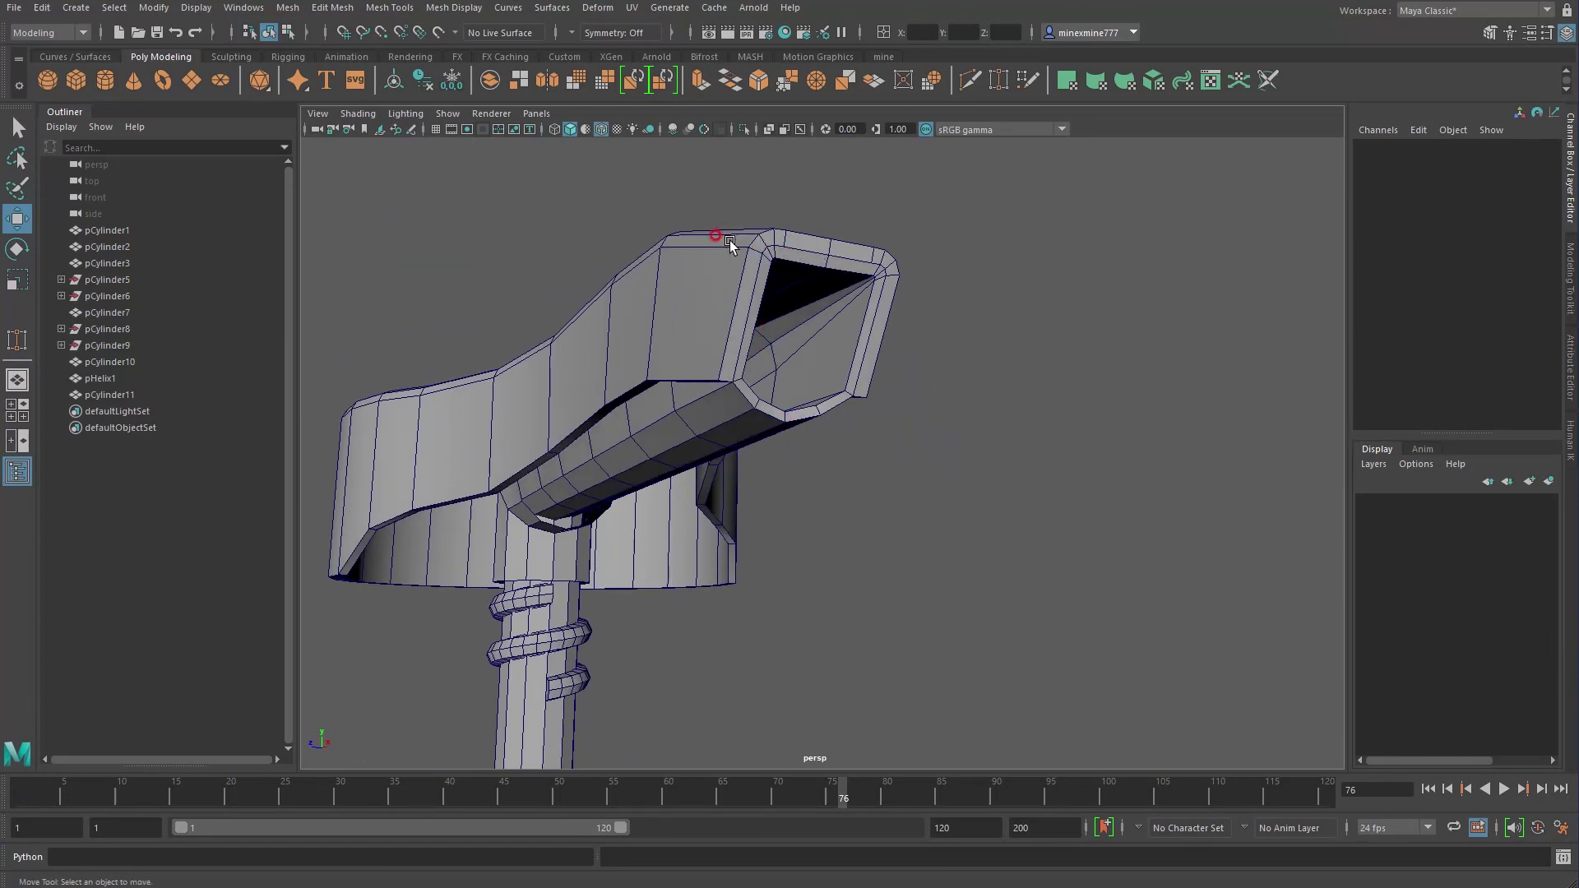
Isolate pCylinder7 and delete the end, side and upper faces at its slanted tip
left_click(743, 412)
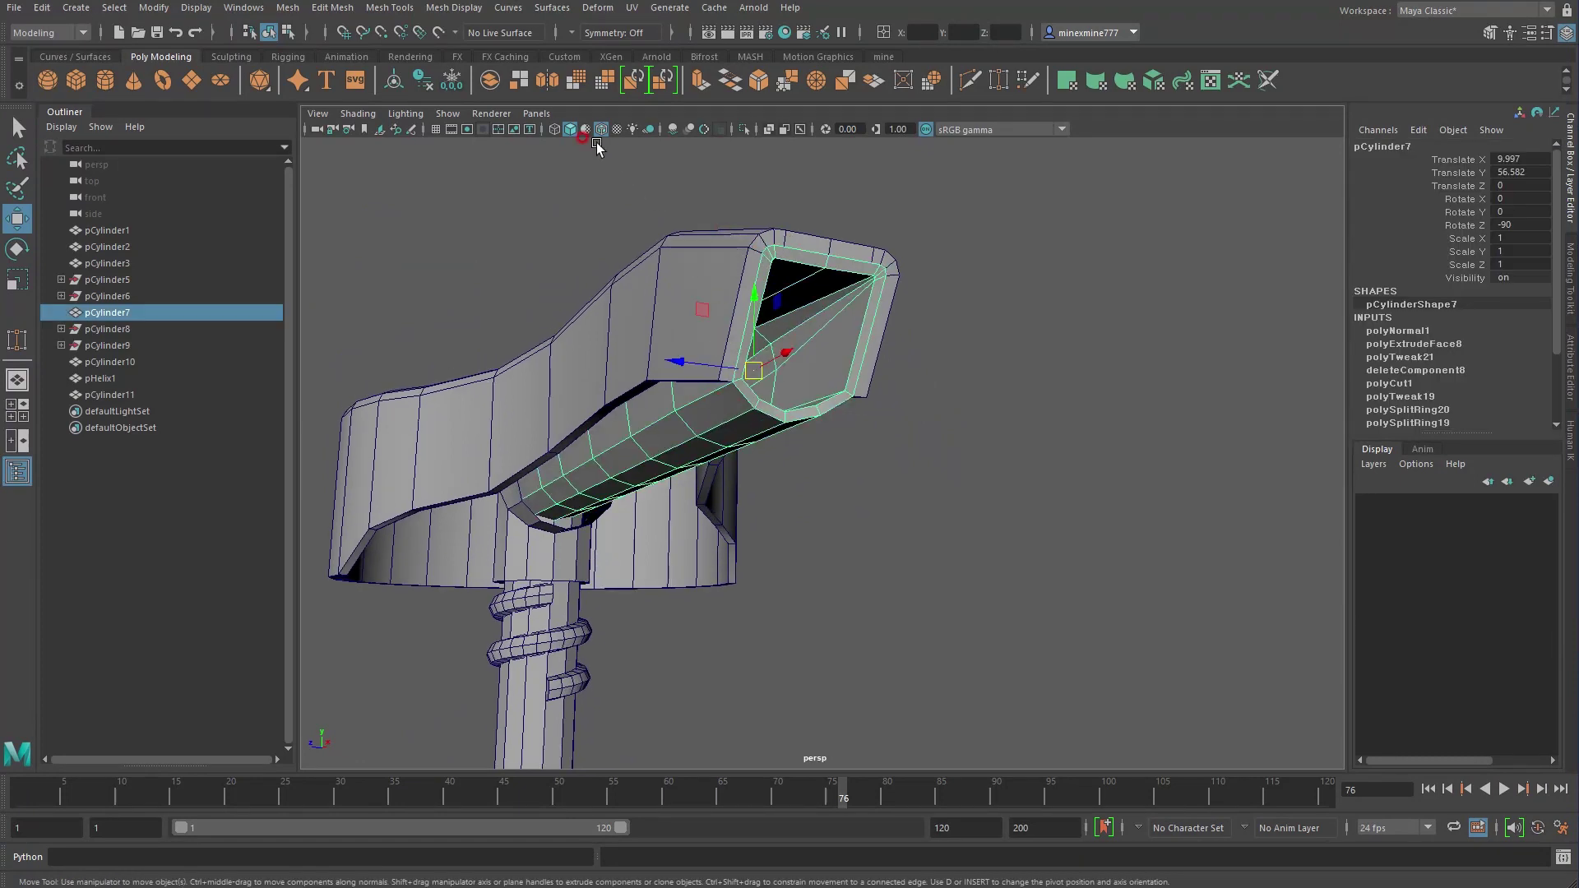
left_click(744, 130)
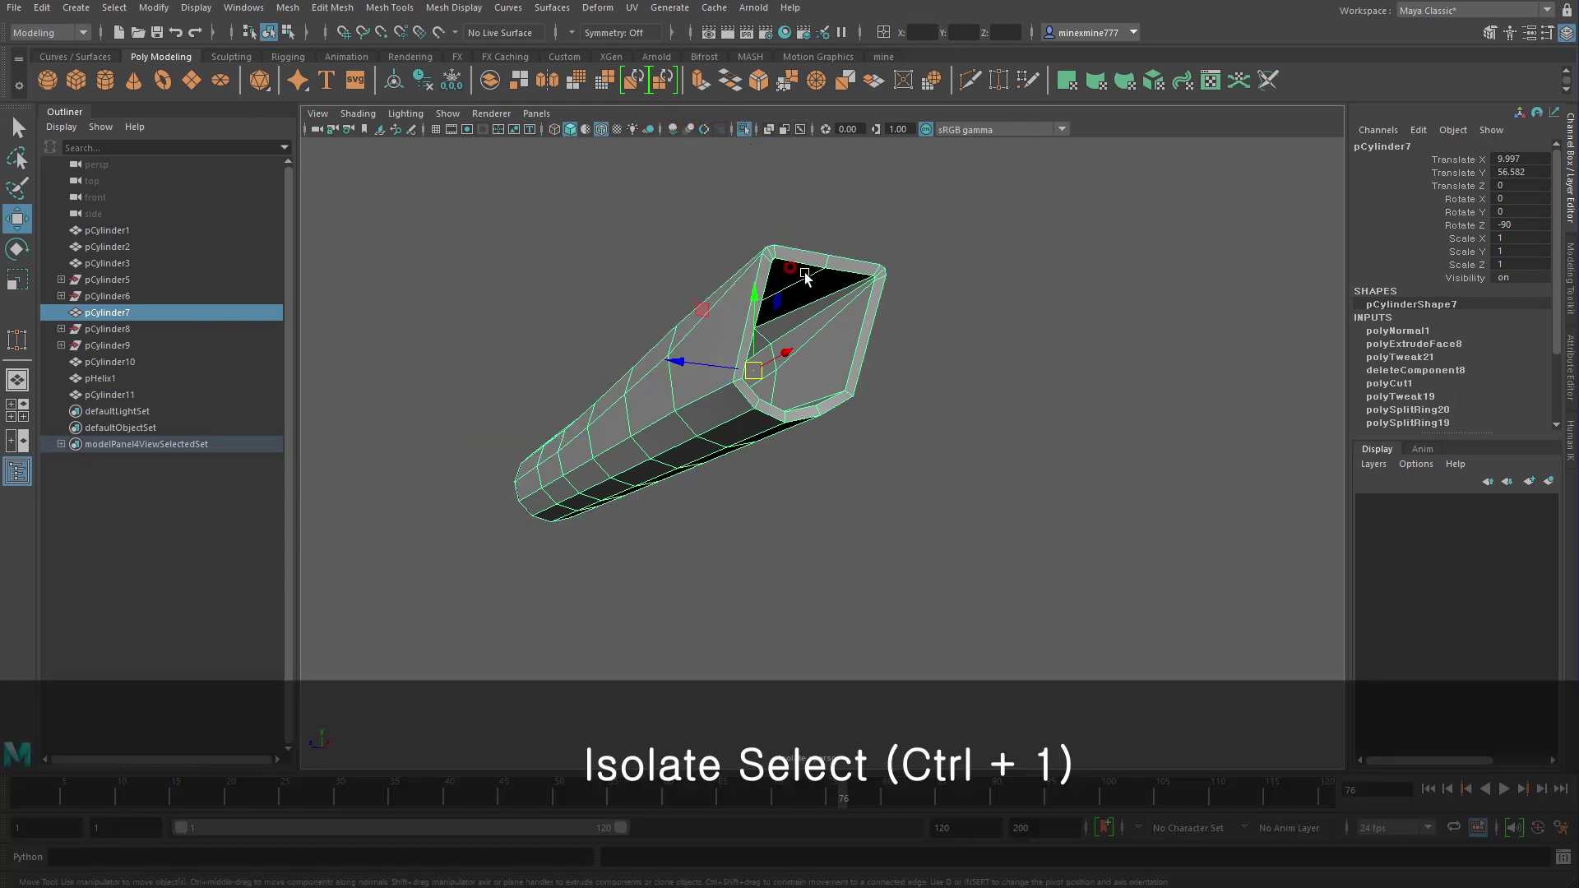
mouse_move(756, 324)
left_mouse_down("alt")
mouse_move(776, 347)
mouse_move(761, 395)
left_mouse_up("alt")
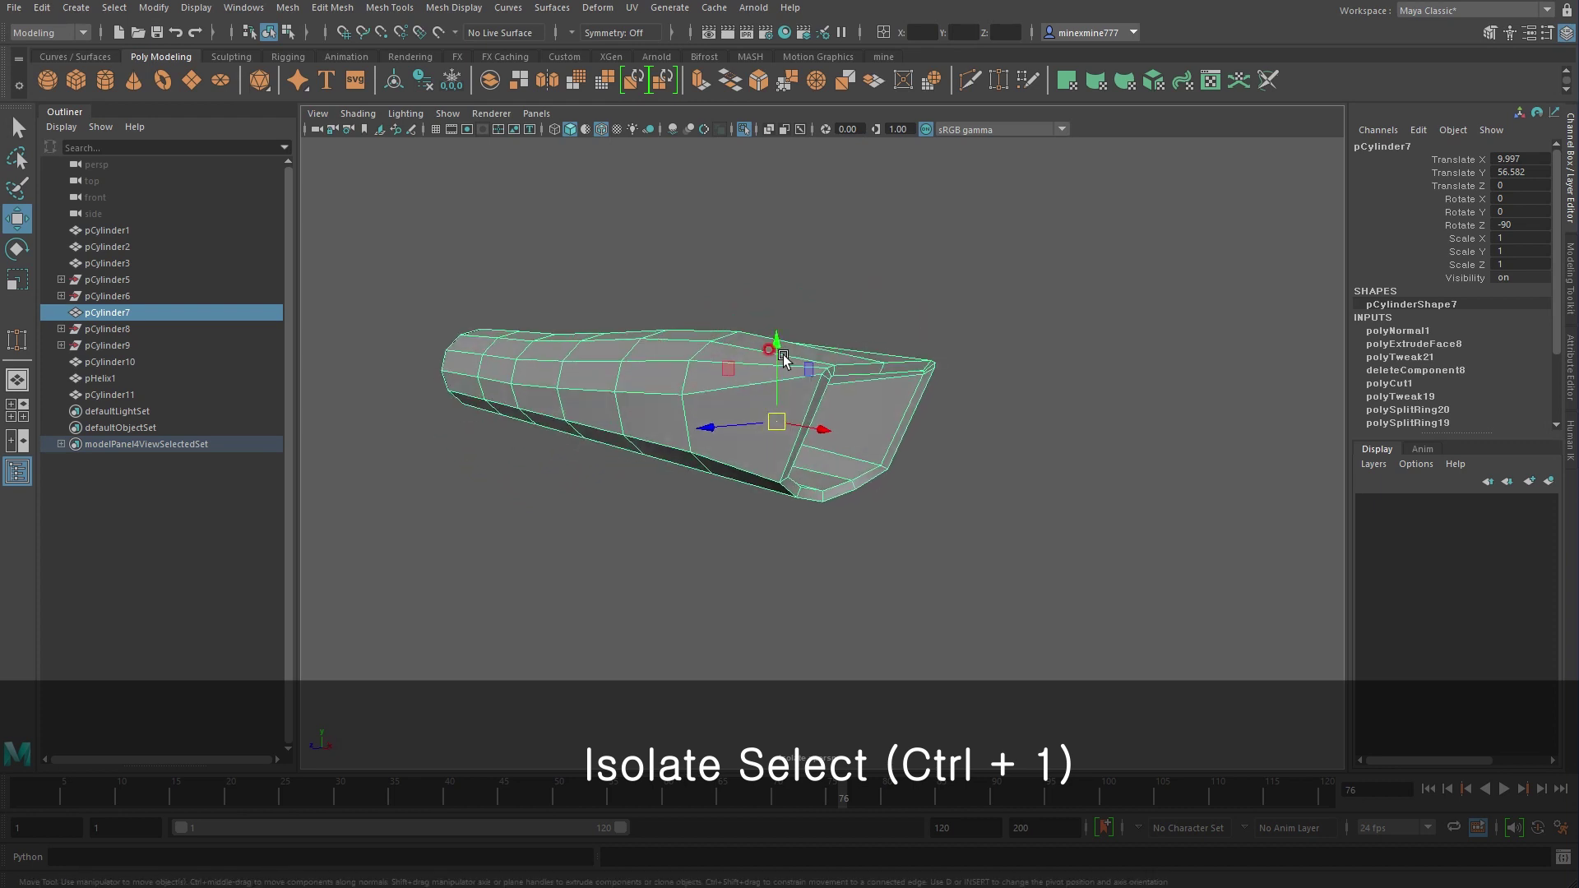
right_click_drag(783, 361, 783, 393)
left_click(717, 377)
key("Delete")
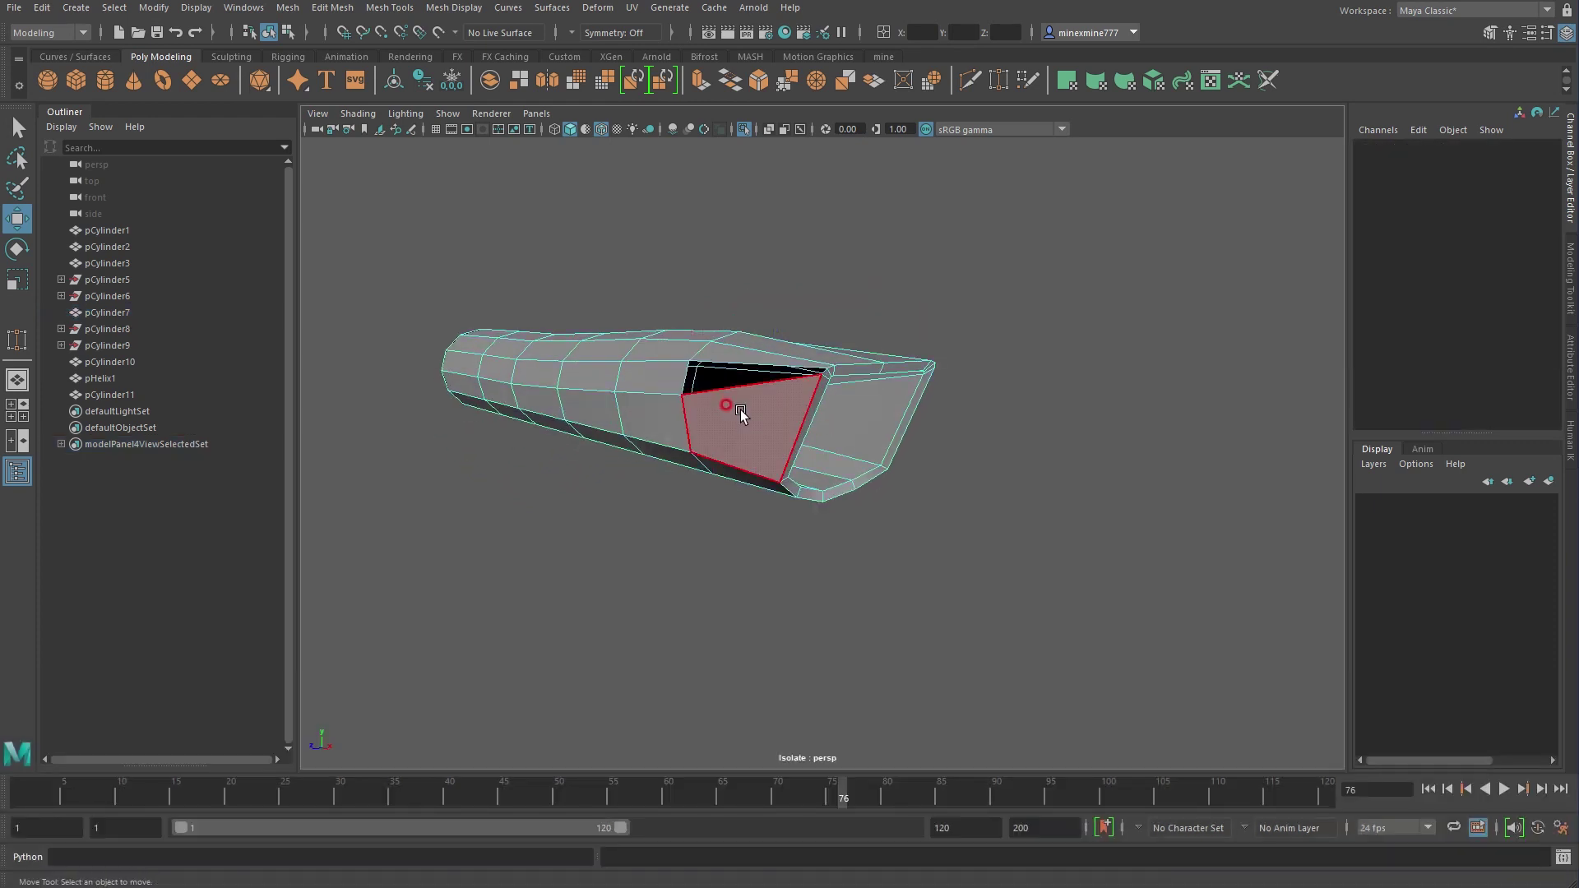
left_click(740, 414)
key("Delete")
left_click(748, 353)
key("Delete")
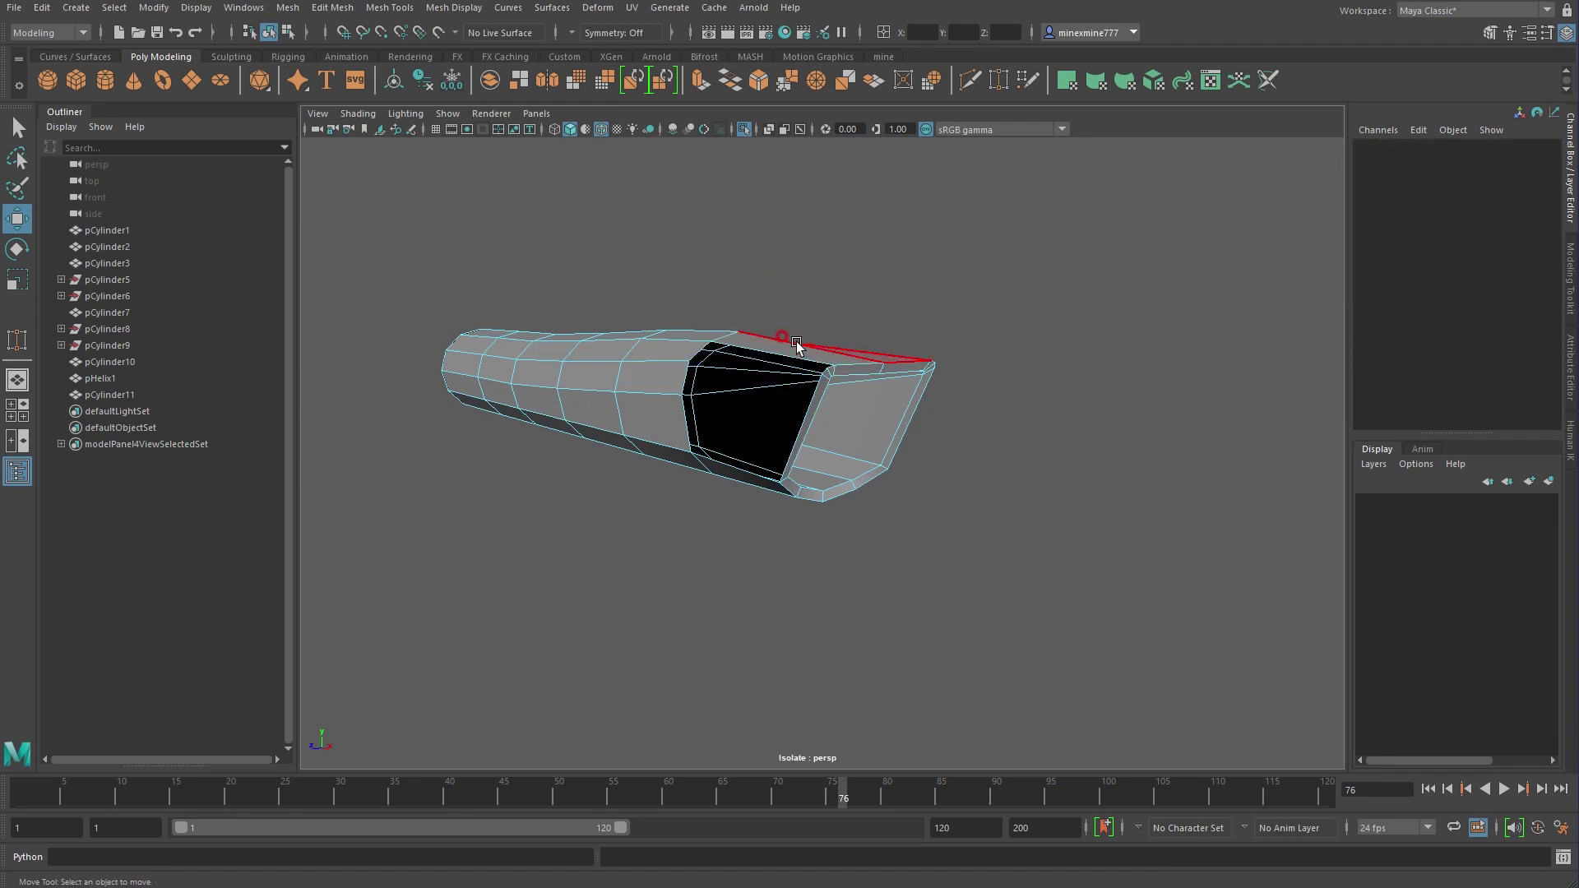
left_click(811, 348)
key("Delete")
Delete the remaining tip faces on the tube's other side and inspect the opened end
left_click_drag(930, 377, 856, 415, "alt")
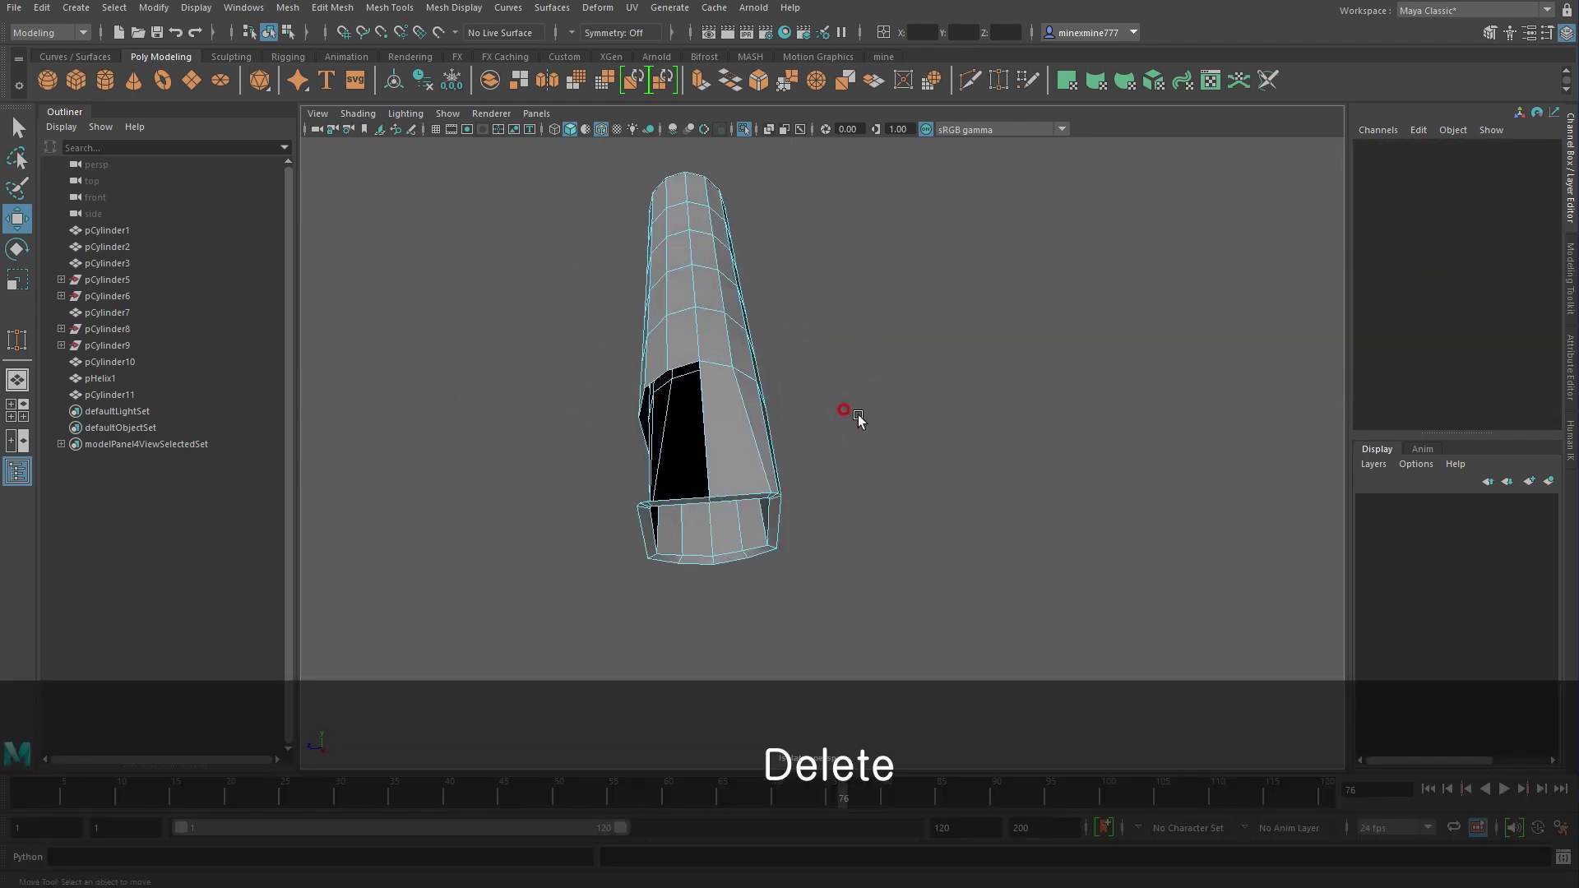
left_click(732, 445)
key("Delete")
left_click(763, 440)
key("Delete")
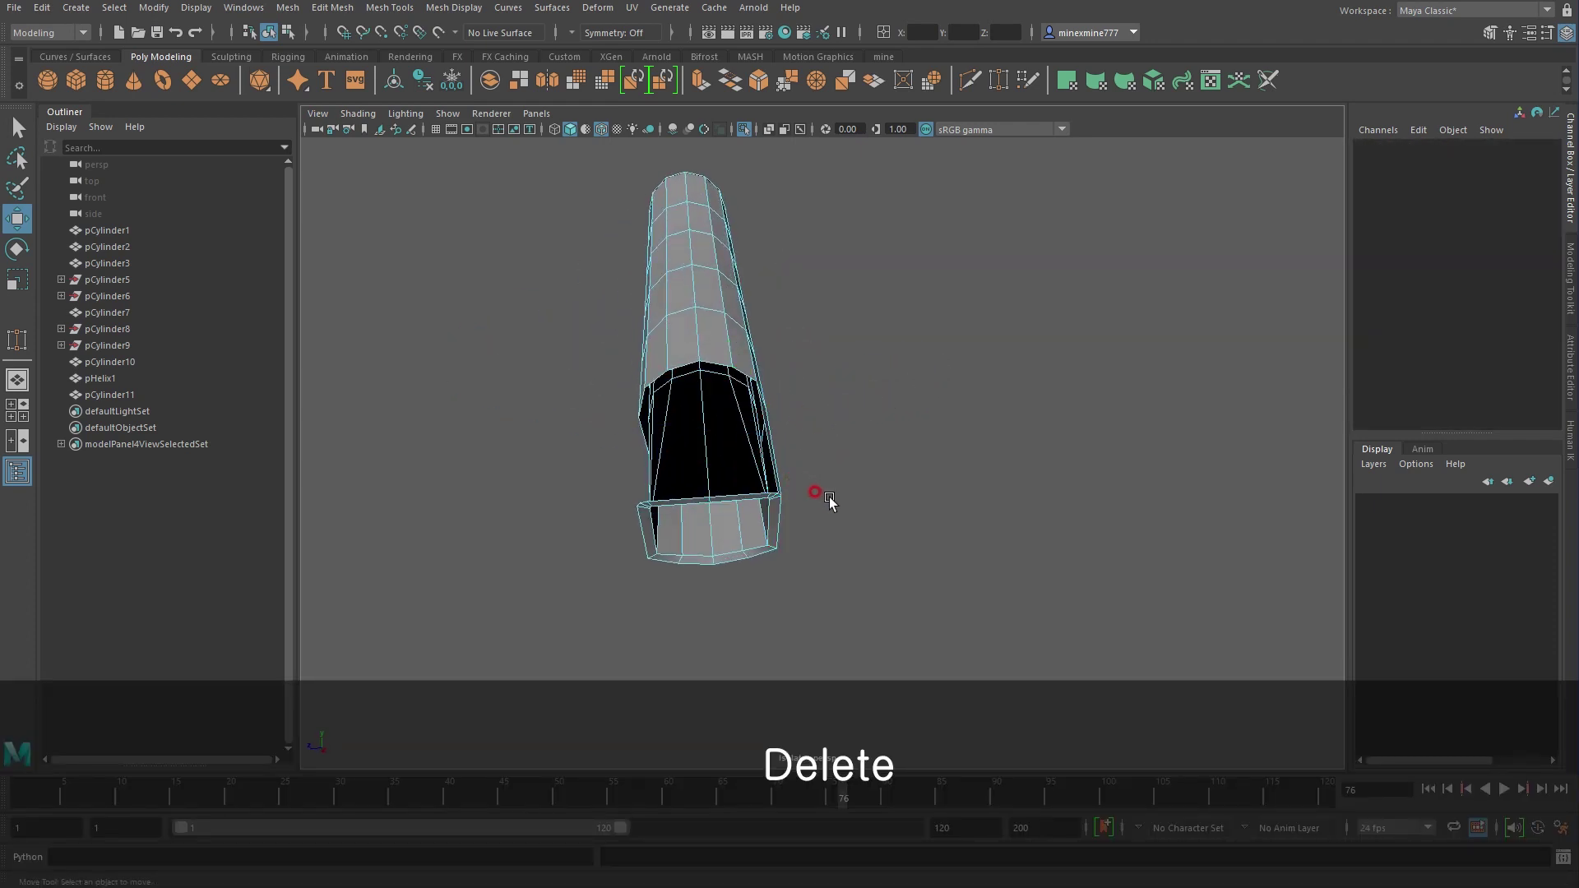
left_click_drag(822, 493, 698, 365, "alt")
left_click(702, 354)
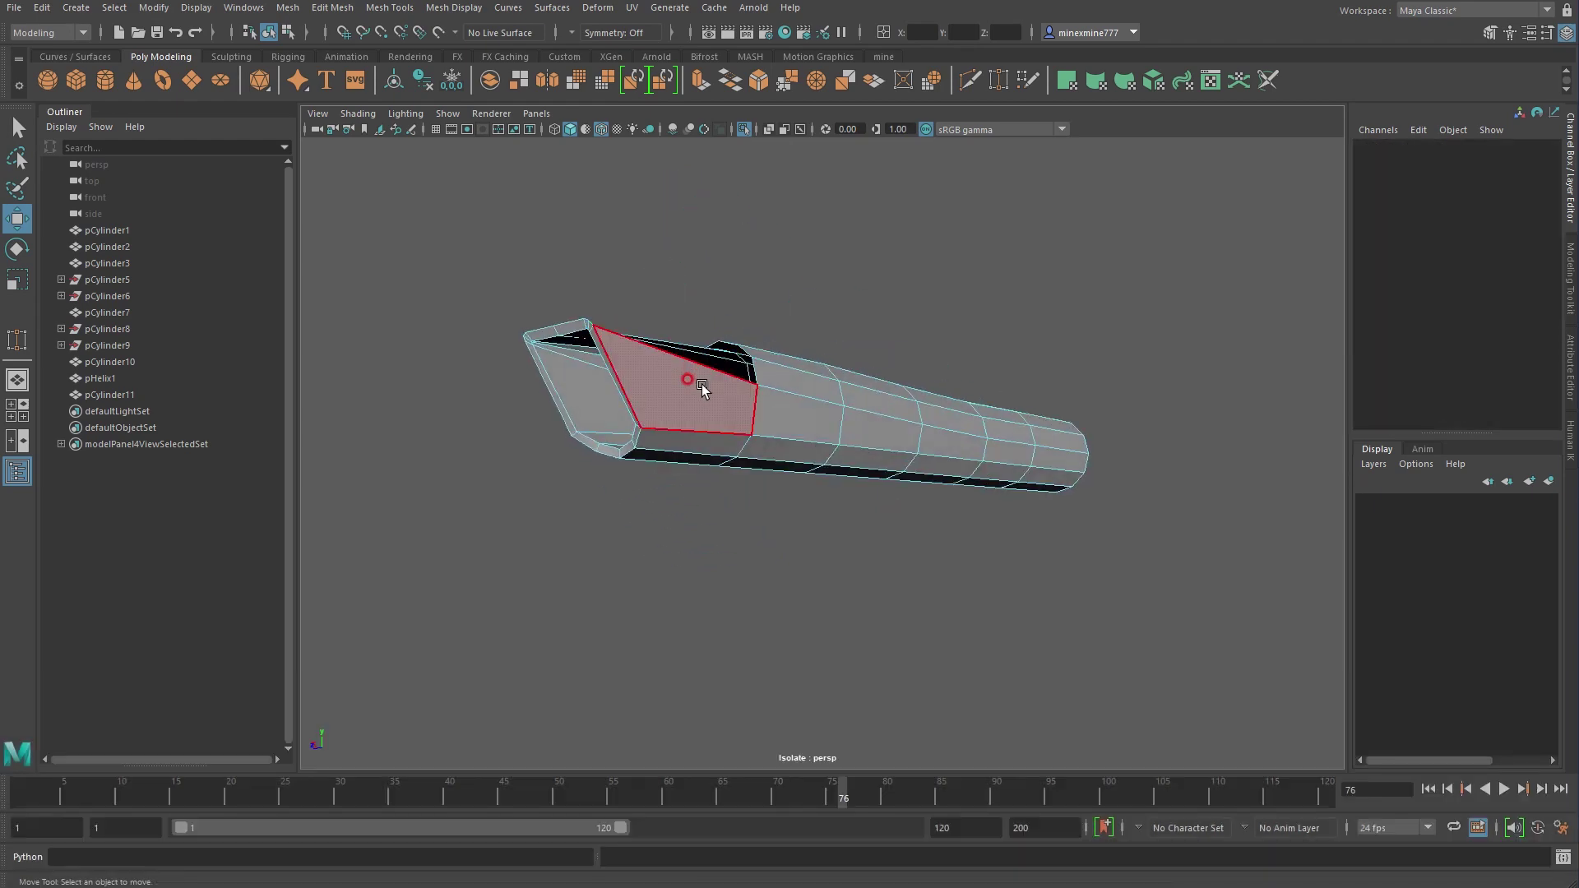
key("Delete")
mouse_move(605, 556)
left_mouse_down("alt")
mouse_move(632, 533)
mouse_move(635, 573)
mouse_move(702, 594)
mouse_move(708, 615)
mouse_move(831, 577)
mouse_move(775, 535)
mouse_move(670, 564)
mouse_move(651, 609)
mouse_move(799, 602)
left_mouse_up("alt")
scroll(740, 493, "up", 3)
right_click_drag(704, 387, 765, 357)
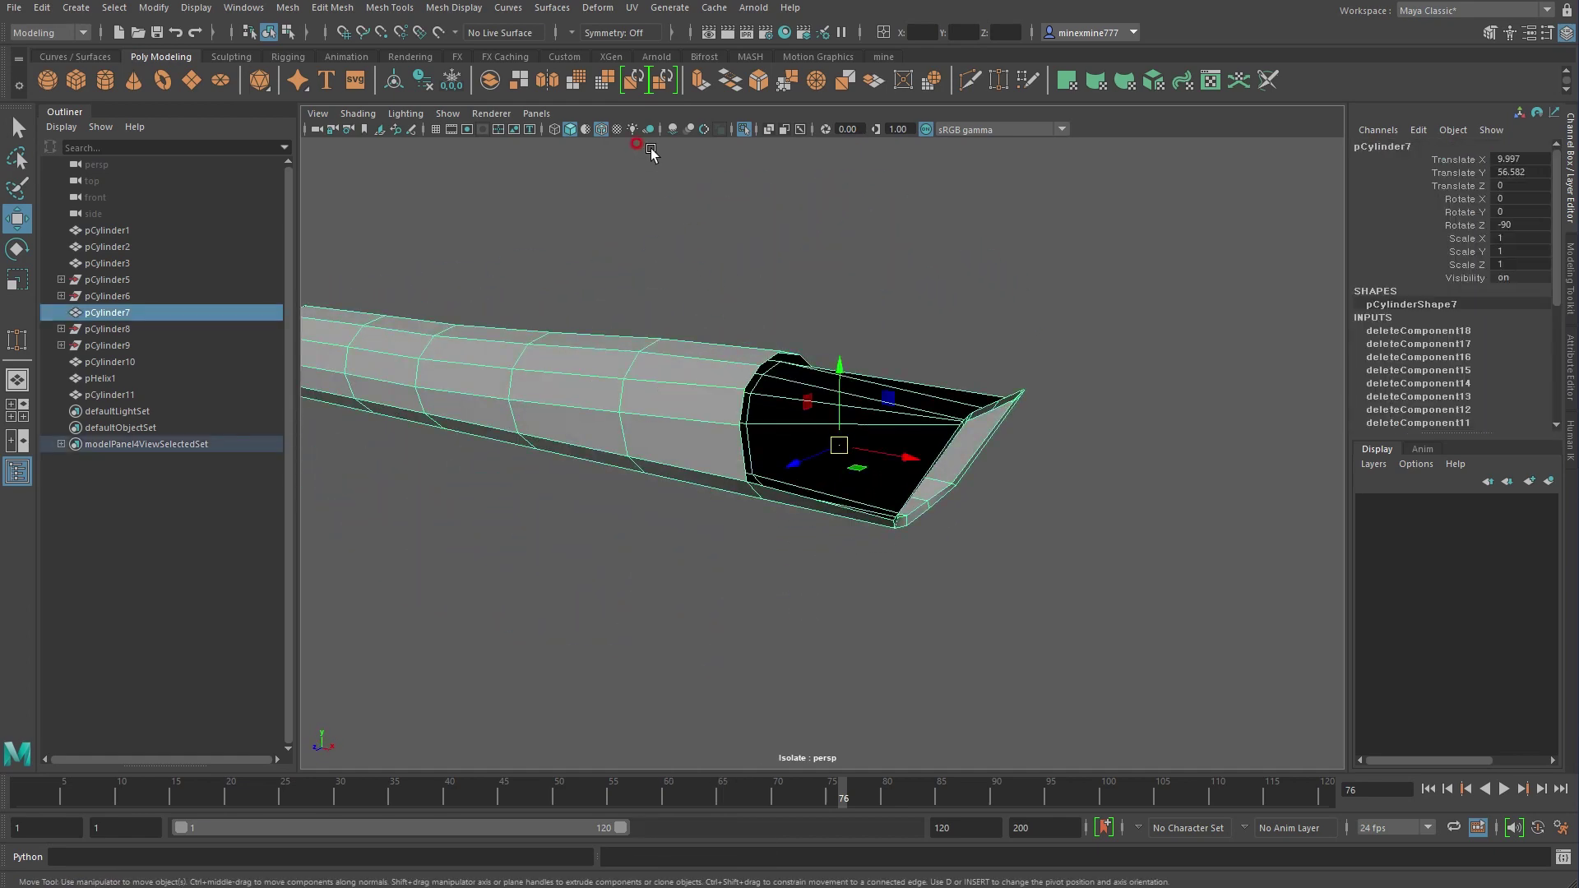
Isolate the pump head body pCylinder3 and switch it to edge editing
left_click(744, 129)
left_click(873, 366)
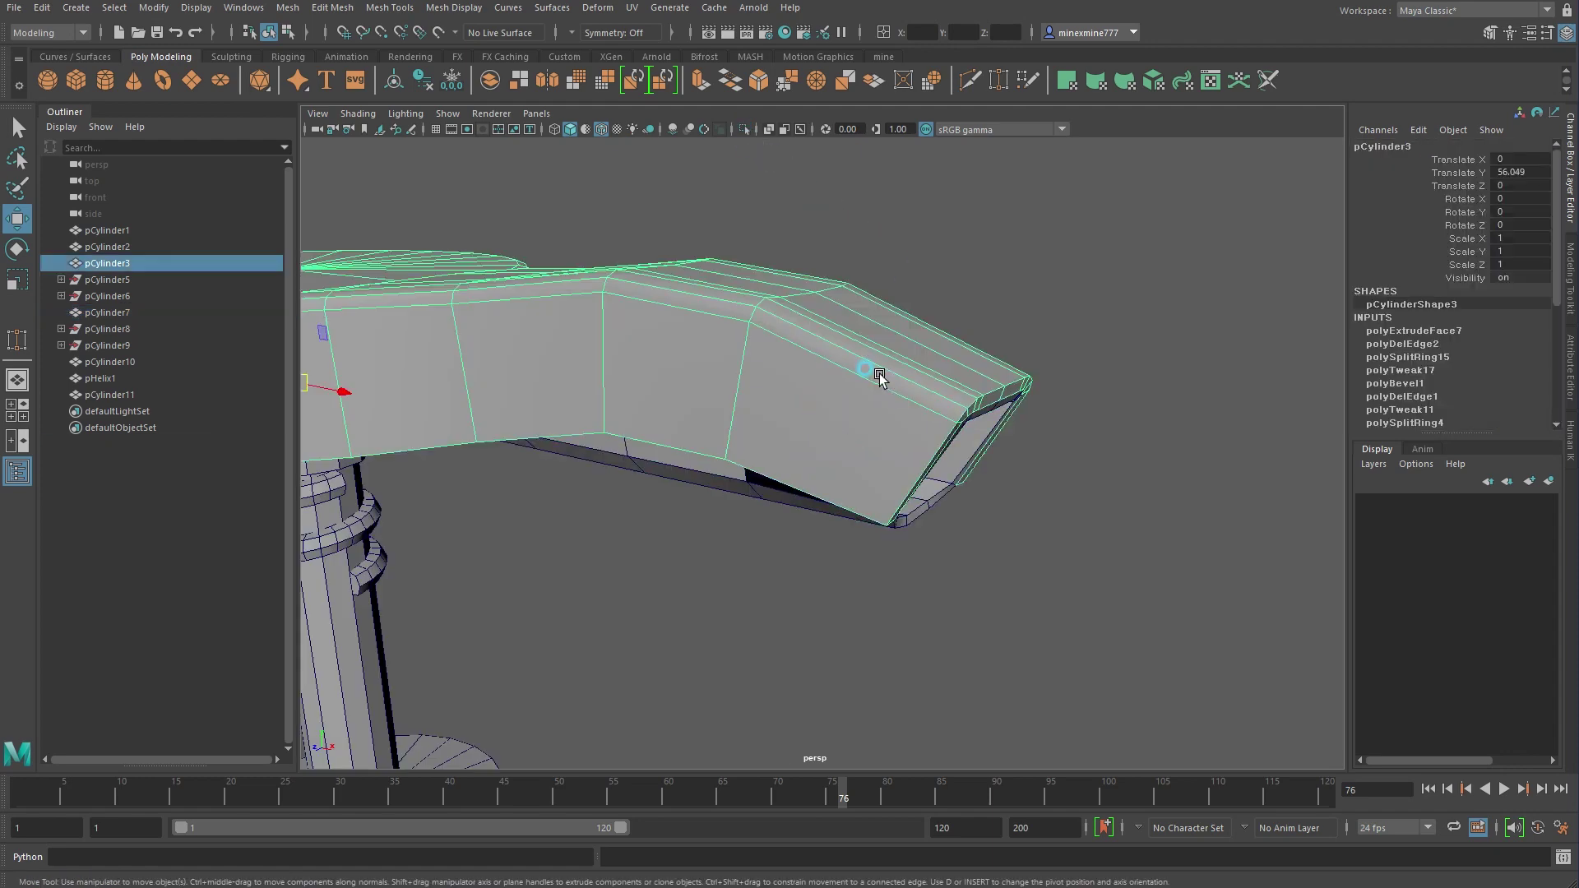
left_click_drag(873, 366, 856, 402, "alt")
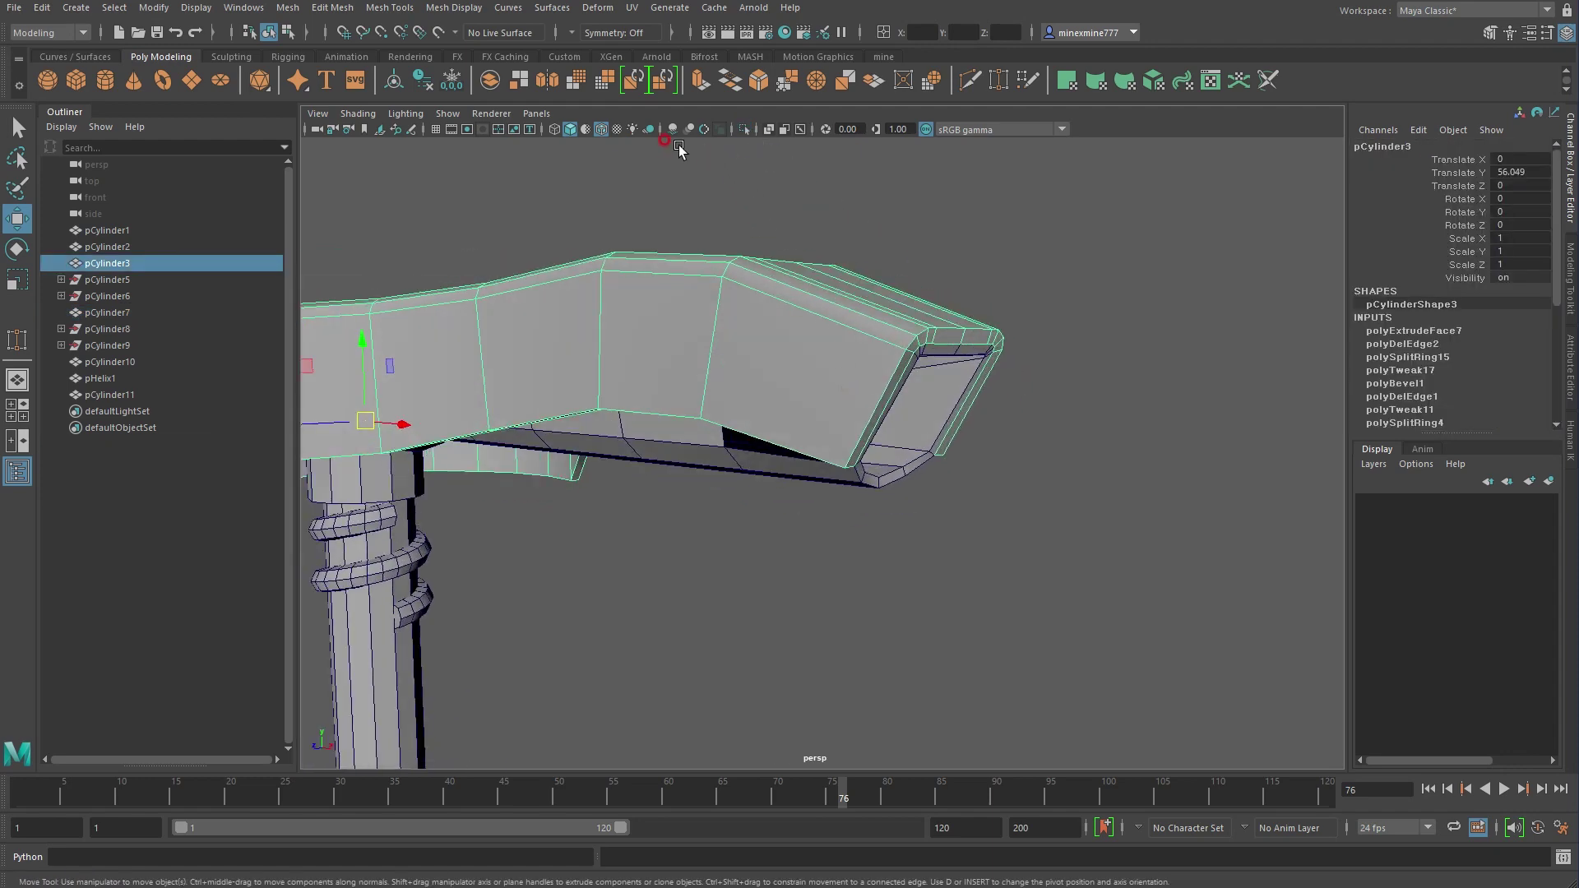
left_click(739, 130)
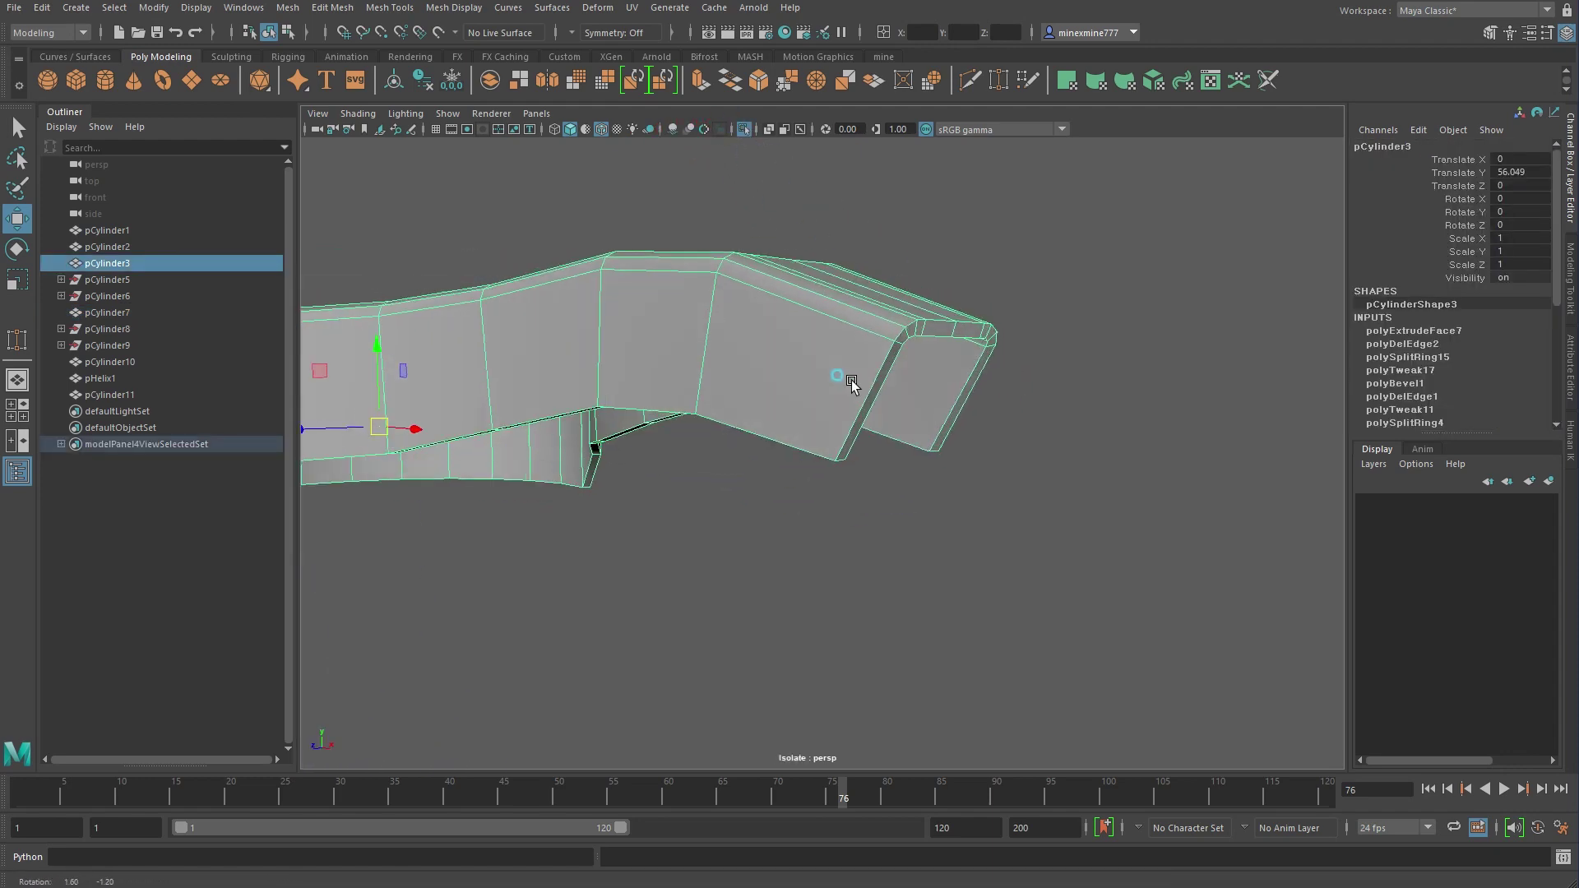
mouse_move(851, 380)
left_mouse_down("alt")
mouse_move(762, 350)
mouse_move(764, 231)
left_mouse_up("alt")
right_click_drag(764, 231, 758, 177)
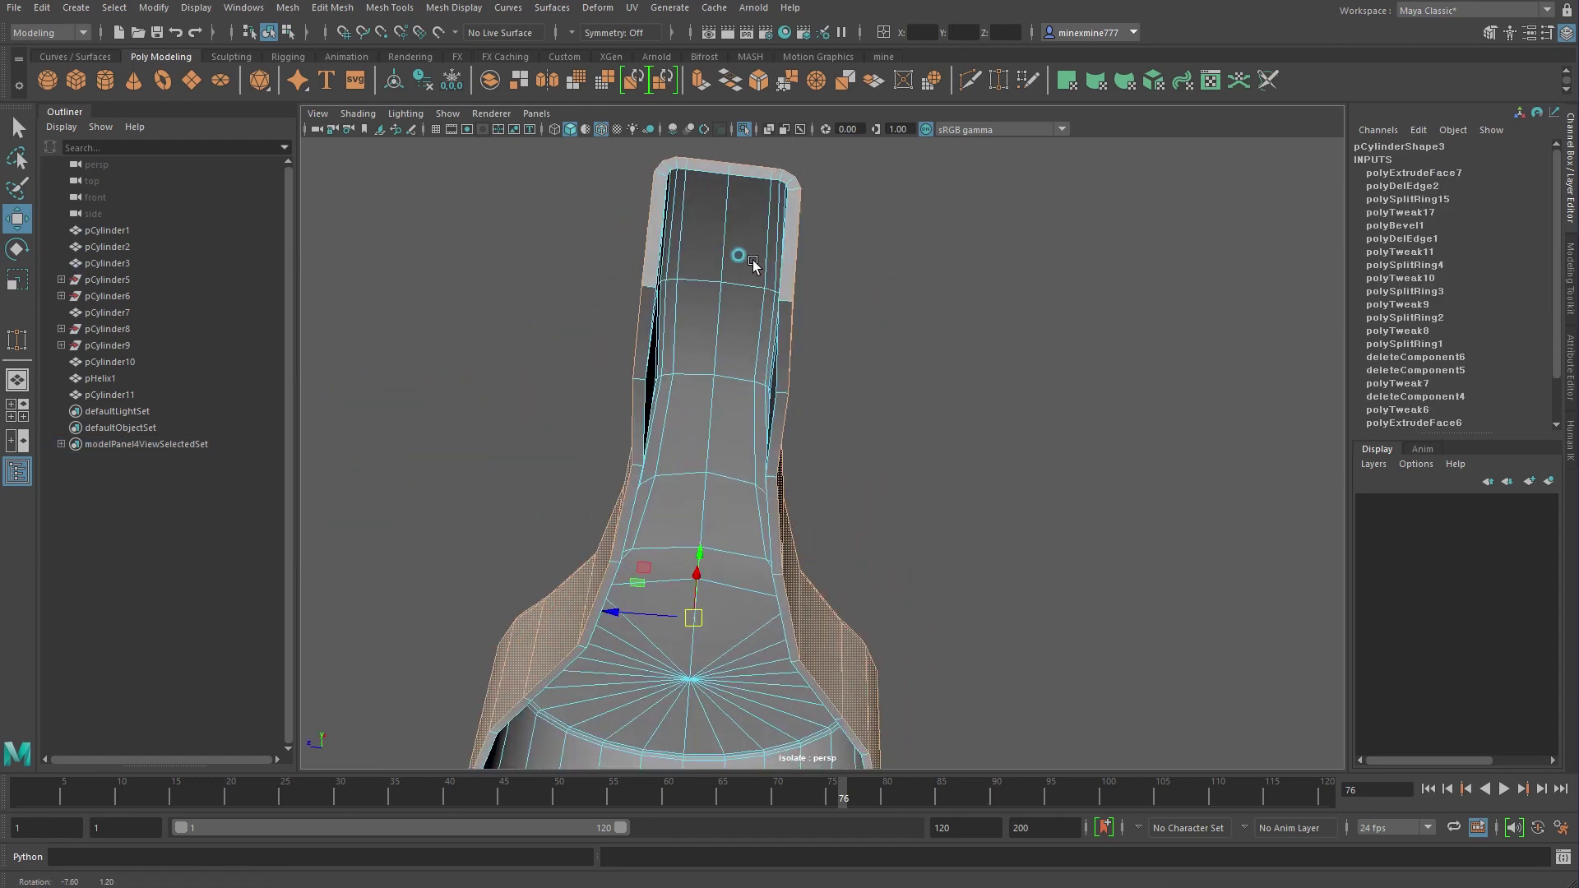
left_click_drag(759, 177, 826, 286, "alt")
Delete the pump head shell's inner faces at the spout end and show the whole pump head
double_click(847, 288)
left_click(826, 286)
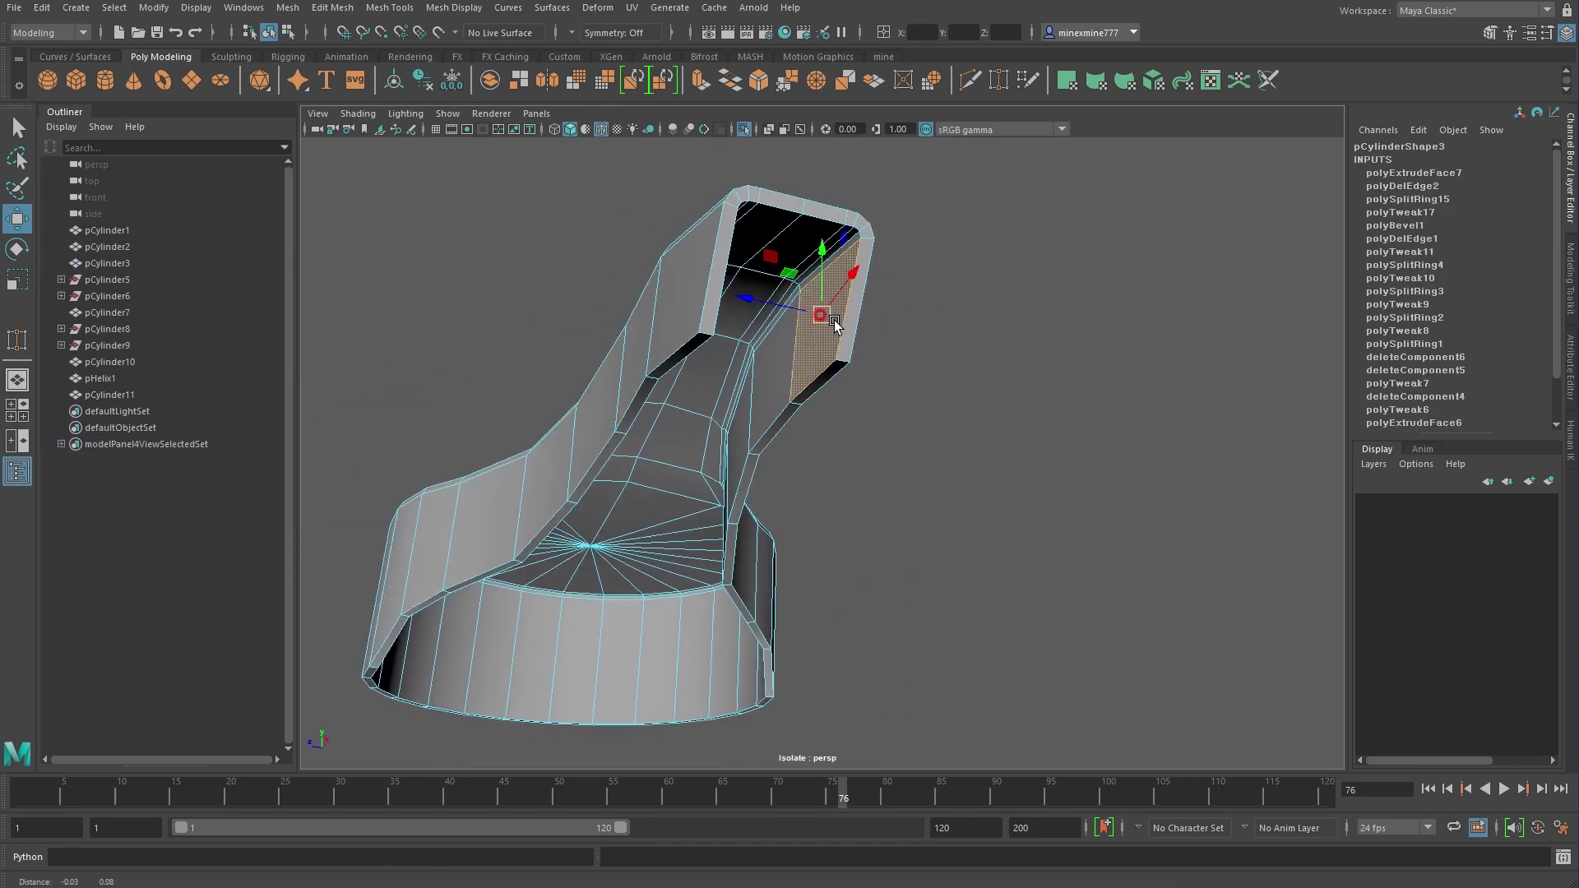
right_click_drag(821, 286, 869, 176, "alt")
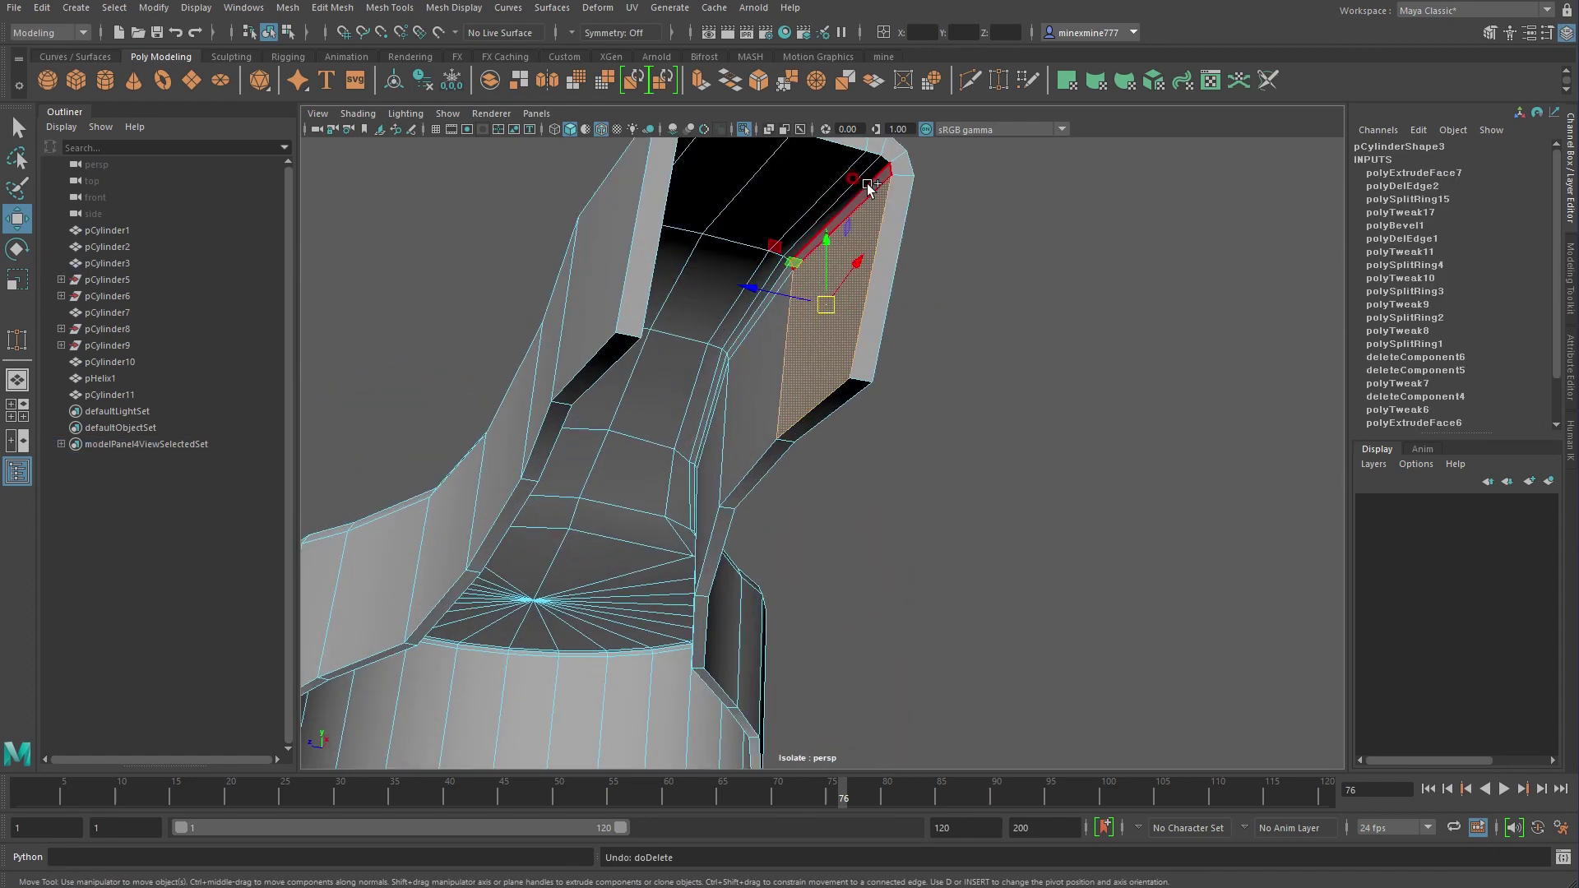
left_click(814, 169)
mouse_move(747, 246)
left_mouse_down("alt")
mouse_move(718, 273)
mouse_move(650, 213)
left_mouse_up("alt")
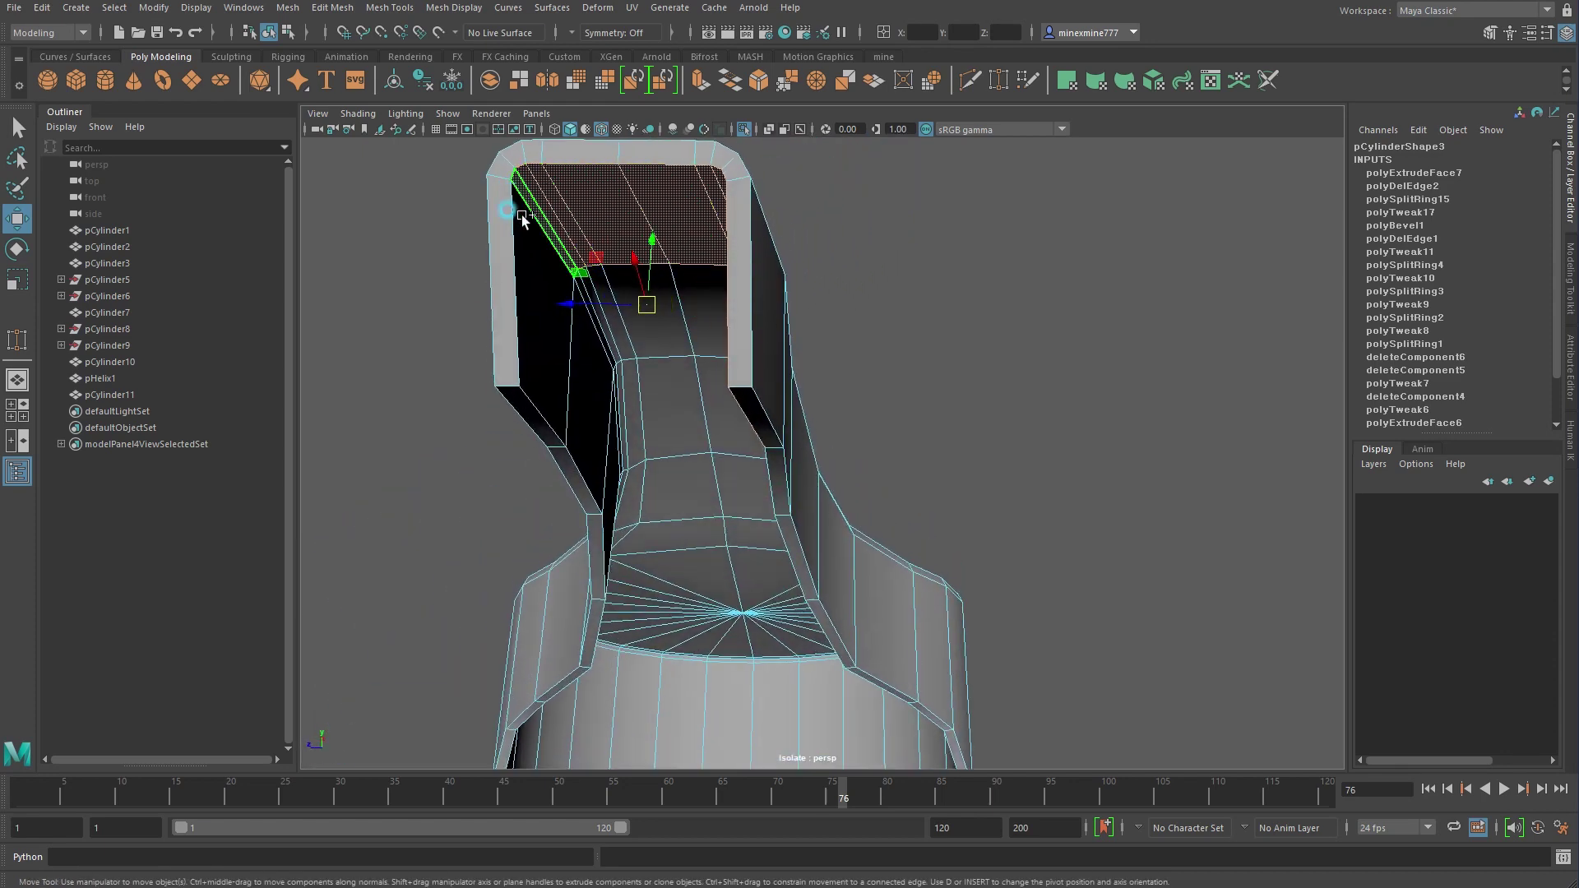
mouse_move(538, 370)
left_mouse_down("alt")
mouse_move(986, 493)
mouse_move(974, 496)
left_mouse_up("alt")
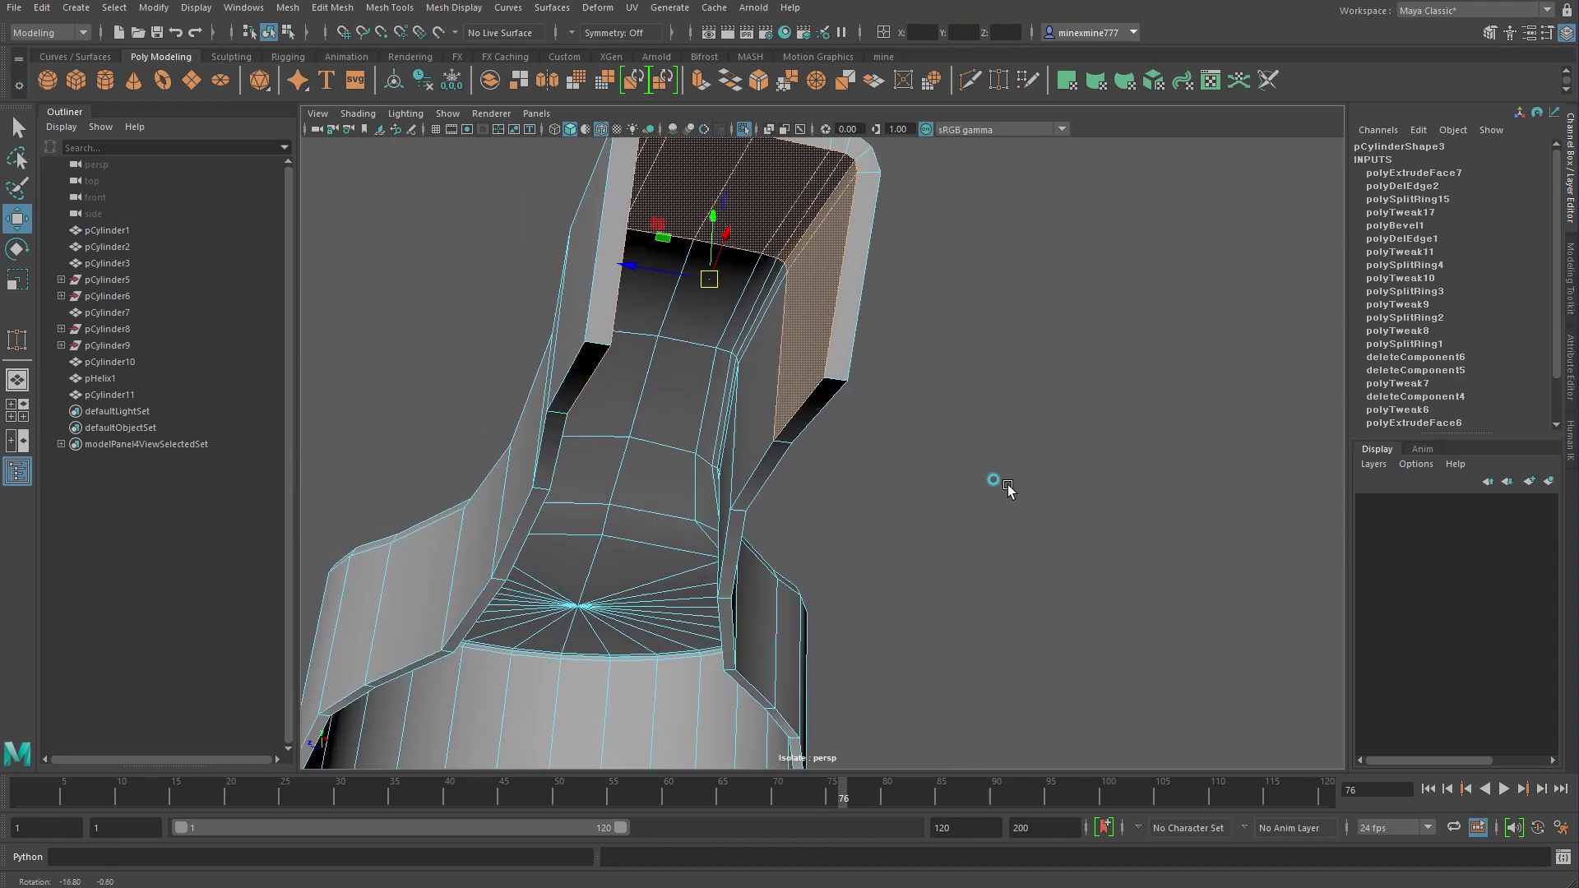
key("Delete")
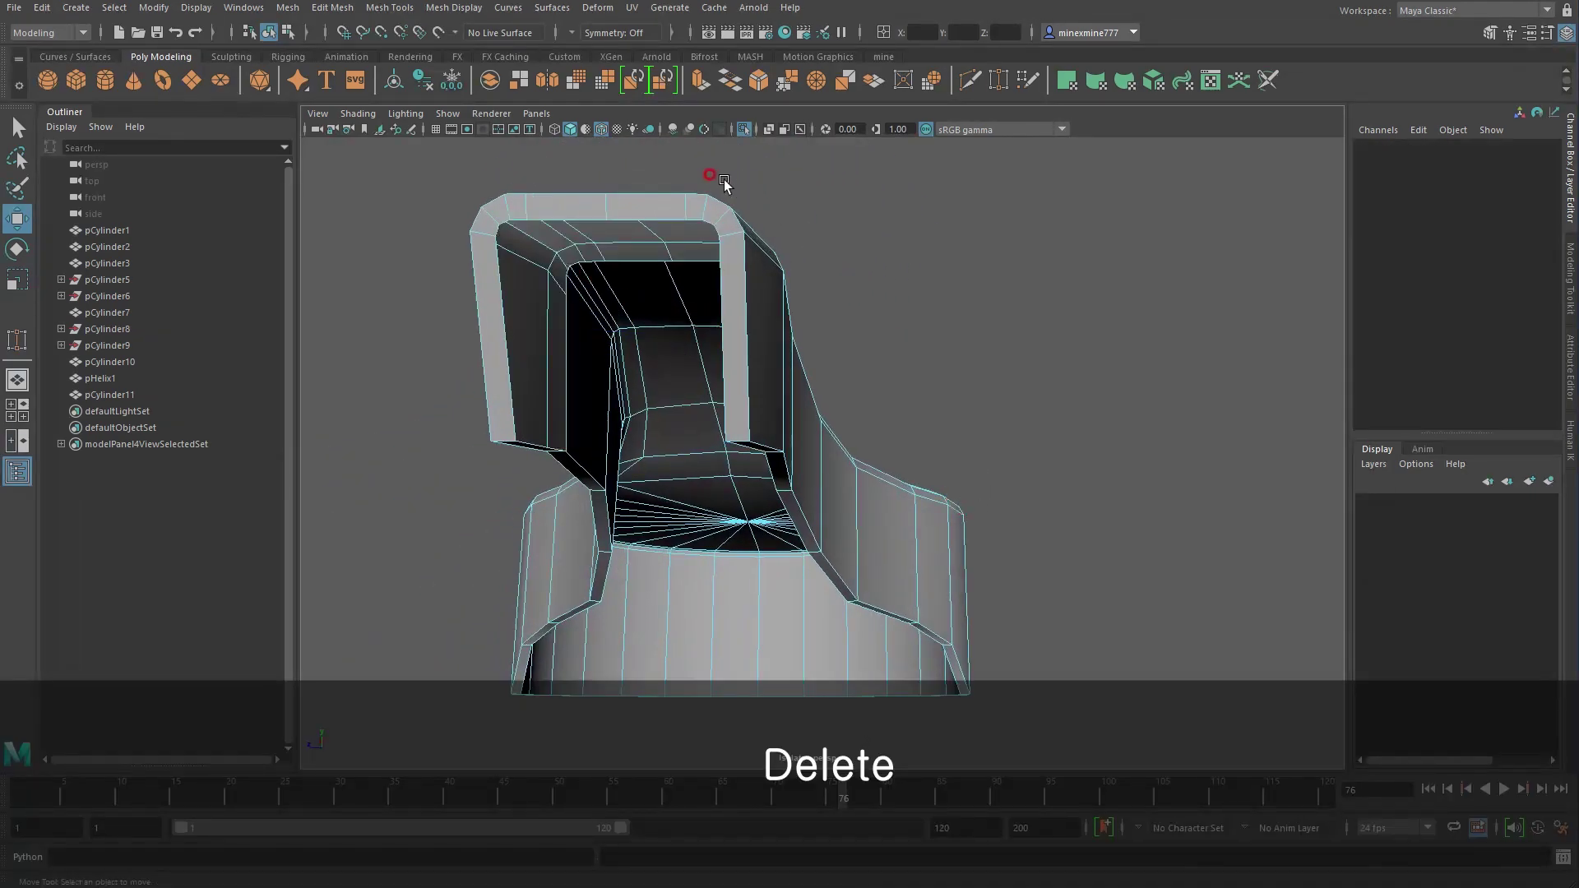
left_click(742, 130)
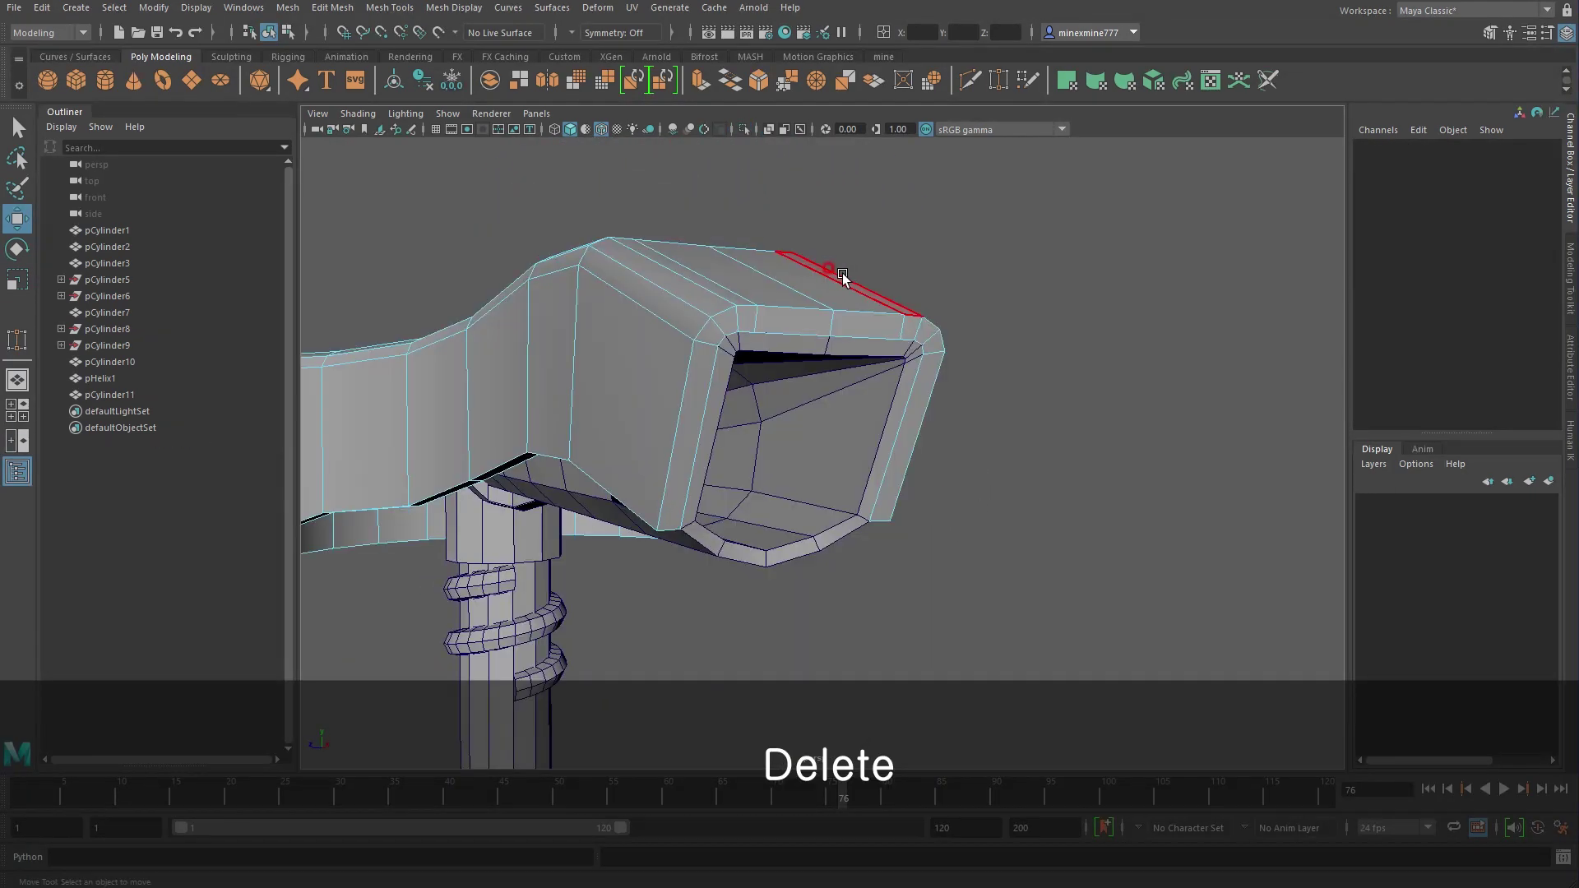
left_click(872, 273)
Combine pCylinder3 and pCylinder7 into a single mesh with Mesh > Combine
left_click(799, 343, "shift")
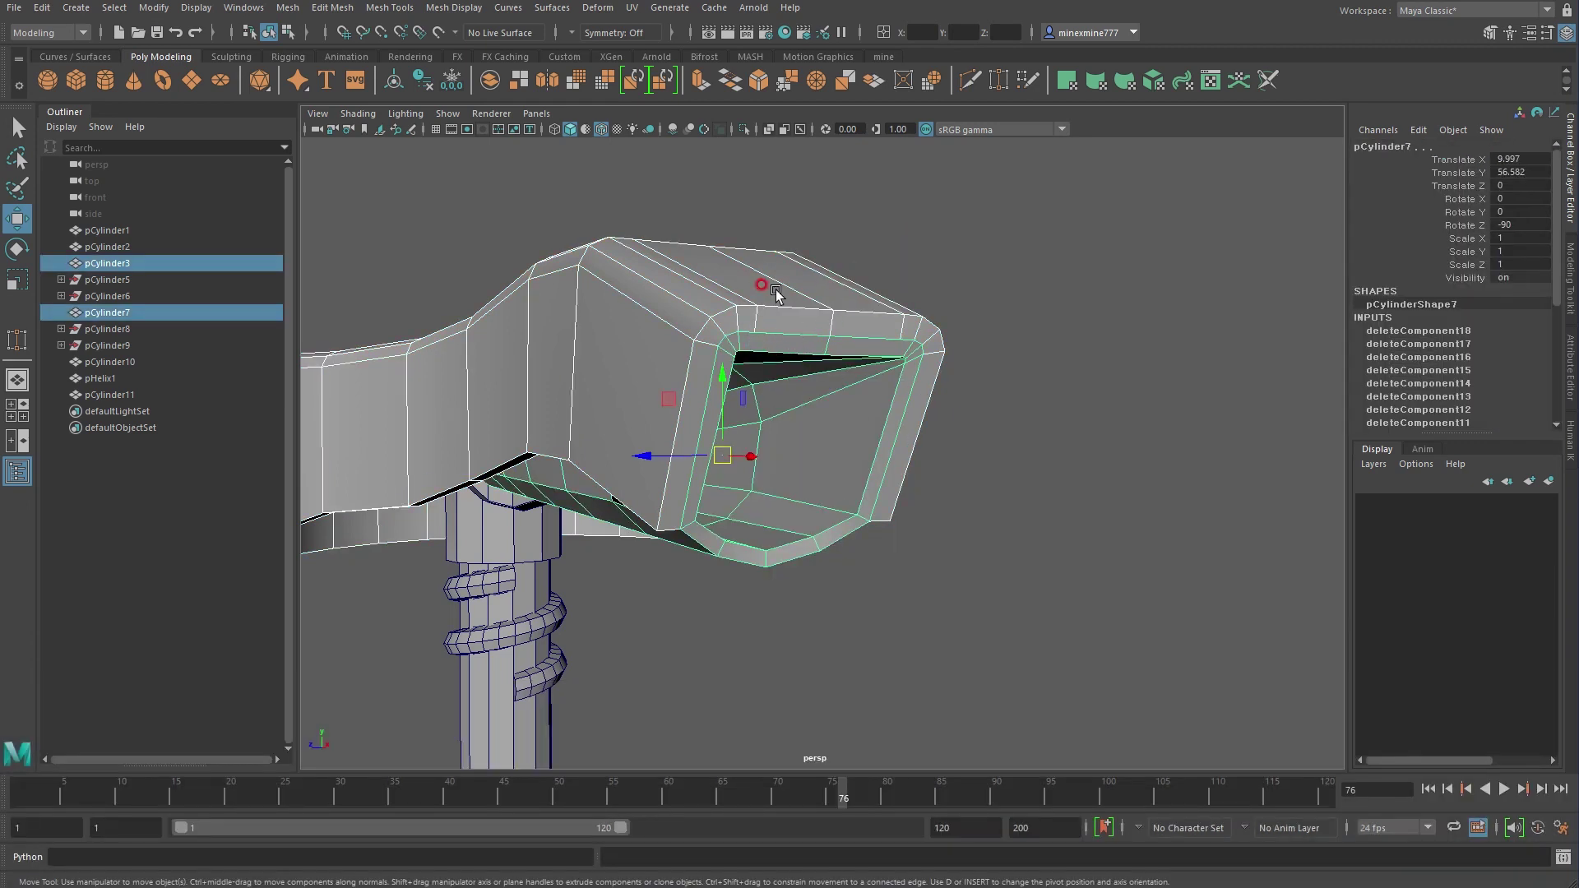
left_click(287, 7)
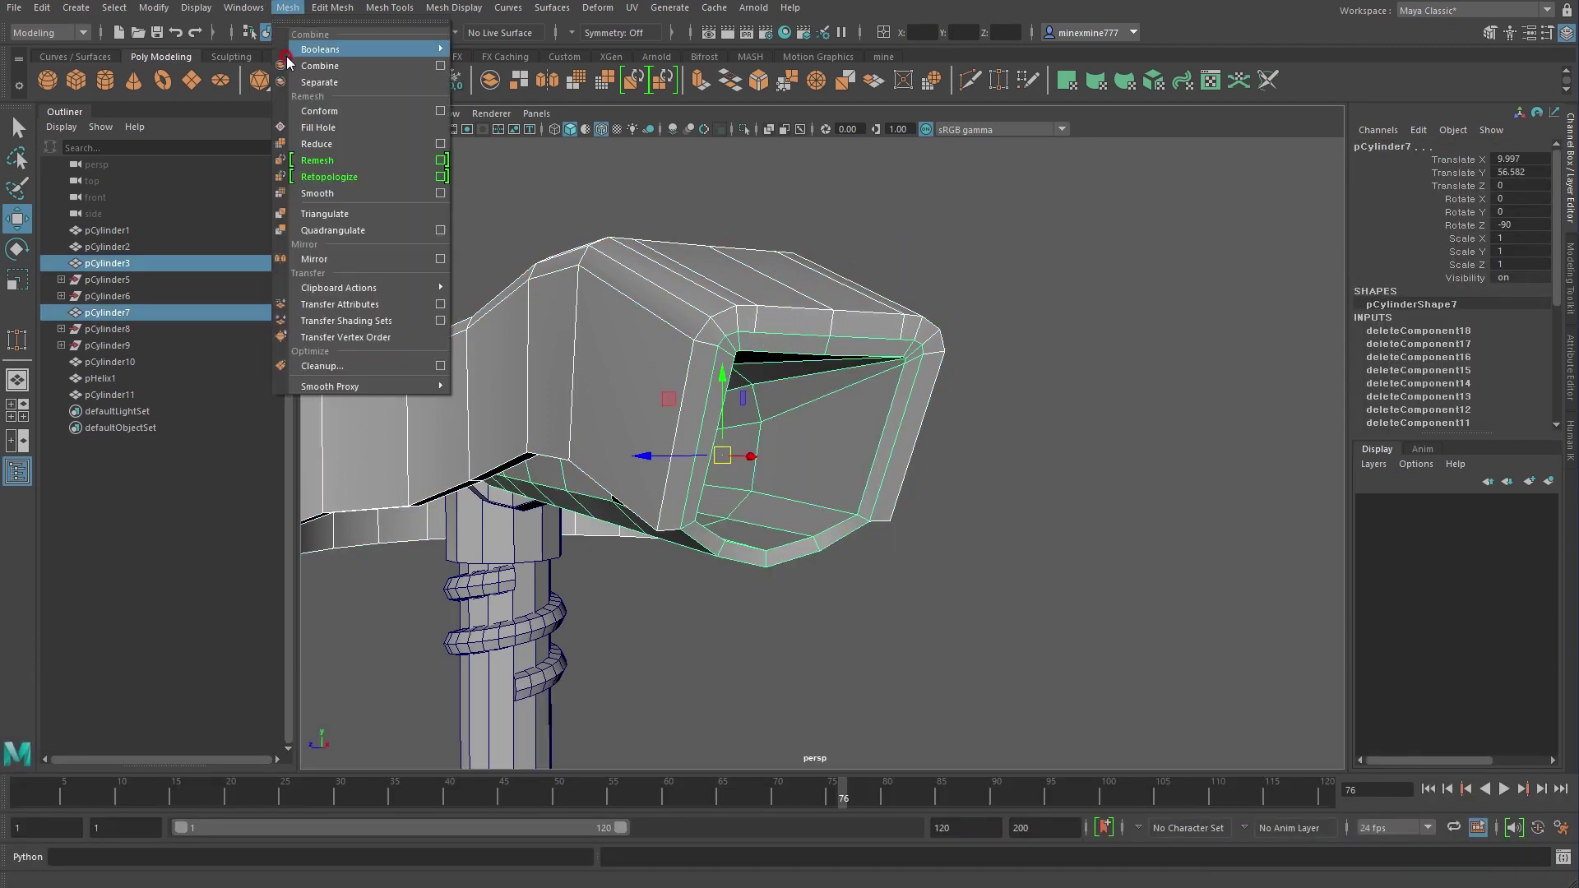
left_click(361, 68)
left_click(974, 326)
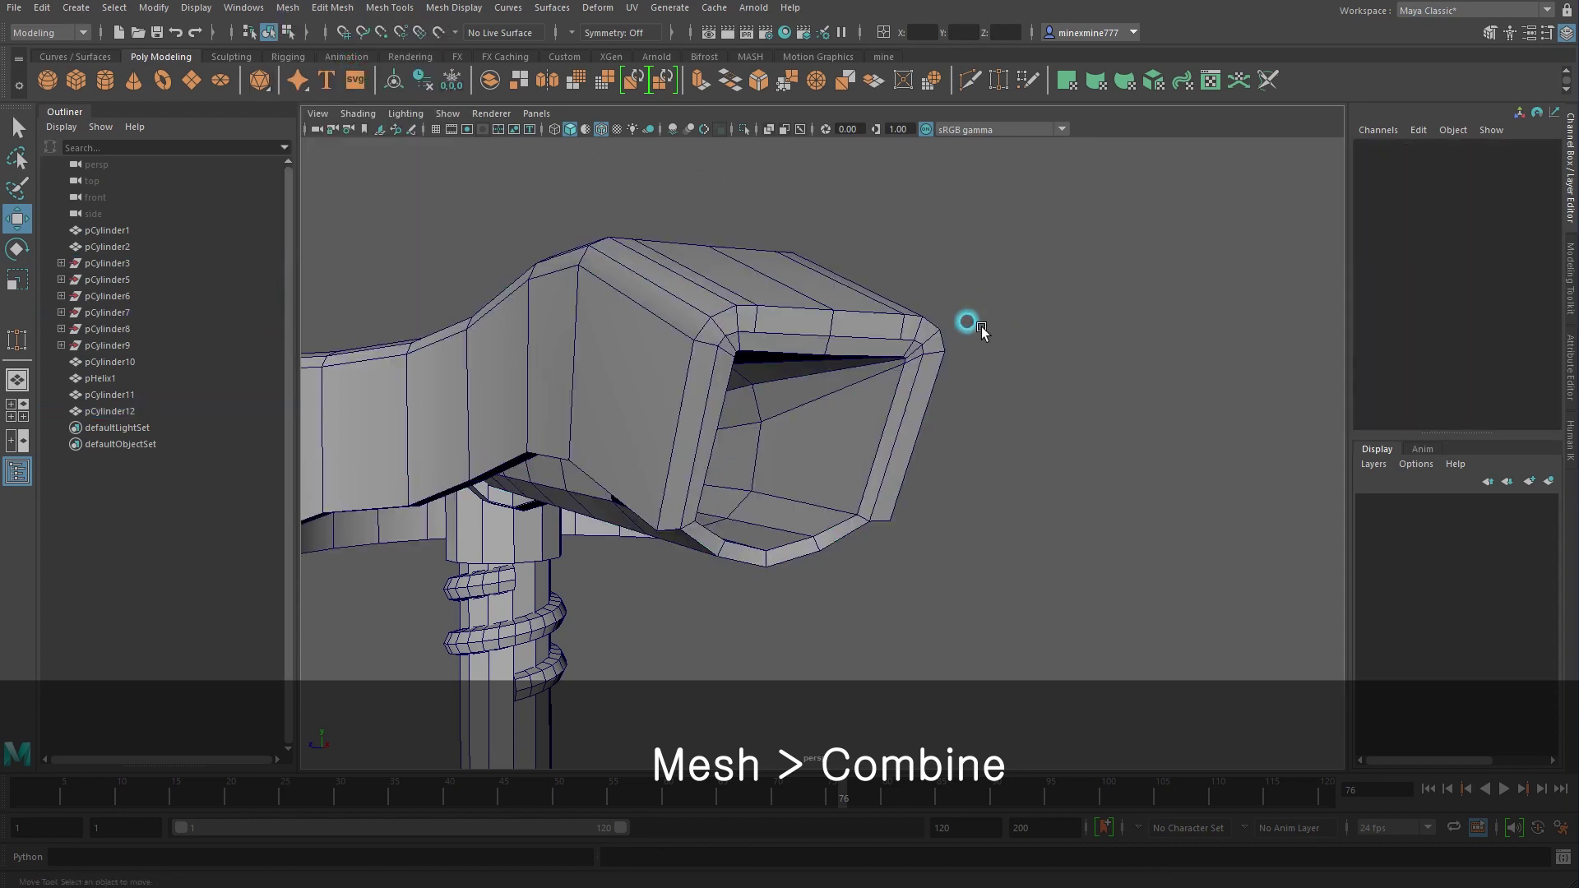
Nudge a vertex at the nozzle tip corner slightly
right_click(924, 332)
right_click_drag(924, 332, 884, 325)
left_click_drag(884, 325, 1047, 356, "alt")
scroll(959, 387, "up", 5)
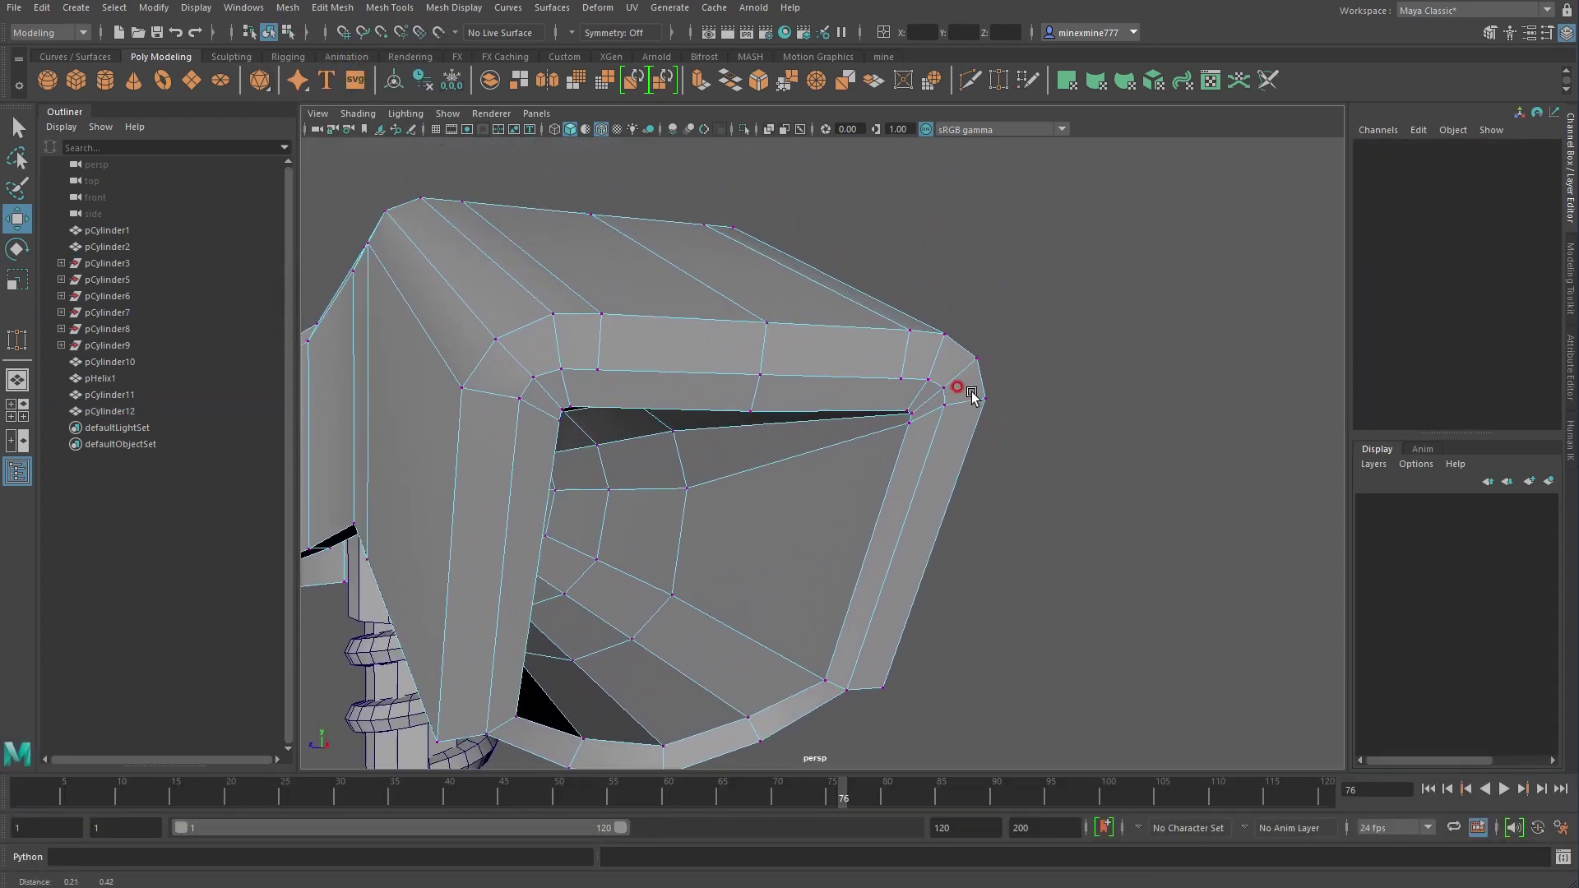
left_click(970, 349)
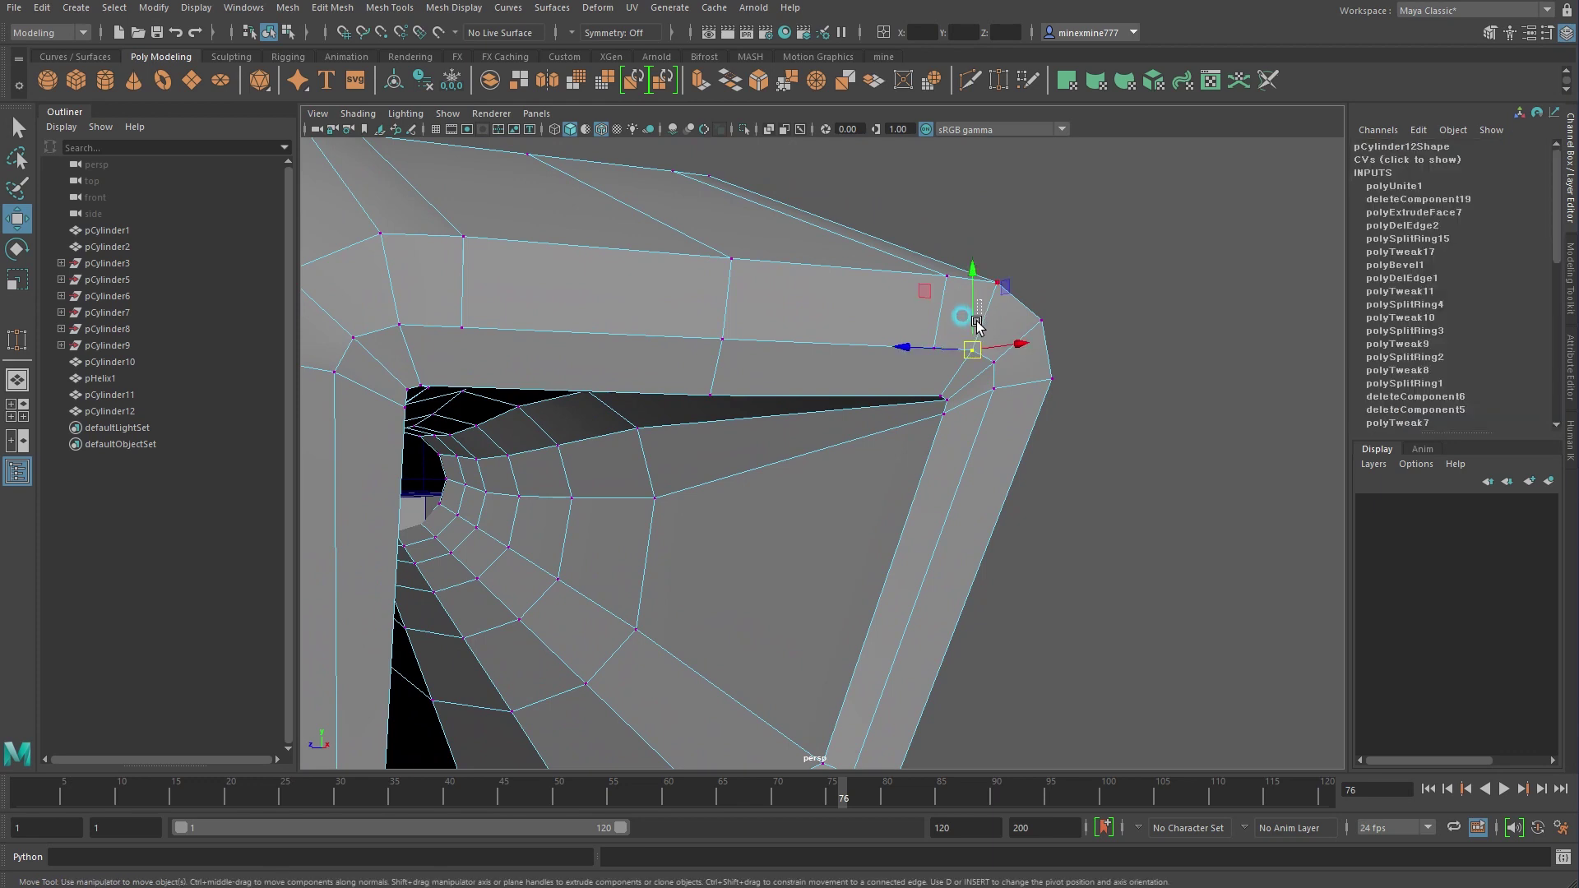
left_click(970, 350)
left_click_drag(962, 329, 973, 344)
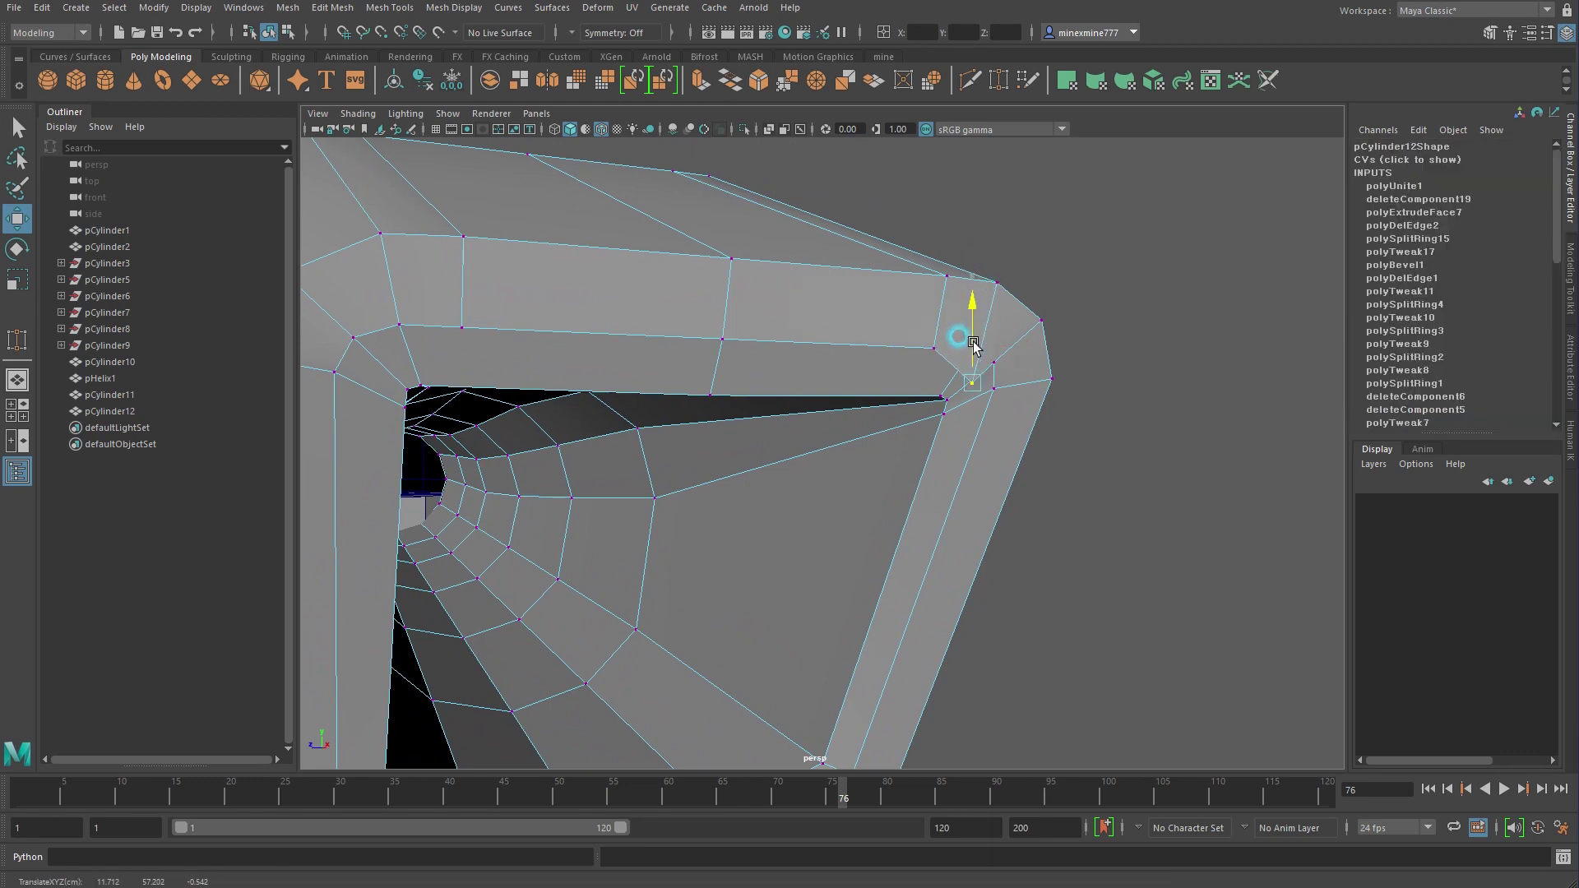
Delete a redundant edge along the nozzle top with Ctrl+Backspace
right_click_drag(923, 292, 924, 257)
left_click(943, 296)
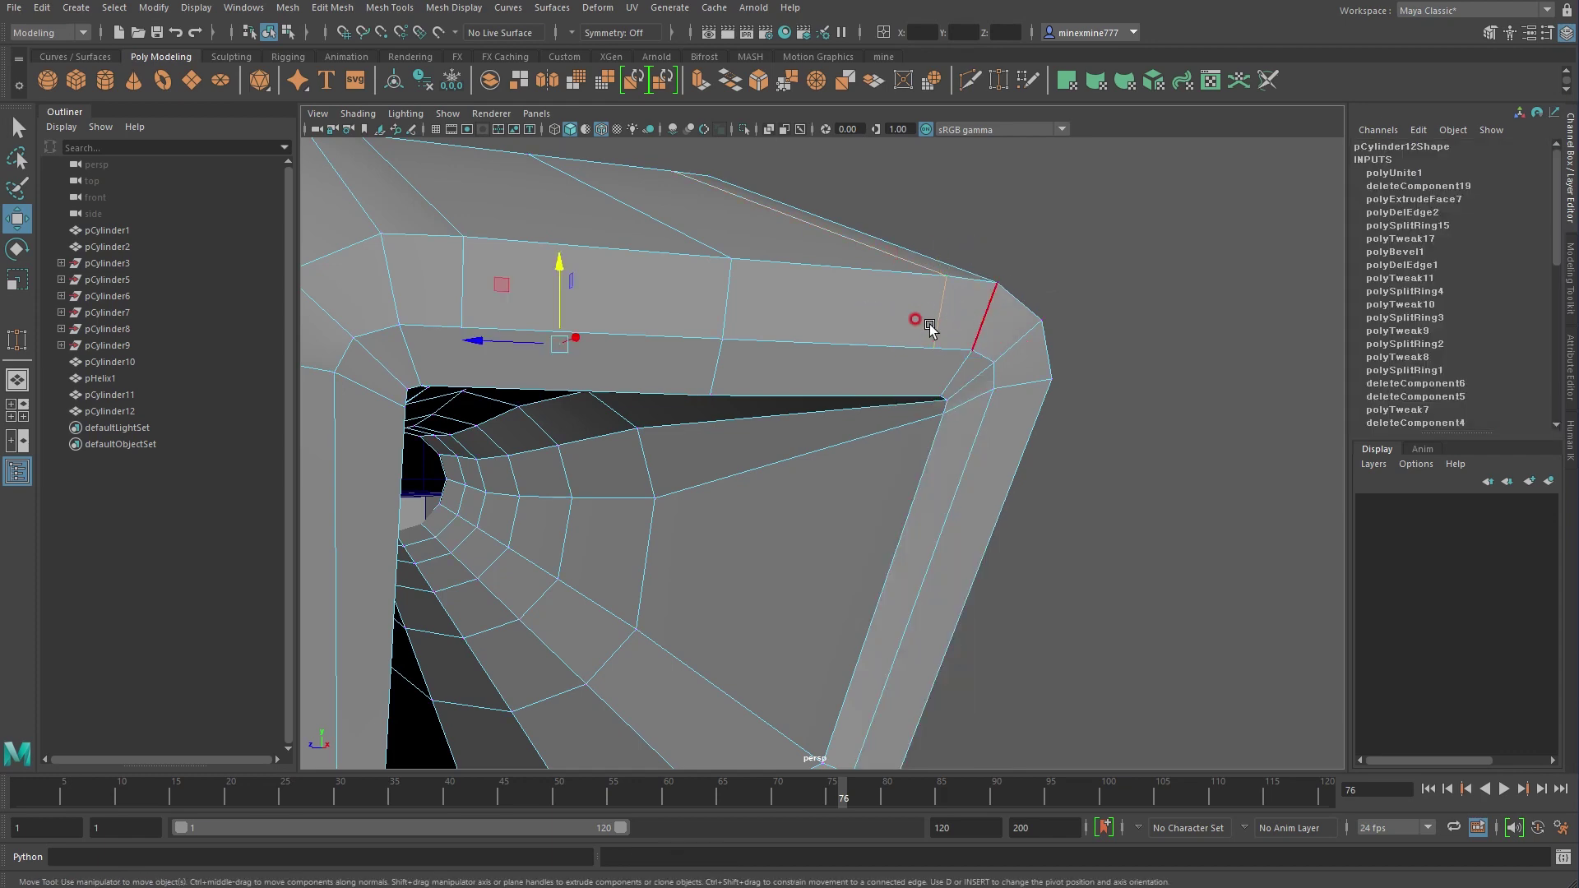
scroll(776, 324, "down", 5)
left_click_drag(775, 324, 649, 473, "alt")
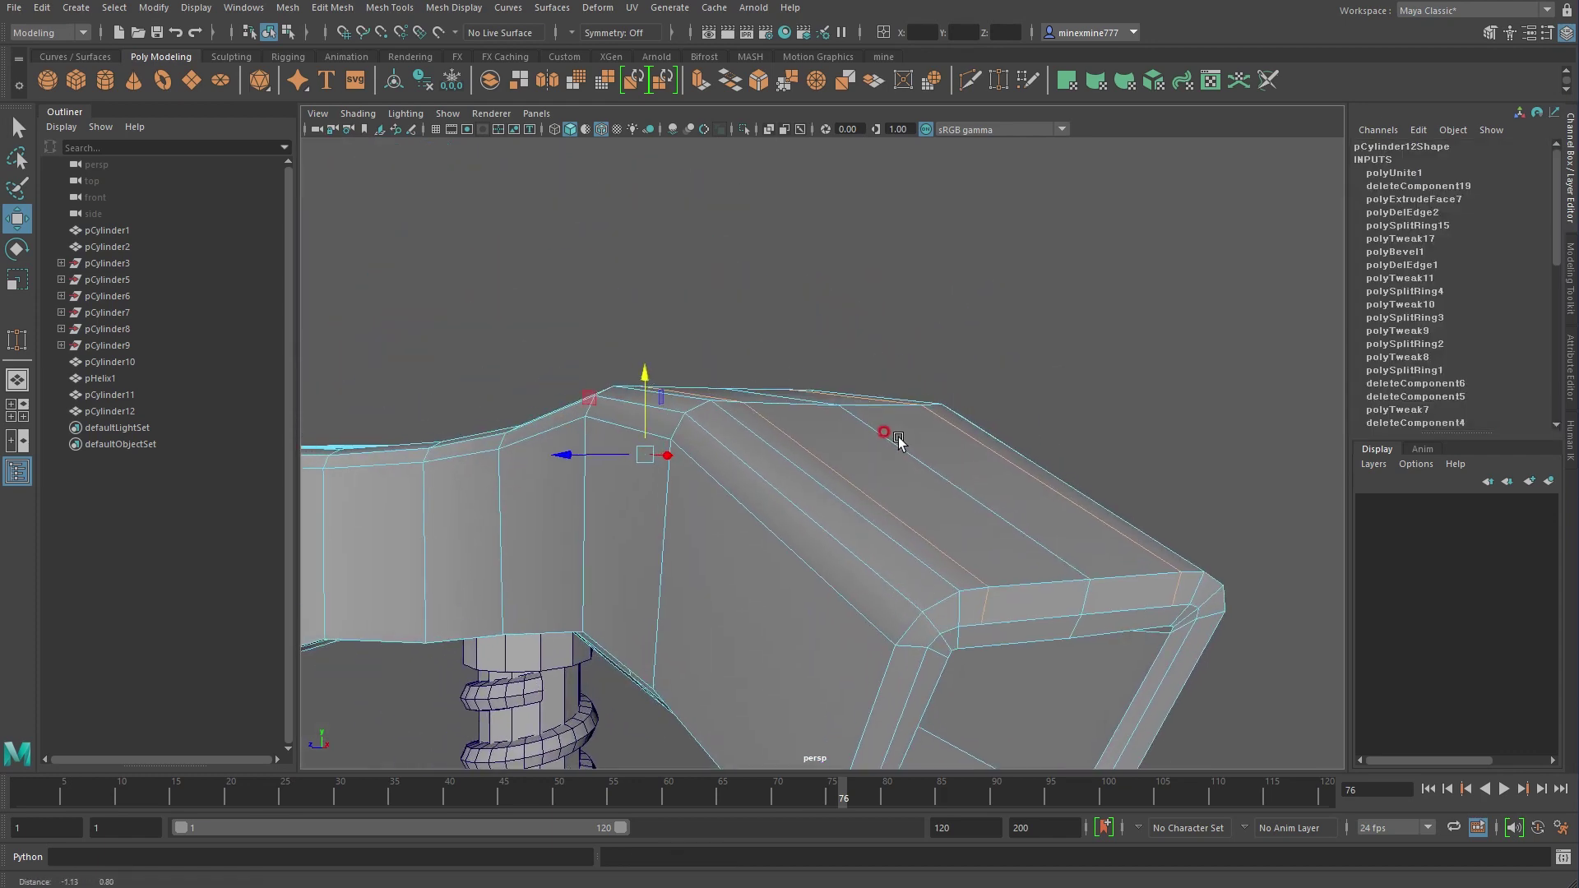
key("ctrl+BackSpace")
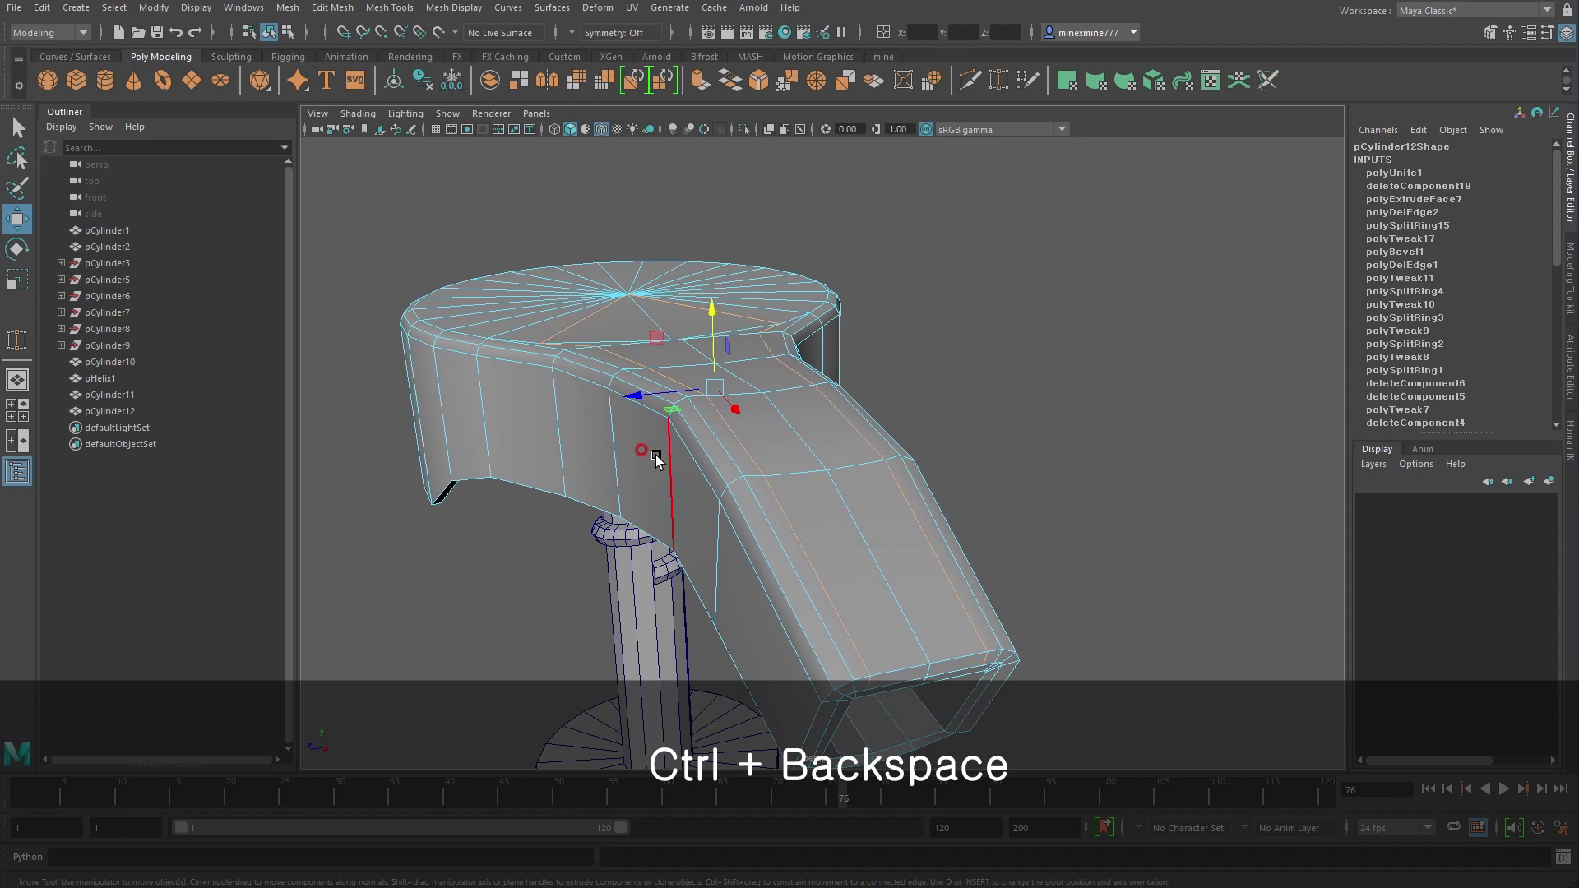
key("ctrl+BackSpace")
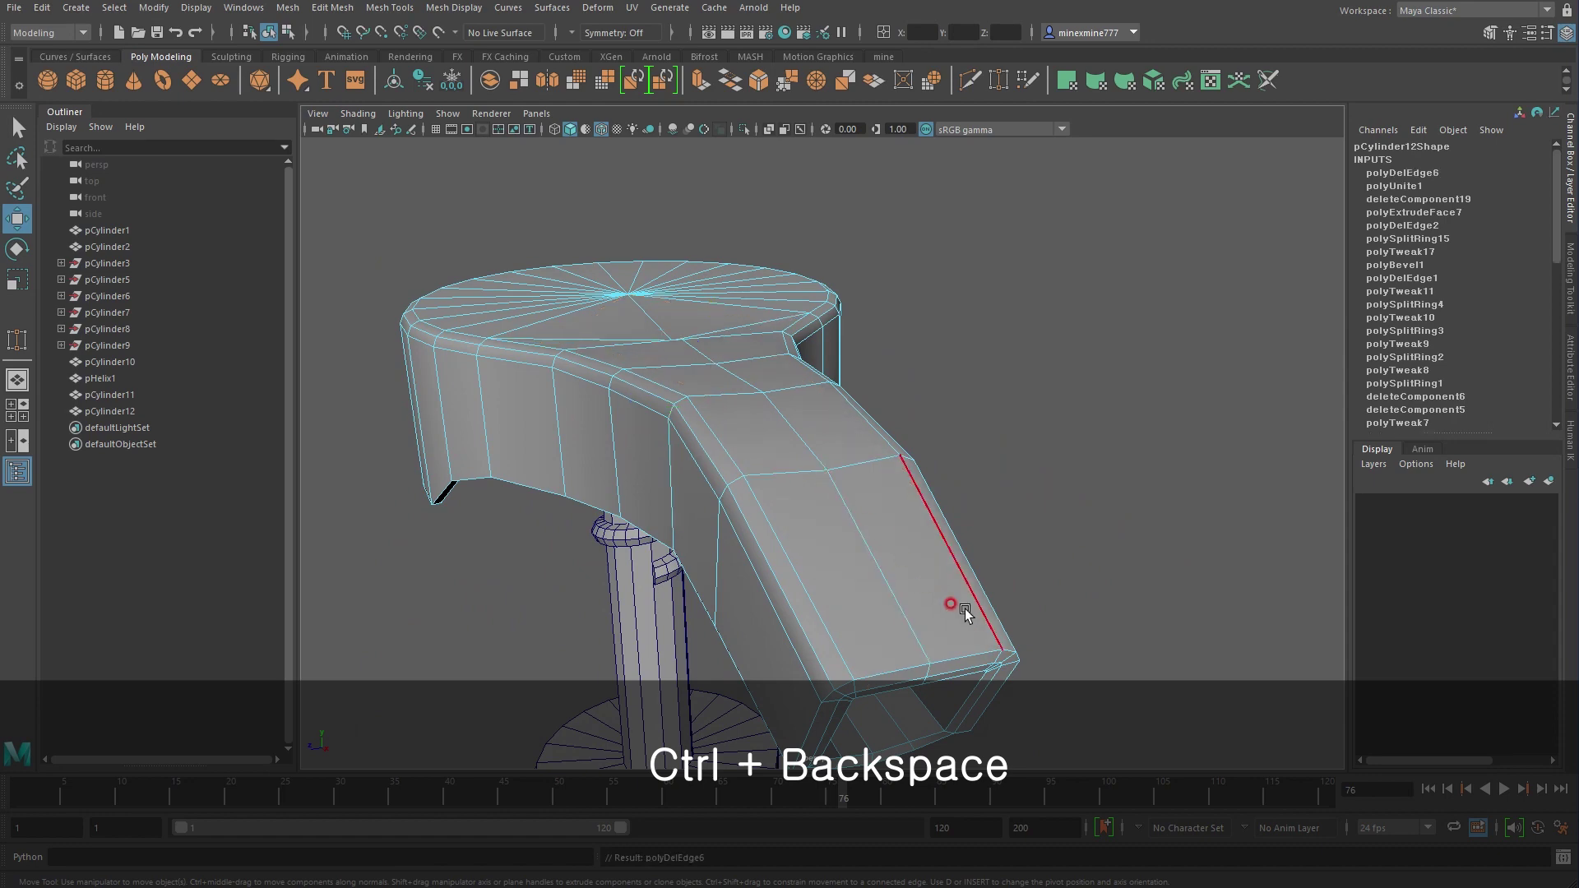
mouse_move(941, 646)
left_mouse_down("alt")
mouse_move(738, 477)
mouse_move(810, 476)
mouse_move(987, 547)
left_mouse_up("alt")
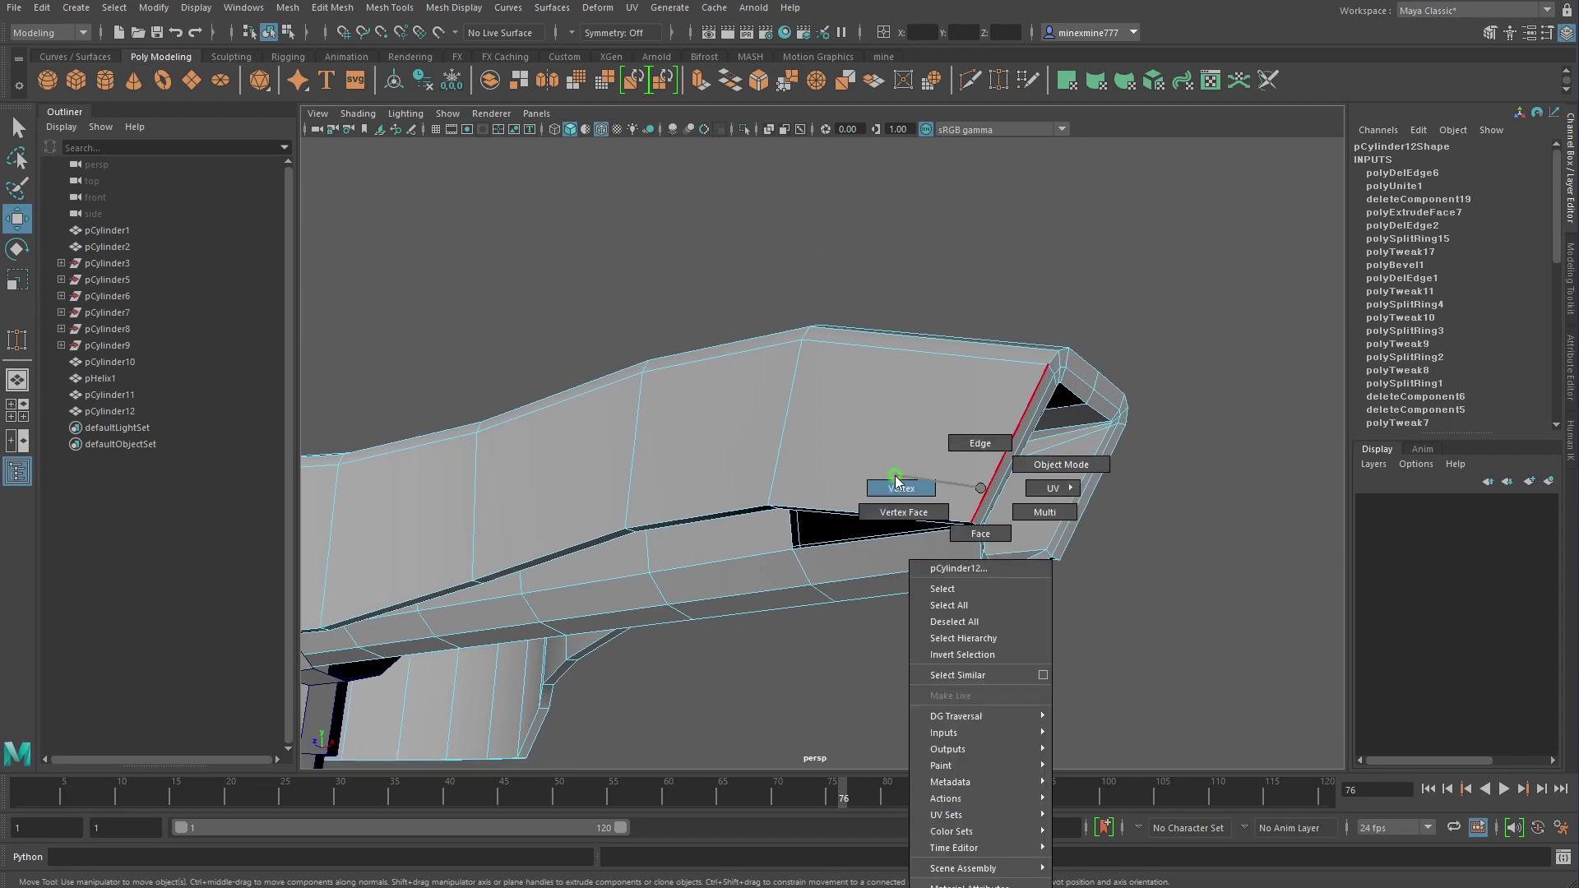
Merge the vertices around the nozzle tip with a 0.001 threshold
right_click_drag(980, 491, 905, 478)
key("space")
middle_click_drag(576, 709, 626, 670, "alt")
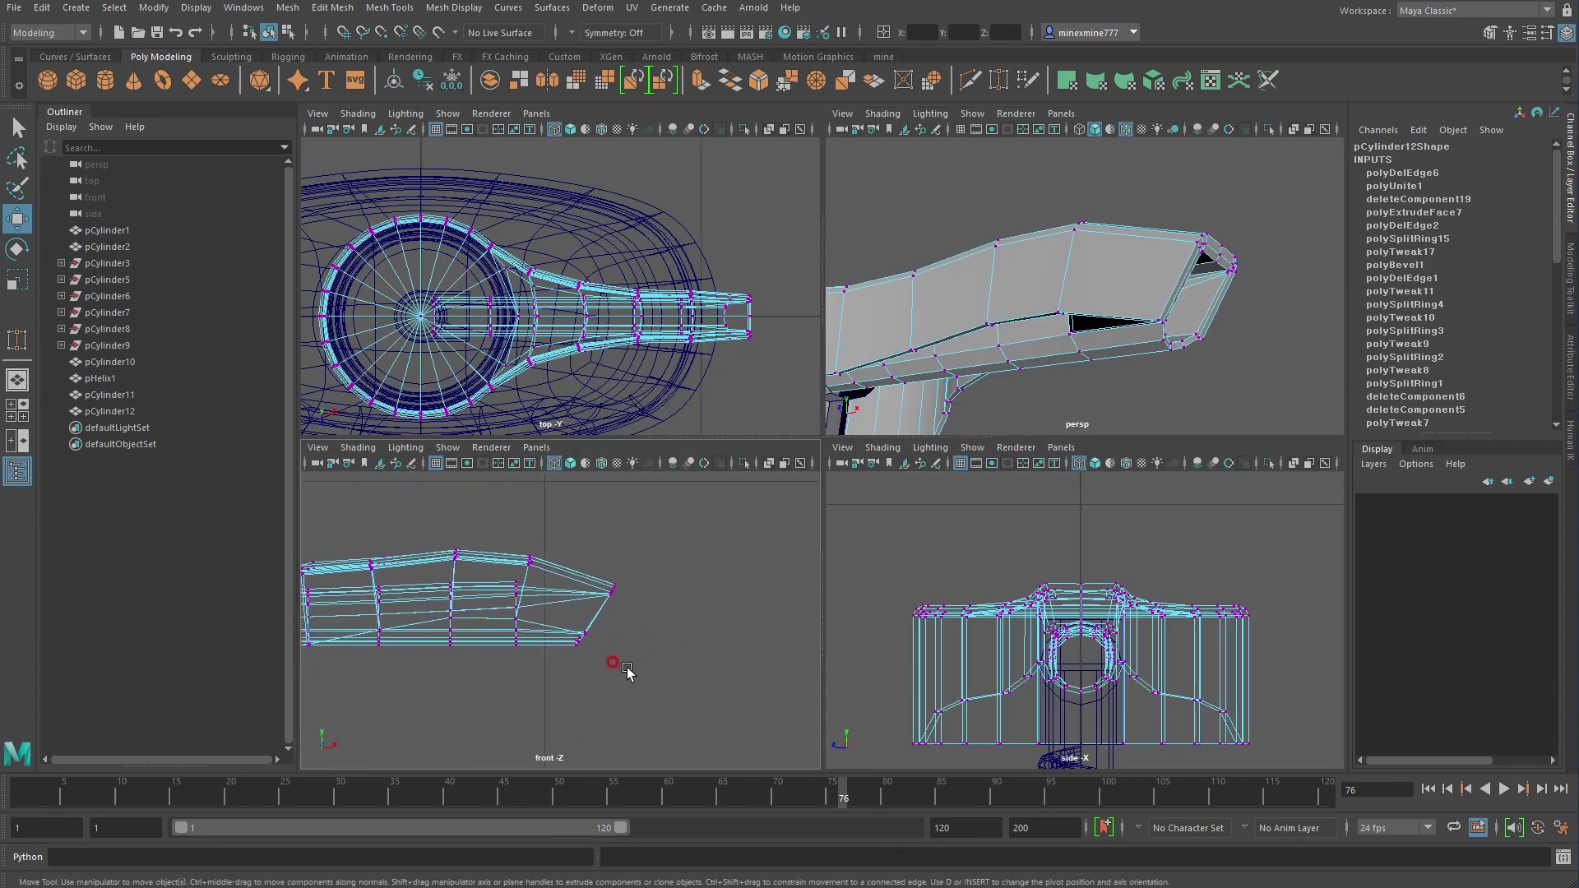
left_click_drag(569, 557, 568, 552)
key("space")
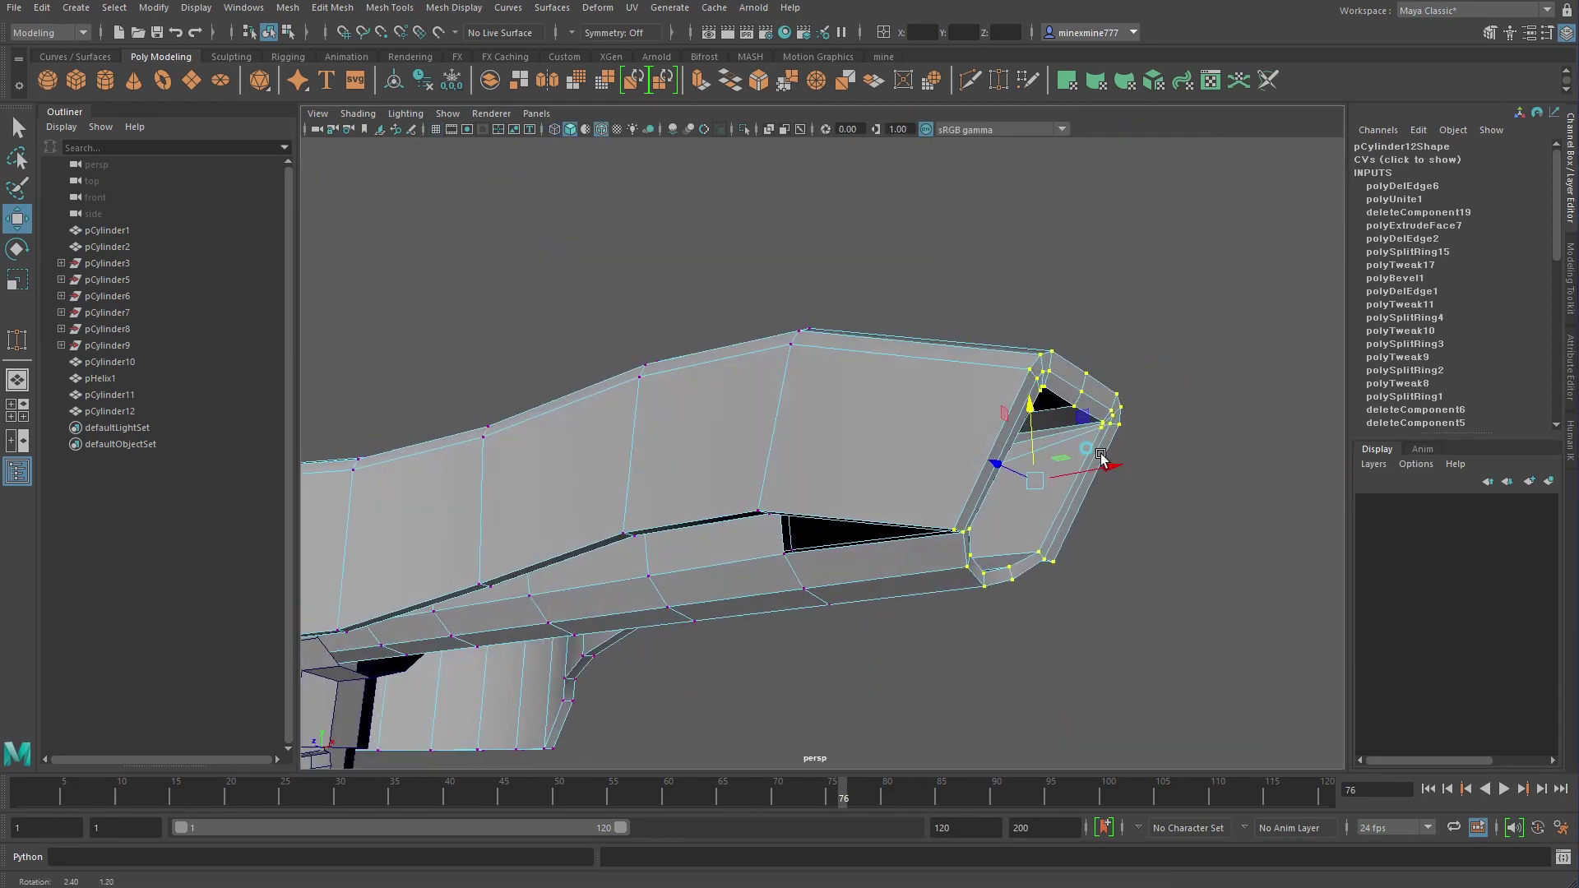
scroll(1172, 518, "up", 3)
scroll(1171, 518, "up", 2)
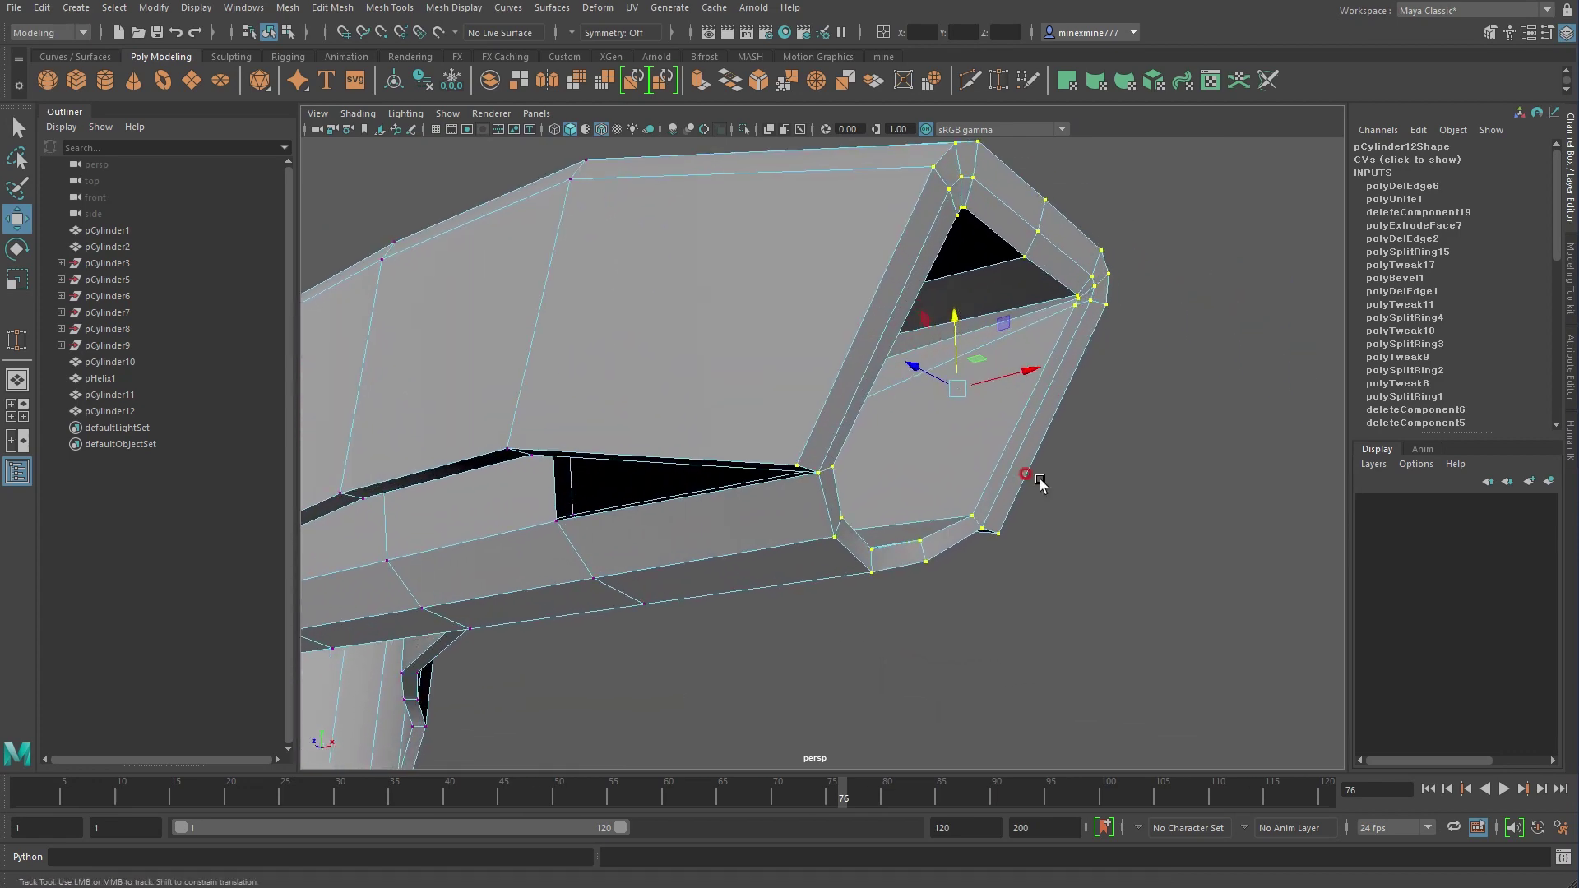
left_click(333, 8)
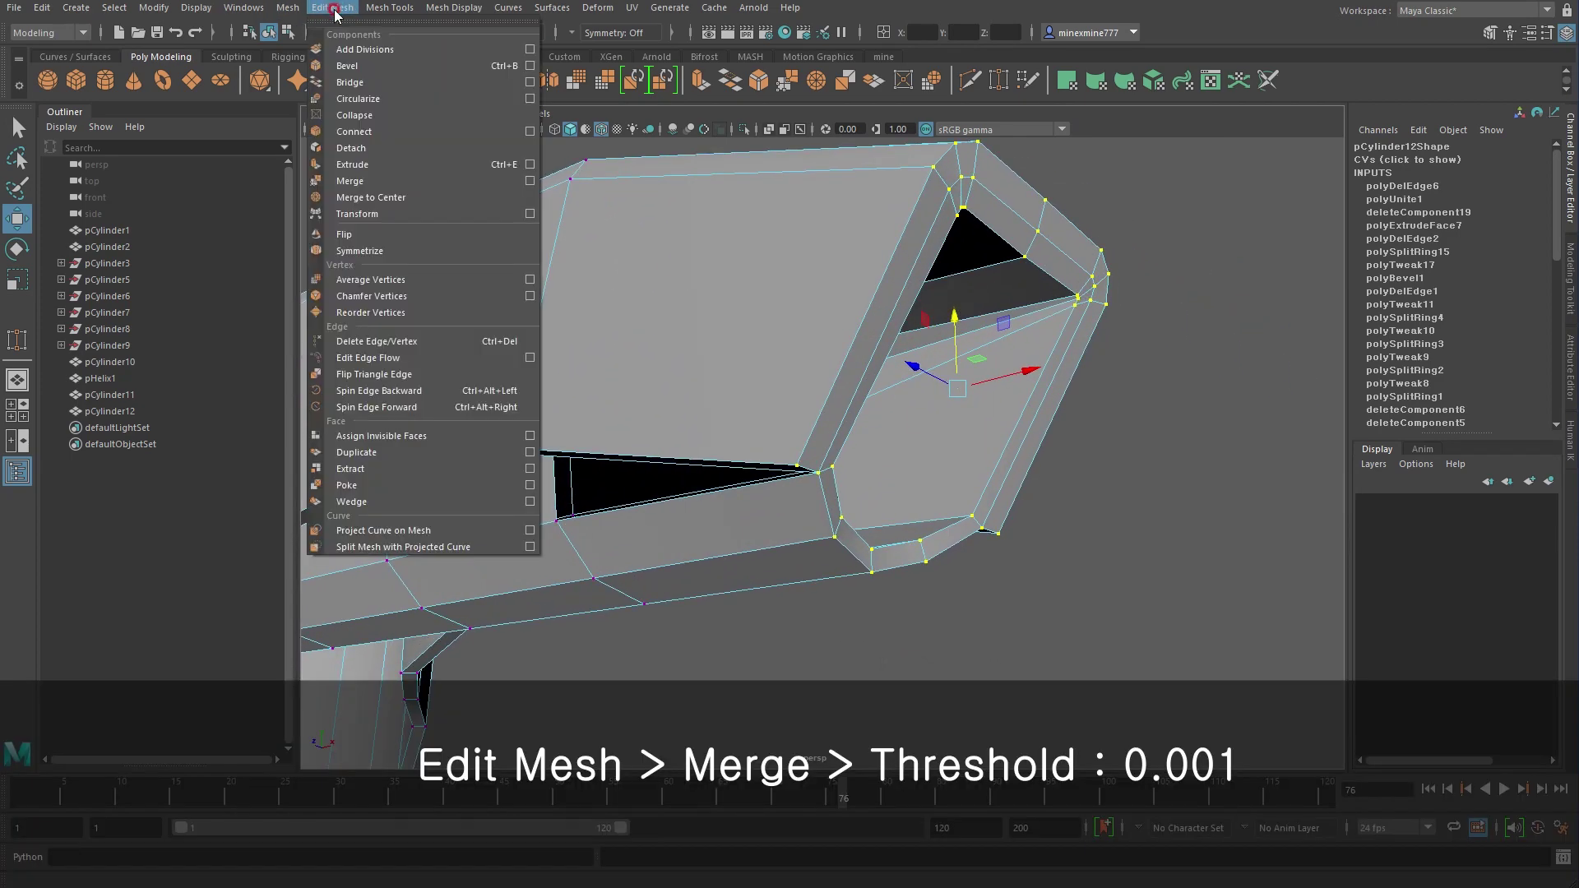
left_click(533, 181)
left_click_drag(981, 449, 1368, 379)
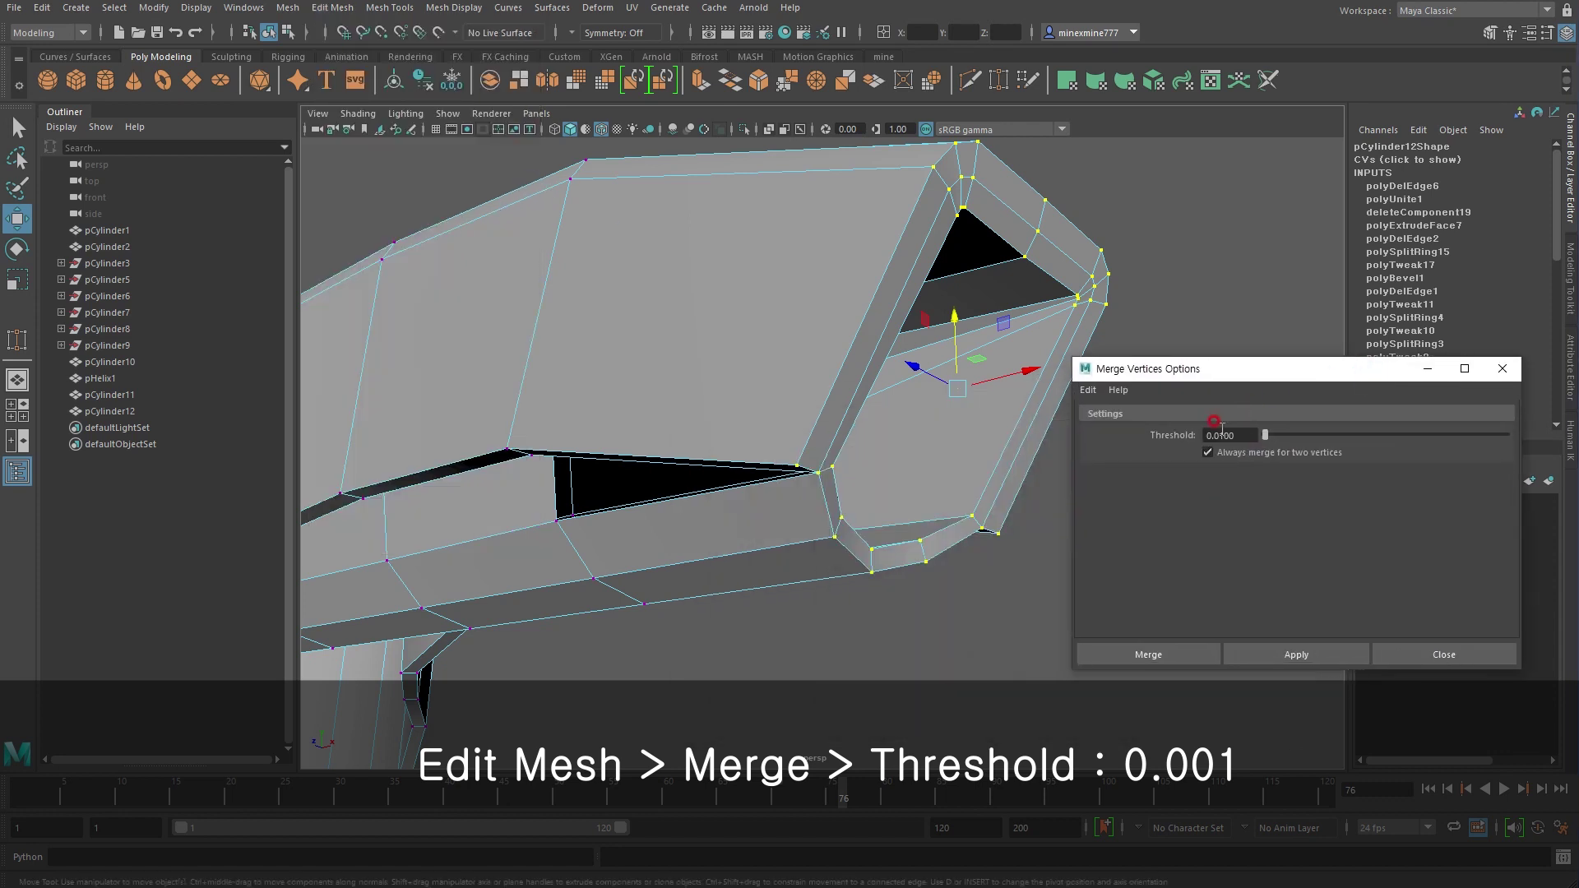
type("01")
left_click(1273, 658)
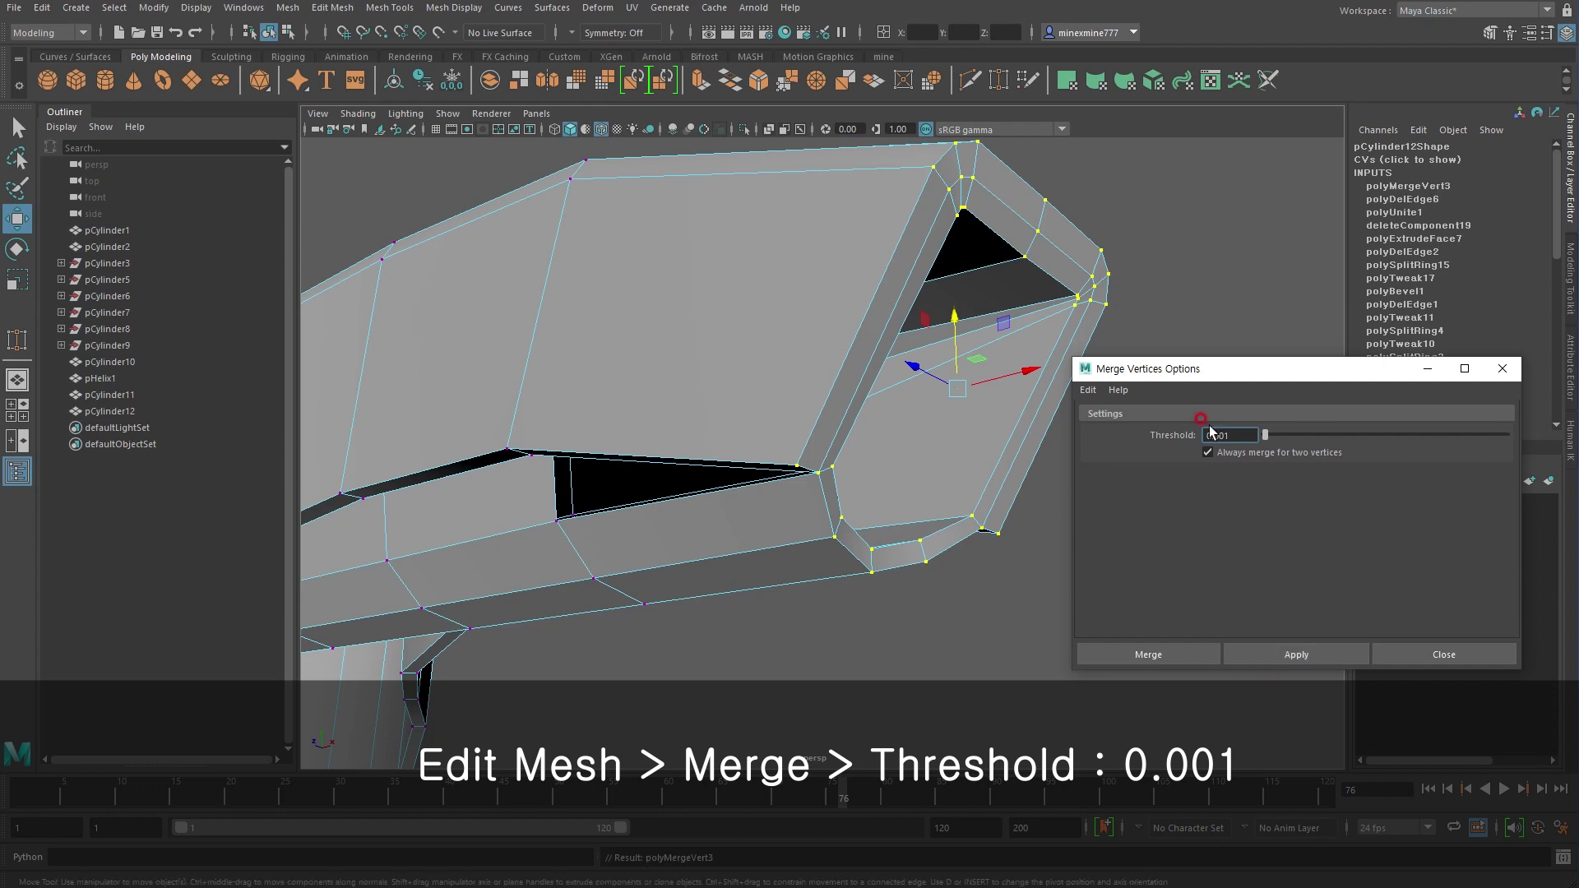
Move a corner vertex of the nozzle tip, then return to object selection
right_click(1028, 200)
mouse_move(1027, 226)
left_mouse_down("alt")
mouse_move(688, 368)
mouse_move(887, 381)
left_mouse_up("alt")
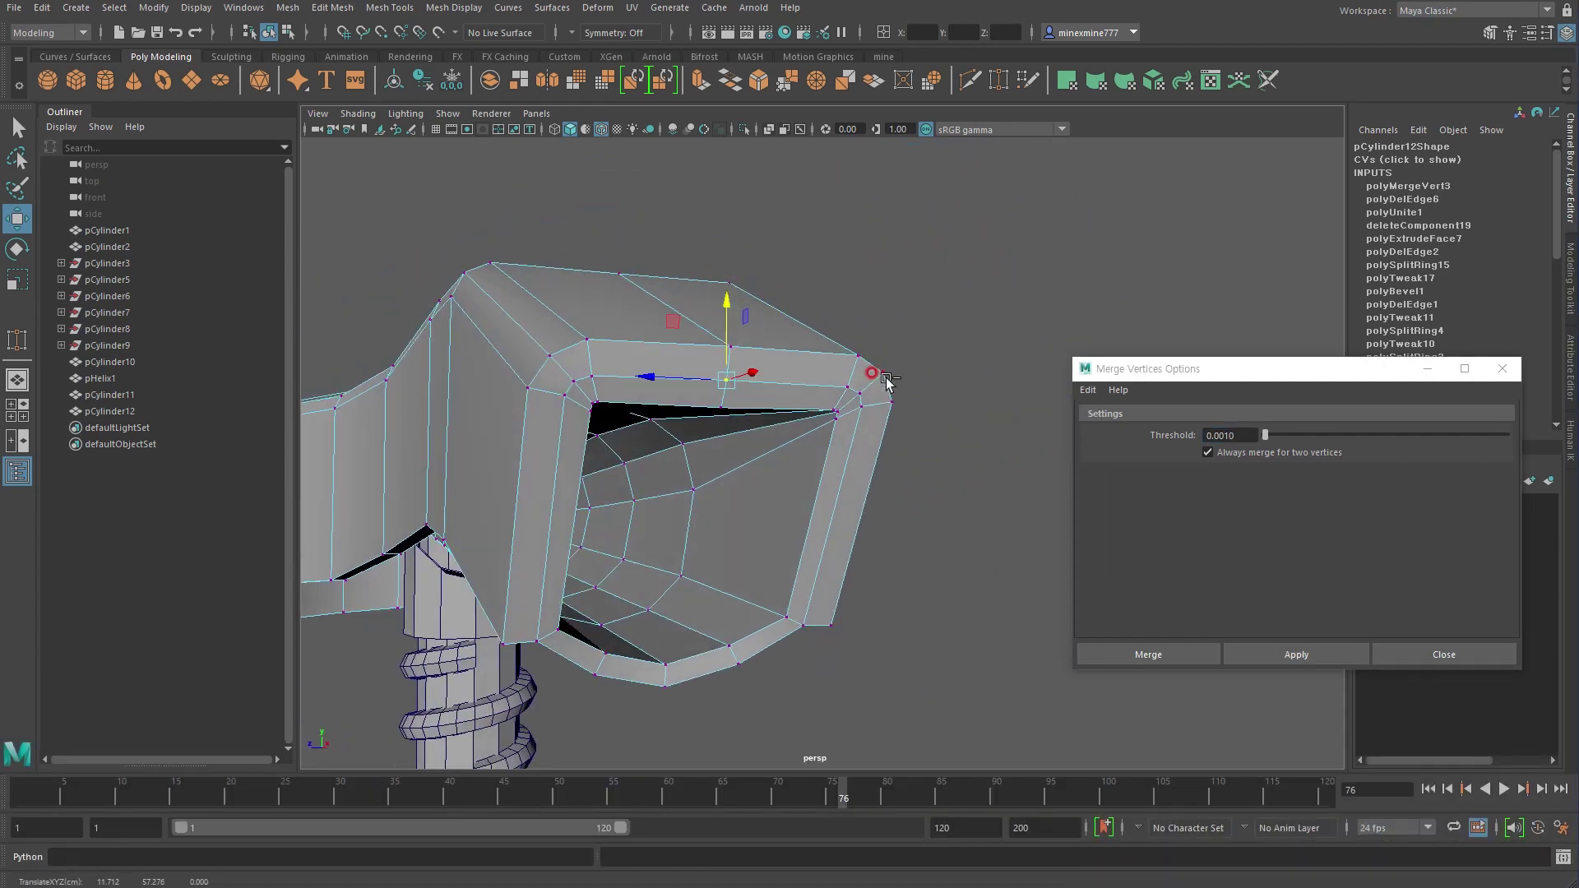
right_click(844, 354)
left_click(750, 359)
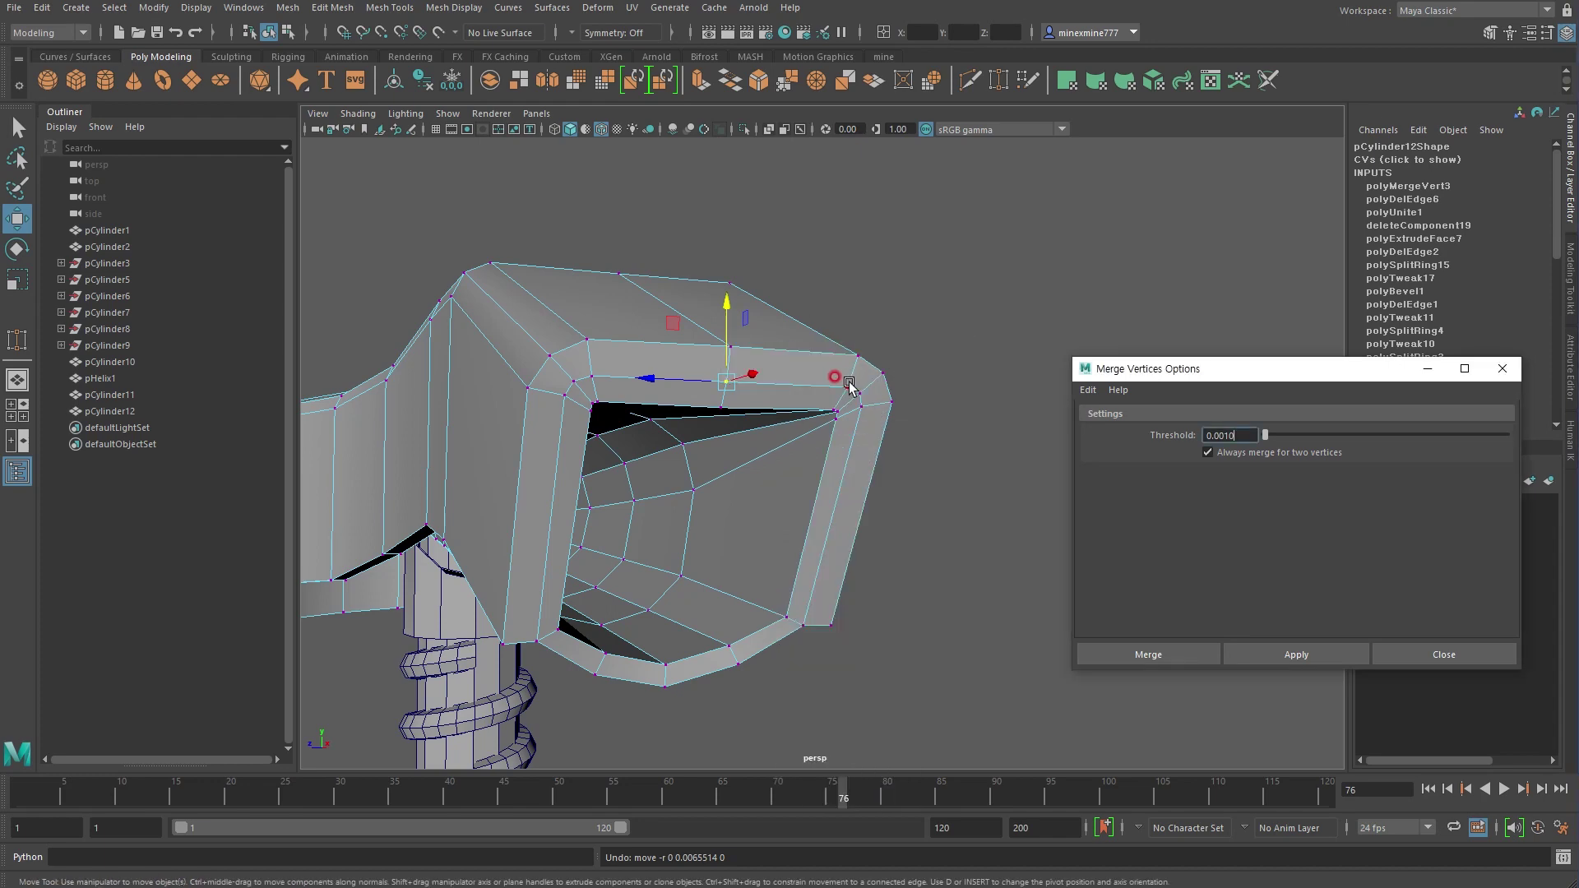
left_click_drag(847, 361, 782, 355)
key("F8")
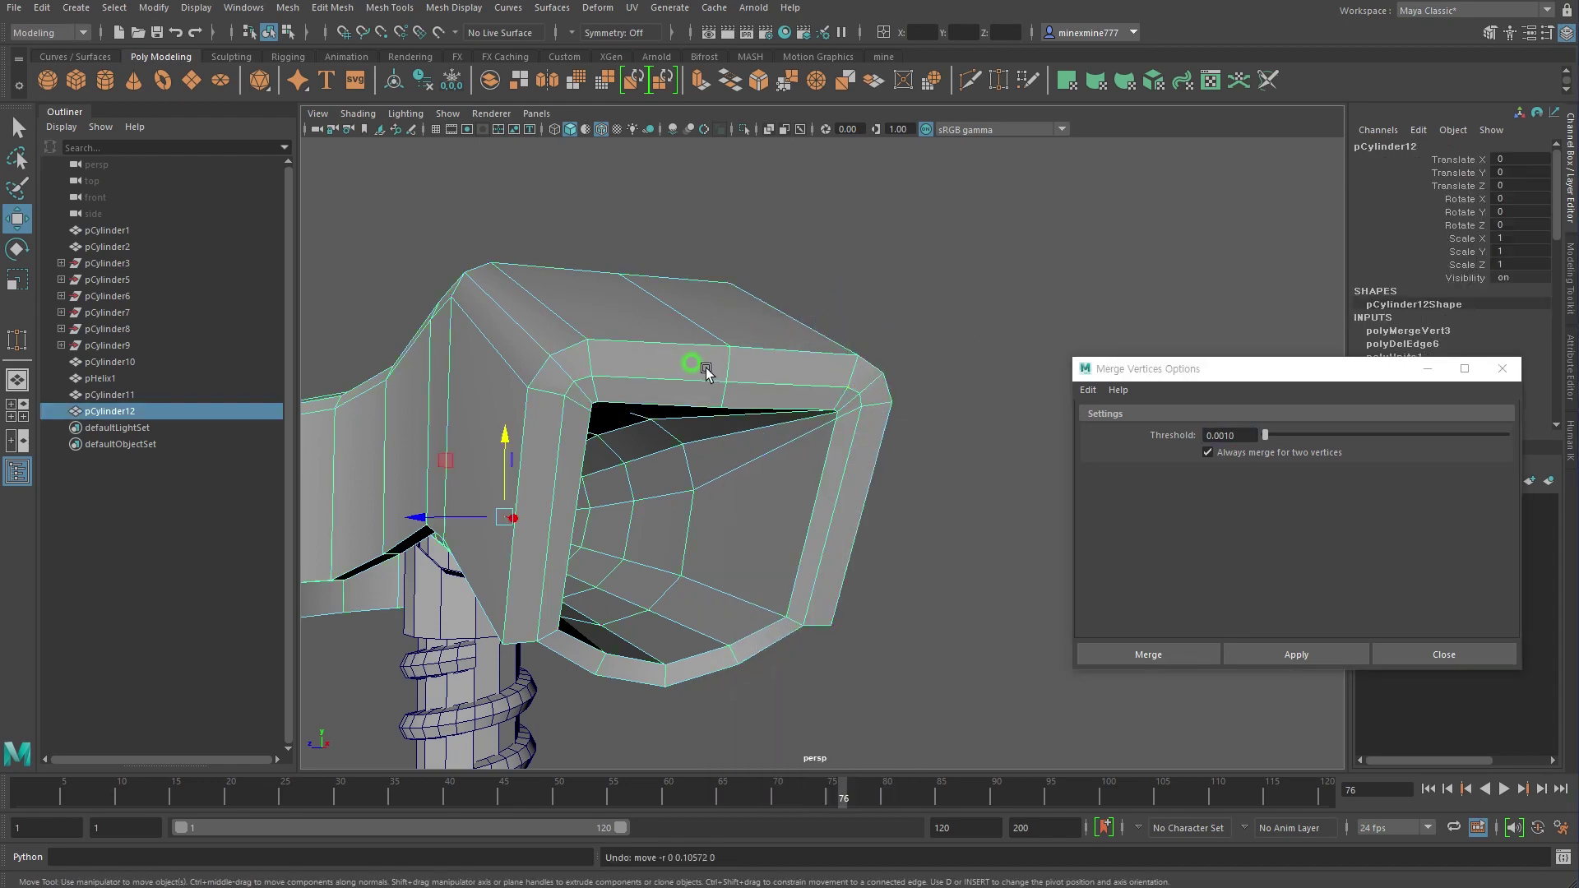
mouse_move(414, 158)
left_mouse_down("alt")
mouse_move(930, 296)
mouse_move(869, 411)
mouse_move(730, 391)
mouse_move(722, 371)
mouse_move(761, 342)
left_mouse_up("alt")
Fill the first gap in the nozzle side with an appended polygon
left_click(930, 296)
left_click(389, 7)
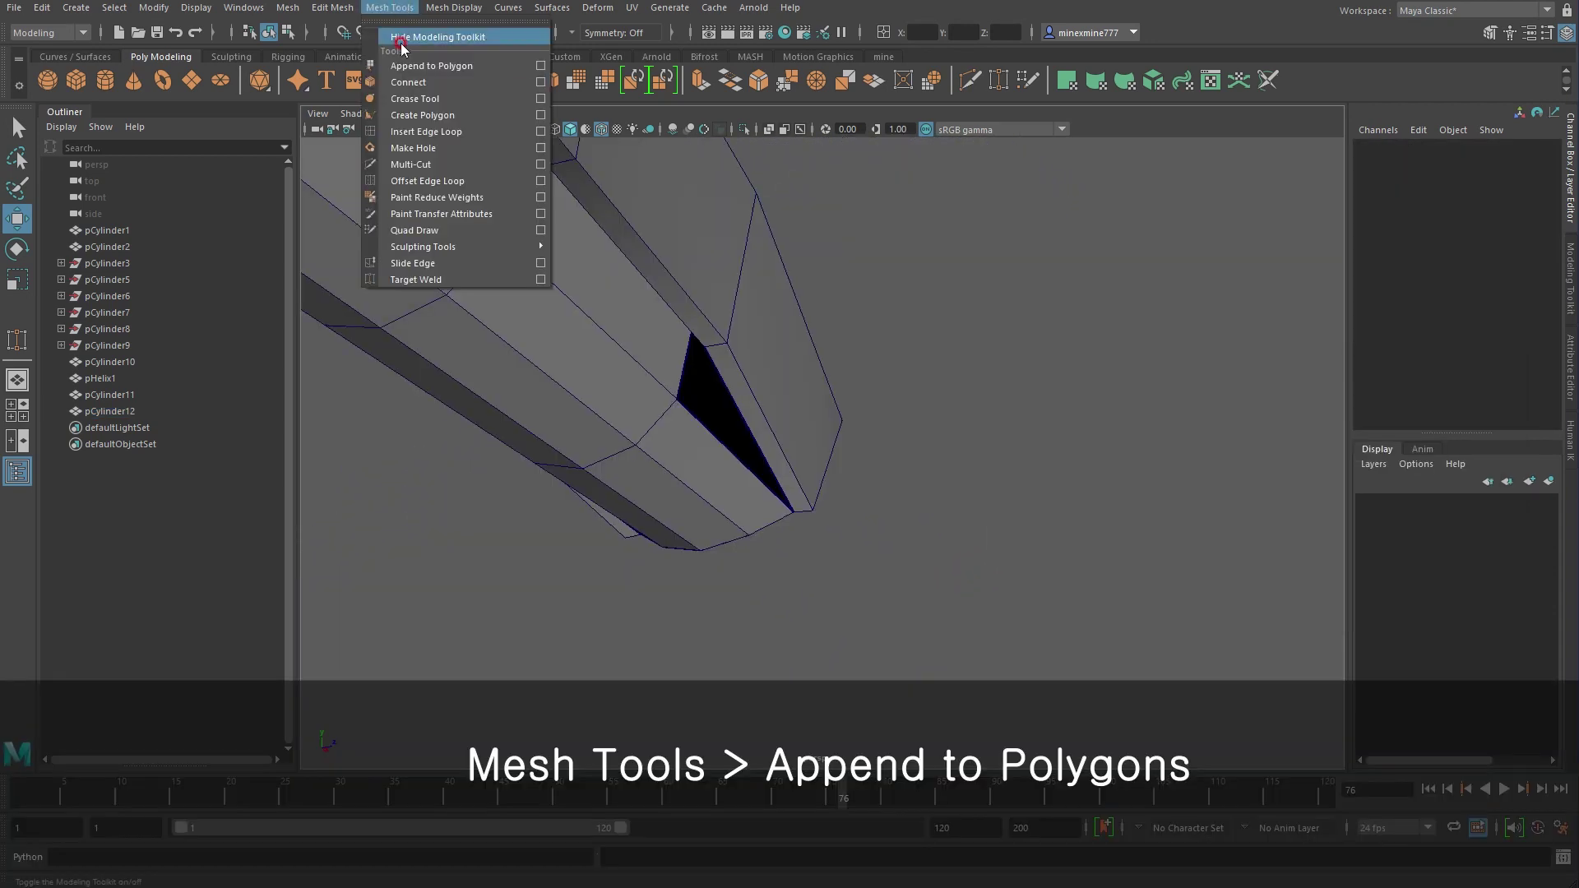
left_click(473, 67)
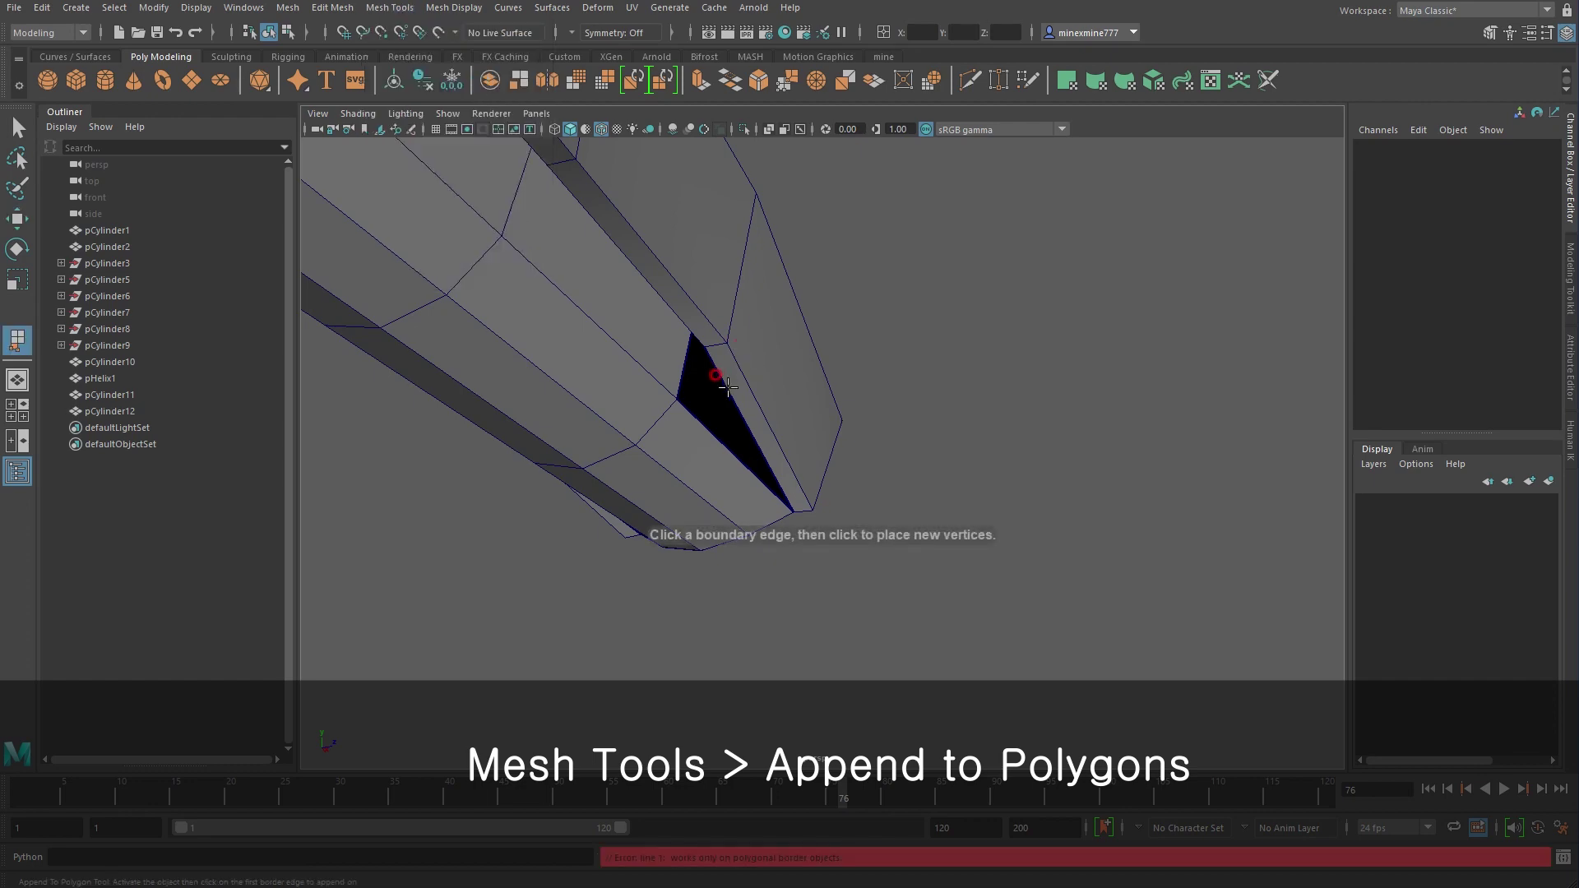
left_click(728, 387)
mouse_move(708, 367)
left_mouse_down("alt")
mouse_move(987, 575)
mouse_move(954, 545)
mouse_move(627, 406)
mouse_move(828, 458)
left_mouse_up("alt")
left_click(781, 453)
key("Return")
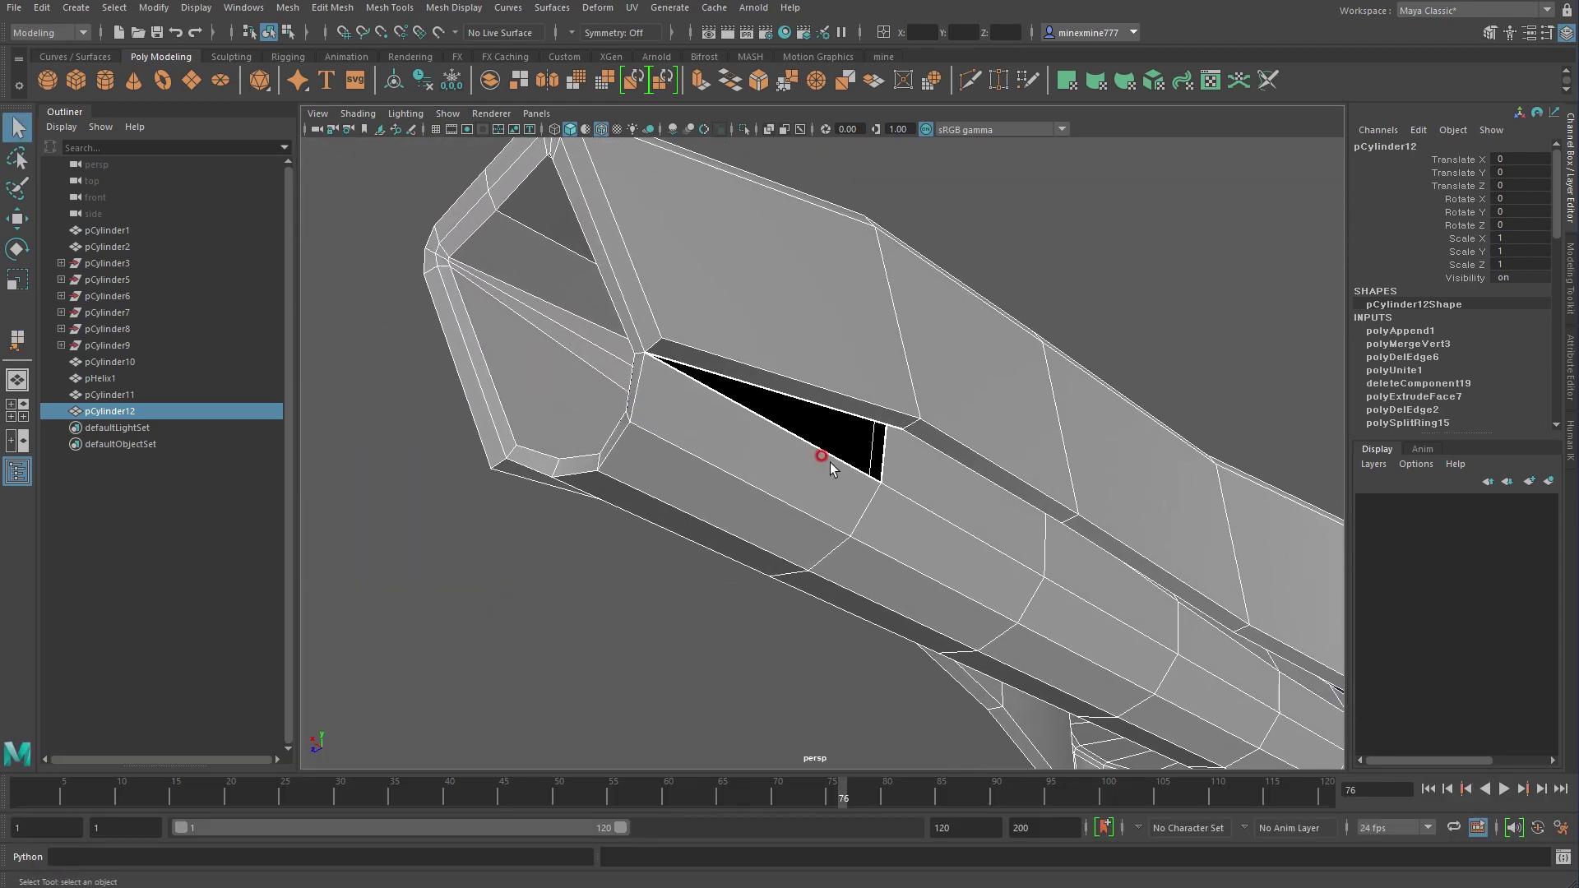
Append another face to close the second nozzle gap and inspect the result
key("g")
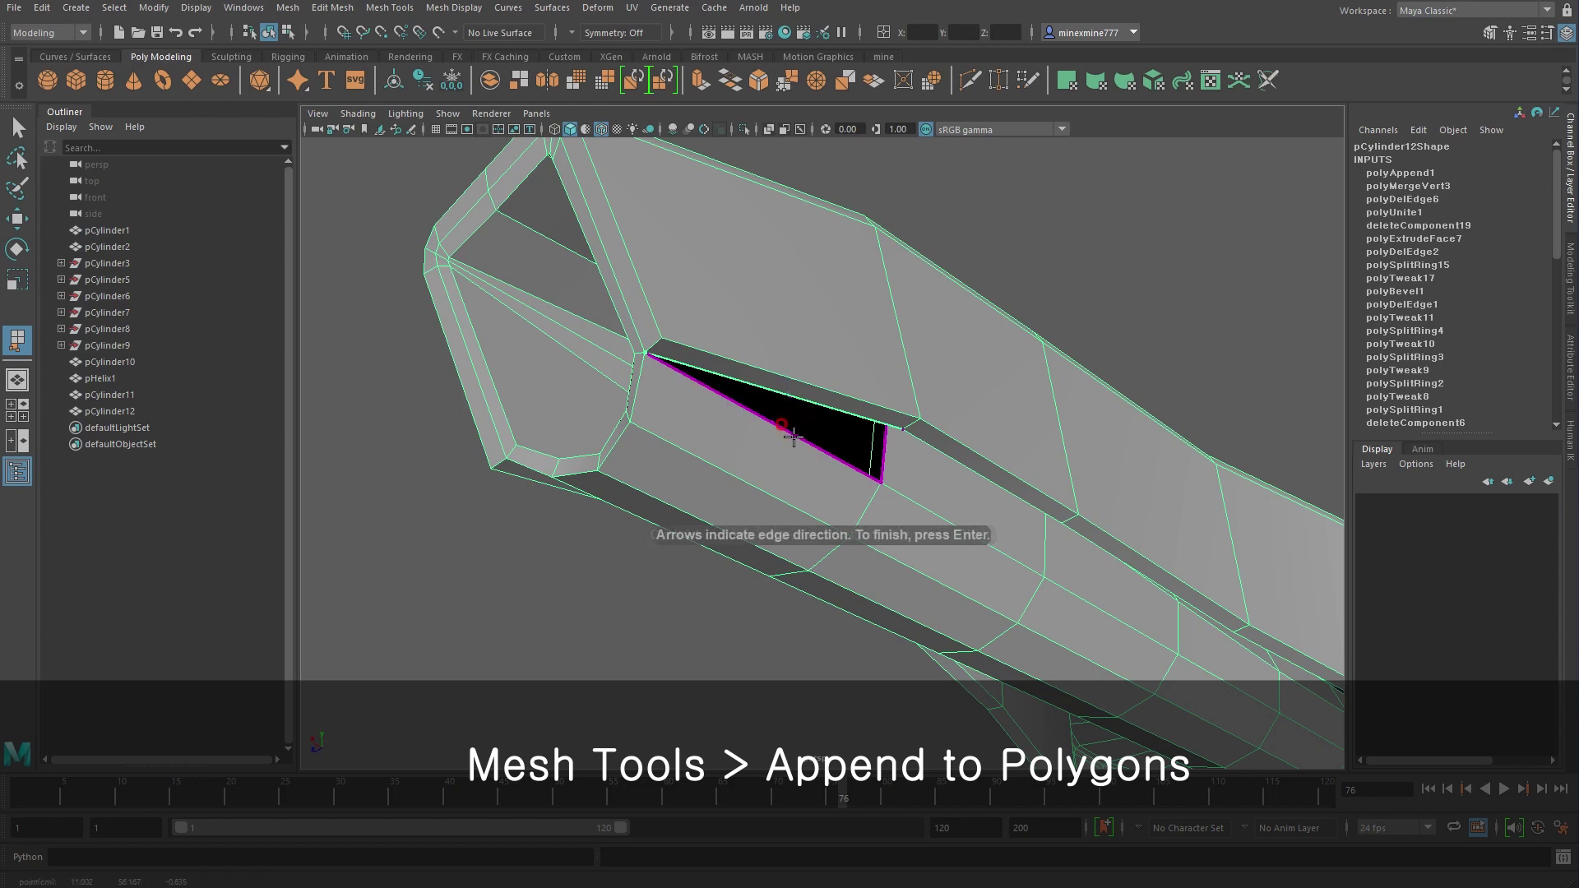
left_click(795, 432)
key("Return")
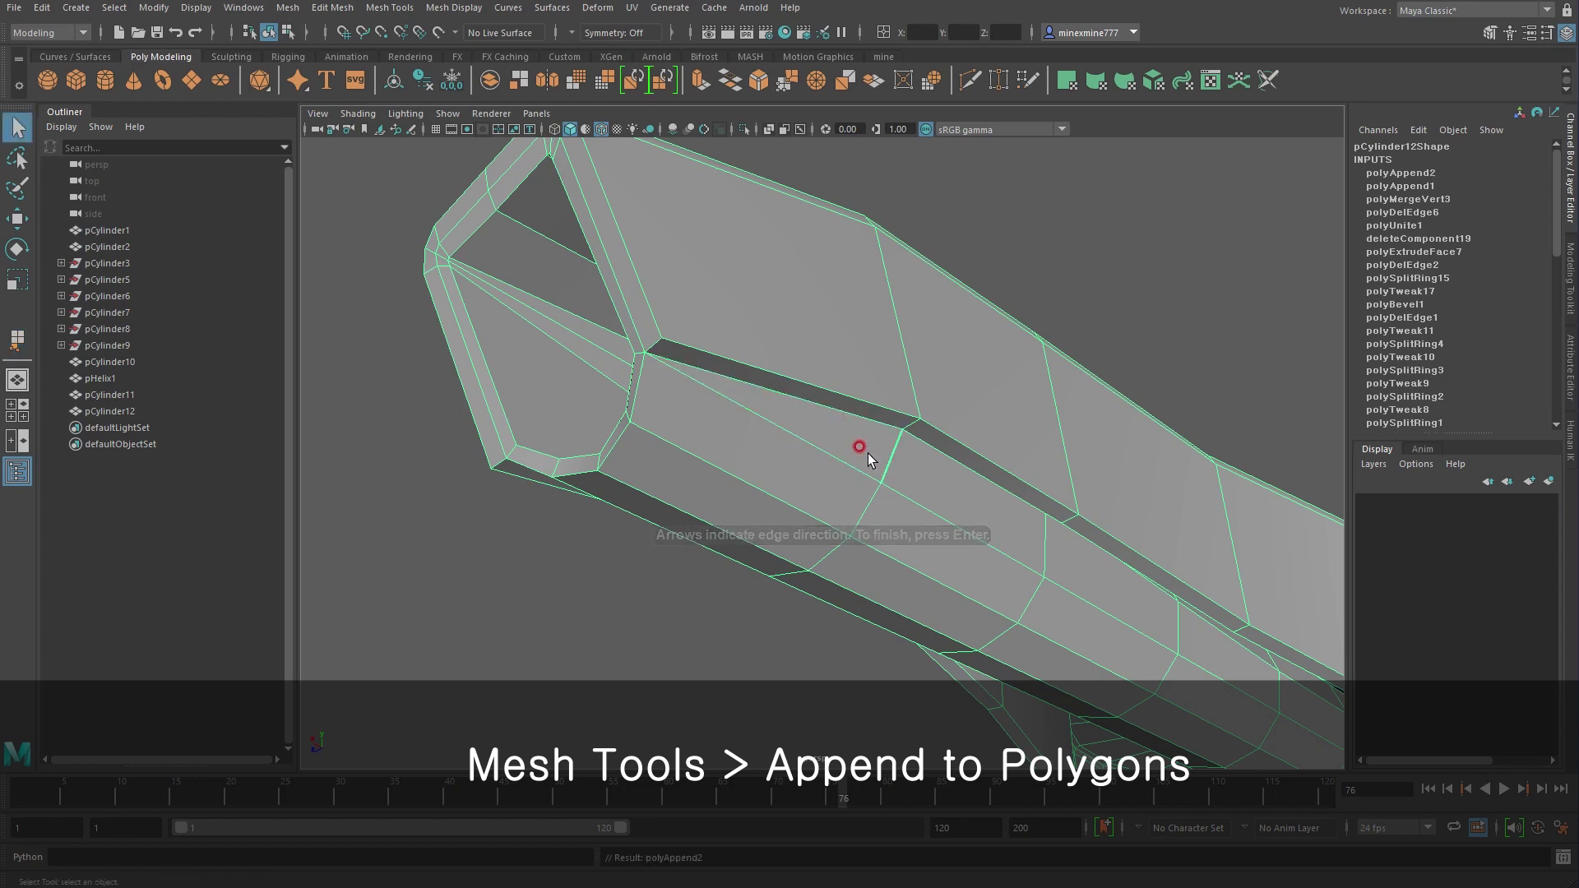
left_click_drag(999, 493, 737, 500, "alt")
scroll(607, 441, "up", 3)
left_click_drag(607, 442, 614, 433, "alt")
Use X-Ray to pick a vertex inside the nozzle, then switch X-Ray off for solid shading
left_click(347, 114)
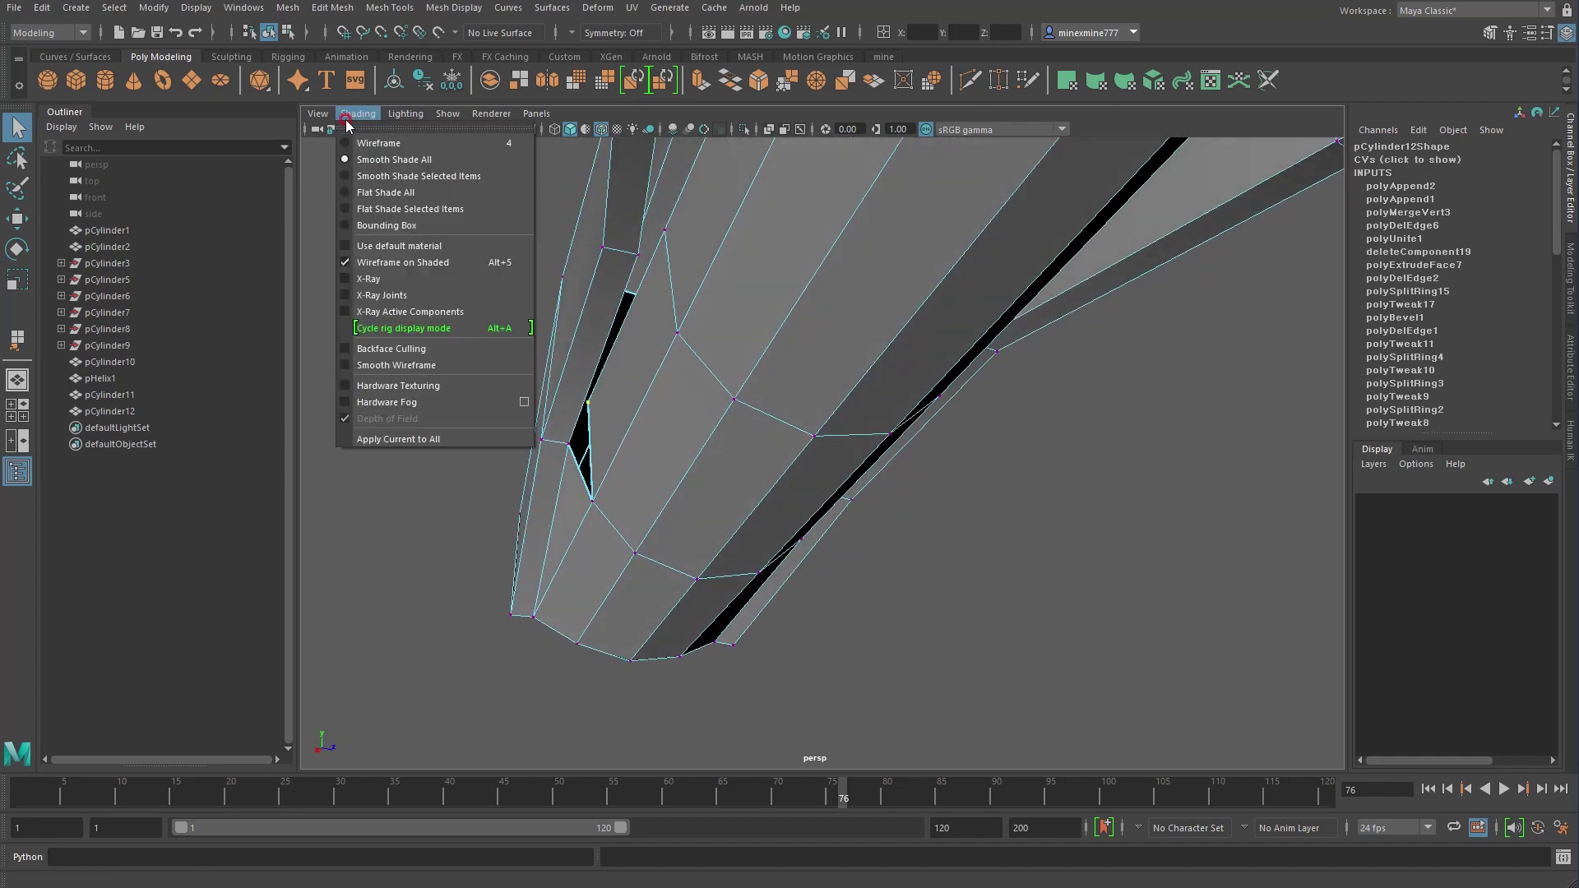
left_click(374, 270)
mouse_move(374, 275)
left_mouse_down("alt")
mouse_move(722, 514)
mouse_move(655, 469)
left_mouse_up("alt")
left_click(602, 391)
key("w")
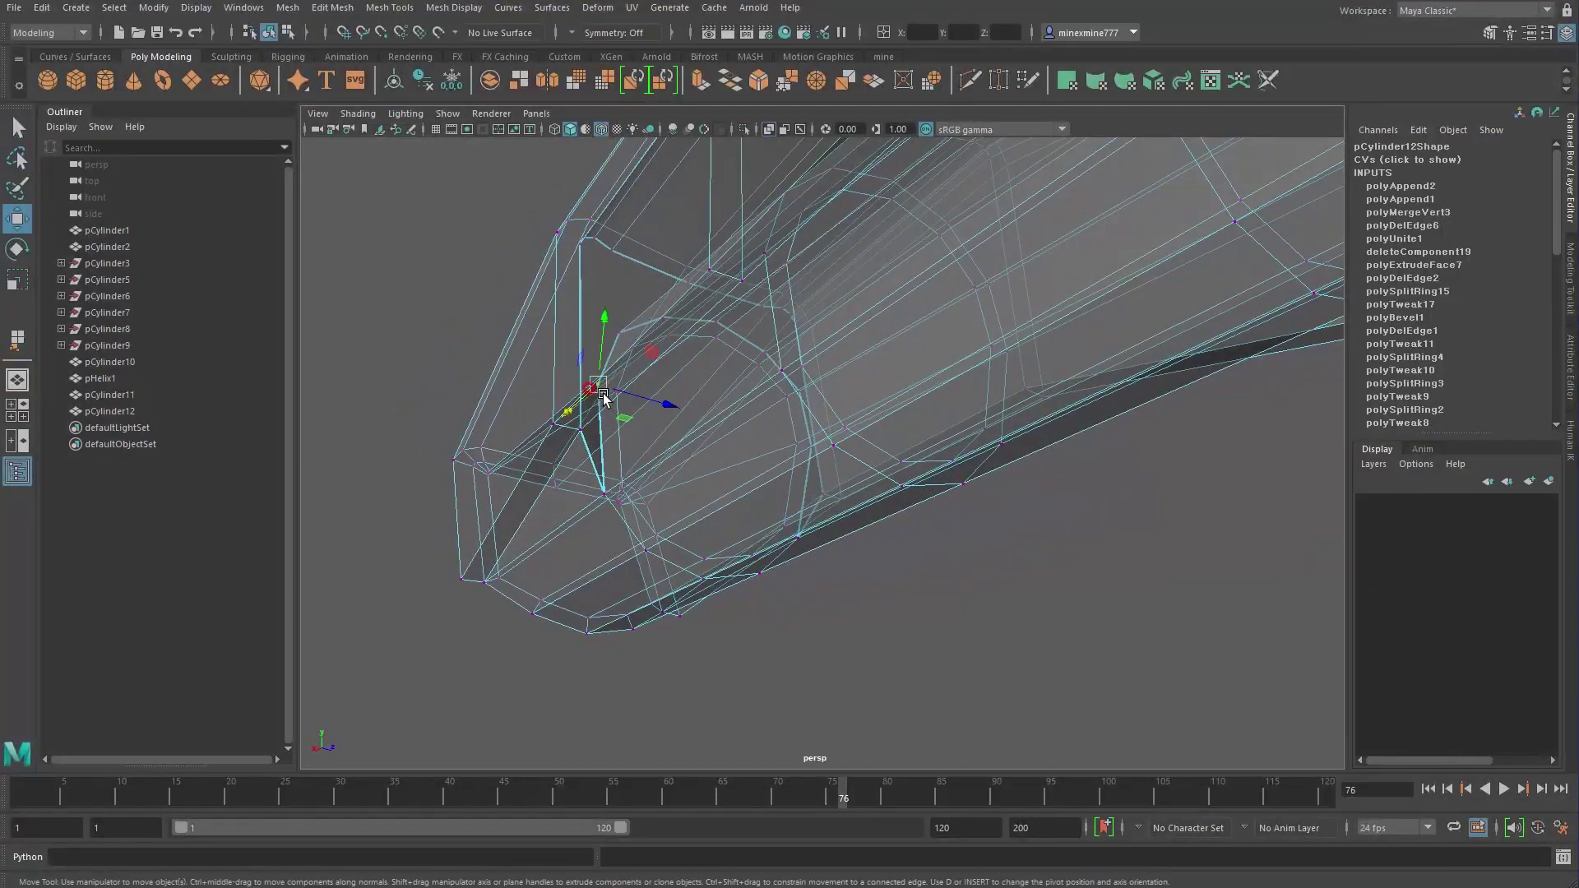
left_click(368, 111)
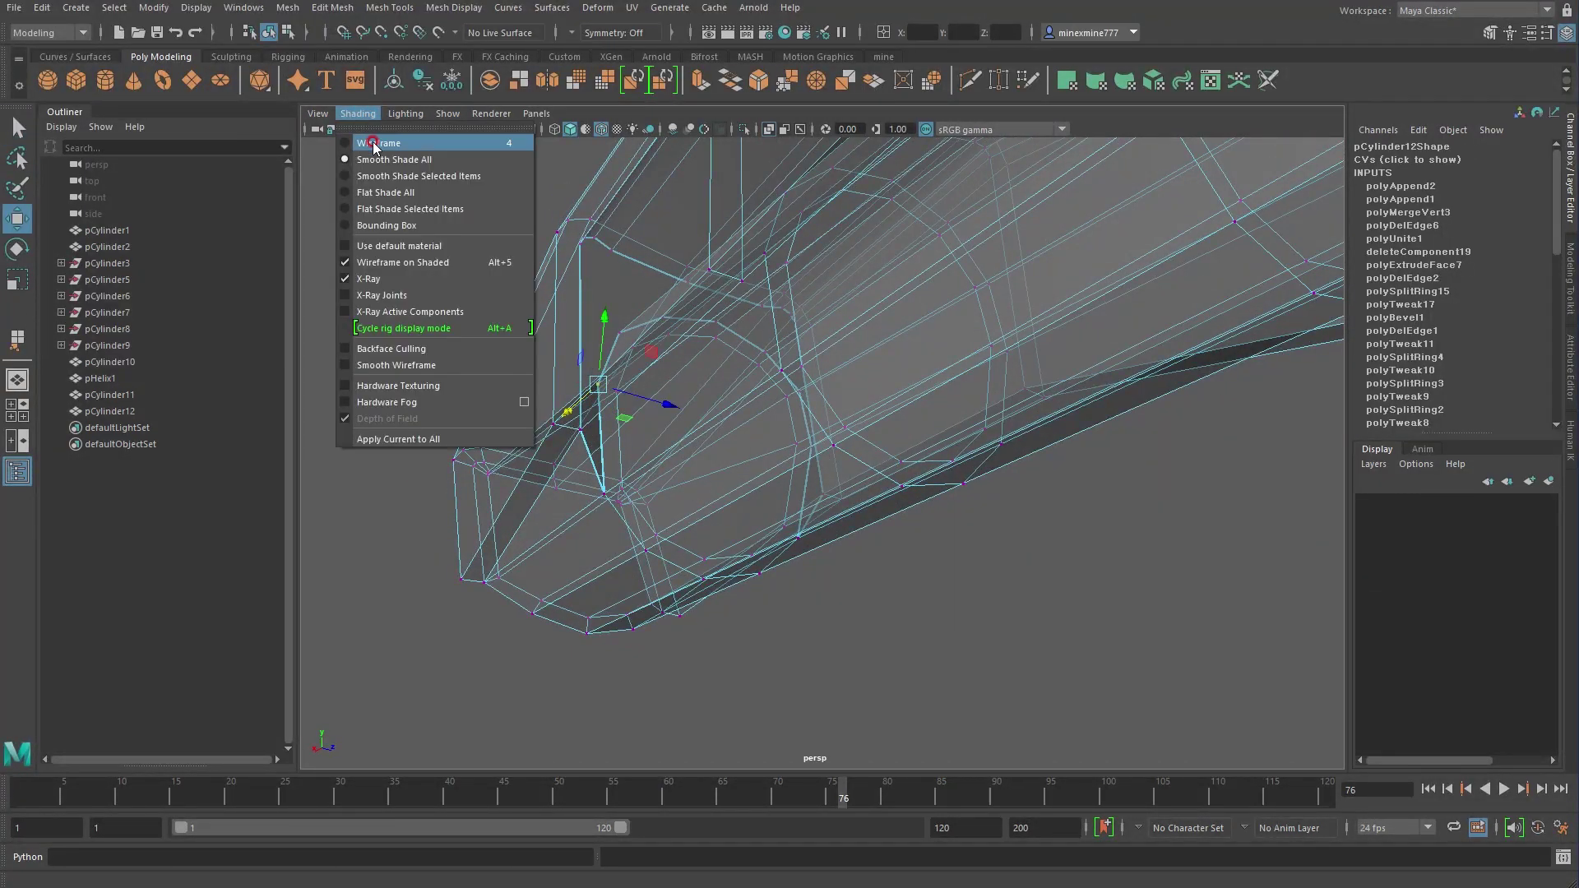
left_click(368, 273)
left_click_drag(526, 414, 755, 352, "alt")
right_click_drag(752, 353, 810, 324)
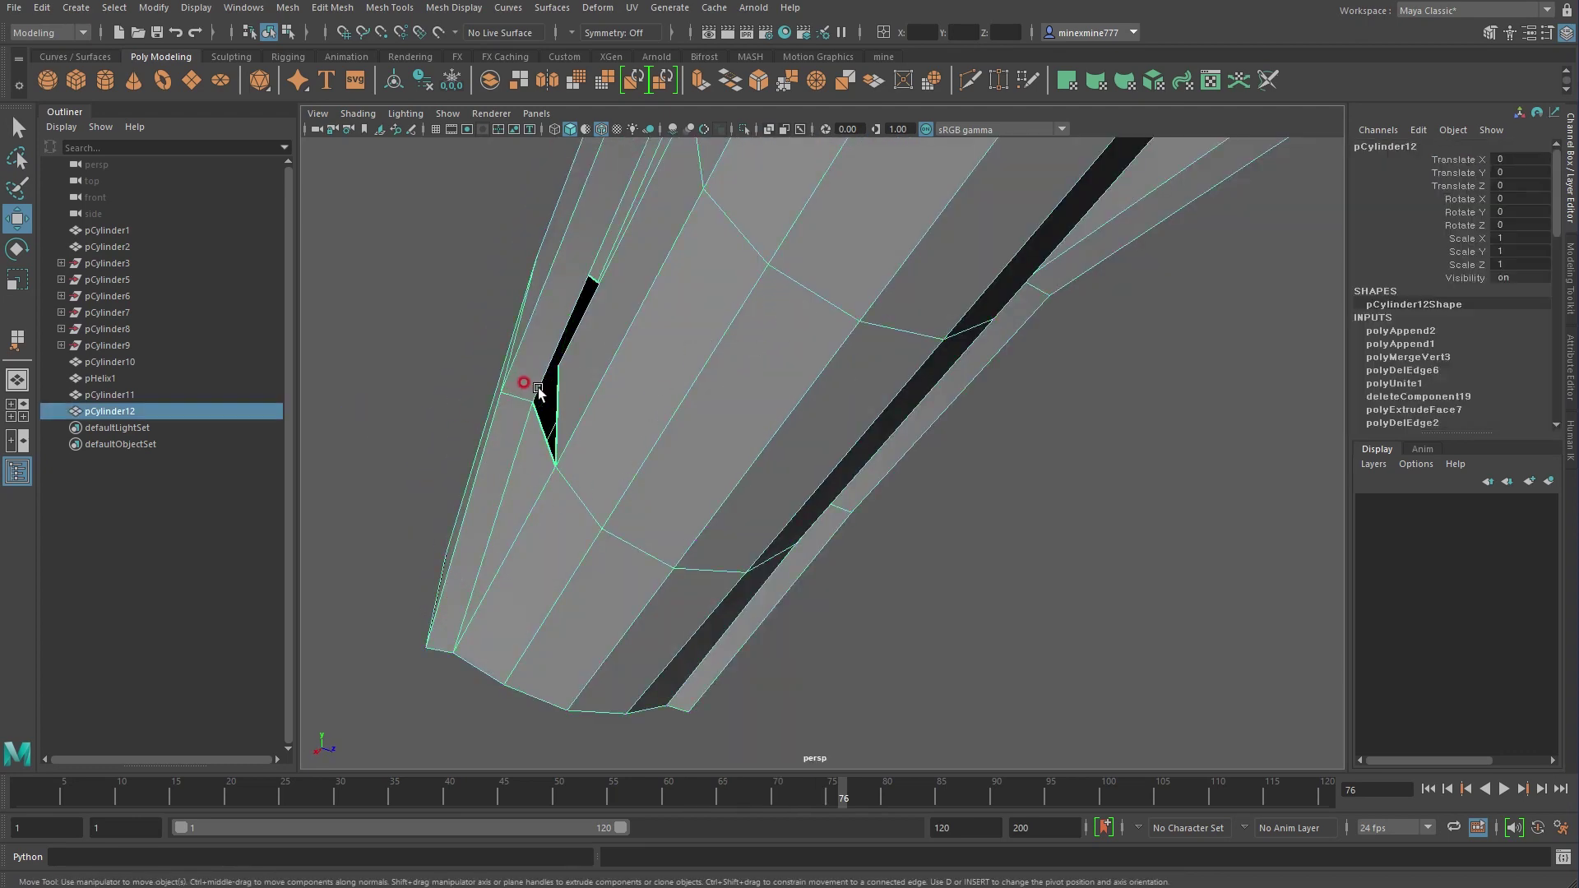
Fill both small triangular holes beside the nozzle tip with appended polygons
left_click(287, 8)
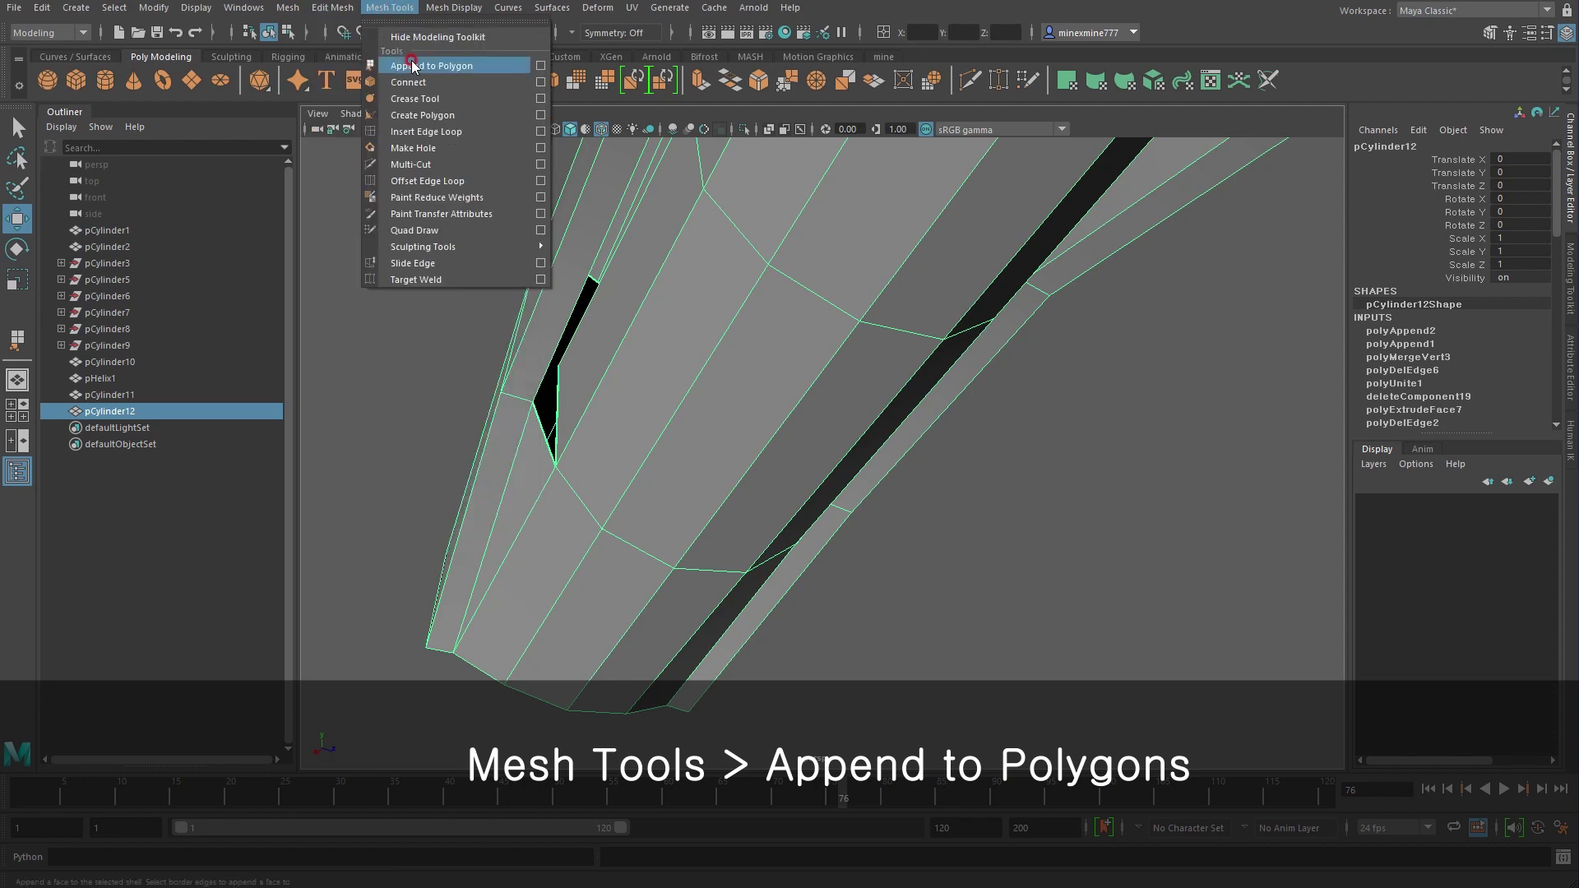
left_click(411, 63)
left_click(546, 426)
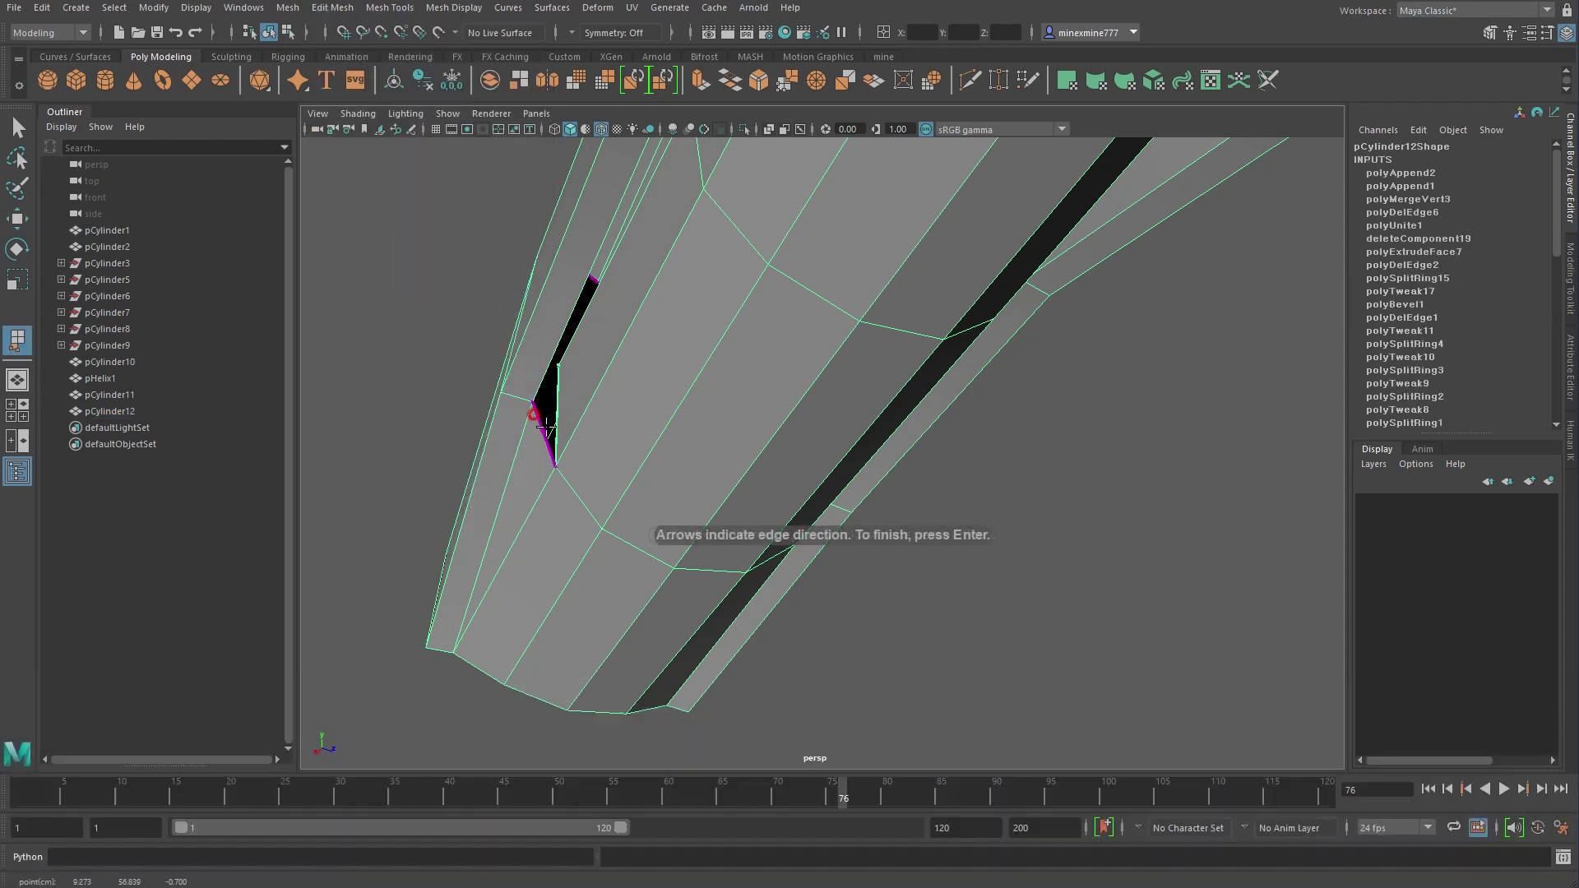
left_click_drag(750, 502, 819, 553, "alt")
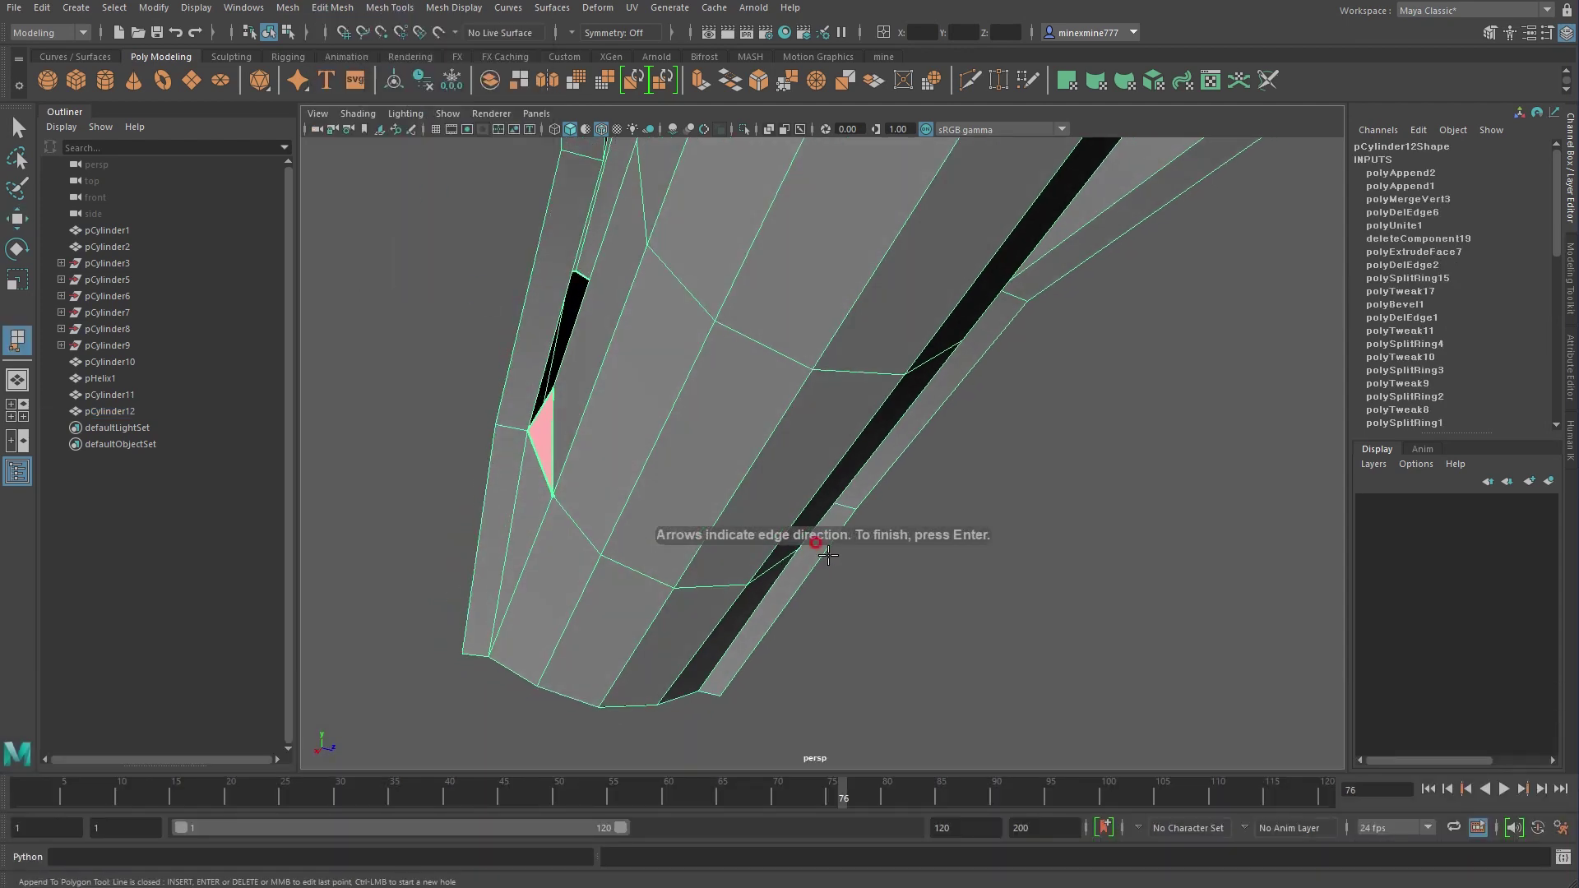
key("Return")
left_click_drag(994, 631, 902, 620, "alt")
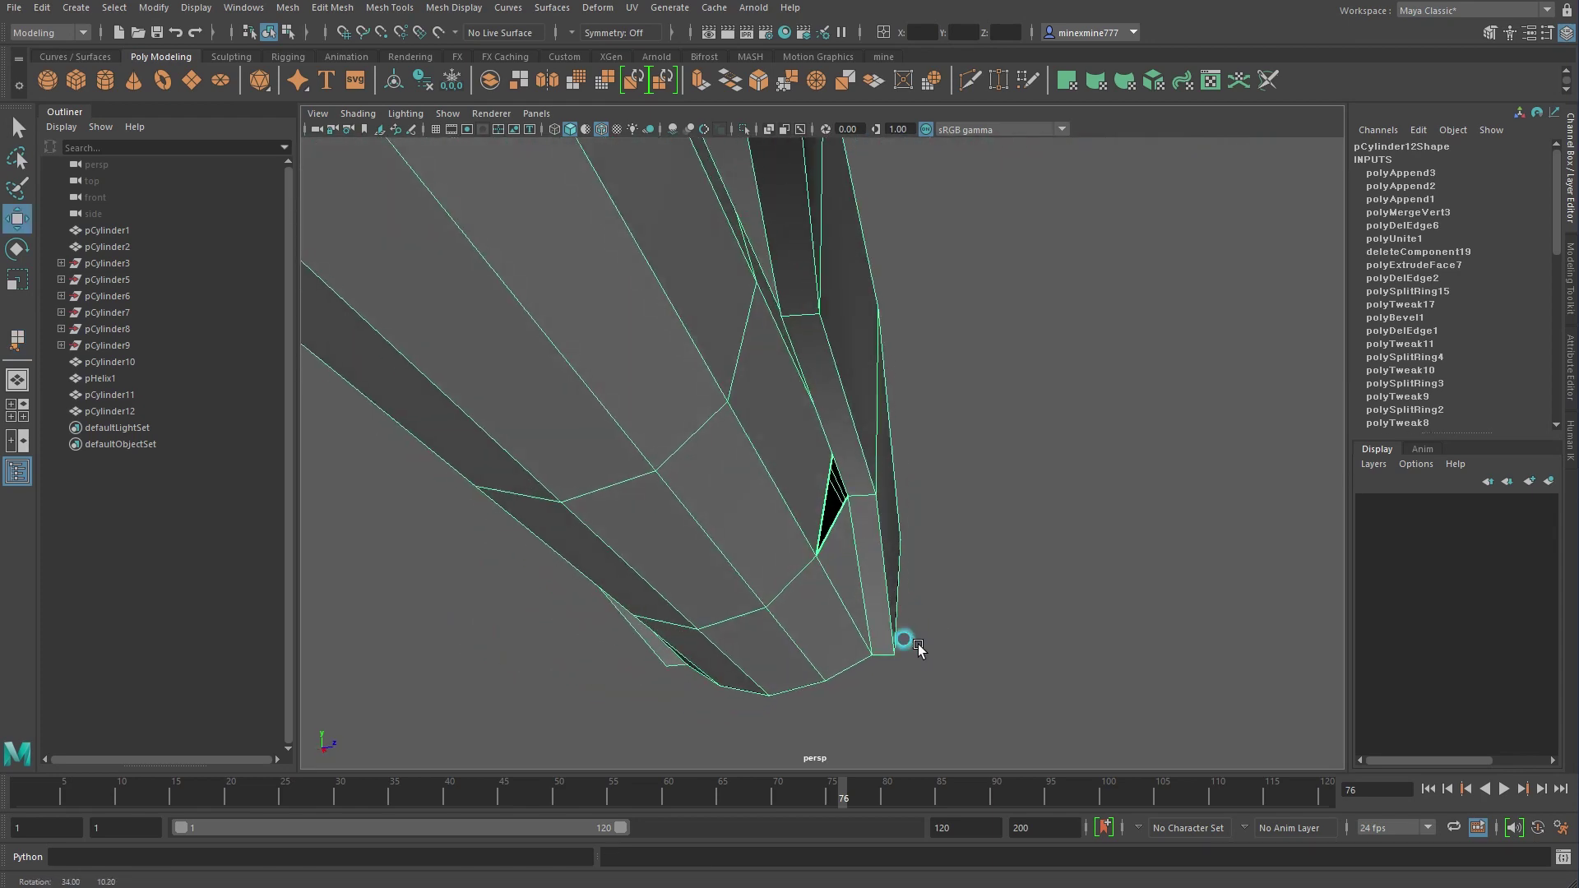
key("y")
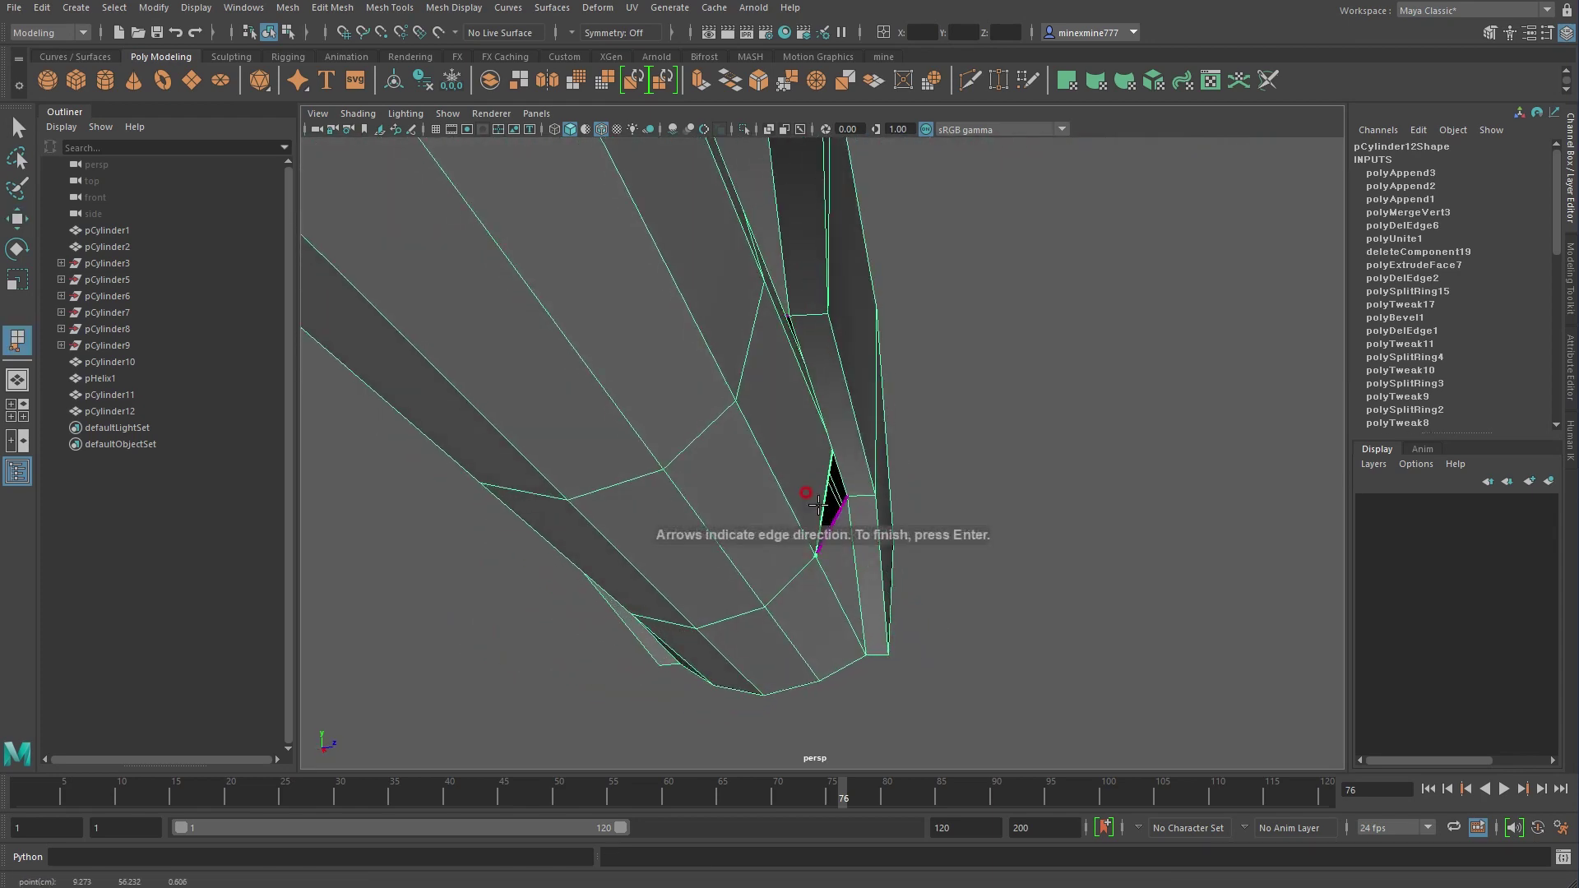
key("Return")
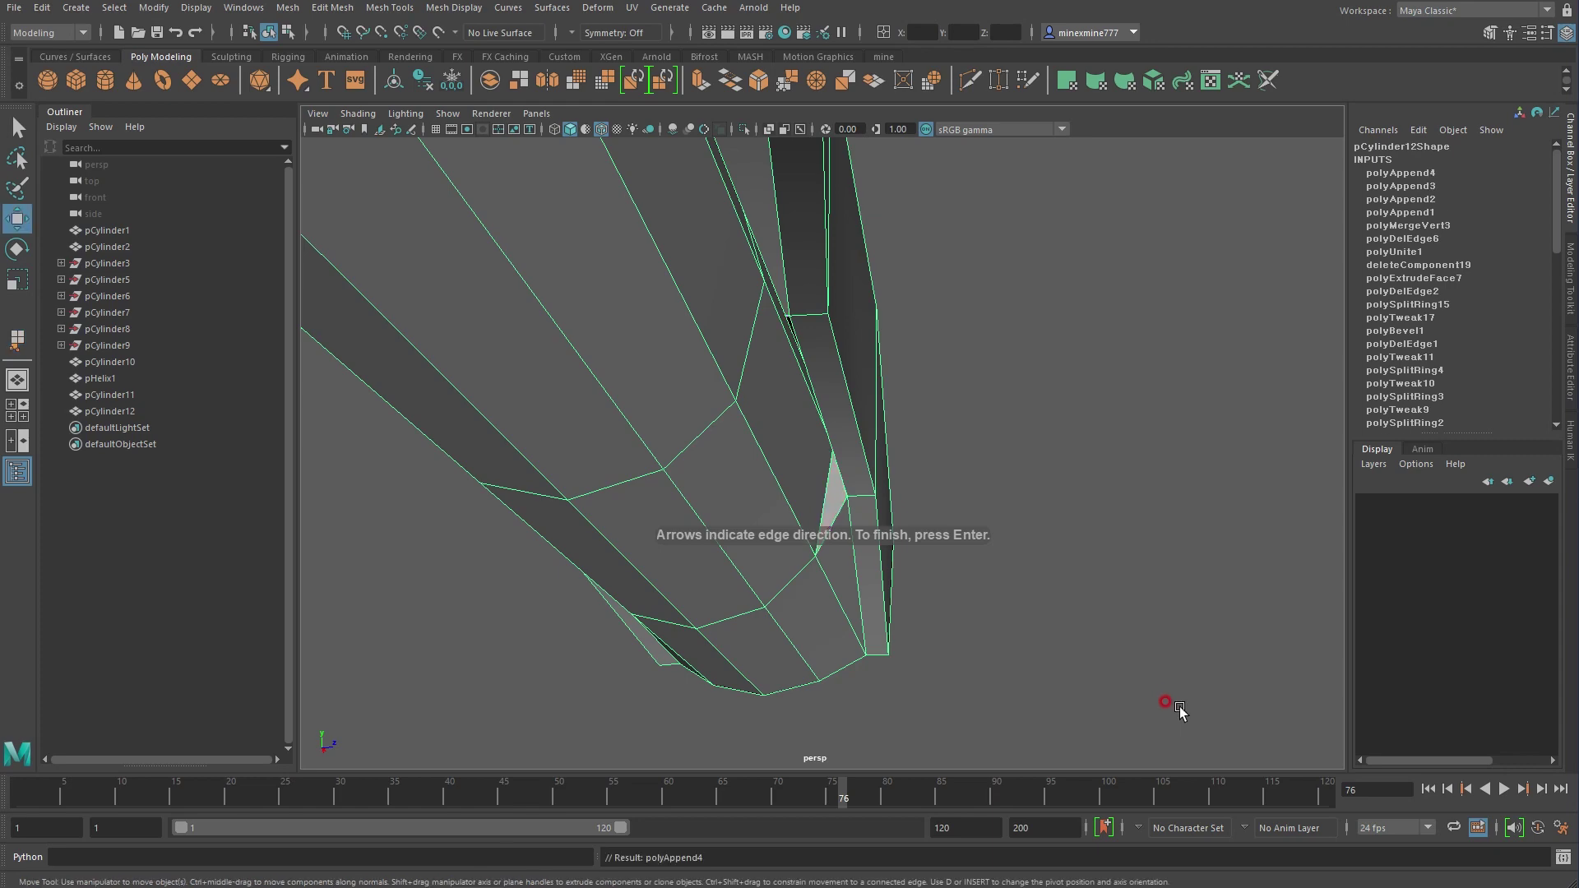
Merge the overlapping vertices on the cap with Edit Mesh > Merge
mouse_move(1133, 620)
left_mouse_down("alt")
mouse_move(1012, 617)
mouse_move(1018, 636)
mouse_move(1244, 599)
mouse_move(1367, 604)
mouse_move(1425, 481)
mouse_move(1173, 507)
mouse_move(1044, 571)
mouse_move(606, 536)
mouse_move(705, 521)
left_mouse_up("alt")
left_click(332, 8)
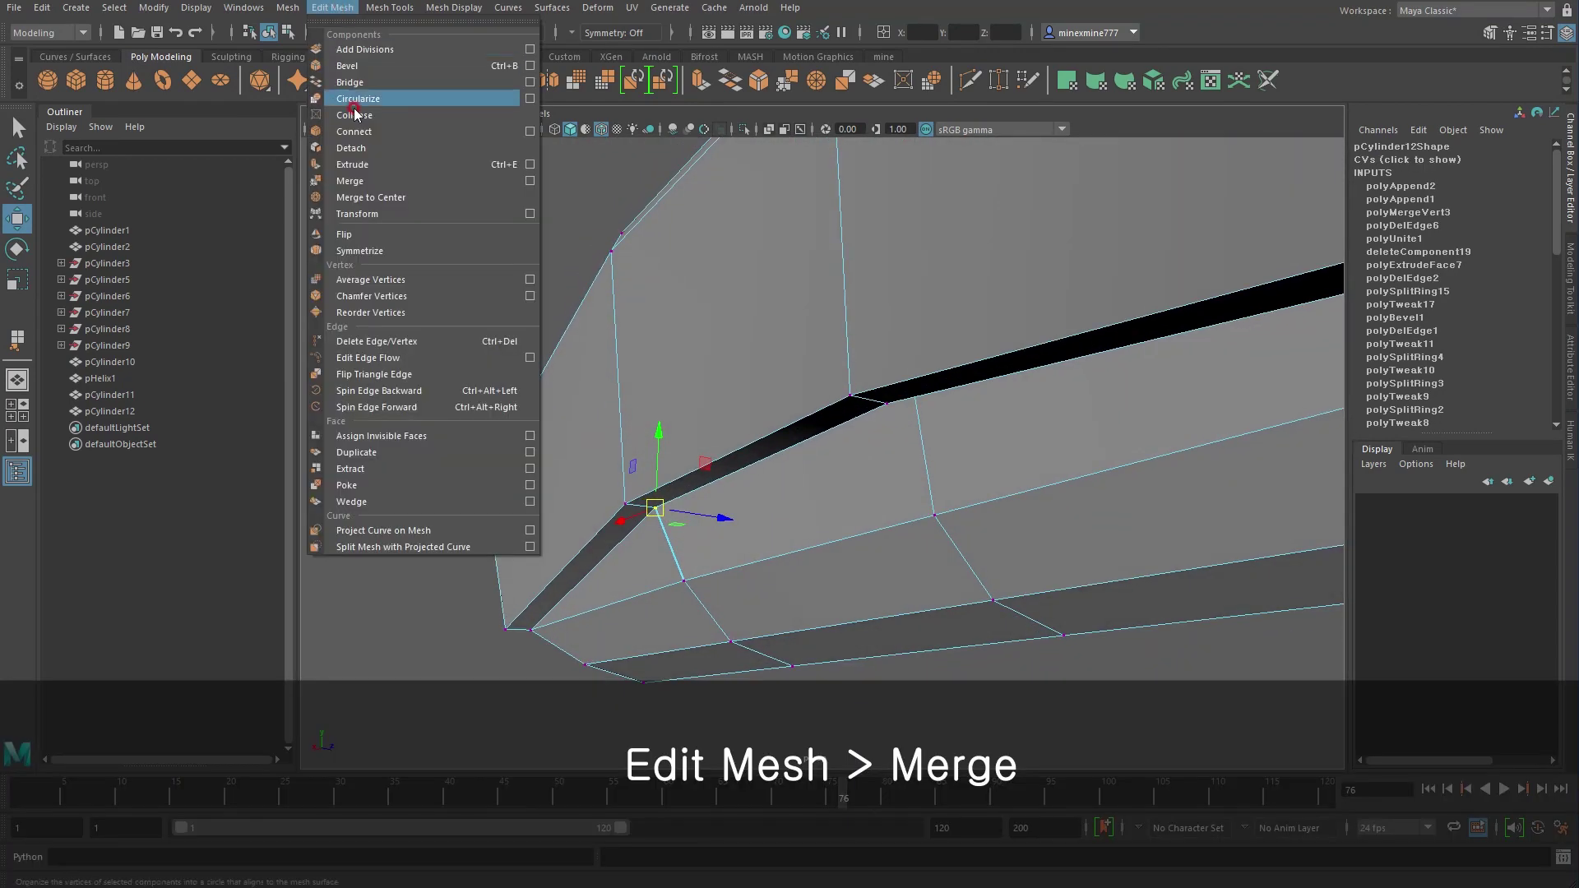
left_click(354, 176)
mouse_move(721, 619)
left_mouse_down("alt")
mouse_move(589, 586)
mouse_move(754, 575)
mouse_move(694, 461)
mouse_move(847, 476)
mouse_move(694, 405)
left_mouse_up("alt")
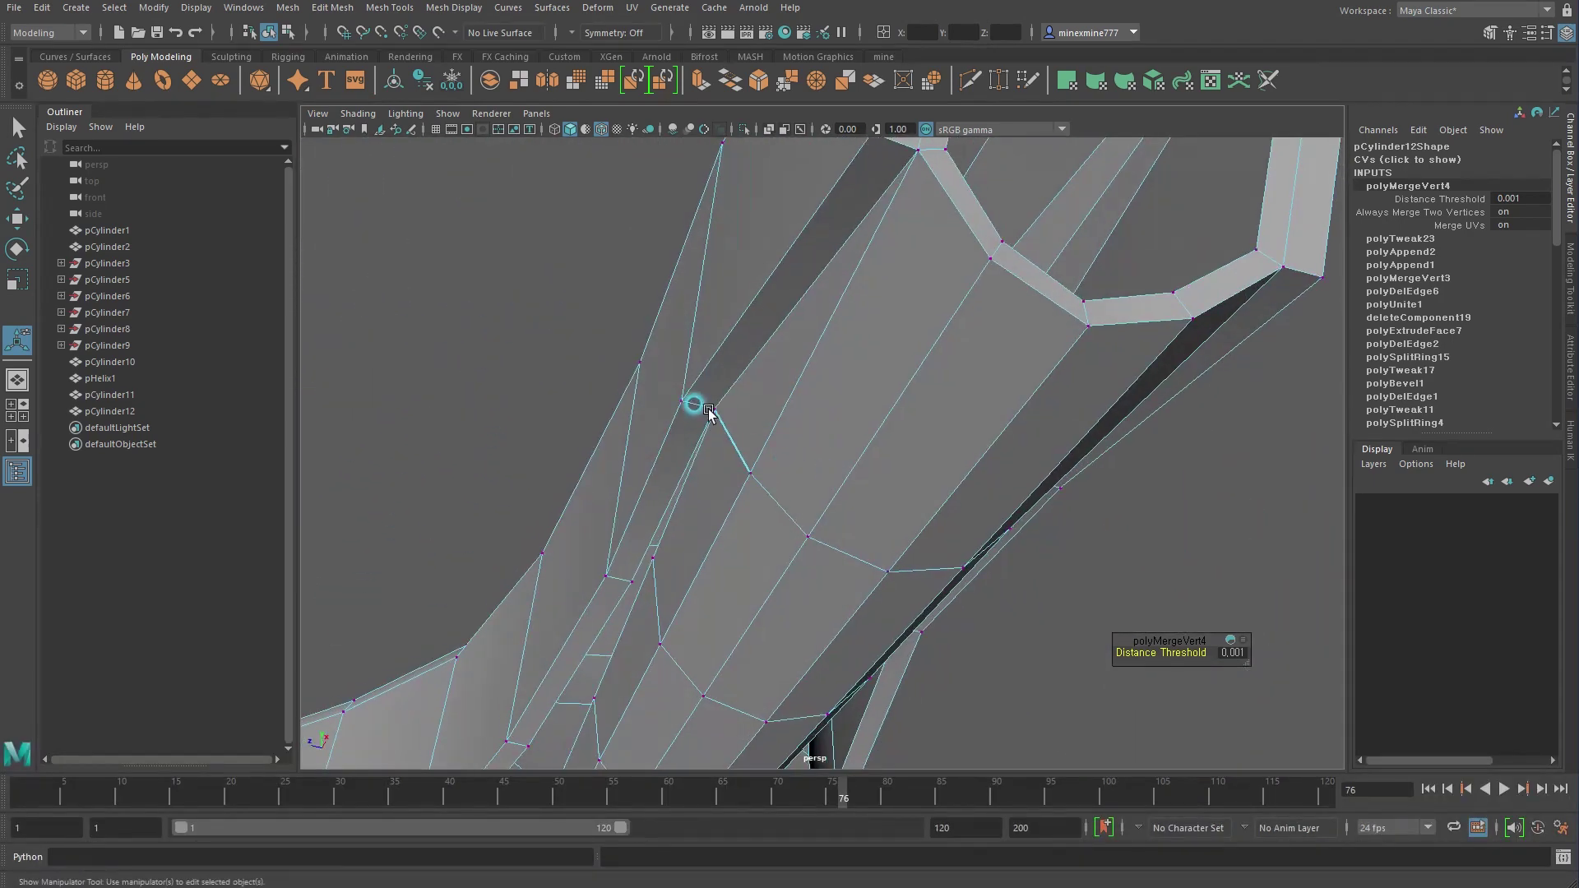
scroll(694, 402, "up", 3)
scroll(761, 378, "up", 3)
Target-weld the stray vertex onto its neighbour, closing the last sliver gap
left_click_drag(786, 365, 934, 342, "alt")
left_click(952, 333)
key("w")
left_click(401, 7)
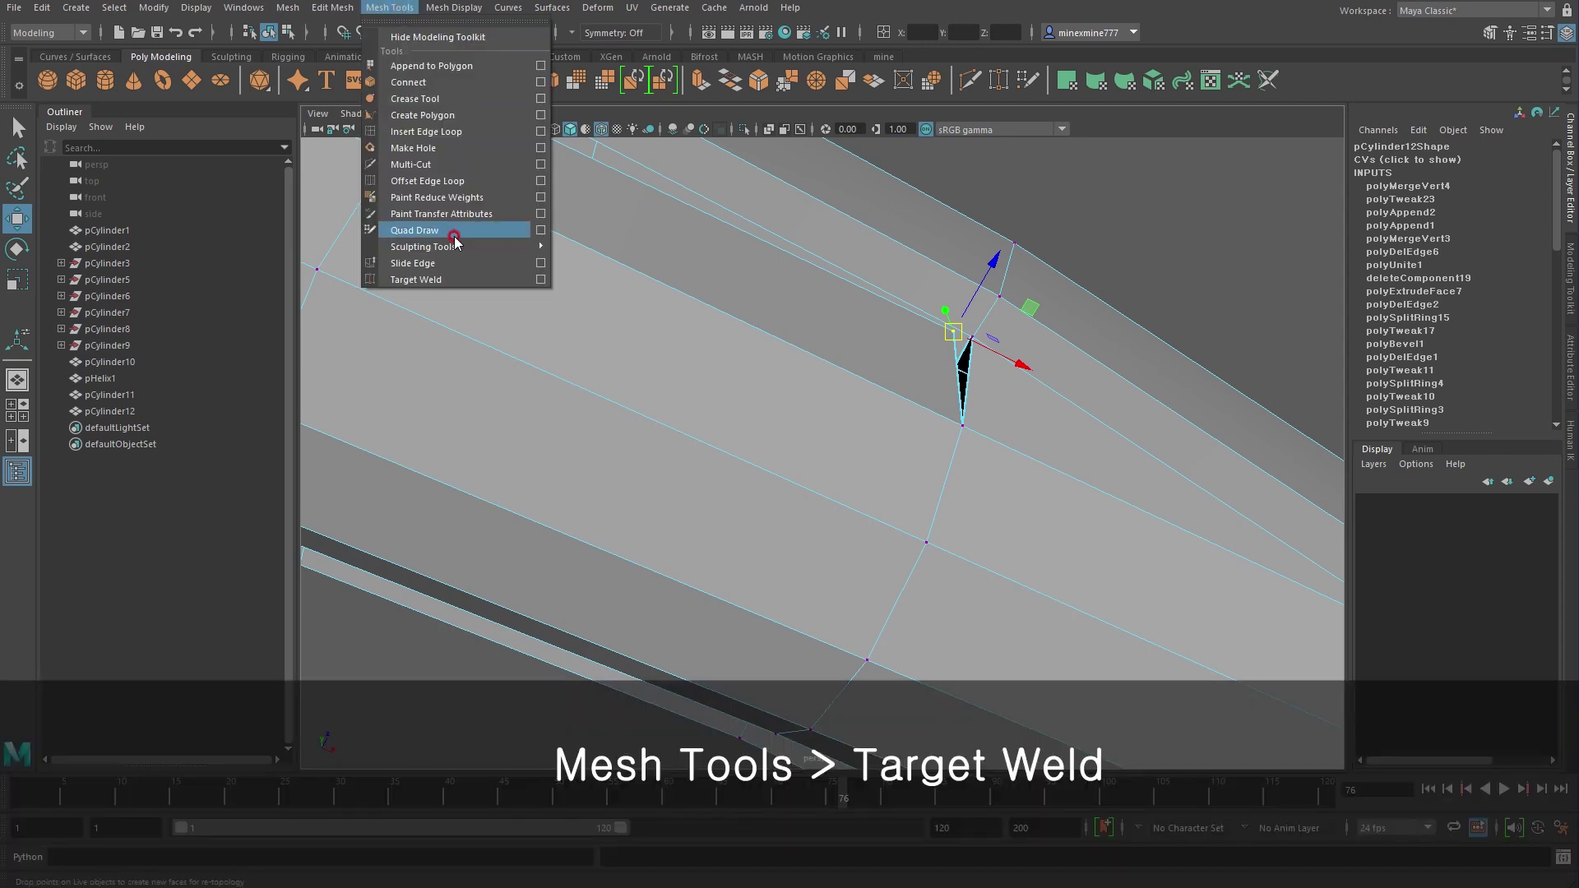
left_click(435, 280)
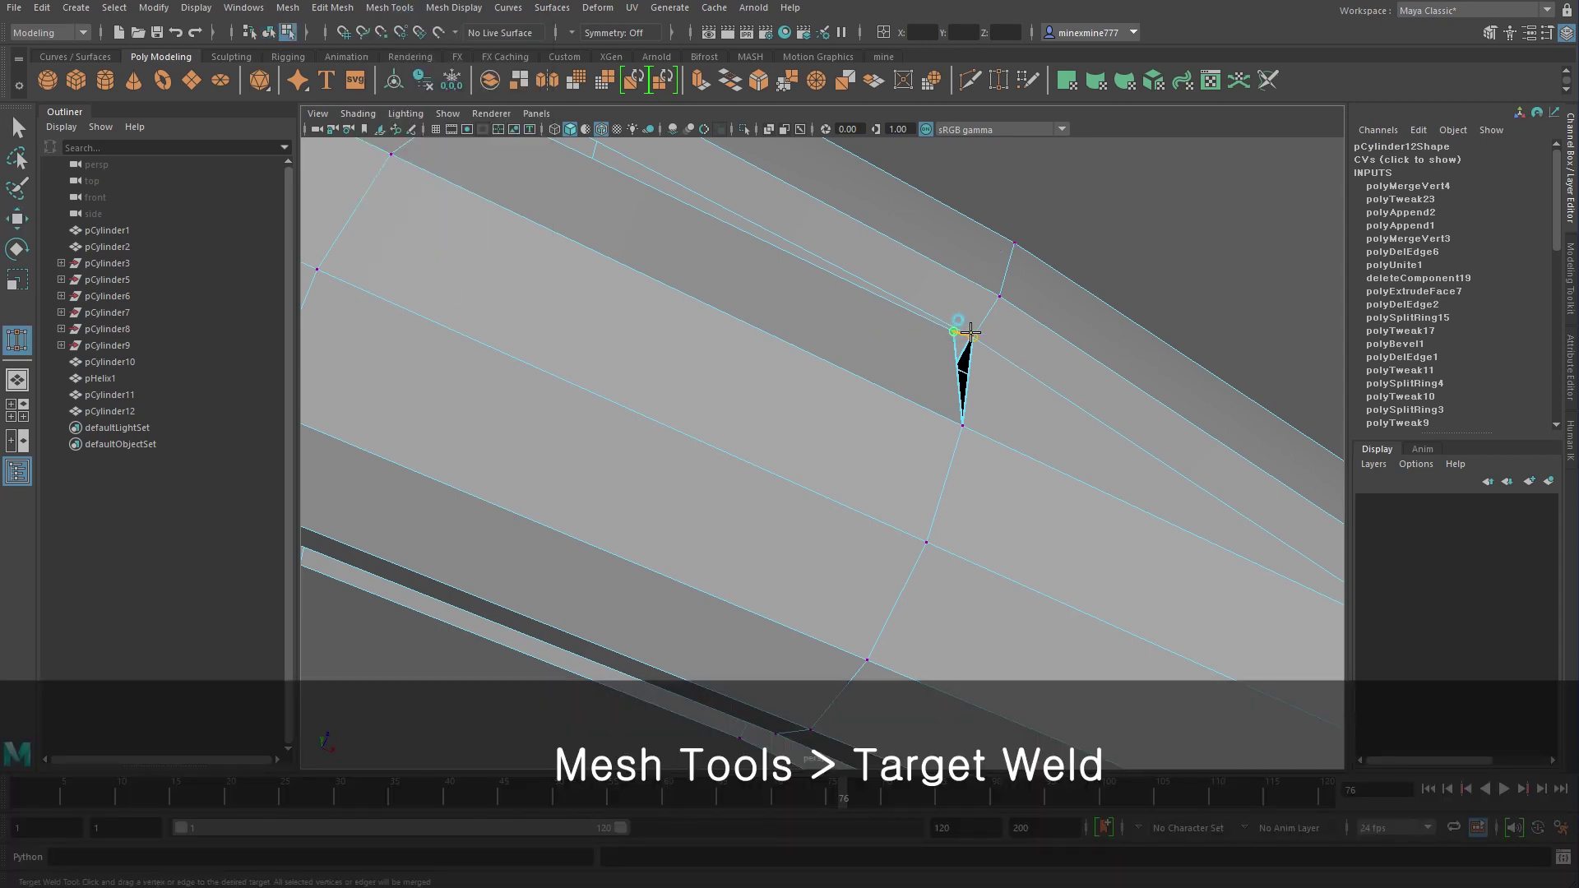
left_click_drag(971, 330, 972, 335)
key("w")
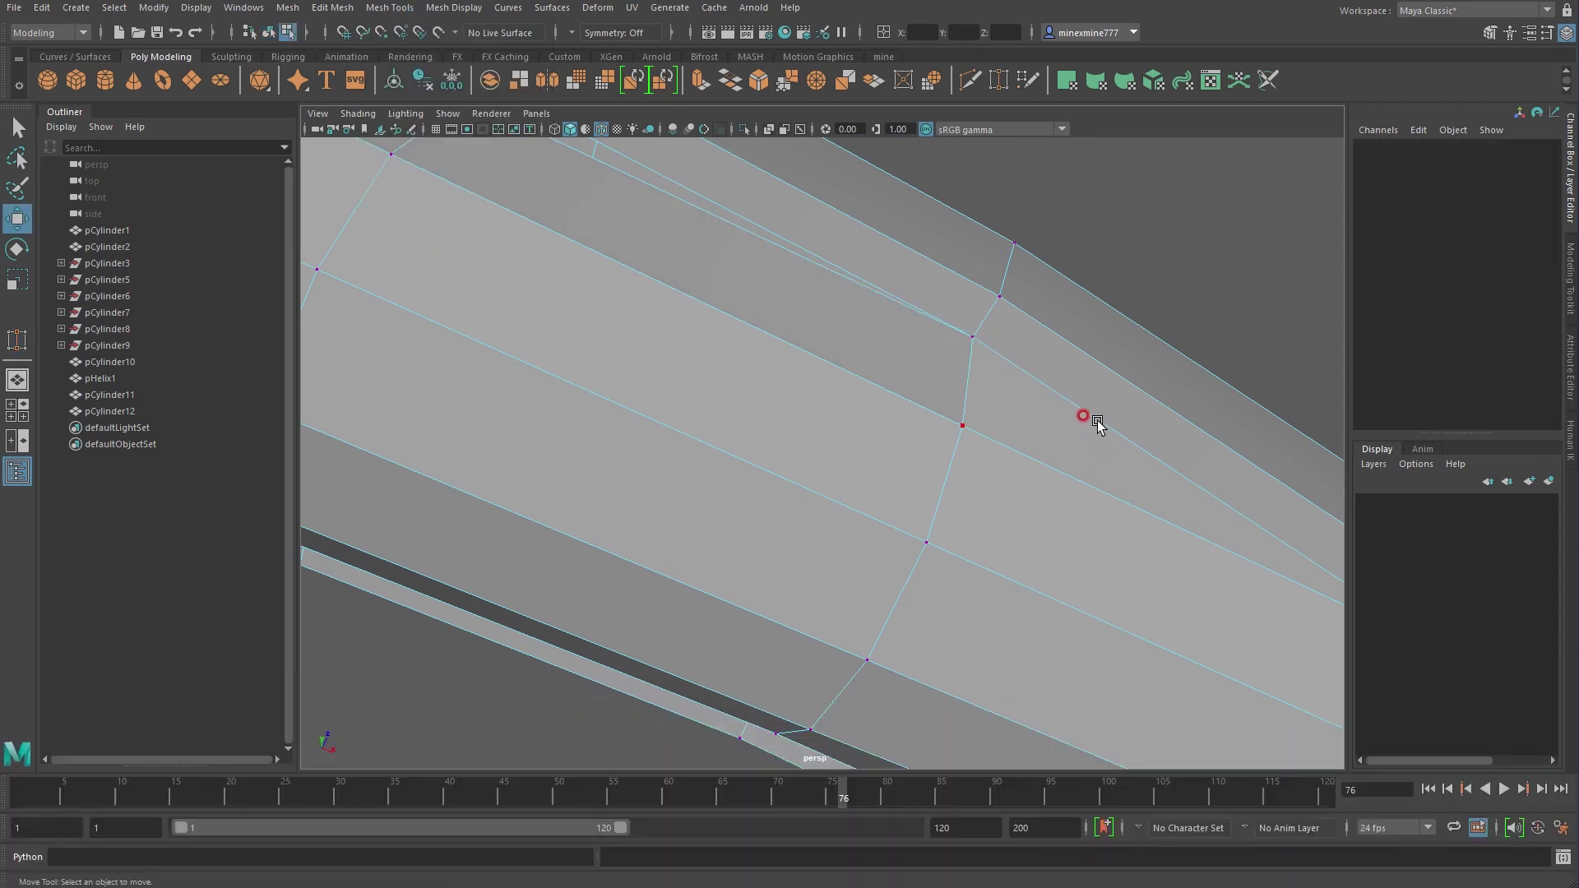
key("f")
left_click(1100, 255)
mouse_move(1099, 255)
left_mouse_down("alt")
mouse_move(990, 374)
mouse_move(1004, 362)
mouse_move(927, 353)
mouse_move(895, 398)
mouse_move(934, 405)
mouse_move(802, 492)
mouse_move(699, 353)
mouse_move(705, 387)
left_mouse_up("alt")
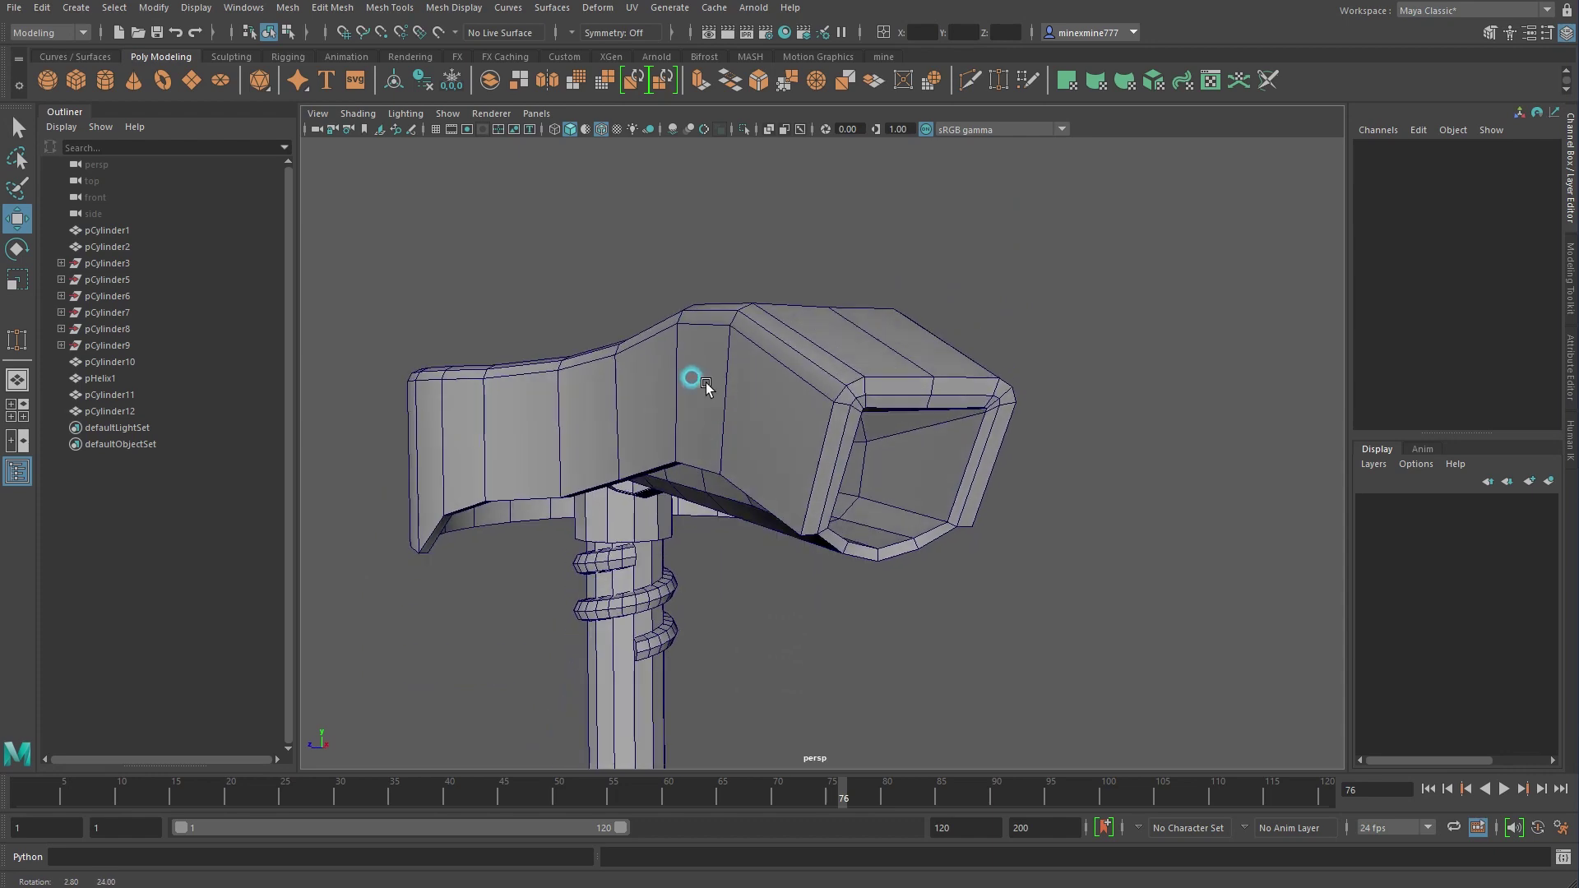
Select the two edge loops around the nozzle opening rim
right_click_drag(848, 374, 855, 312)
left_click(909, 352)
key("f")
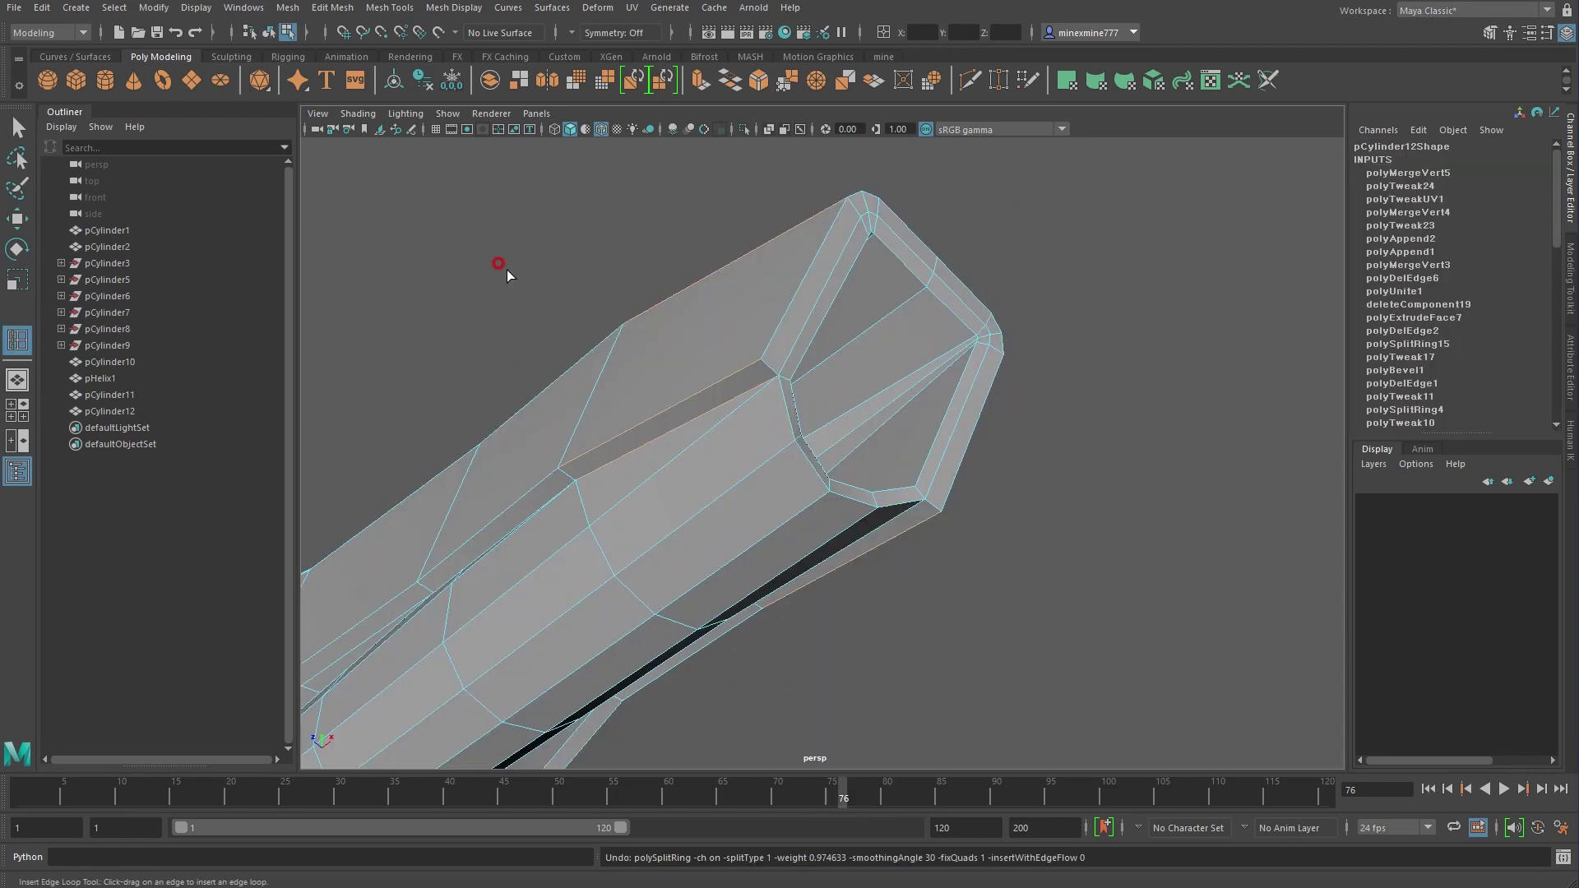
double_click(801, 284)
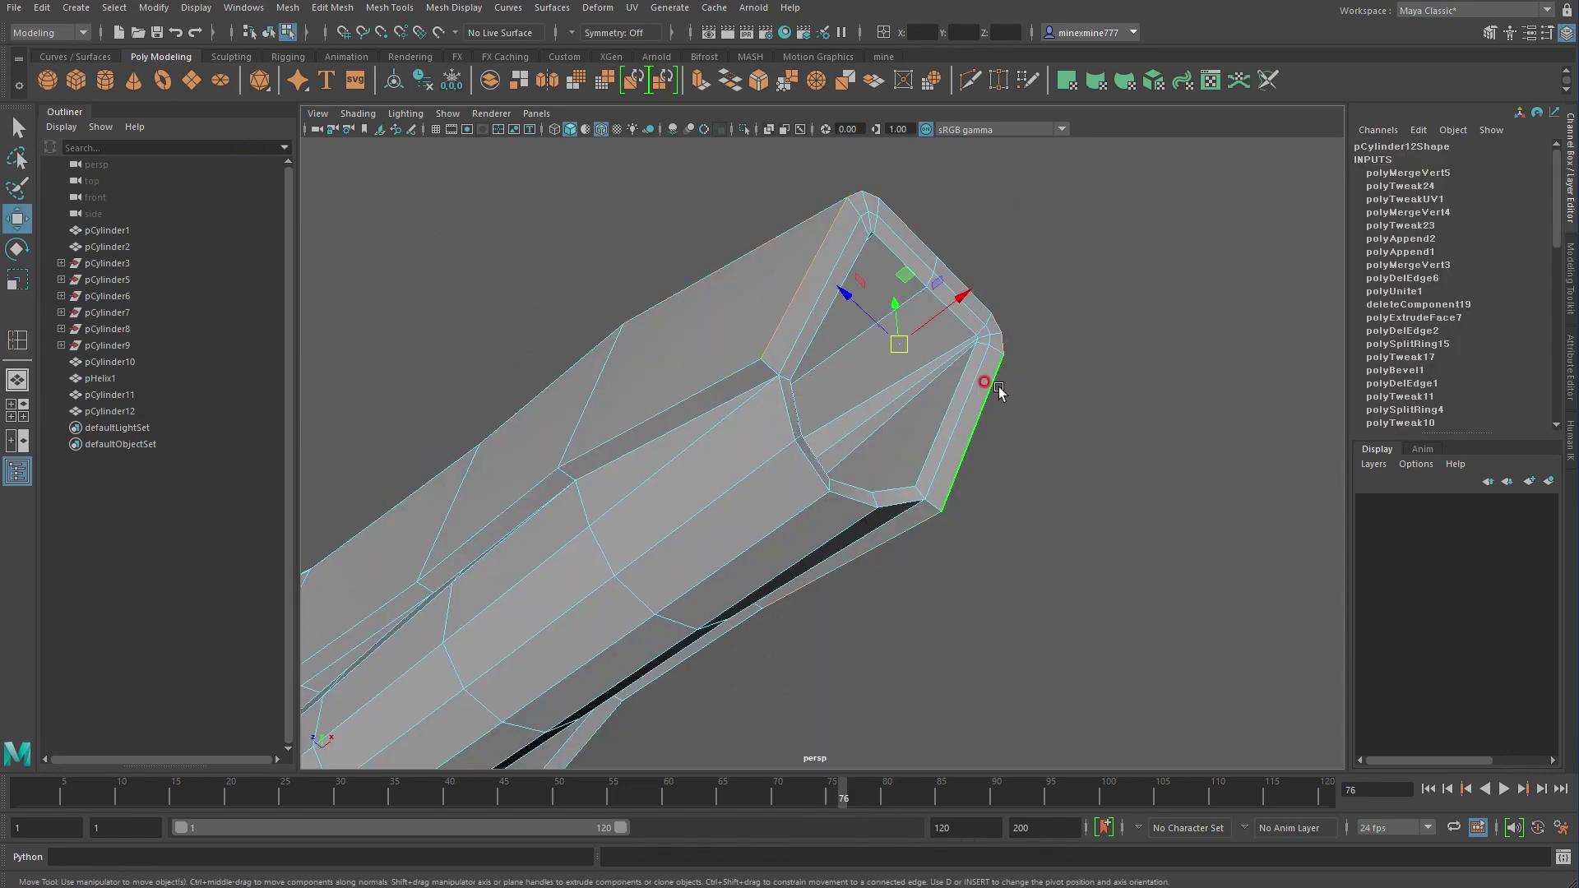
mouse_move(968, 519)
left_mouse_down("alt")
mouse_move(983, 529)
mouse_move(951, 539)
mouse_move(958, 592)
mouse_move(966, 539)
left_mouse_up("alt")
double_click(767, 457)
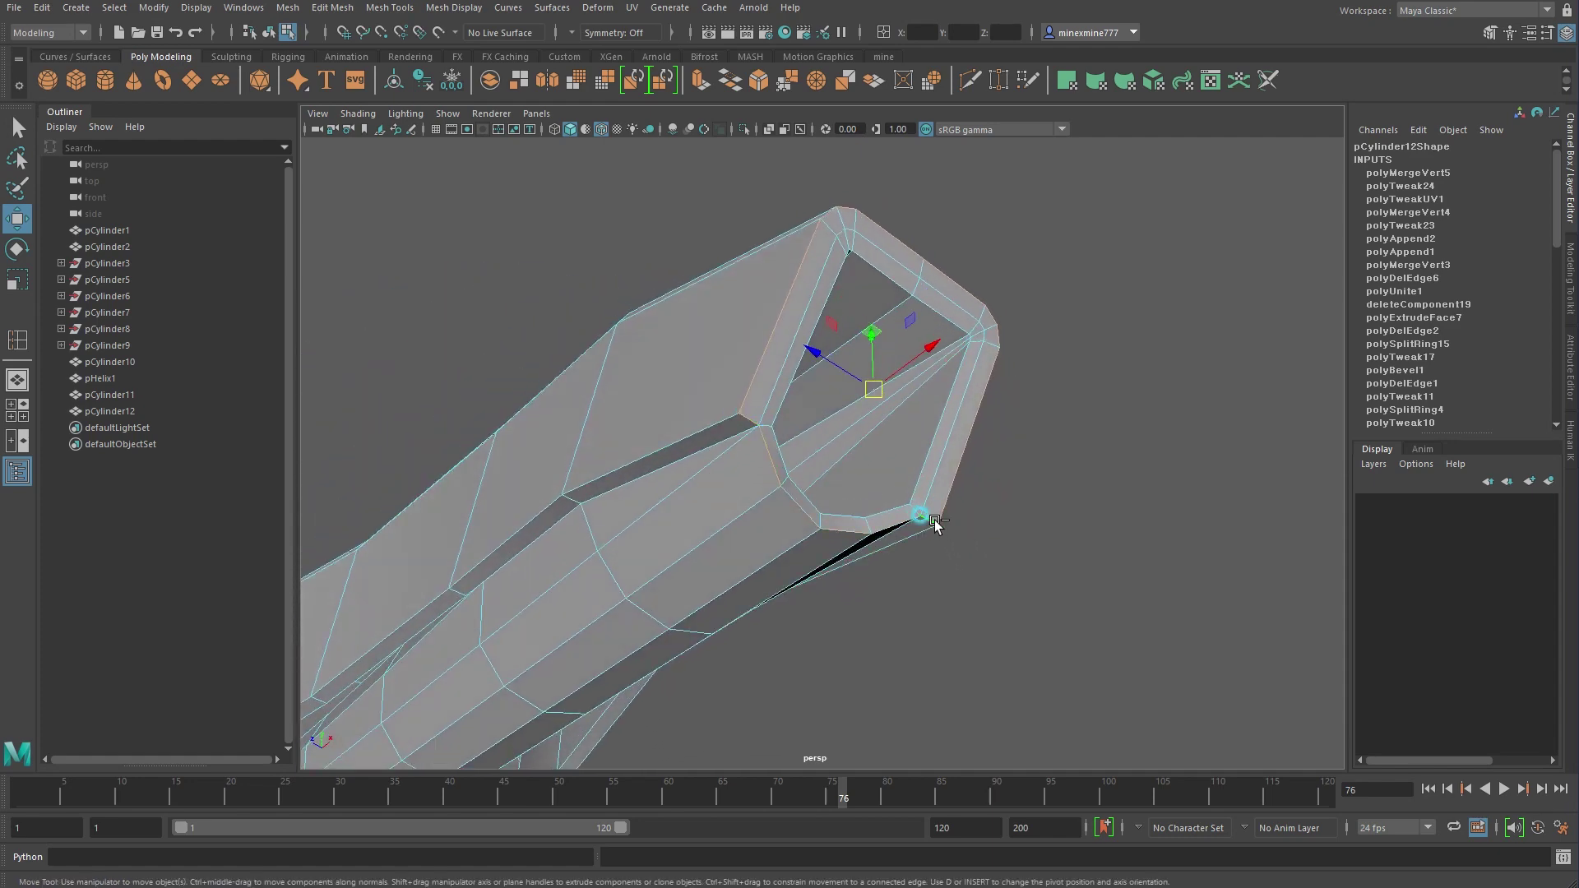
mouse_move(919, 516)
left_mouse_down("alt")
mouse_move(1000, 540)
mouse_move(1007, 563)
mouse_move(848, 305)
left_mouse_up("alt")
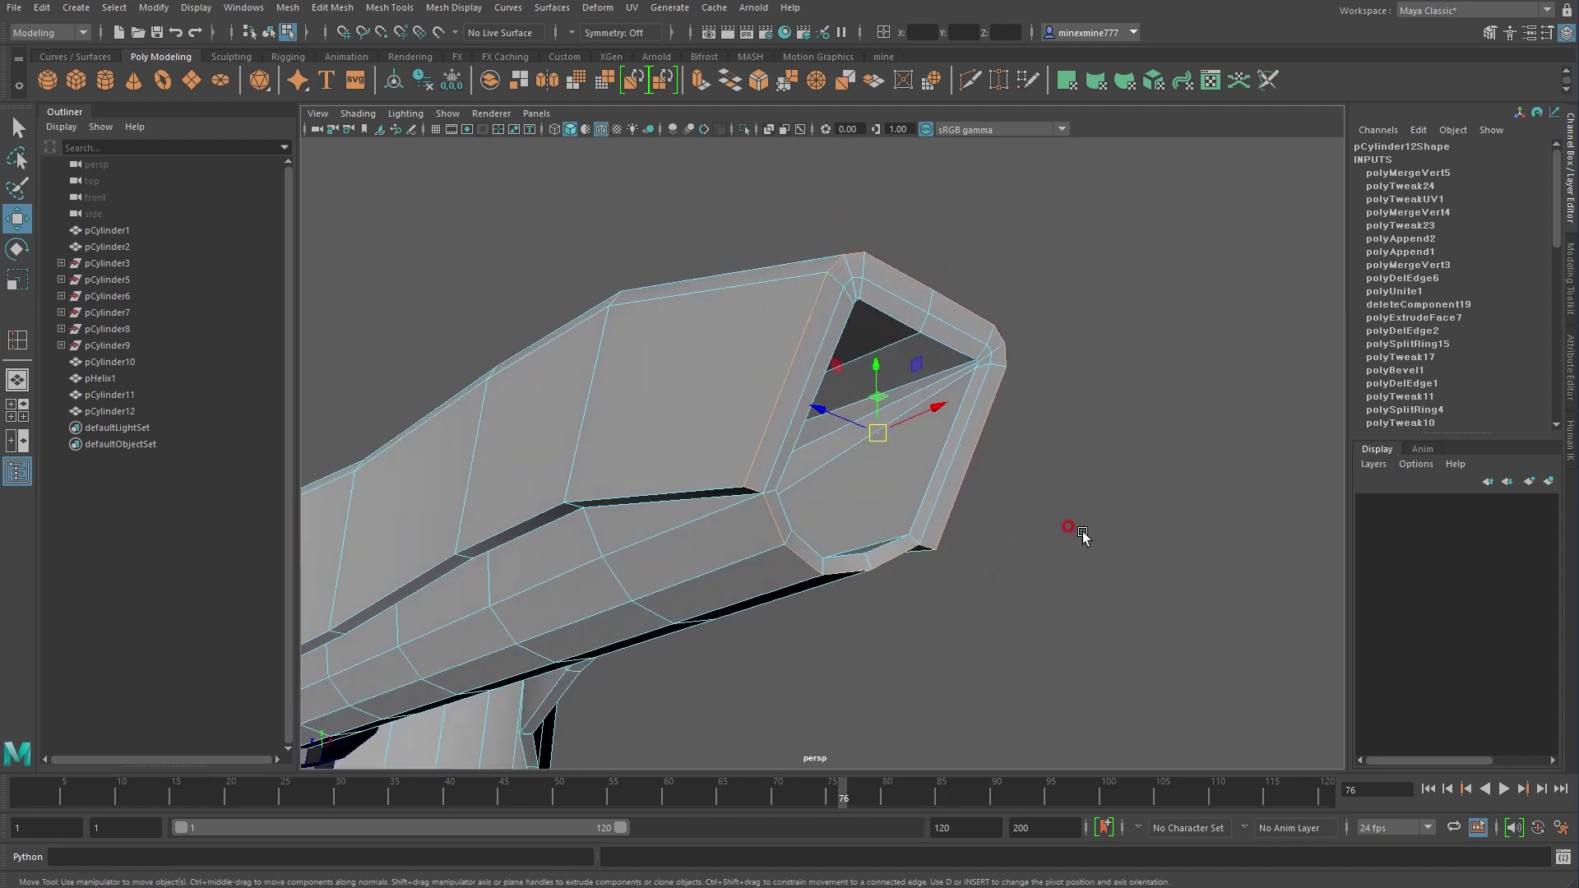
mouse_move(1082, 536)
left_mouse_down("alt")
mouse_move(1058, 486)
mouse_move(1001, 488)
left_mouse_up("alt")
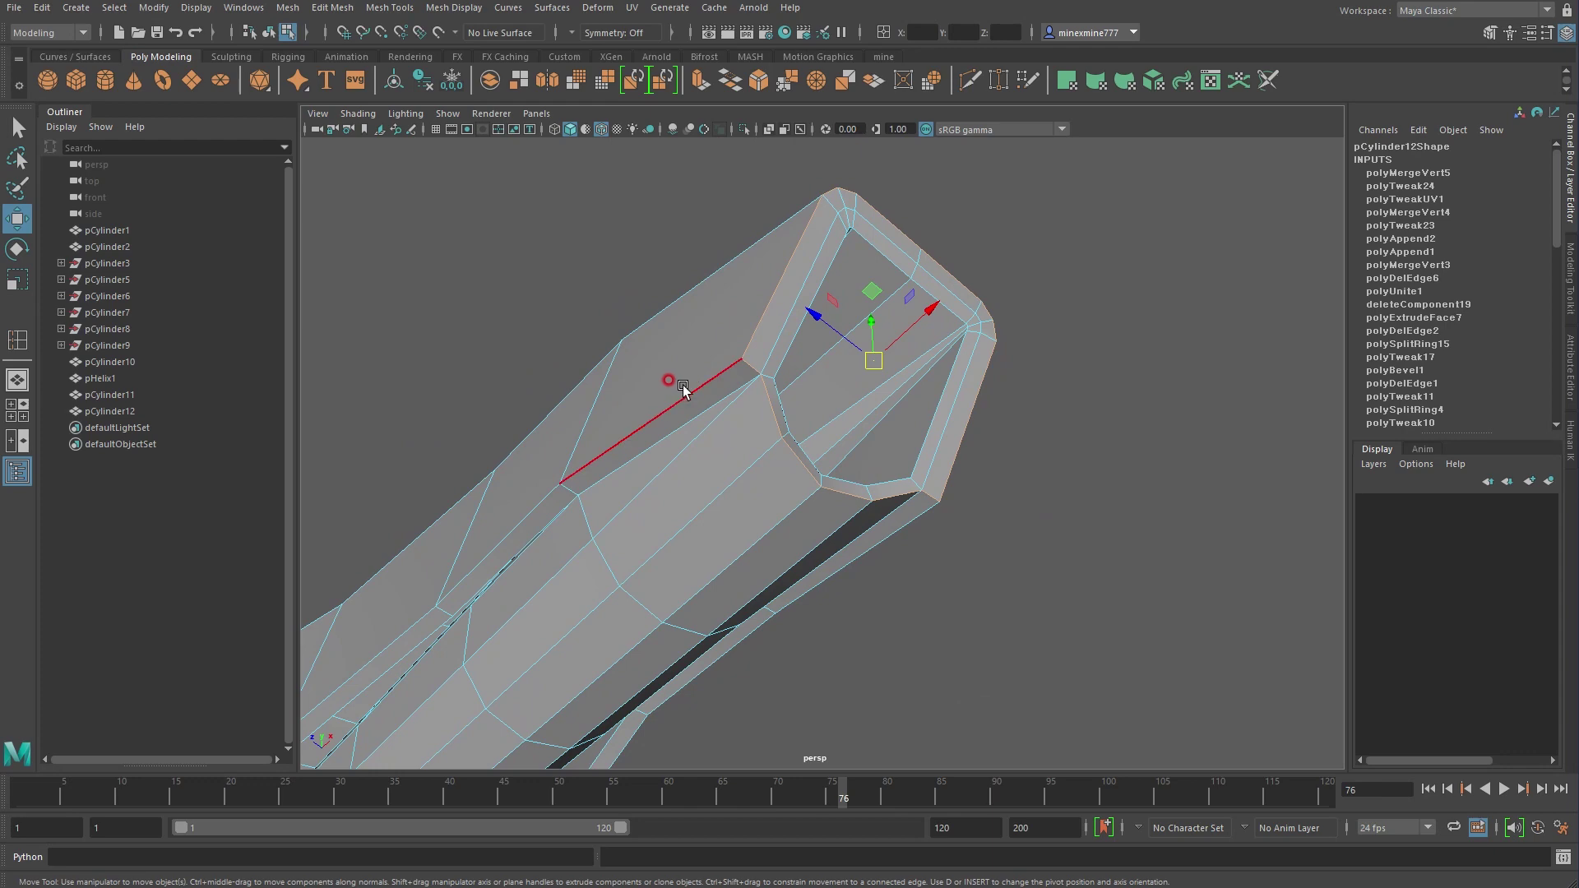
left_click_drag(865, 497, 850, 502, "alt")
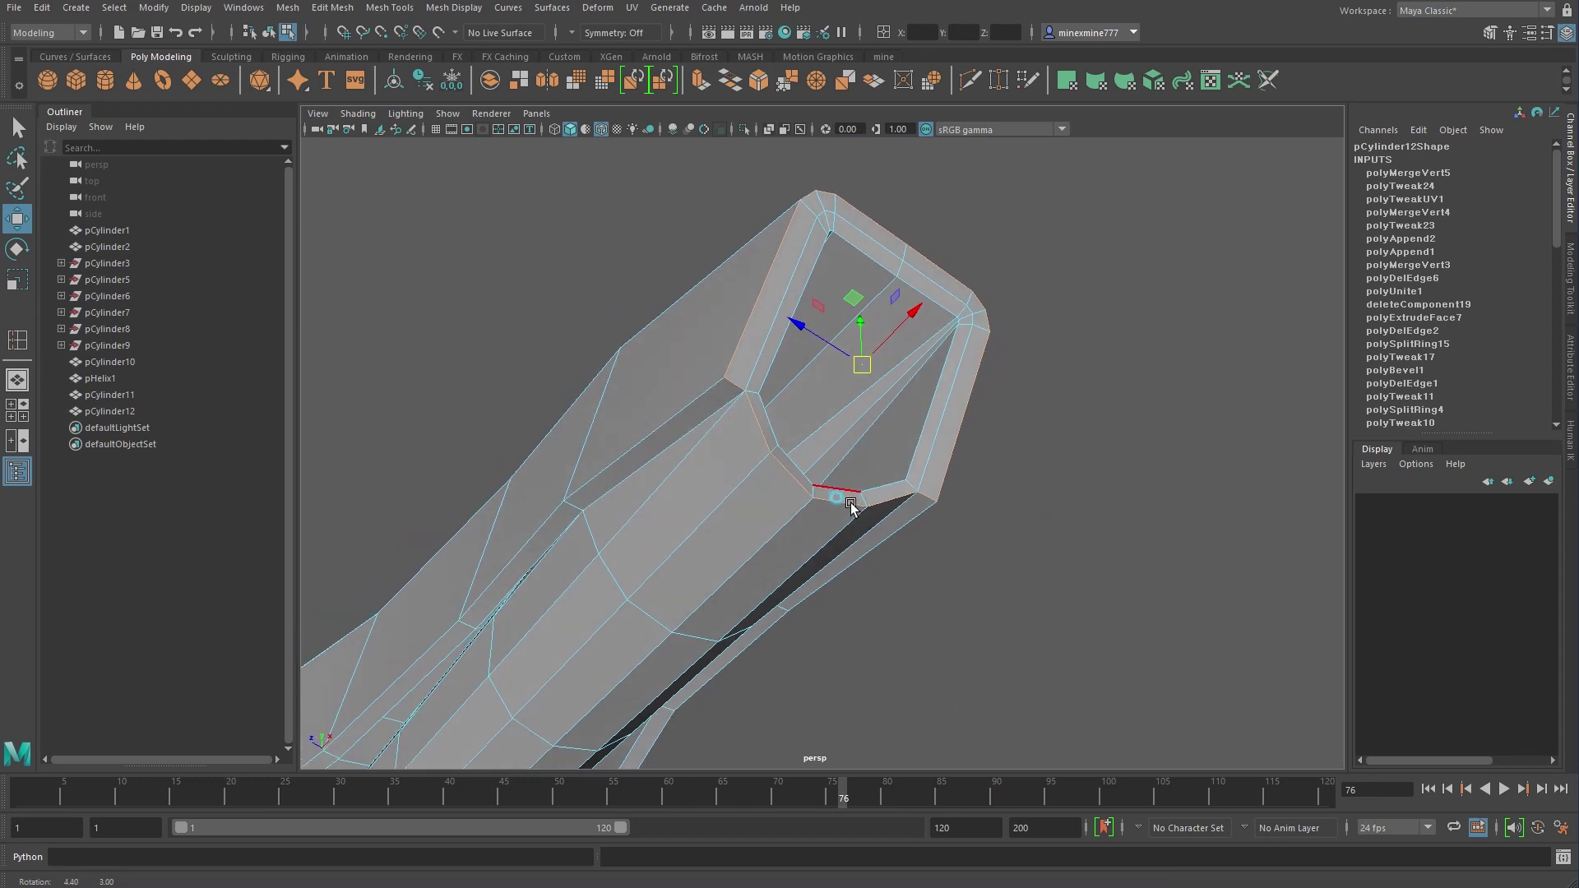
left_click(316, 8)
Bevel the selected rim edges and set the bevel to 2 segments
left_click(366, 67)
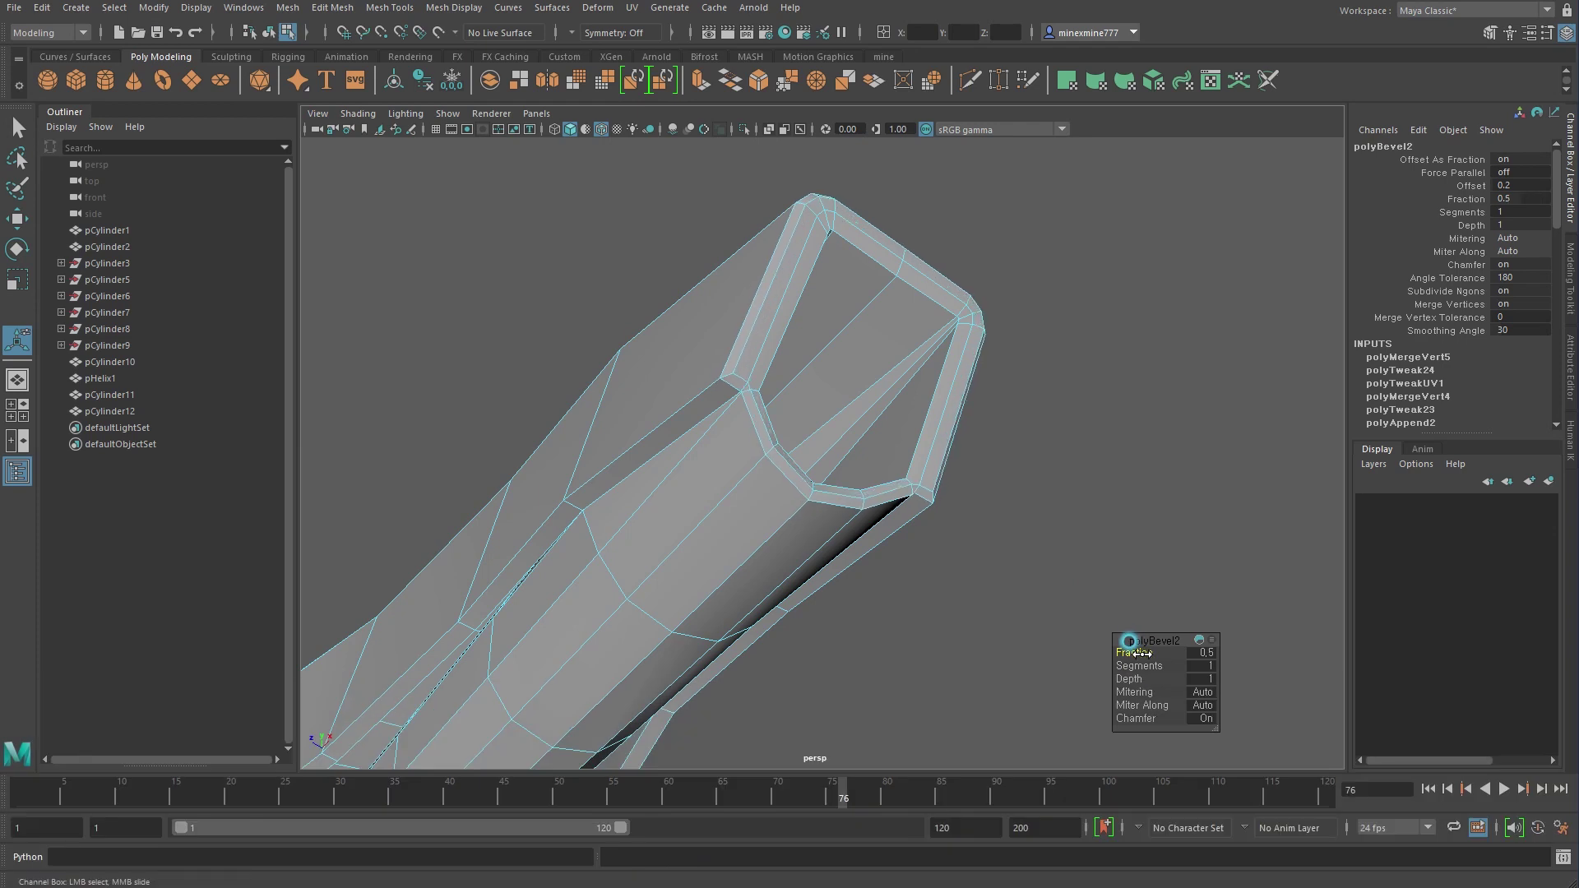
left_click_drag(1146, 666, 1149, 665)
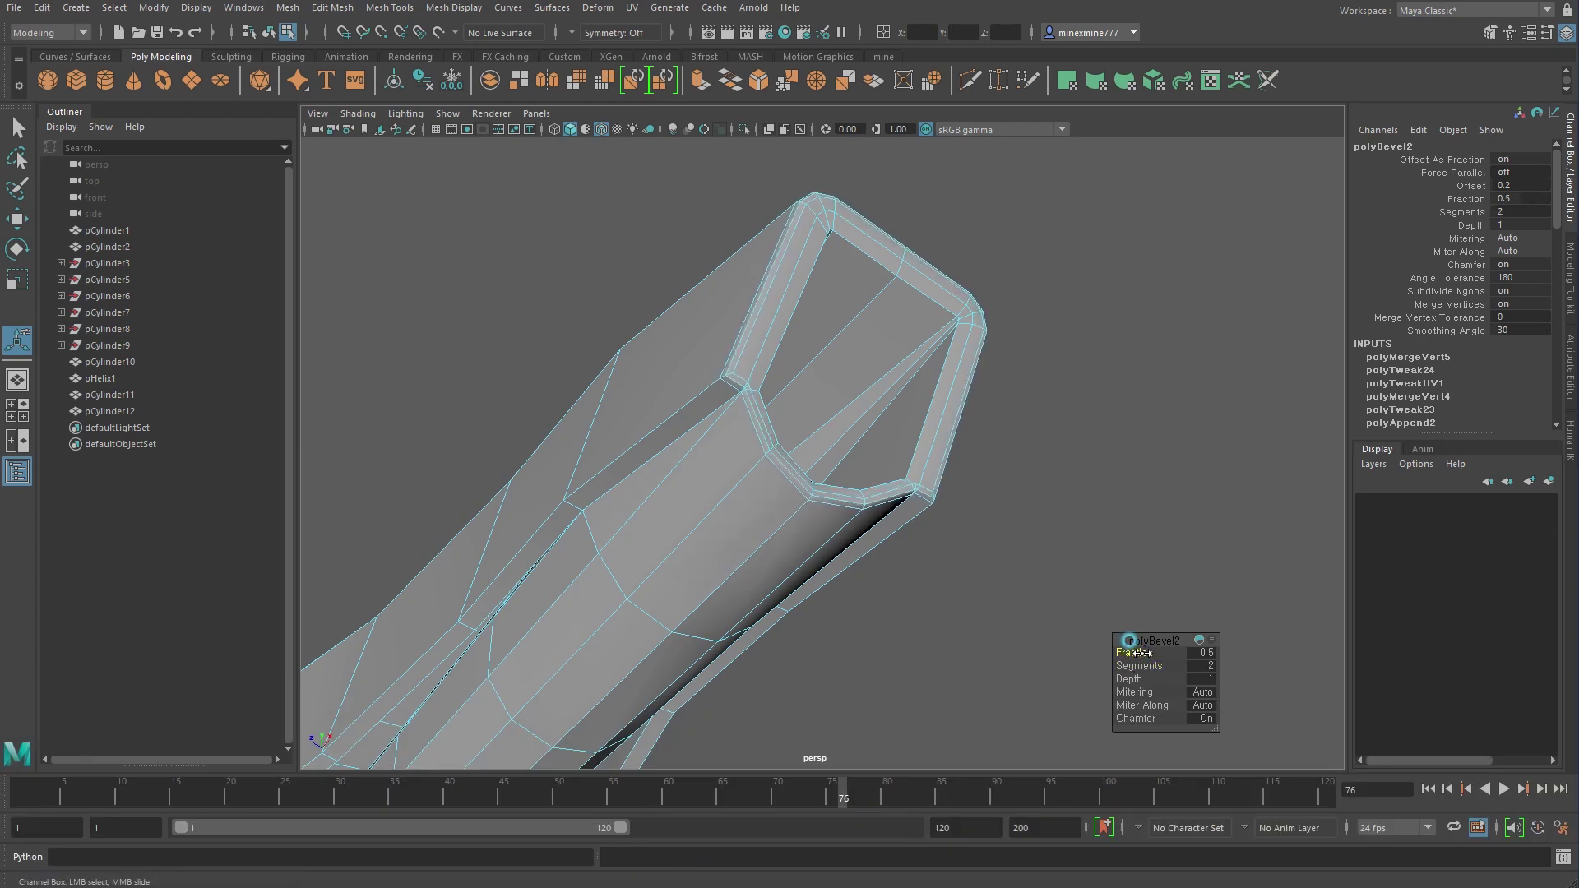
mouse_move(723, 487)
left_mouse_down("alt")
mouse_move(773, 353)
mouse_move(1022, 406)
mouse_move(748, 359)
mouse_move(759, 375)
mouse_move(732, 393)
left_mouse_up("alt")
left_click_drag(669, 508, 744, 460, "alt")
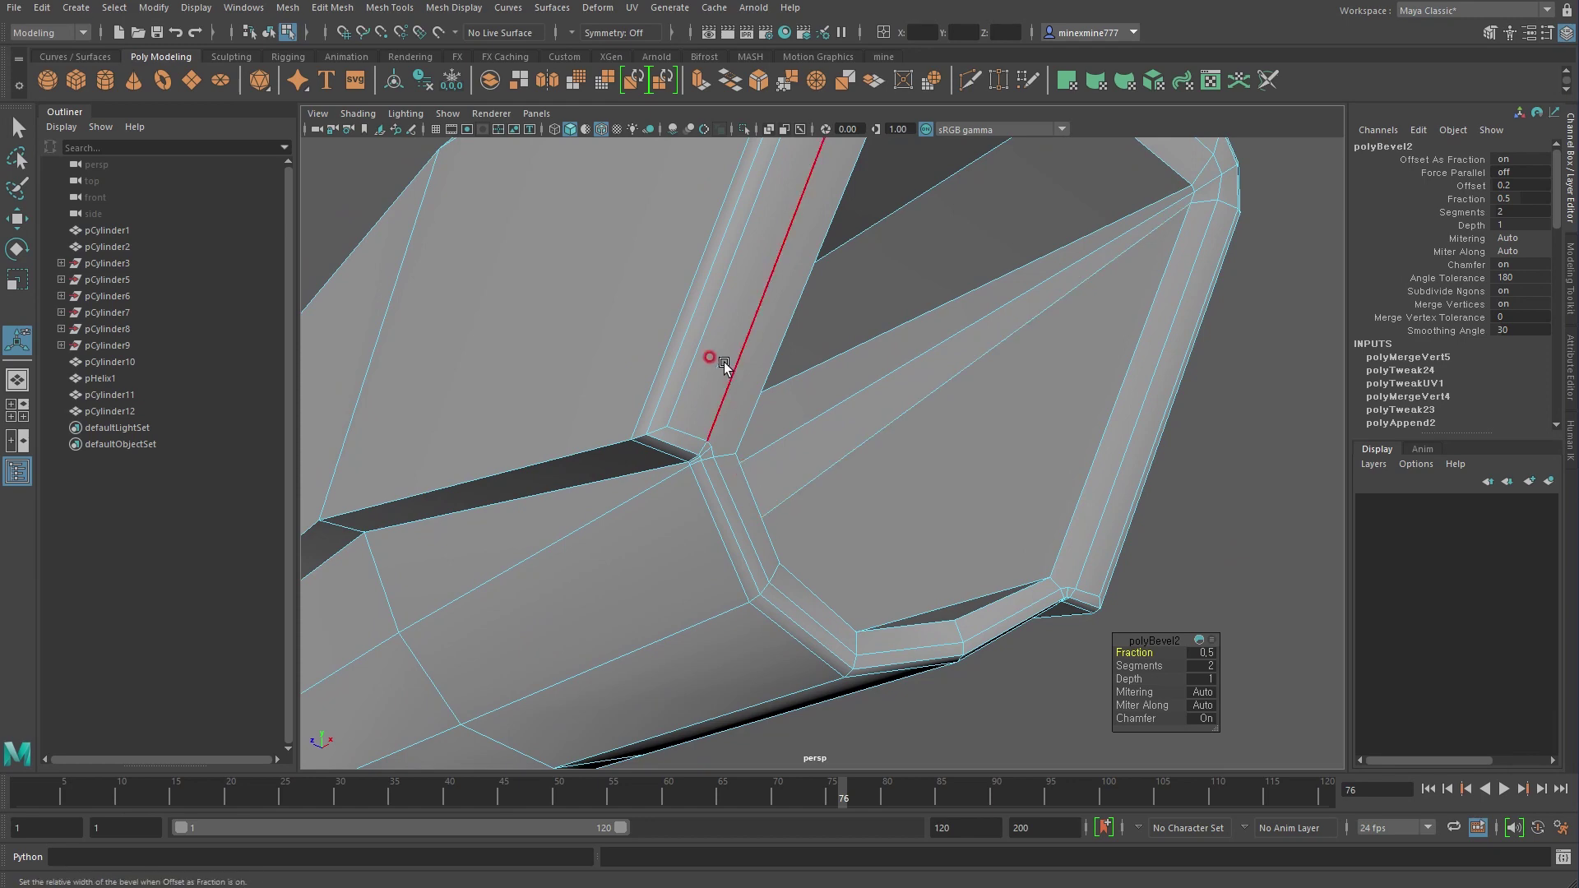
mouse_move(723, 362)
right_mouse_down()
mouse_move(730, 440)
mouse_move(706, 282)
right_mouse_up()
Delete both stray short edges at the bevel junction with Ctrl+Backspace
left_click(659, 355)
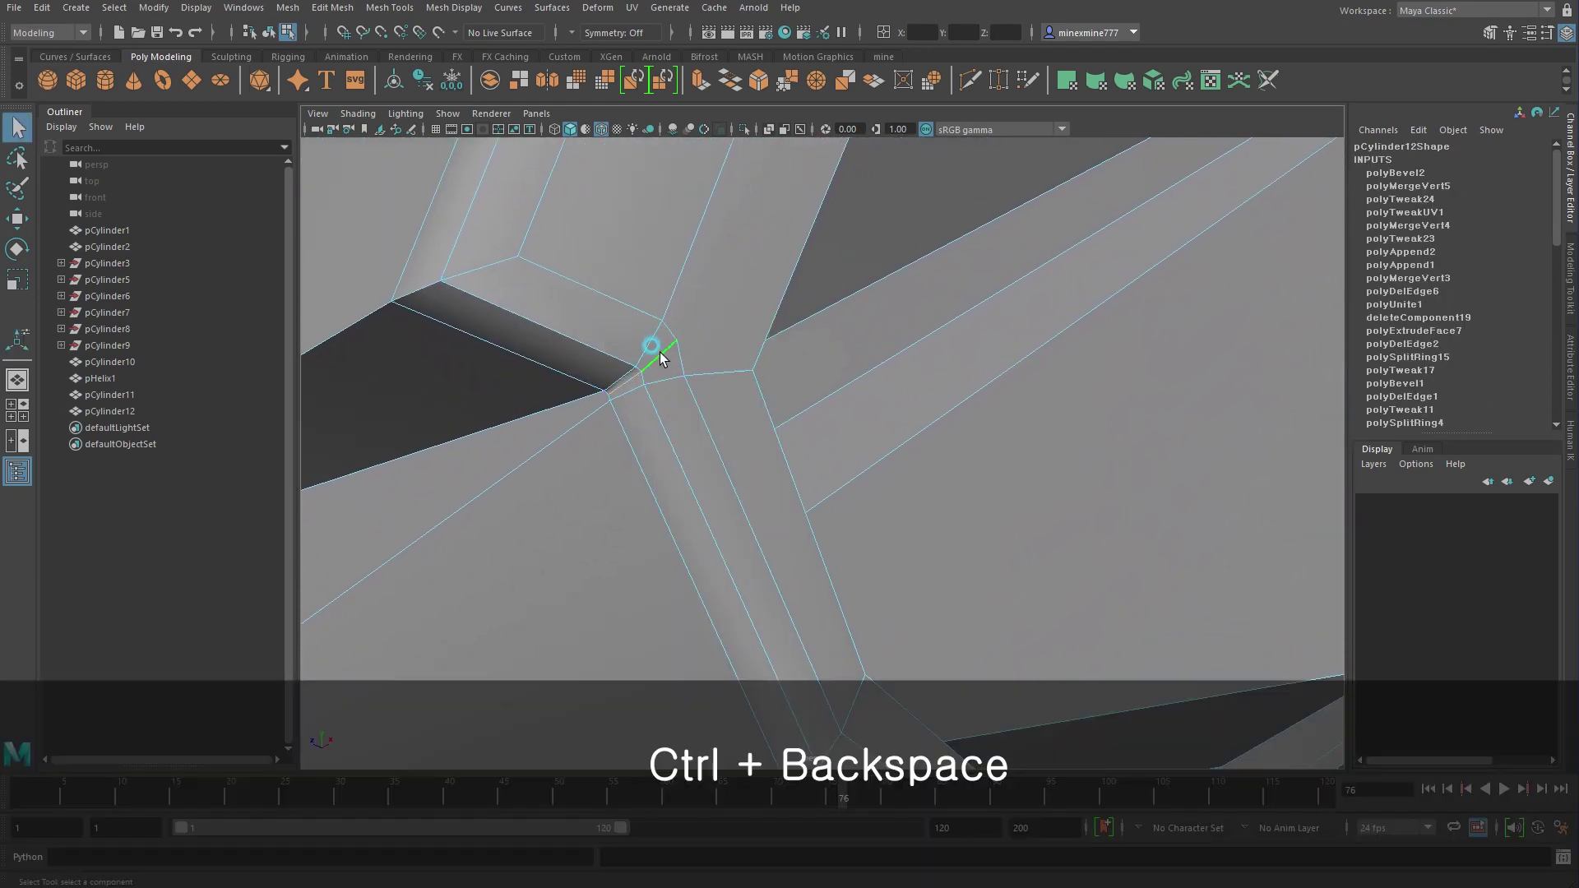
key("ctrl+BackSpace")
right_click_drag(659, 352, 806, 482, "alt")
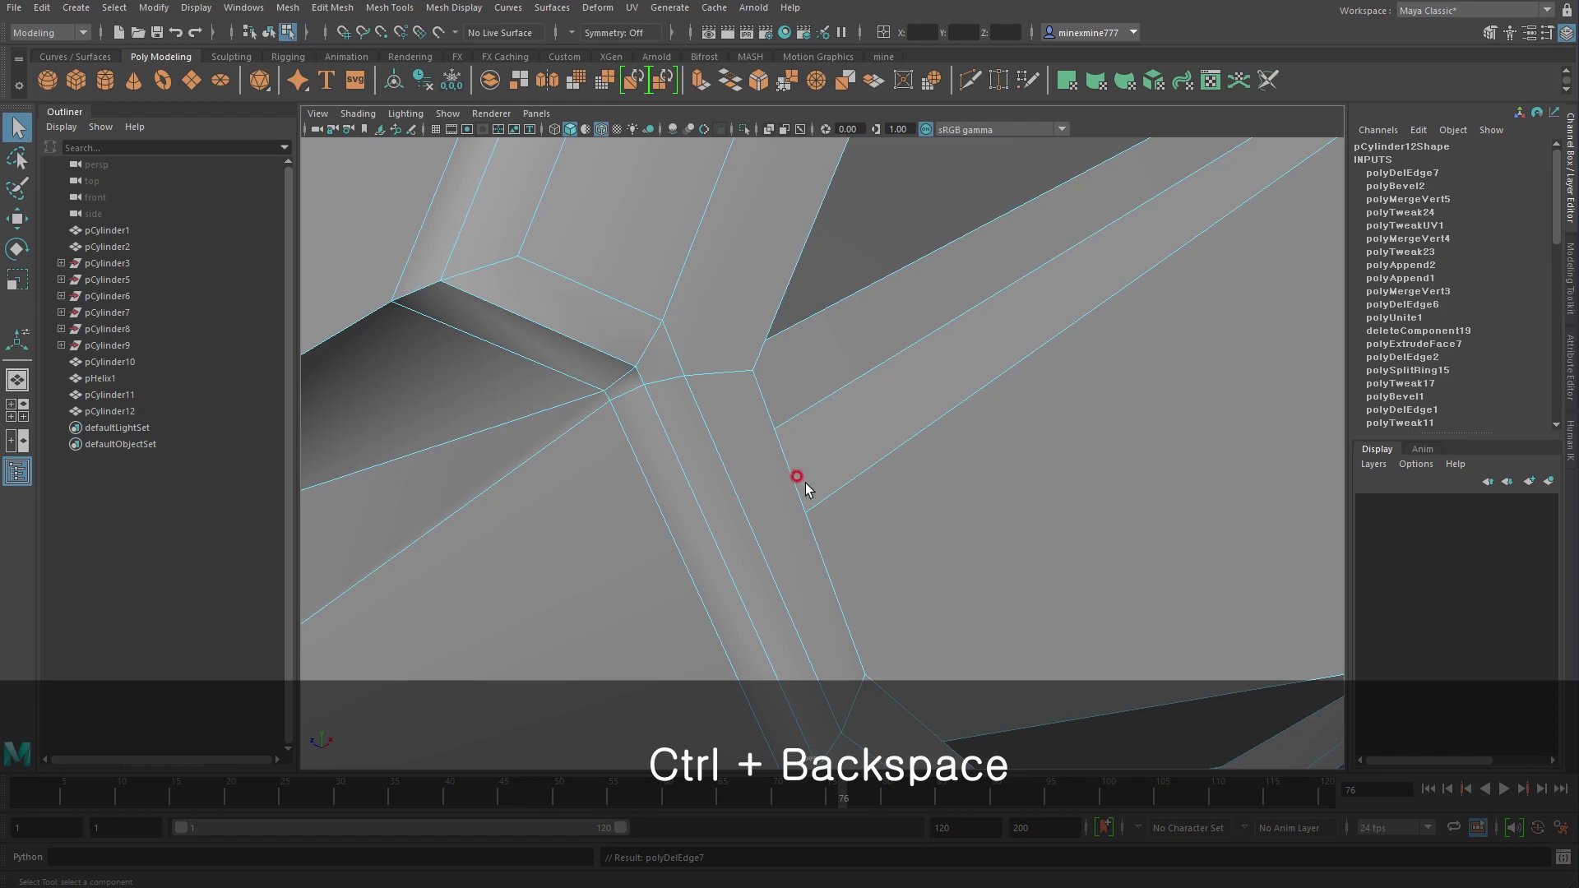
mouse_move(805, 482)
left_mouse_down("alt")
mouse_move(352, 510)
mouse_move(620, 563)
mouse_move(722, 451)
left_mouse_up("alt")
mouse_move(722, 450)
right_mouse_down("alt")
mouse_move(987, 458)
mouse_move(1079, 490)
right_mouse_up("alt")
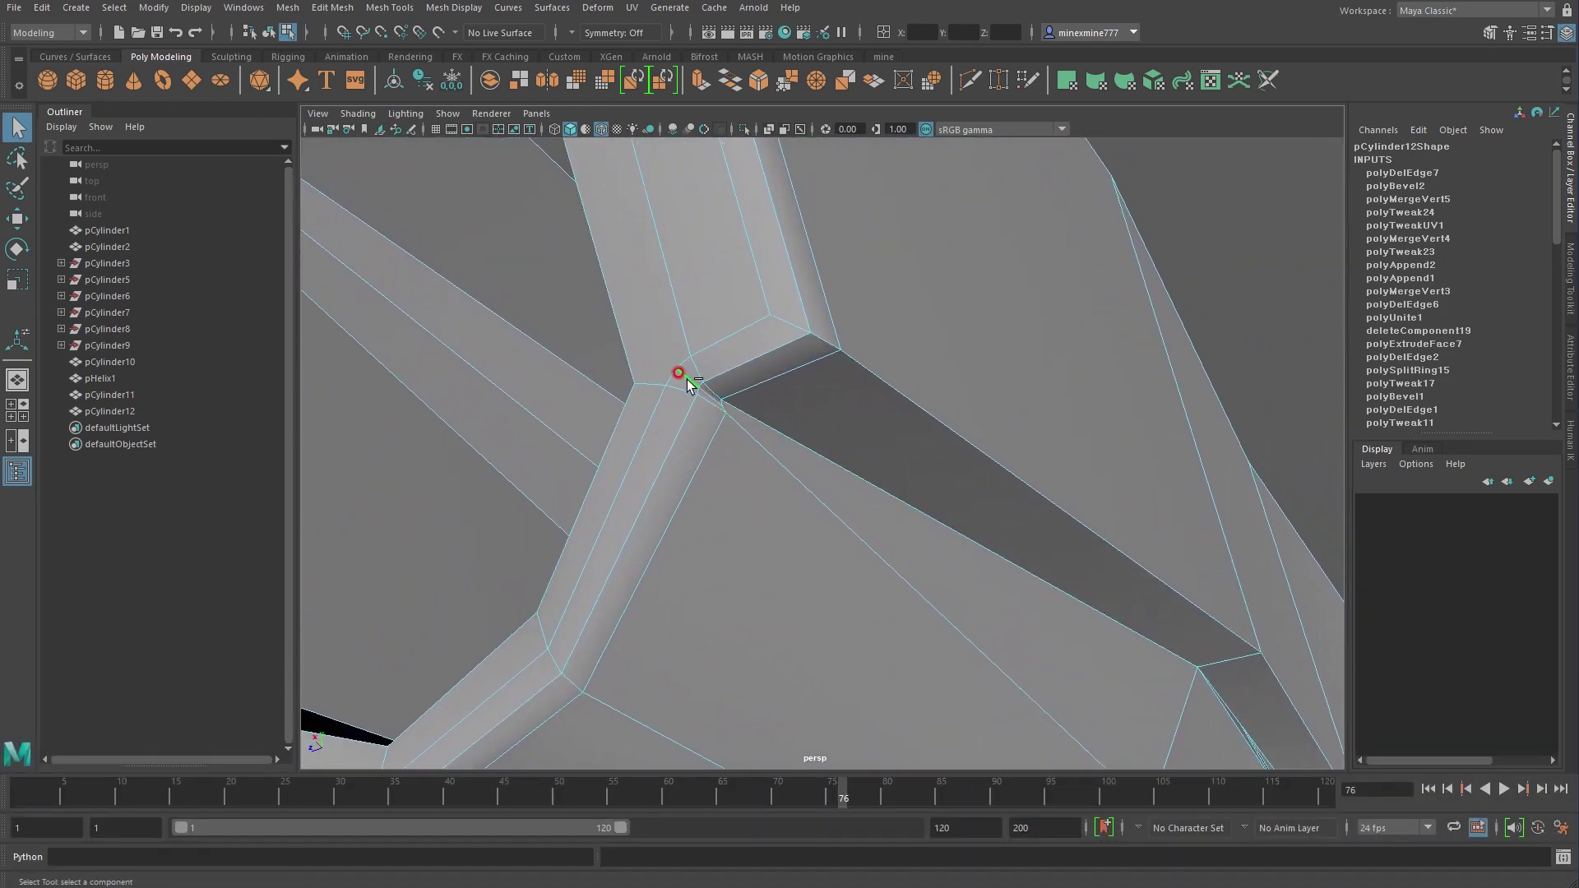
key("ctrl+BackSpace")
mouse_move(688, 380)
left_mouse_down("alt")
mouse_move(973, 663)
mouse_move(959, 553)
mouse_move(839, 444)
mouse_move(765, 428)
mouse_move(822, 395)
mouse_move(793, 379)
mouse_move(835, 395)
left_mouse_up("alt")
Insert an edge loop on the cap neck near the nozzle rim
left_click(389, 7)
left_click(428, 134)
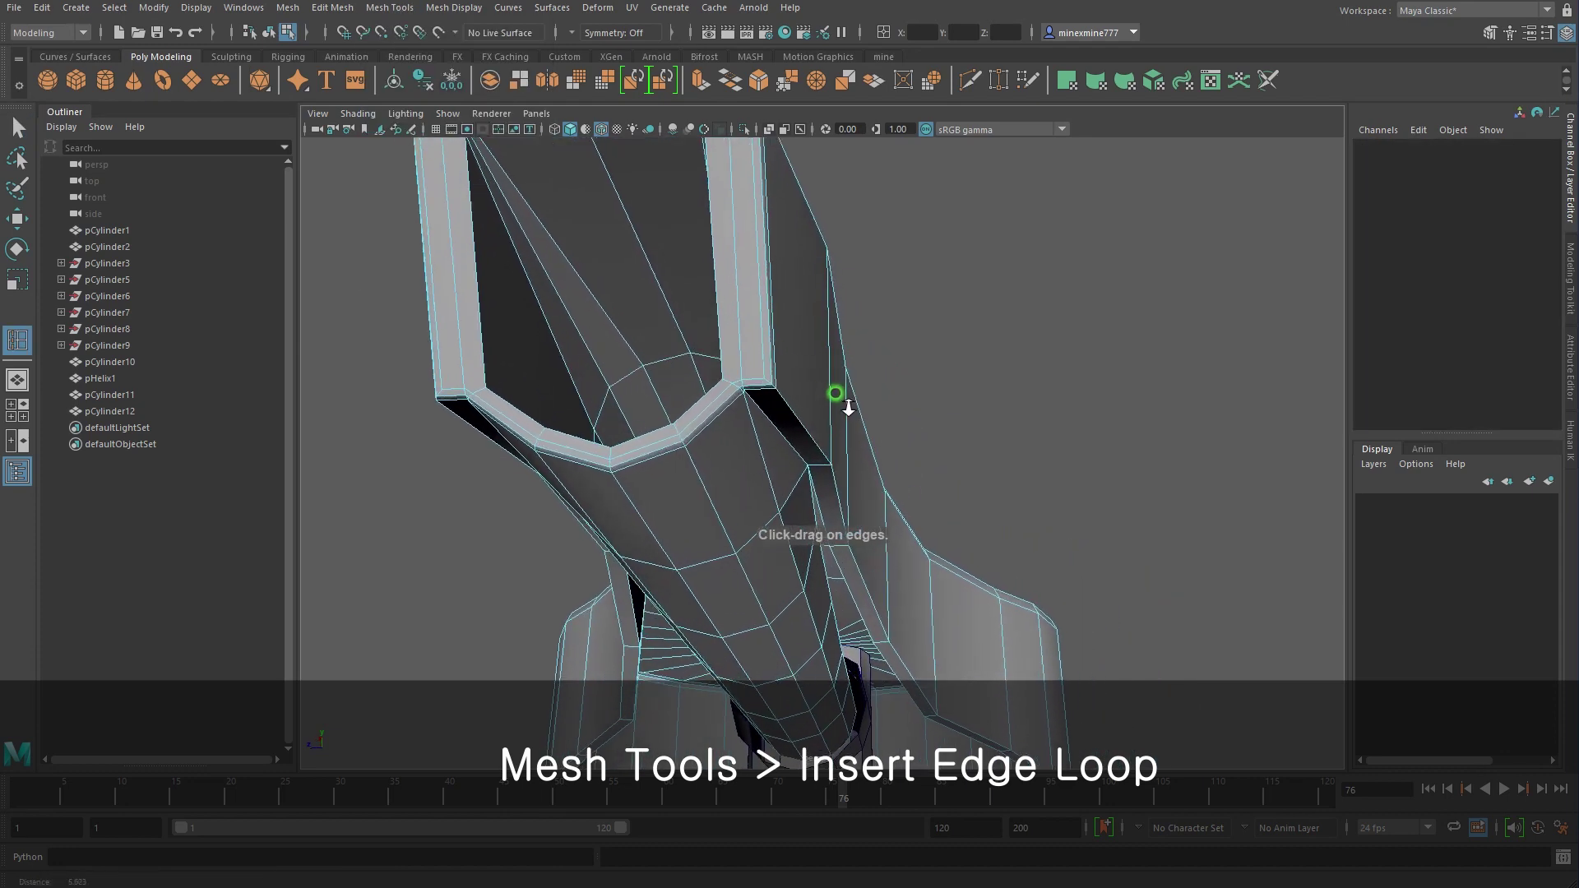
left_click(814, 465)
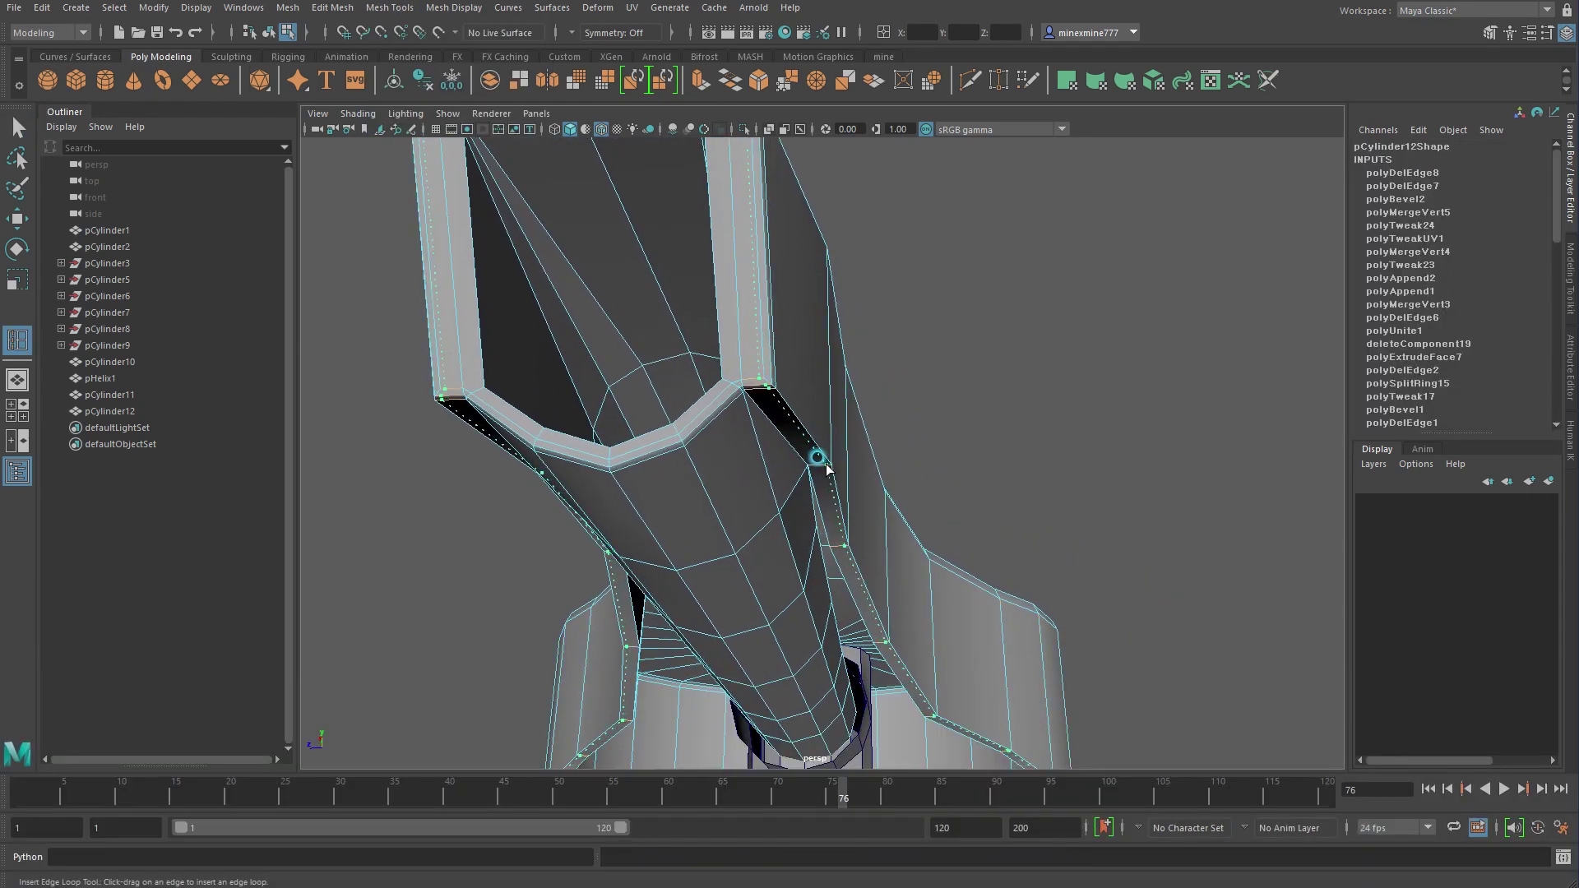
left_click_drag(827, 466, 824, 465)
mouse_move(533, 428)
left_mouse_down("alt")
mouse_move(540, 398)
mouse_move(571, 426)
left_mouse_up("alt")
mouse_move(952, 557)
left_mouse_down("alt")
mouse_move(954, 385)
mouse_move(829, 490)
mouse_move(823, 454)
mouse_move(856, 353)
mouse_move(874, 568)
left_mouse_up("alt")
Add a second edge loop at the collar base, redoing a misplaced one
left_click(796, 414)
middle_click_drag(874, 567, 862, 588, "alt")
key("ctrl+z")
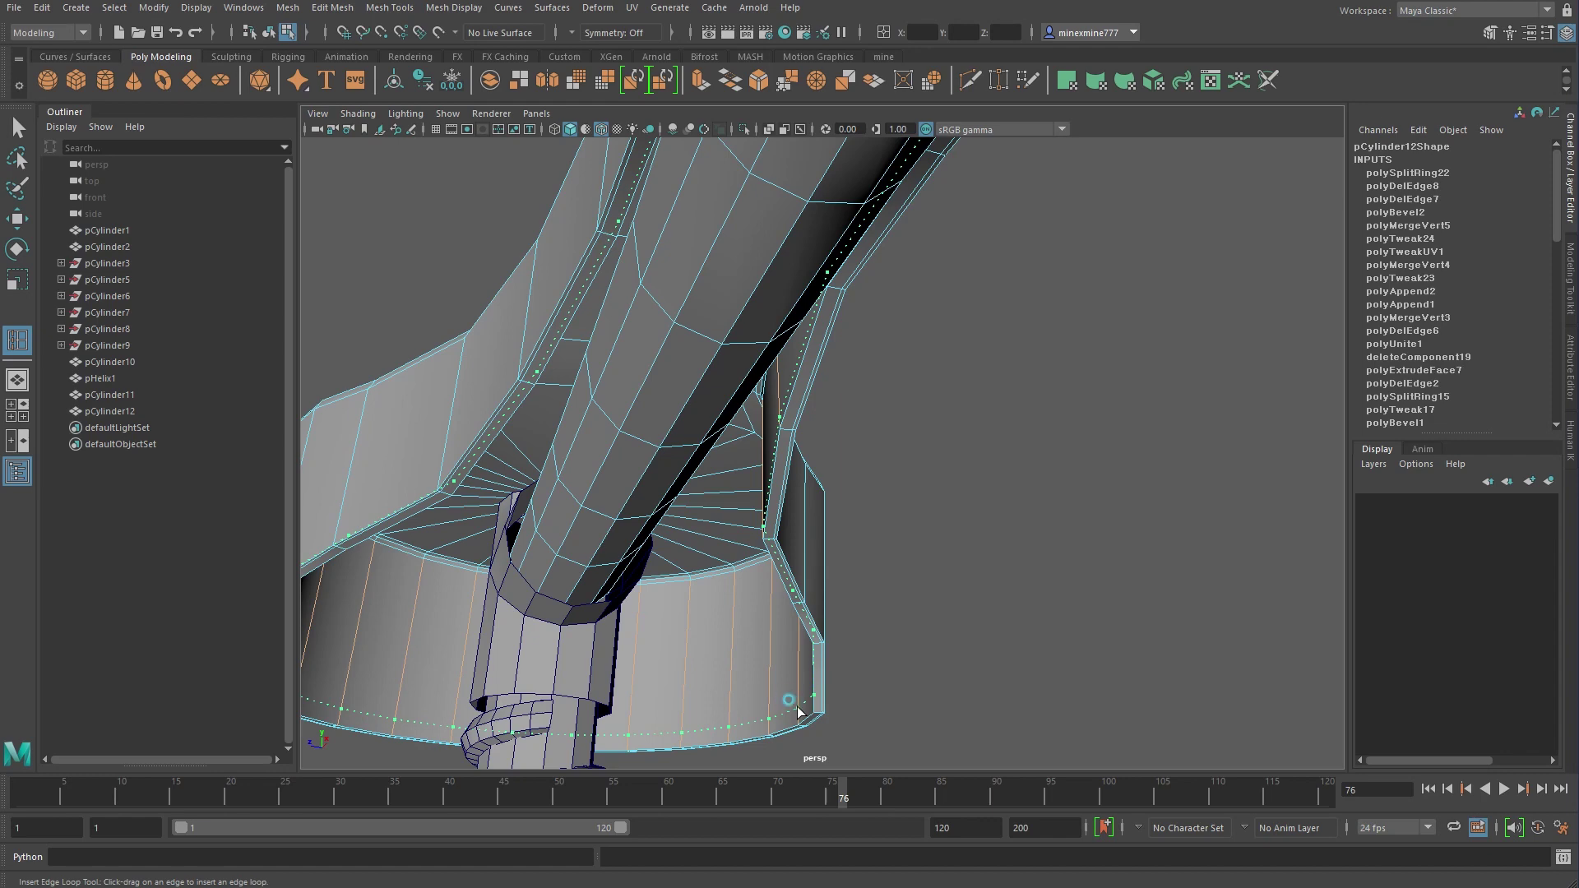
left_click(798, 711)
mouse_move(798, 711)
left_mouse_down("alt")
mouse_move(803, 356)
mouse_move(754, 367)
mouse_move(788, 300)
mouse_move(853, 321)
mouse_move(818, 268)
left_mouse_up("alt")
key("w")
left_click(874, 303)
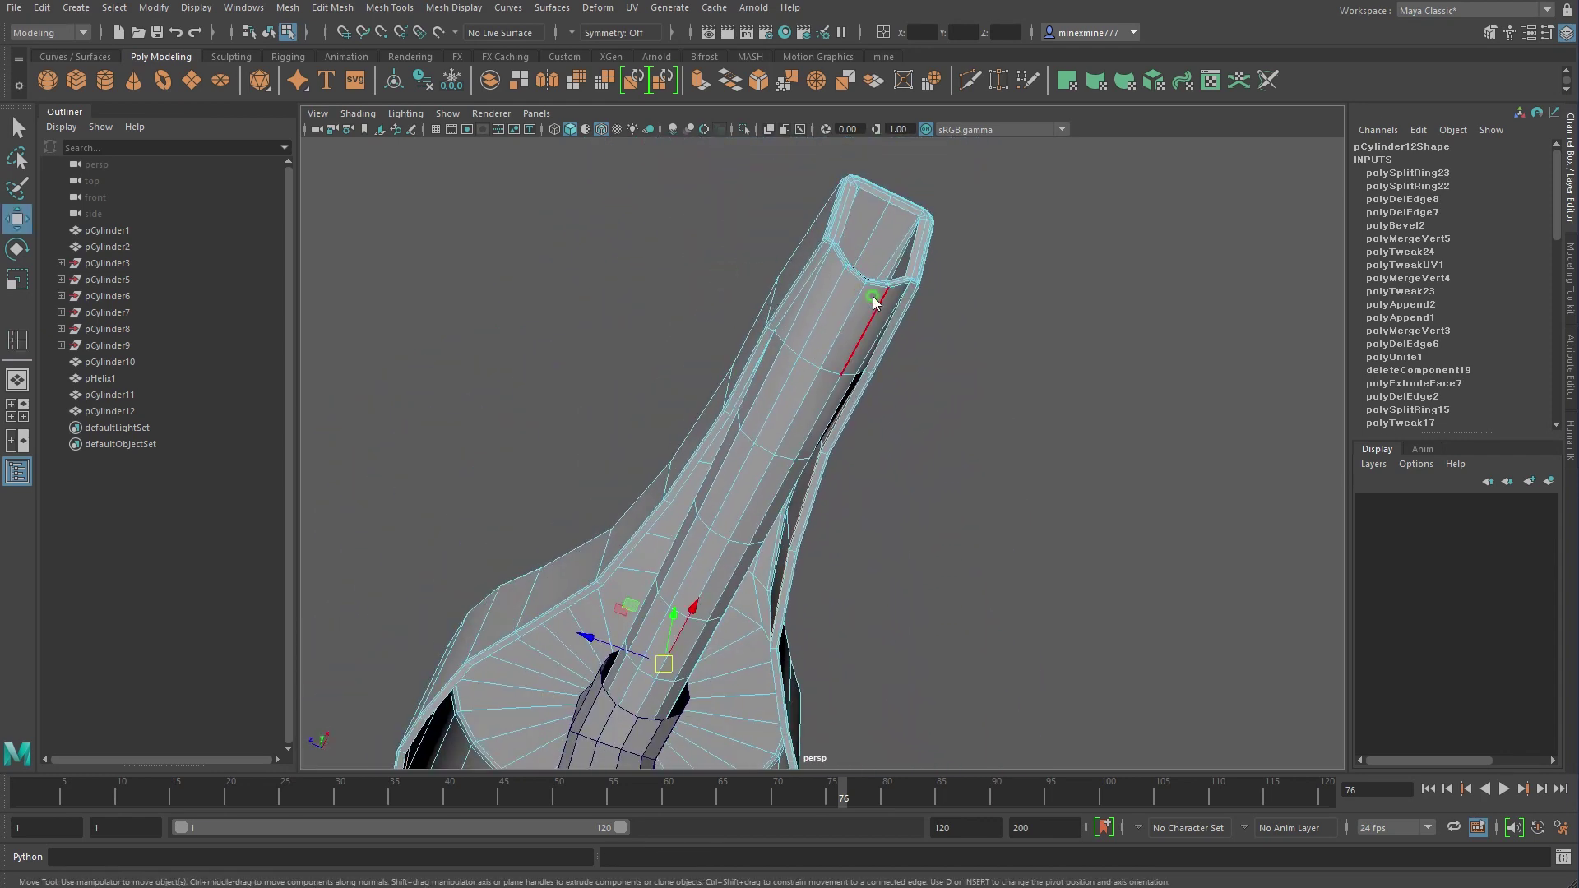
key("F8")
mouse_move(831, 441)
left_mouse_down("alt")
mouse_move(782, 516)
mouse_move(779, 438)
left_mouse_up("alt")
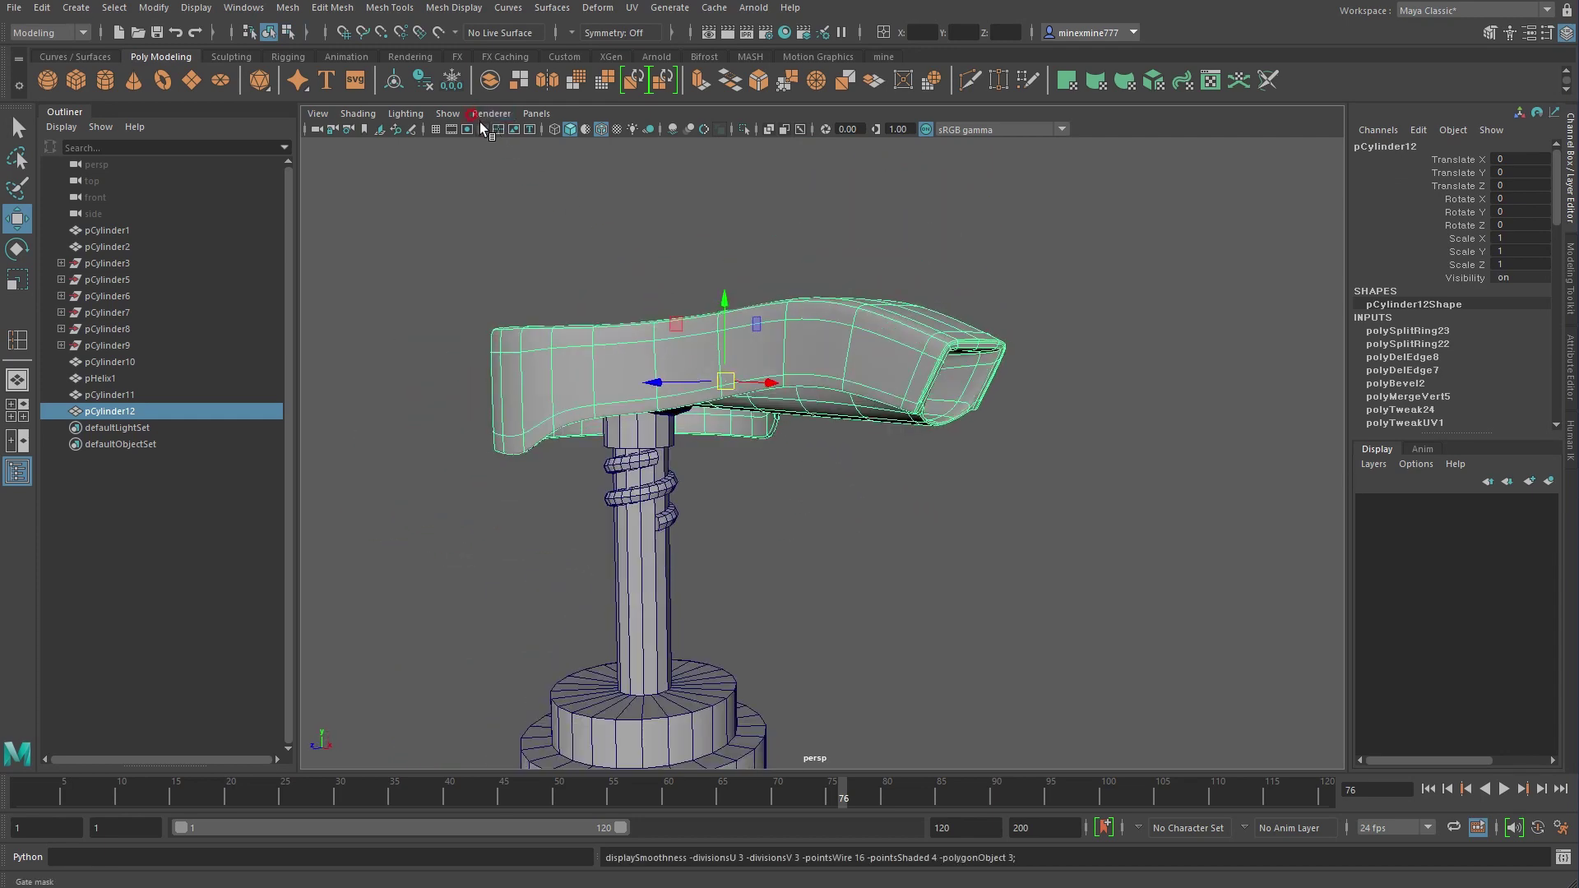
left_click(601, 132)
left_click(1023, 617)
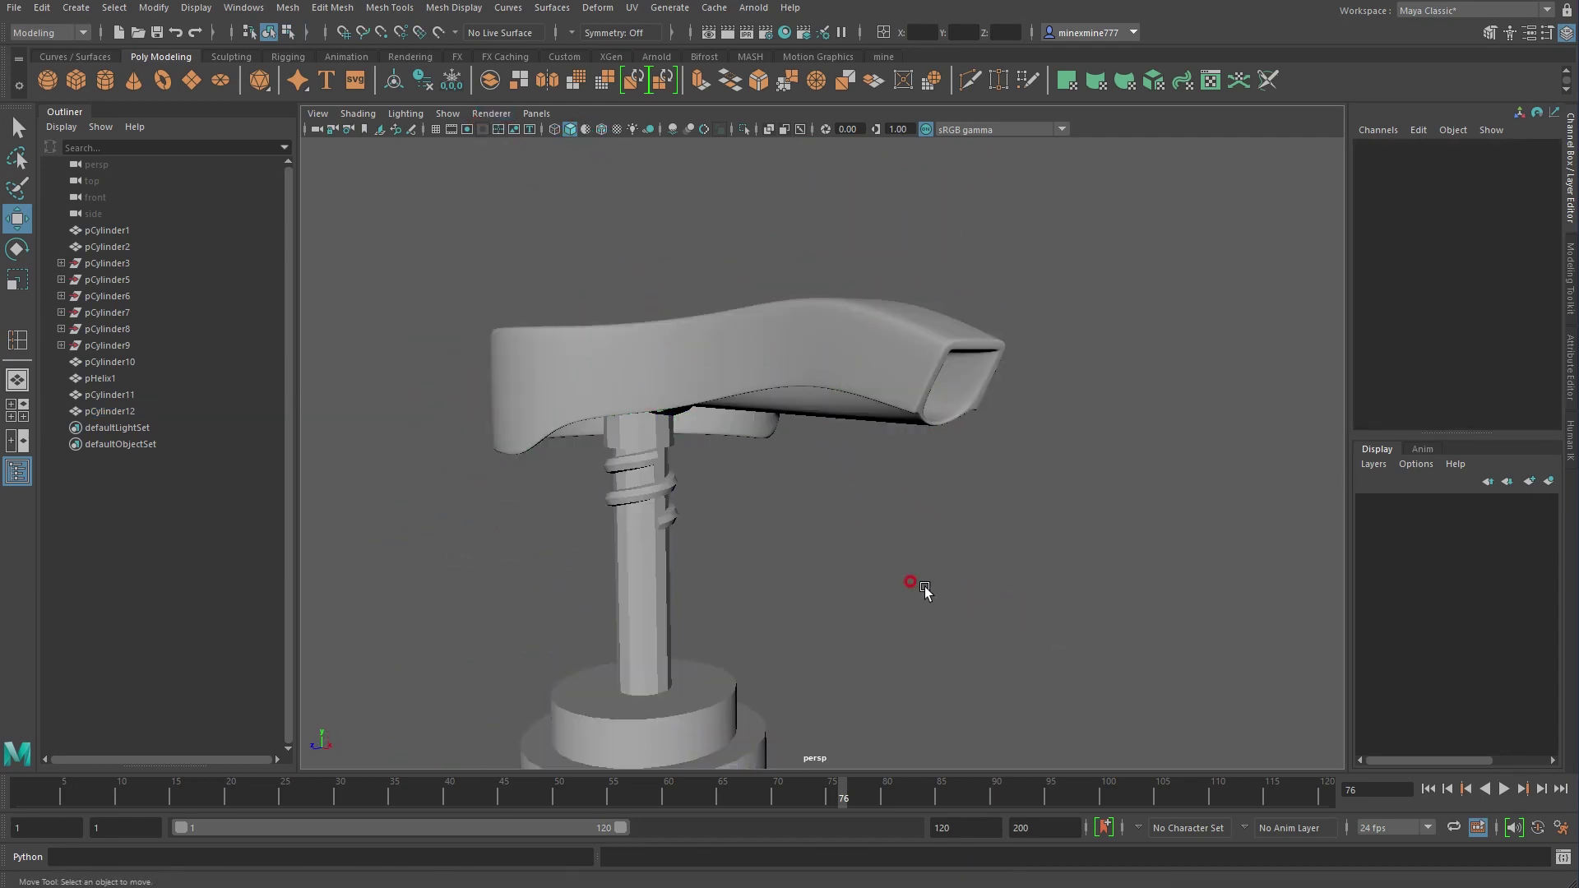
mouse_move(924, 586)
left_mouse_down("alt")
mouse_move(910, 624)
mouse_move(846, 493)
mouse_move(757, 490)
mouse_move(756, 510)
mouse_move(810, 546)
mouse_move(933, 546)
mouse_move(689, 319)
left_mouse_up("alt")
left_click(689, 319)
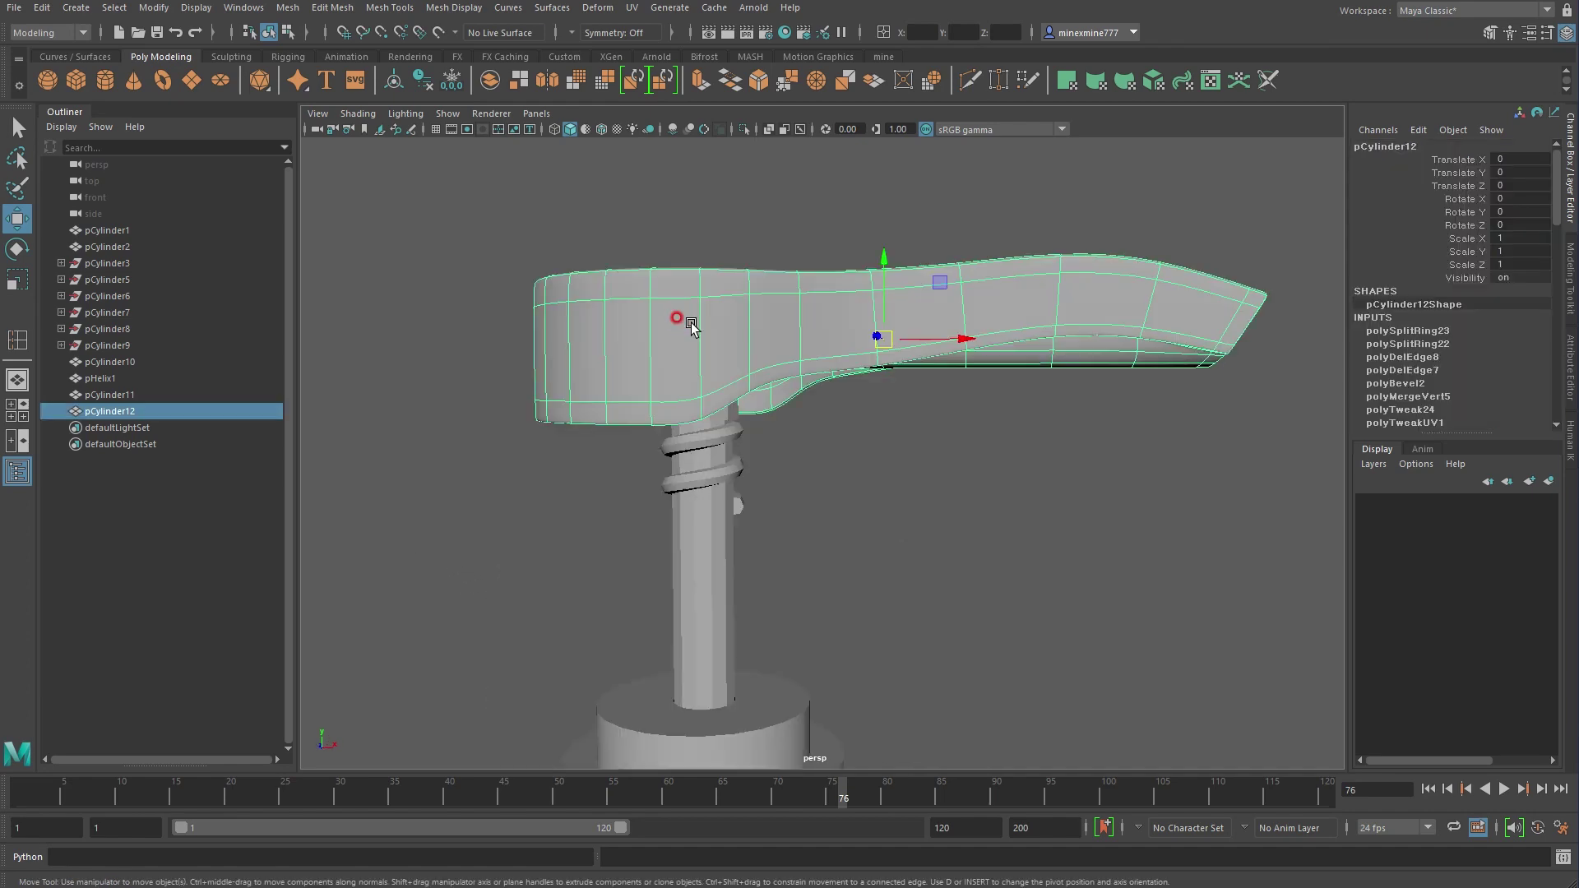
left_click(613, 130)
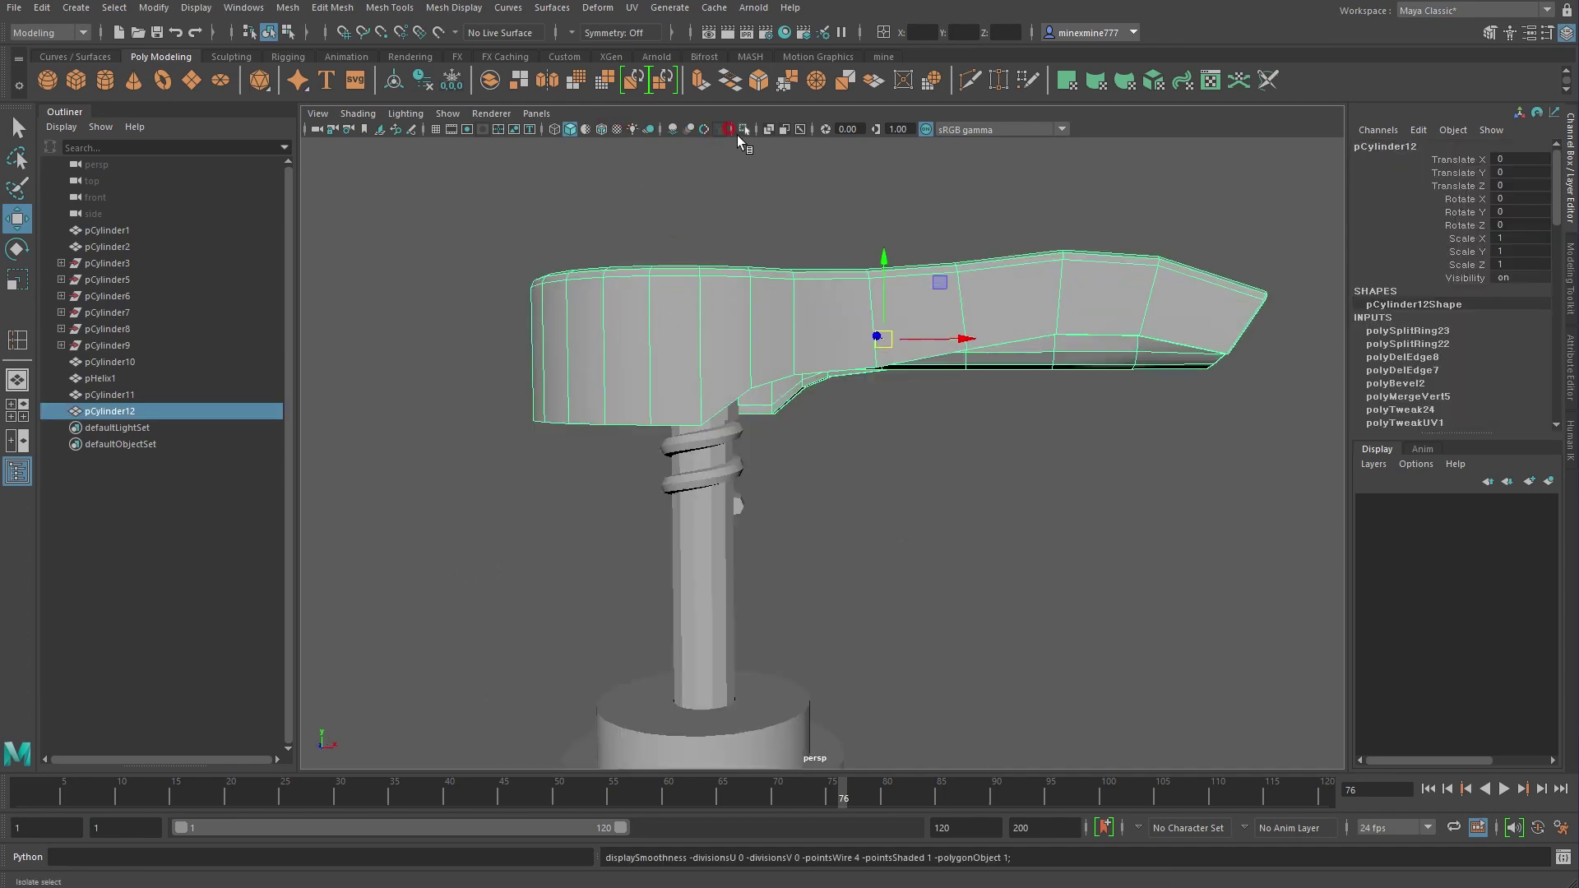
left_click(600, 130)
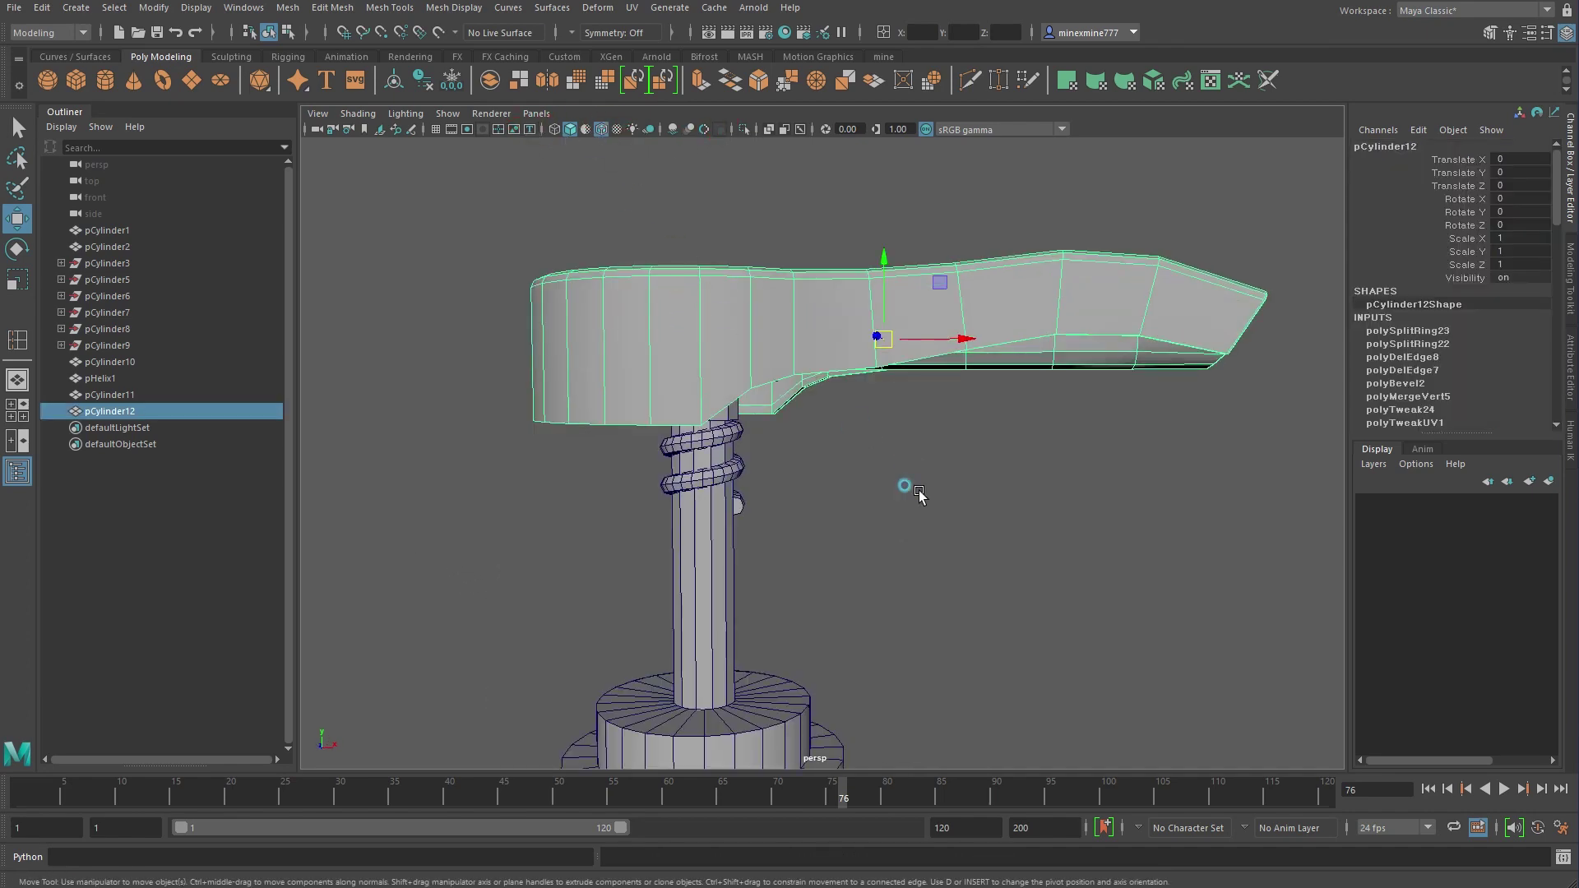
left_click(905, 486)
mouse_move(906, 486)
left_mouse_down("alt")
mouse_move(773, 445)
mouse_move(823, 493)
left_mouse_up("alt")
left_click(829, 487)
scroll(754, 536, "up", 5)
Extrude the lower faces of pCylinder10 slightly inward, then return to Object Mode
mouse_move(754, 536)
left_mouse_down("alt")
mouse_move(748, 522)
mouse_move(807, 504)
left_mouse_up("alt")
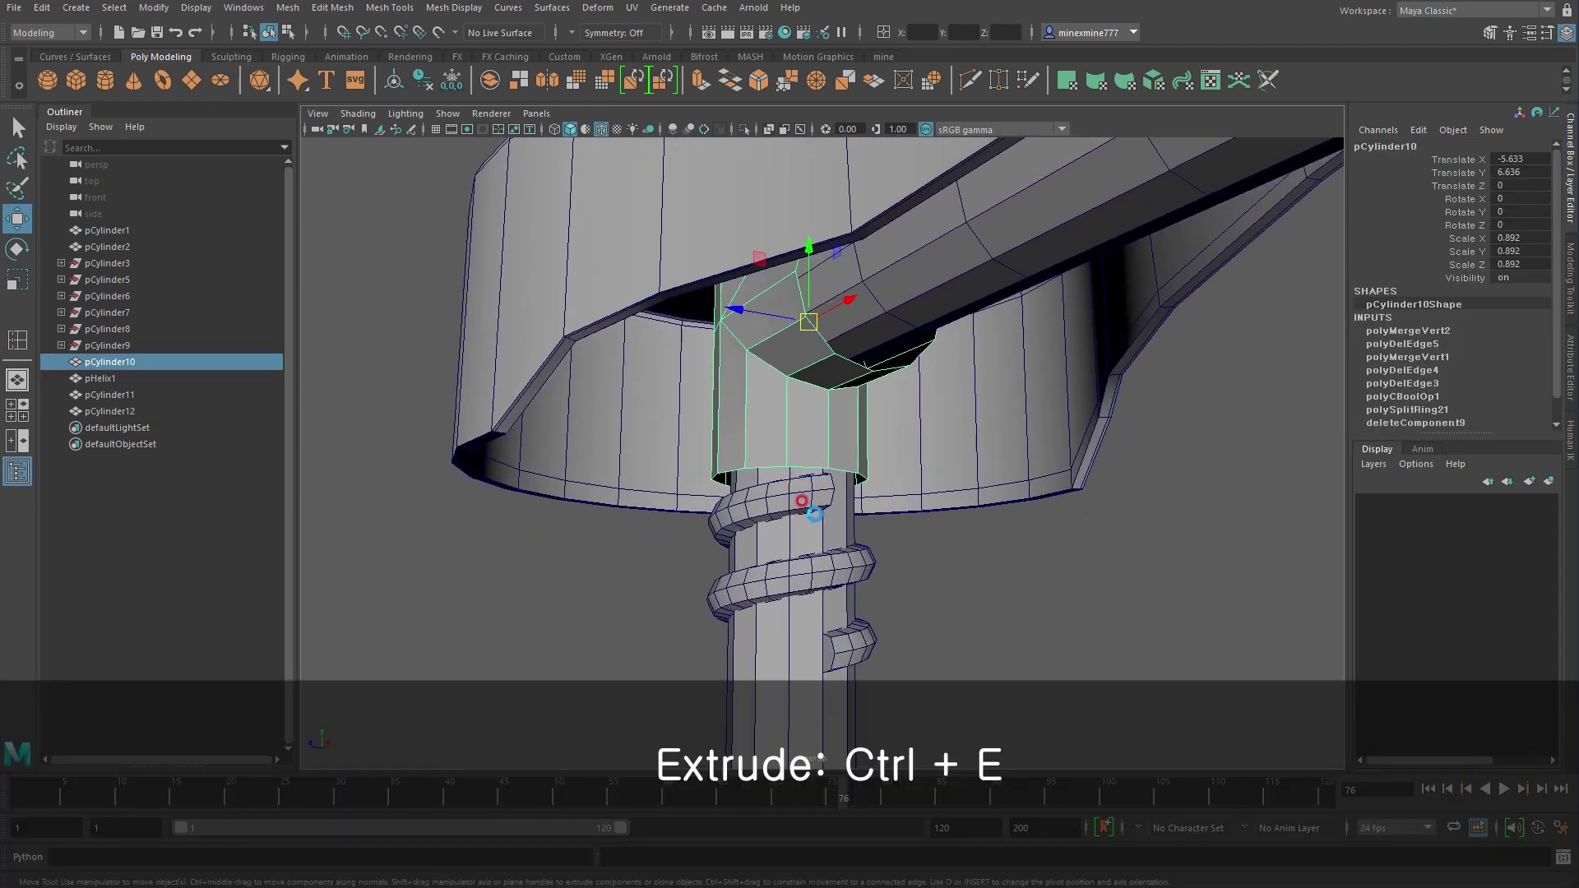
key("ctrl+e")
mouse_move(868, 420)
left_mouse_down("alt")
mouse_move(913, 345)
mouse_move(1050, 398)
mouse_move(859, 343)
mouse_move(893, 318)
left_mouse_up("alt")
scroll(1048, 387, "up", 3)
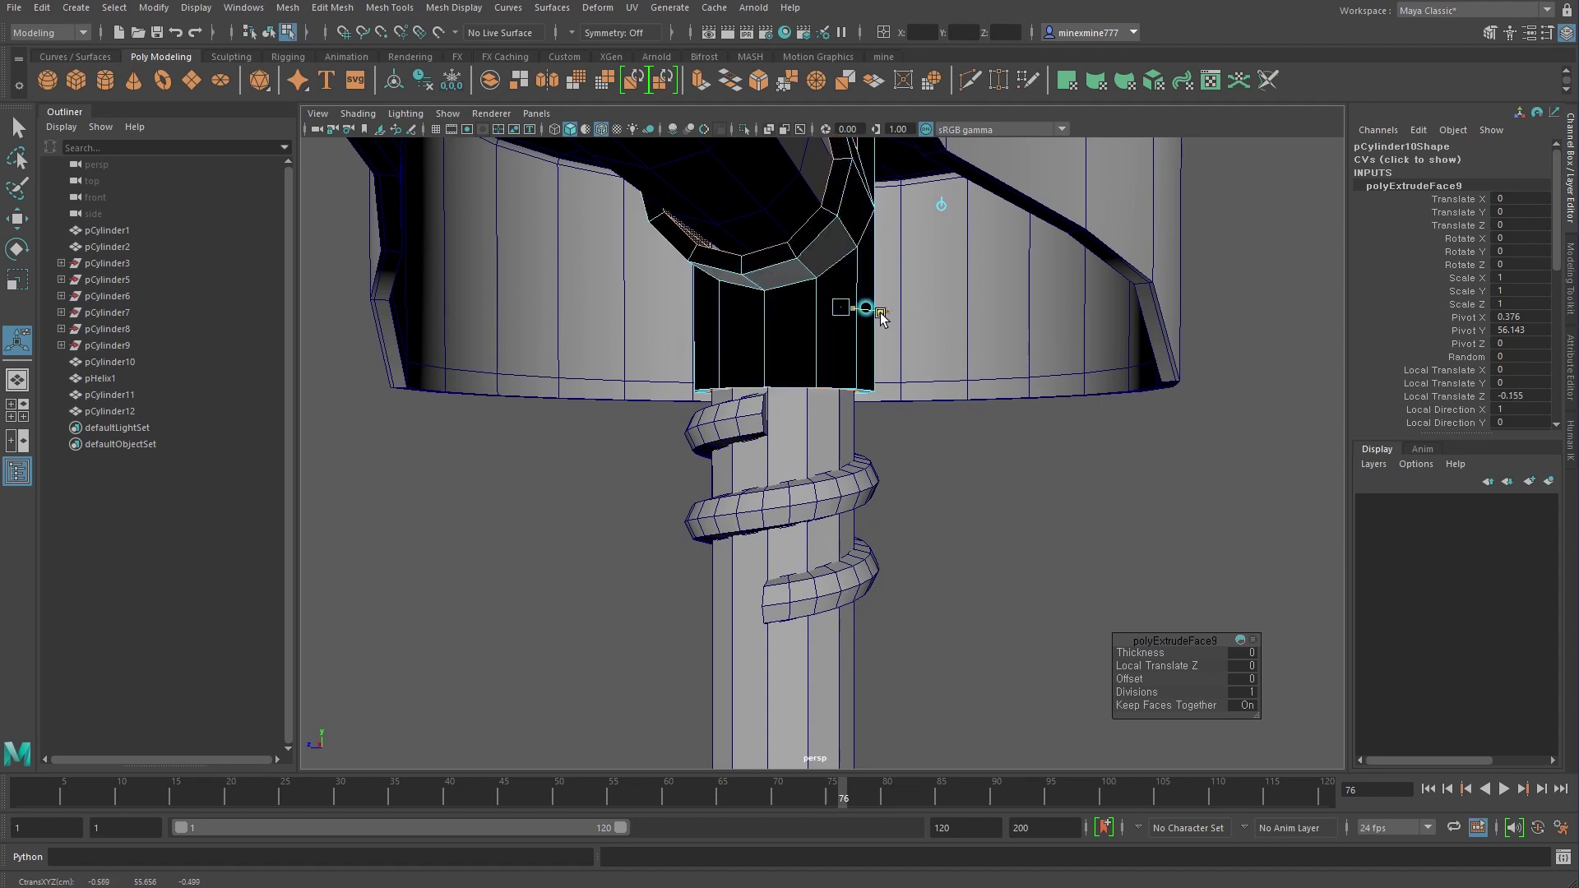
mouse_move(878, 318)
left_mouse_down("alt")
mouse_move(882, 403)
mouse_move(861, 428)
left_mouse_up("alt")
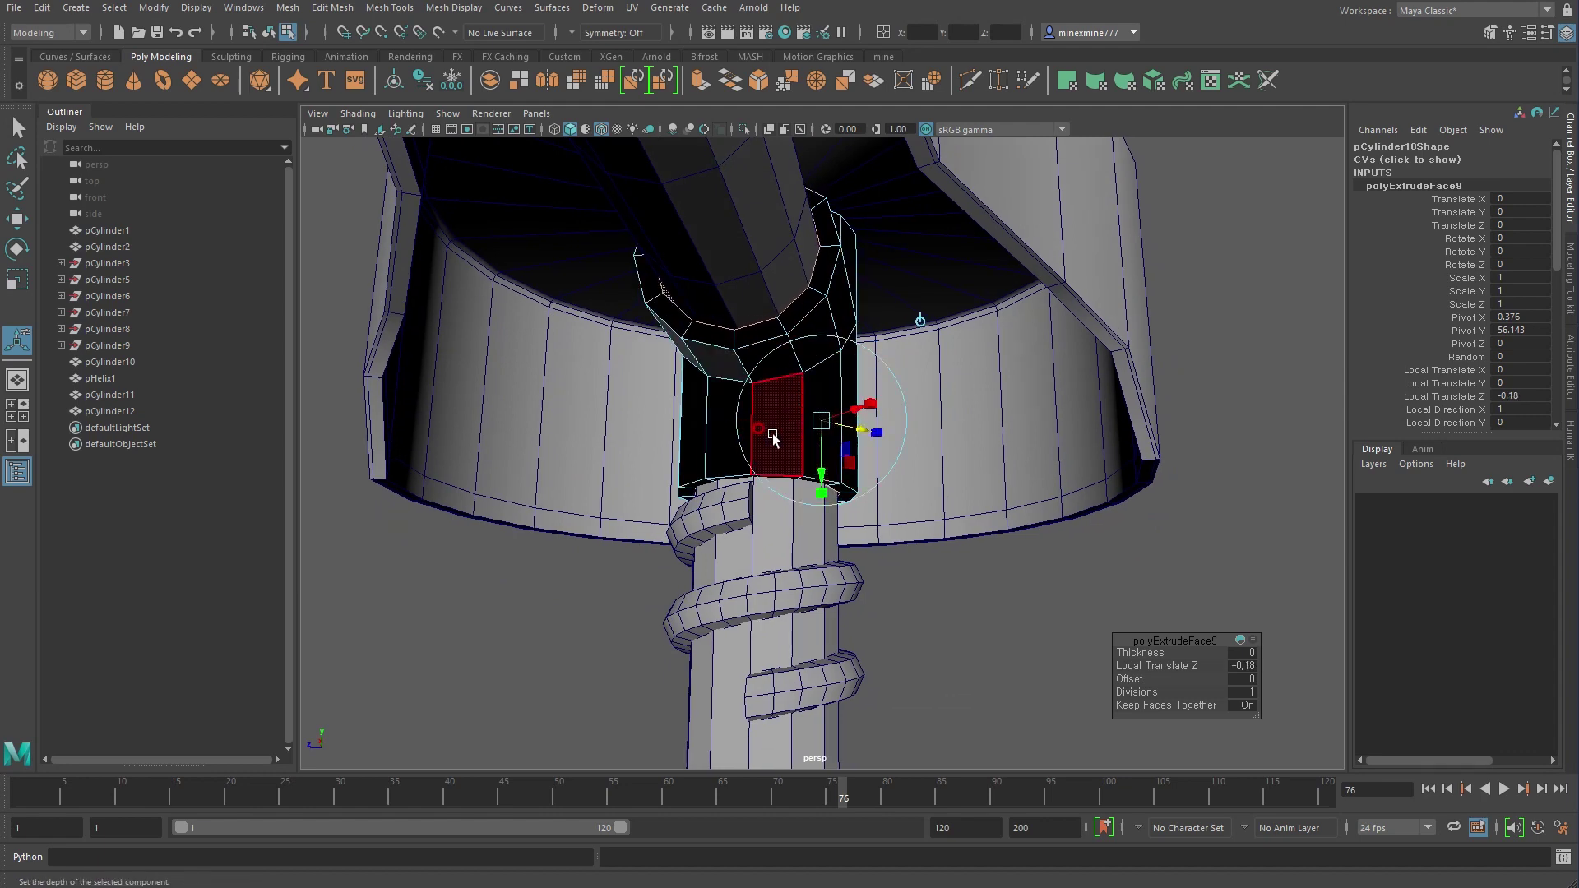
right_click(773, 386)
left_click(908, 548)
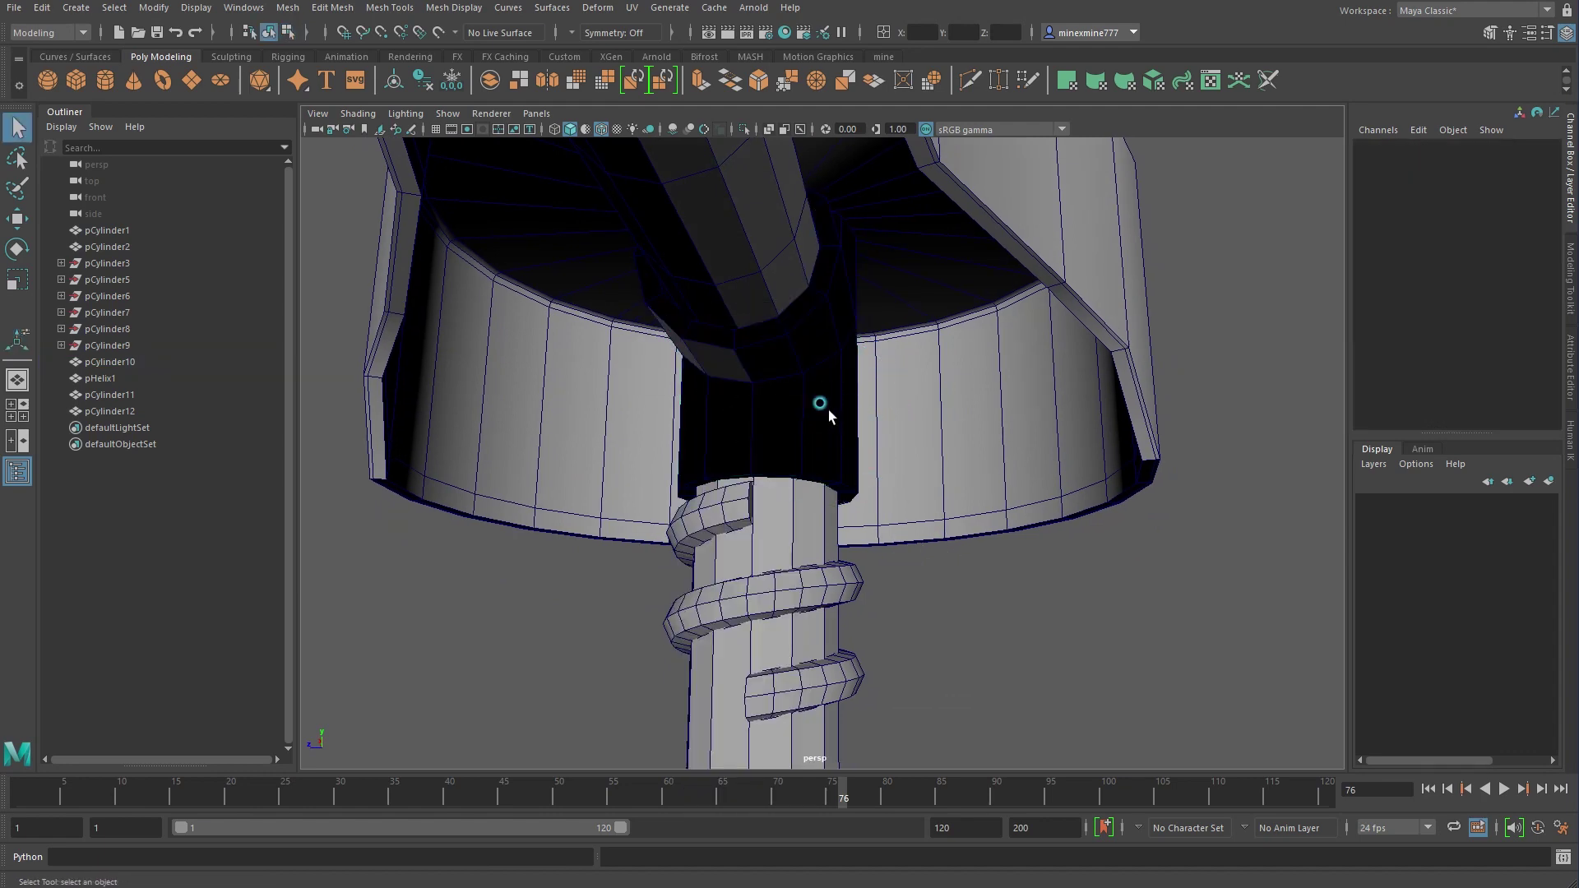
key("ctrl+z")
key("ctrl+z")
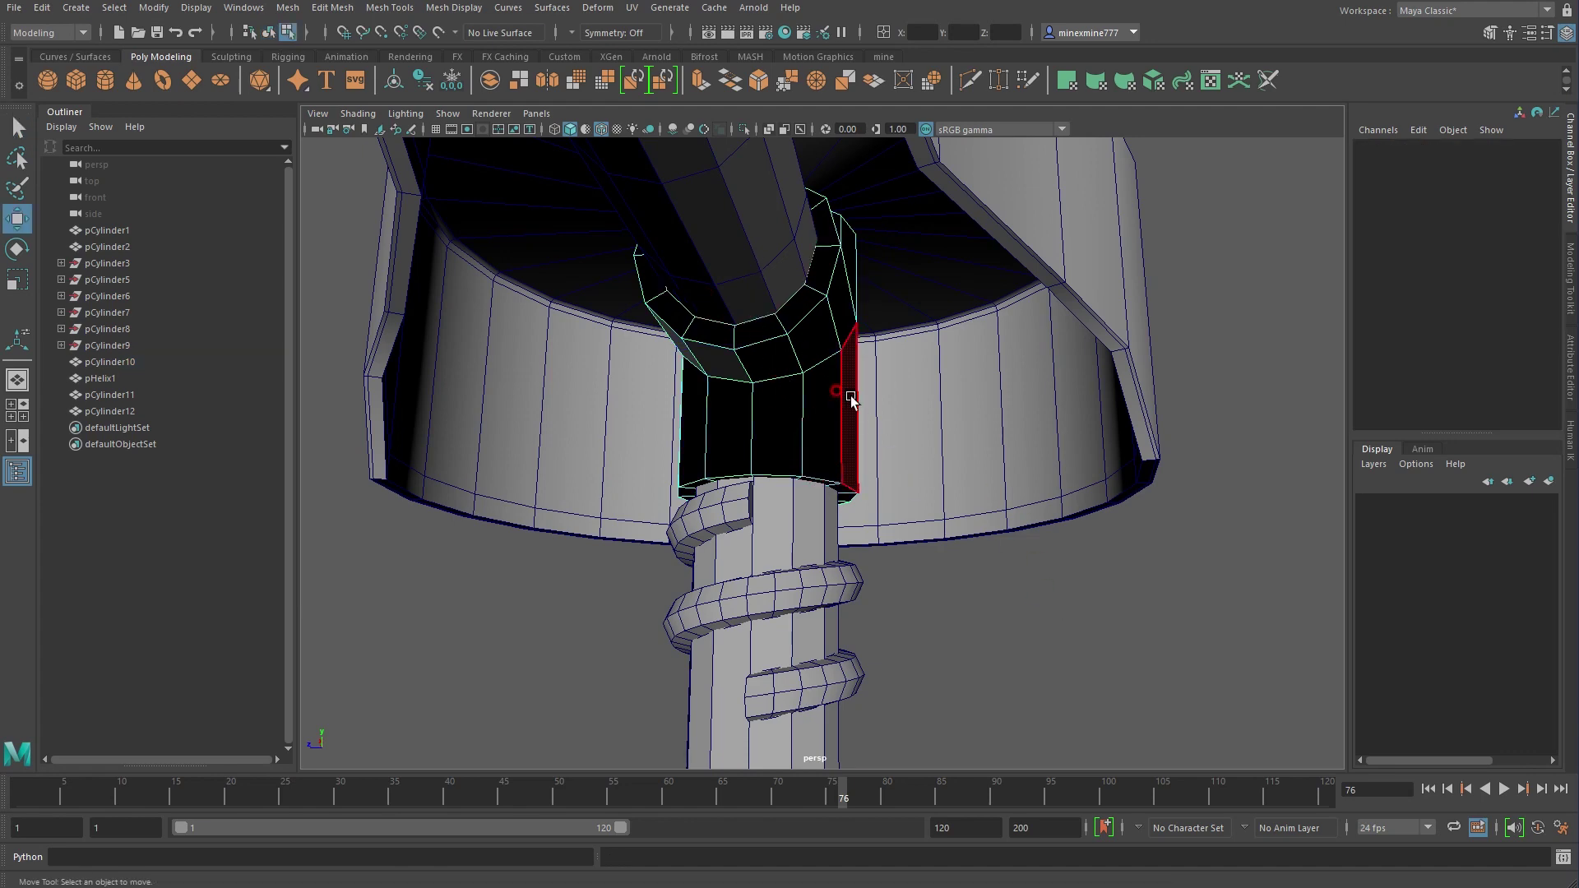
right_click(773, 345)
left_click(802, 375)
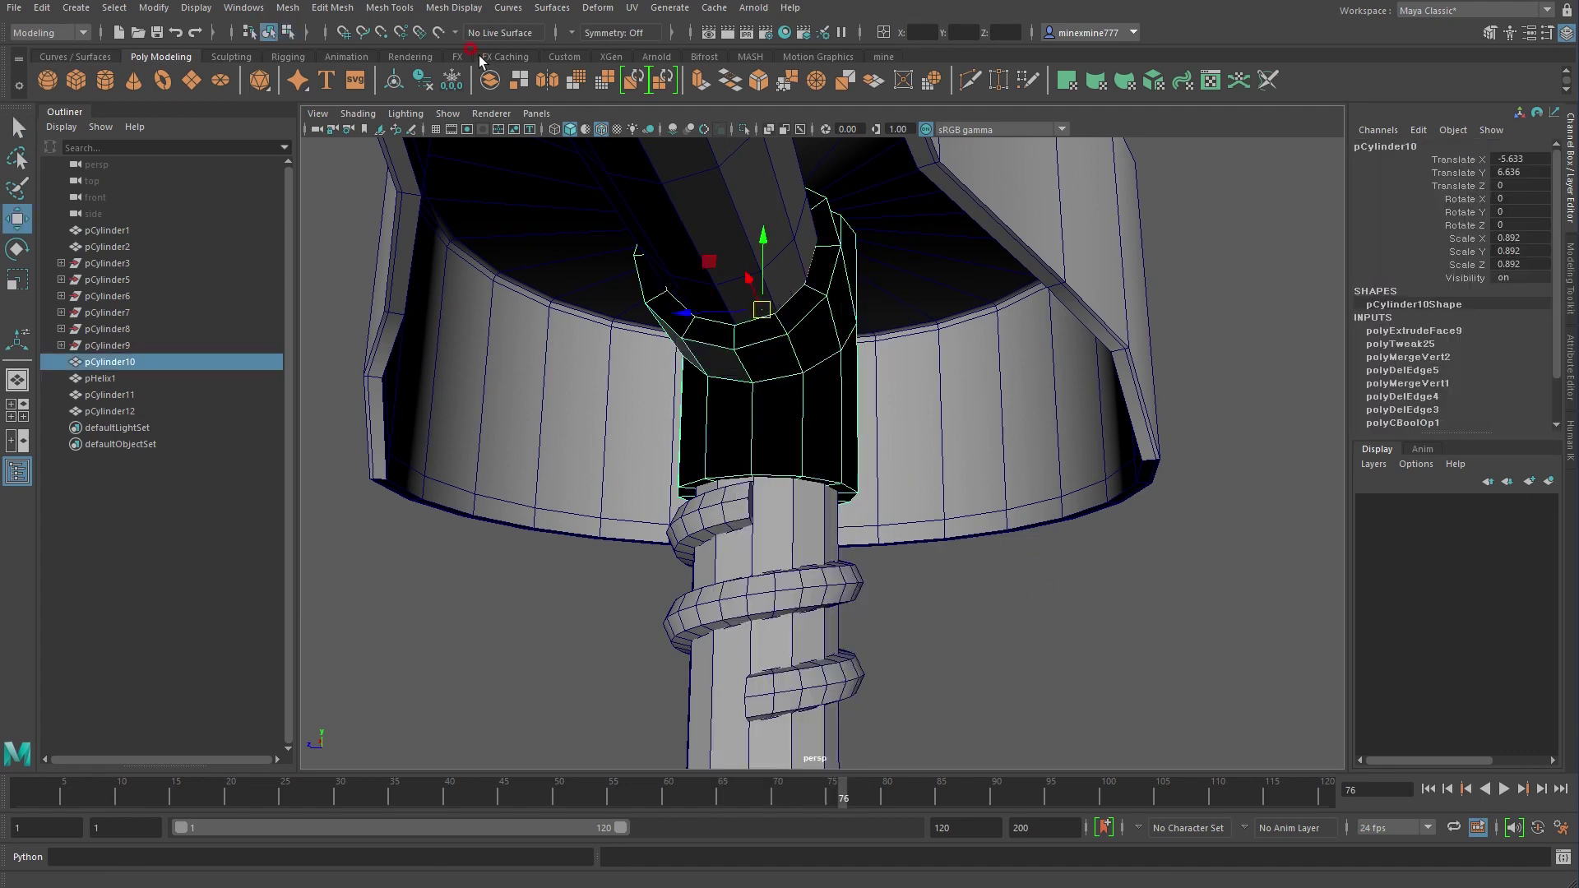
Reverse the joint piece's normals so it shades correctly
left_click(453, 7)
left_click(467, 83)
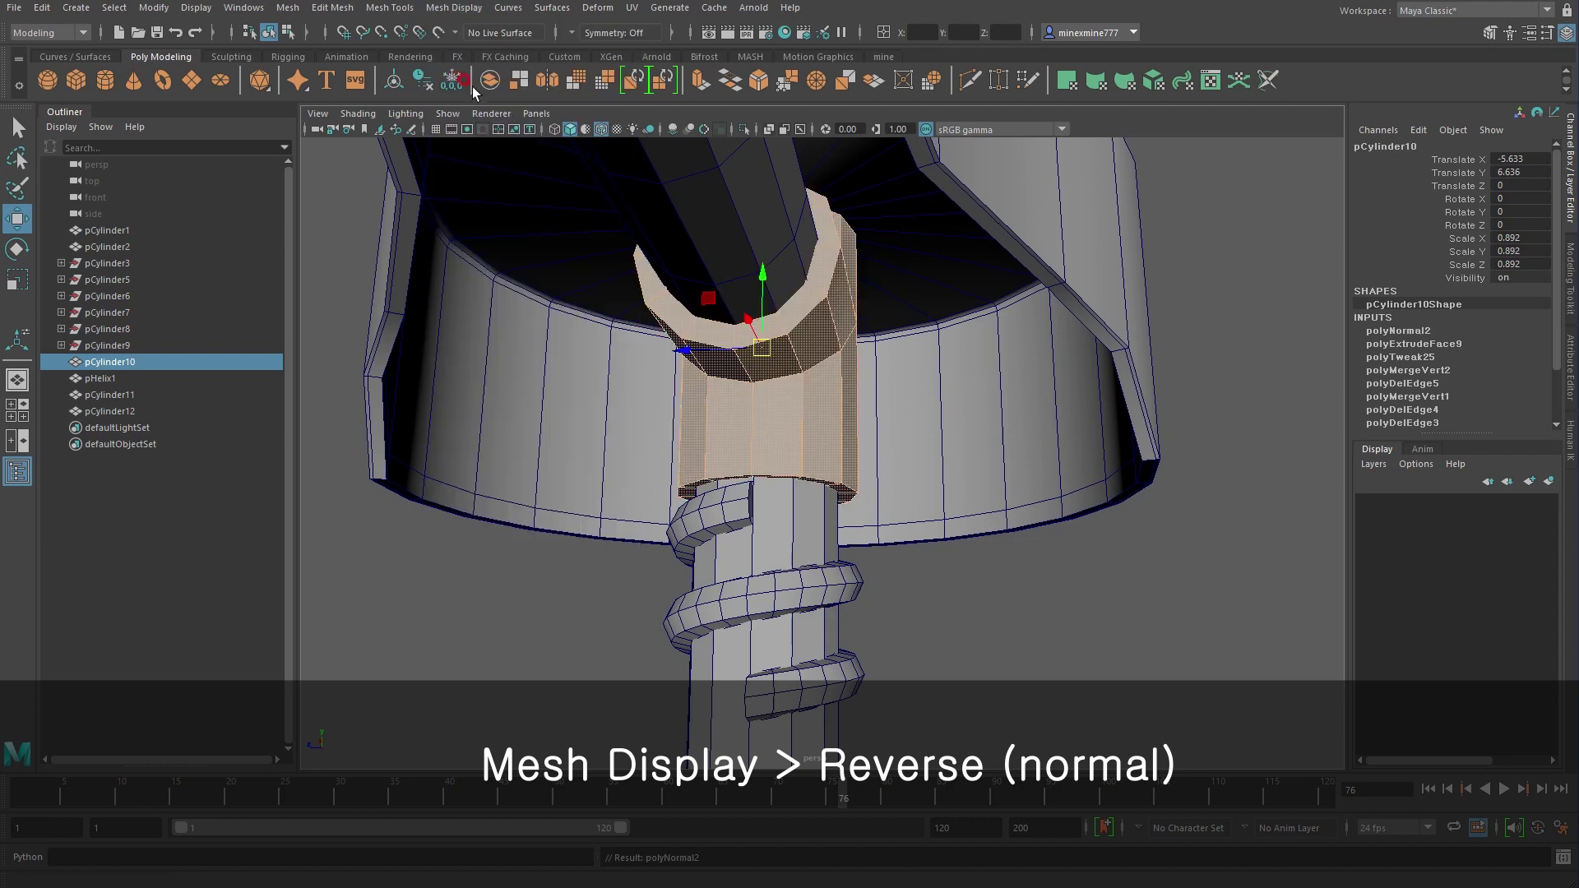
left_click(1124, 719)
mouse_move(941, 655)
left_mouse_down("alt")
mouse_move(978, 641)
mouse_move(741, 606)
mouse_move(751, 423)
left_mouse_up("alt")
Isolate the joint piece pCylinder10 and switch to edge selection mode
left_click(752, 423)
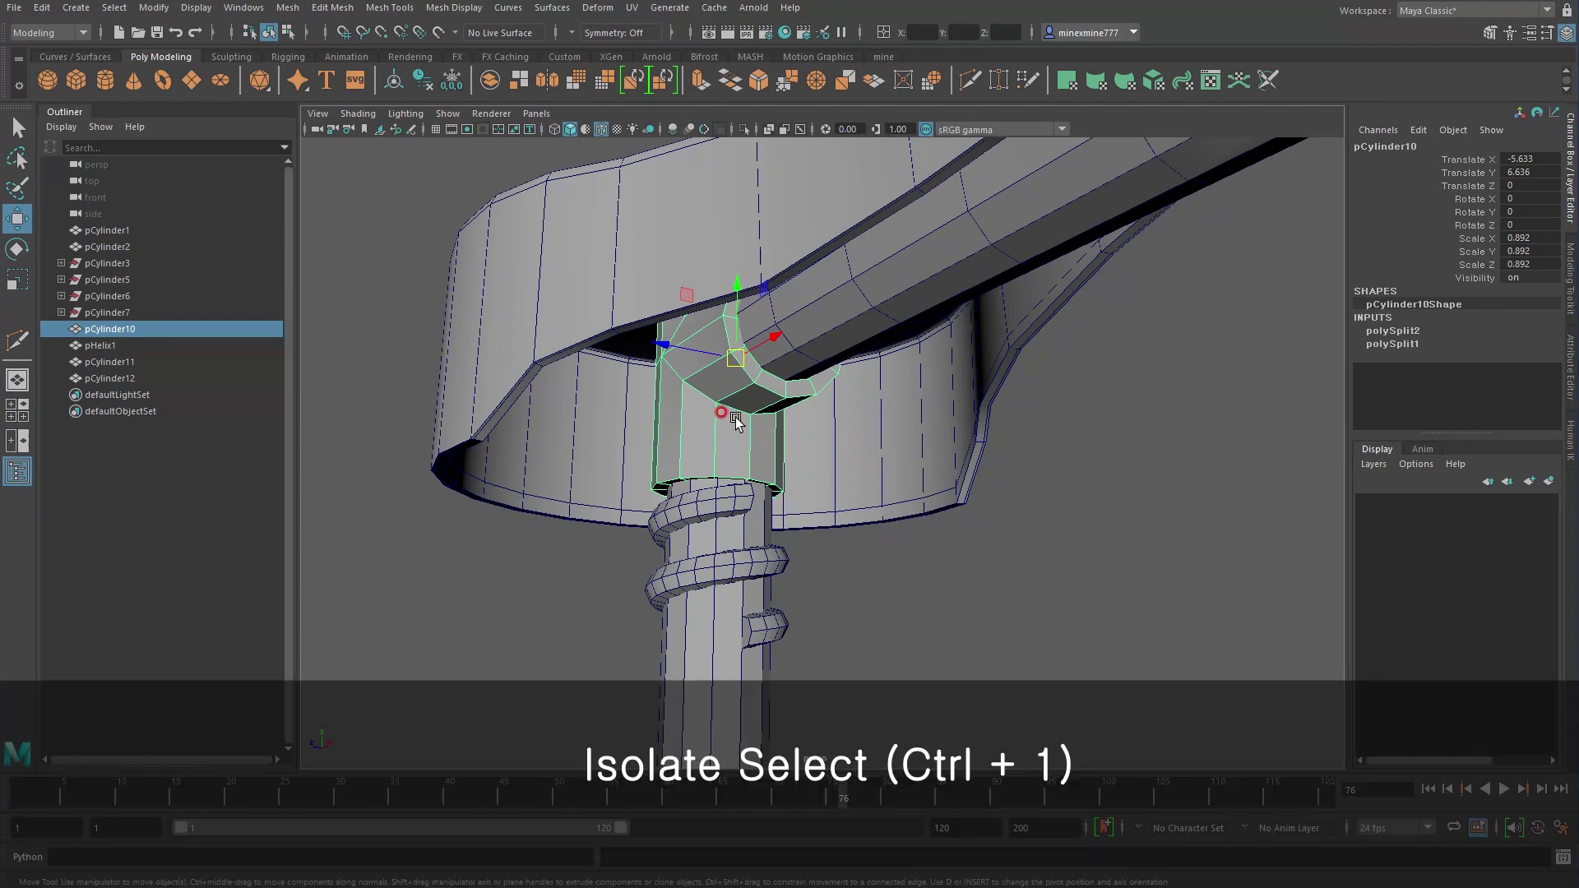
key("ctrl+1")
left_click_drag(639, 406, 729, 381, "alt")
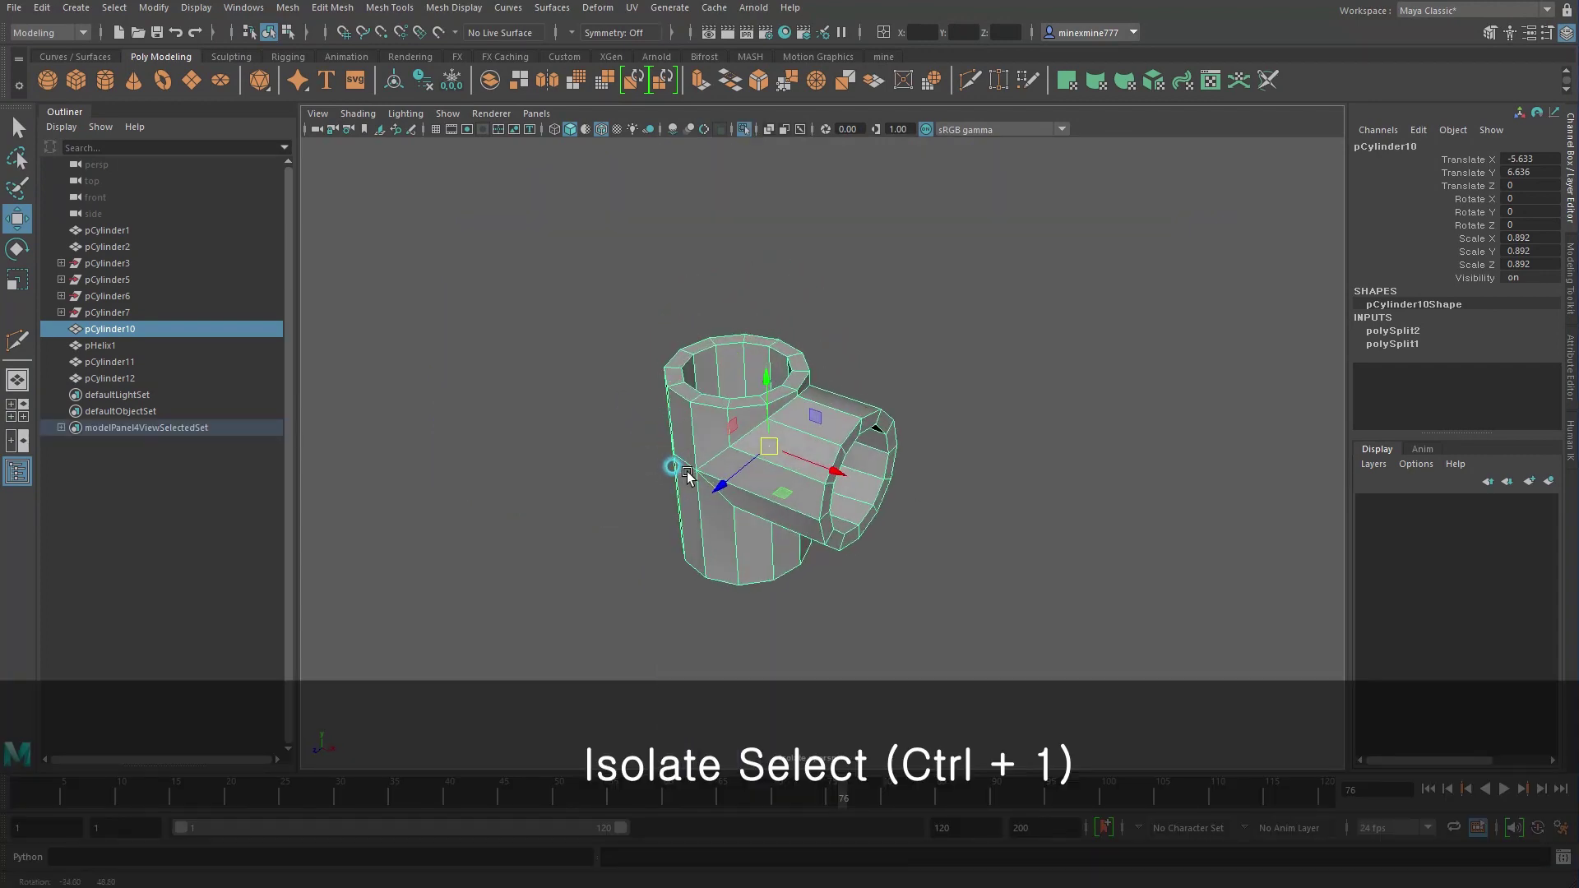
right_click_drag(730, 380, 960, 434, "alt")
mouse_move(960, 434)
left_mouse_down("alt")
mouse_move(806, 460)
mouse_move(787, 387)
left_mouse_up("alt")
right_click(787, 385)
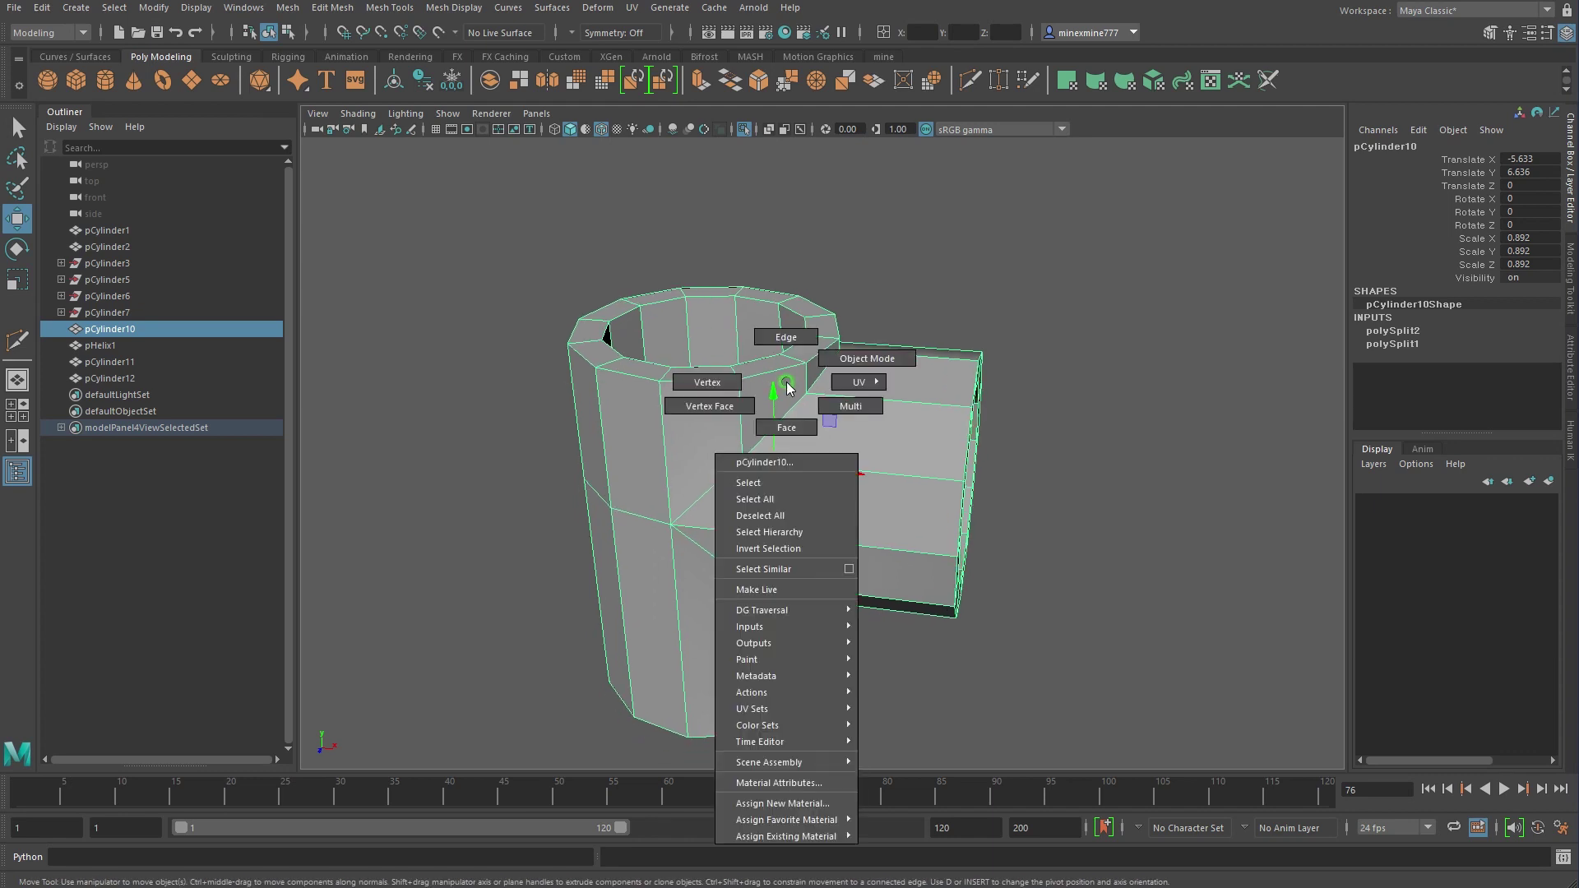
left_click(791, 343)
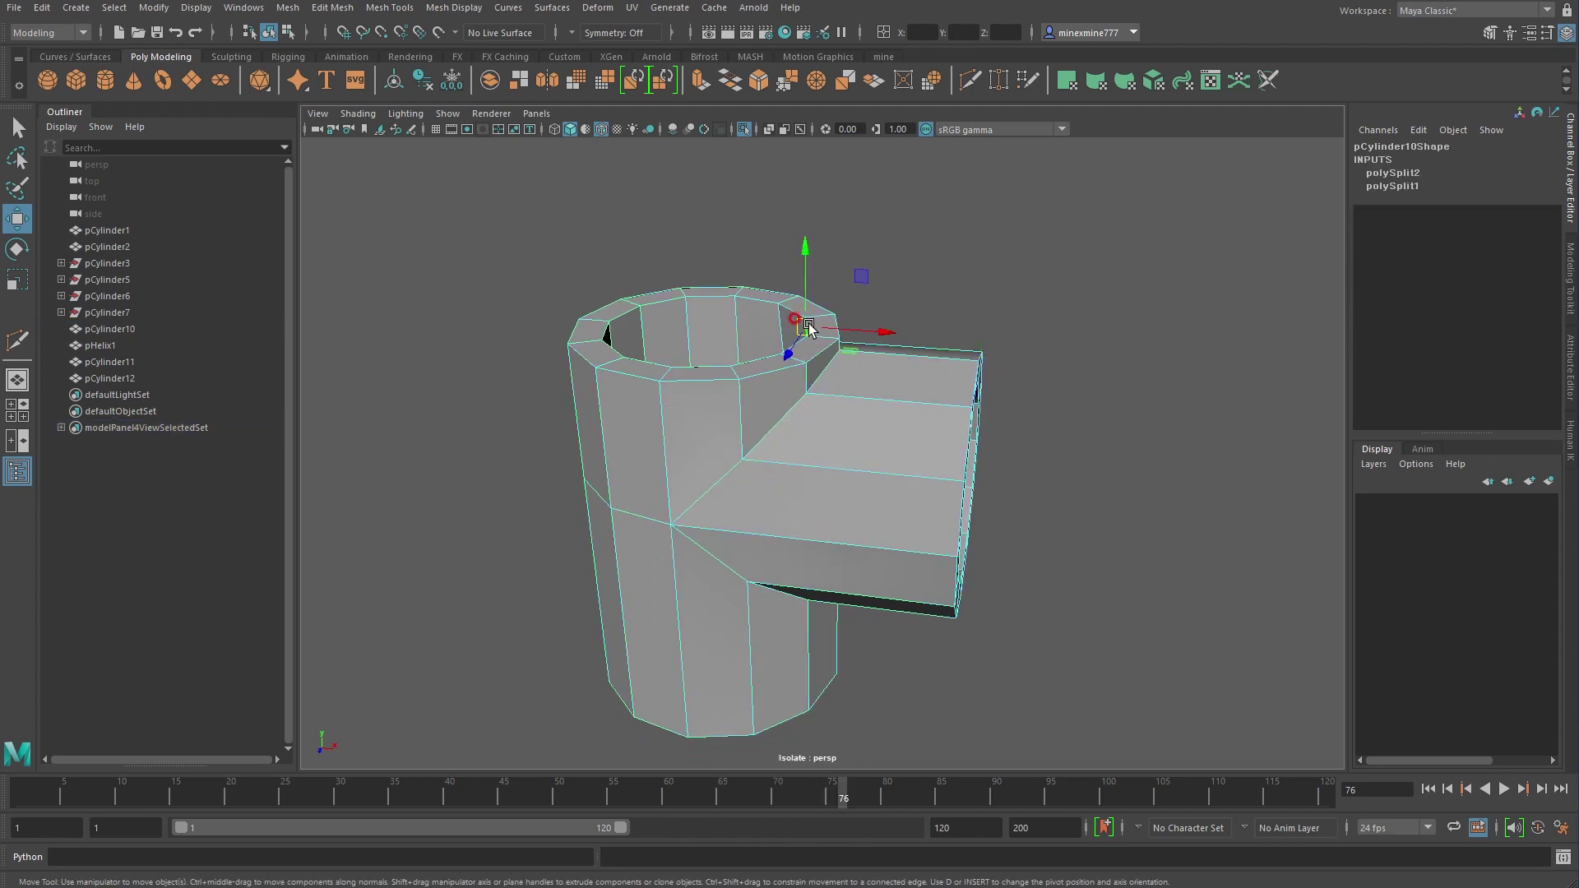
mouse_move(1005, 452)
left_mouse_down("alt")
mouse_move(881, 444)
mouse_move(767, 300)
mouse_move(830, 512)
mouse_move(737, 395)
left_mouse_up("alt")
Bevel pCylinder10's tube-mouth rim edges with 2 segments and check the smoothed preview
left_click(383, 10)
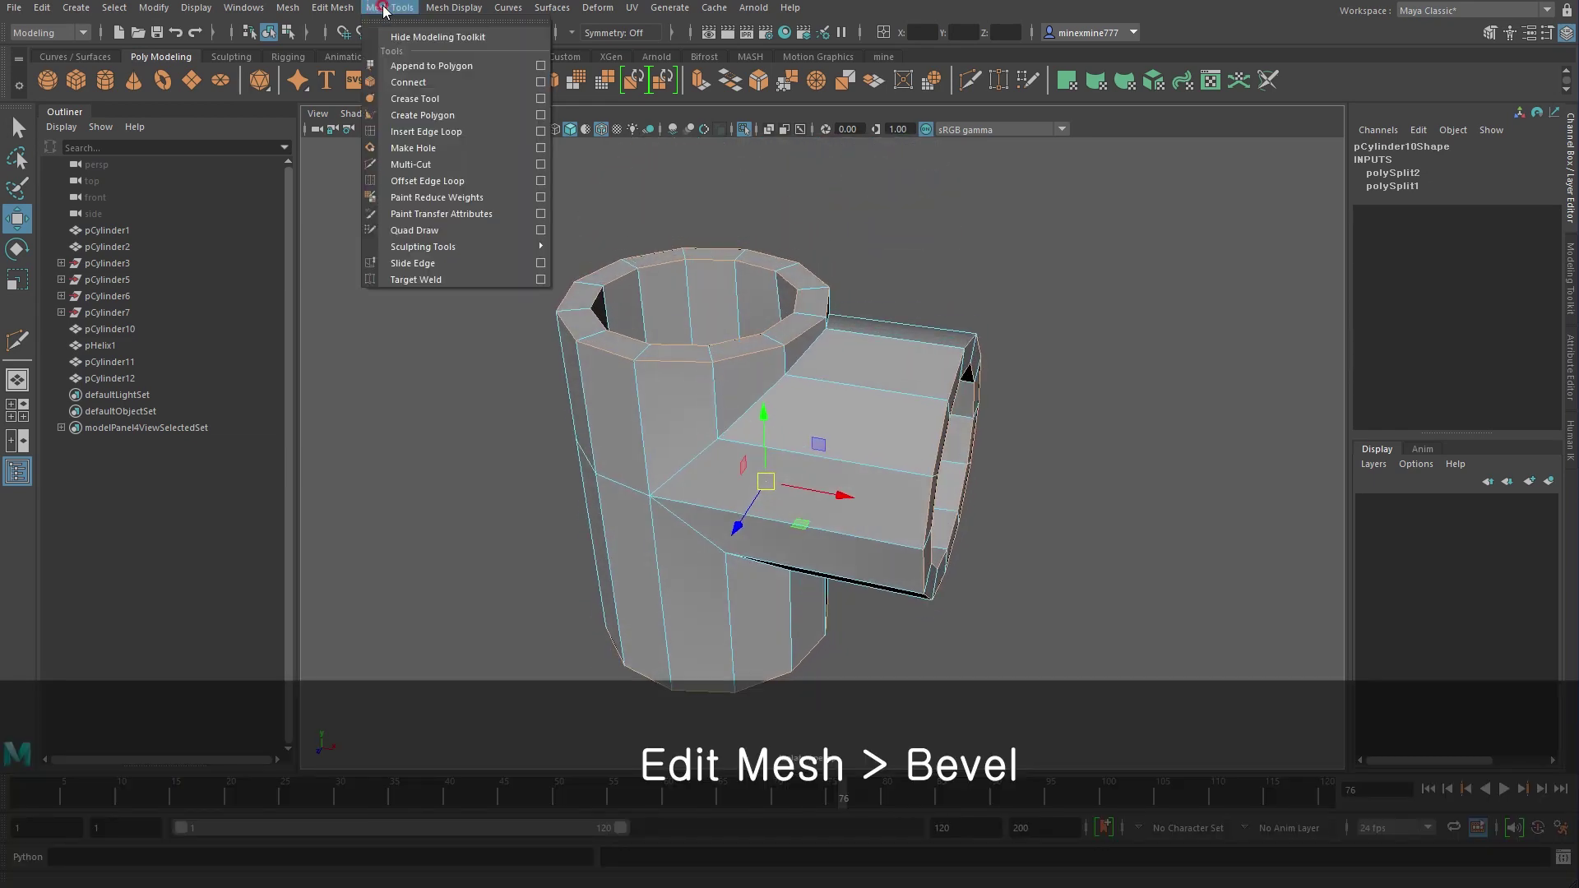
left_click(362, 71)
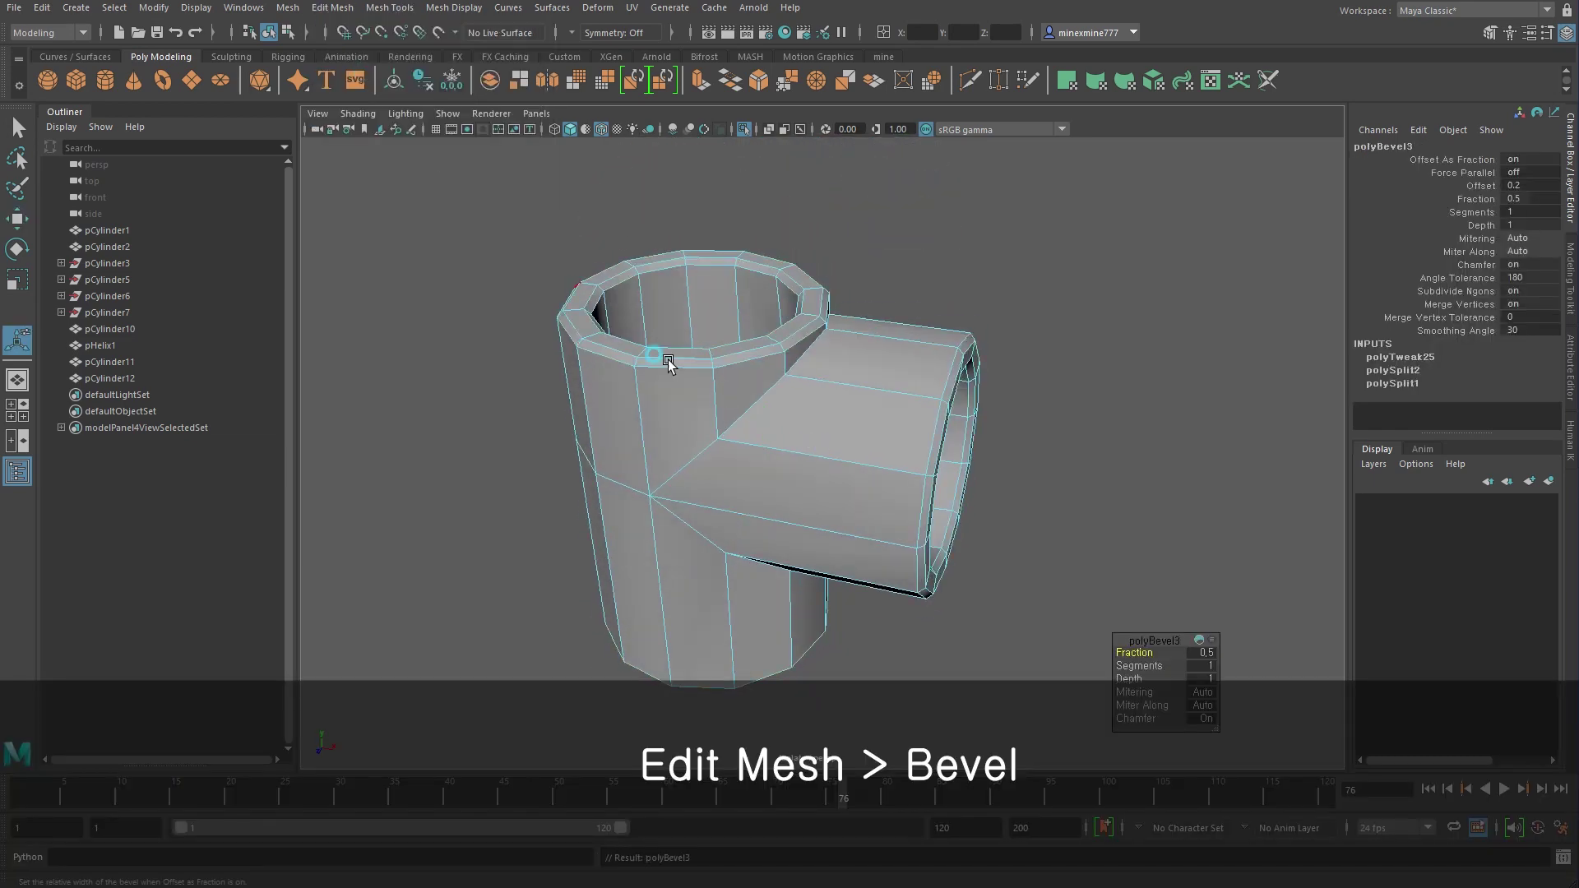
left_click_drag(1155, 665, 1165, 665)
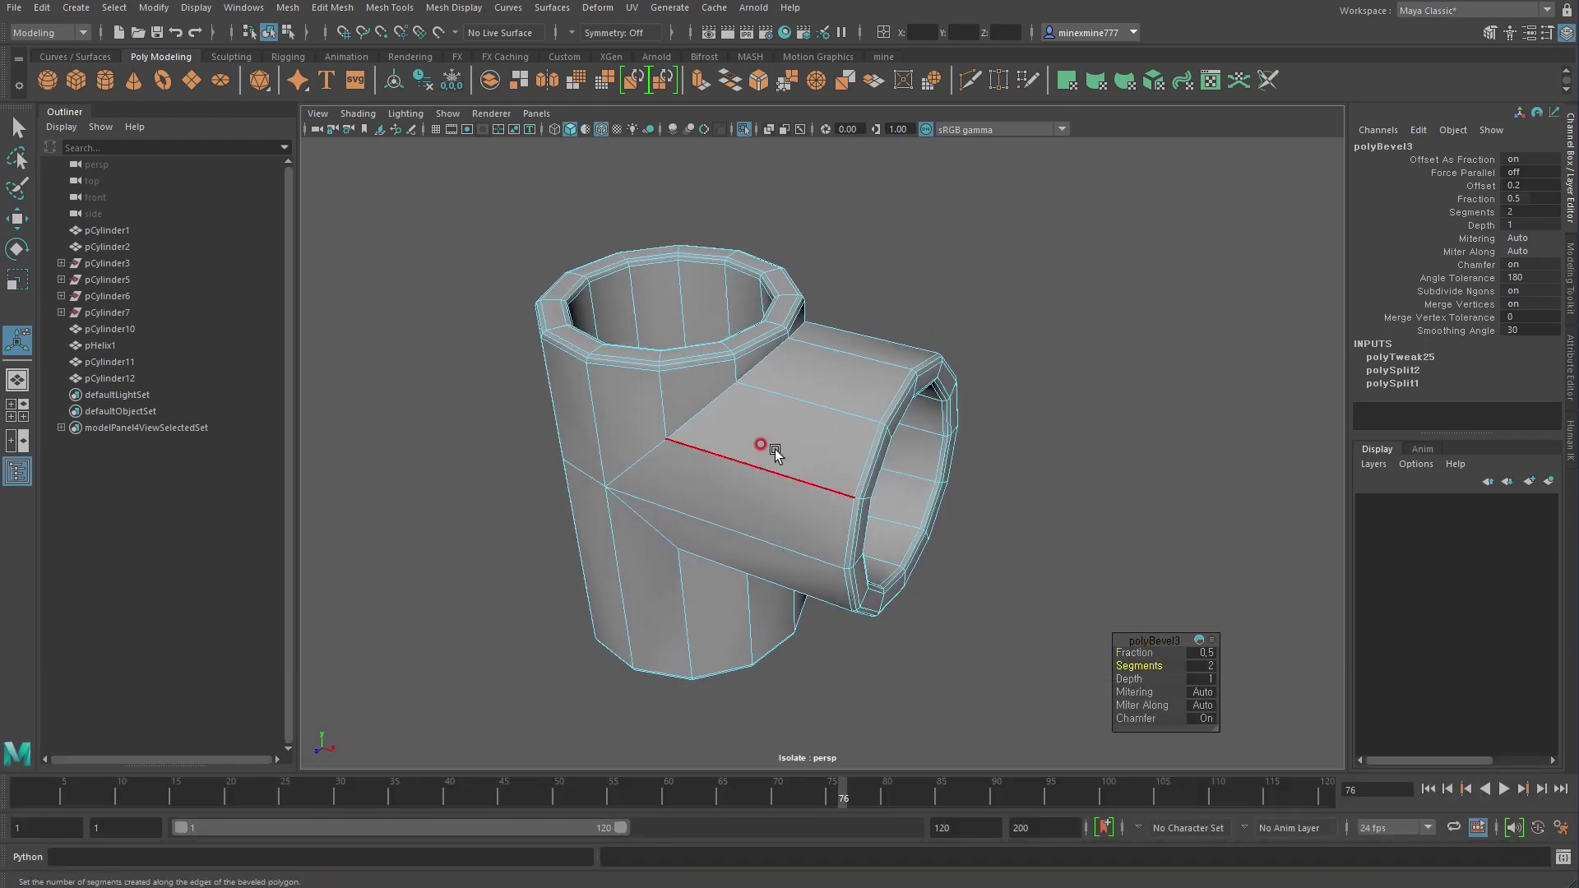
mouse_move(765, 423)
right_mouse_down()
mouse_move(856, 395)
mouse_move(892, 467)
mouse_move(926, 436)
right_mouse_up()
left_click(1153, 416)
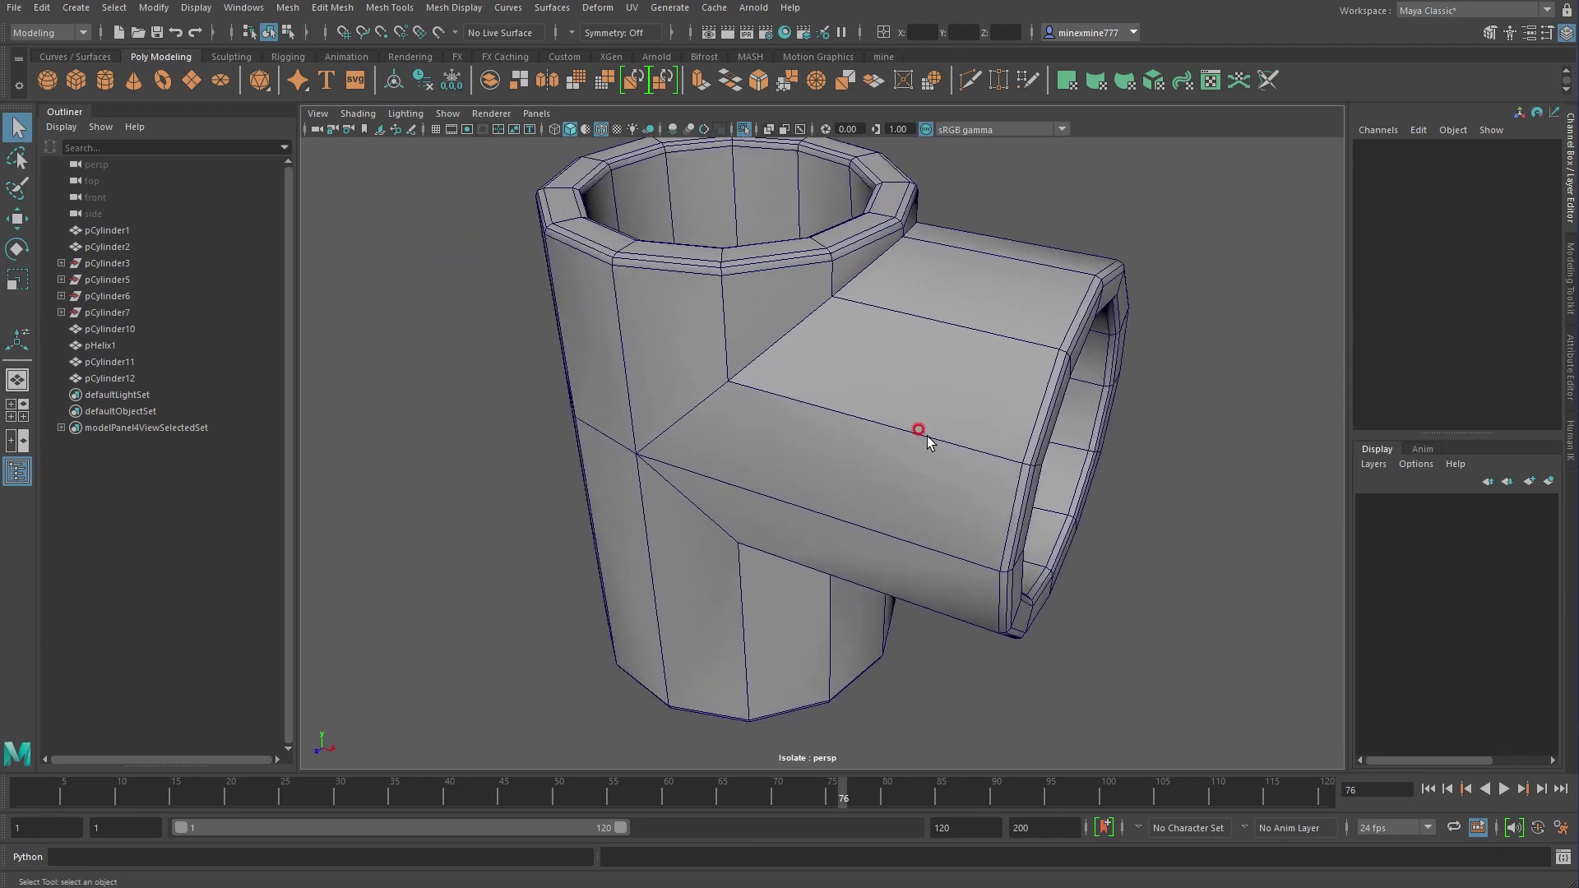
left_click(788, 377)
key("3")
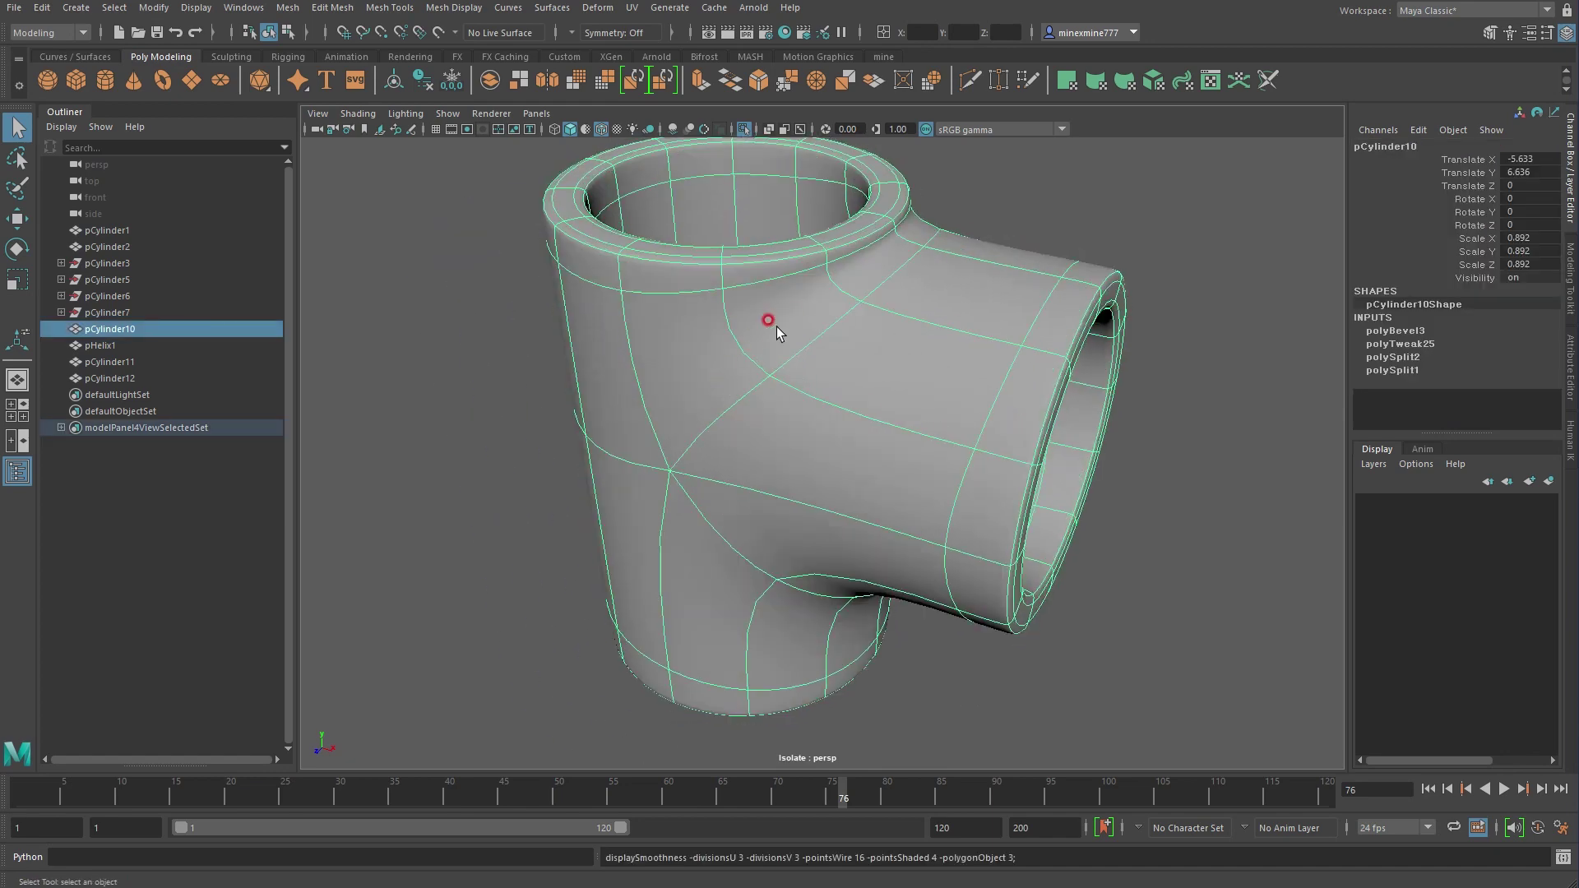
key("1")
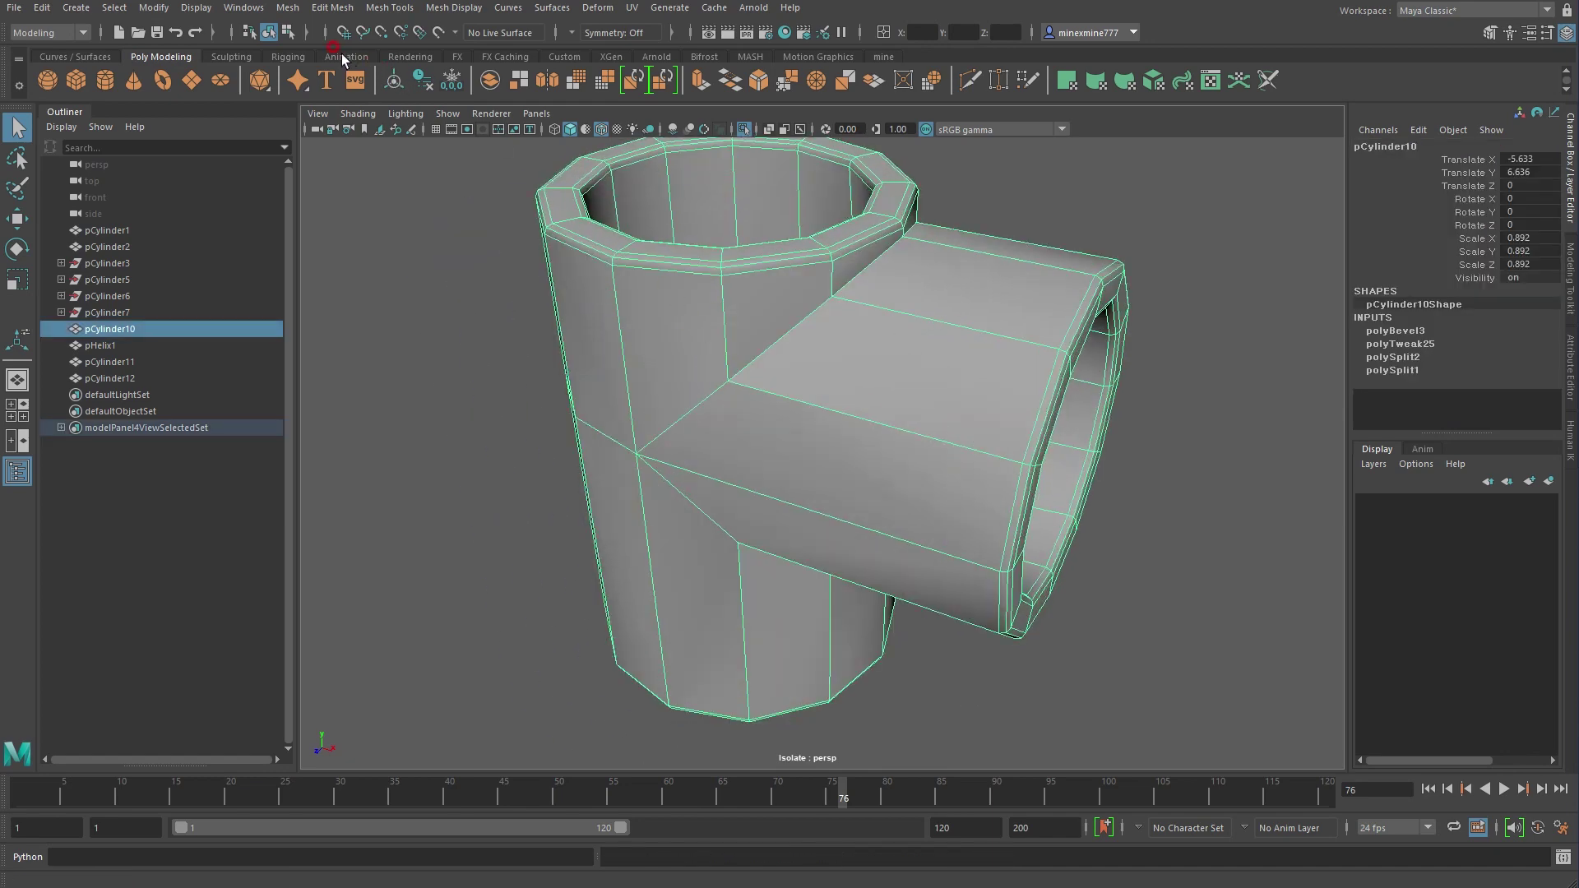
left_click(331, 10)
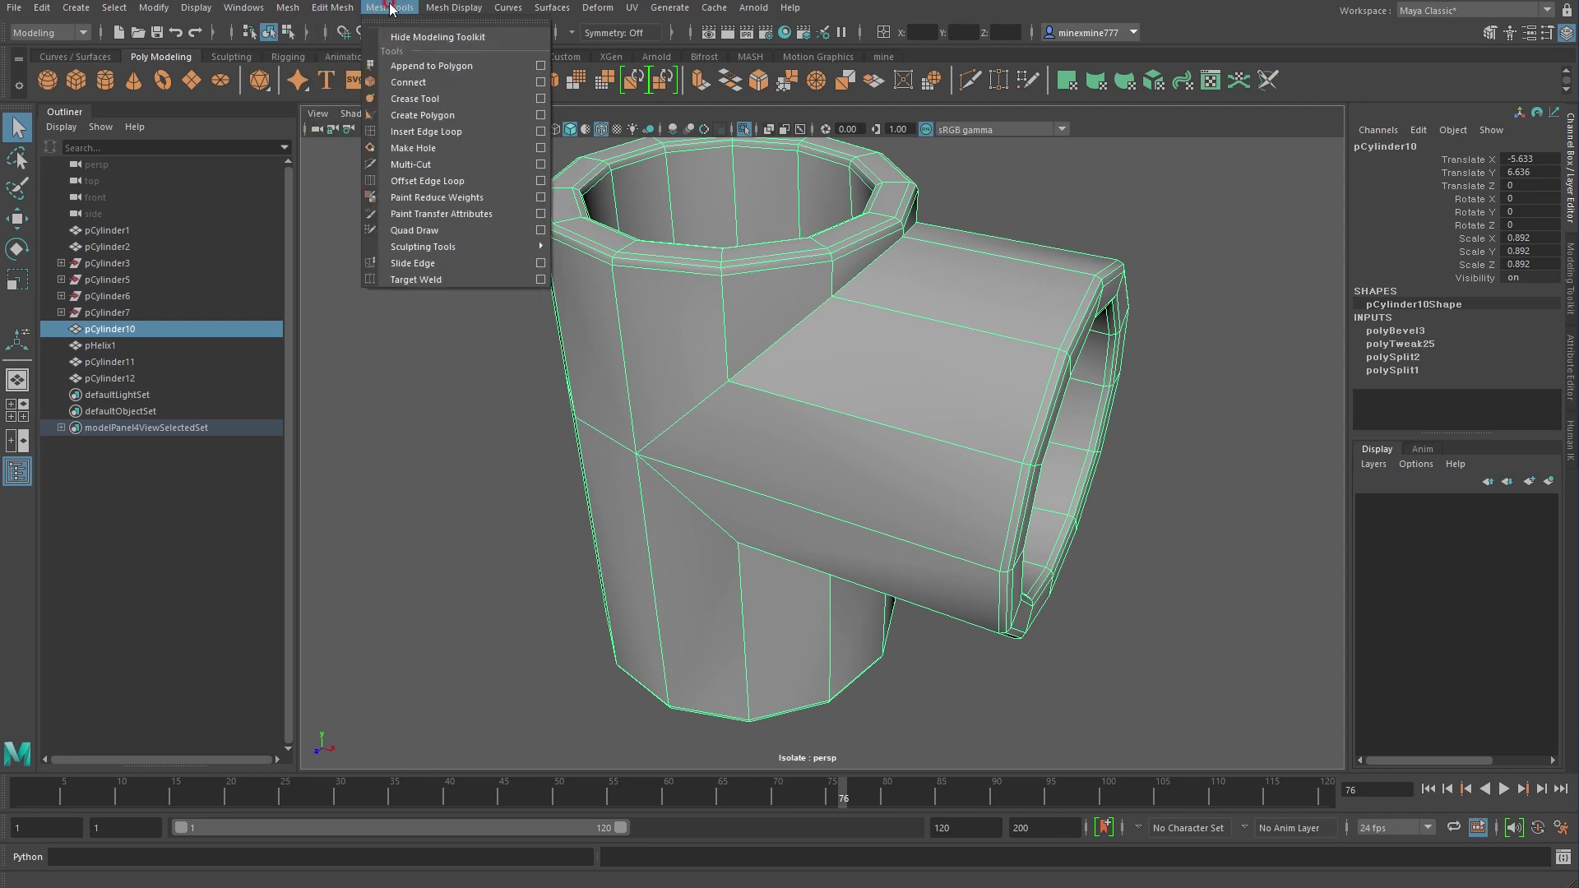
Insert three supporting edge loops: across the side arm, around its opening, and along the arm
left_click(437, 133)
scroll(723, 362, "up", 3)
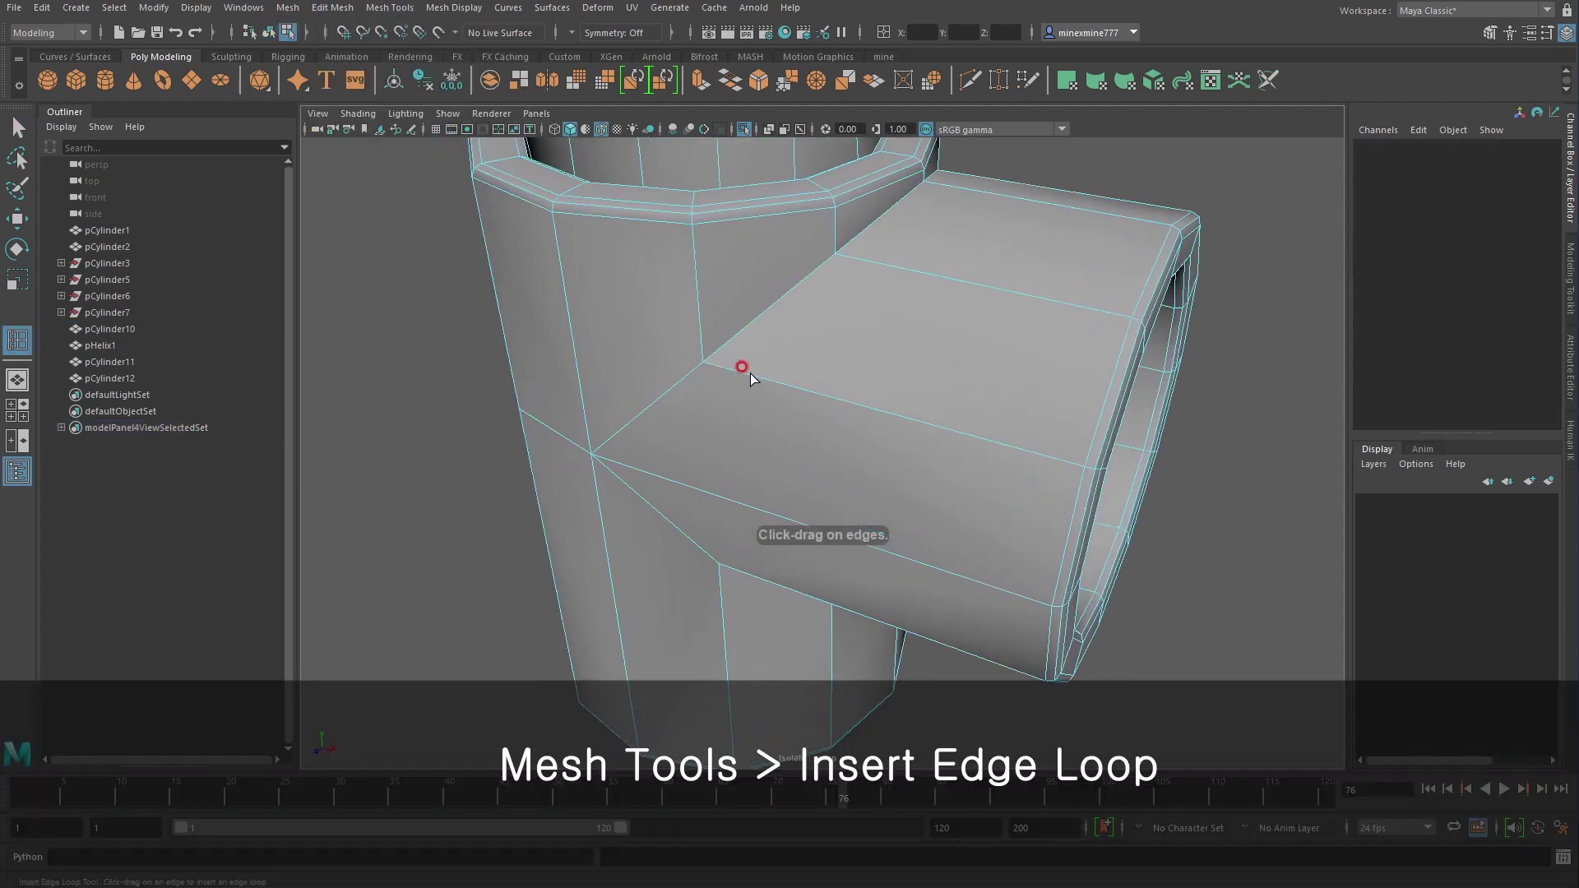
left_click(706, 368)
mouse_move(822, 422)
left_mouse_down("alt")
mouse_move(721, 390)
mouse_move(818, 482)
mouse_move(713, 470)
left_mouse_up("alt")
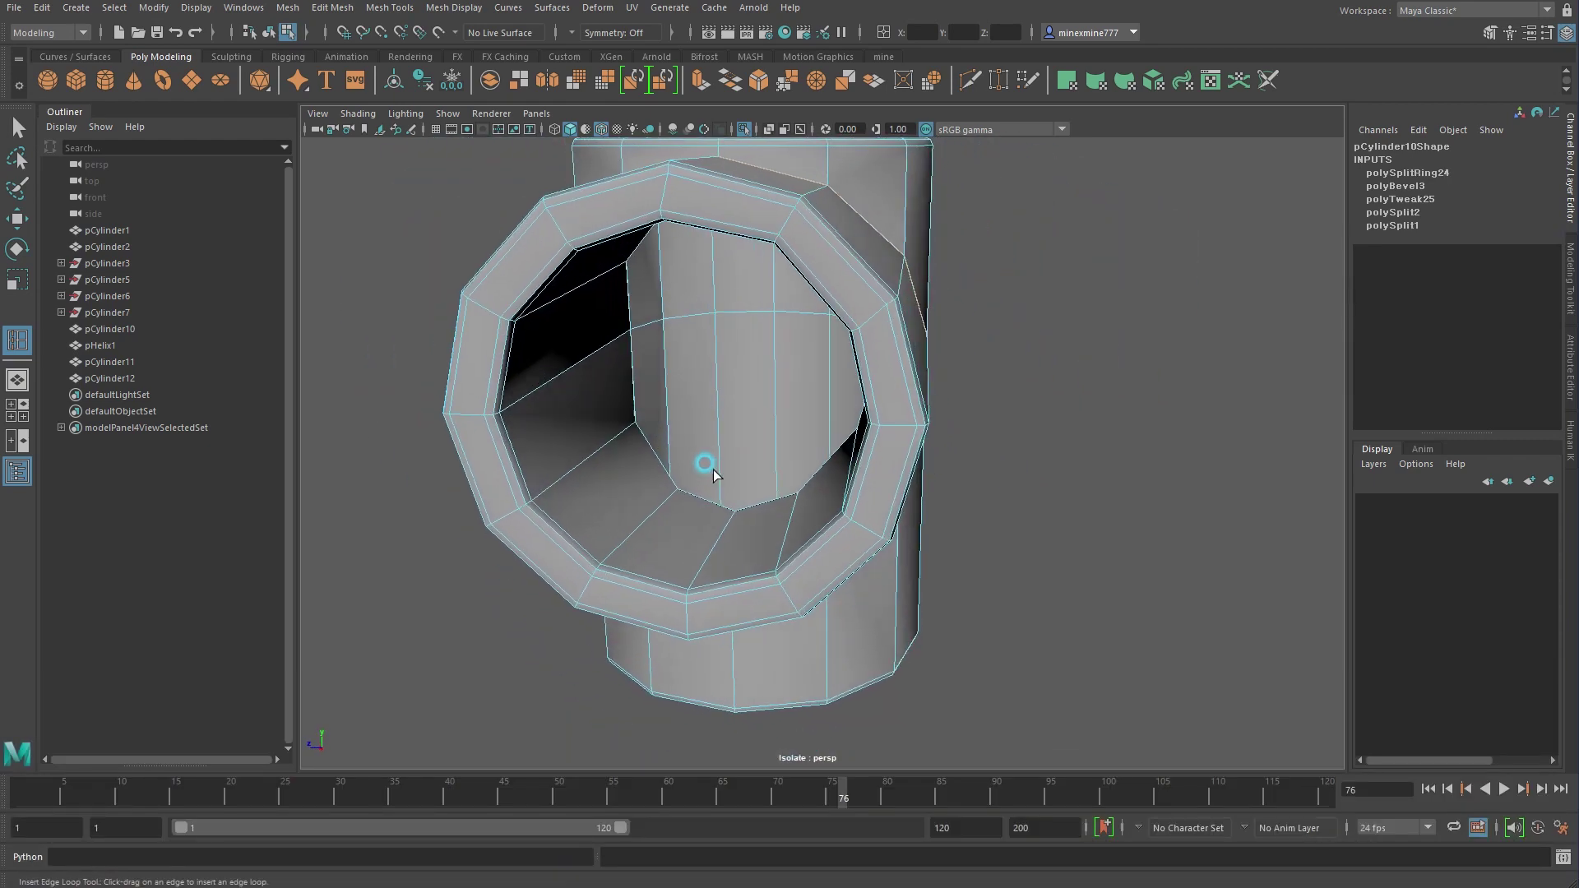
left_click(629, 430)
mouse_move(628, 422)
left_mouse_down("alt")
mouse_move(691, 486)
mouse_move(638, 462)
mouse_move(646, 493)
left_mouse_up("alt")
scroll(570, 413, "up", 5)
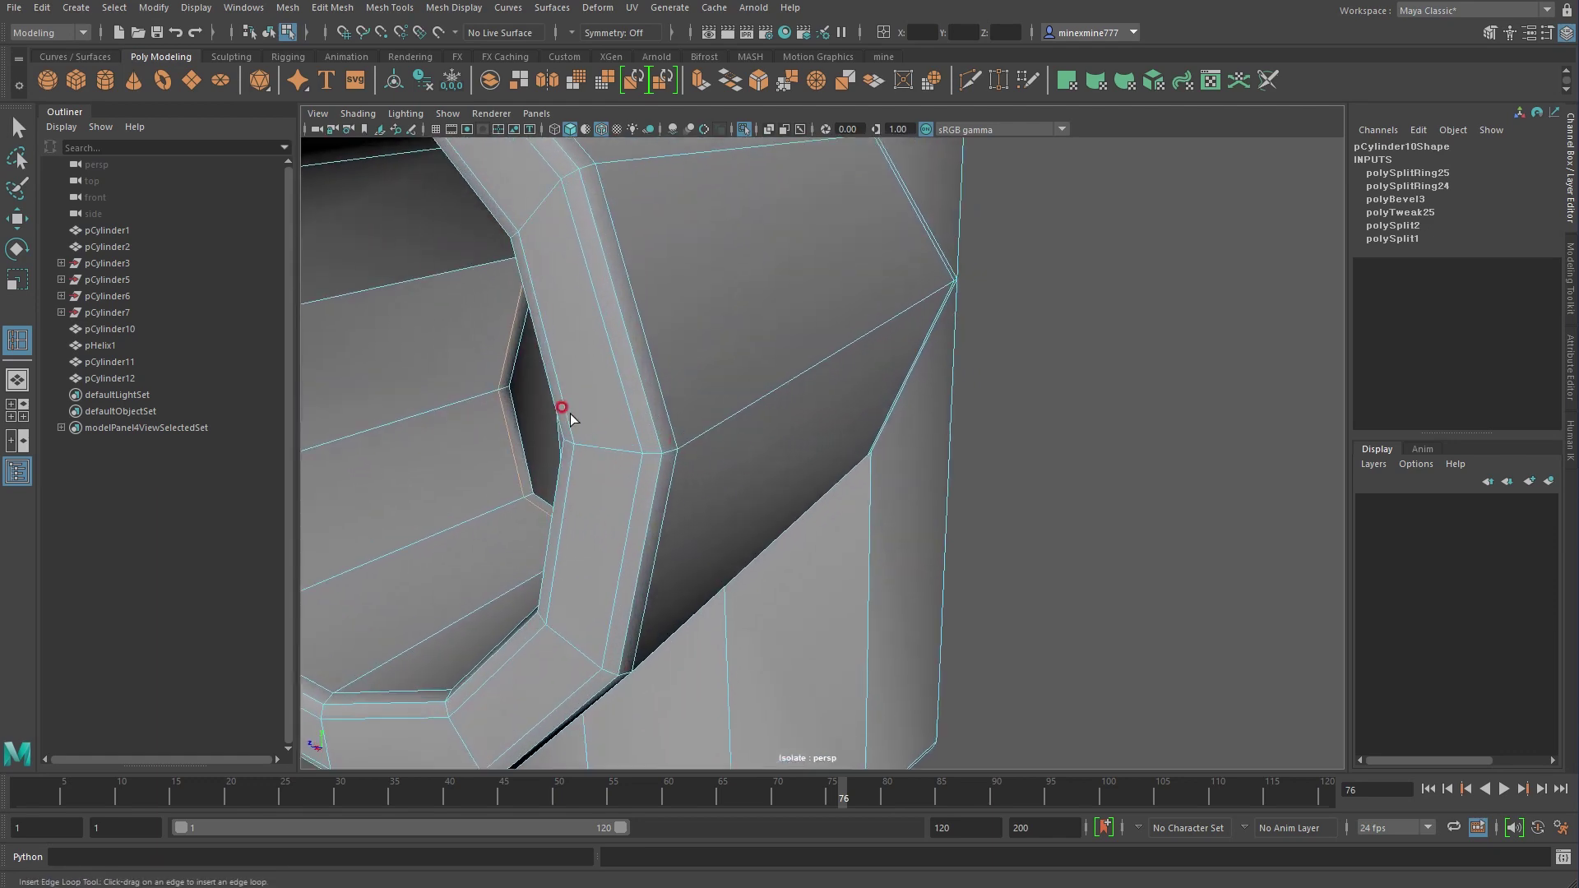
mouse_move(570, 413)
left_mouse_down("alt")
mouse_move(687, 430)
mouse_move(649, 493)
mouse_move(697, 521)
left_mouse_up("alt")
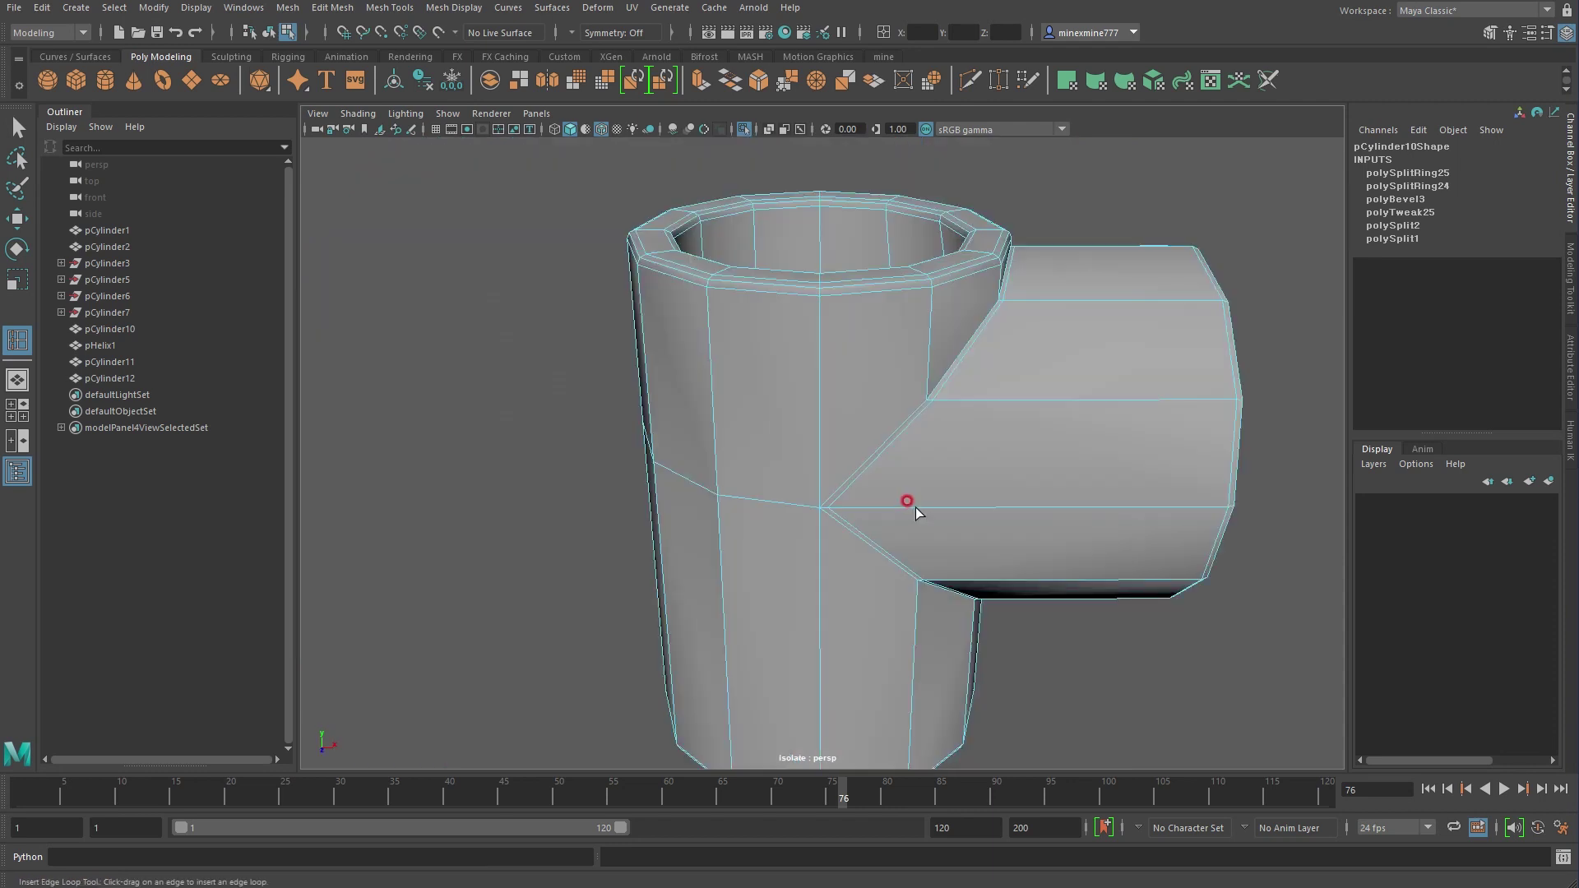
left_click(835, 515)
Return to object mode and show wireframe-on-shaded over the low-poly joint piece
key("w")
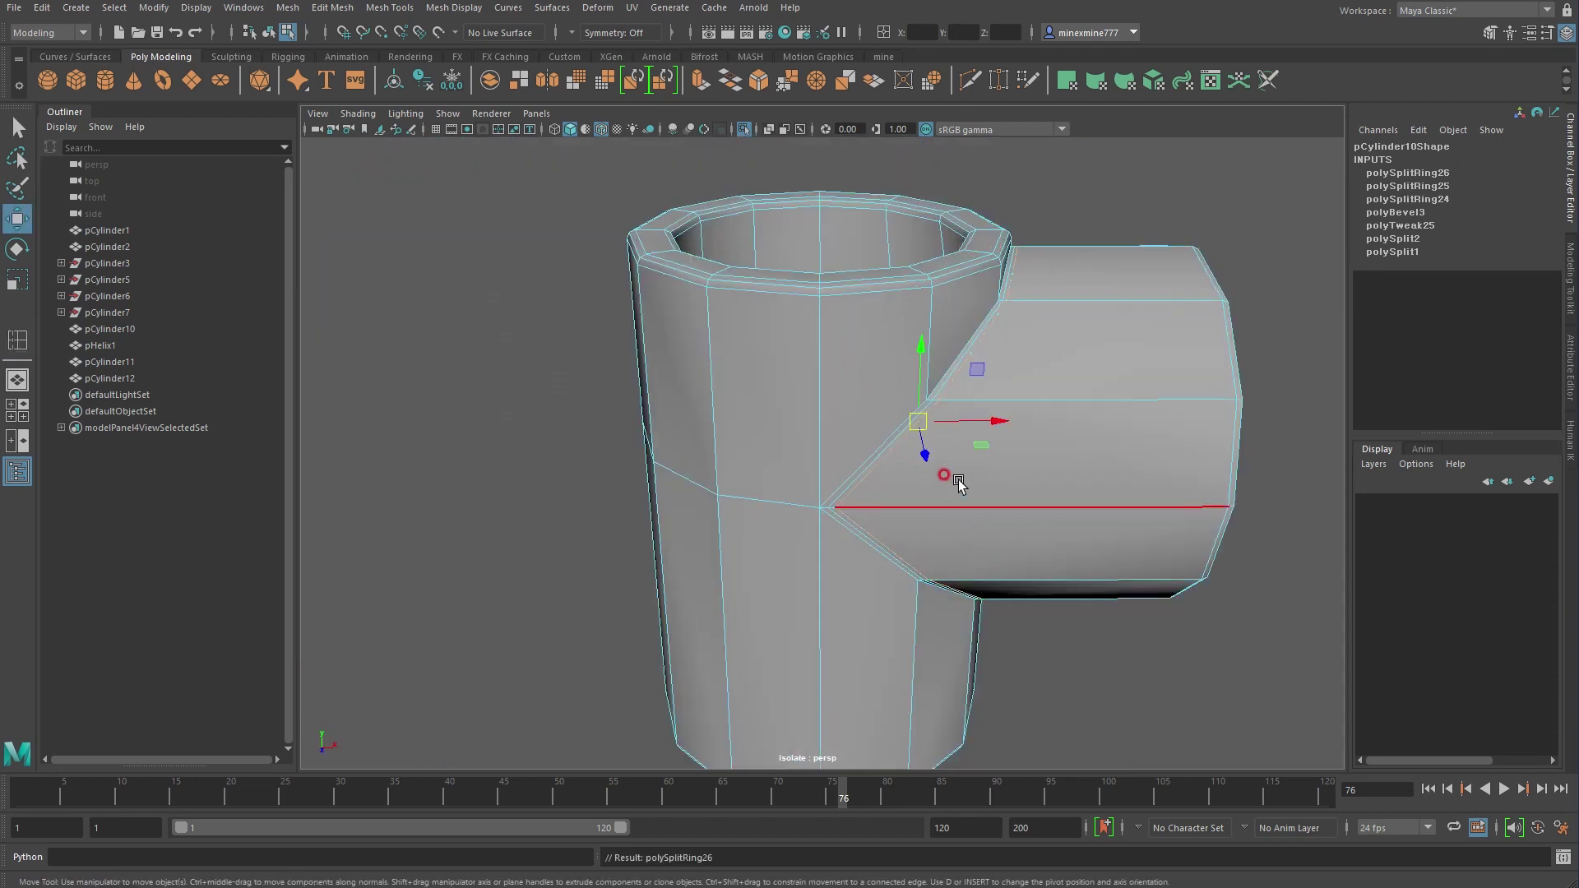
right_click_drag(999, 420, 1036, 436)
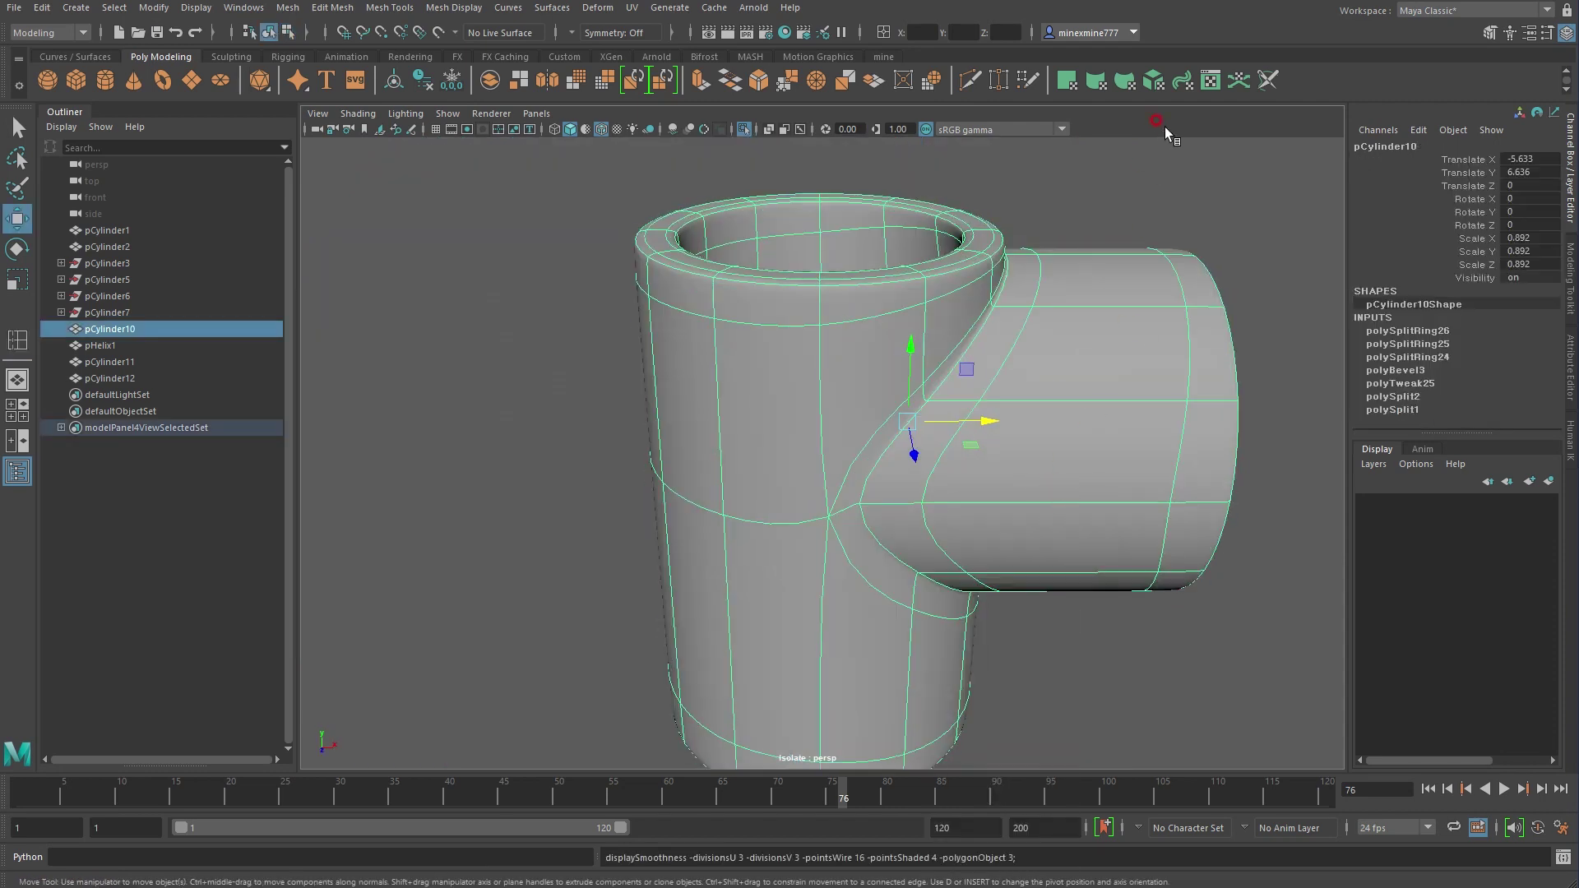
left_click(1154, 206)
right_click_drag(1154, 205, 1027, 347, "alt")
left_click_drag(1028, 347, 717, 171, "alt")
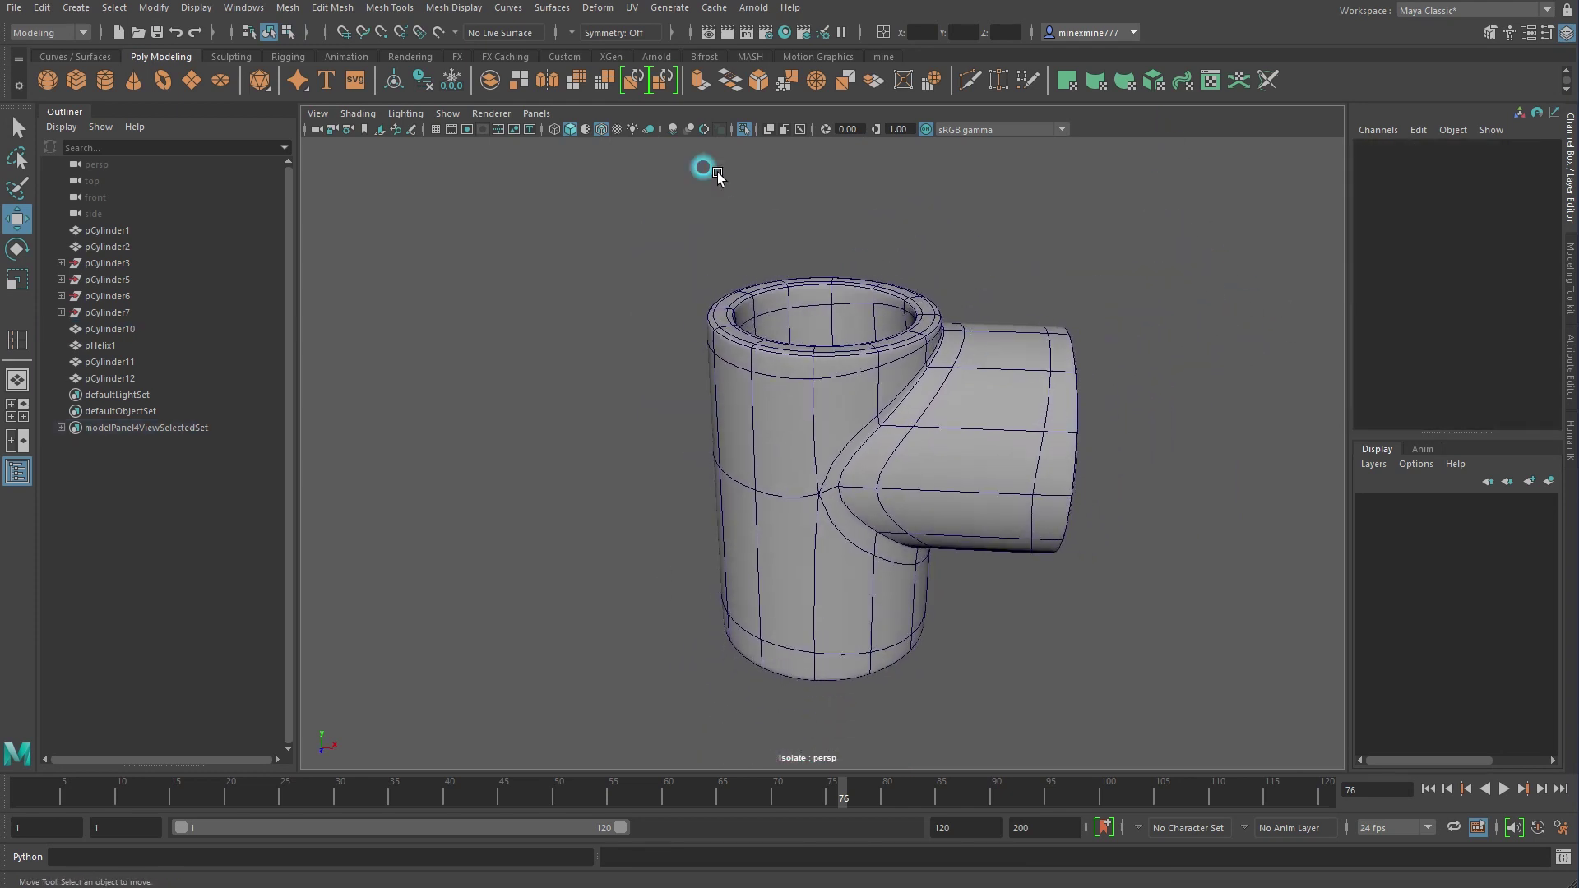
left_click(601, 131)
mouse_move(1140, 329)
left_mouse_down("alt")
mouse_move(956, 419)
mouse_move(807, 405)
mouse_move(1008, 407)
mouse_move(959, 367)
mouse_move(1097, 408)
mouse_move(960, 440)
mouse_move(959, 518)
mouse_move(1023, 497)
mouse_move(1152, 406)
mouse_move(973, 422)
left_mouse_up("alt")
left_click(971, 416)
key("1")
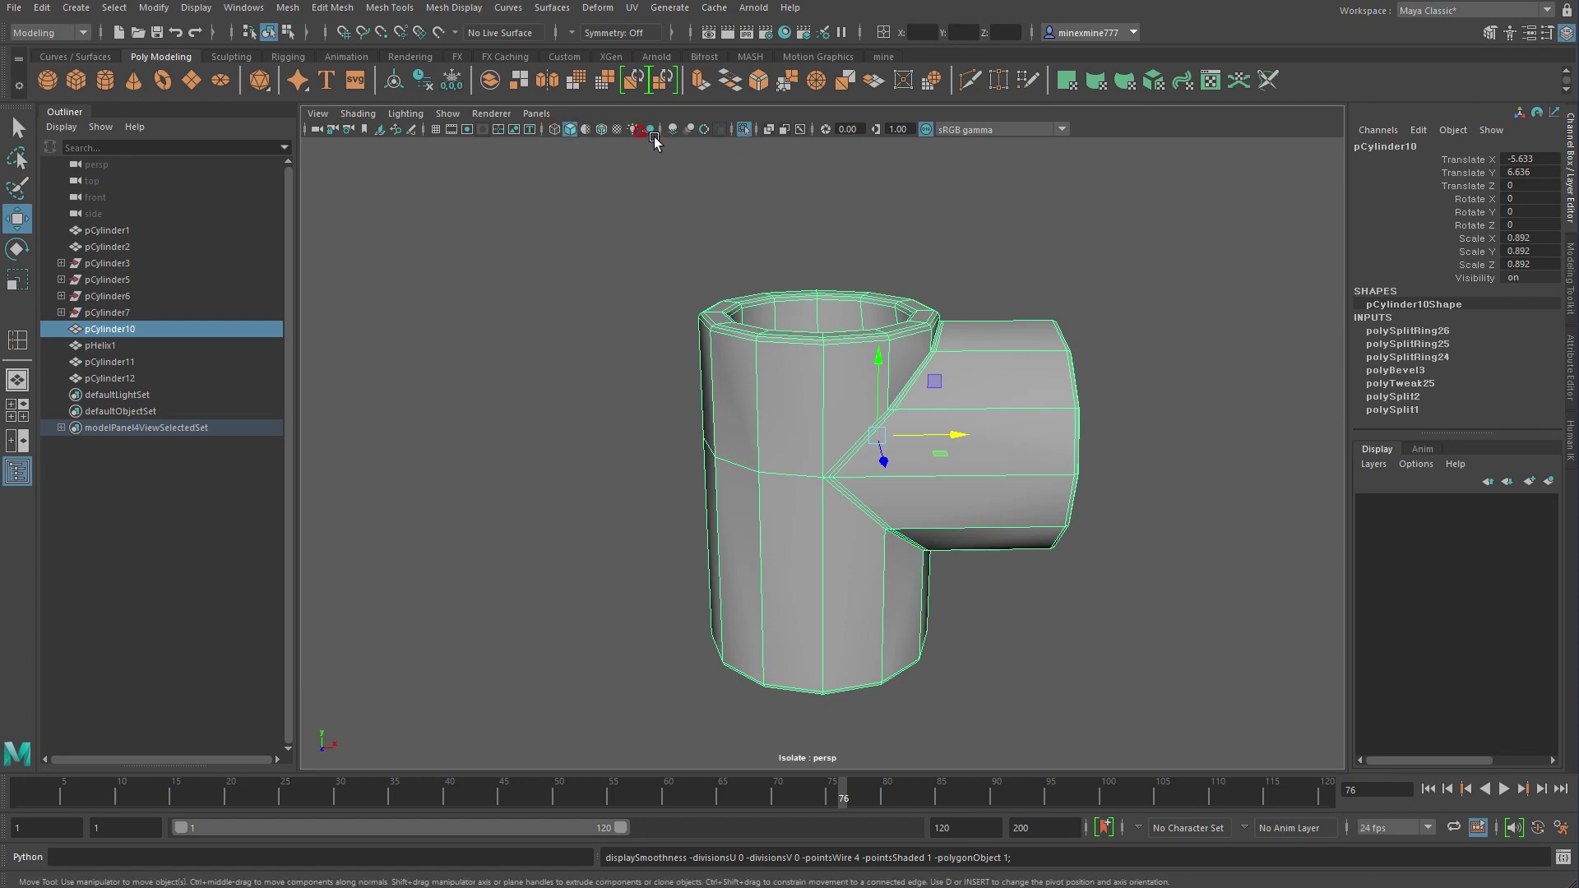
left_click(601, 130)
left_click(1005, 264)
Select pHelix1 and set its radius to 0.11, width 1.64 and height 1.16
key("ctrl+1")
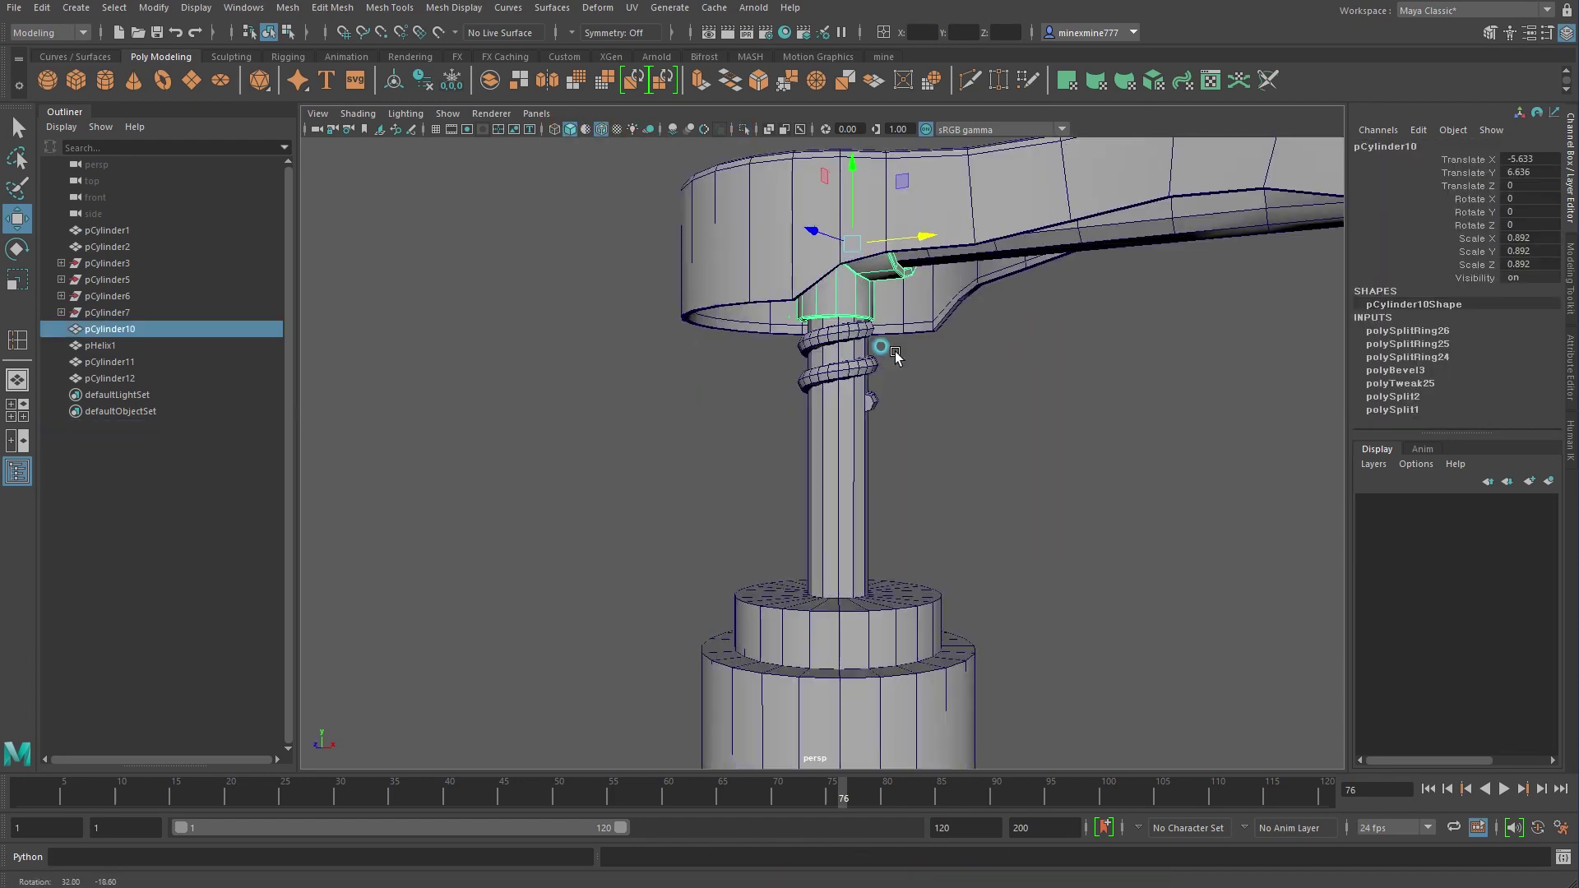
left_click(960, 547)
key("f")
mouse_move(960, 547)
left_mouse_down("alt")
mouse_move(861, 553)
mouse_move(872, 544)
left_mouse_up("alt")
left_click(1401, 330)
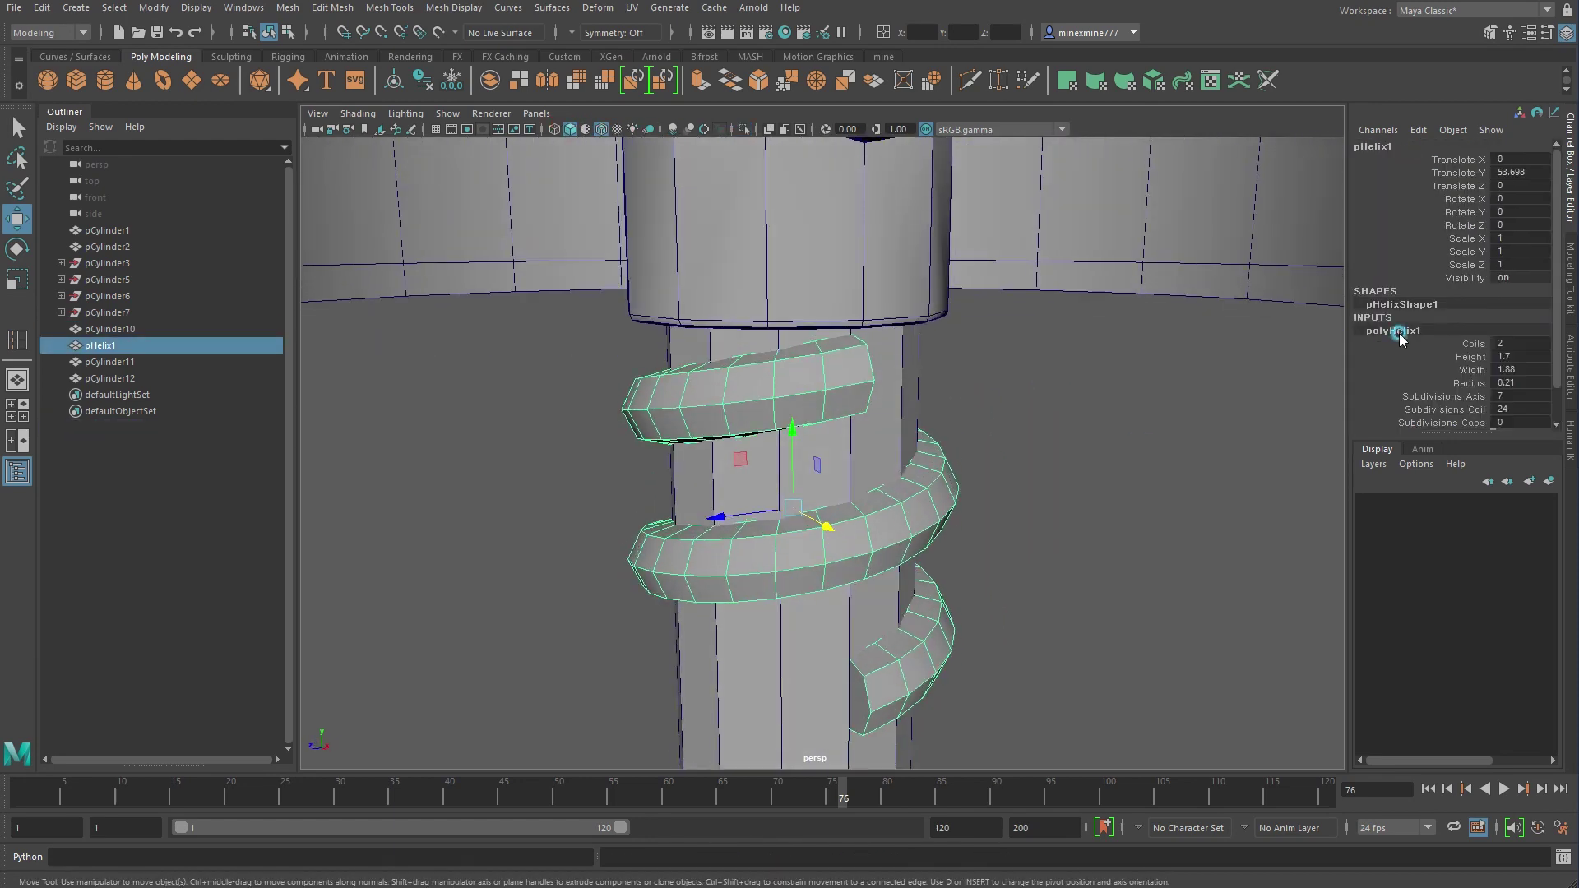
left_click(1471, 356)
middle_click_drag(1174, 403, 1086, 433)
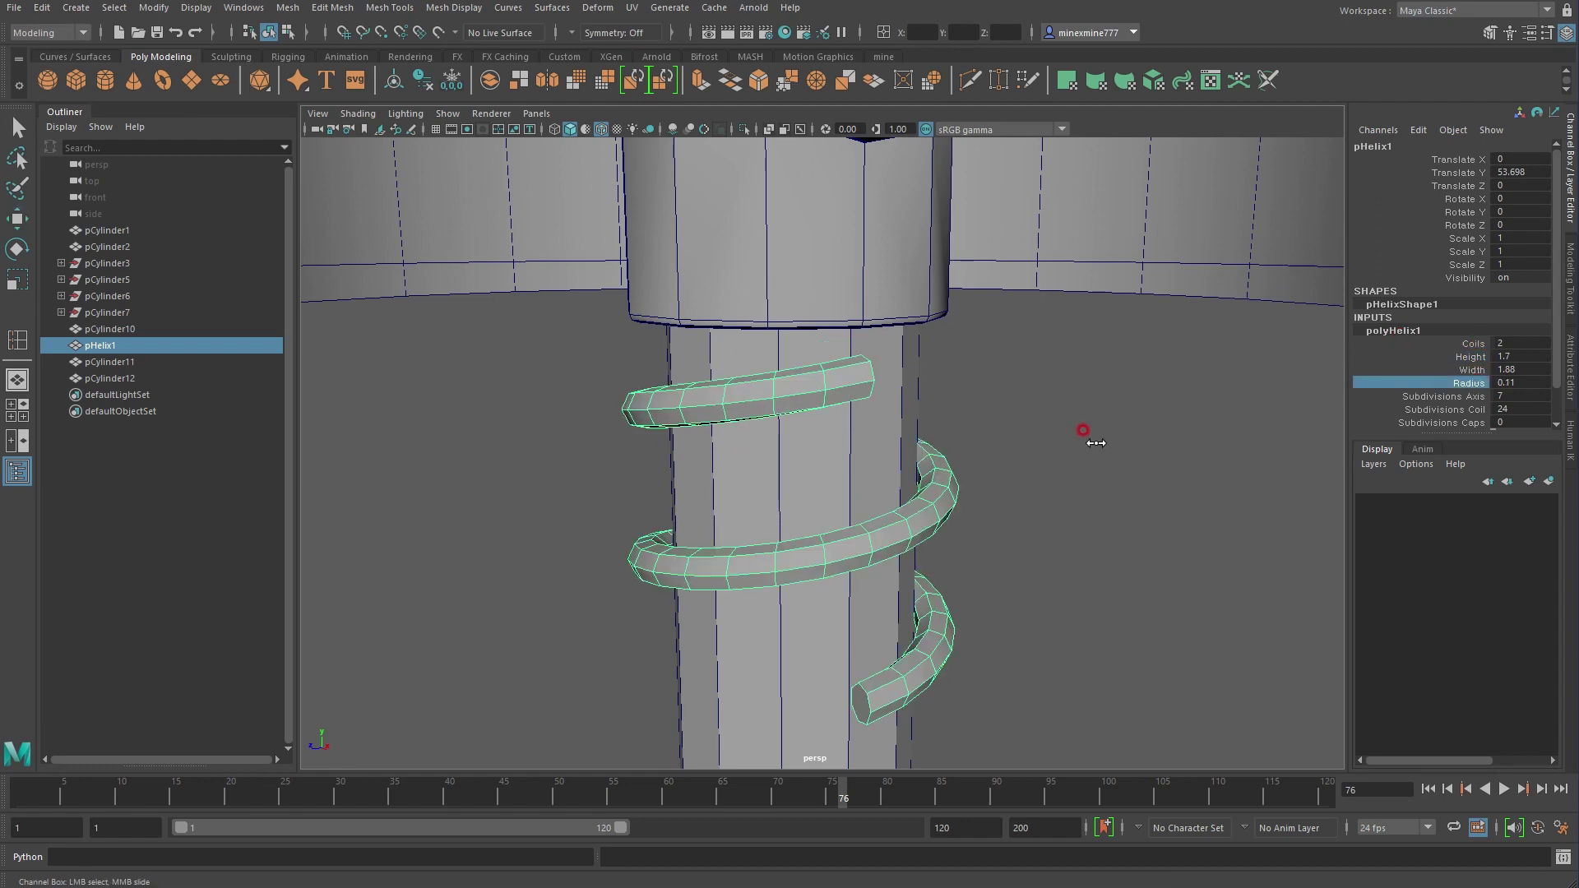
left_click_drag(1086, 433, 1094, 394, "alt")
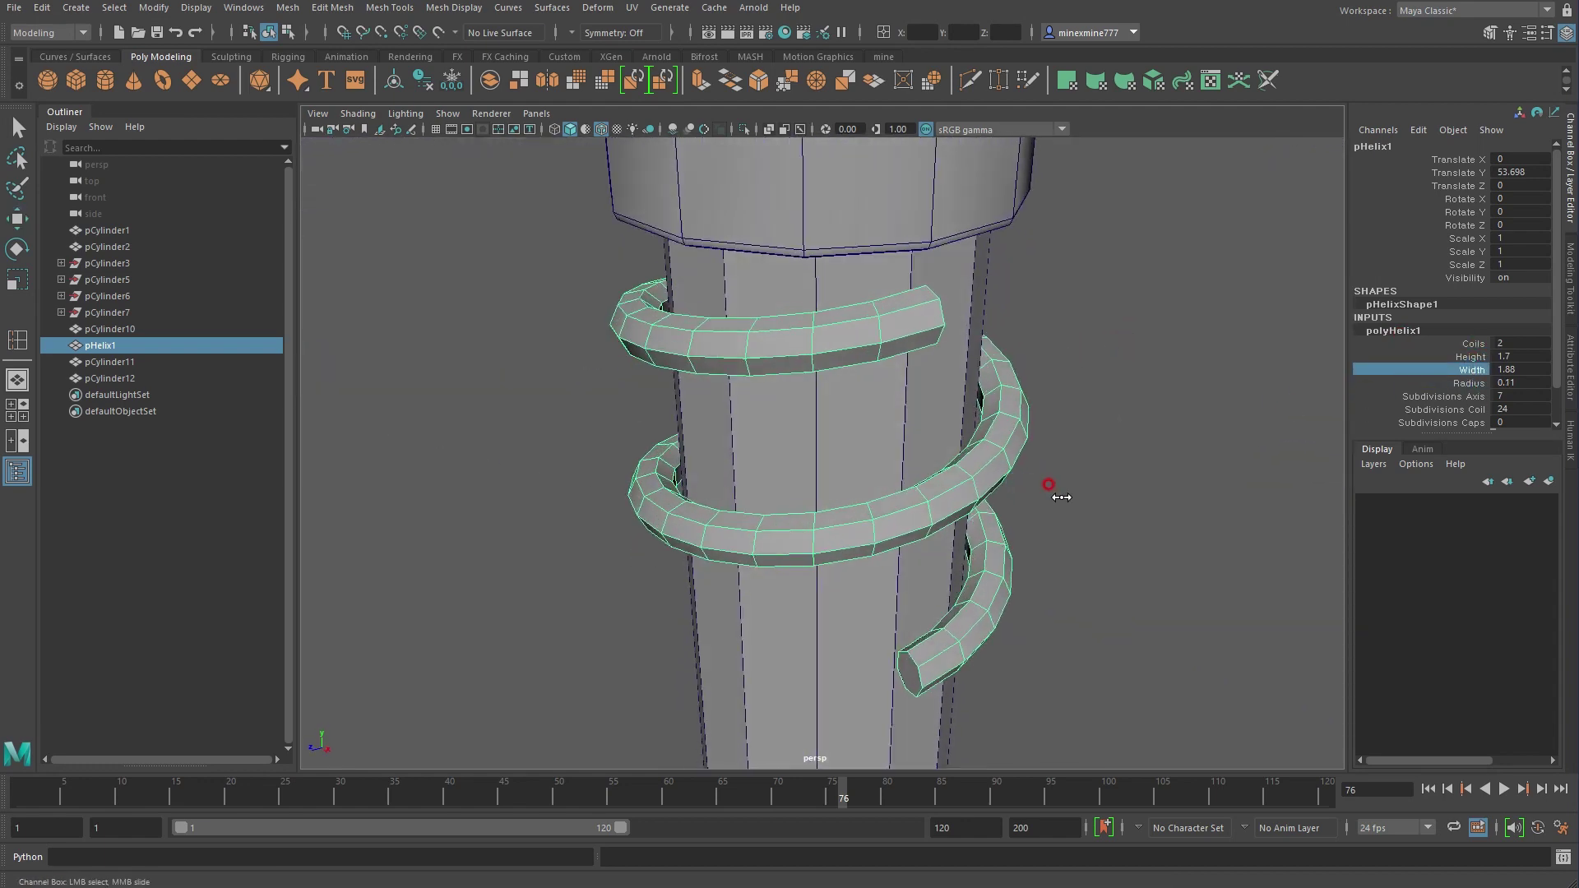
middle_click_drag(1047, 487, 1030, 494)
scroll(1107, 567, "down", 3)
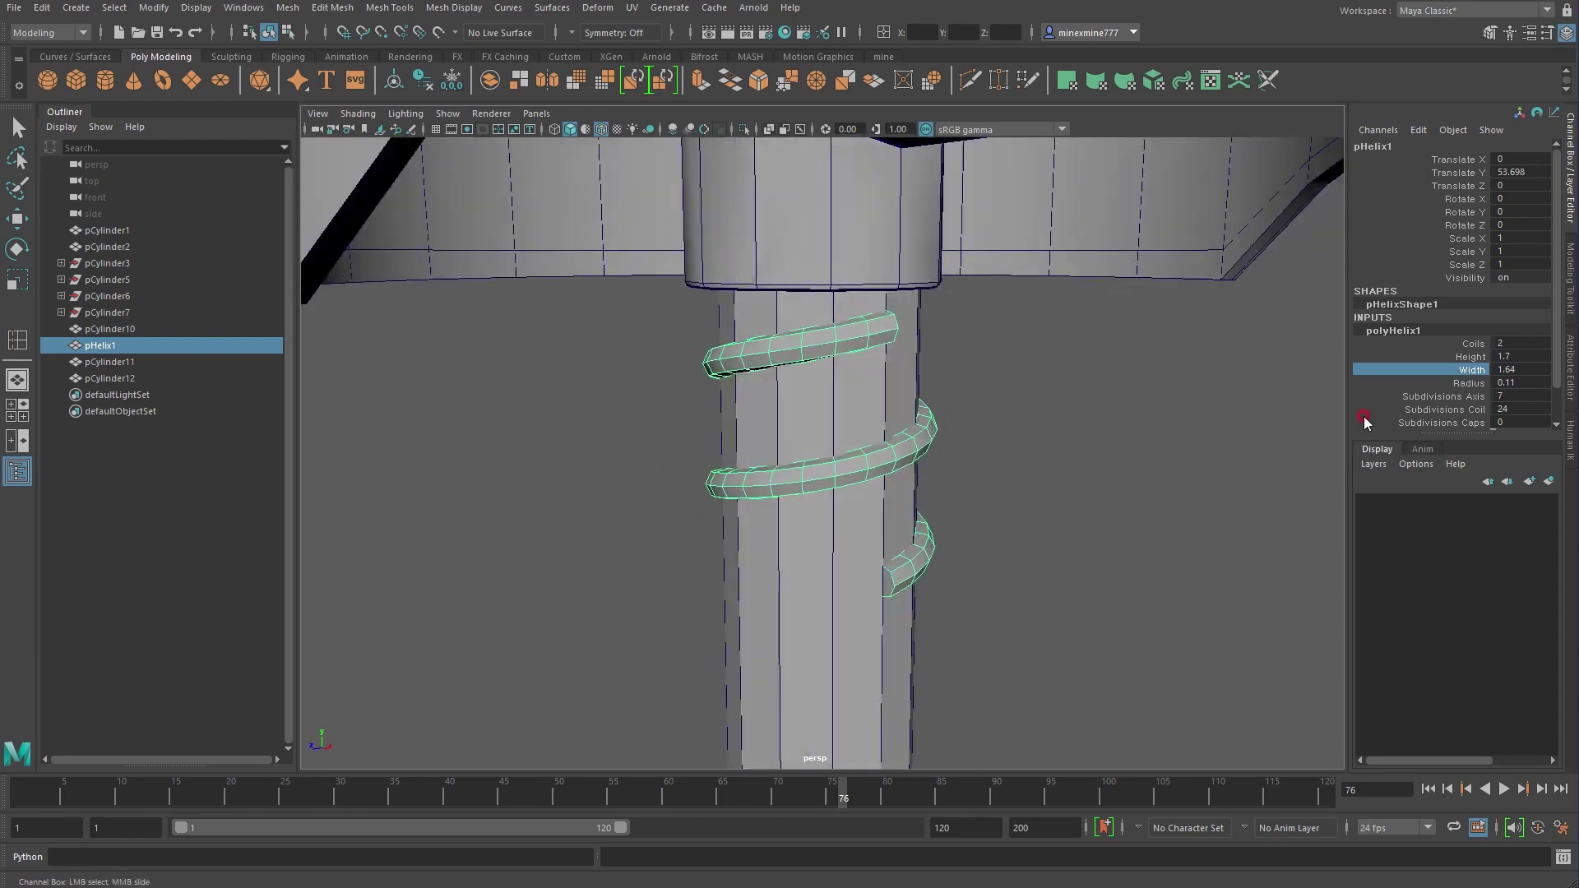
middle_click_drag(1129, 491, 1075, 482)
Raise the helix up the stem and refine it to width 1.56 and radius 0.05
key("w")
mouse_move(803, 356)
left_mouse_down()
mouse_move(821, 282)
mouse_move(872, 345)
left_mouse_up()
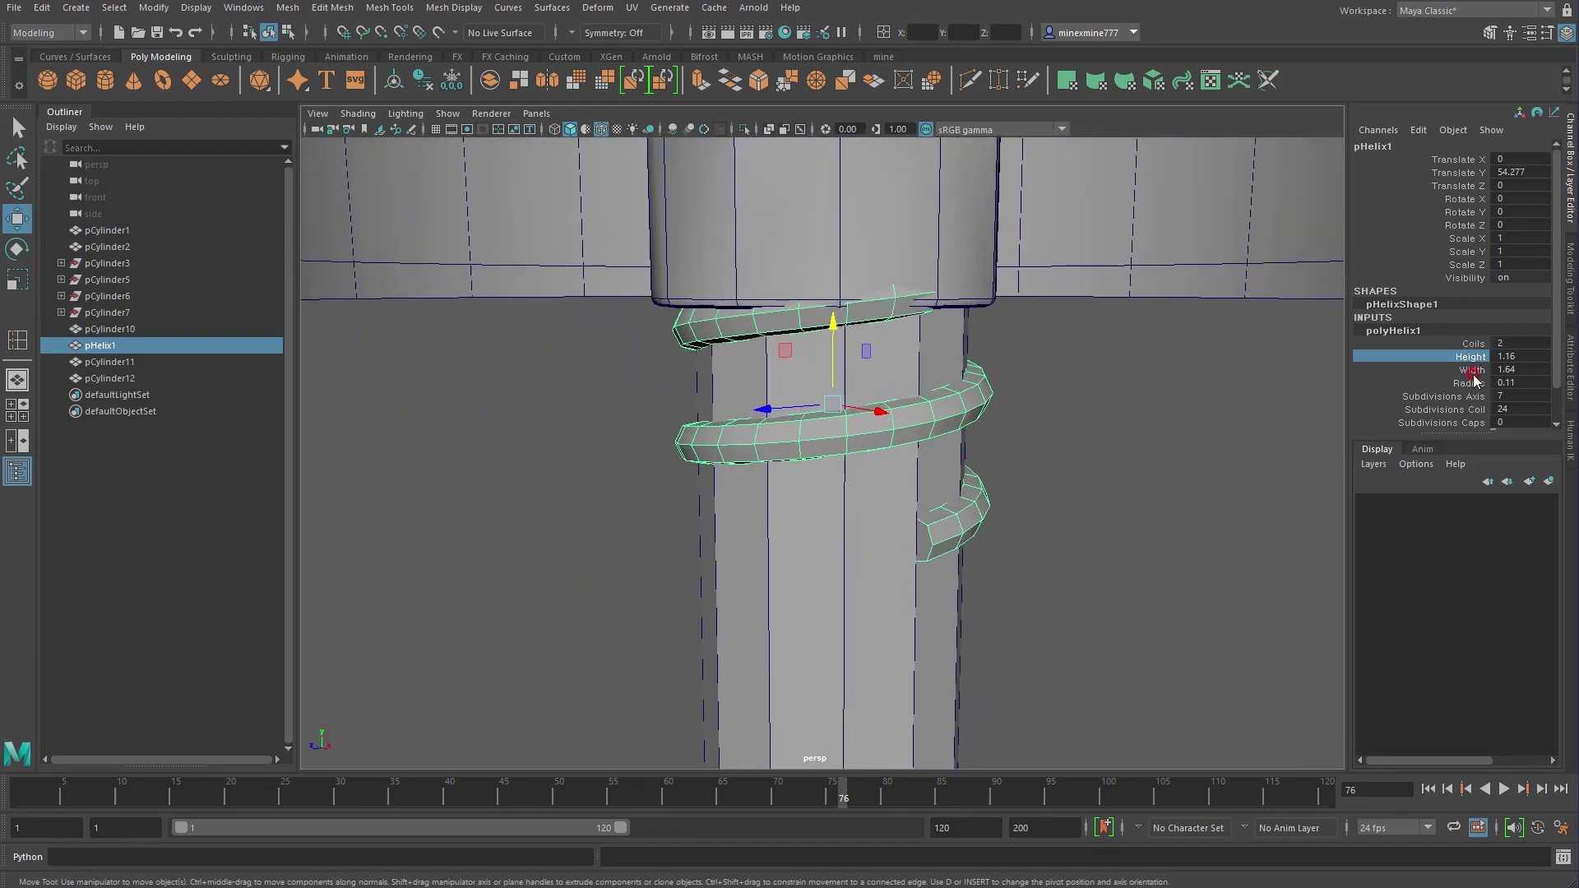
left_click(1470, 369)
middle_click_drag(1219, 443, 1199, 436)
left_click_drag(1198, 437, 1211, 440, "alt")
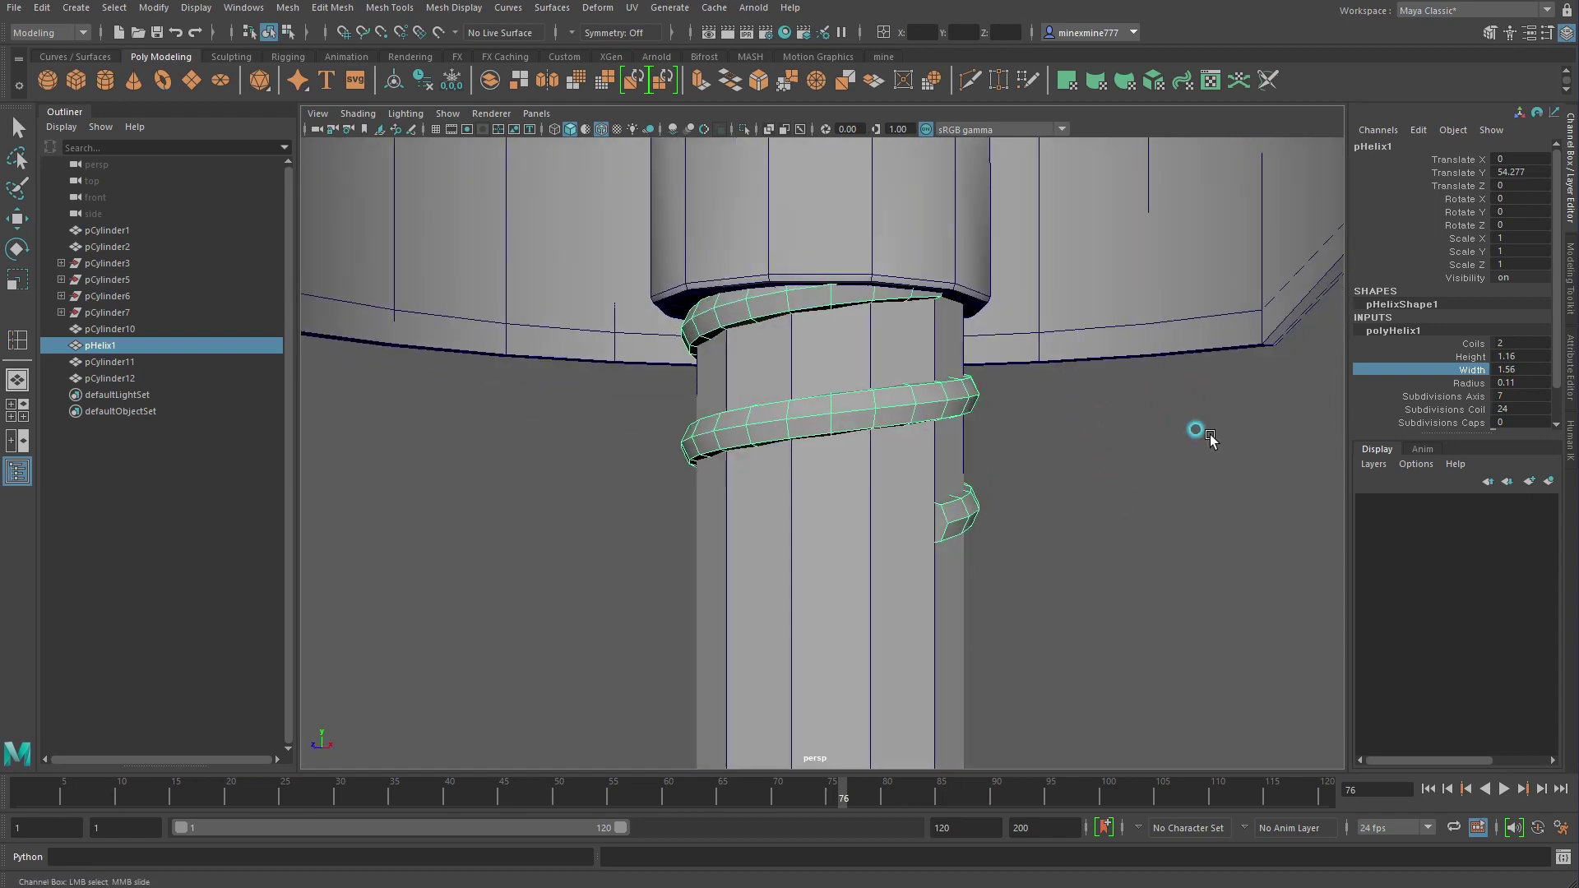
left_click(1468, 383)
middle_click_drag(1468, 393, 1134, 451)
left_click_drag(1135, 451, 1043, 458, "alt")
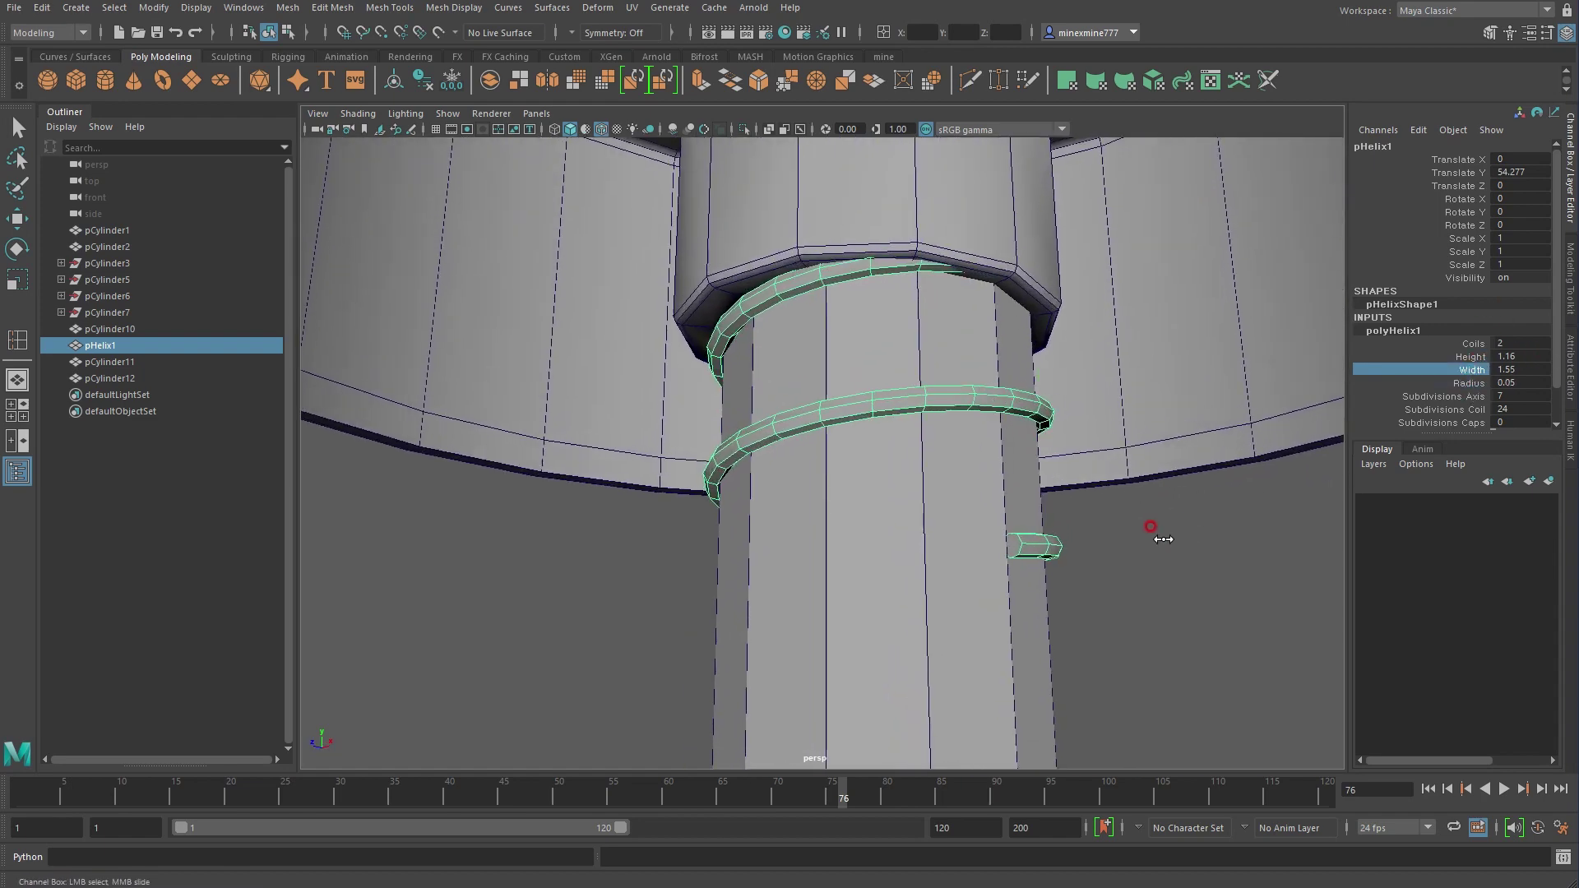
Narrow the coils further, flatten the helix to height 0.75, and nudge it up
middle_click_drag(1162, 538, 1157, 539)
left_click_drag(1316, 456, 1333, 387, "alt")
left_click(1471, 357)
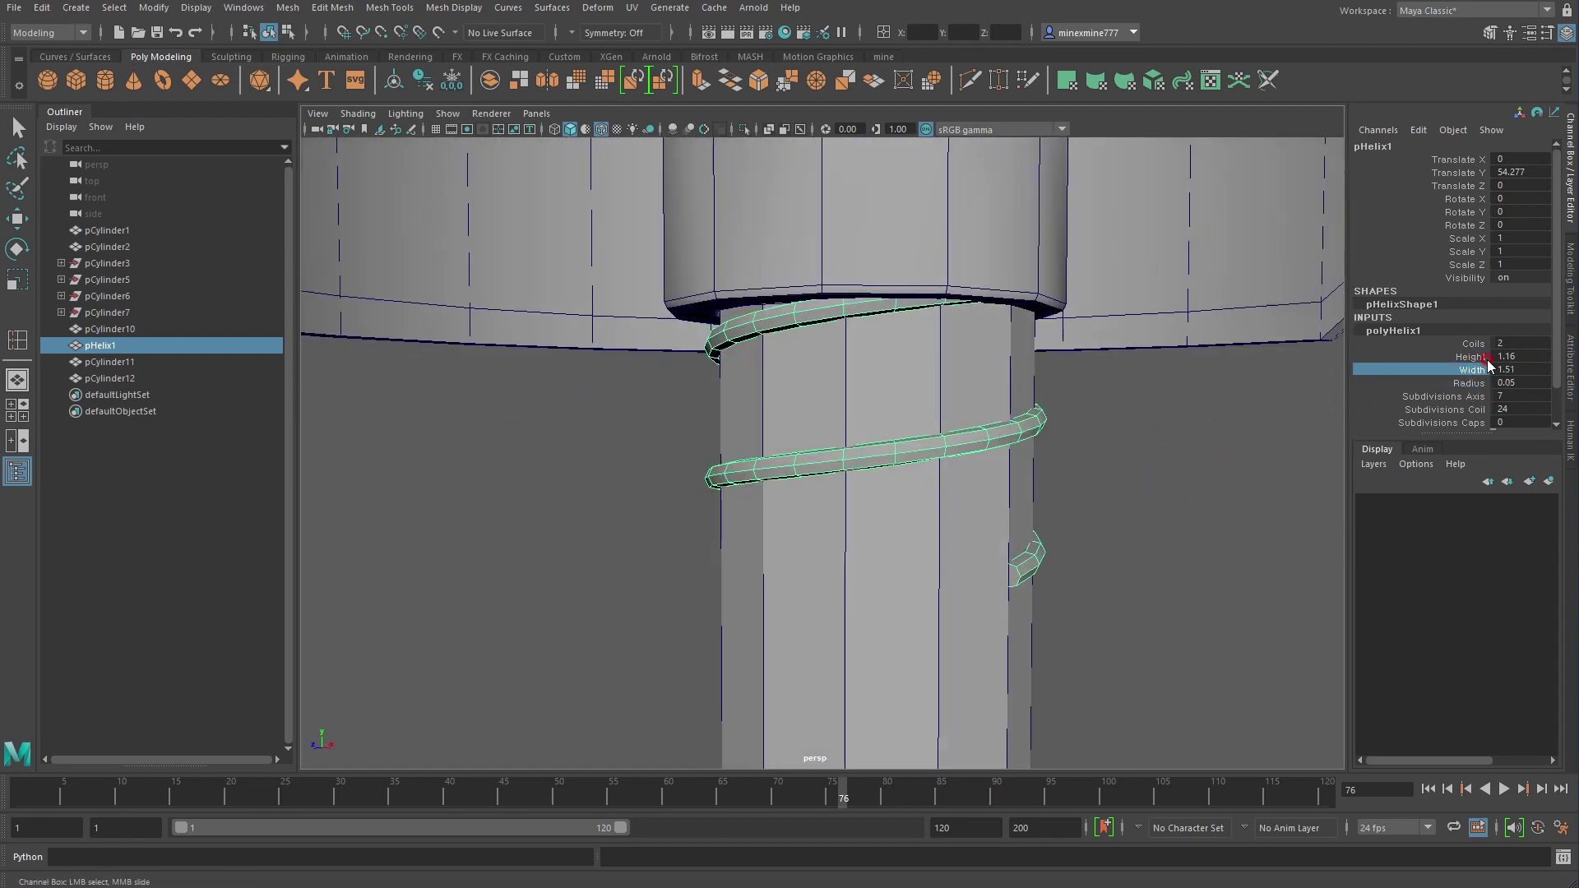
mouse_move(1181, 485)
middle_mouse_down()
mouse_move(1194, 491)
mouse_move(1153, 483)
middle_mouse_up()
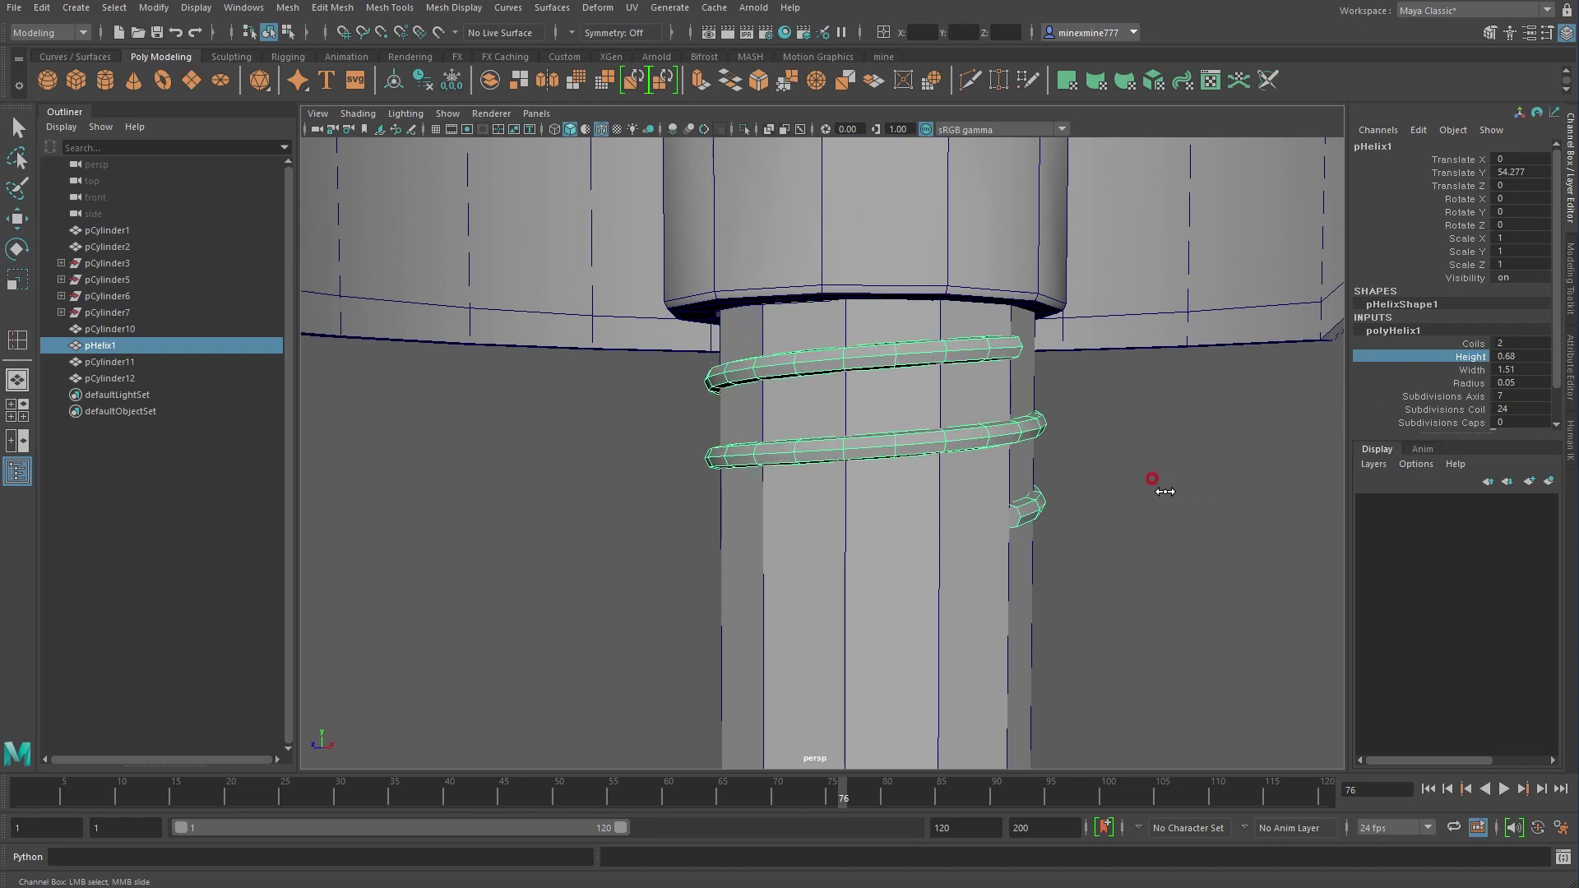
left_click_drag(1128, 497, 987, 511, "alt")
scroll(987, 511, "down", 3)
key("w")
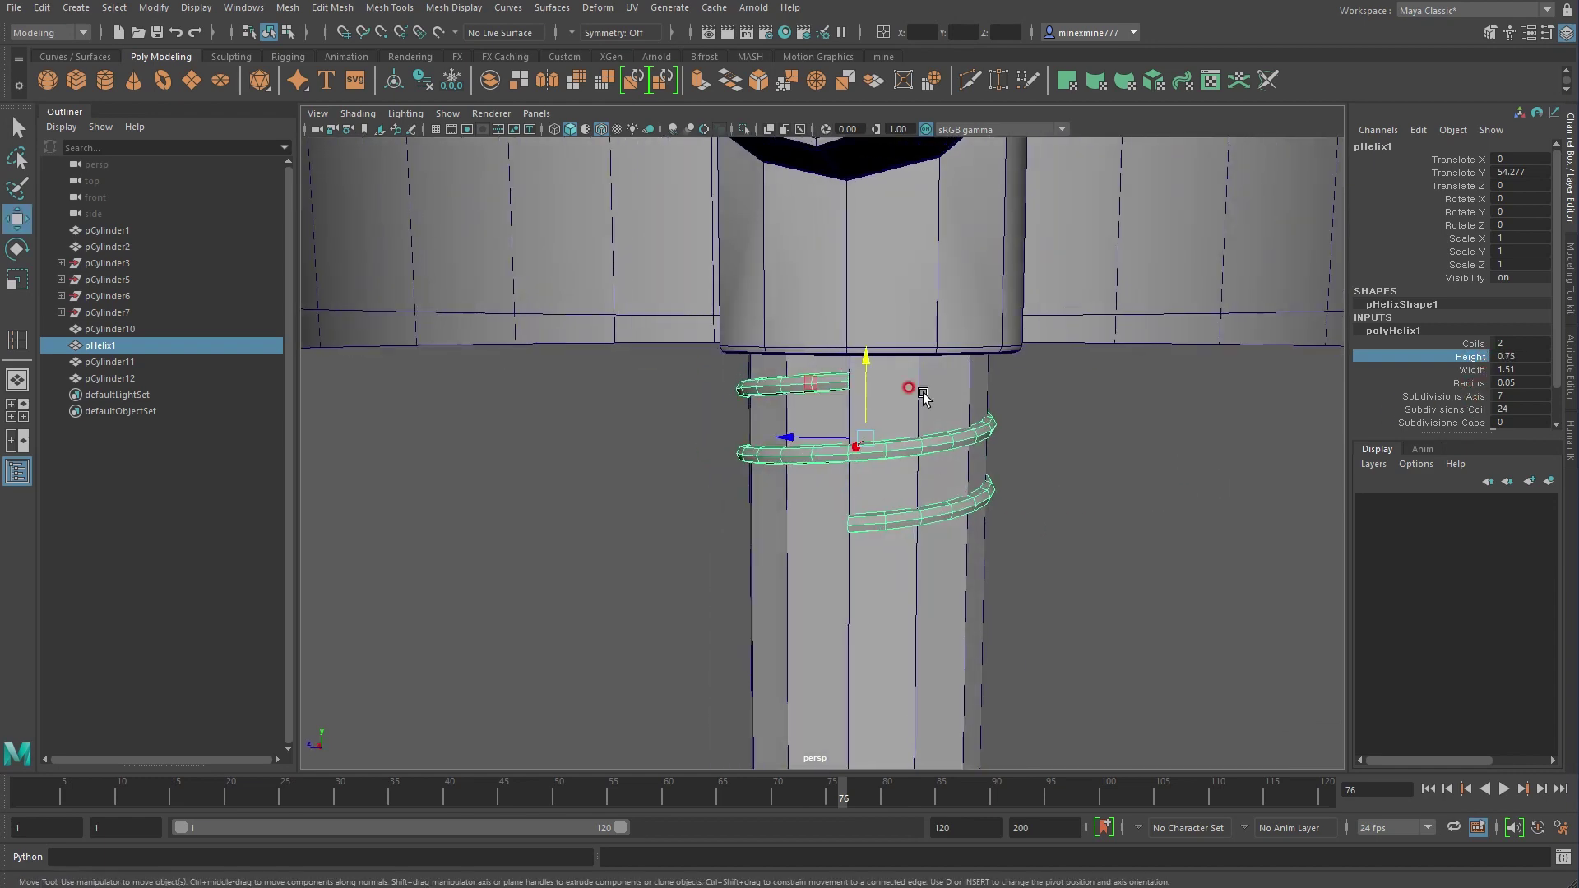
mouse_move(863, 378)
left_mouse_down()
mouse_move(864, 342)
mouse_move(945, 395)
mouse_move(846, 430)
left_mouse_up()
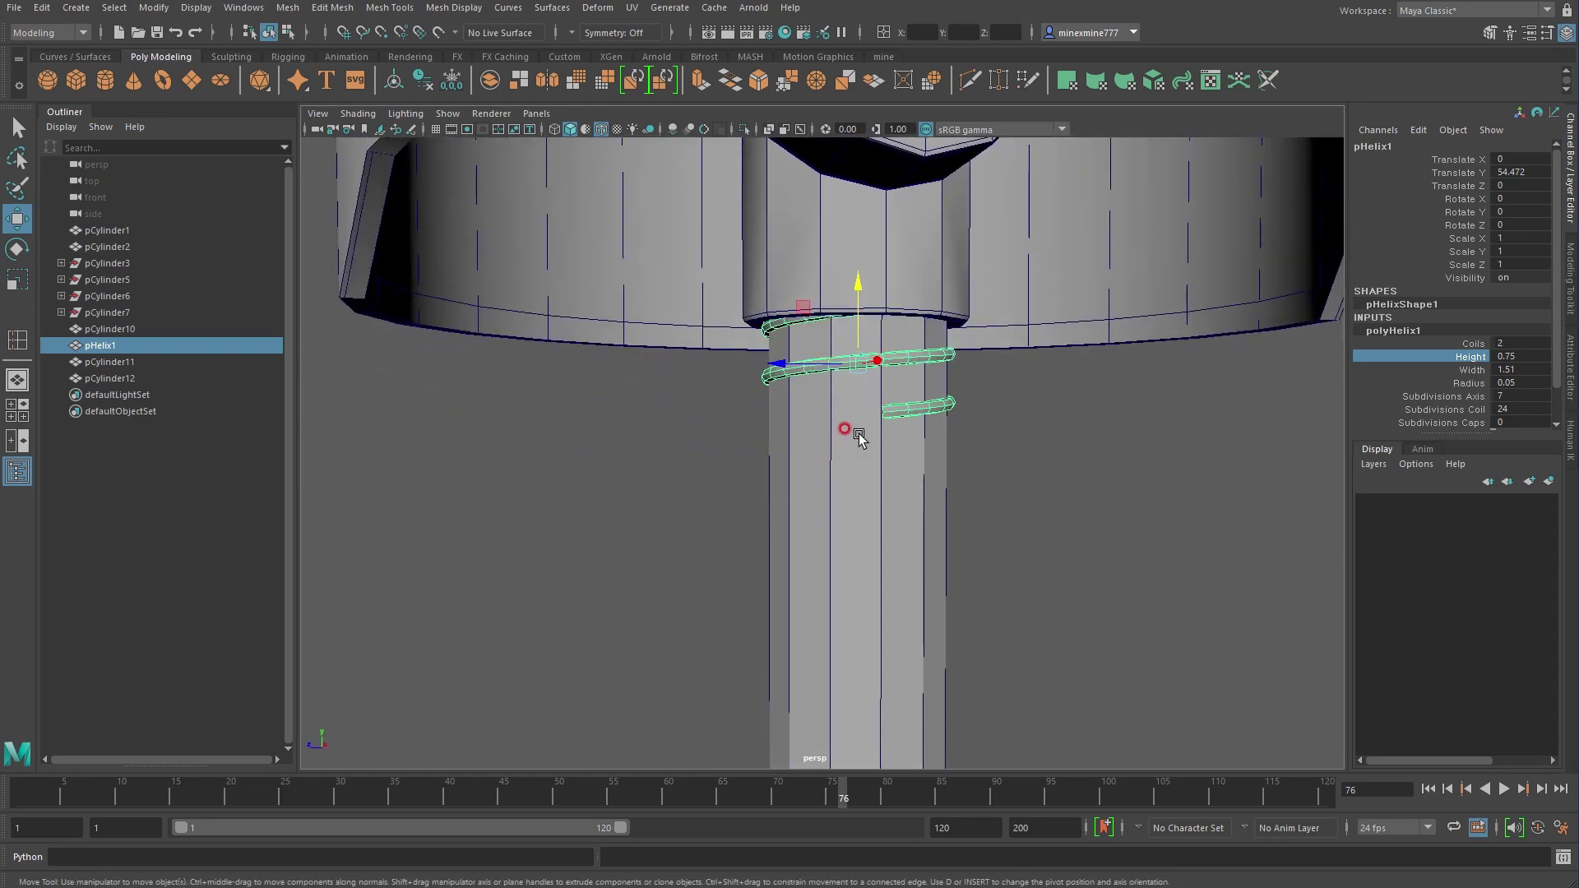
Shift the helix's end face toward the stem, then return to object mode
scroll(945, 451, "up", 5)
mouse_move(994, 422)
right_mouse_down()
mouse_move(977, 459)
mouse_move(940, 425)
right_mouse_up()
left_click(934, 432)
scroll(937, 436, "up", 5)
scroll(1100, 542, "up", 3)
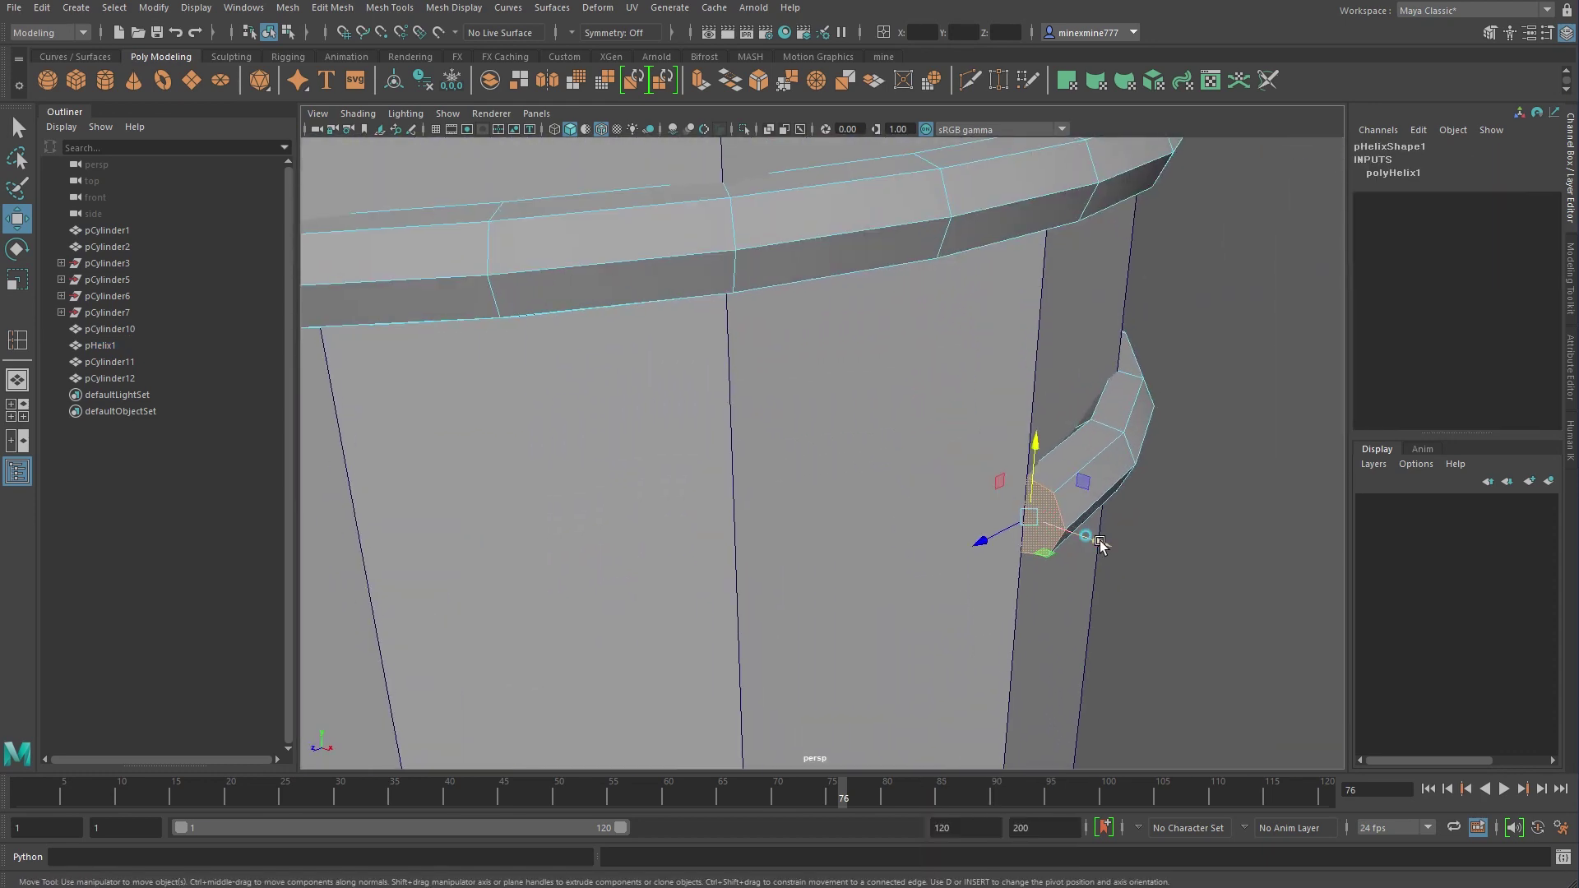
left_click_drag(1085, 535, 1065, 539)
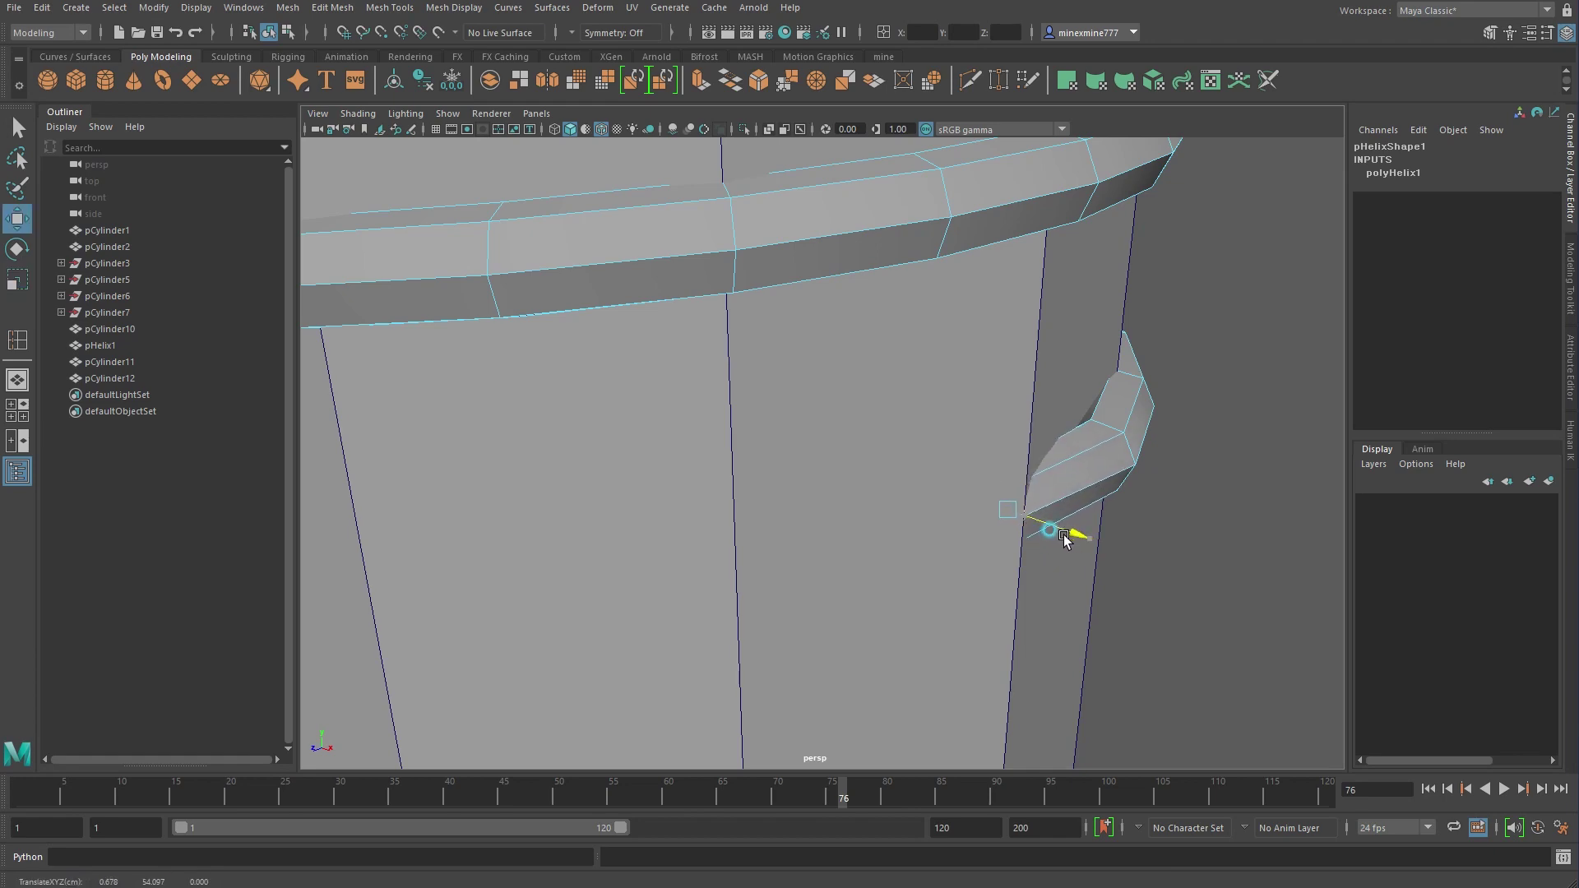
key("F8")
scroll(888, 504, "down", 10)
mouse_move(888, 504)
left_mouse_down("alt")
mouse_move(905, 368)
mouse_move(902, 451)
left_mouse_up("alt")
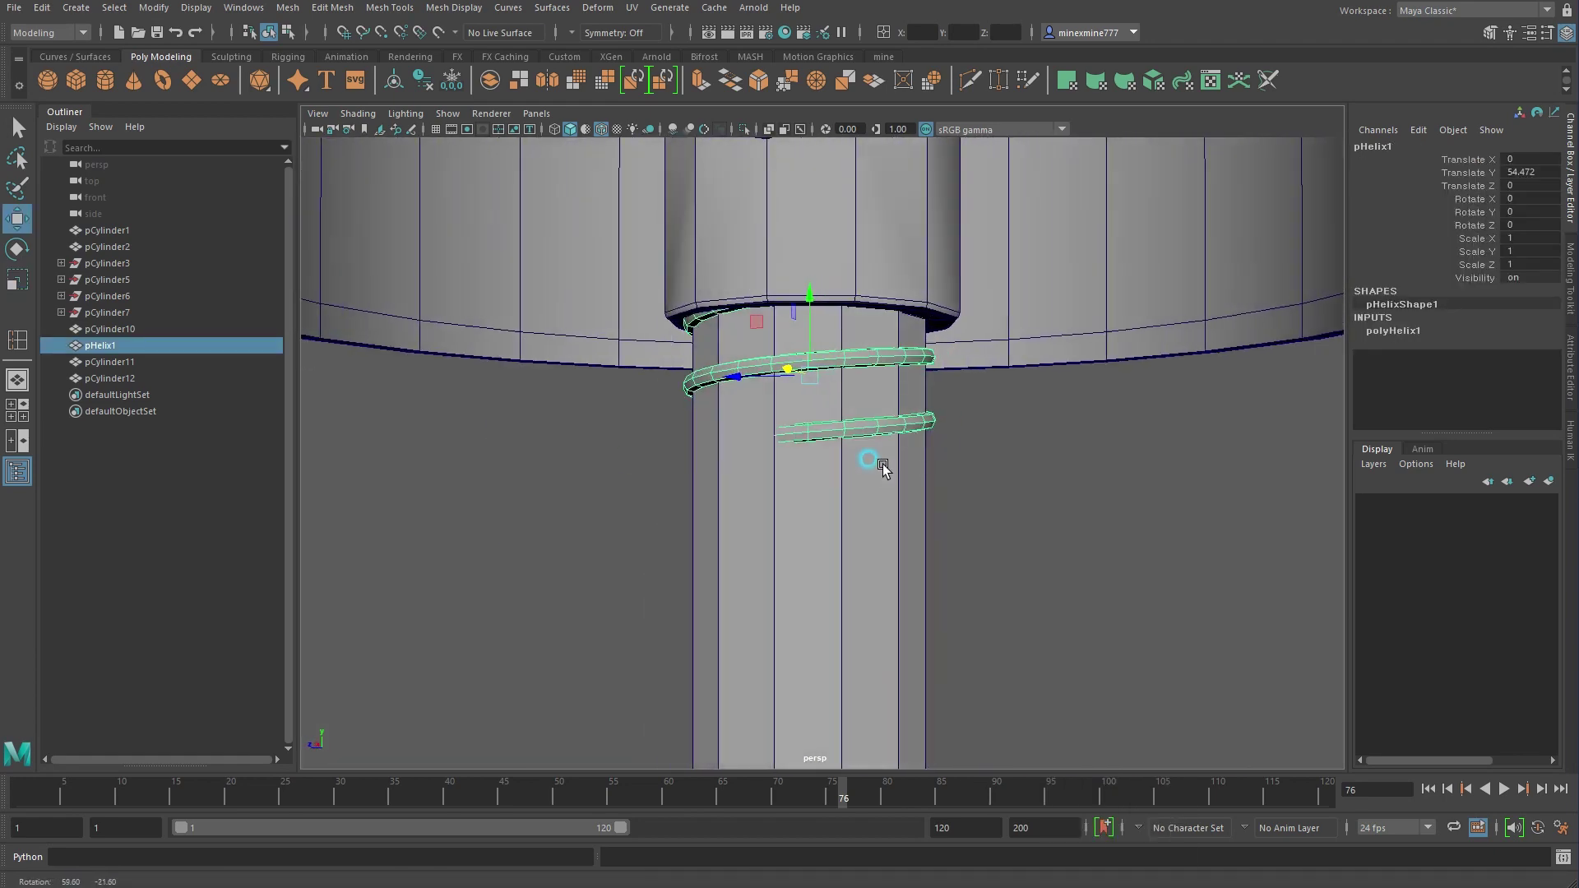
key("F8")
right_click_drag(940, 436, 1008, 513)
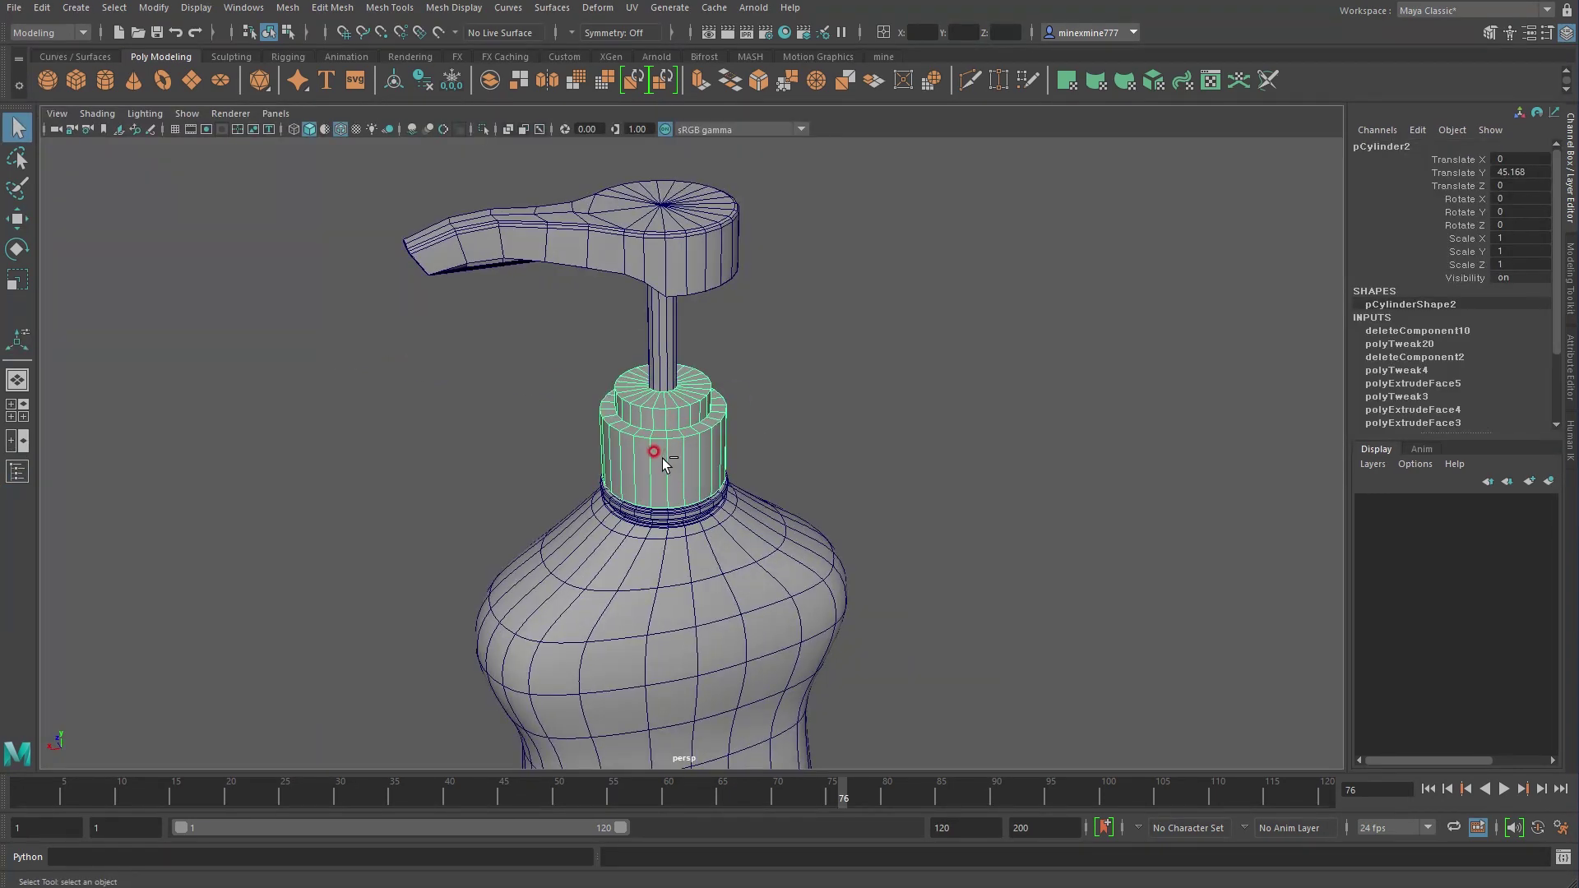
Isolate cap pCylinder2 and extrude its top hole's border edge loop into a narrow lip
key("ctrl+1")
scroll(444, 335, "up", 3)
mouse_move(444, 335)
left_mouse_down("alt")
mouse_move(804, 303)
mouse_move(716, 386)
mouse_move(700, 356)
mouse_move(919, 370)
left_mouse_up("alt")
double_click(728, 371)
scroll(729, 371, "up", 1)
key("ctrl+e")
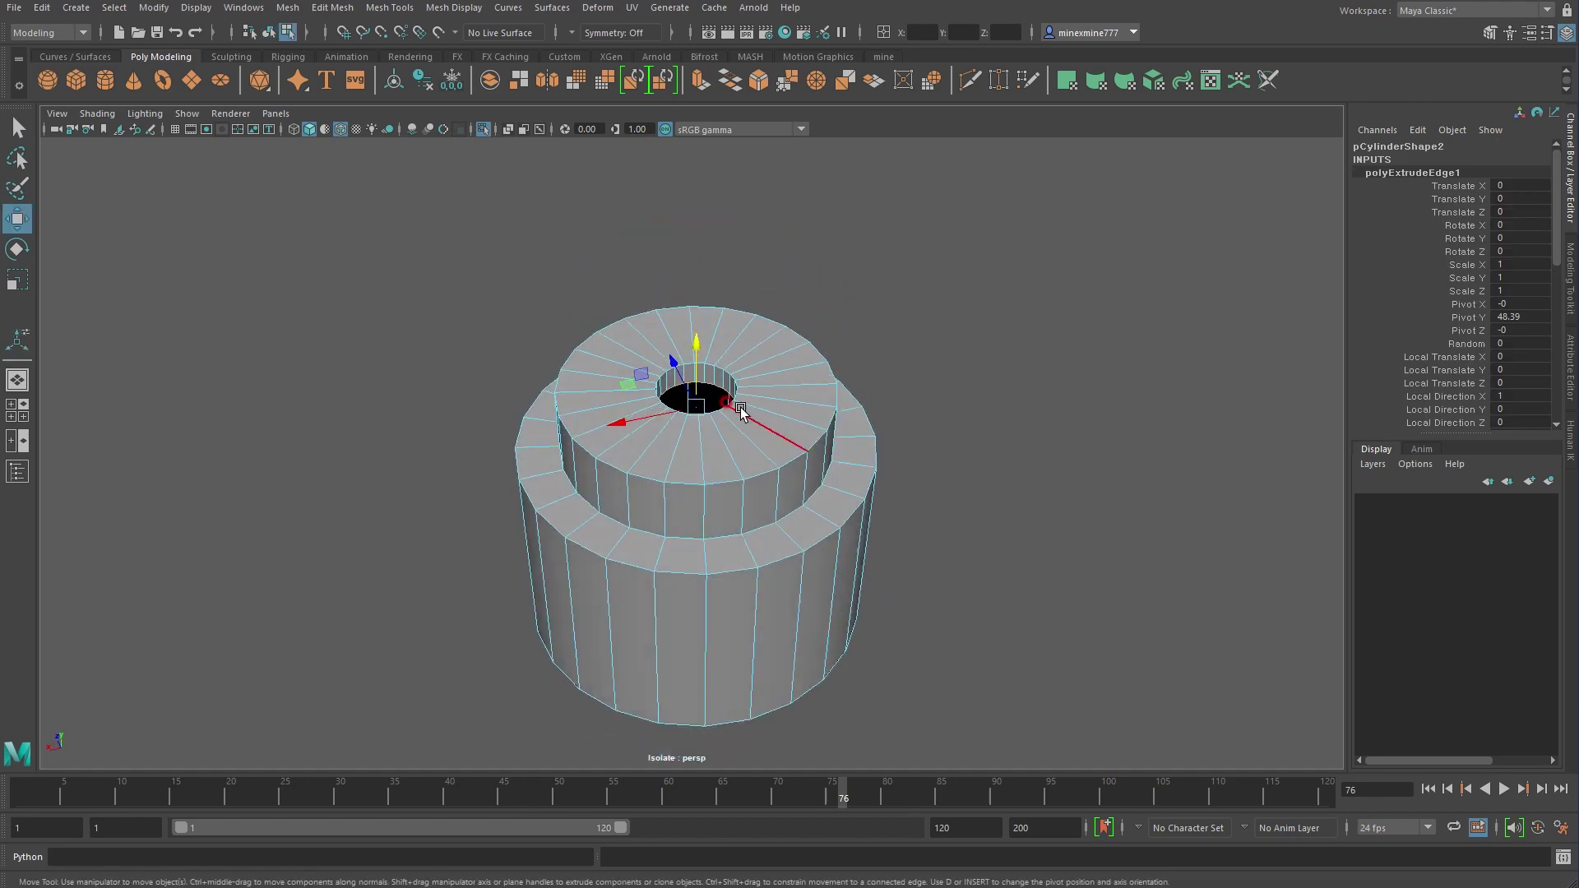
scroll(870, 386, "up", 2)
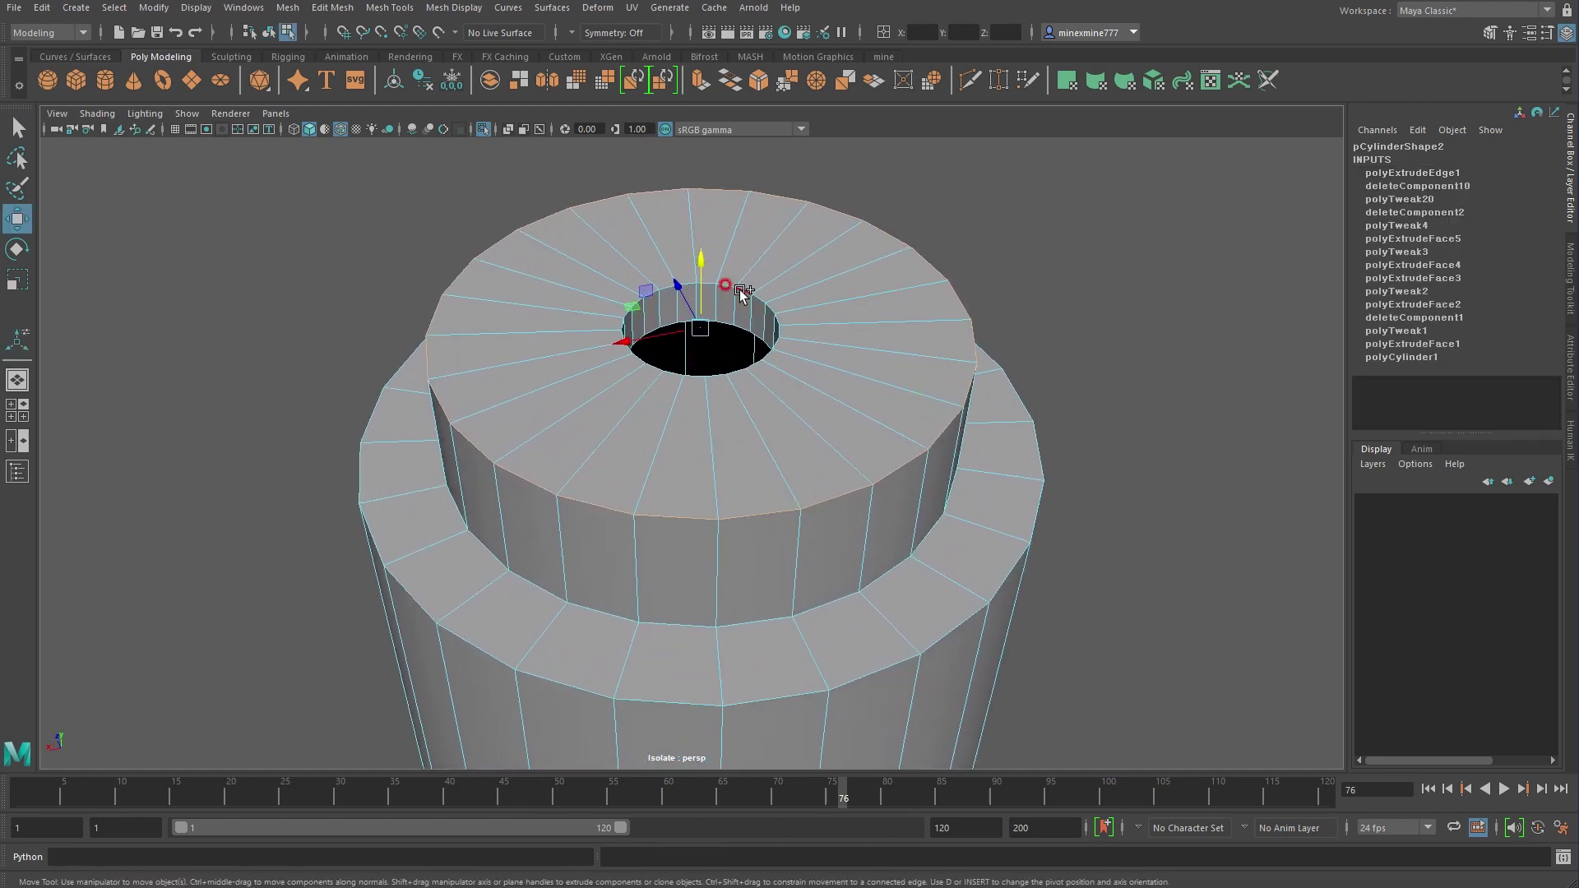
Bevel the cap's selected ring edges with 2 segments and a narrow fraction
scroll(771, 697, "down", 2)
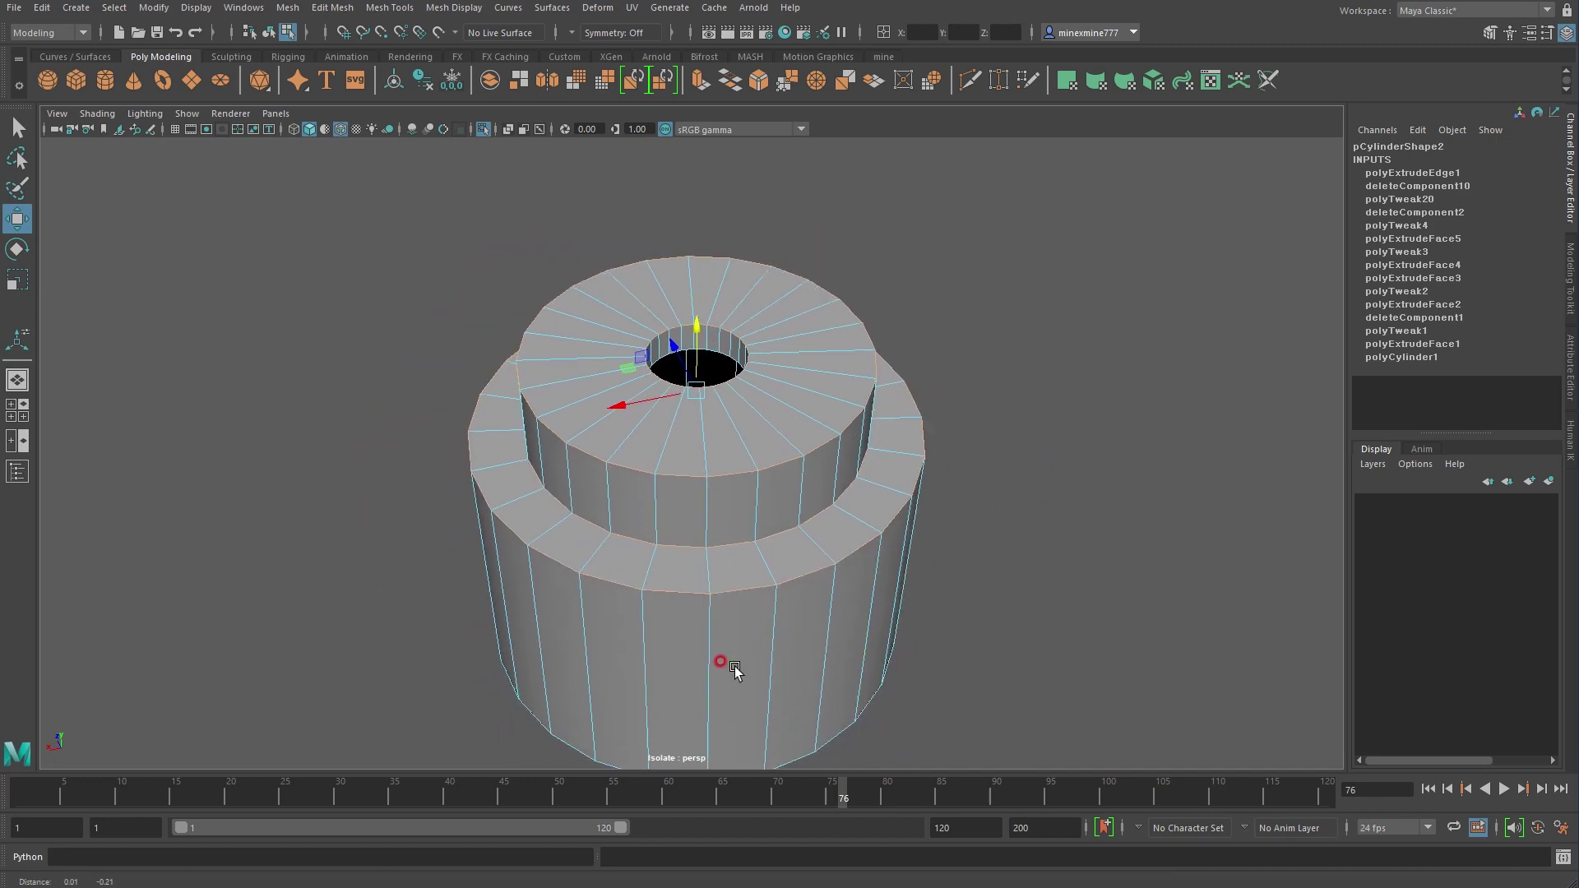
mouse_move(731, 663)
left_mouse_down("alt")
mouse_move(998, 506)
mouse_move(842, 531)
mouse_move(914, 441)
left_mouse_up("alt")
left_click(332, 7)
left_click(352, 67)
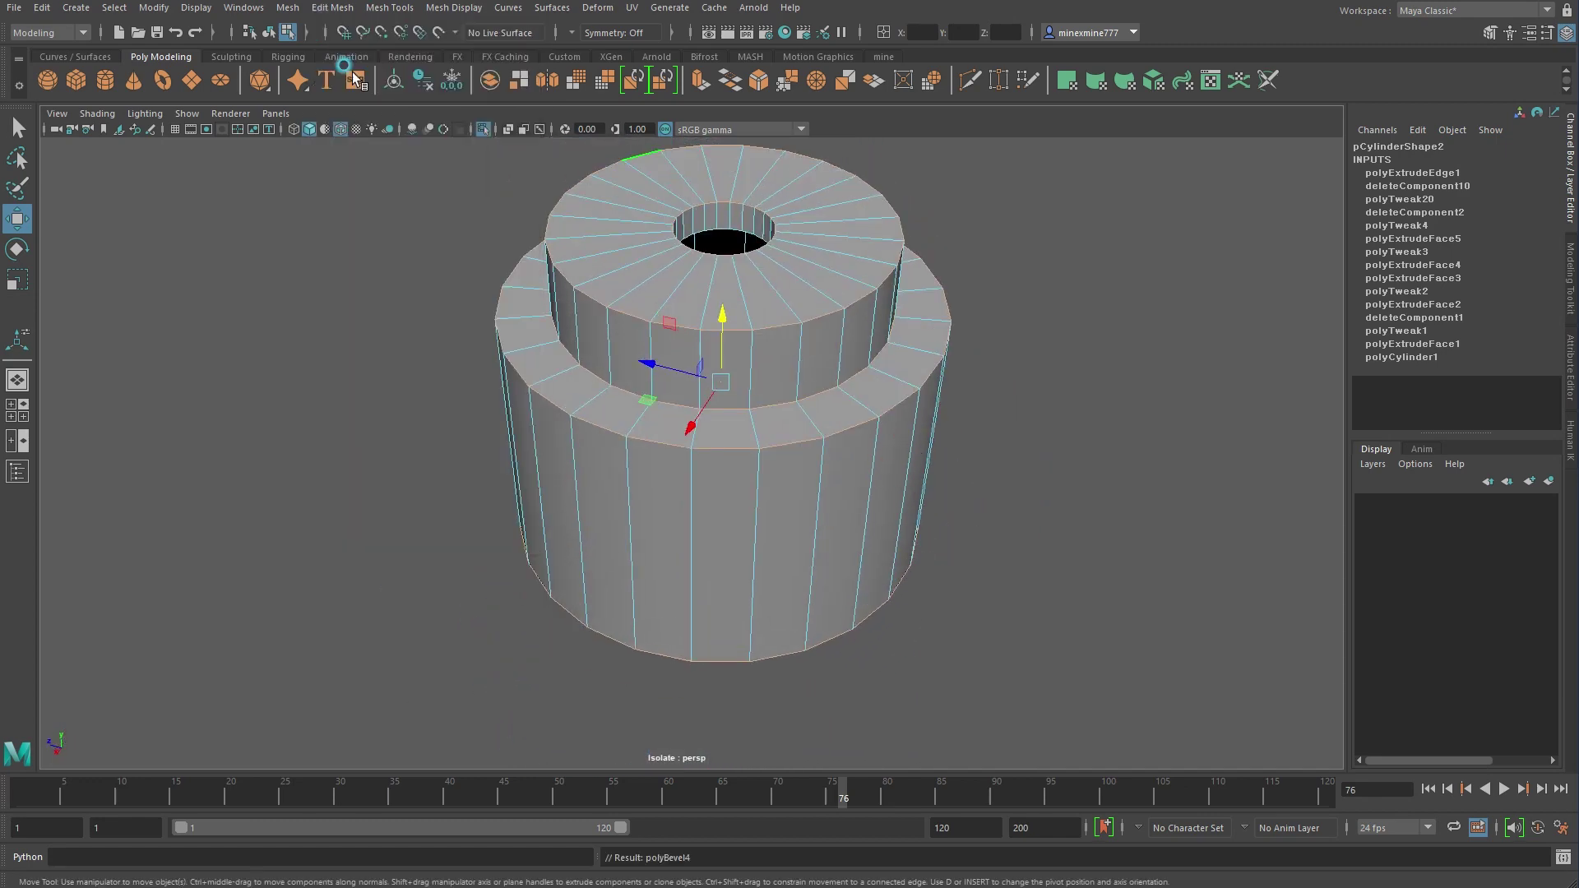
mouse_move(1110, 666)
left_mouse_down()
mouse_move(1125, 666)
mouse_move(1106, 666)
left_mouse_up()
left_click_drag(1093, 652, 726, 489)
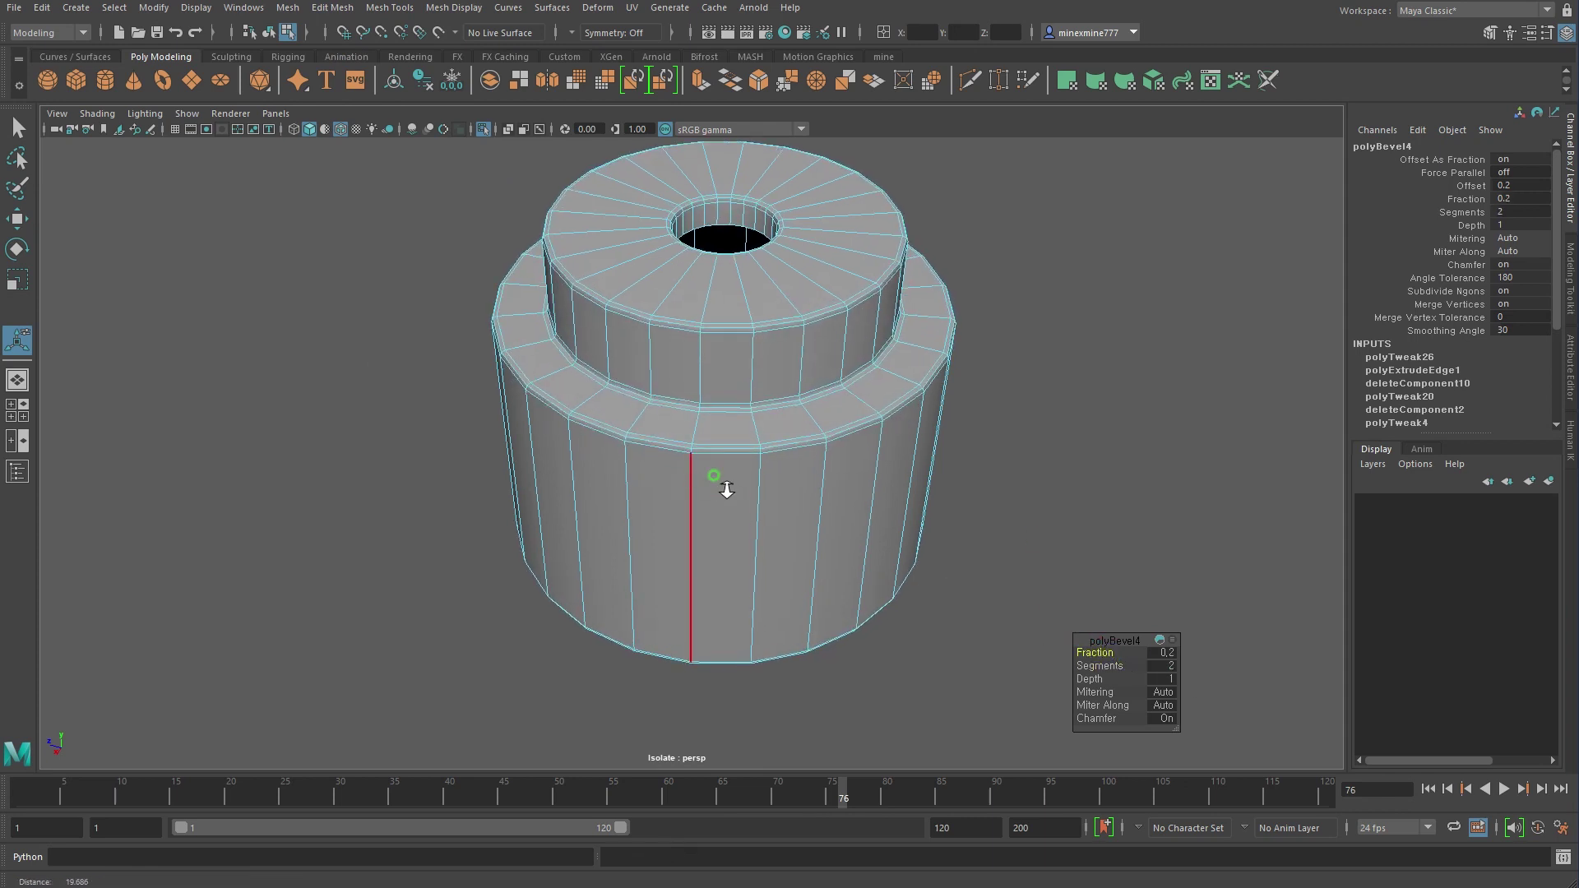
right_click_drag(727, 489, 1045, 613, "alt")
middle_click_drag(1093, 643, 1009, 616)
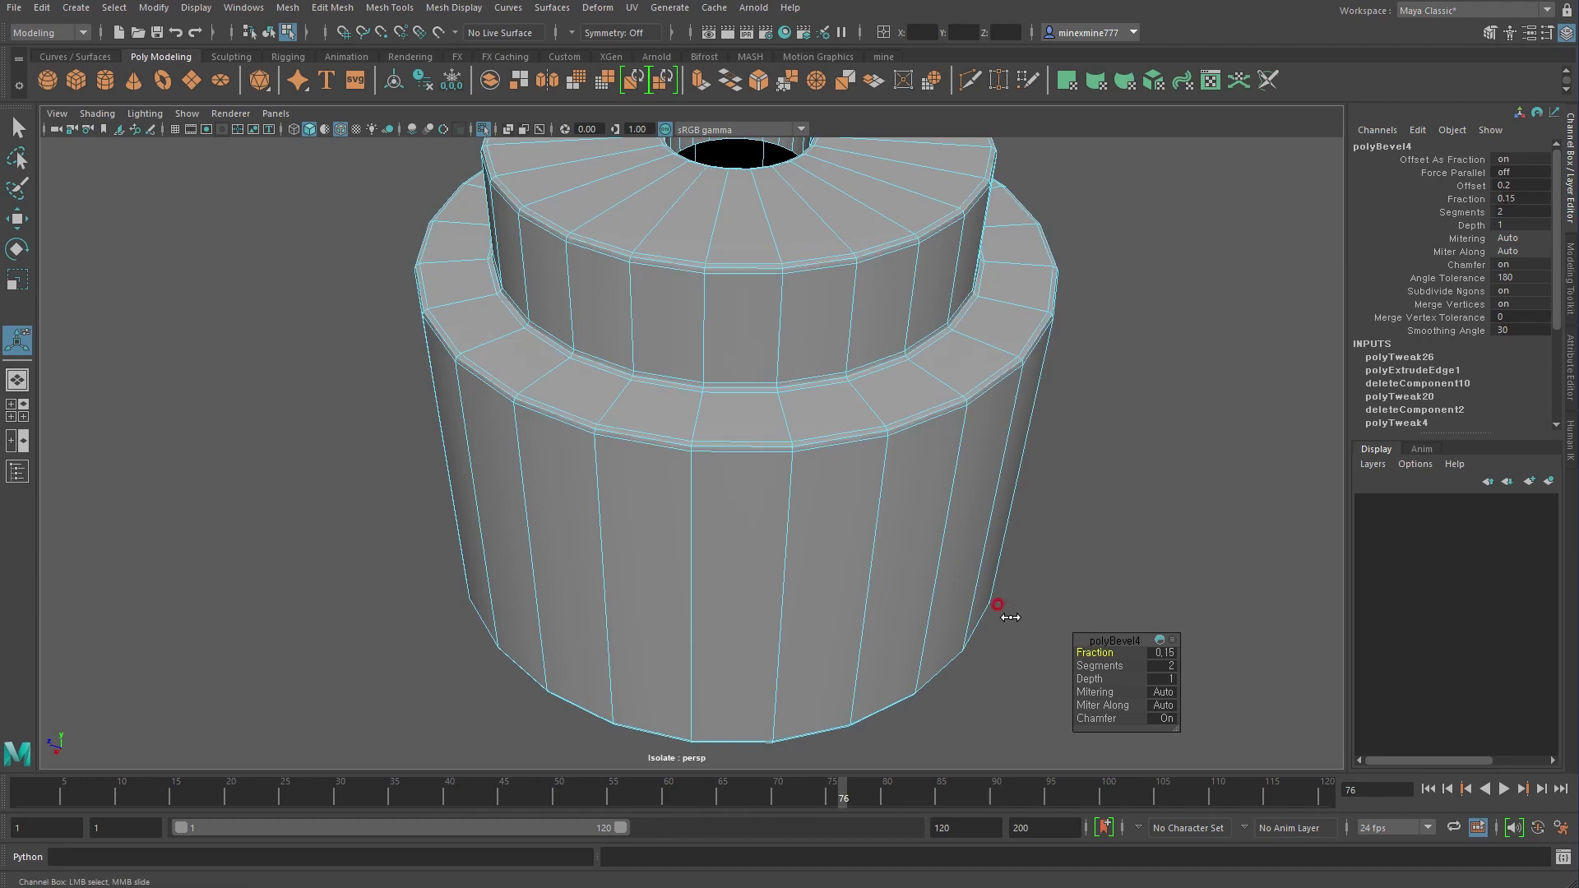
Return to object mode and exit isolation to show the whole bottle
key("F8")
key("q")
mouse_move(812, 353)
left_mouse_down("alt")
mouse_move(783, 547)
mouse_move(783, 487)
left_mouse_up("alt")
mouse_move(782, 487)
right_mouse_down("alt")
mouse_move(624, 512)
mouse_move(1103, 512)
mouse_move(849, 466)
right_mouse_up("alt")
key("ctrl+1")
Select the pump stem pCylinder11 with wireframe-on-shaded on and isolate it
left_click(850, 466)
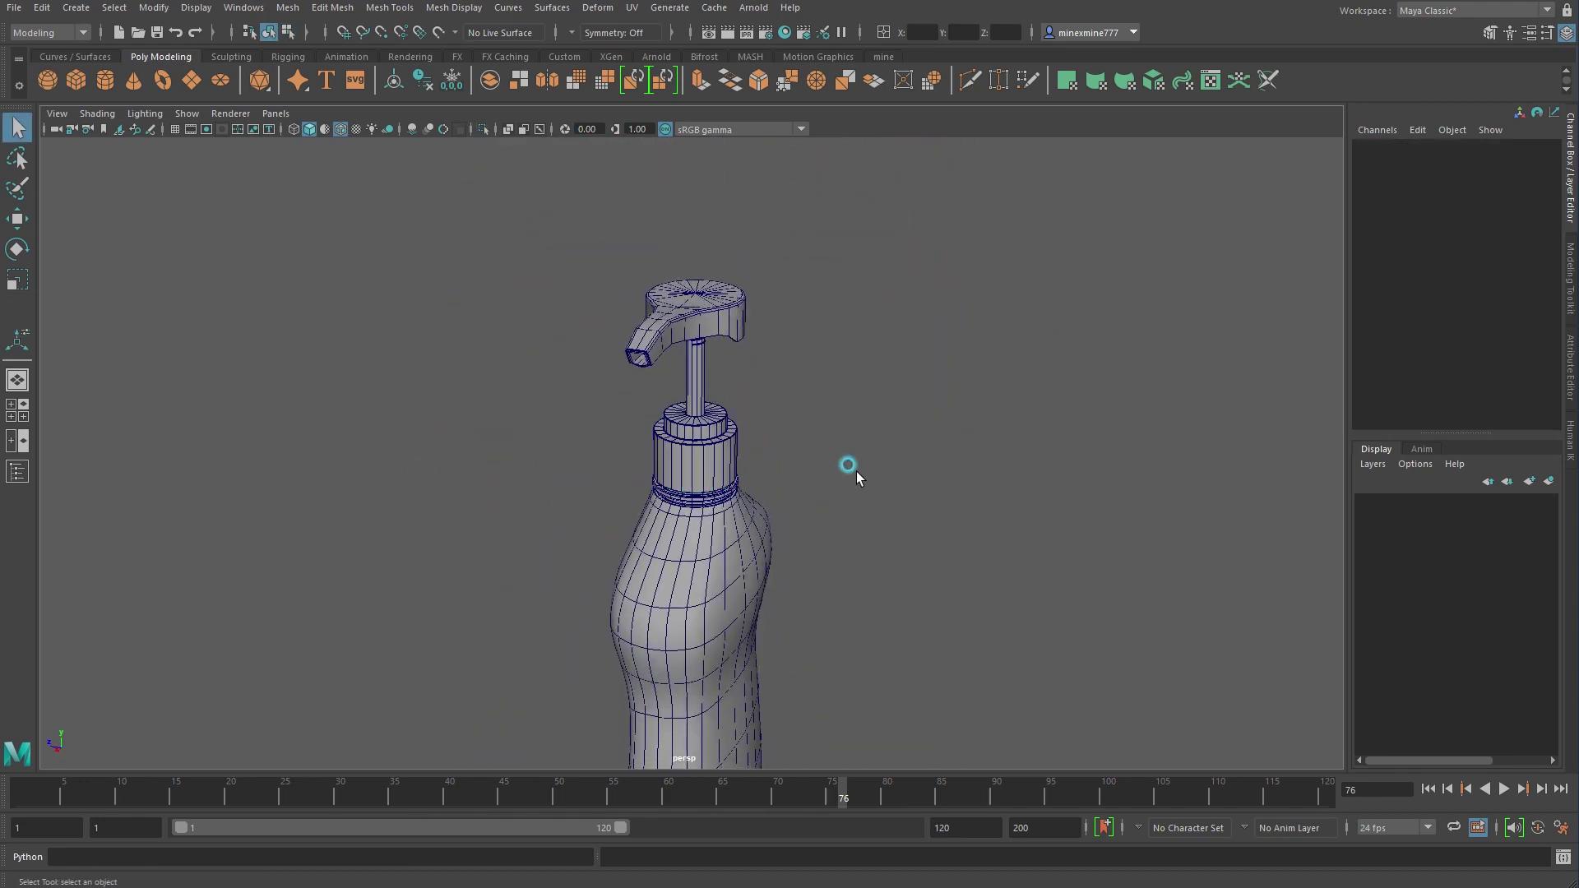
scroll(702, 379, "up", 2)
left_click(702, 377)
left_click(772, 296)
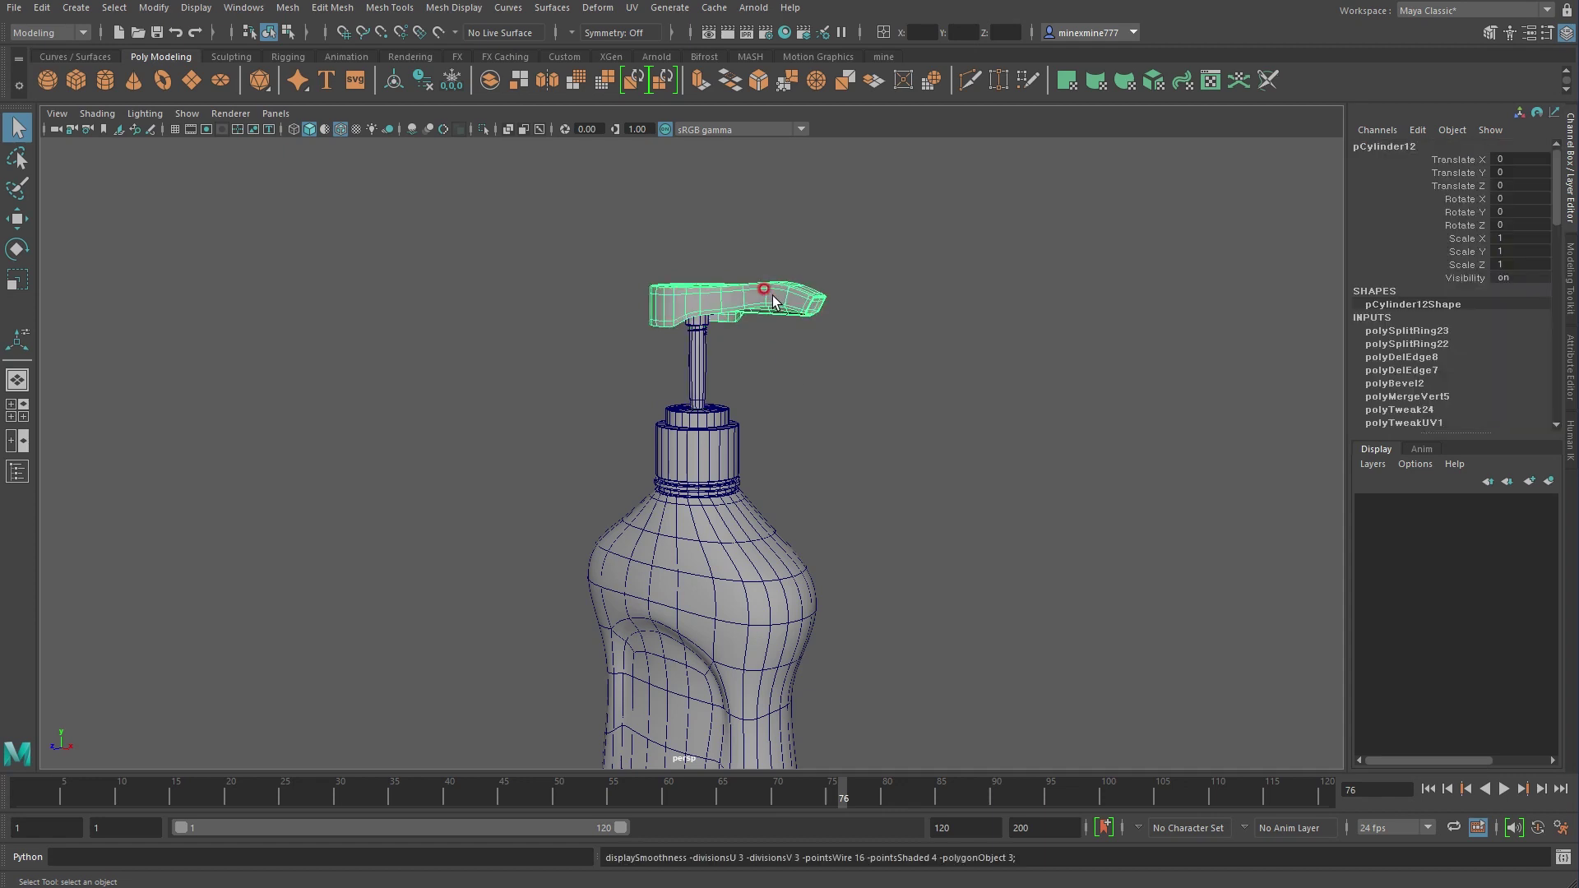
left_click(345, 128)
left_click(856, 395)
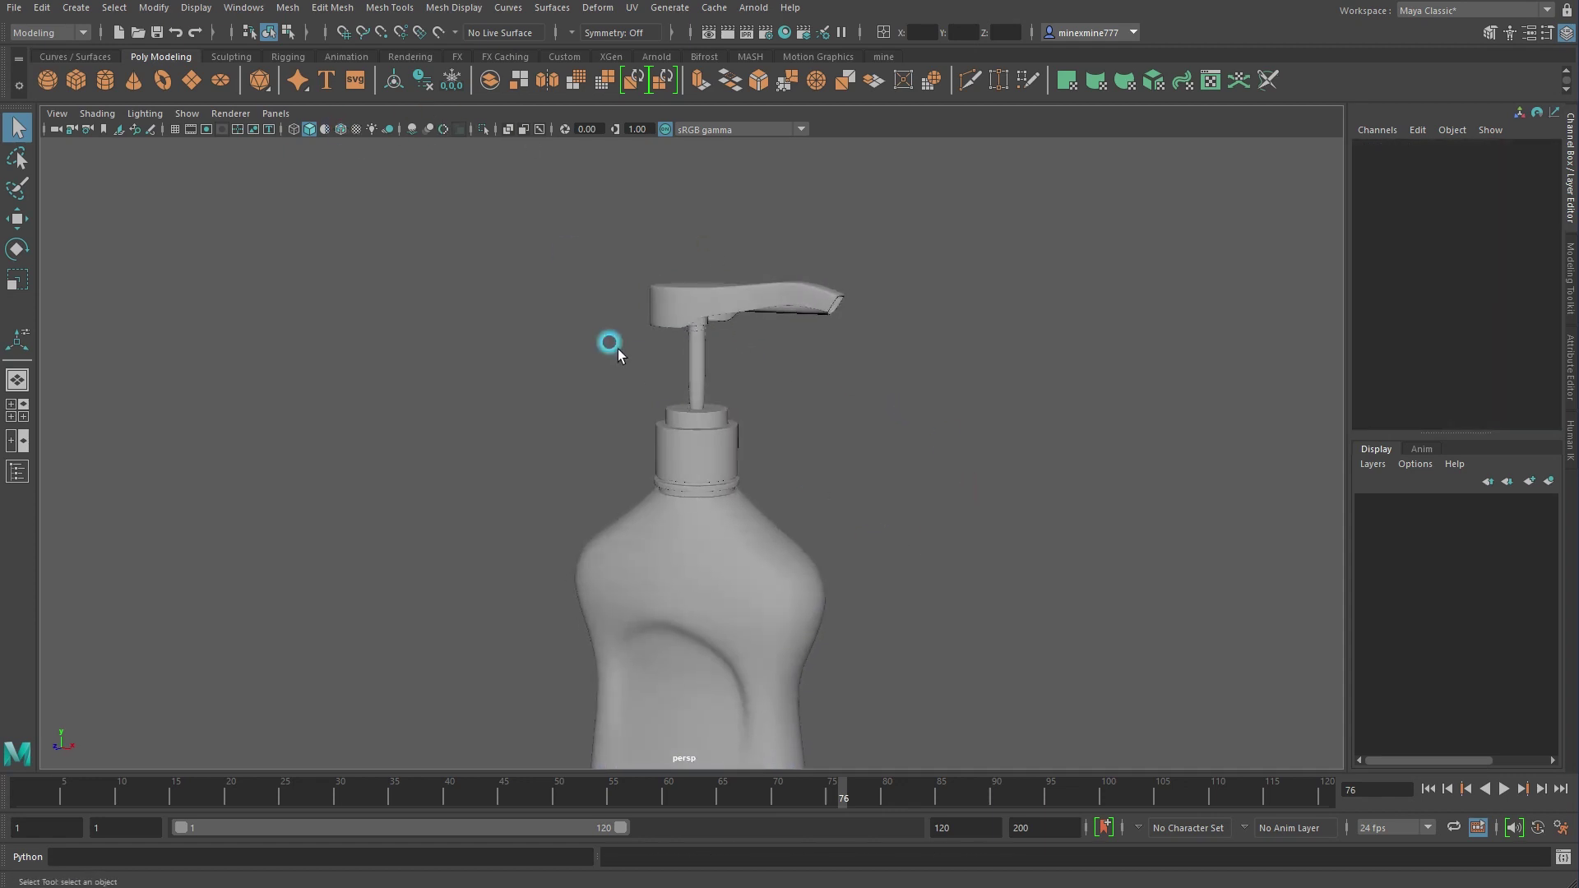
right_click_drag(589, 332, 683, 244, "alt")
left_click(683, 243)
left_click(342, 130)
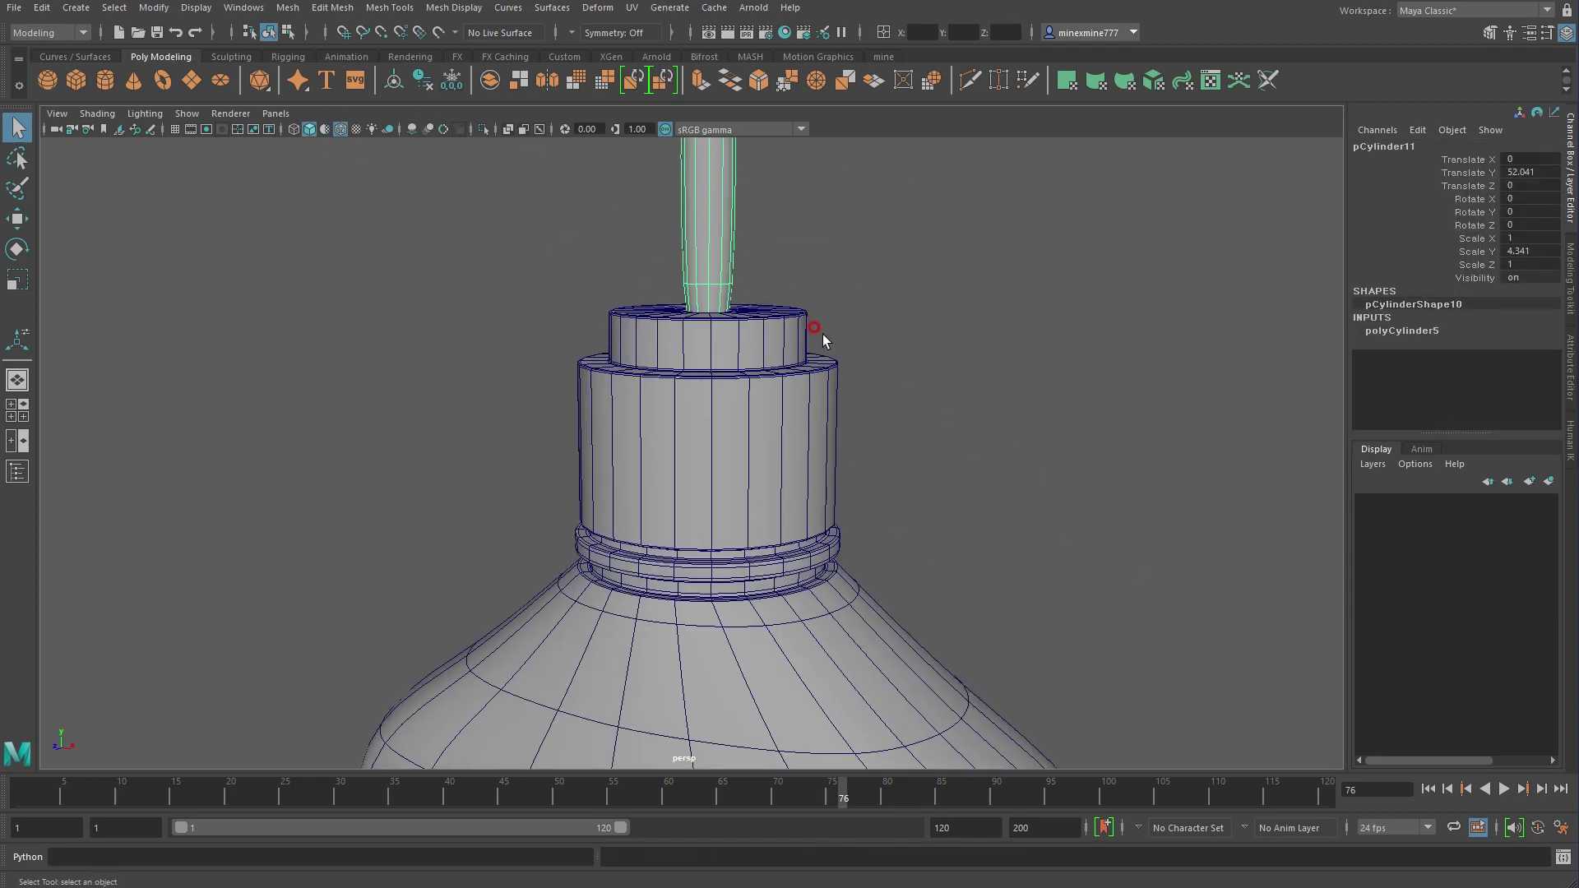
key("ctrl+1")
Insert an edge loop near the base of the pump stem
mouse_move(762, 350)
left_mouse_down("alt")
mouse_move(739, 243)
mouse_move(885, 420)
left_mouse_up("alt")
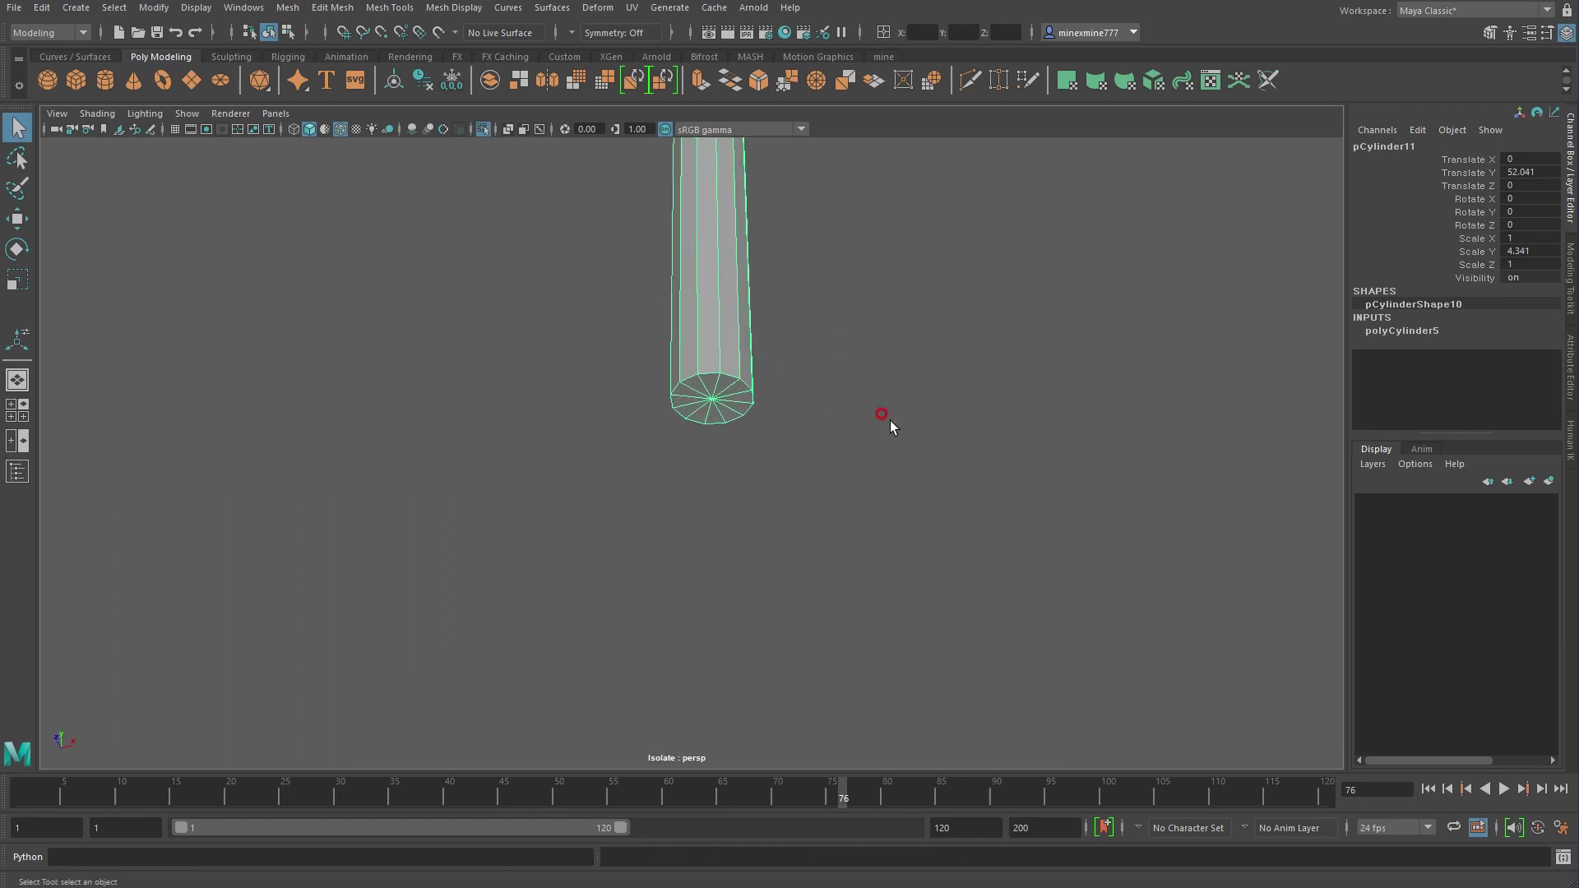
scroll(680, 289, "up", 2)
right_click(680, 290)
left_click(386, 7)
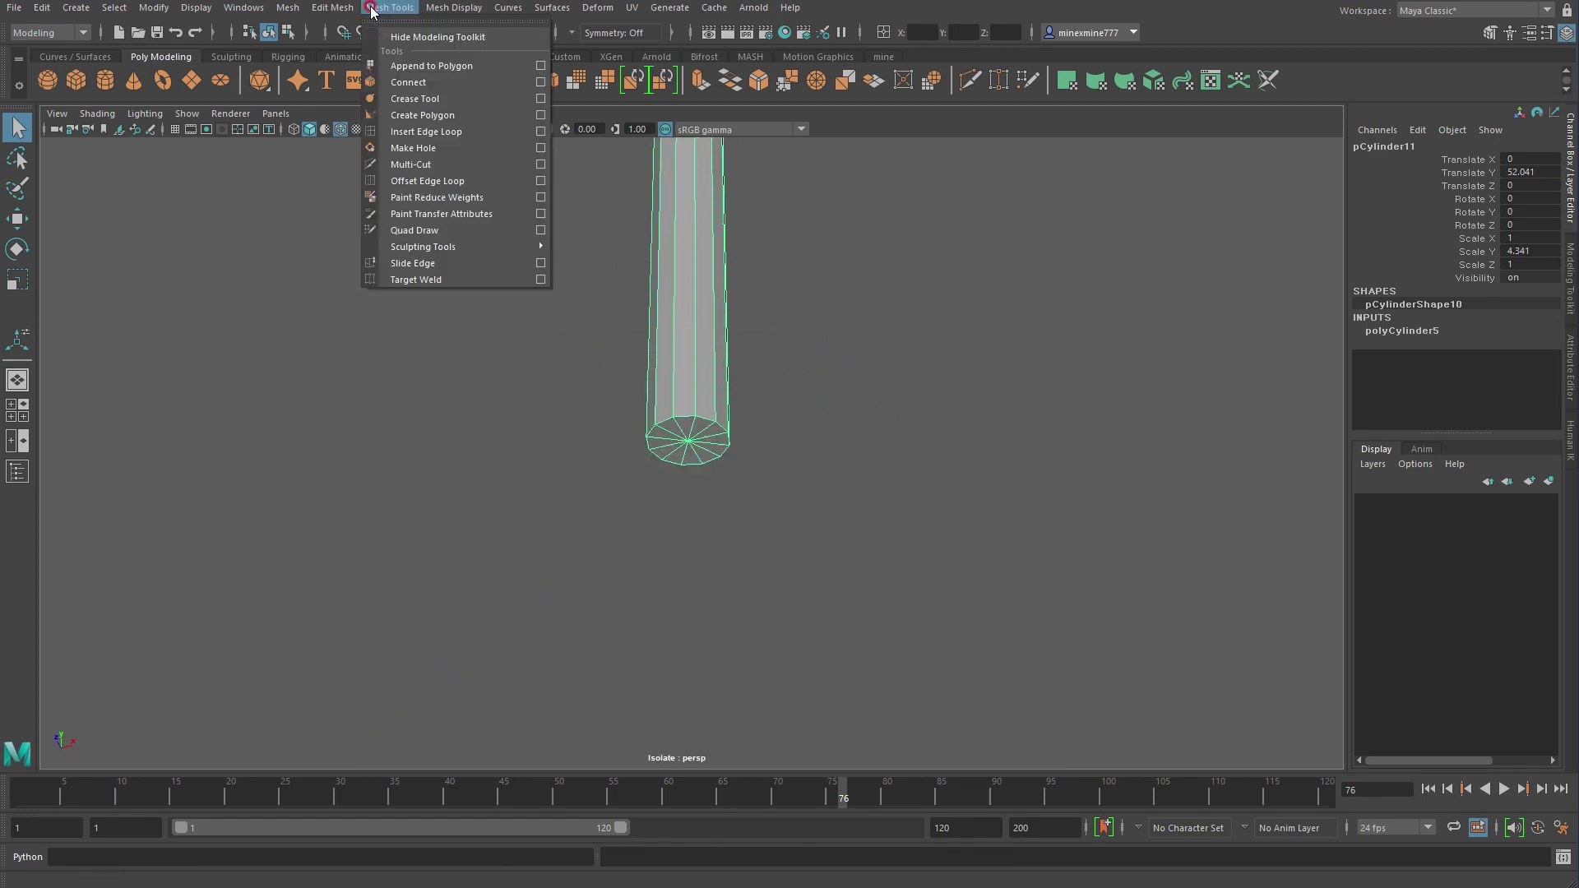
left_click(426, 132)
mouse_move(638, 340)
left_mouse_down("alt")
mouse_move(706, 375)
mouse_move(659, 342)
mouse_move(724, 349)
mouse_move(735, 475)
mouse_move(723, 425)
left_mouse_up("alt")
left_click(724, 411)
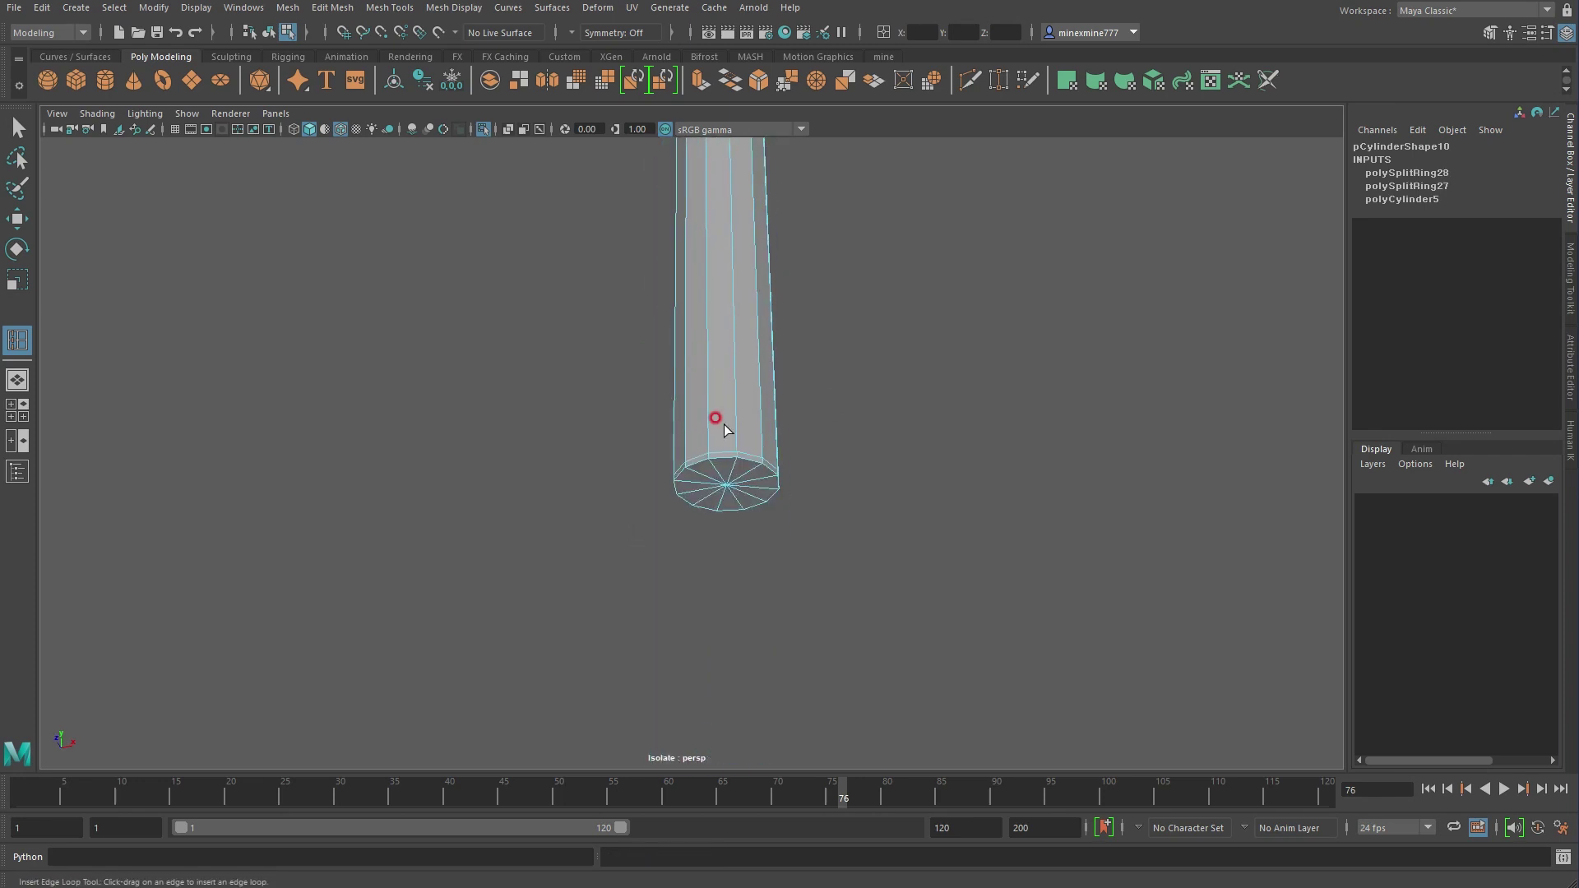
right_click_drag(751, 459, 777, 530)
Delete the stem's bottom cap faces to leave it open-ended, then exit isolation
key("w")
left_click(722, 525)
mouse_move(535, 433)
left_mouse_down()
mouse_move(797, 529)
mouse_move(740, 526)
left_mouse_up()
left_click(750, 556)
left_click(717, 482)
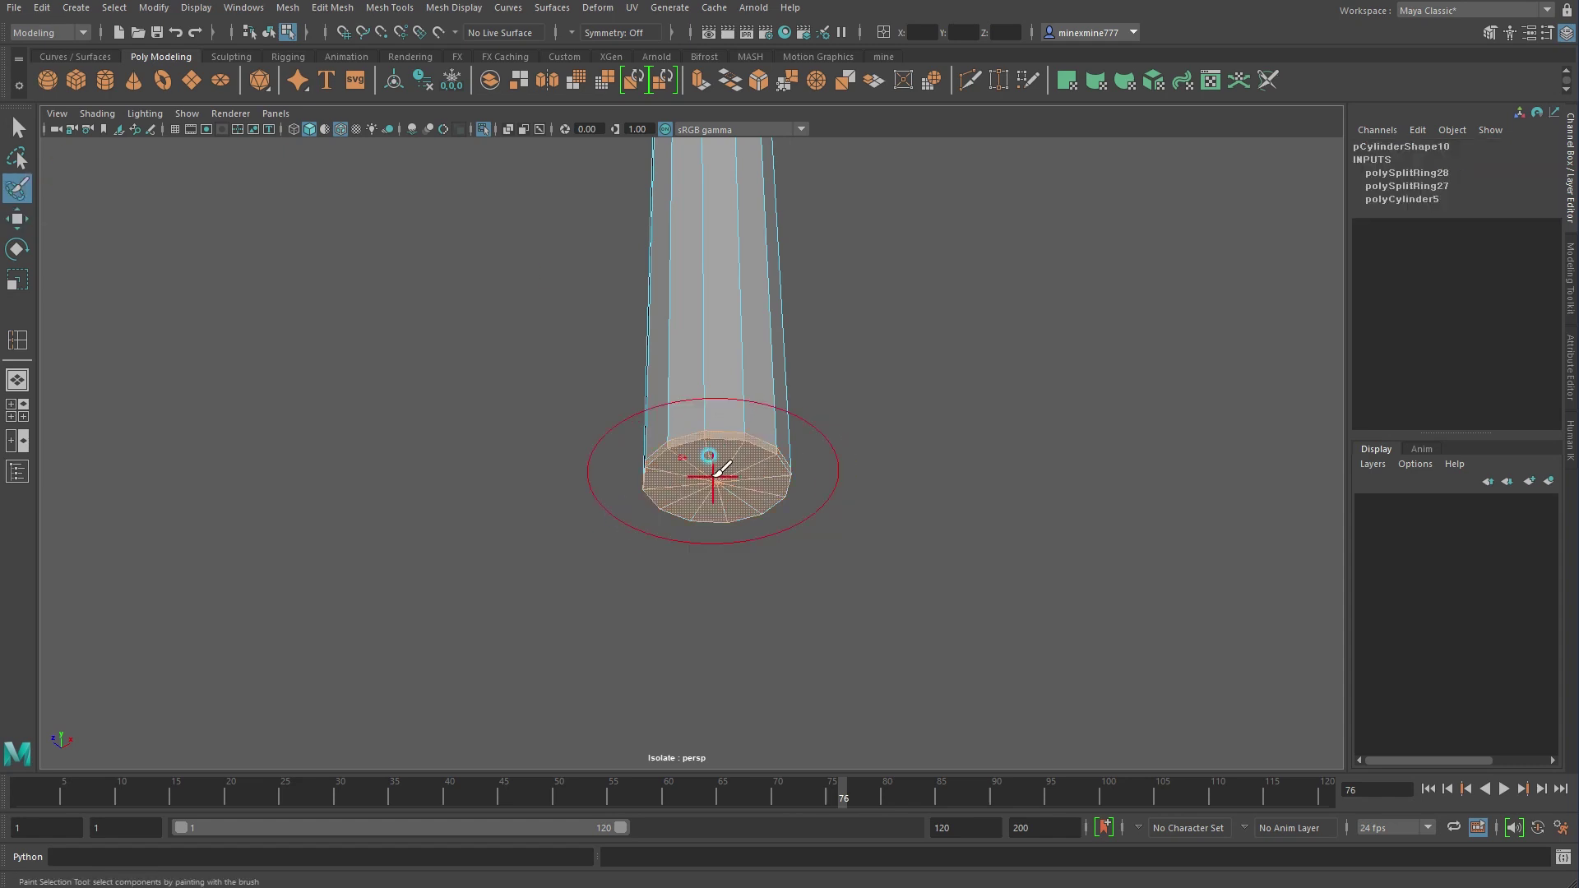
key("ctrl+z")
left_click(727, 479)
key("Delete")
key("F8")
key("w")
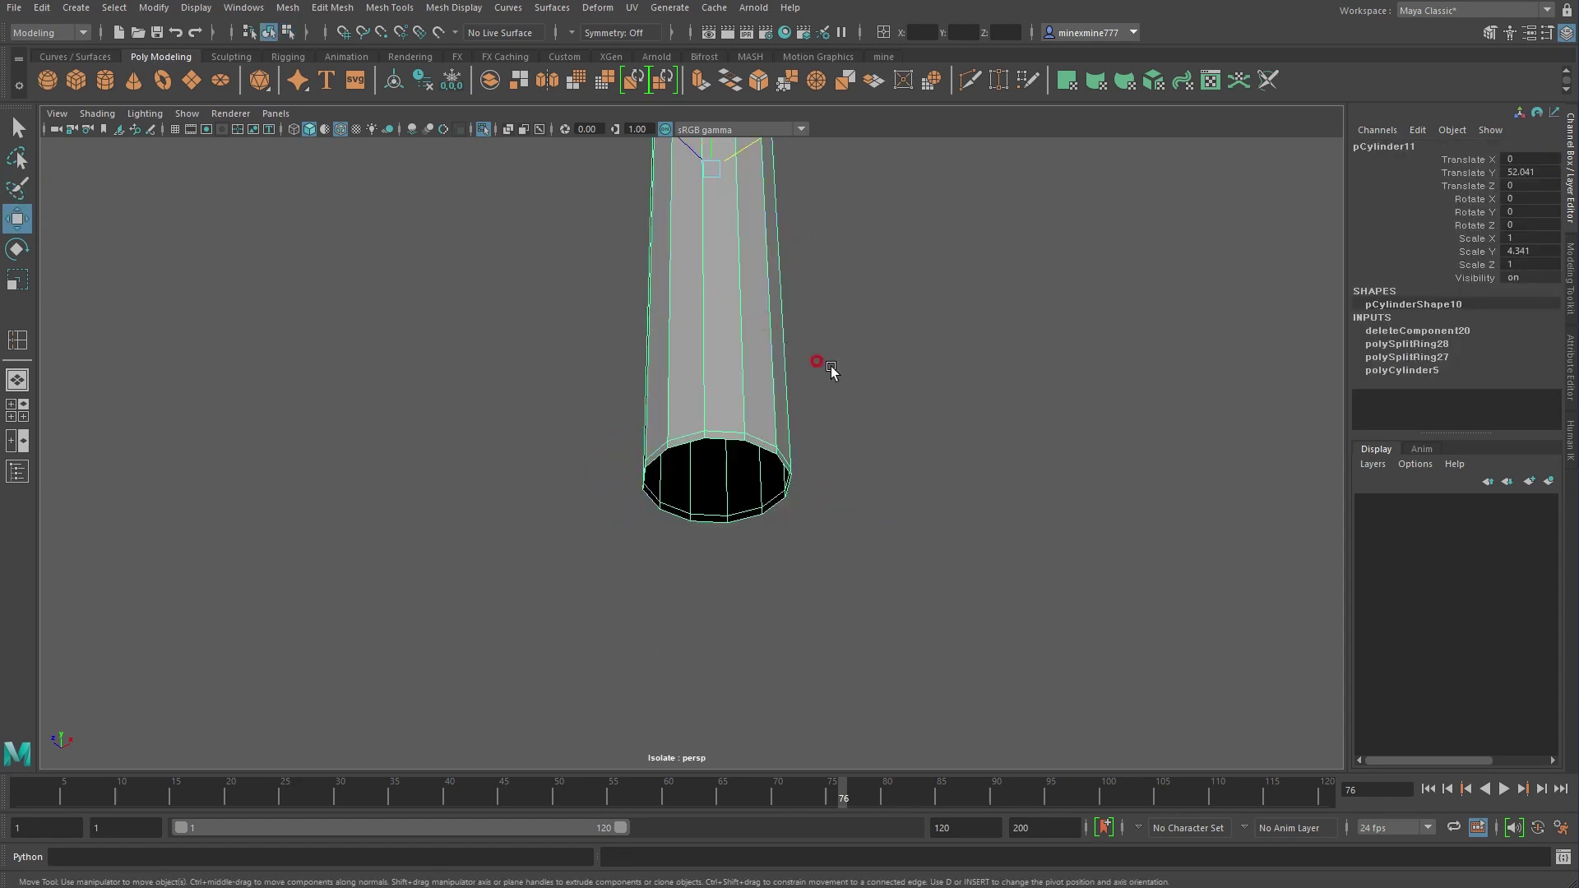
key("ctrl+1")
scroll(809, 445, "down", 5)
Select the cap collar's side faces with a marquee in the front view
left_click(876, 451)
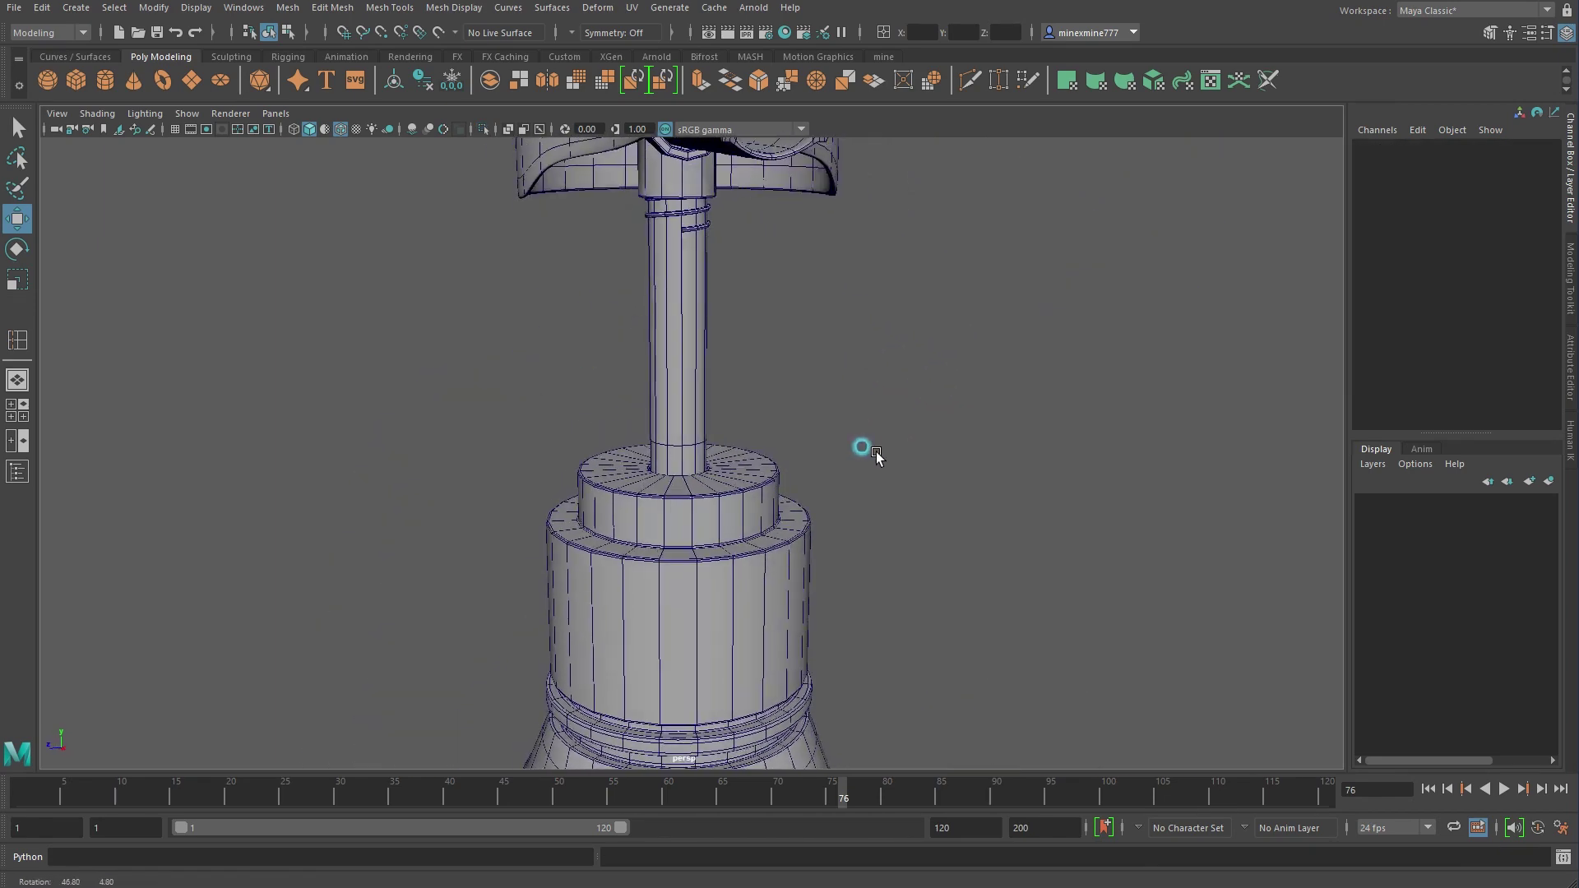
left_click(694, 342)
left_click(728, 494)
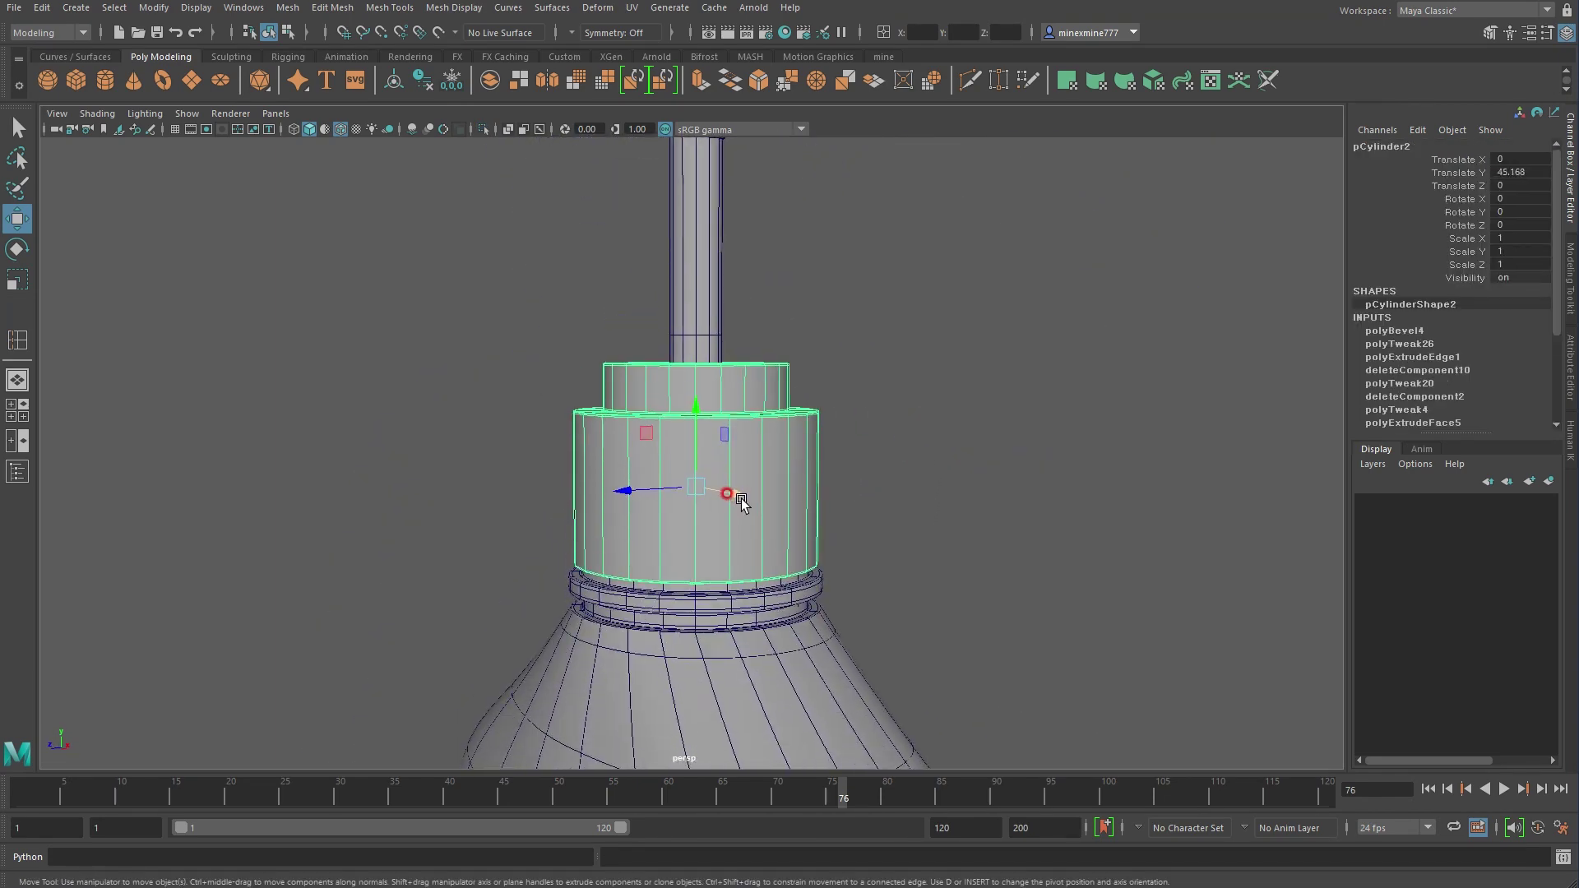
left_click_drag(763, 459, 789, 493, "alt")
right_click_drag(790, 493, 828, 547)
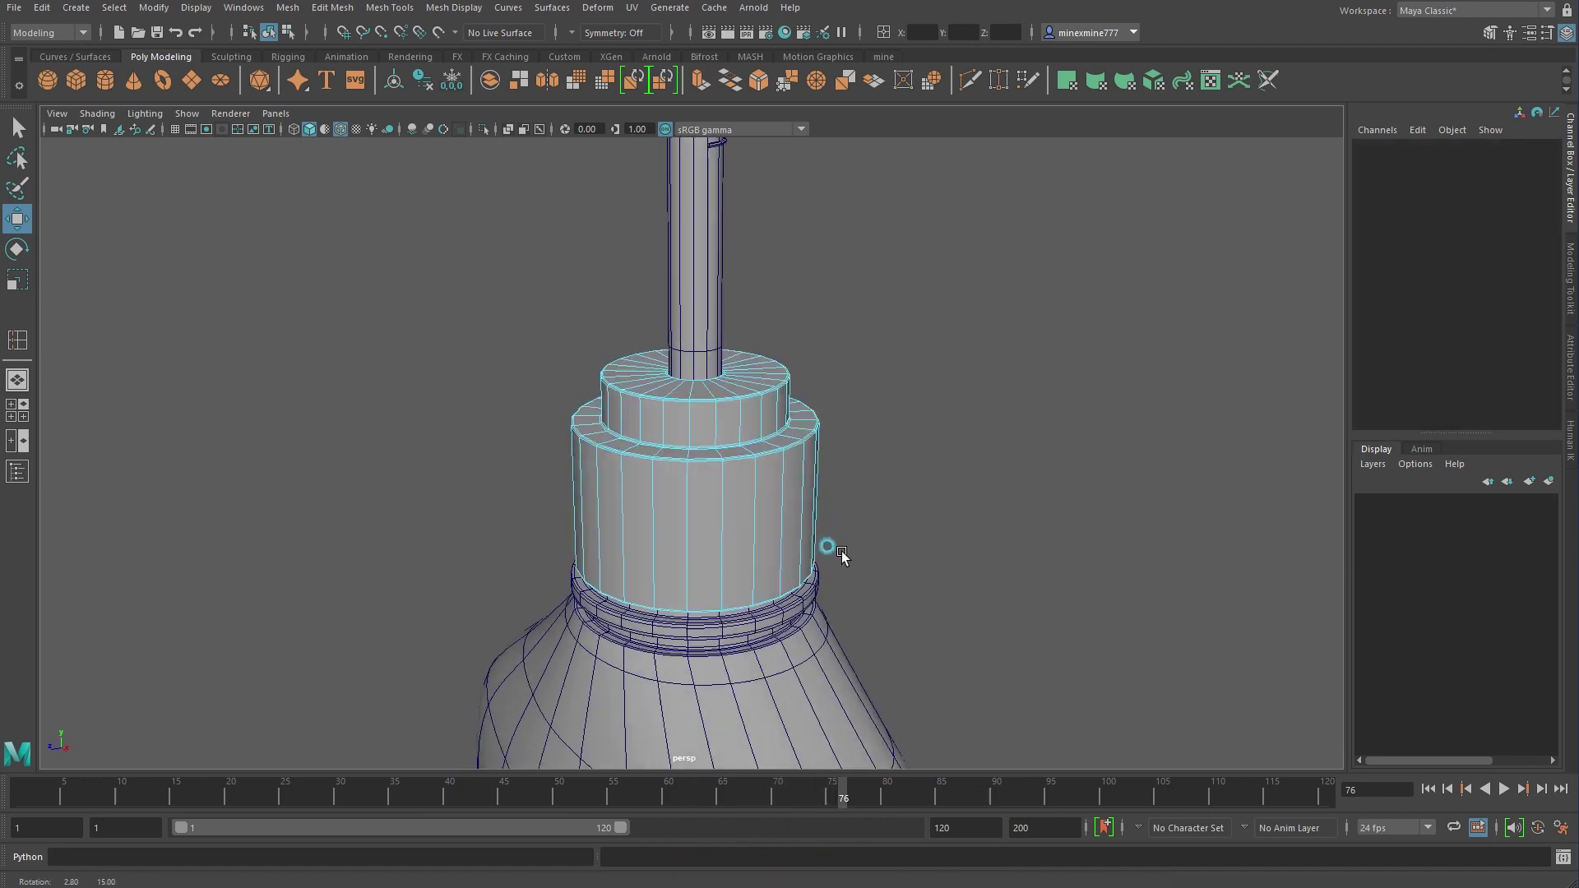
mouse_move(740, 476)
right_mouse_down()
mouse_move(826, 458)
mouse_move(658, 487)
right_mouse_up()
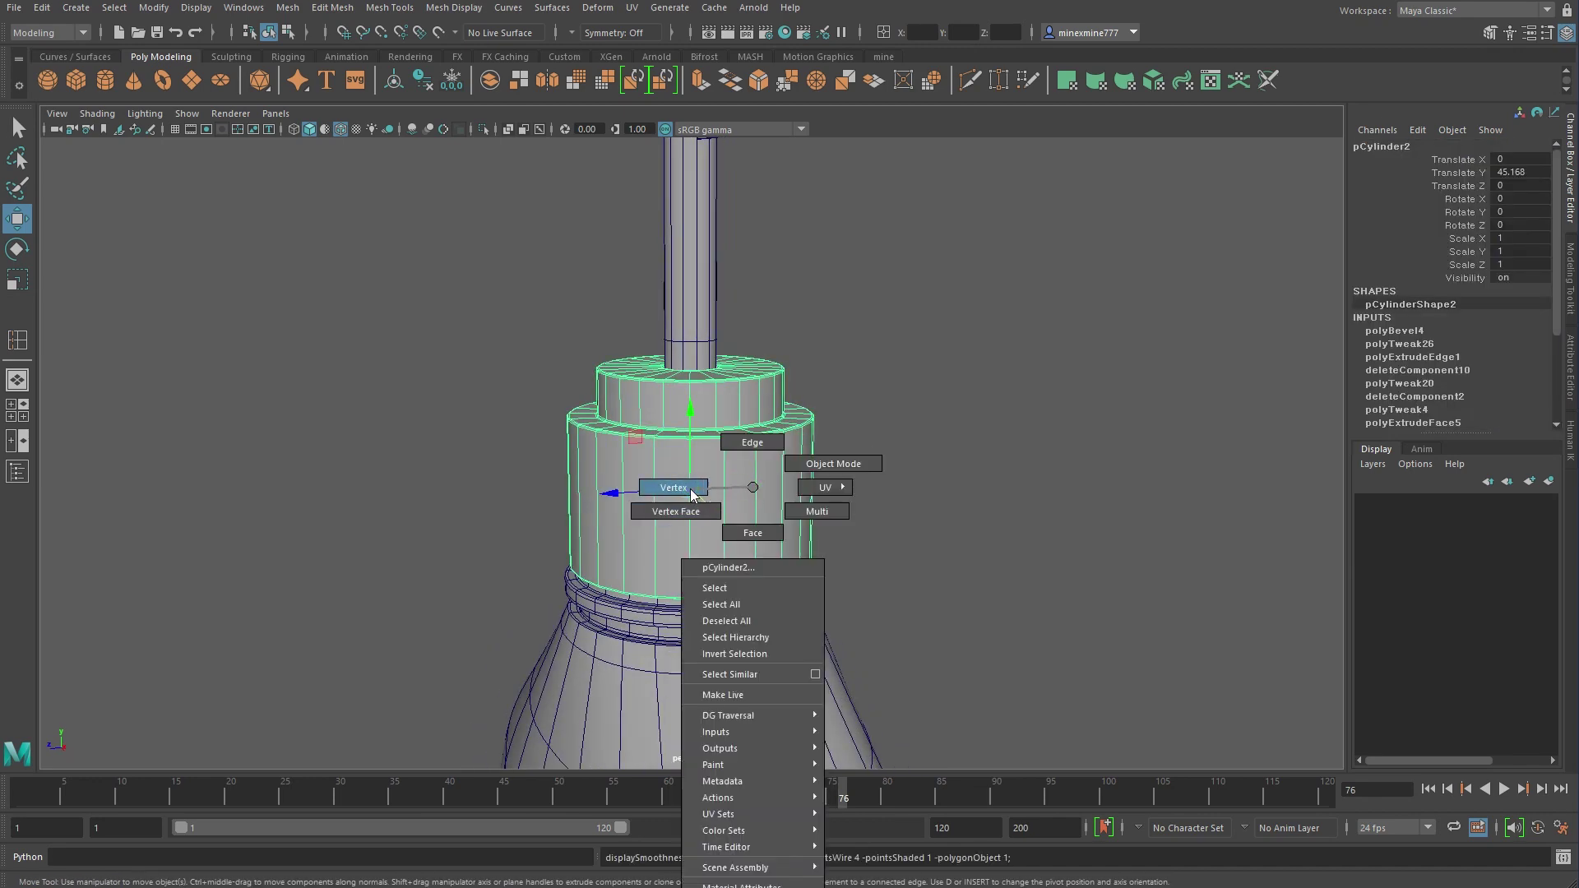
key("space")
key("space")
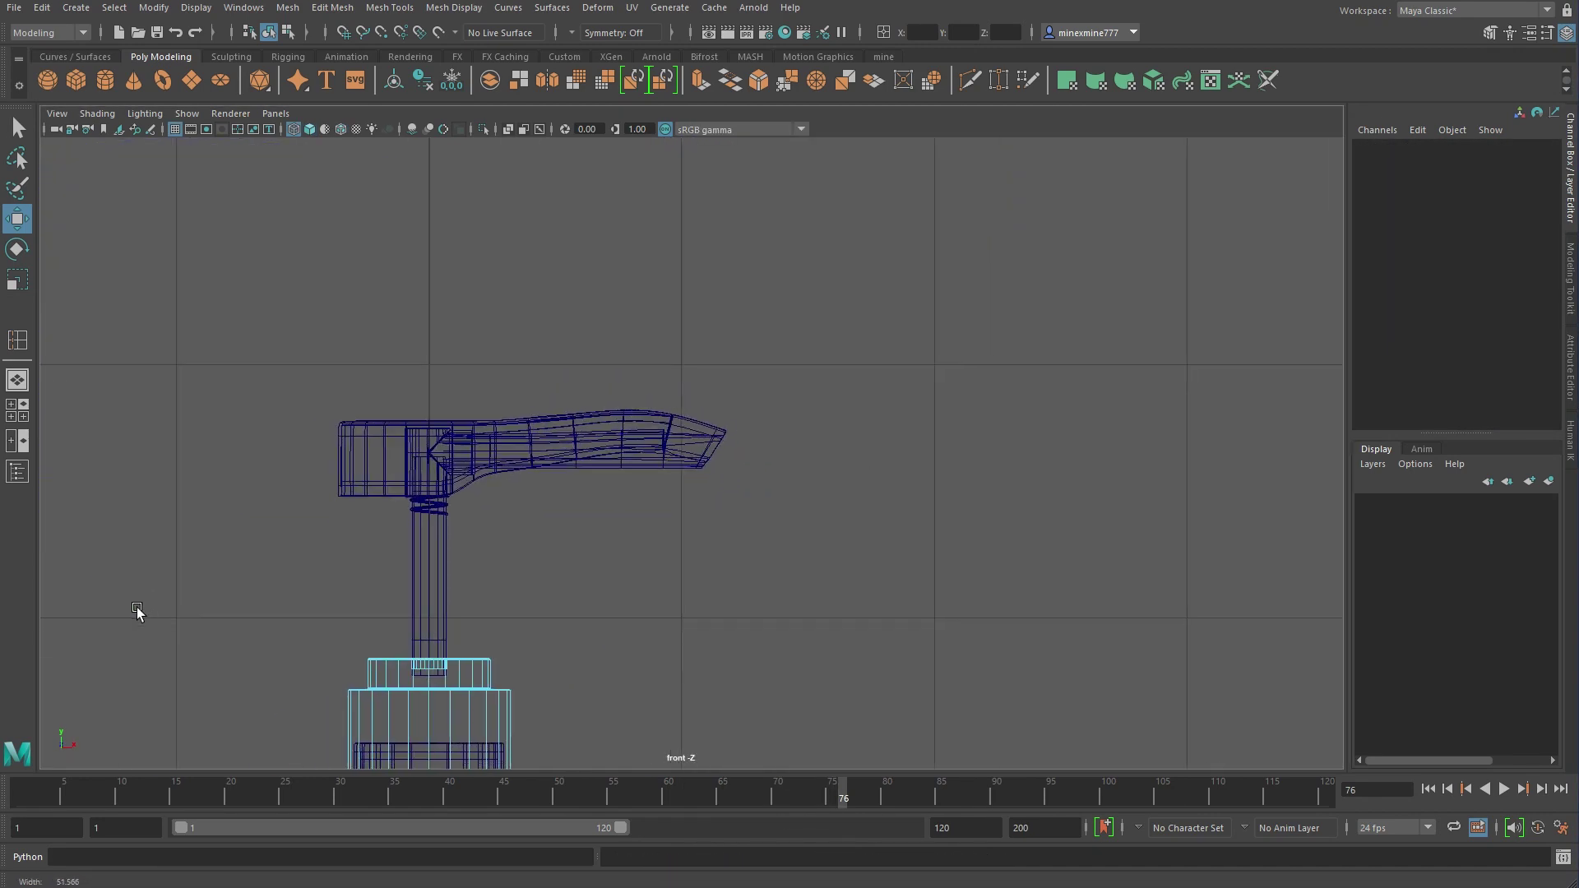
middle_click_drag(138, 614, 477, 398, "alt")
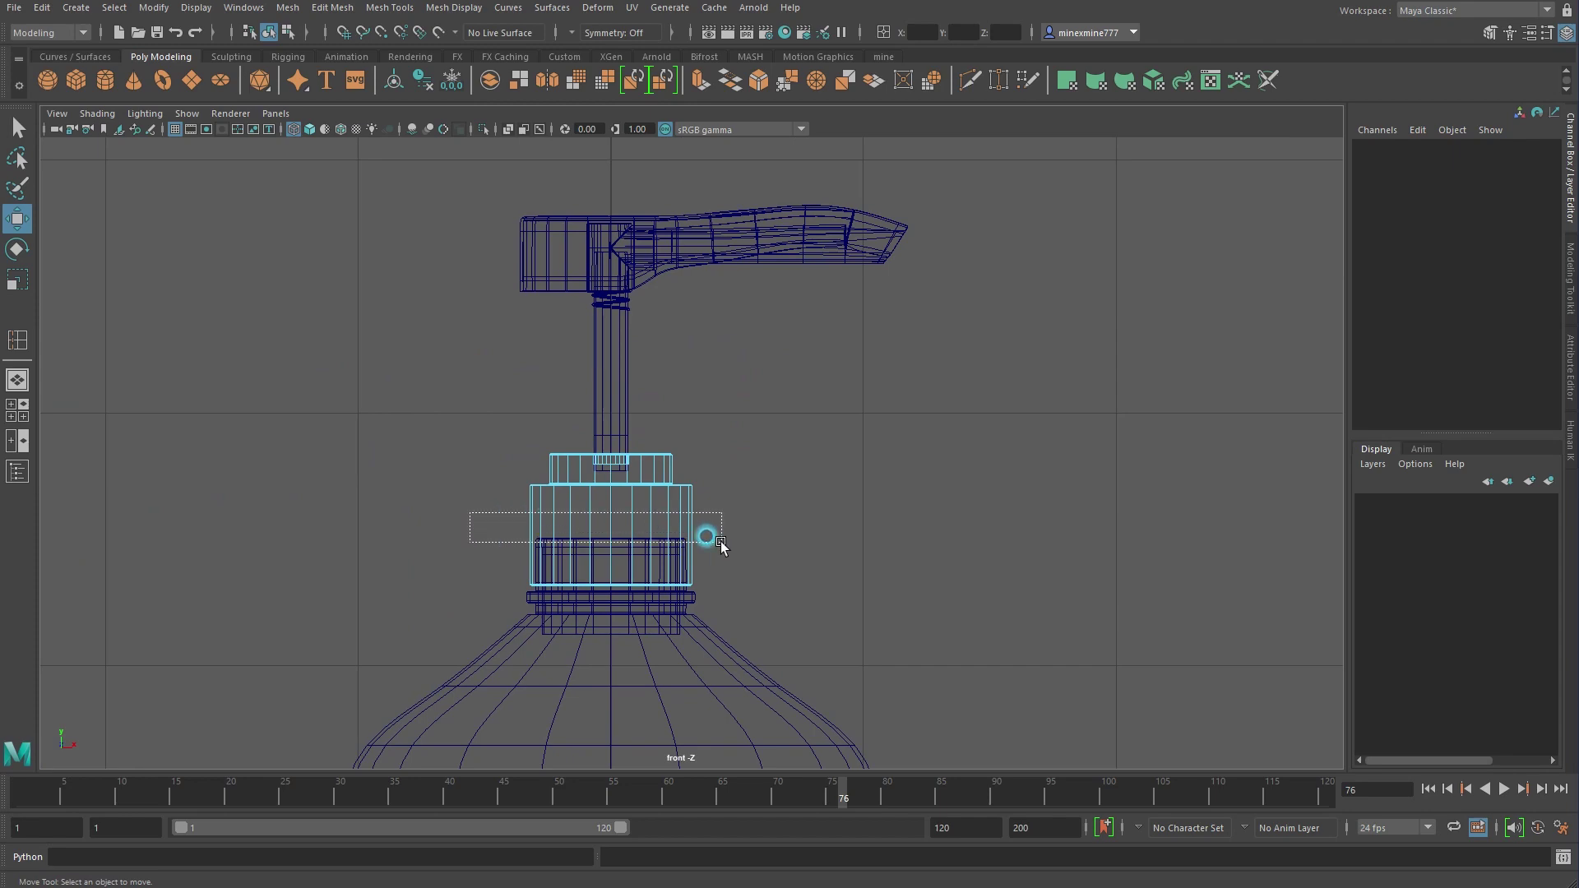
left_click_drag(721, 544, 721, 544)
right_click_drag(803, 578, 754, 606, "alt")
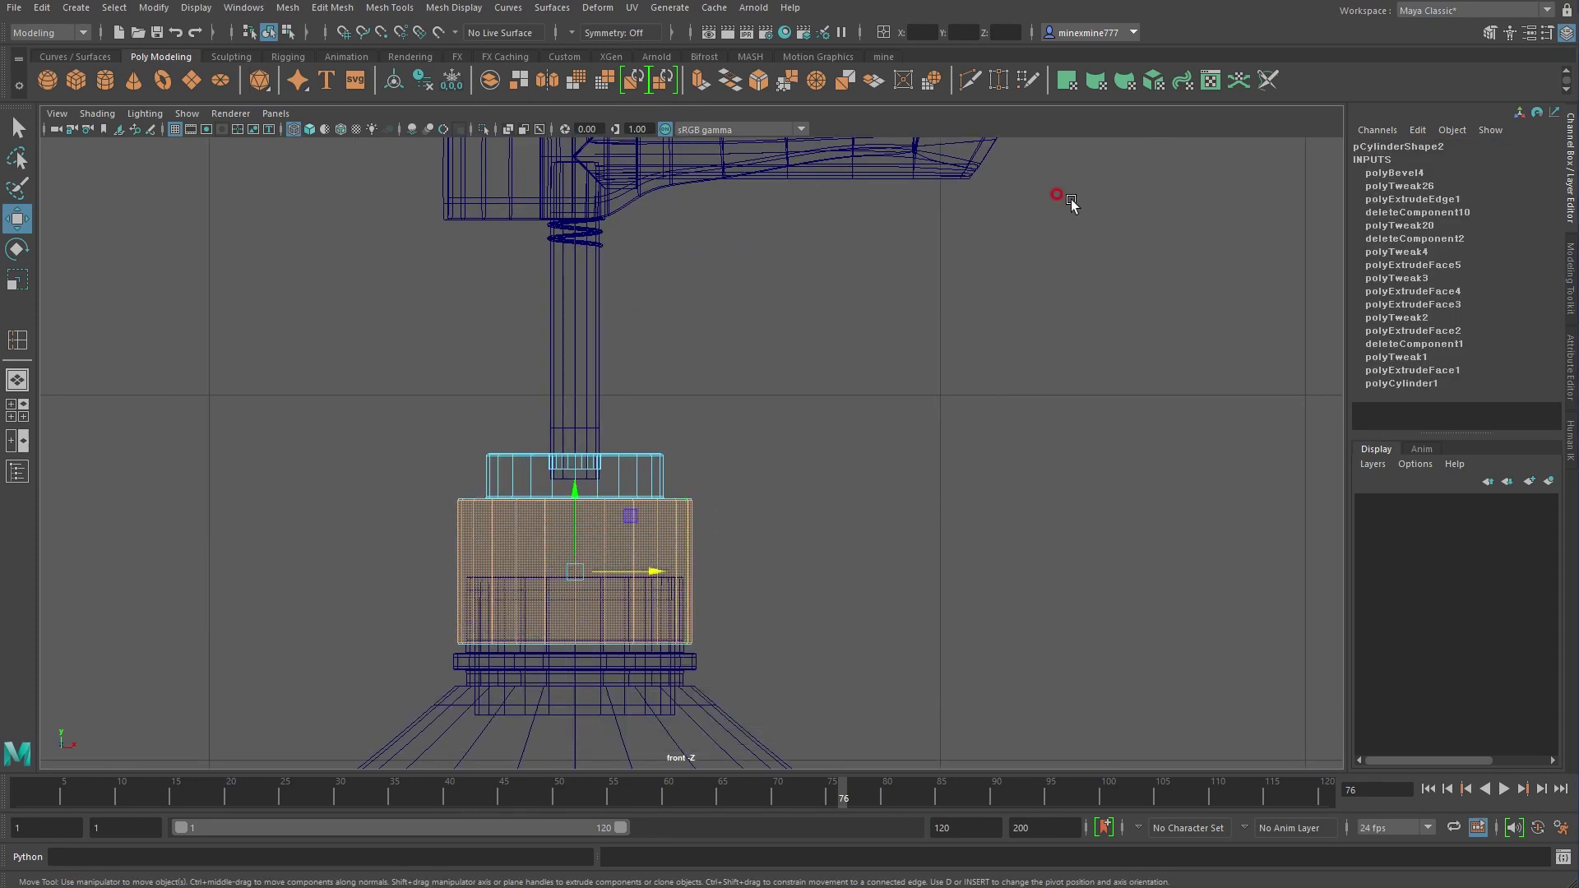
key("space")
key("space")
scroll(958, 423, "up", 5)
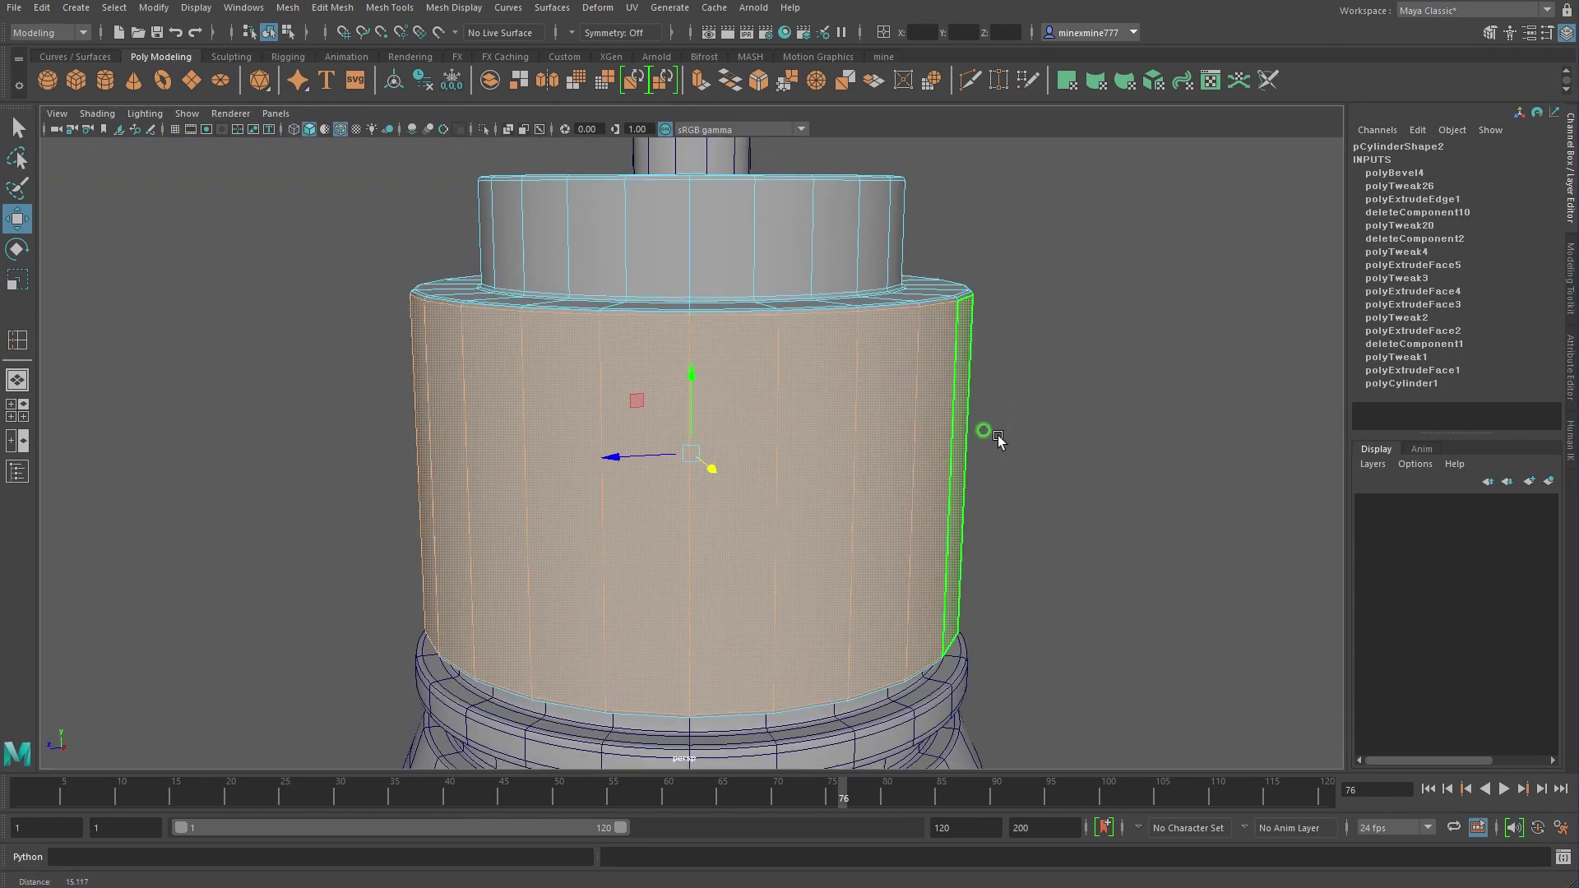
scroll(1020, 444, "down", 3)
Extrude the collar side faces with Keep Faces Together off and Offset 0.2
key("ctrl+e")
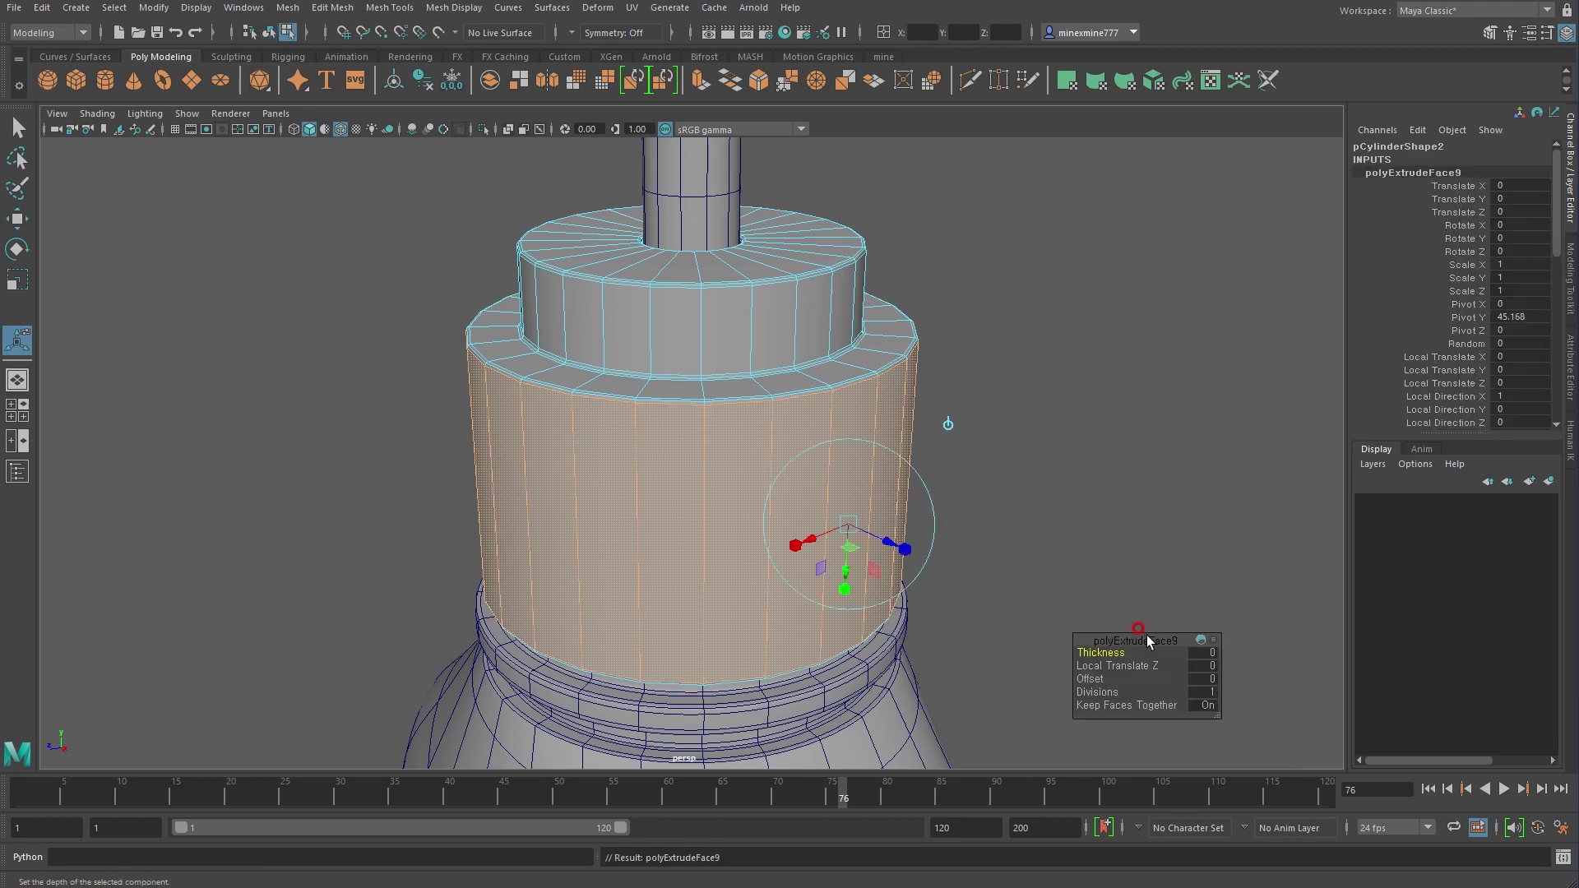
left_click_drag(1148, 641, 1158, 386)
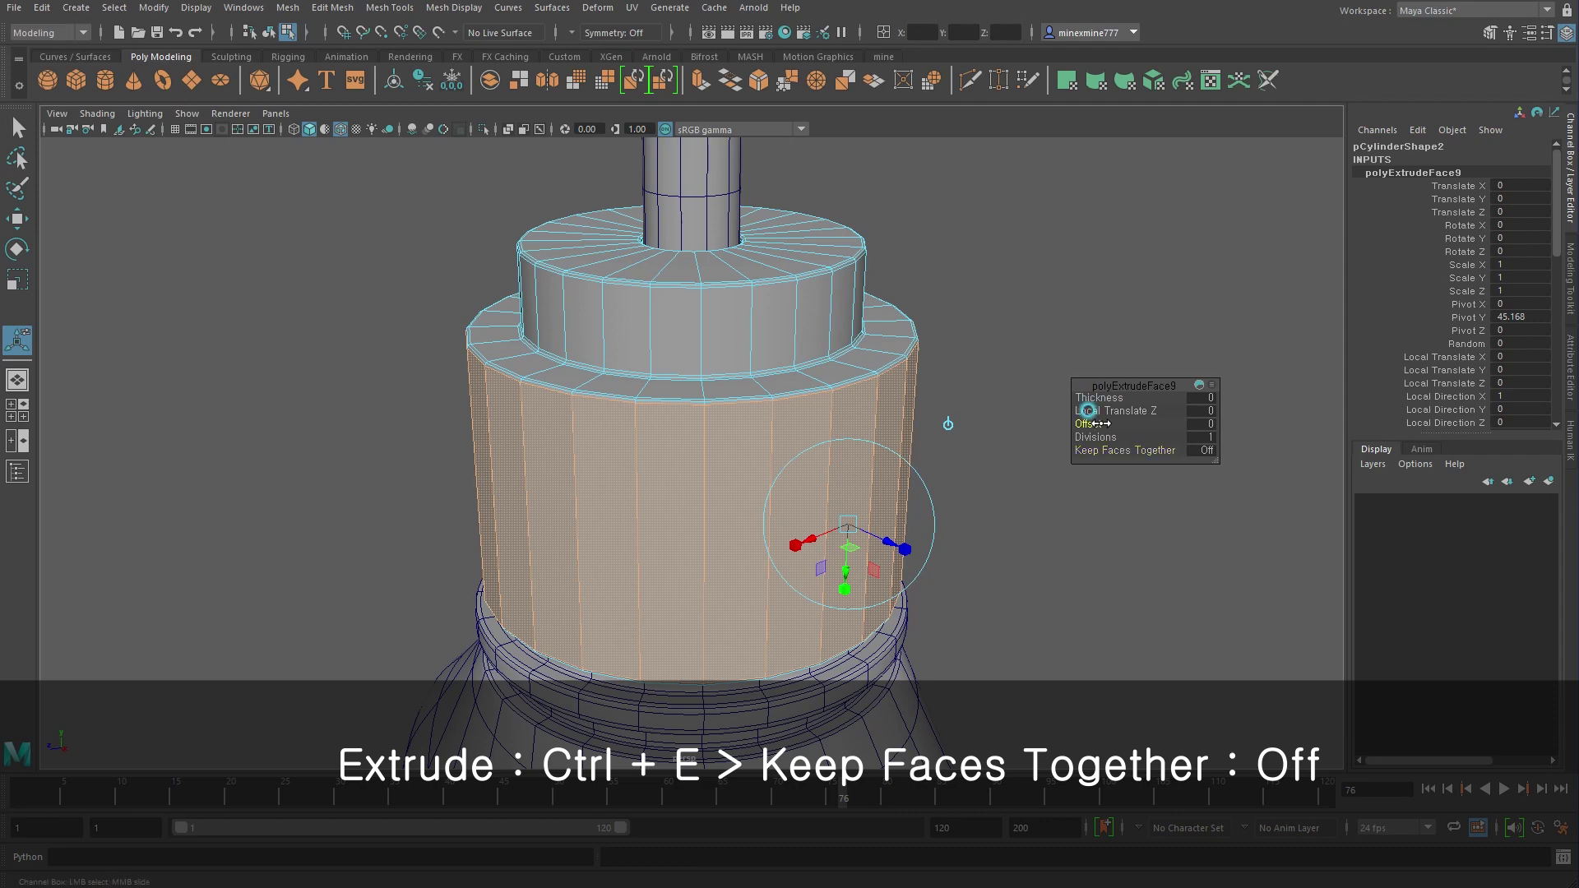
left_click_drag(1094, 423, 1096, 422)
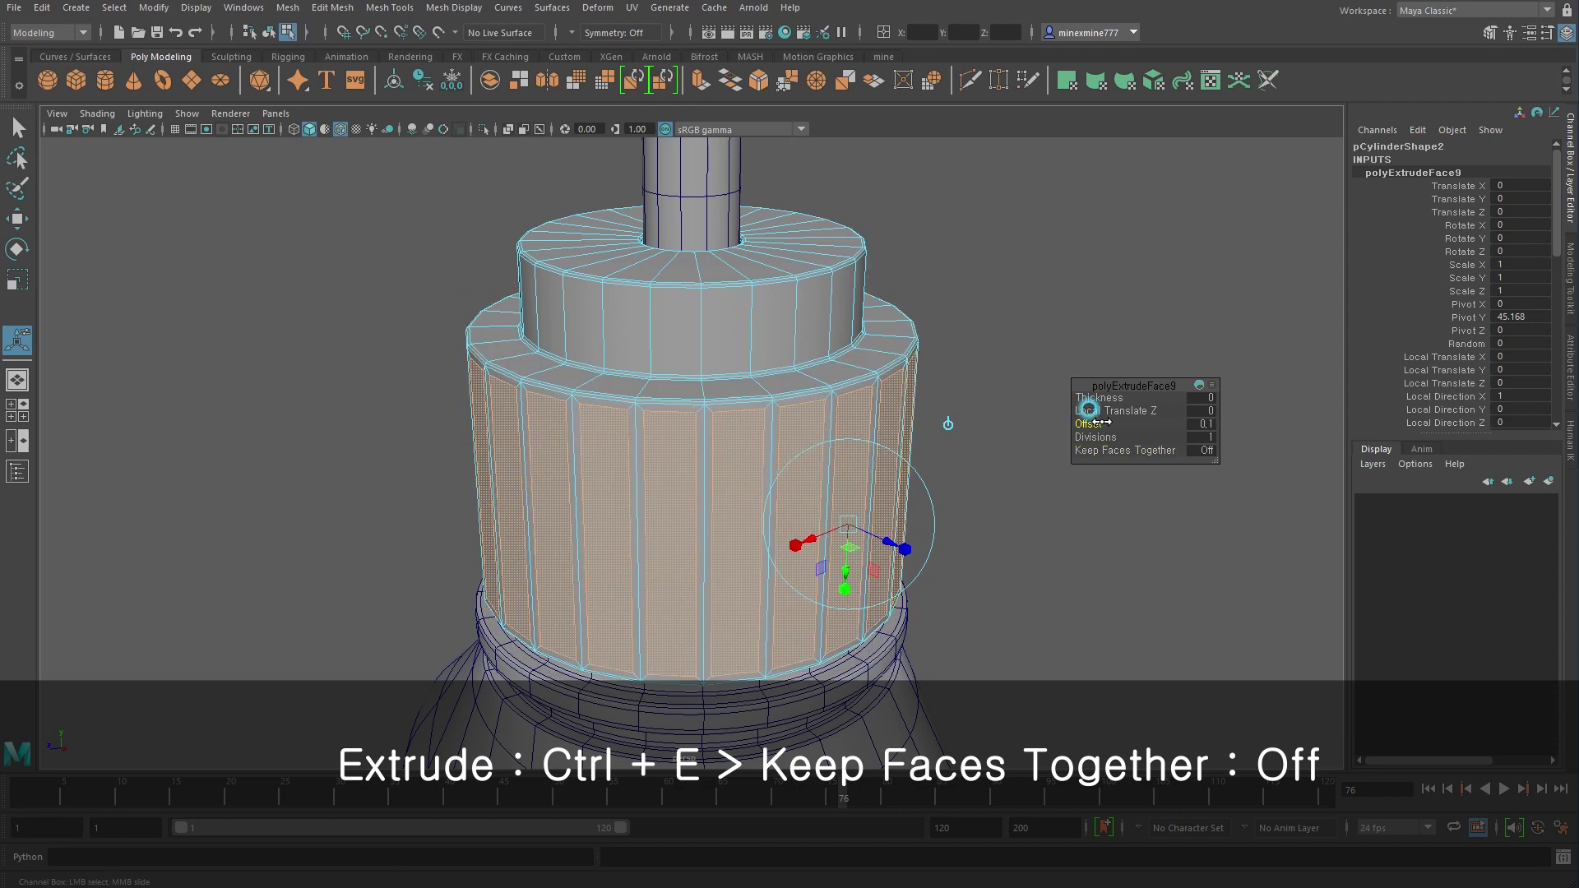
left_click_drag(1100, 422, 1103, 421)
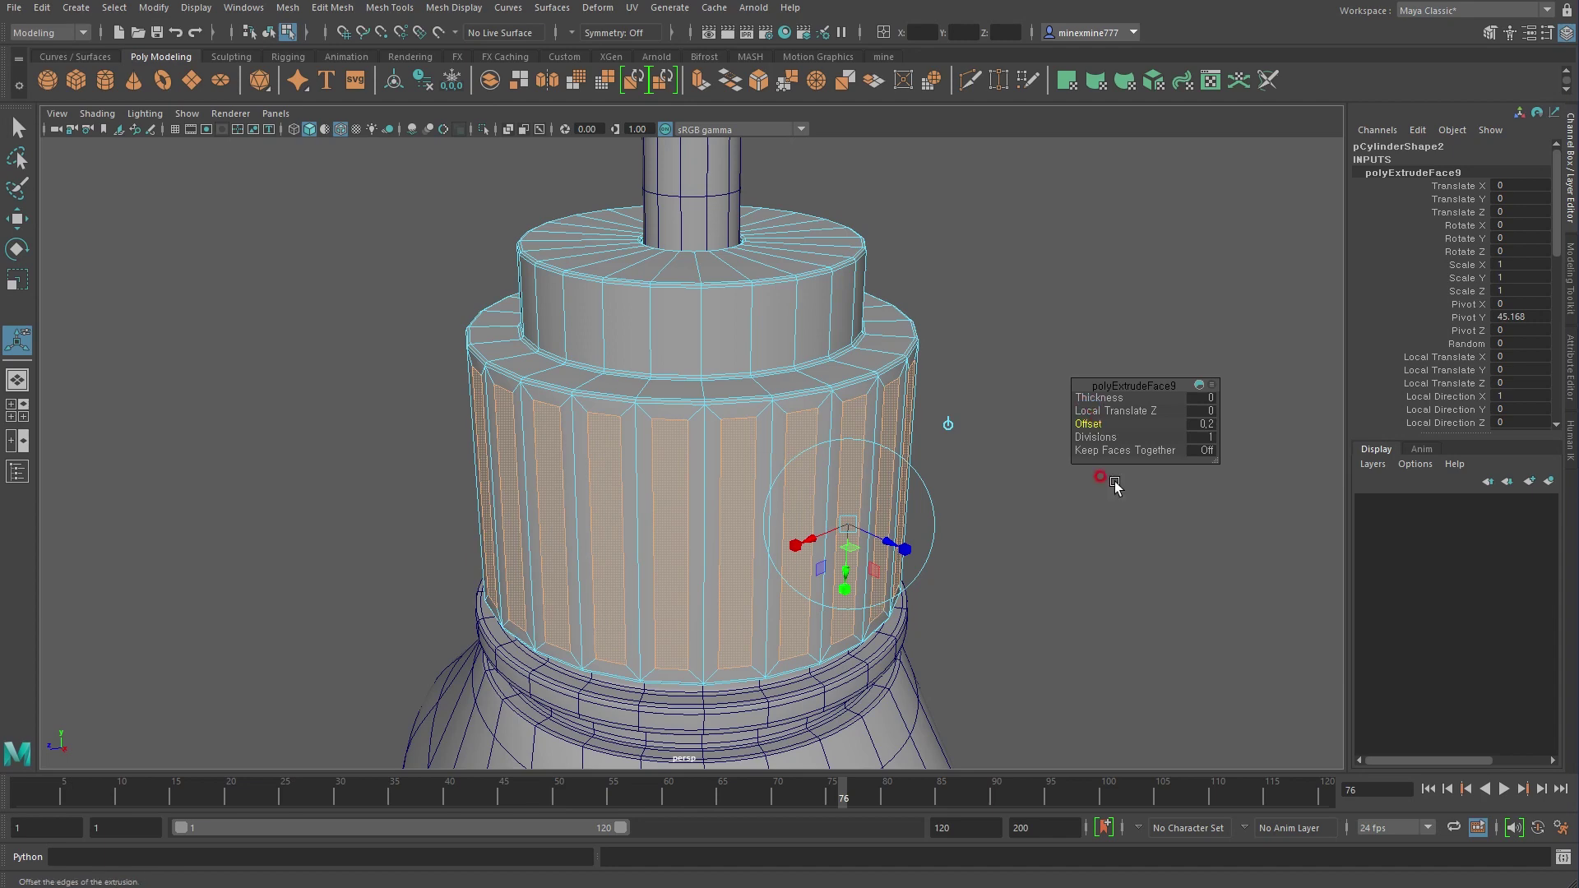
mouse_move(1113, 479)
left_mouse_down("alt")
mouse_move(1025, 574)
mouse_move(1023, 486)
left_mouse_up("alt")
Extrude the inset panels again, Local Translate Z about 0.11, to raise the ribs
key("ctrl+e")
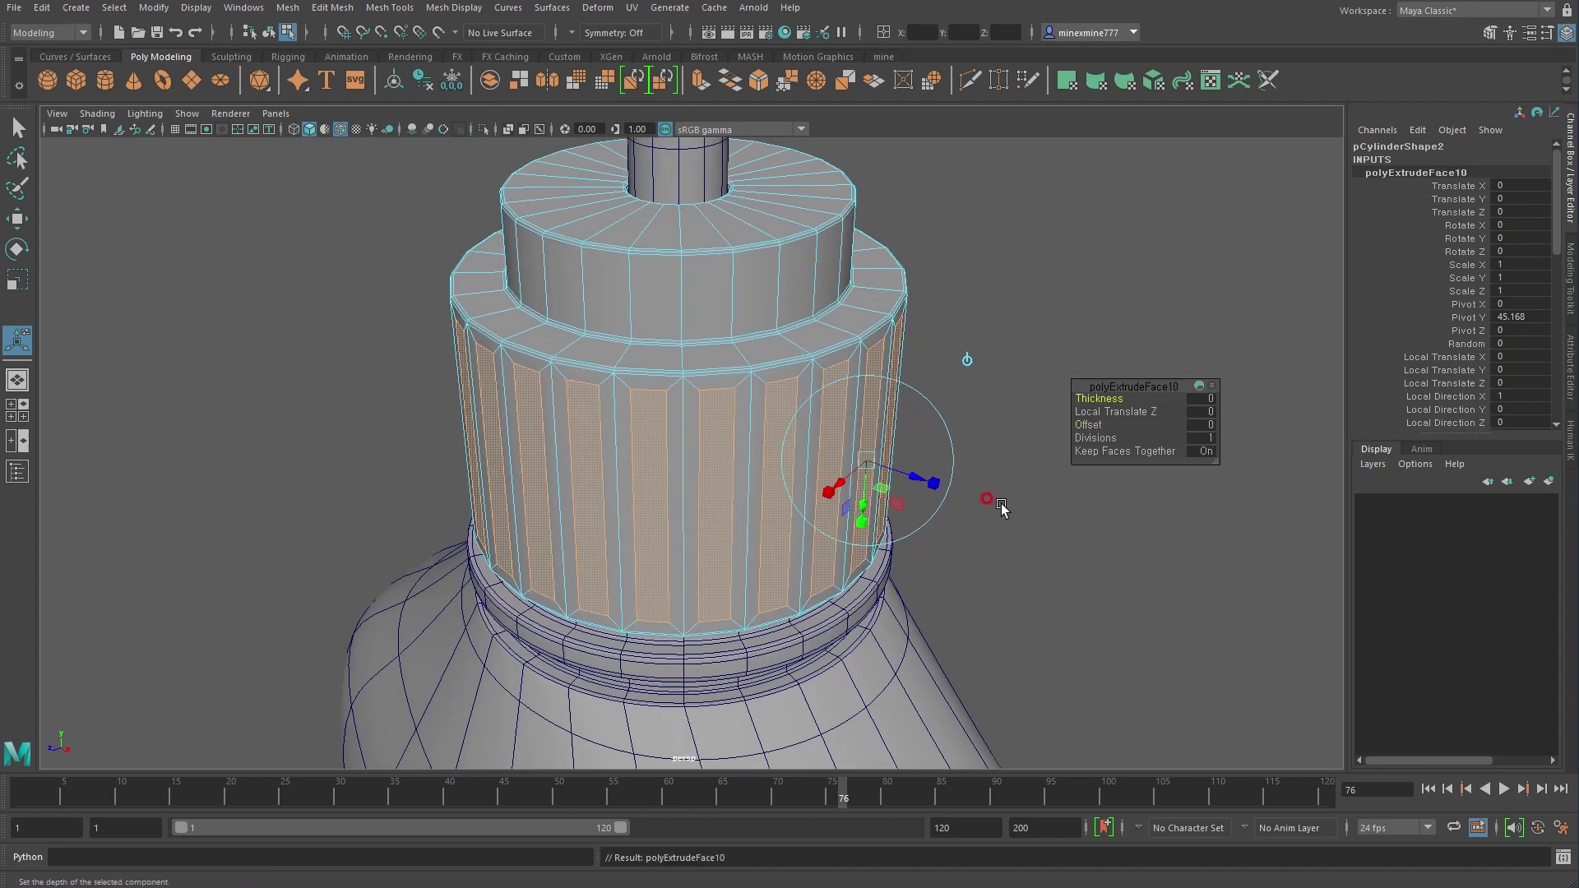
left_click_drag(914, 472, 910, 469)
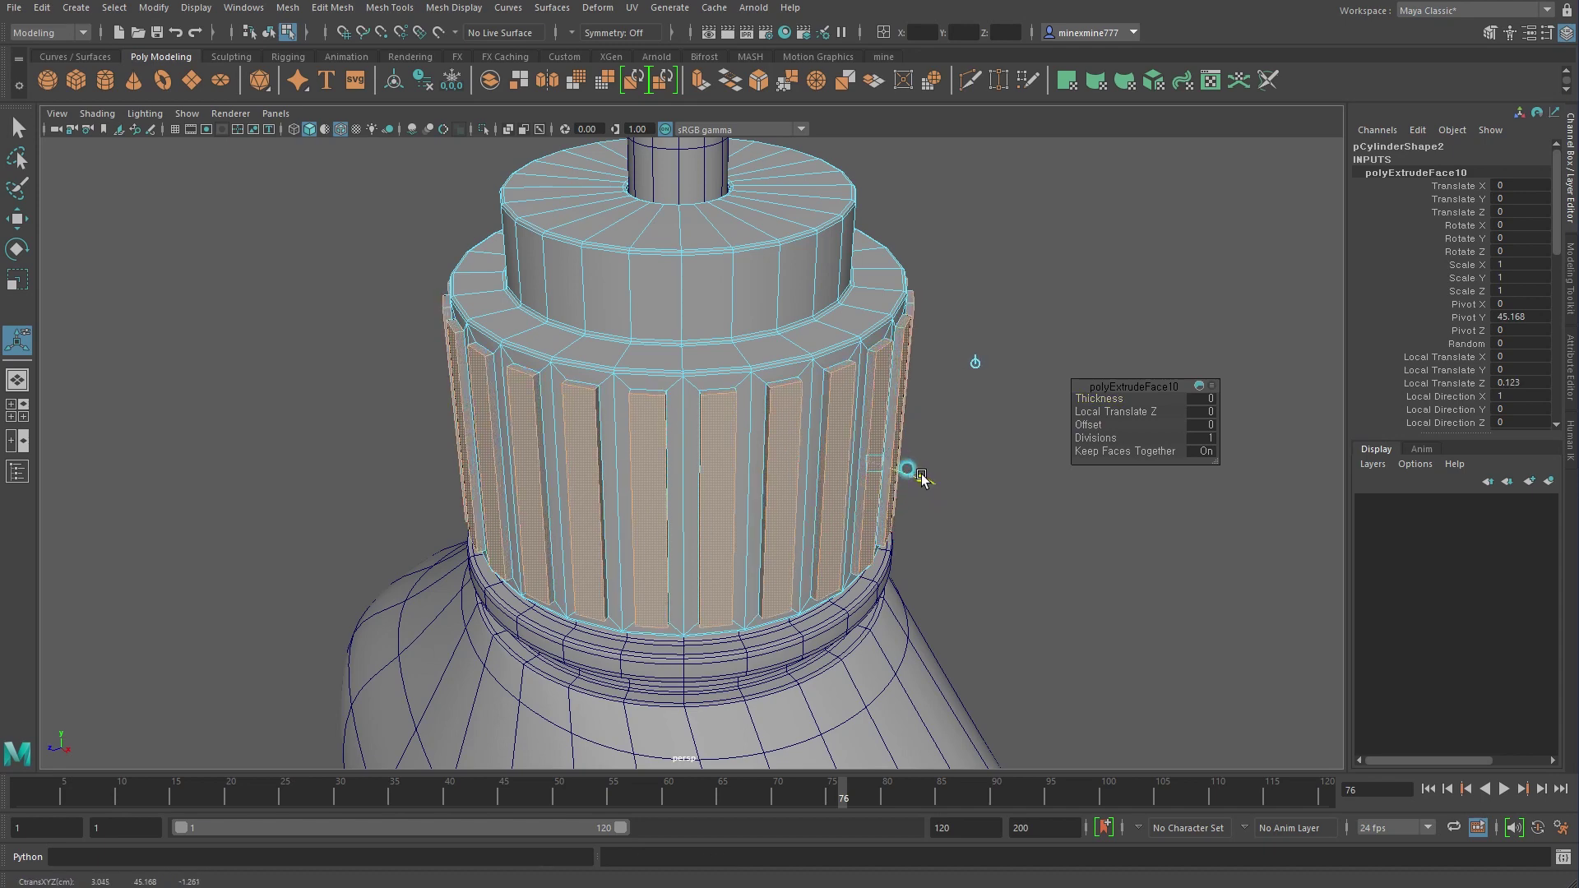
left_click_drag(1099, 425, 1104, 429)
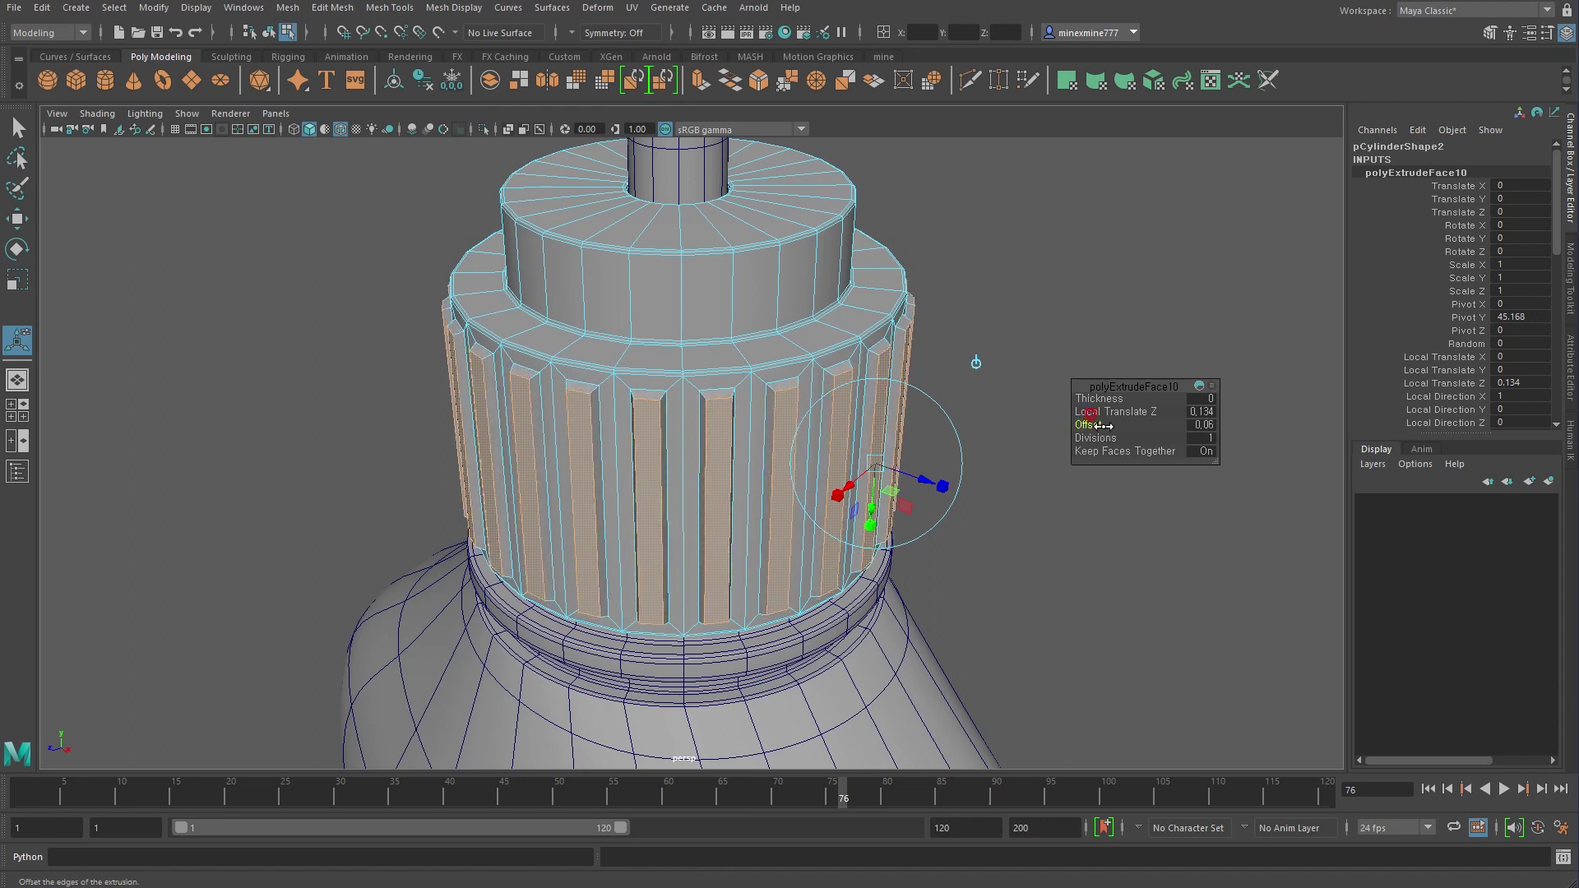
left_click_drag(933, 487, 929, 485)
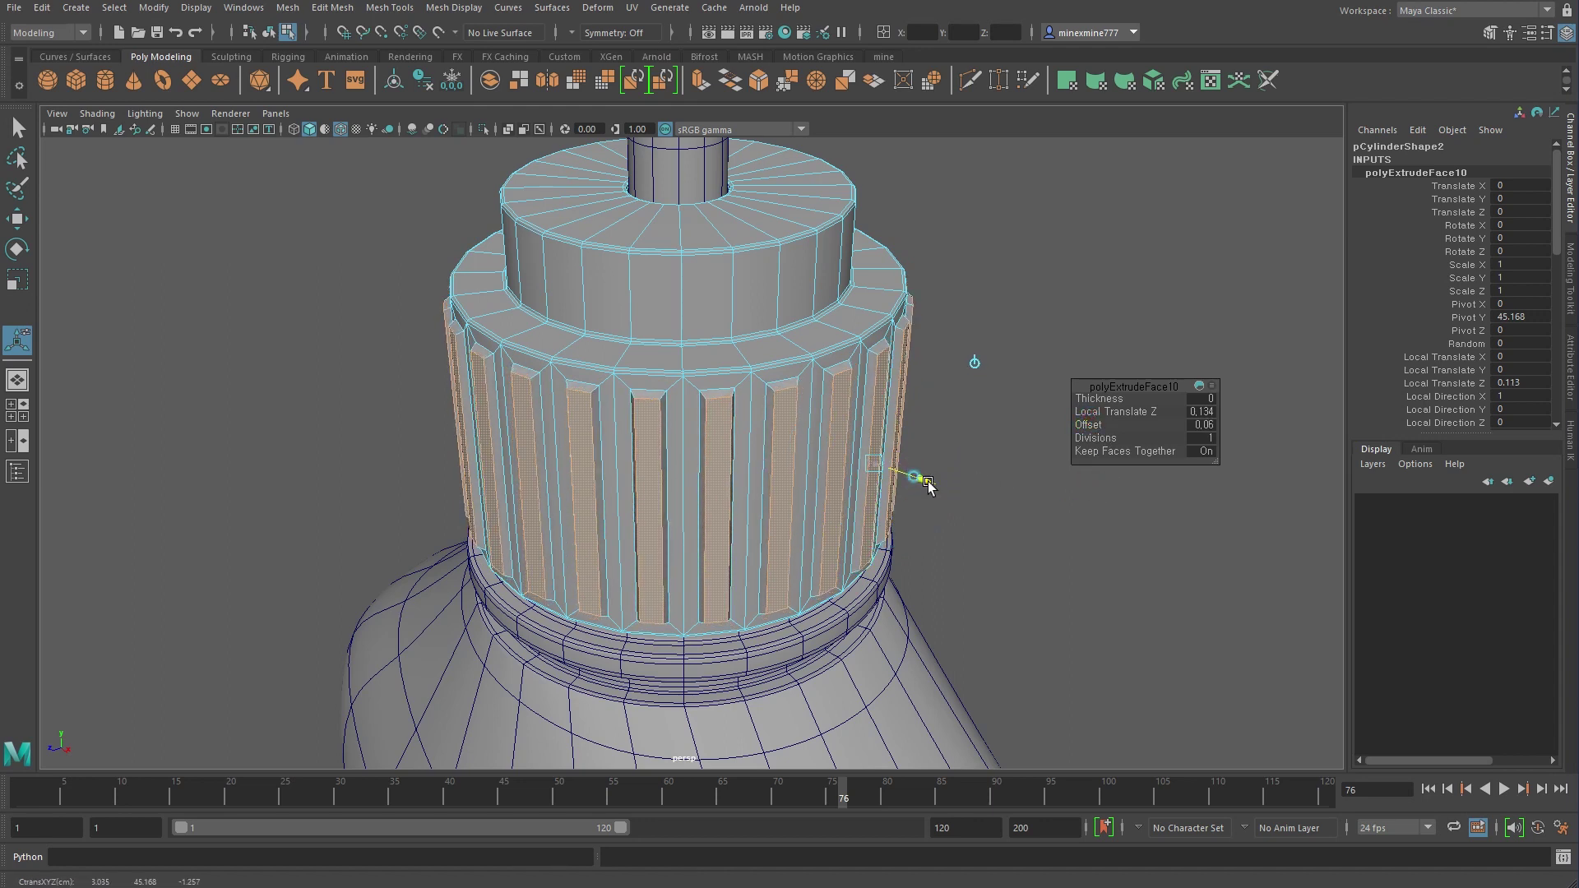
right_click_drag(773, 240, 822, 250)
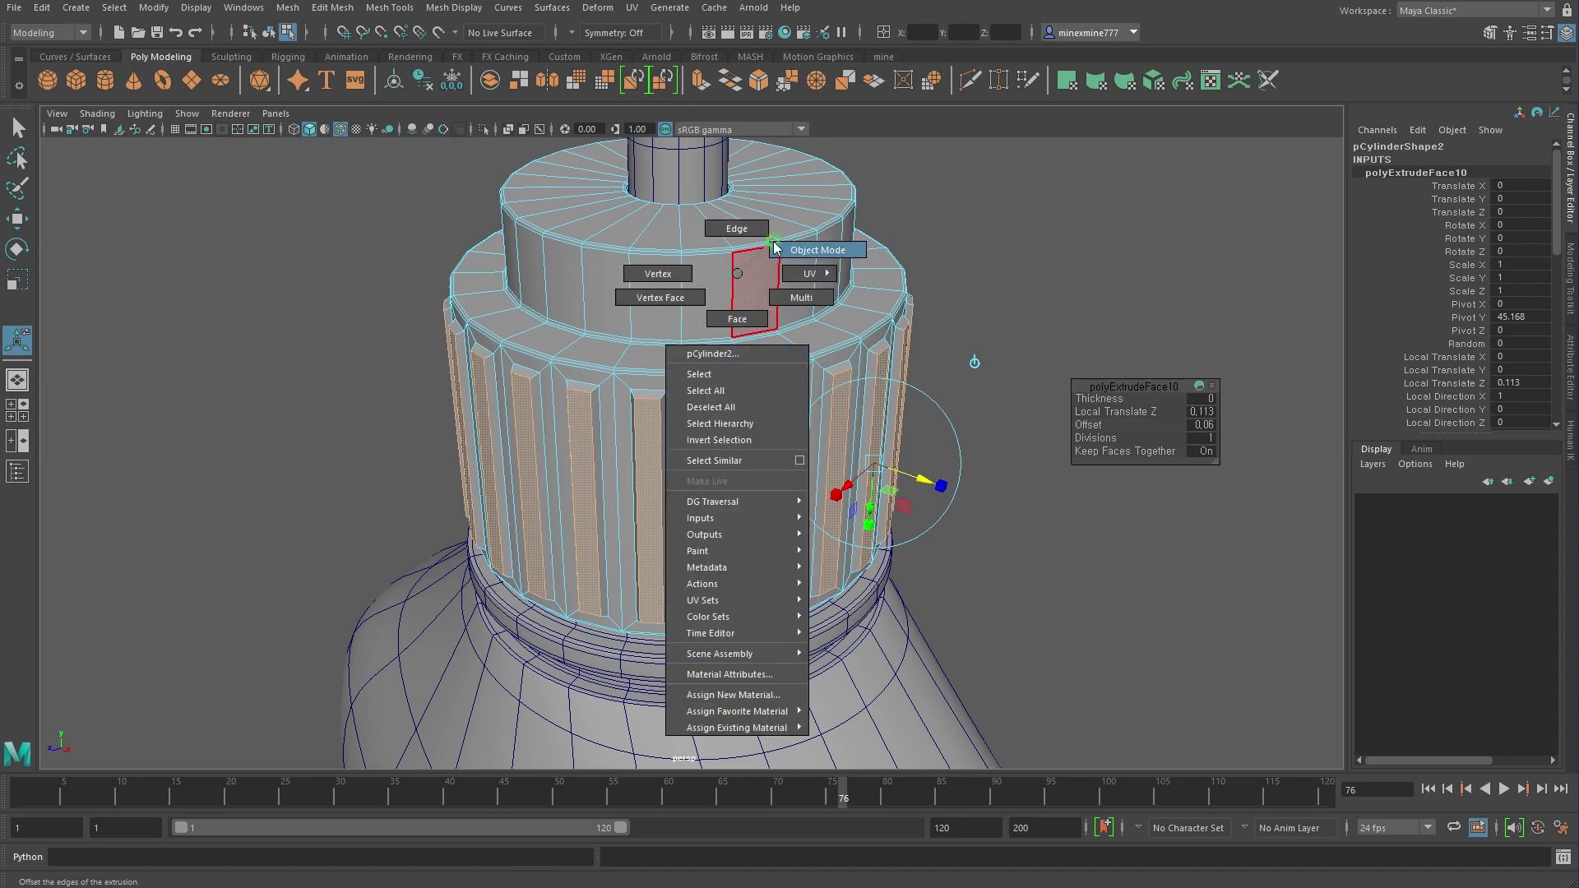
left_click(925, 271)
left_click_drag(818, 471, 841, 452, "alt")
Preview the collar smoothed with 3, hide Wireframe on Shaded, then return to 1
left_click(791, 447)
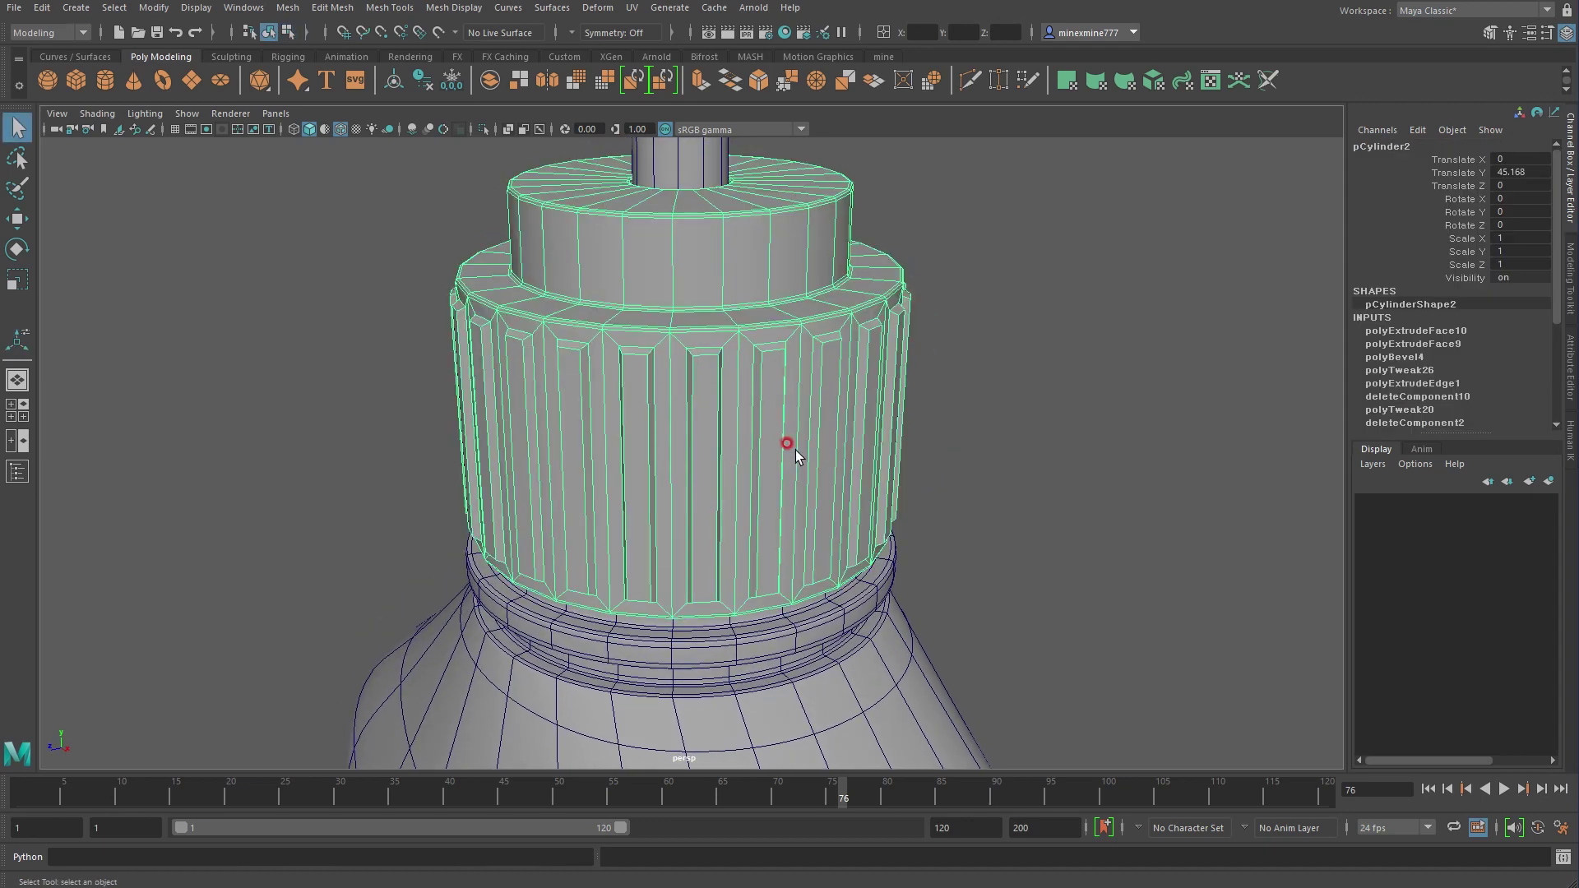
key("3")
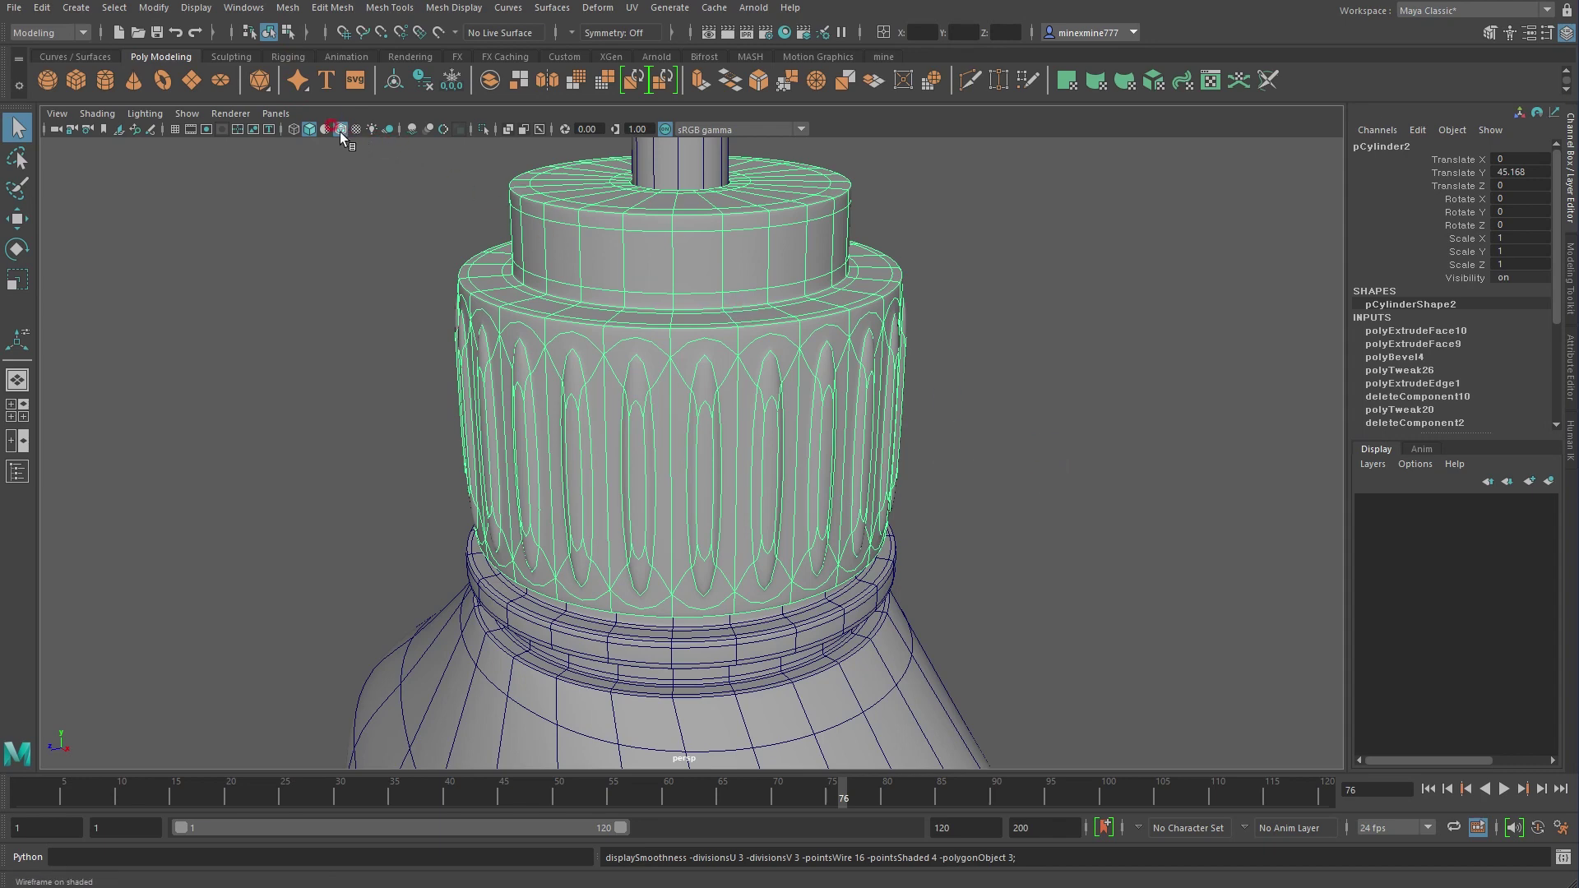
left_click(341, 133)
left_click(1098, 421)
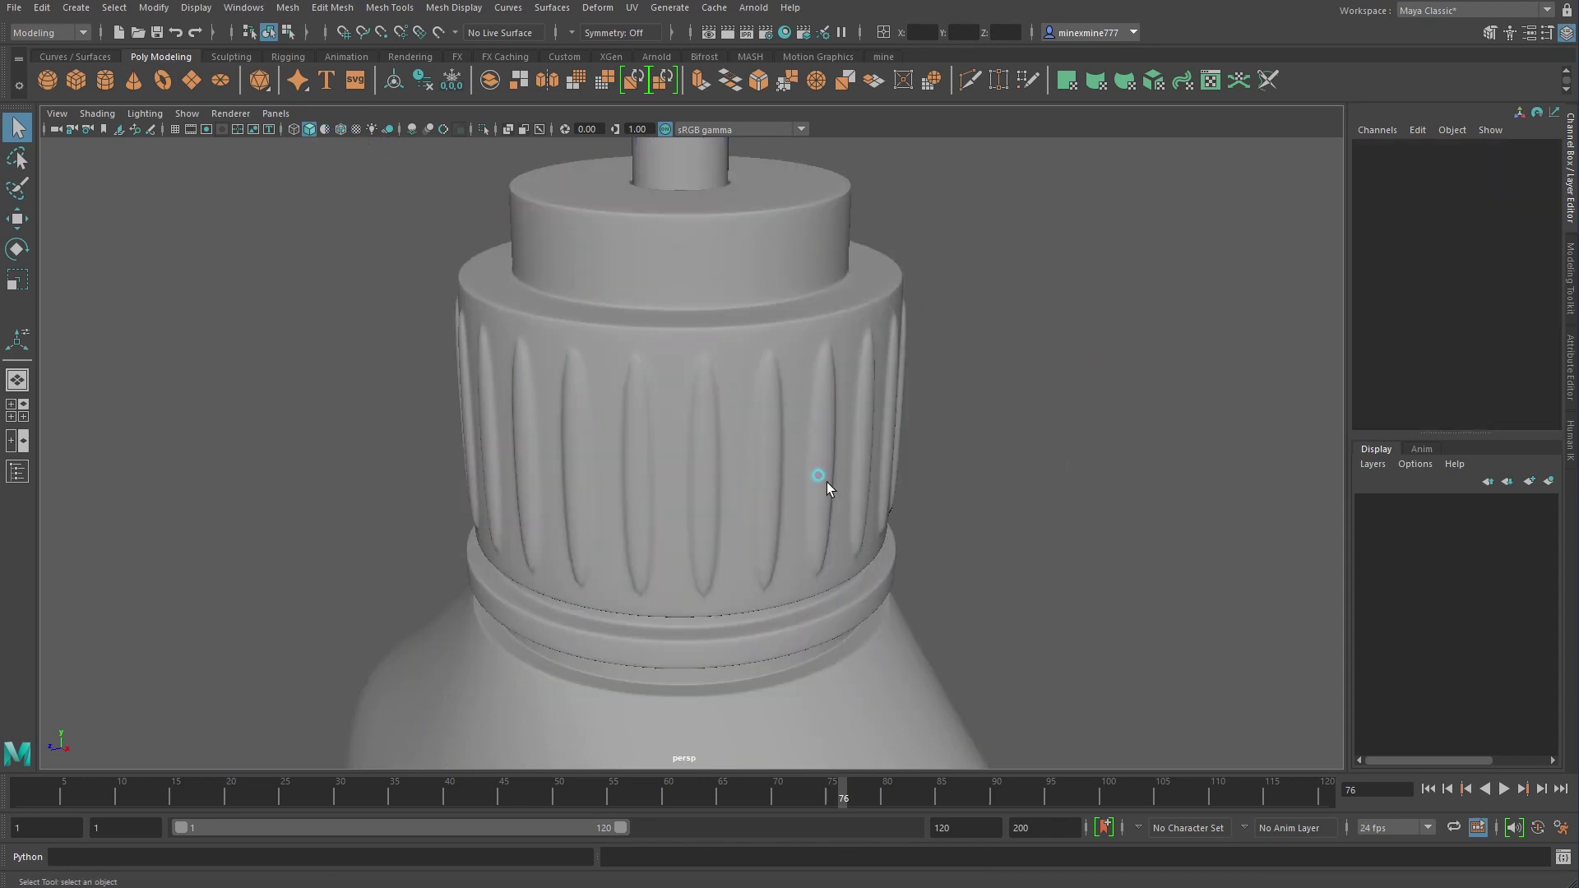
left_click(826, 481)
key("1")
left_click(1087, 436)
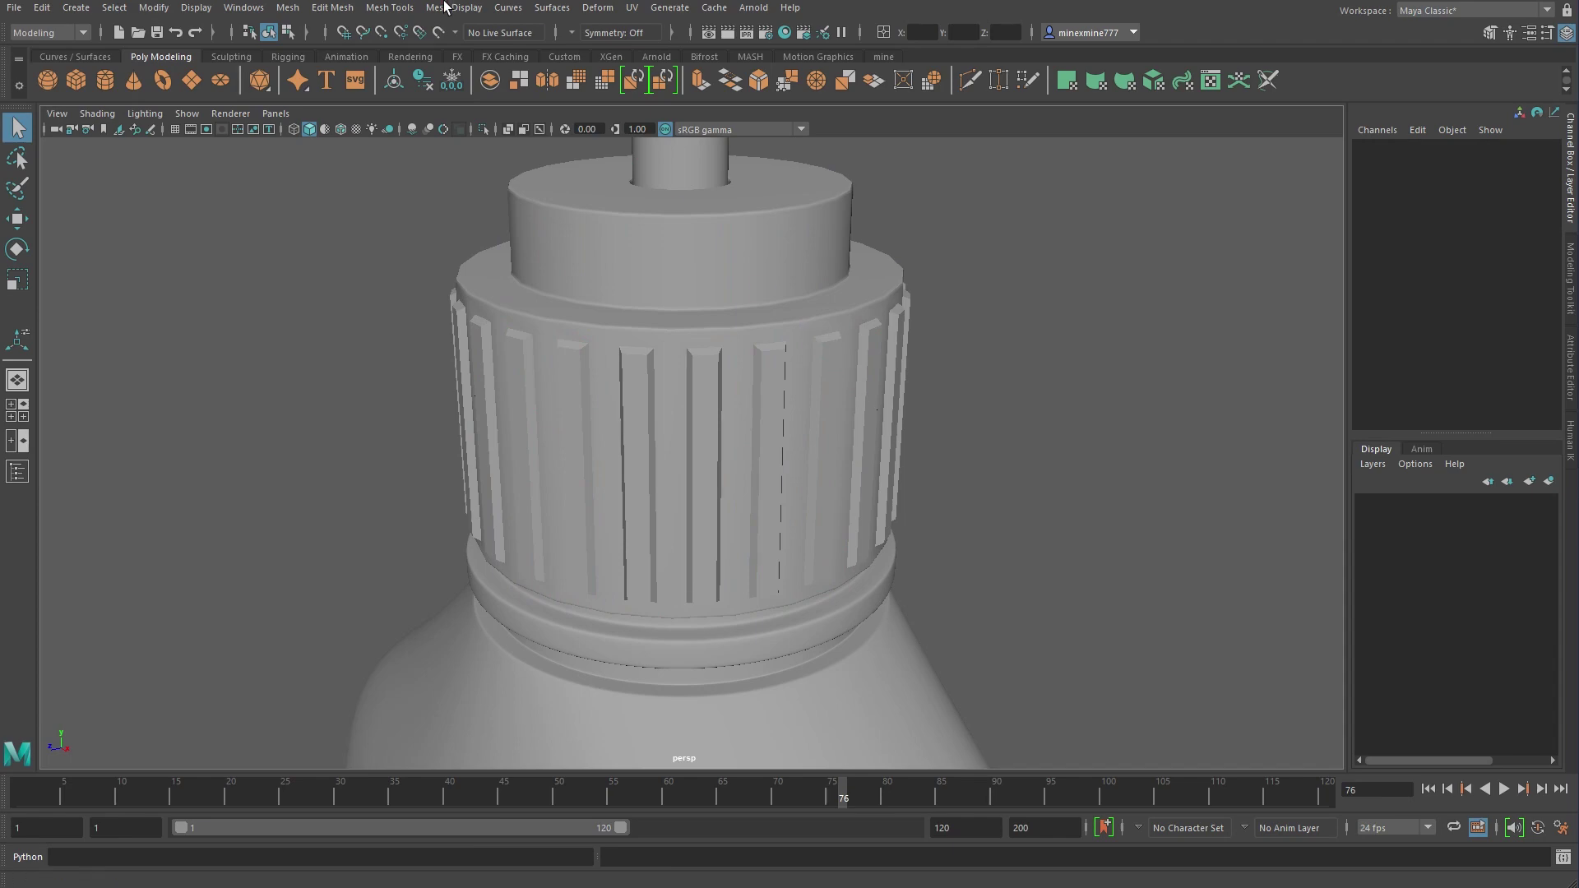
Insert edge loops near the top and bottom of the collar ribs
left_click(390, 7)
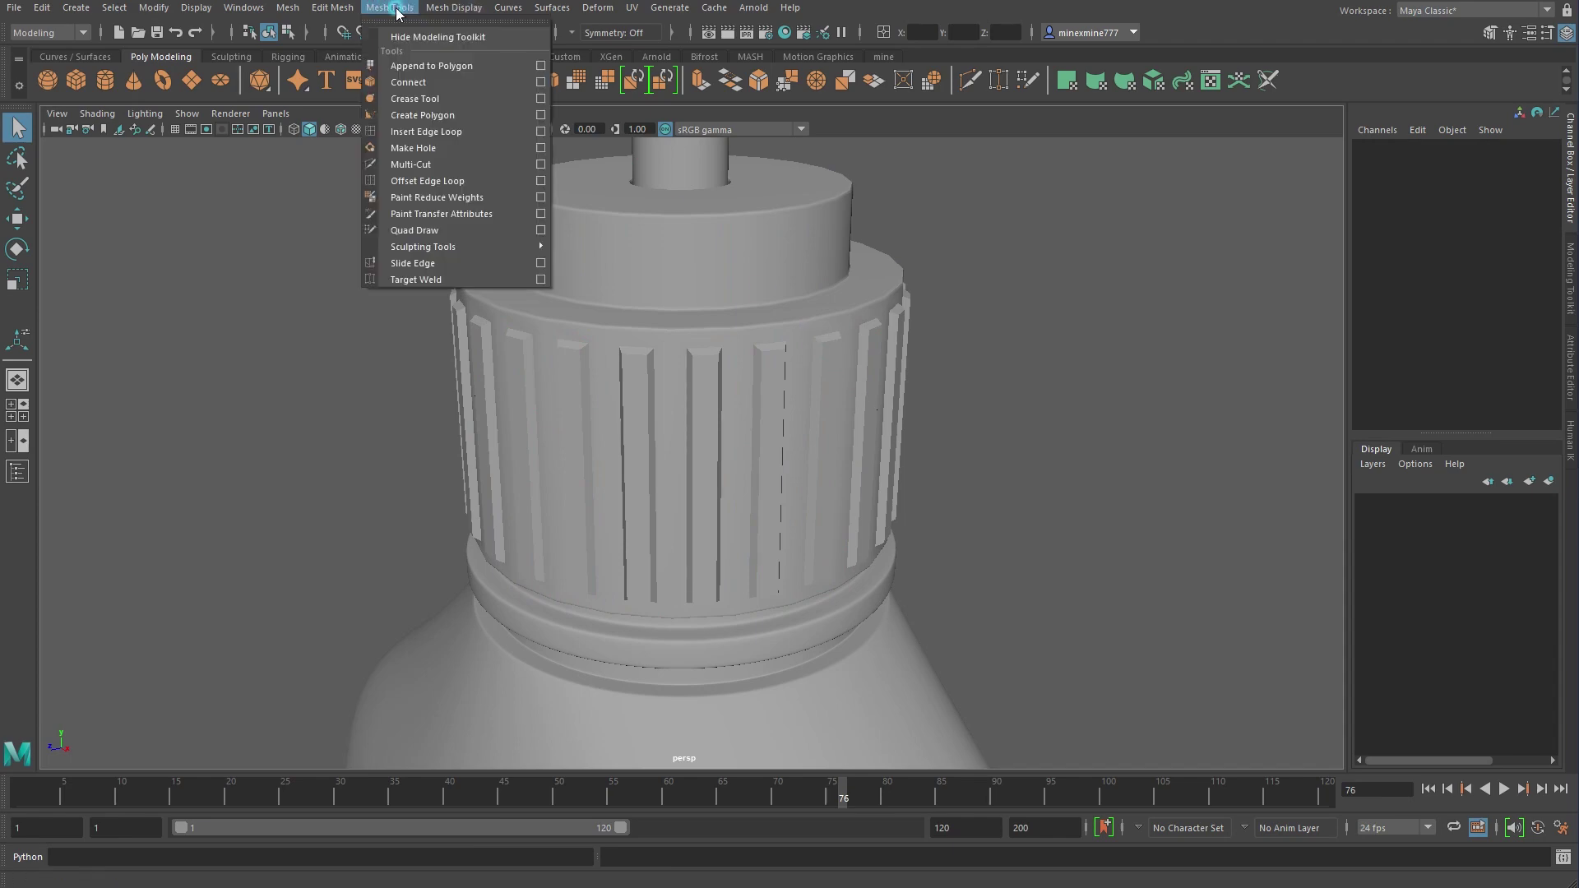
left_click(426, 132)
left_click(704, 362)
scroll(703, 362, "up", 3)
scroll(856, 394, "up", 3)
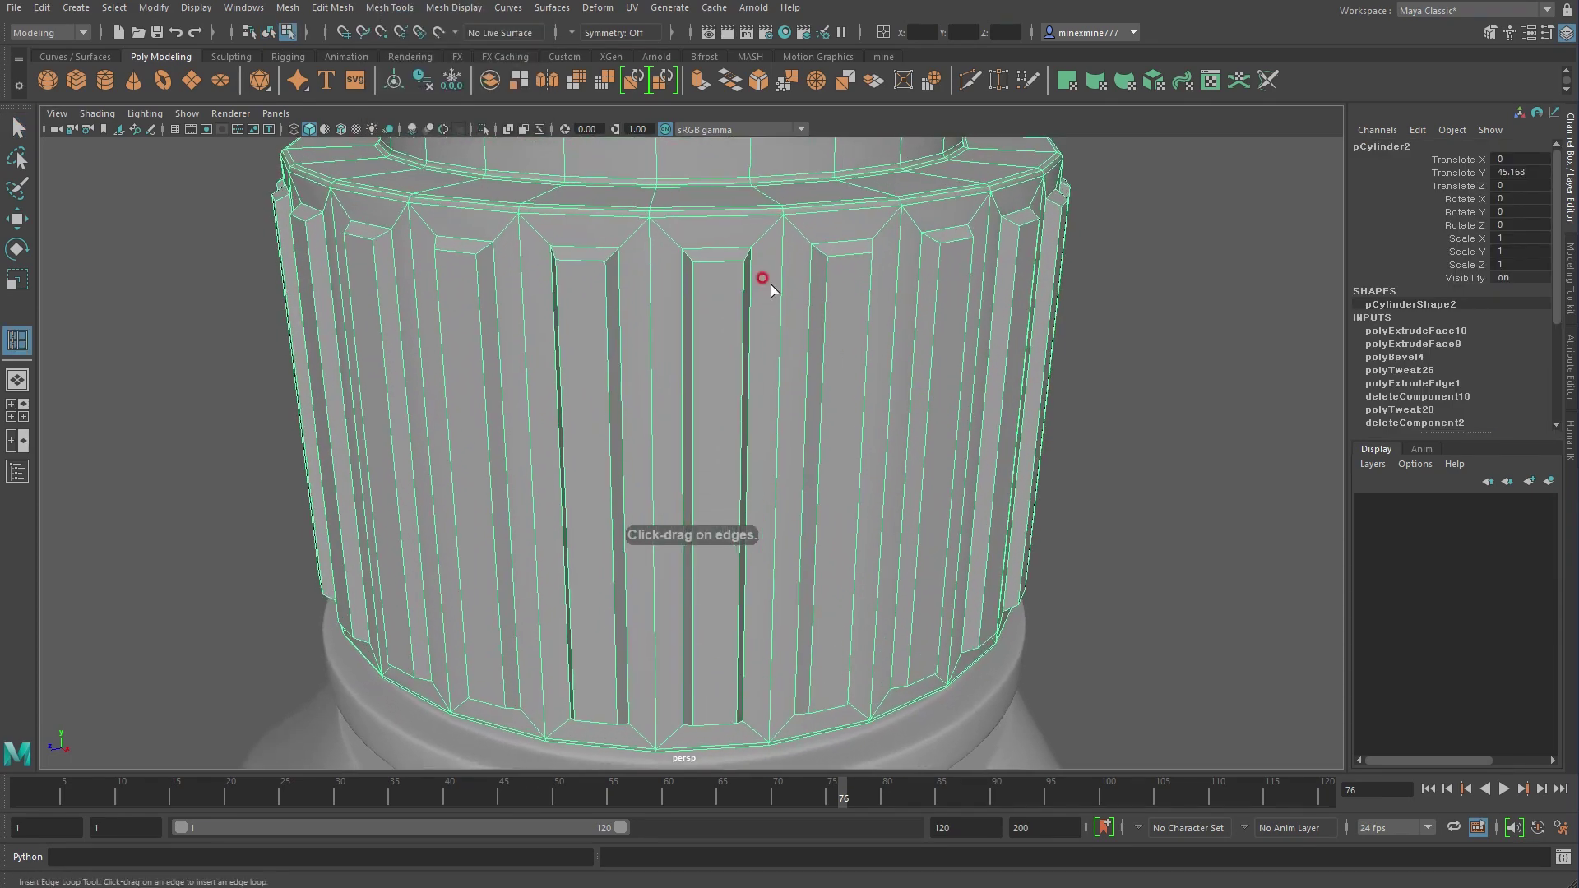
left_click_drag(744, 271, 743, 265)
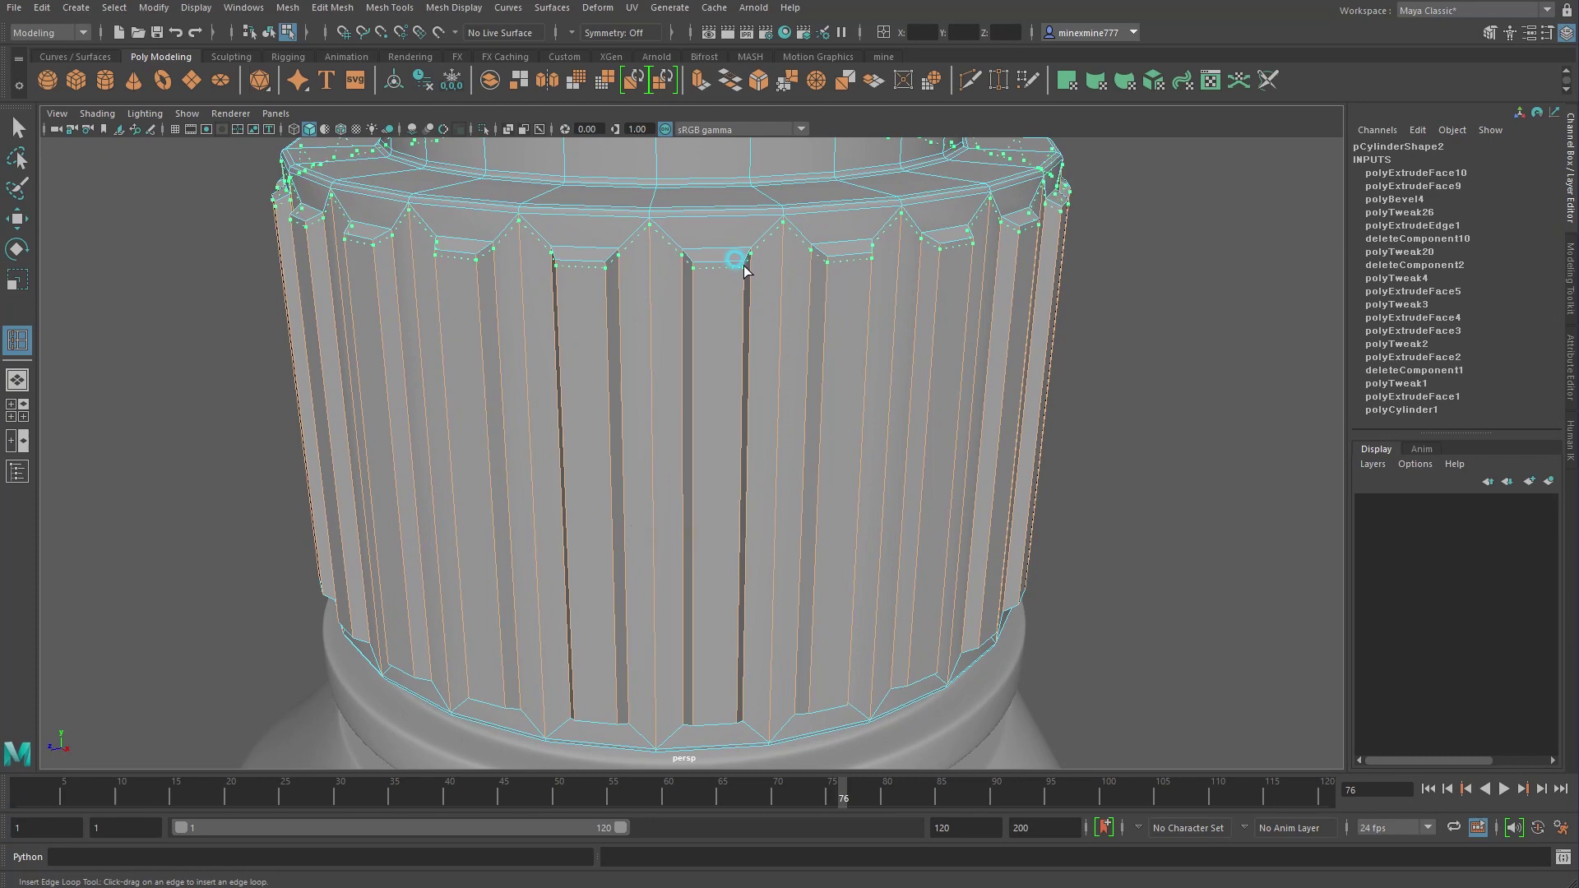
mouse_move(747, 518)
left_mouse_down("alt")
mouse_move(768, 490)
mouse_move(750, 523)
left_mouse_up("alt")
scroll(714, 421, "down", 3)
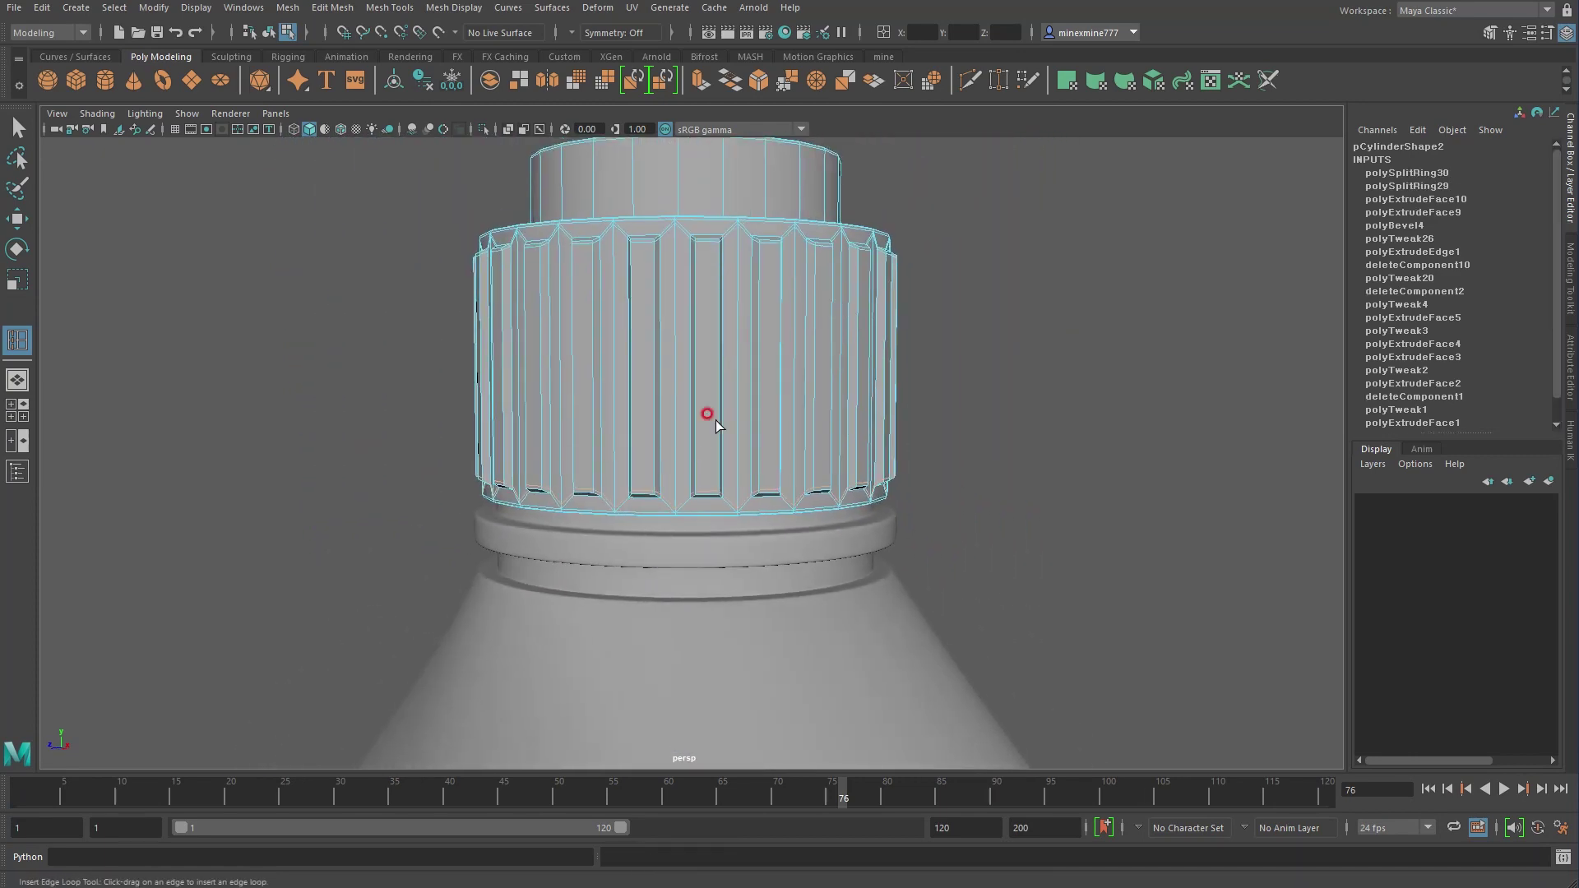
Return the collar to object mode, deselect it, and view the whole pump bottle
key("w")
right_click_drag(794, 304, 851, 269)
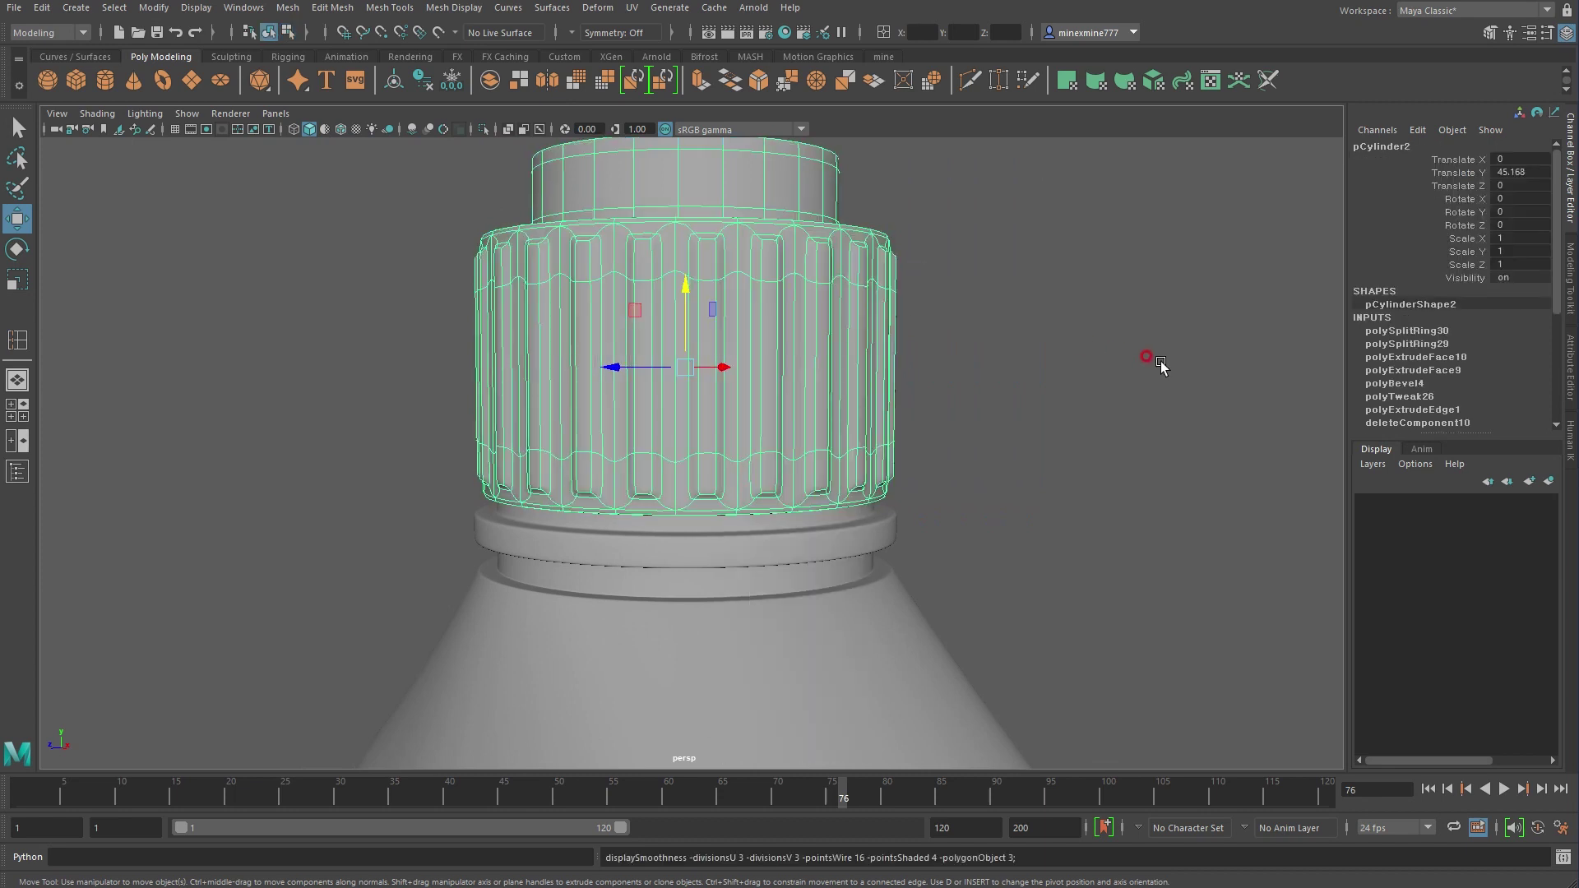
left_click(1110, 441)
scroll(817, 448, "down", 3)
mouse_move(817, 447)
left_mouse_down("alt")
mouse_move(863, 500)
mouse_move(781, 481)
mouse_move(975, 482)
mouse_move(978, 503)
mouse_move(980, 489)
left_mouse_up("alt")
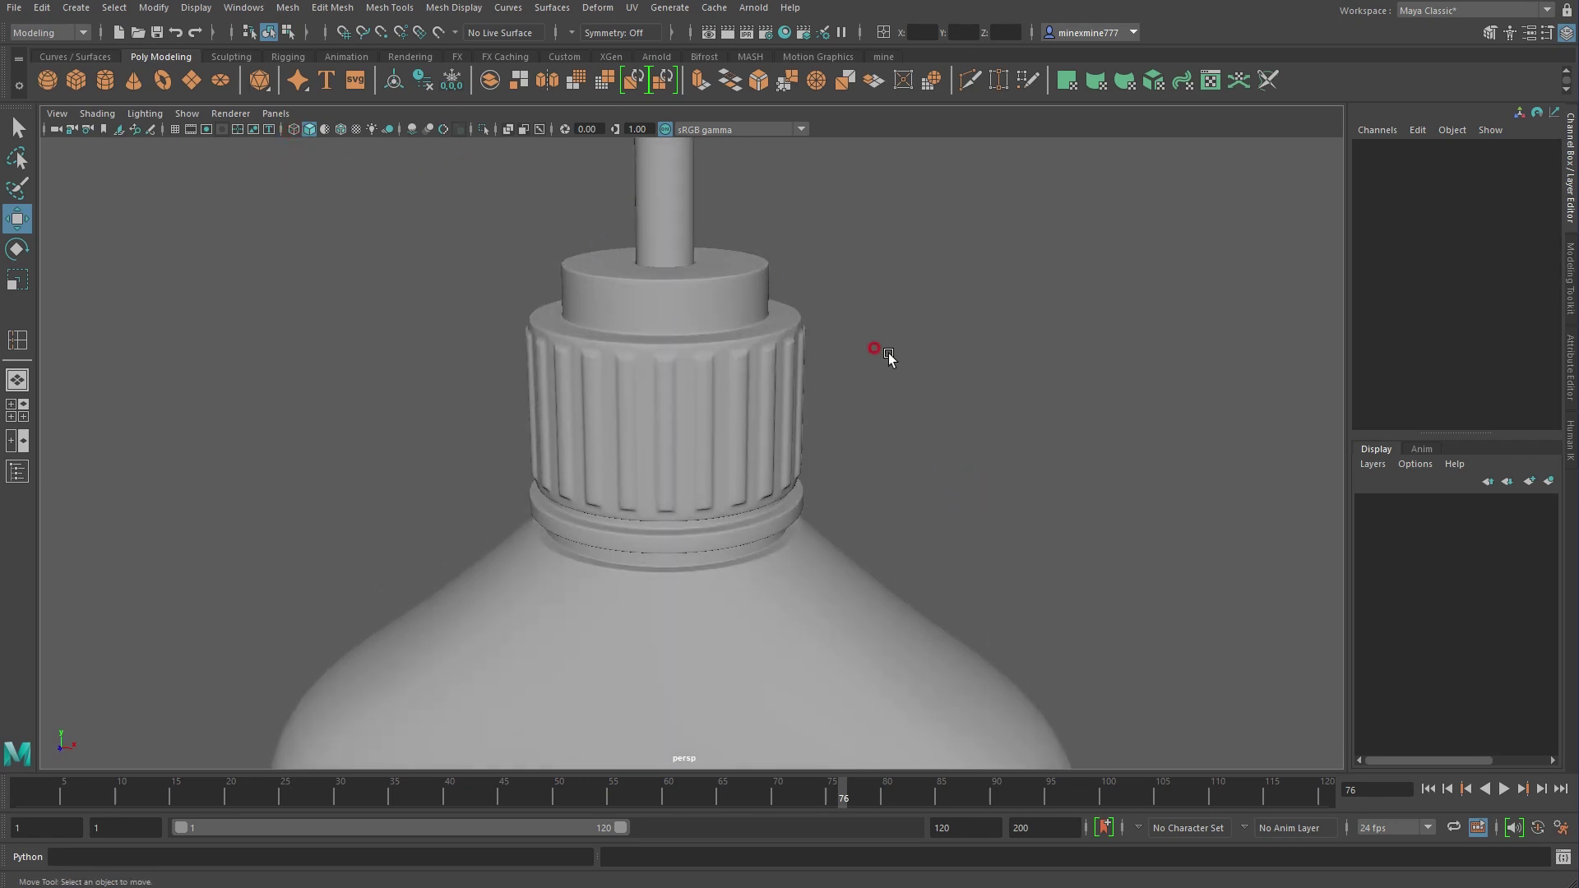
mouse_move(888, 353)
right_mouse_down("alt")
mouse_move(913, 451)
mouse_move(863, 466)
right_mouse_up("alt")
mouse_move(864, 465)
left_mouse_down("alt")
mouse_move(670, 536)
mouse_move(817, 563)
left_mouse_up("alt")
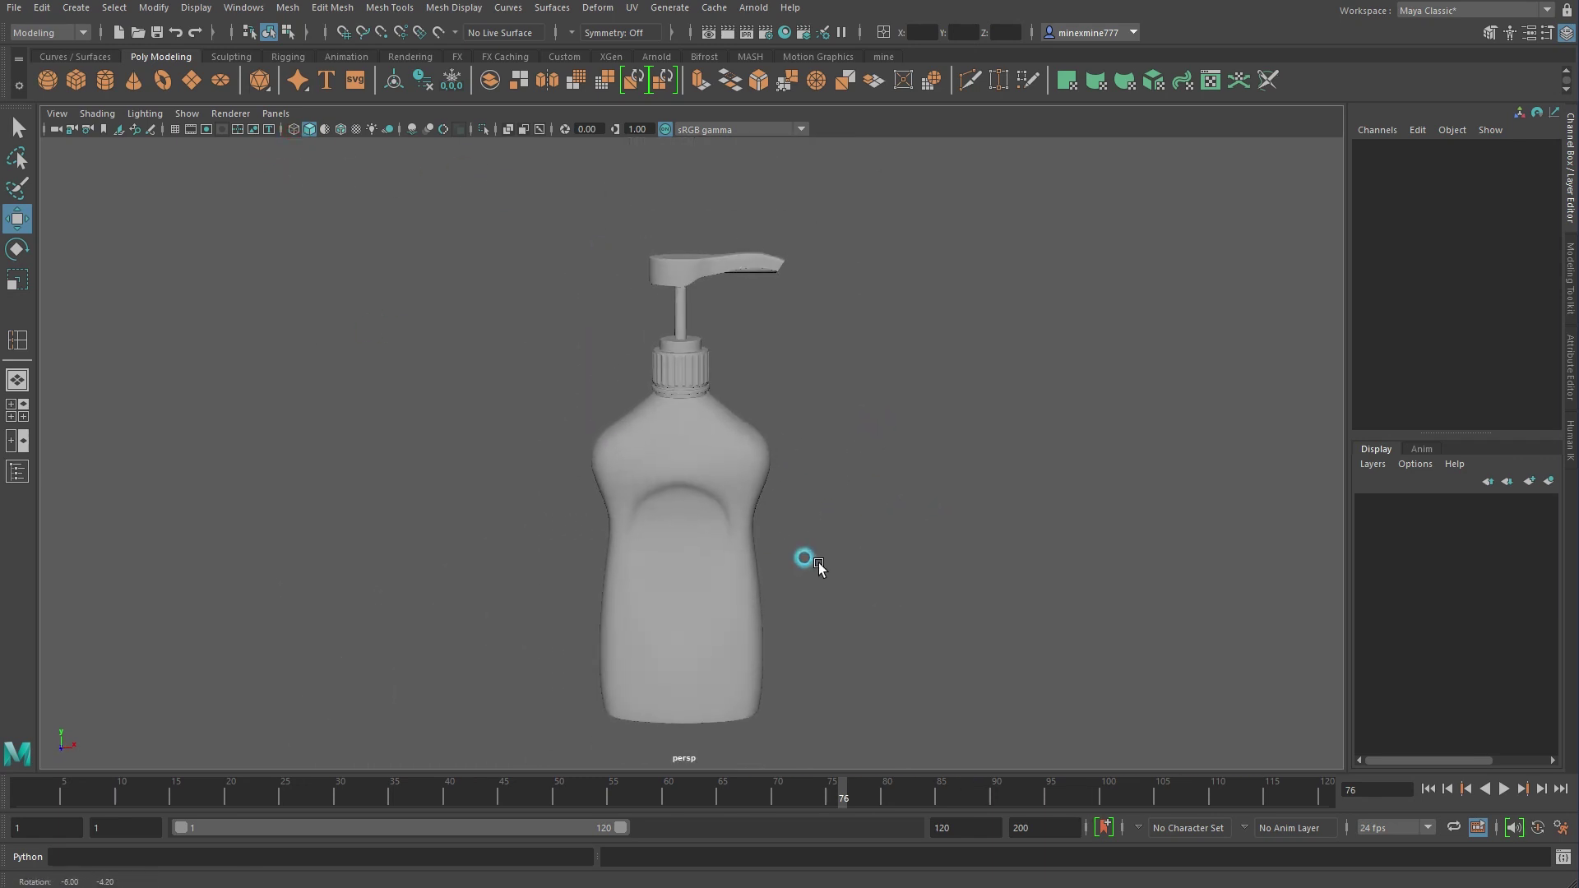